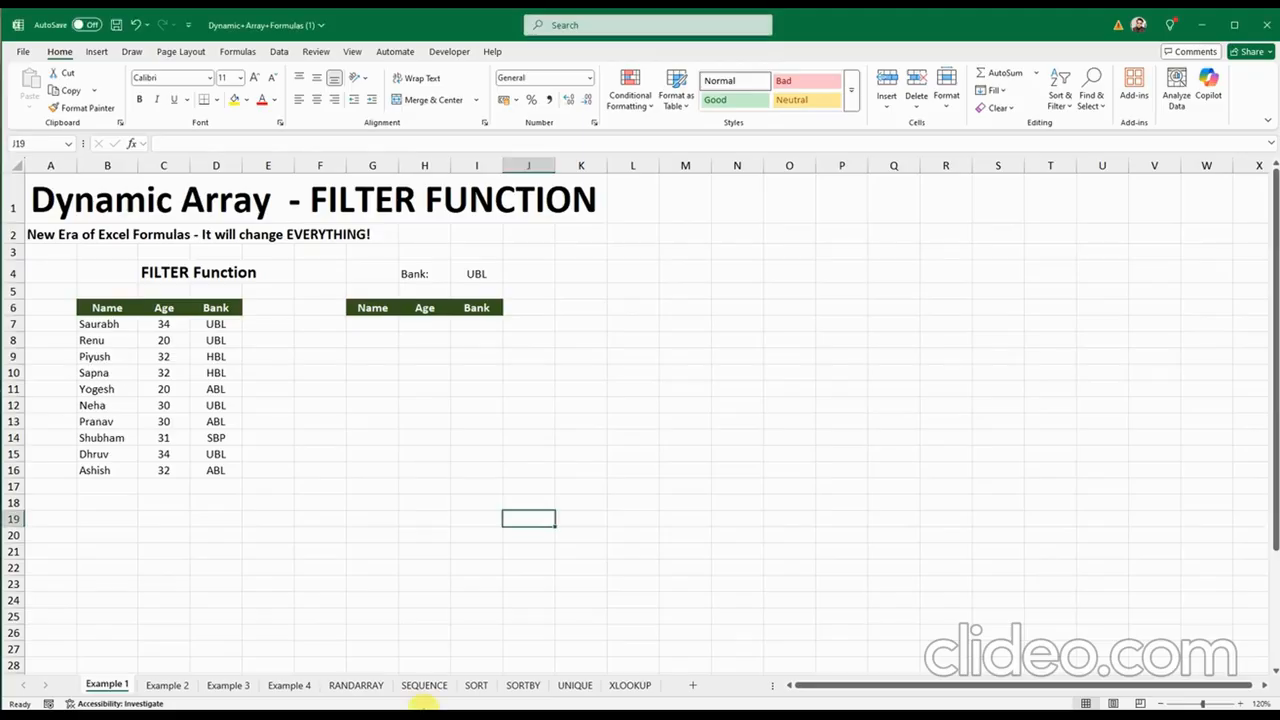
Examine the Name, Age and Bank columns of the source table, the bank criterion in I4 and the empty output table
left_click(512, 372)
left_click(409, 371)
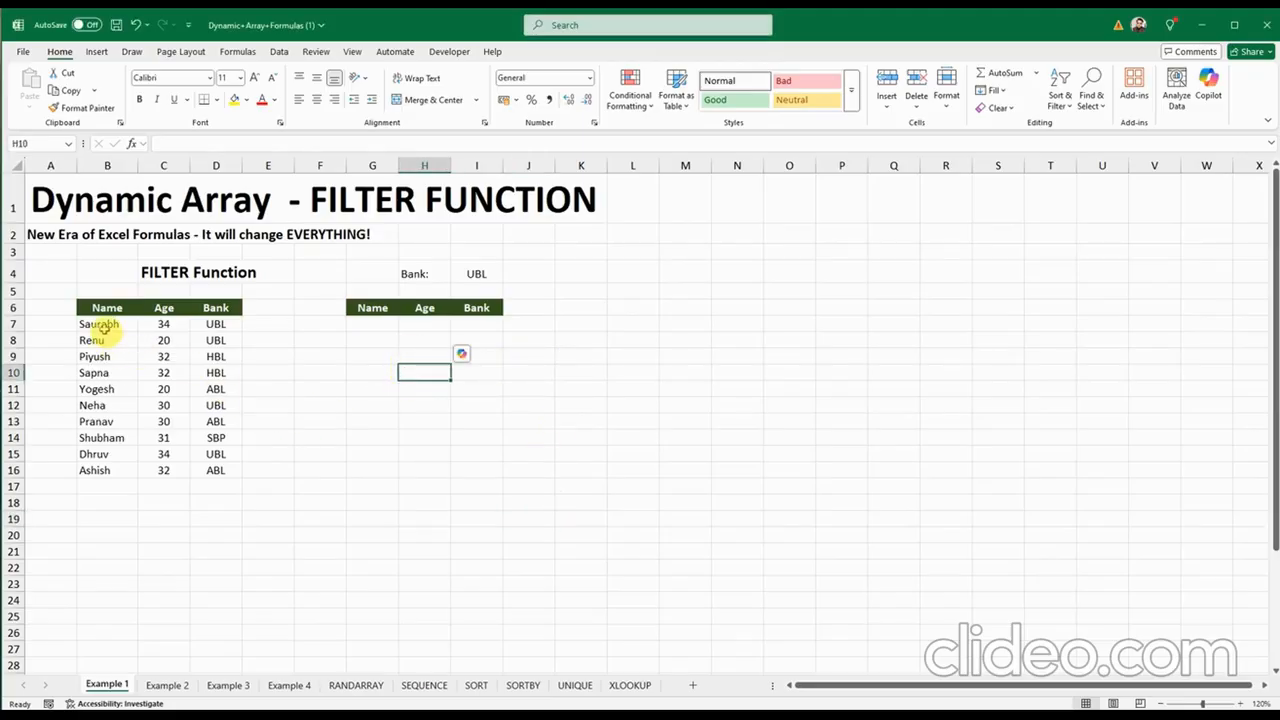
left_click_drag(100, 323, 100, 470)
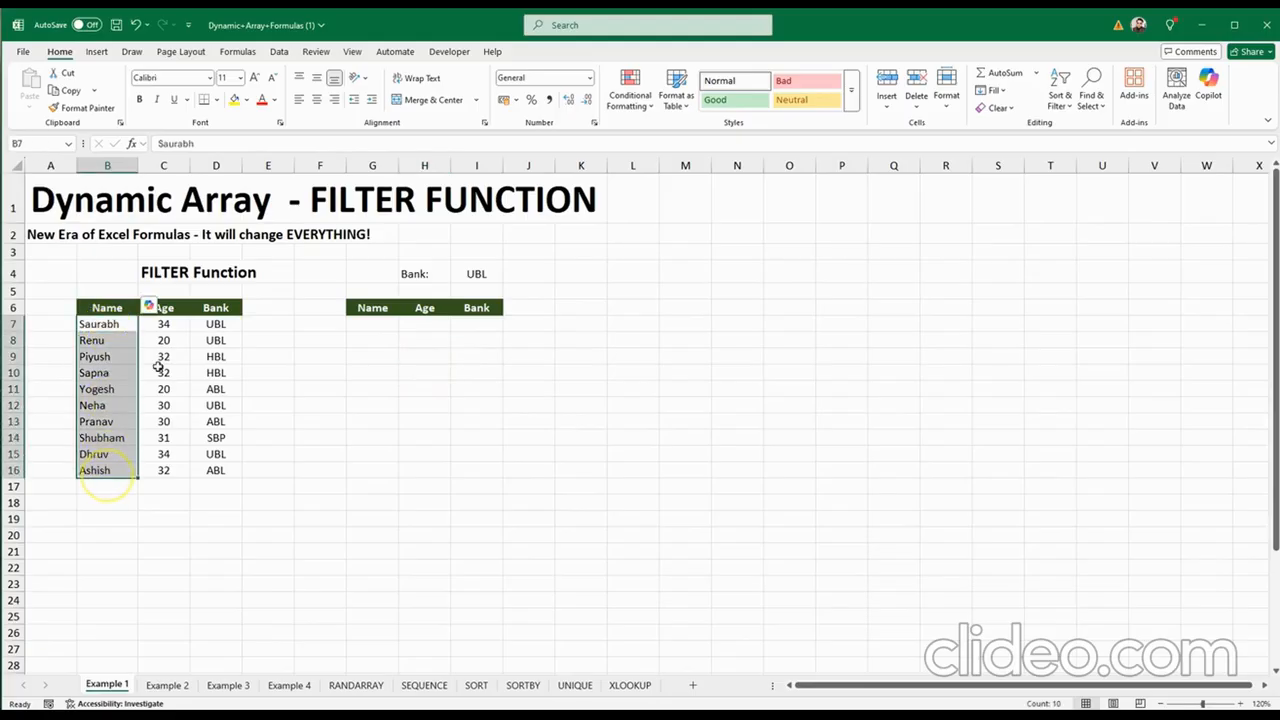
left_click_drag(166, 323, 168, 470)
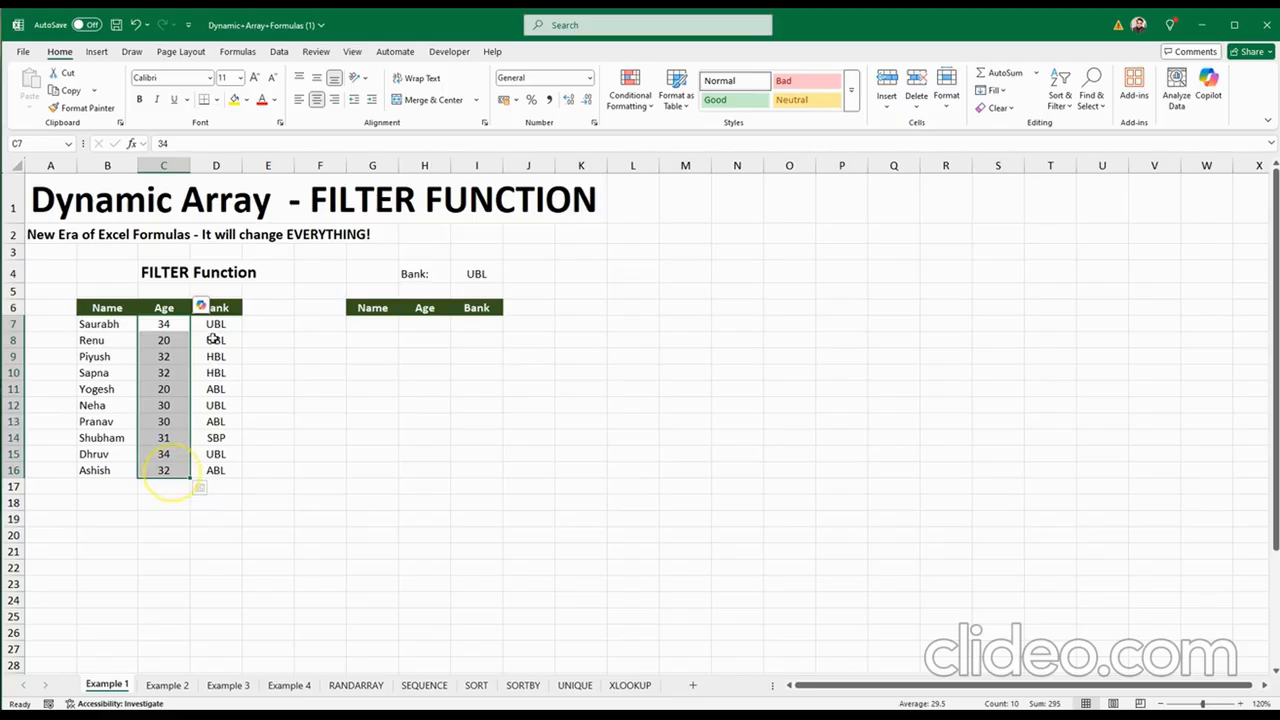
left_click(216, 323)
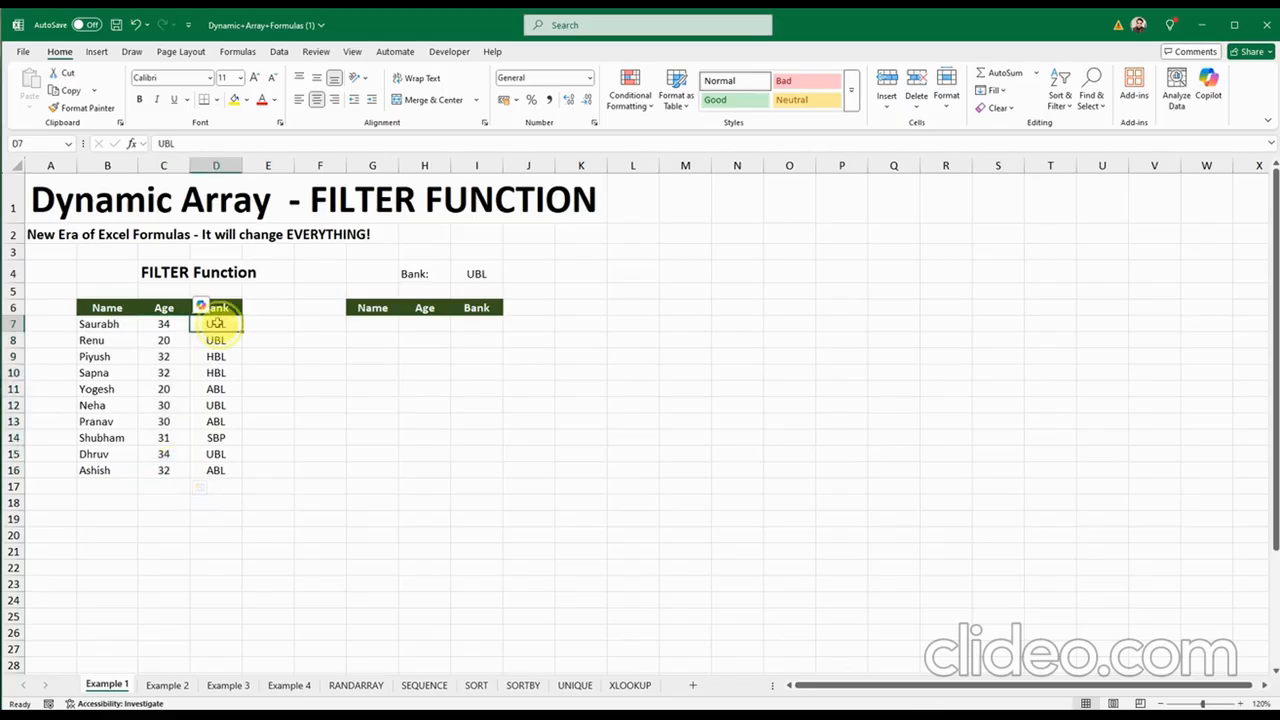
left_click_drag(216, 323, 223, 470)
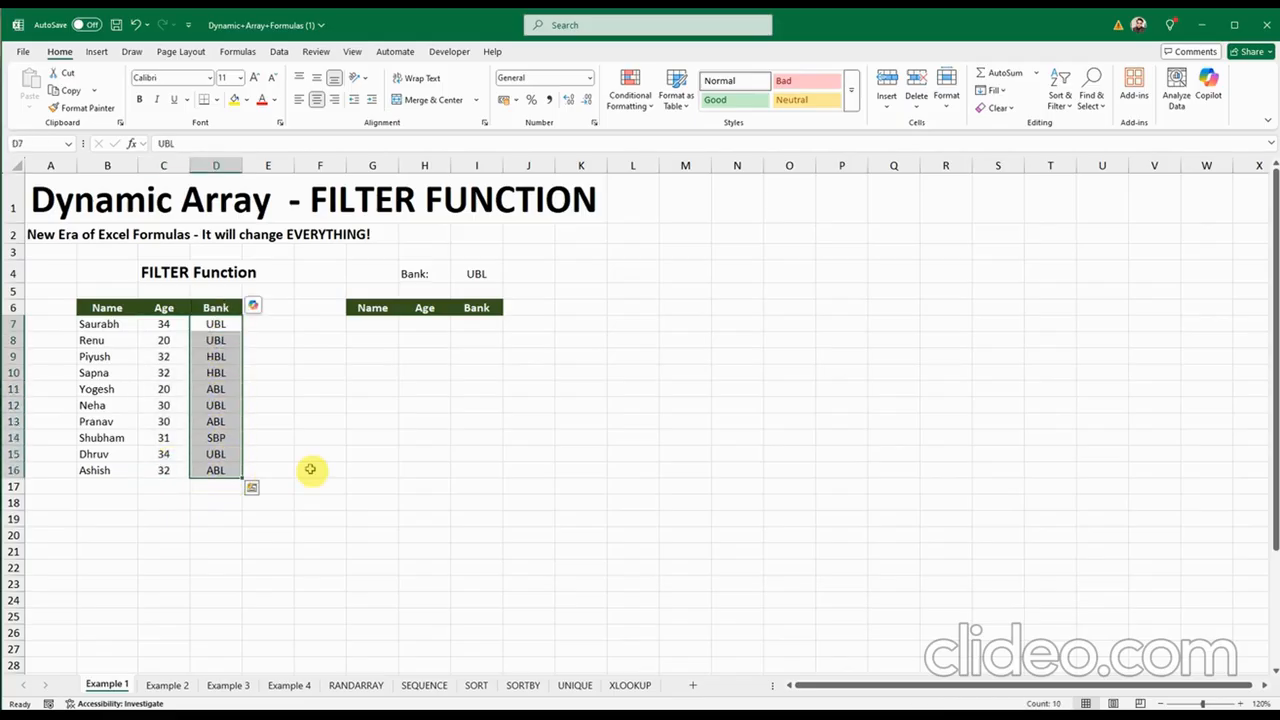
left_click(310, 469)
left_click(478, 503)
left_click(522, 520)
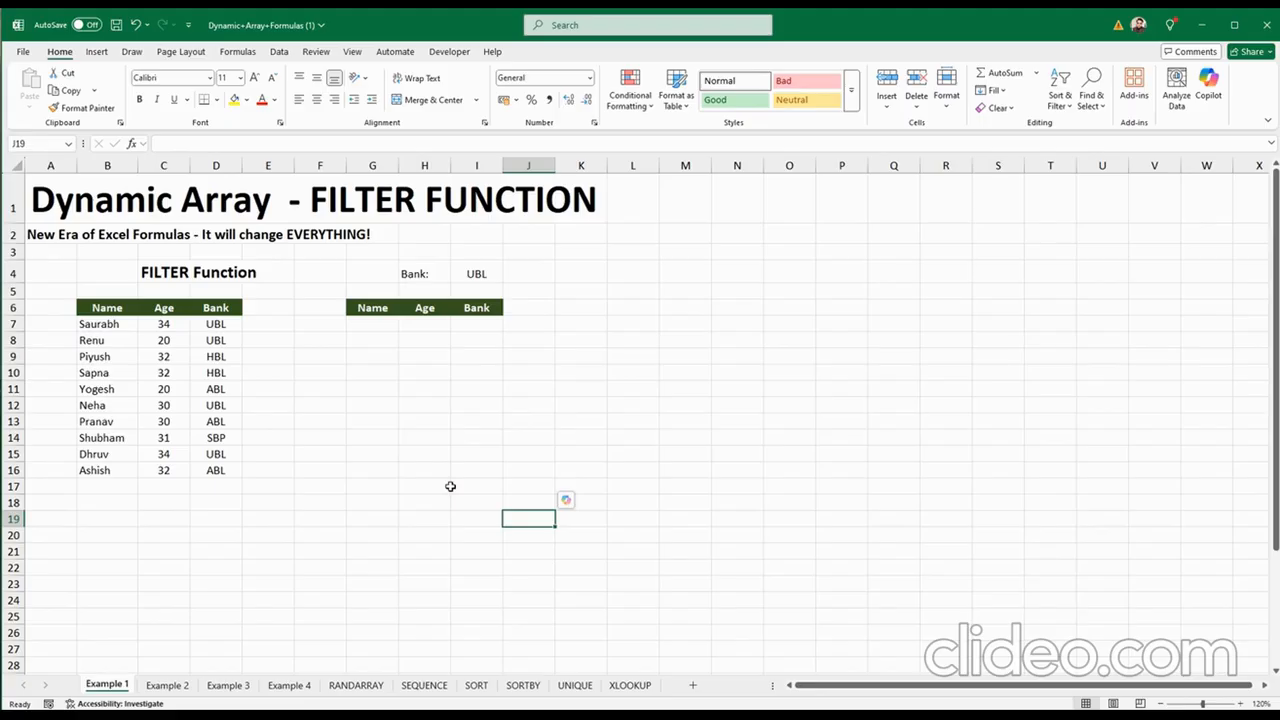
left_click(490, 266)
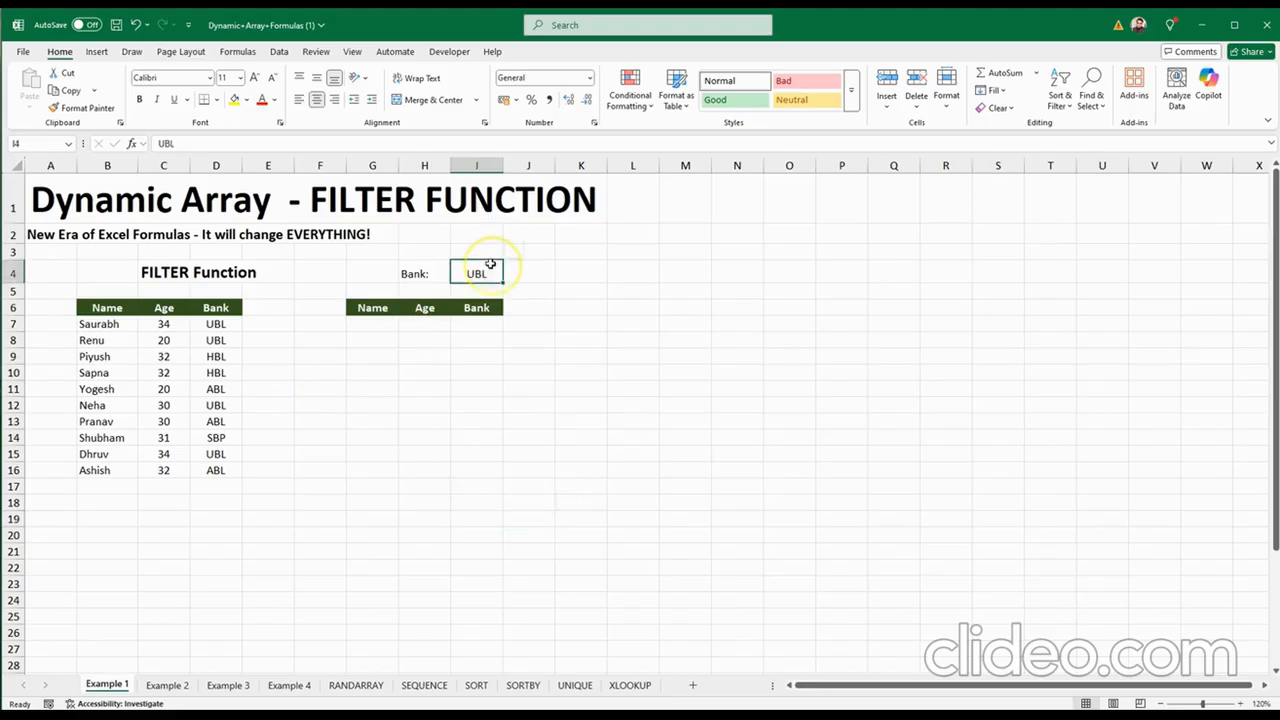
left_click(371, 328)
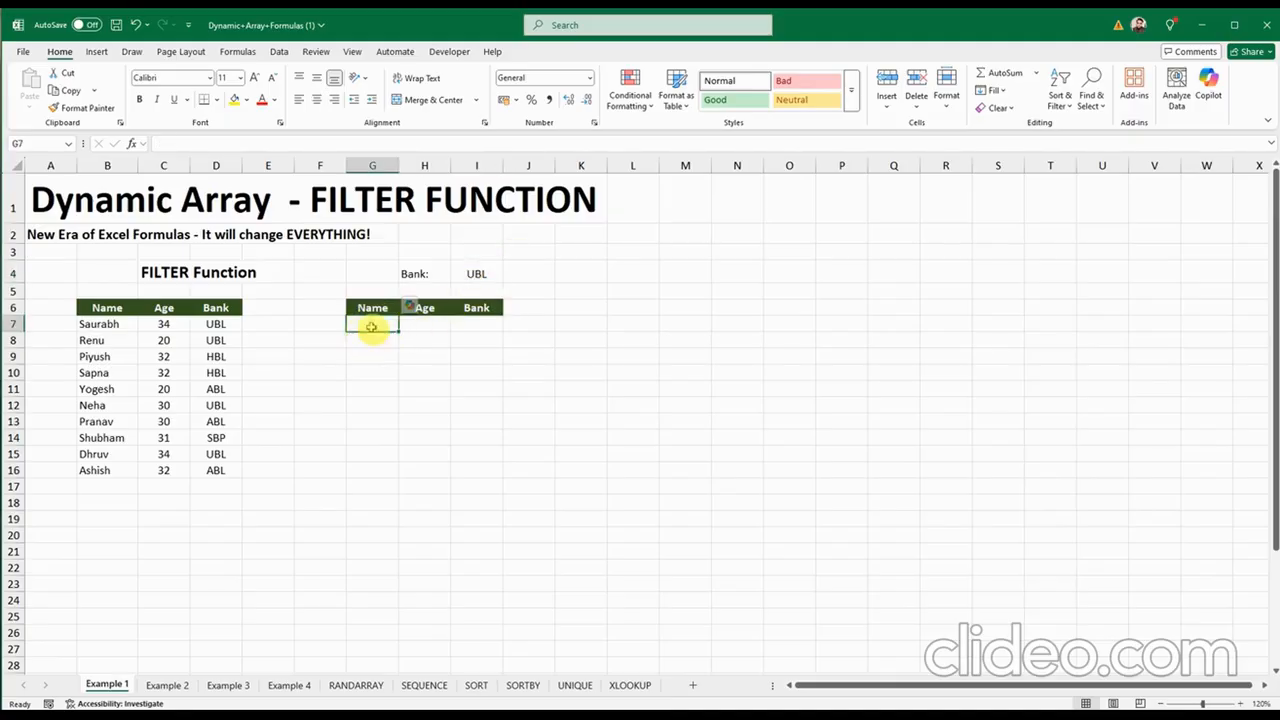
left_click(305, 360)
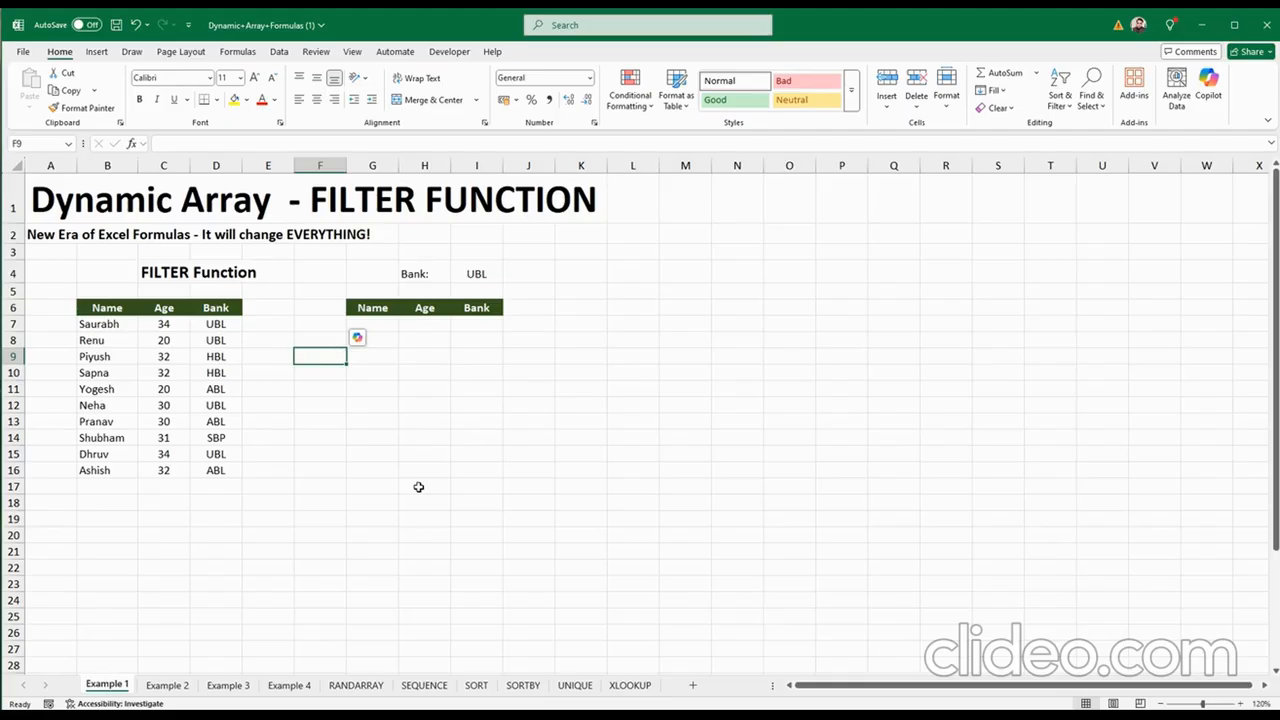
left_click(414, 467)
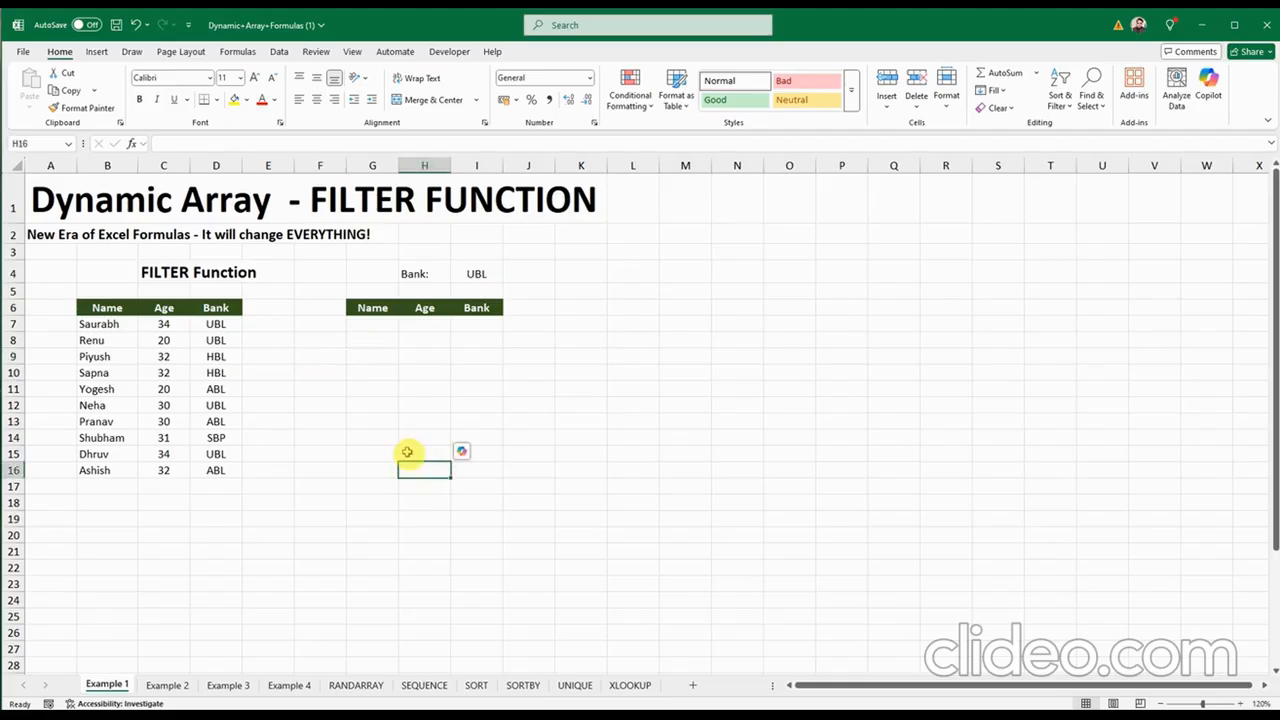
Start a FILTER formula in G7 with the source data B7:D16 as its array argument
left_click(366, 327)
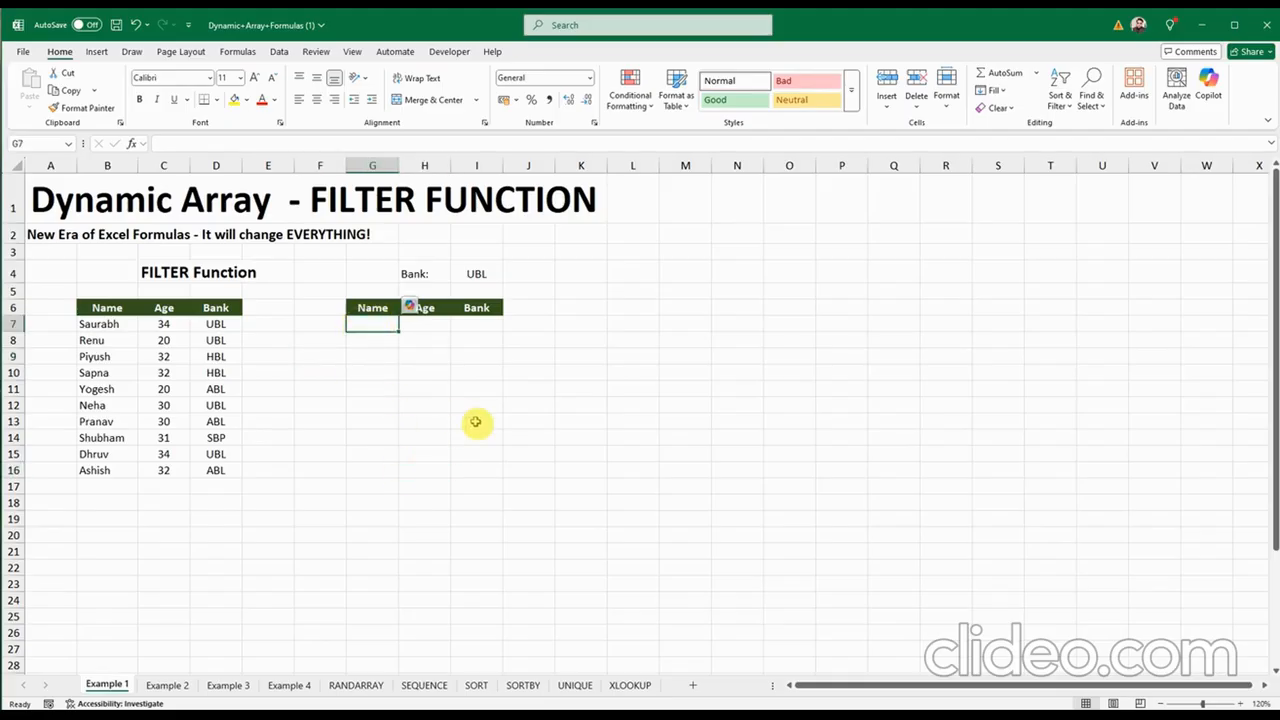
type("=")
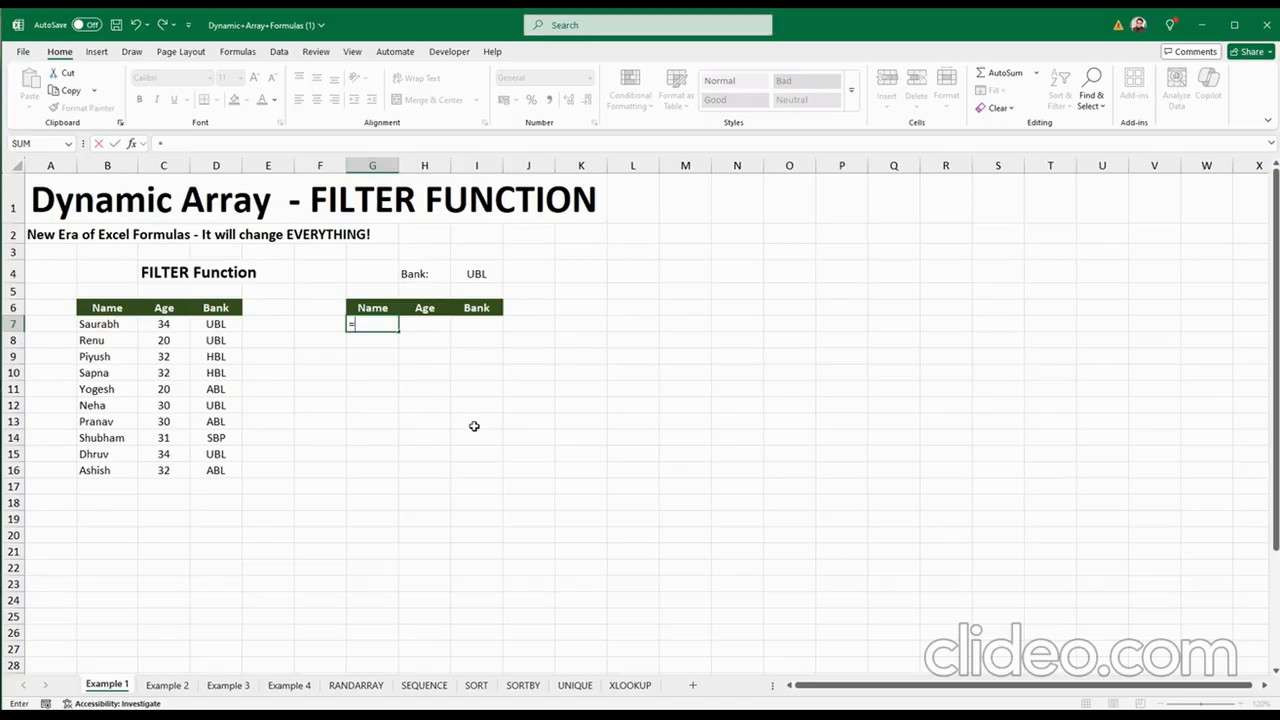
type("FIL")
key("Tab")
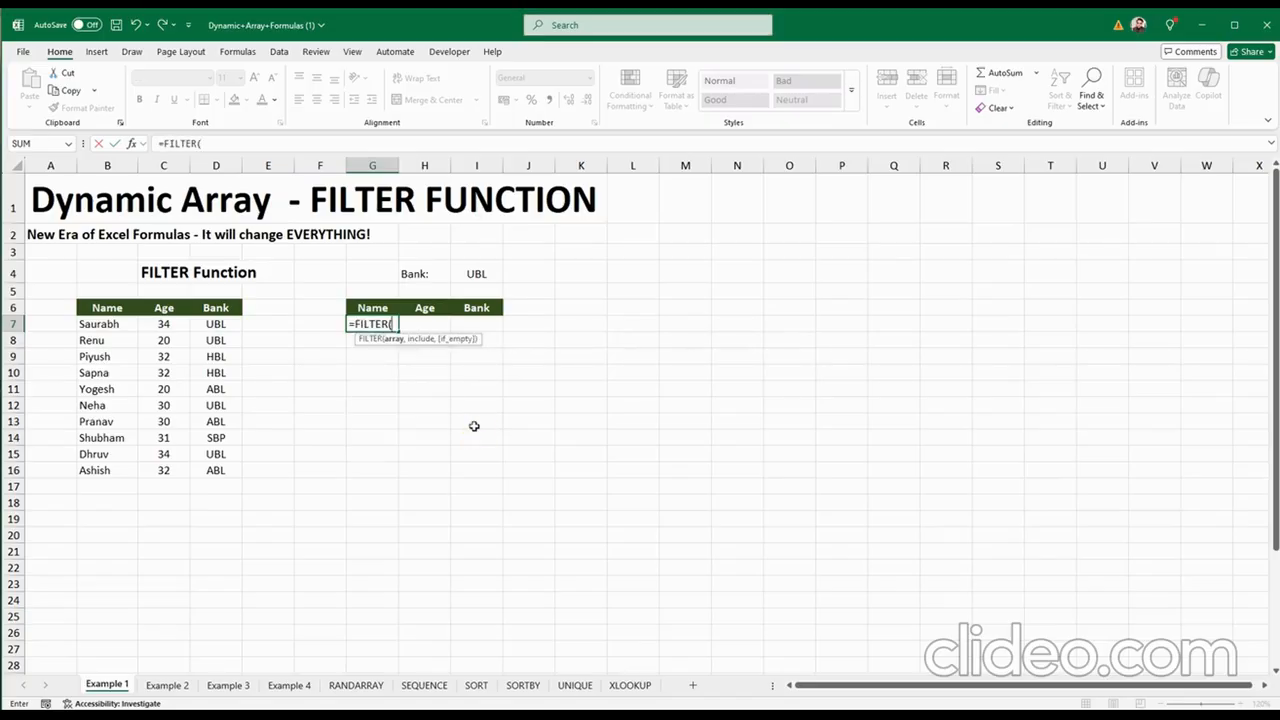
key("Left")
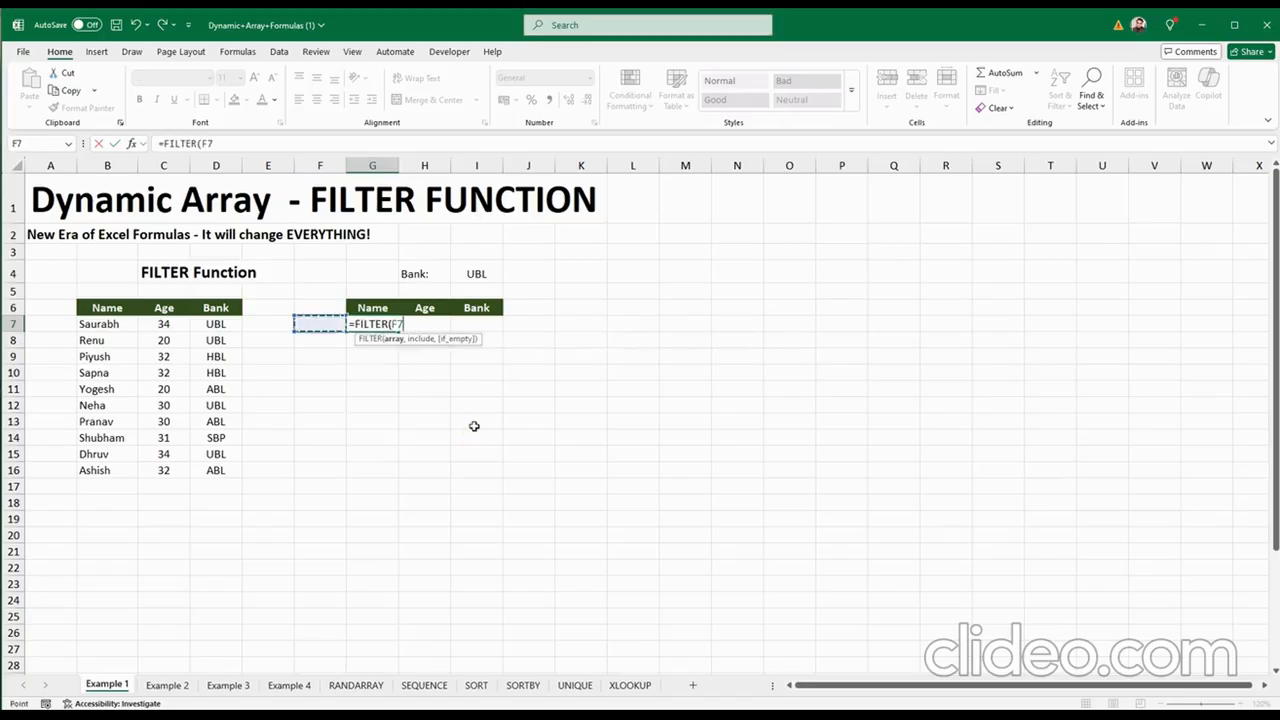
key("Left")
key("Left")
key("Left")
key("Left")
key("Left")
key("Right")
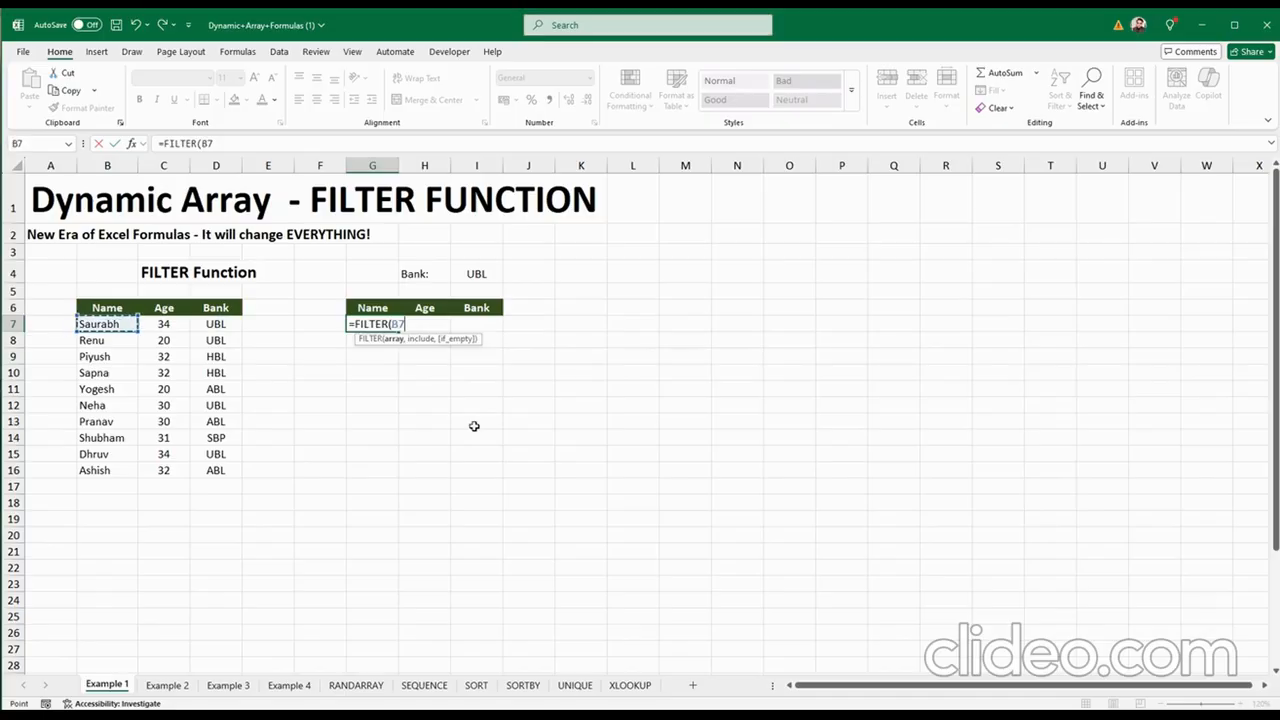
key("shift+Right")
key("shift+Right")
key("shift+Down")
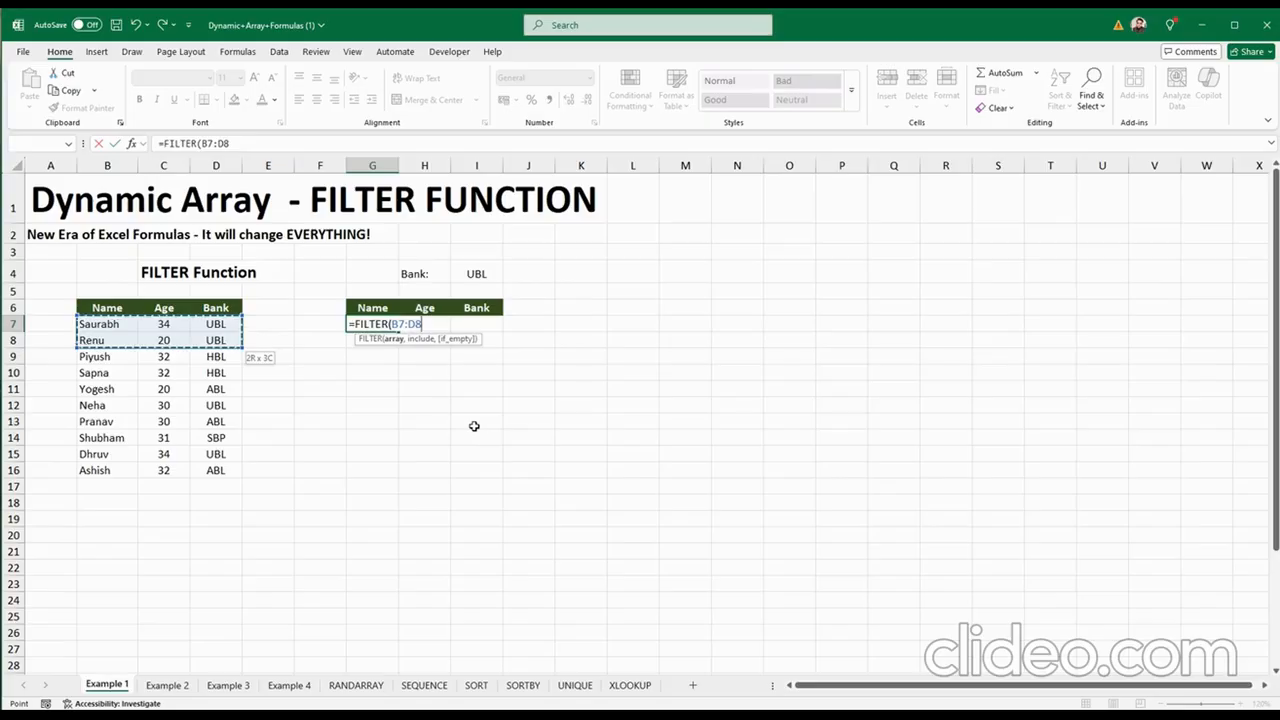
key("shift+Down")
key("shift+Down")
key("shift+Down")
key("shift+Down")
key("shift+Down")
key("shift+Down")
key("shift+Down")
key("shift+Down")
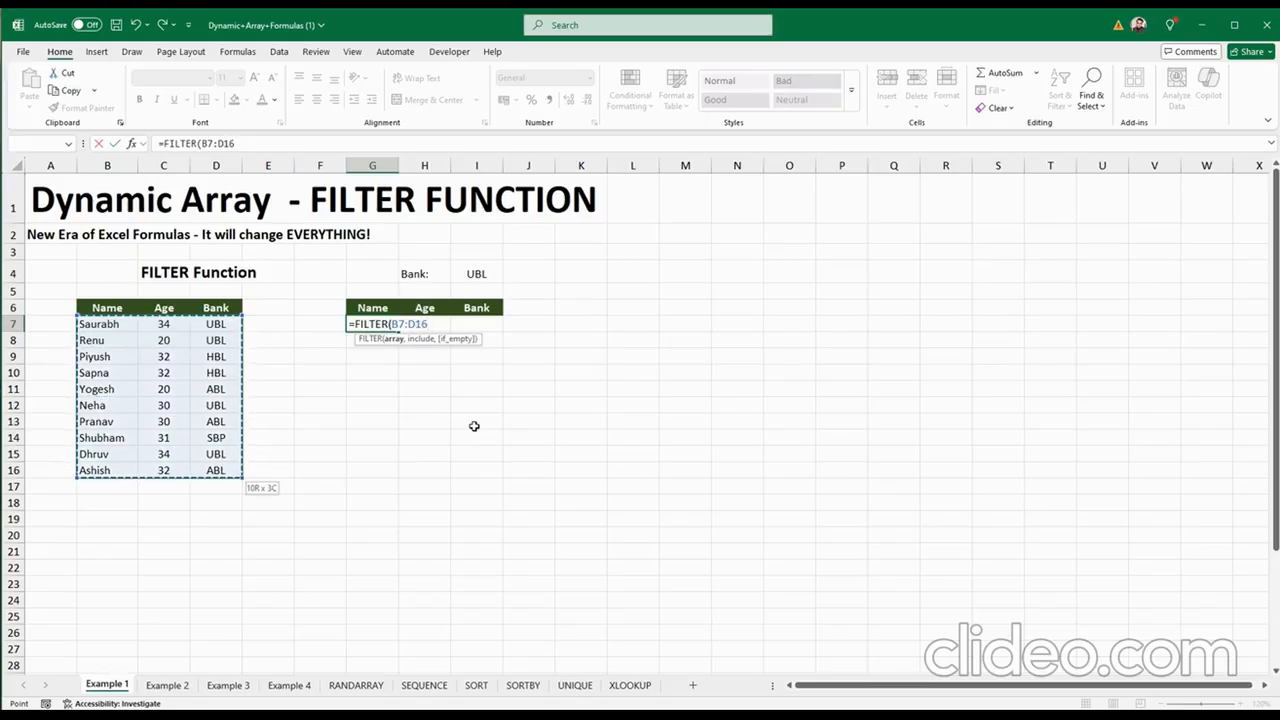
type(",")
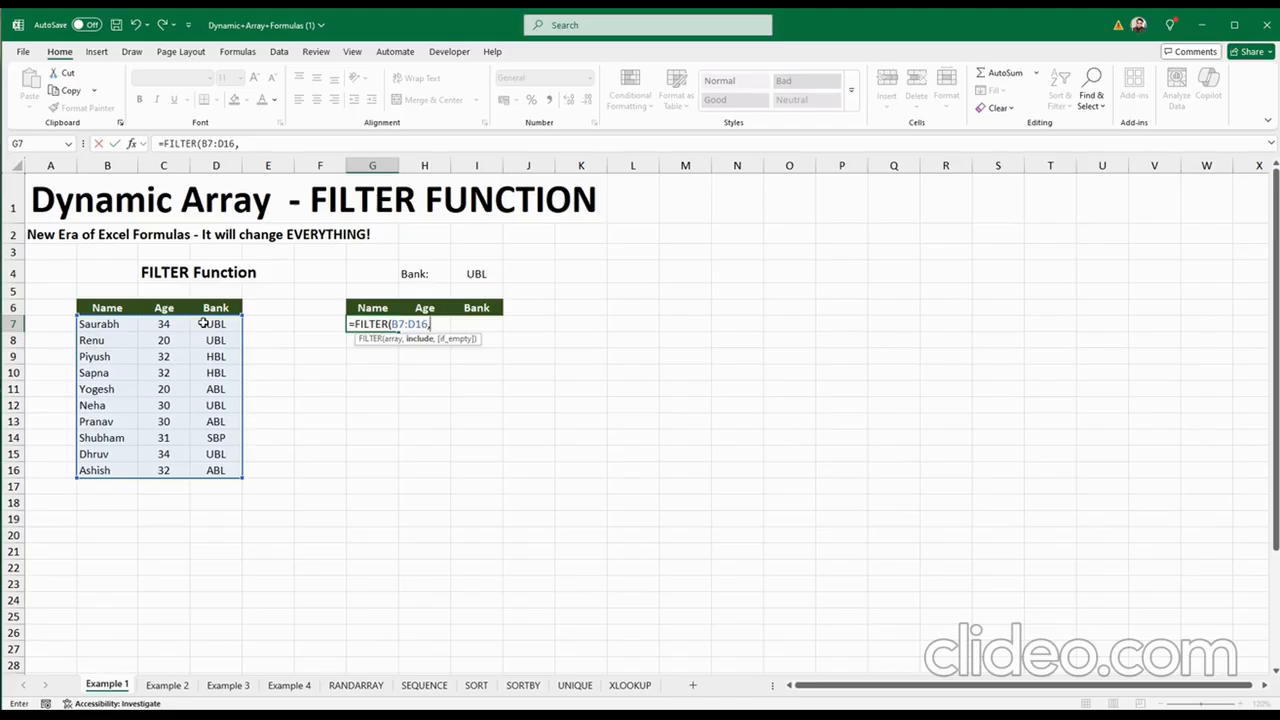
Set the formula's include condition to D7:D16=I4, matching the Bank column against the criterion cell
left_click_drag(204, 324, 215, 474)
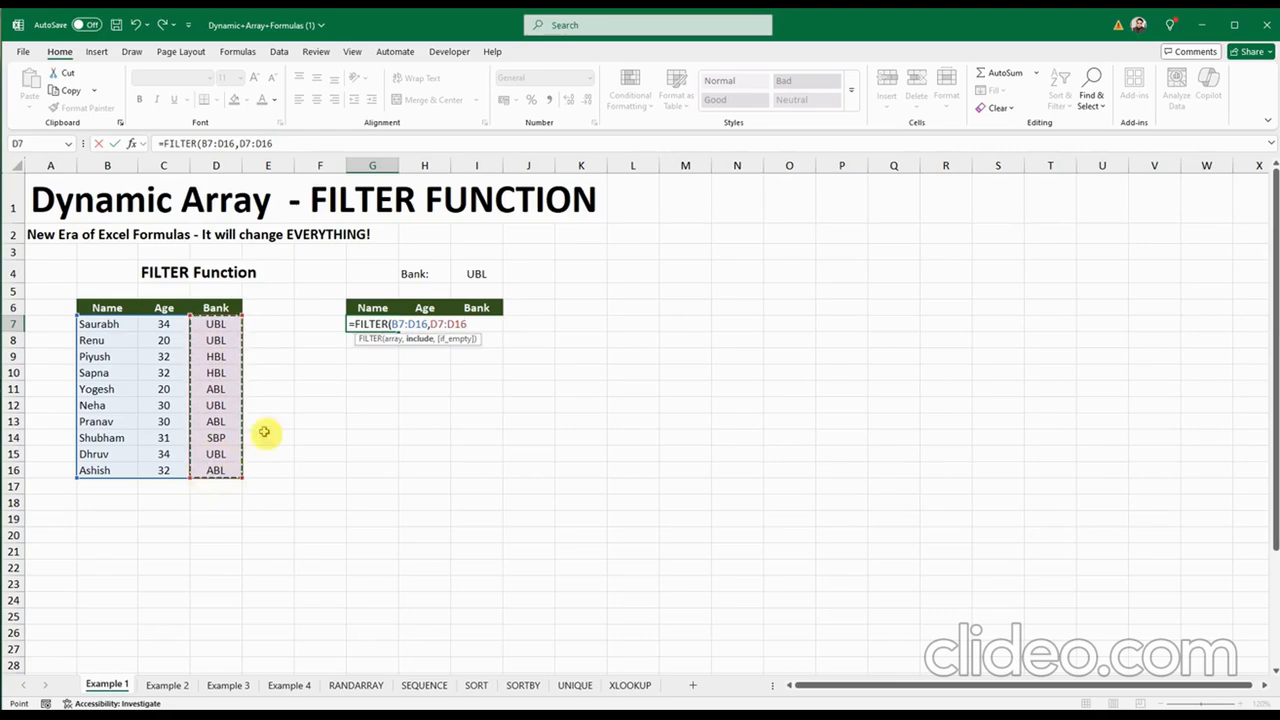
type("=")
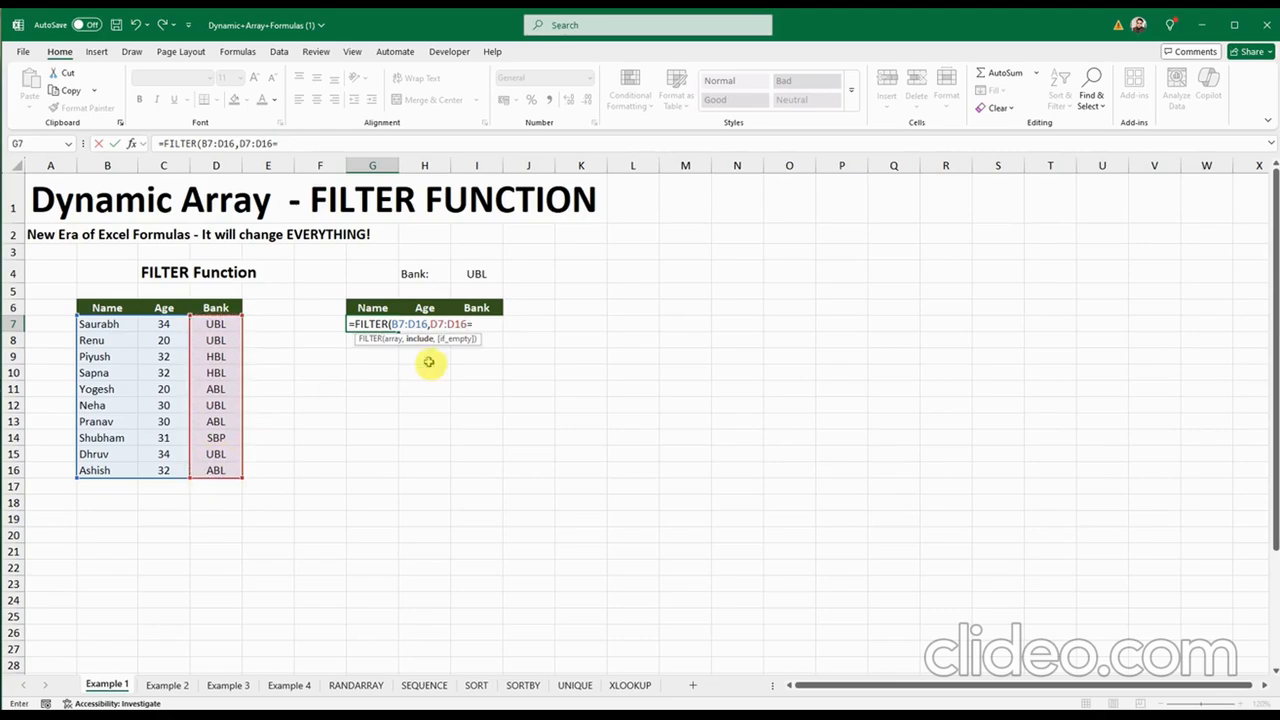
left_click(476, 273)
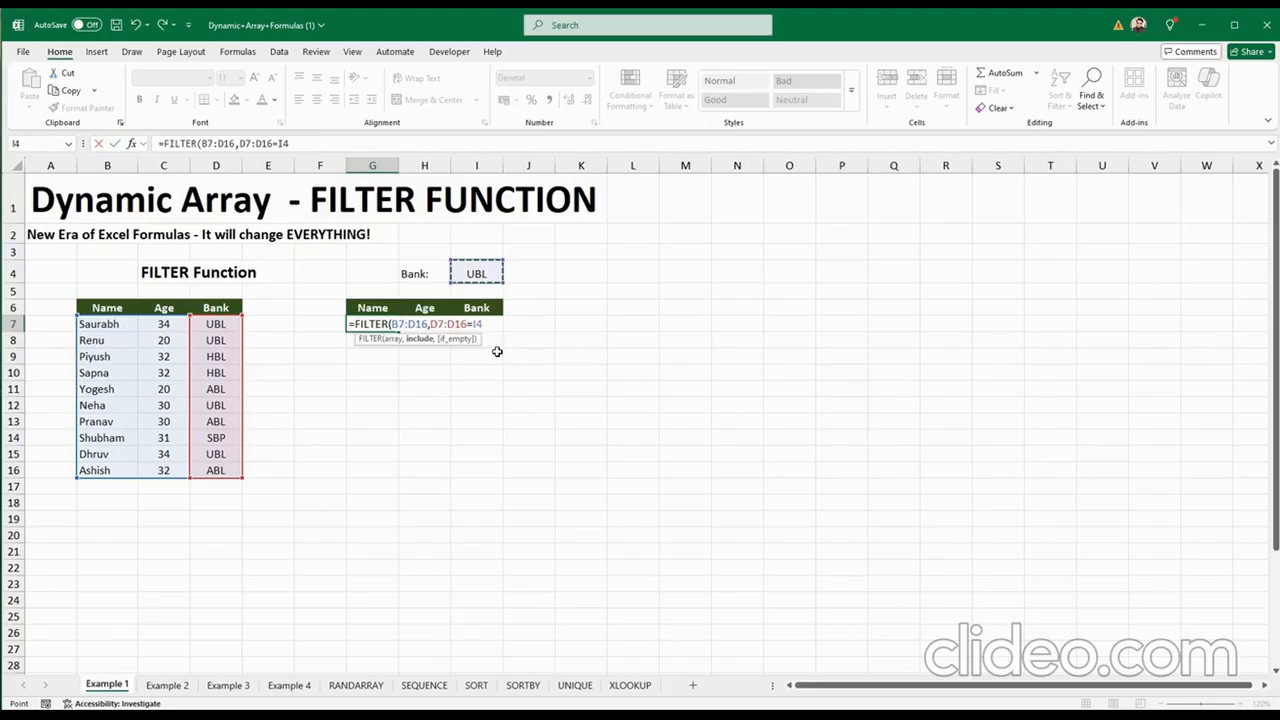
Complete the FILTER formula in G7 with "No data" as the if_empty value and commit it
type(",")
type("No data")
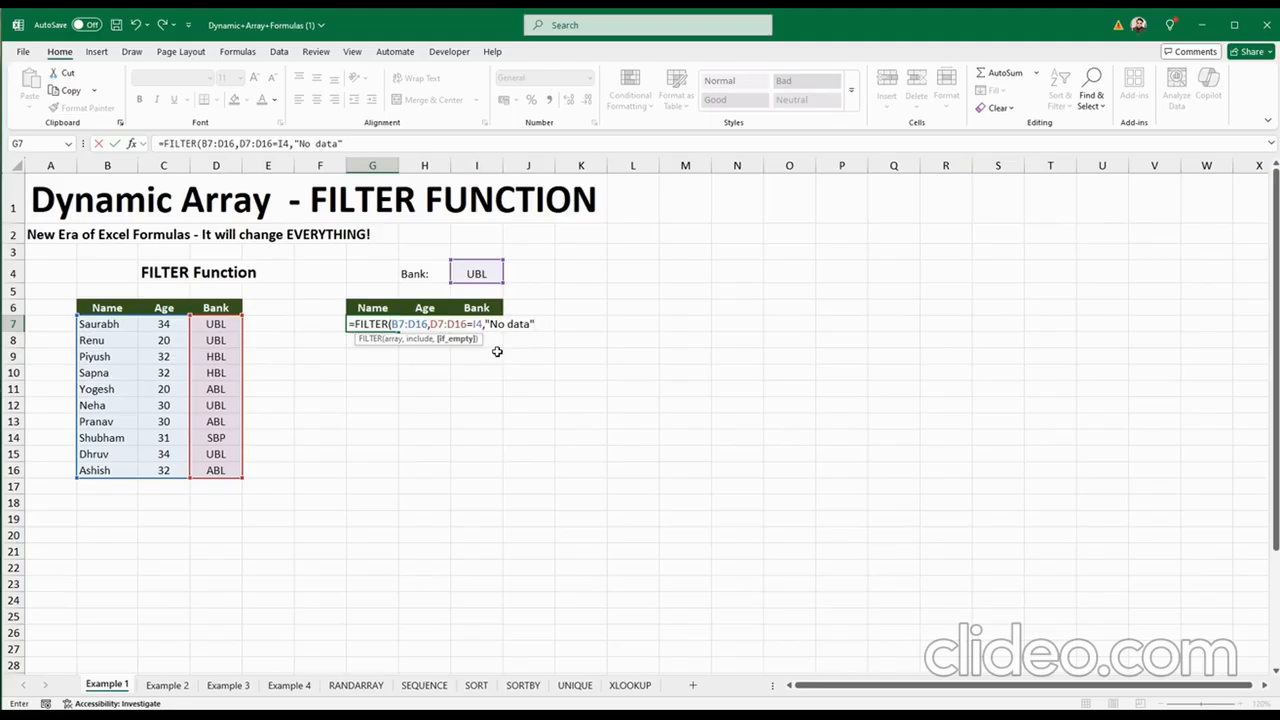
type(")")
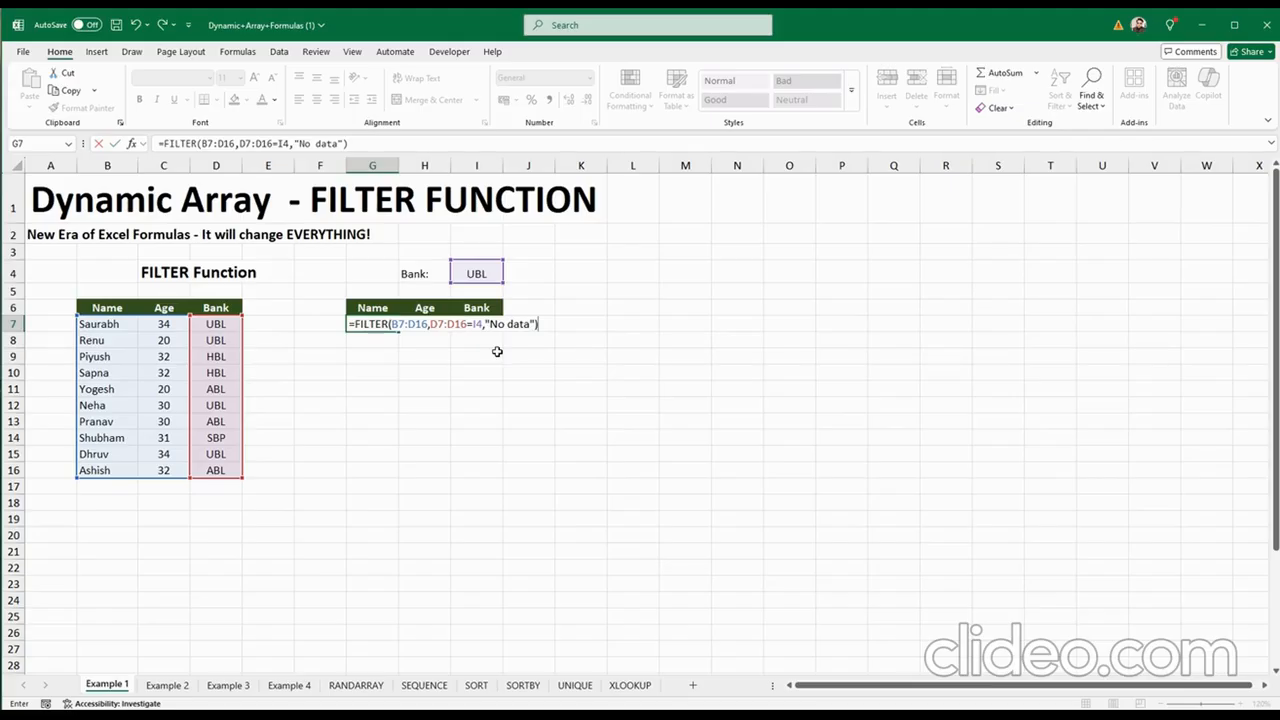
key("Return")
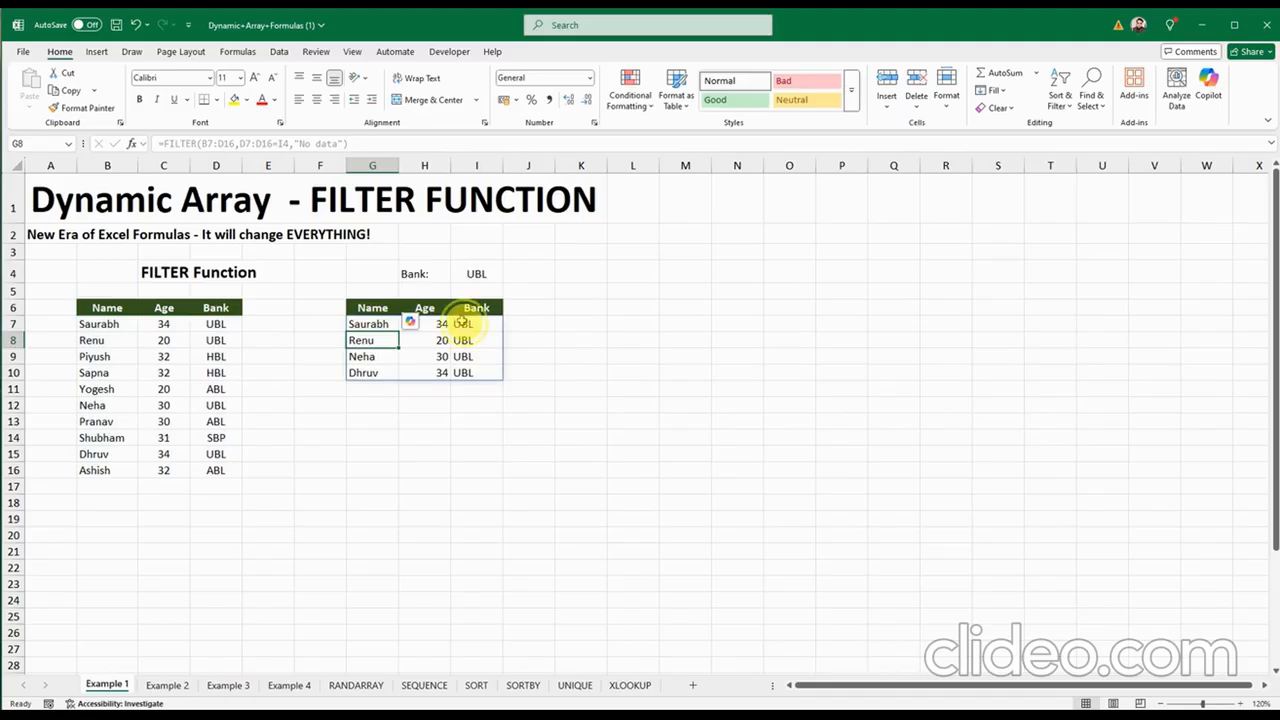
Review the filtered rows in G7:I10 and inspect the FILTER formula in G7 without changing it
left_click_drag(463, 324, 463, 372)
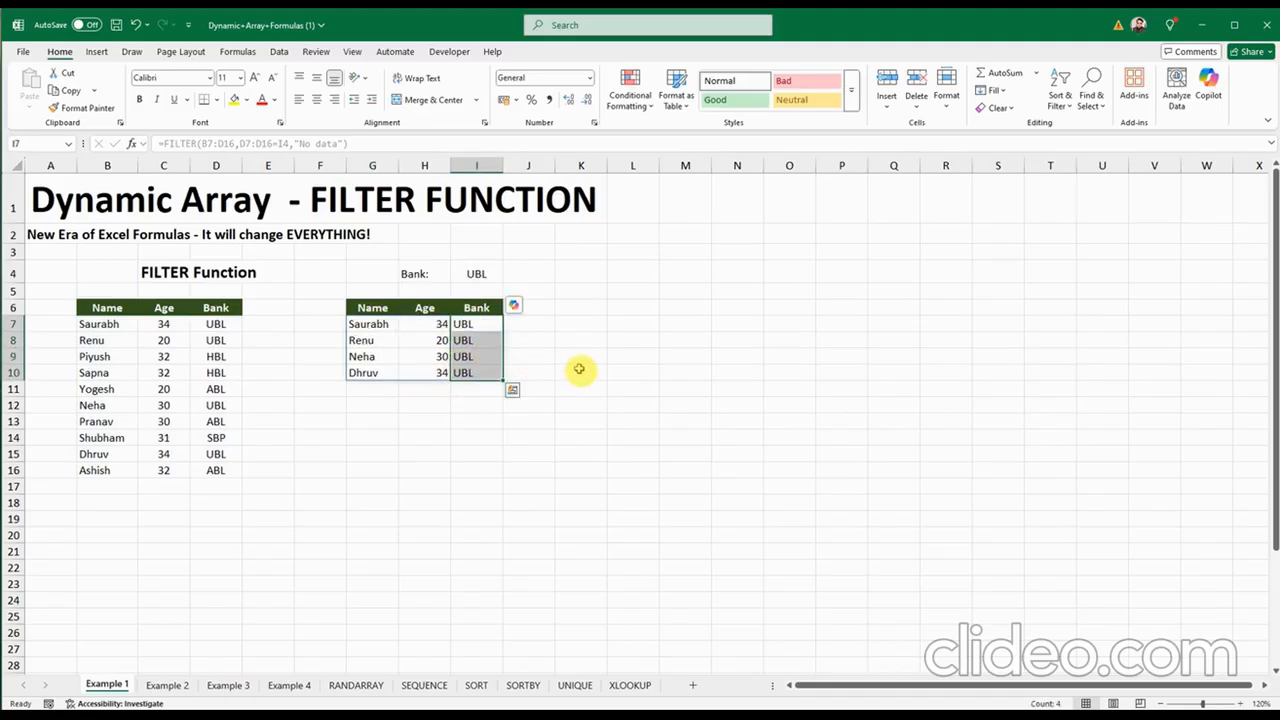
left_click(558, 438)
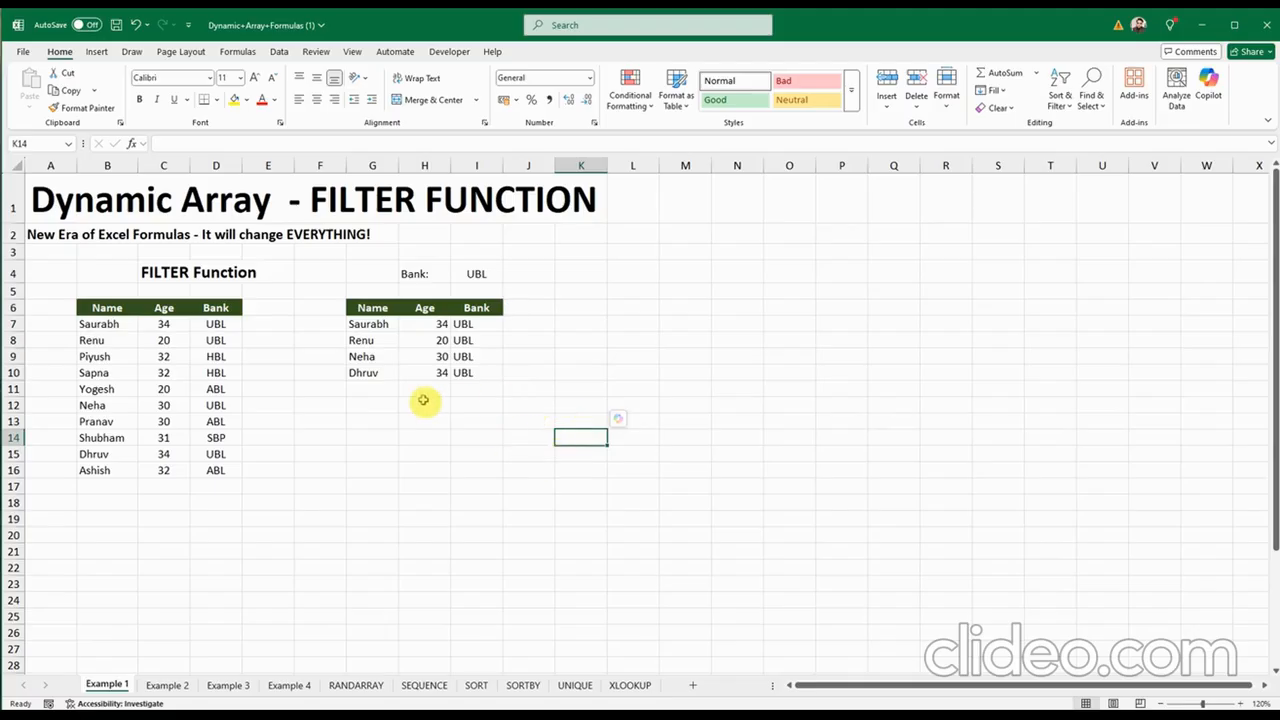
left_click(368, 323)
double_click(368, 324)
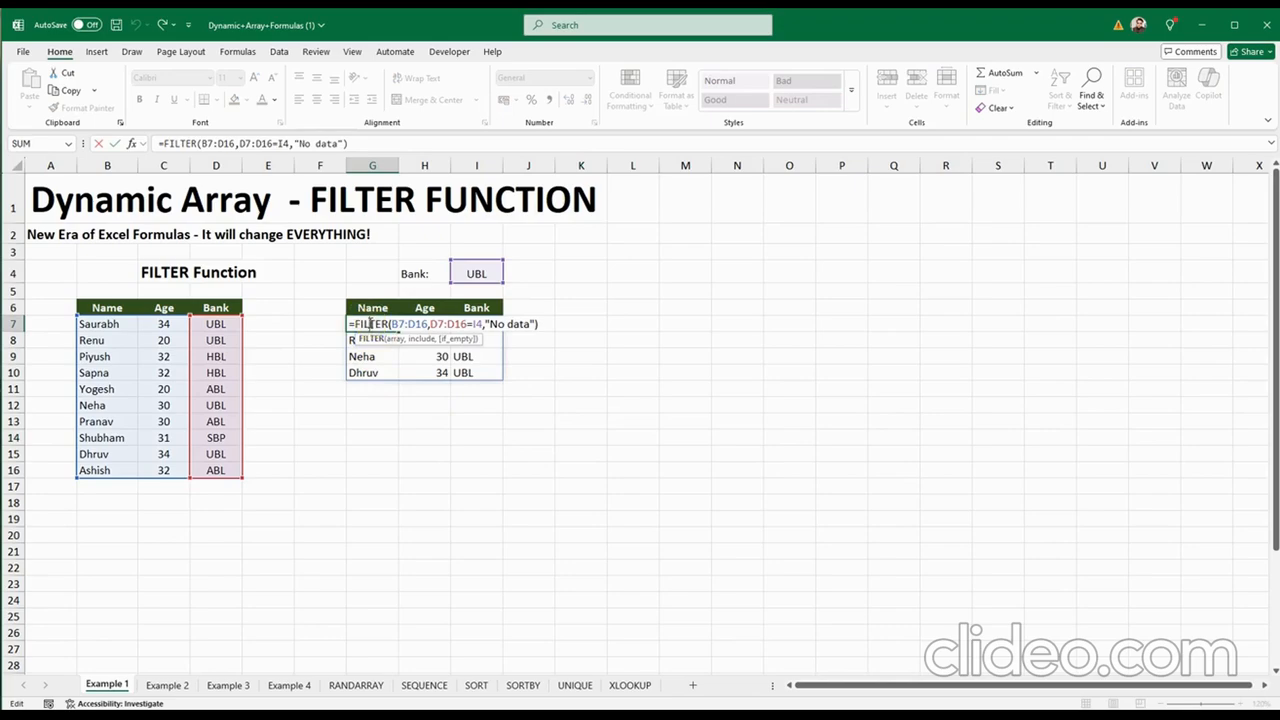
key("Escape")
left_click_drag(368, 323, 470, 372)
left_click(539, 412)
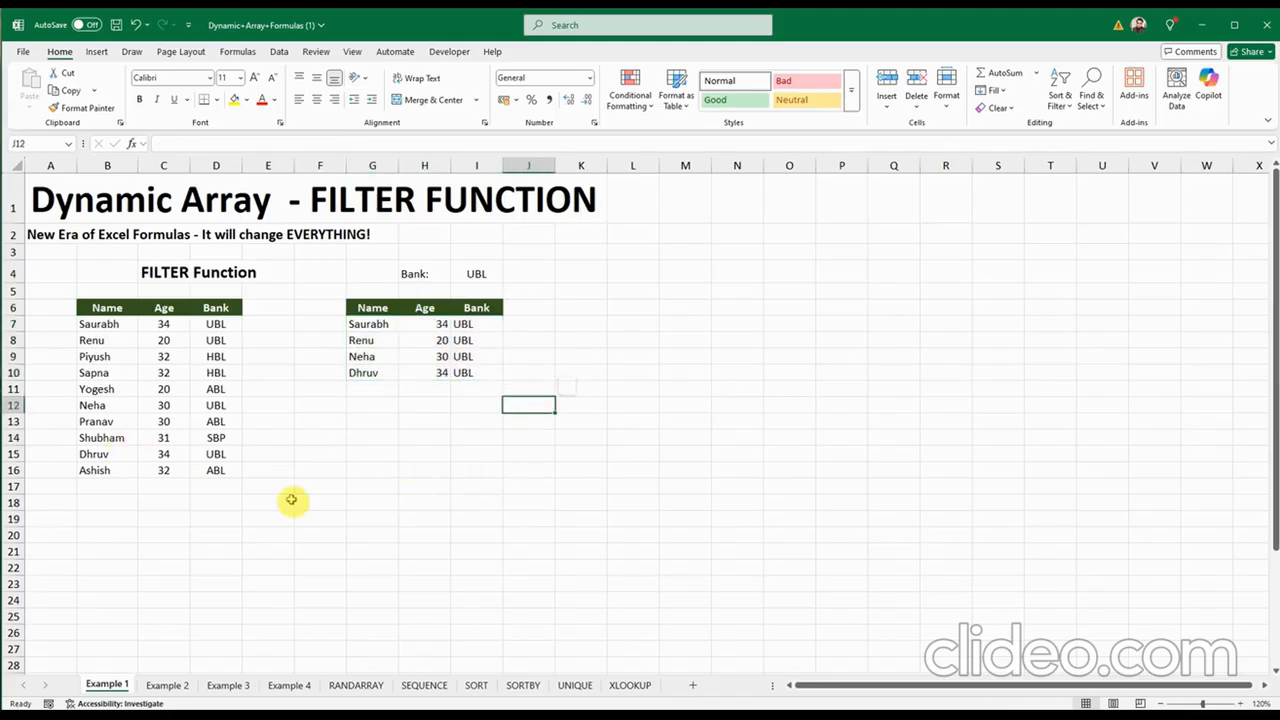
left_click(374, 323)
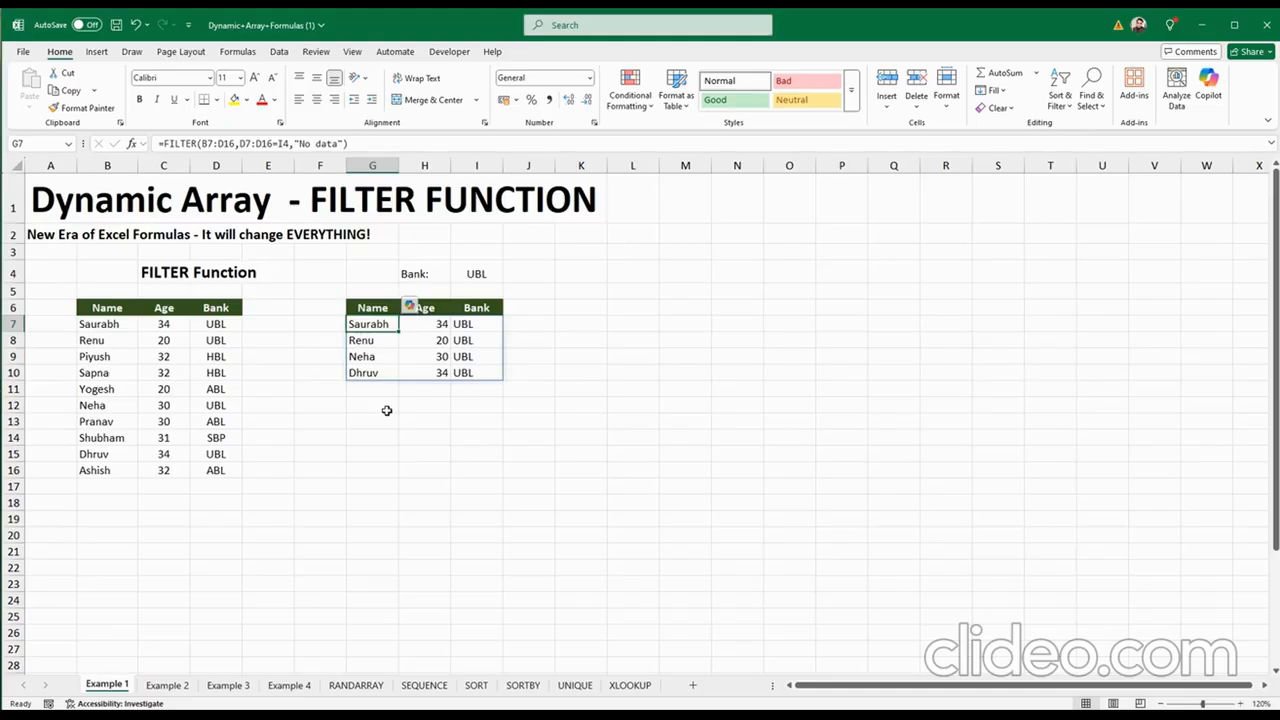
Change the bank in D14 of the source table to UBL to test the filter's dynamic update
left_click(102, 438)
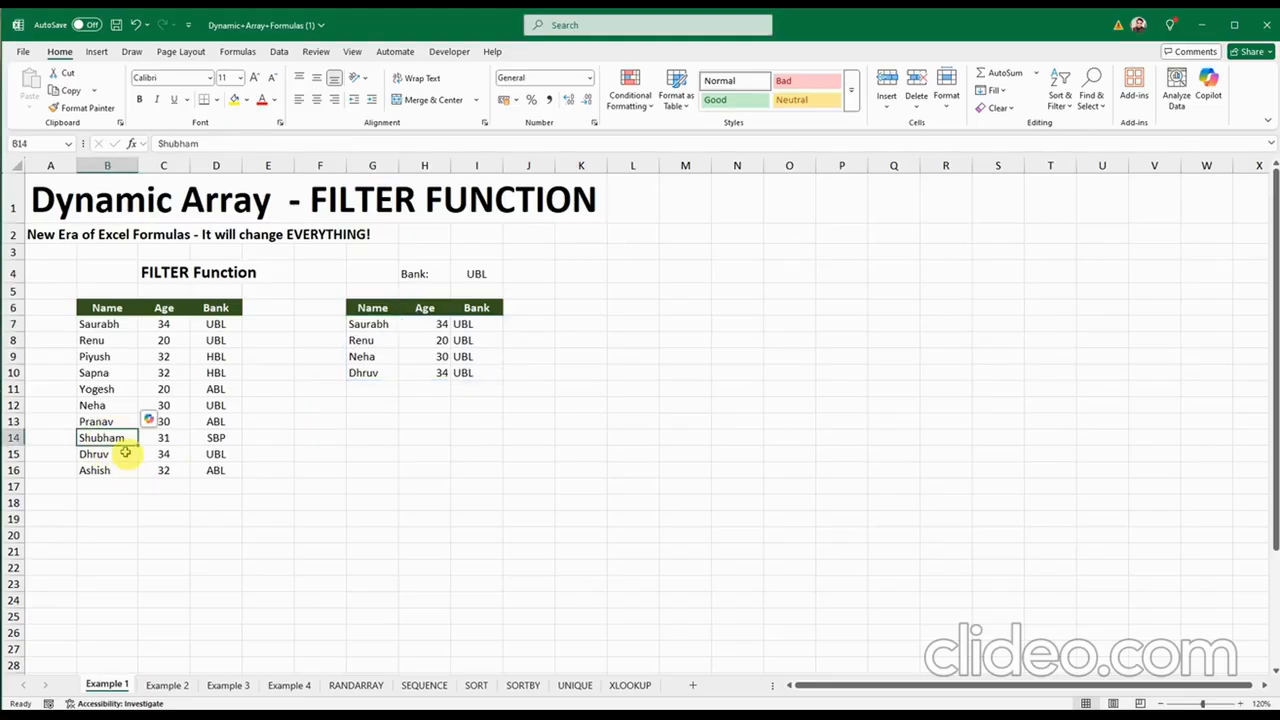
left_click(167, 441)
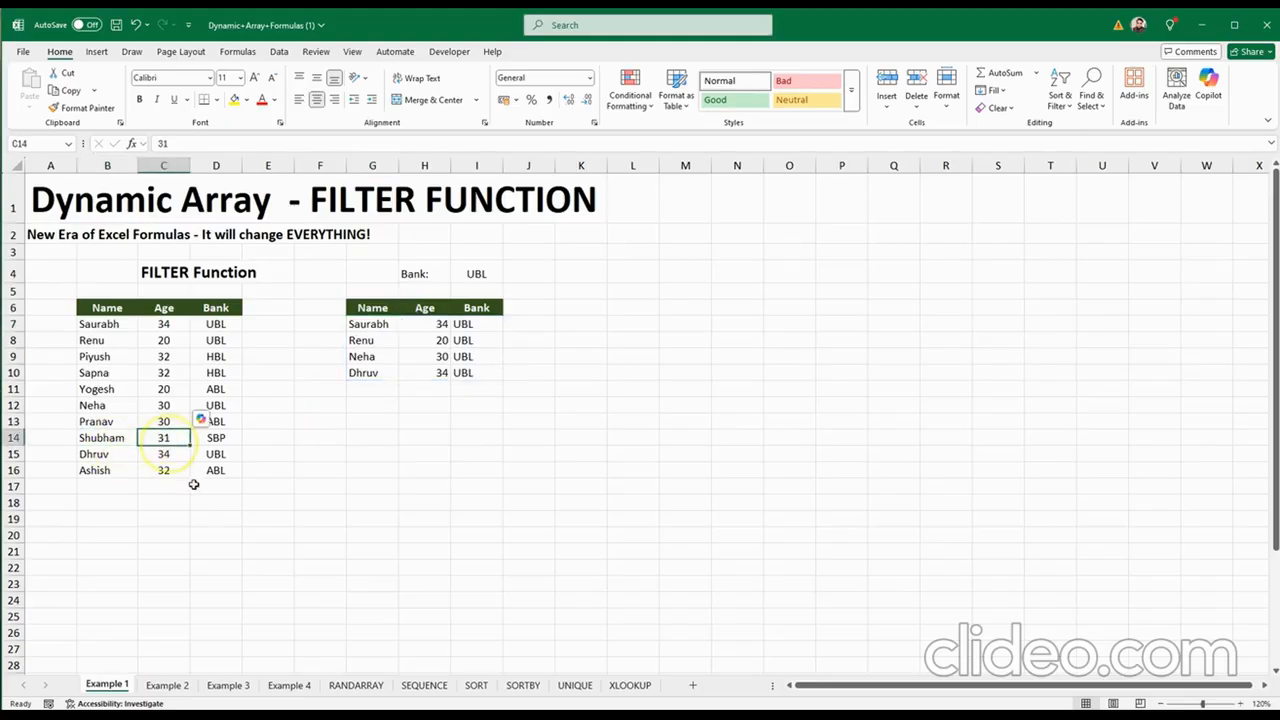
left_click(226, 443)
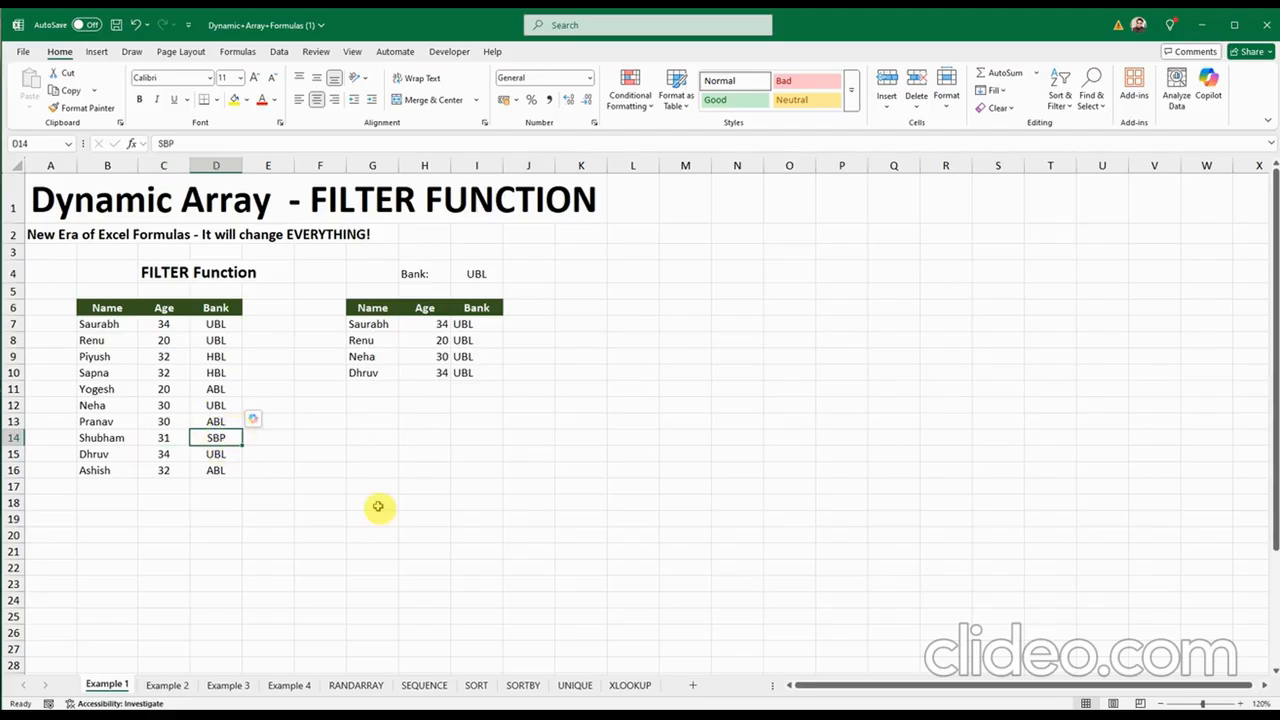
type("UBL")
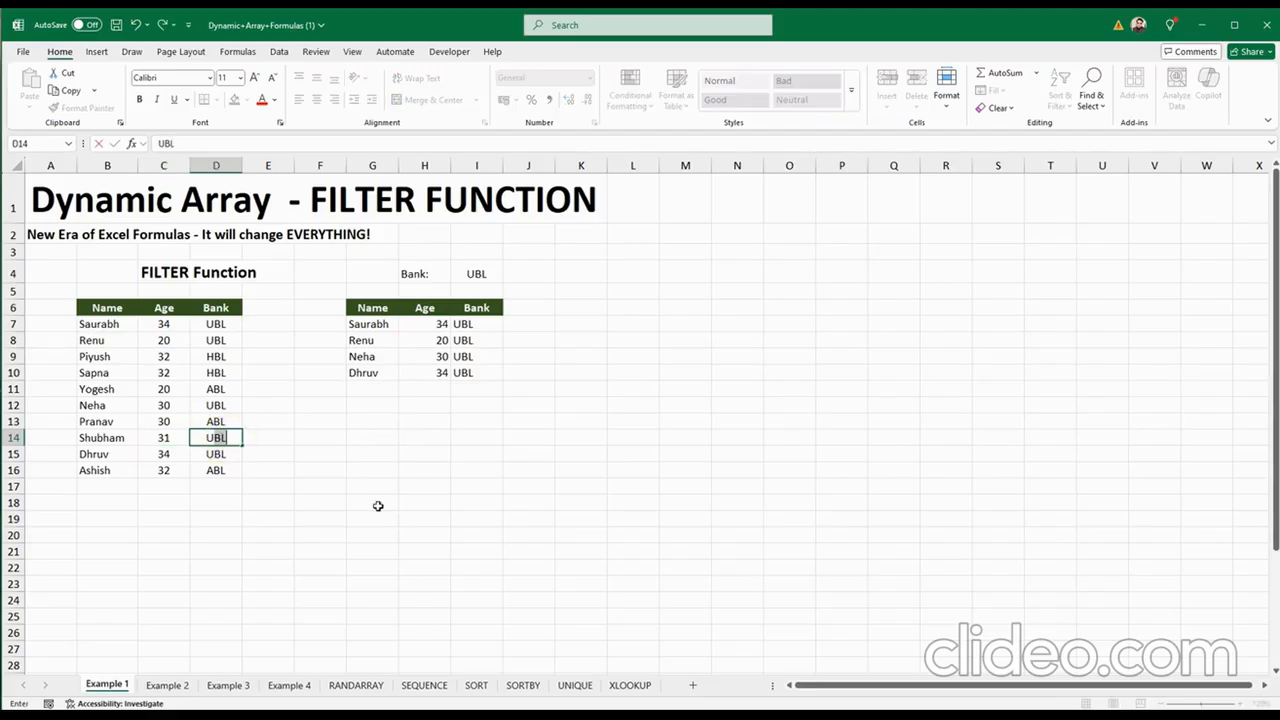
key("Return")
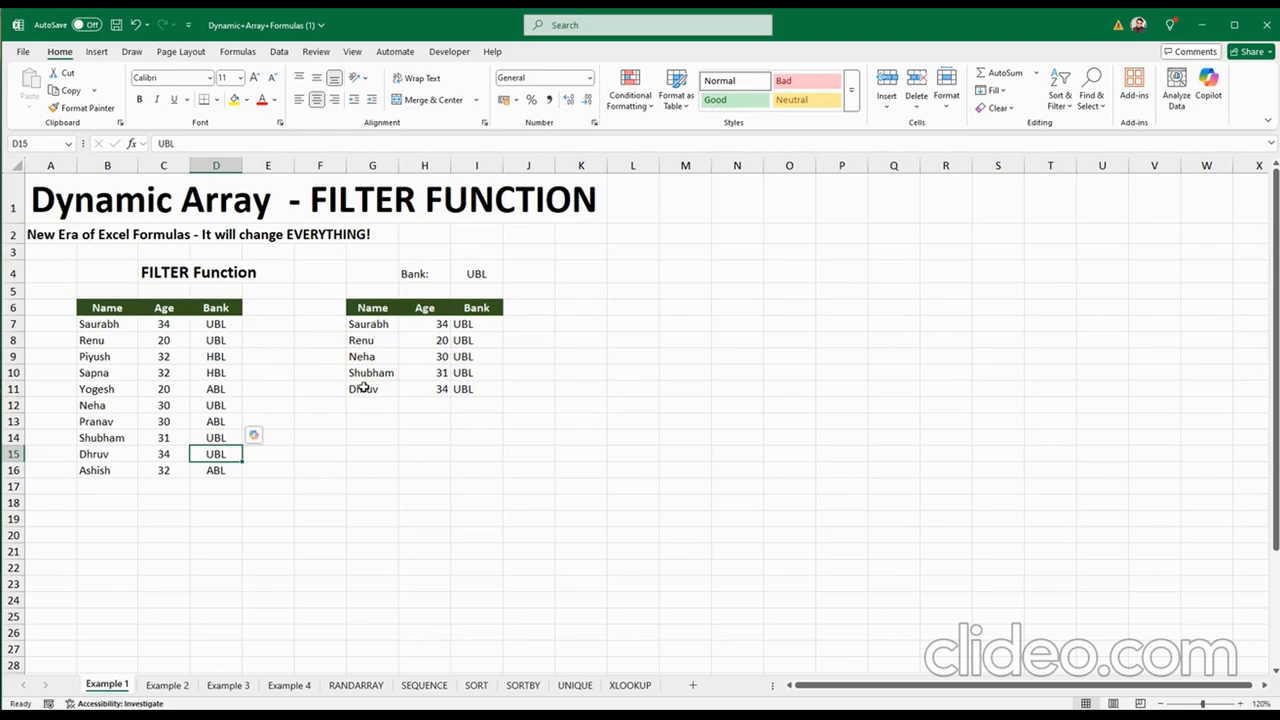
left_click(362, 436)
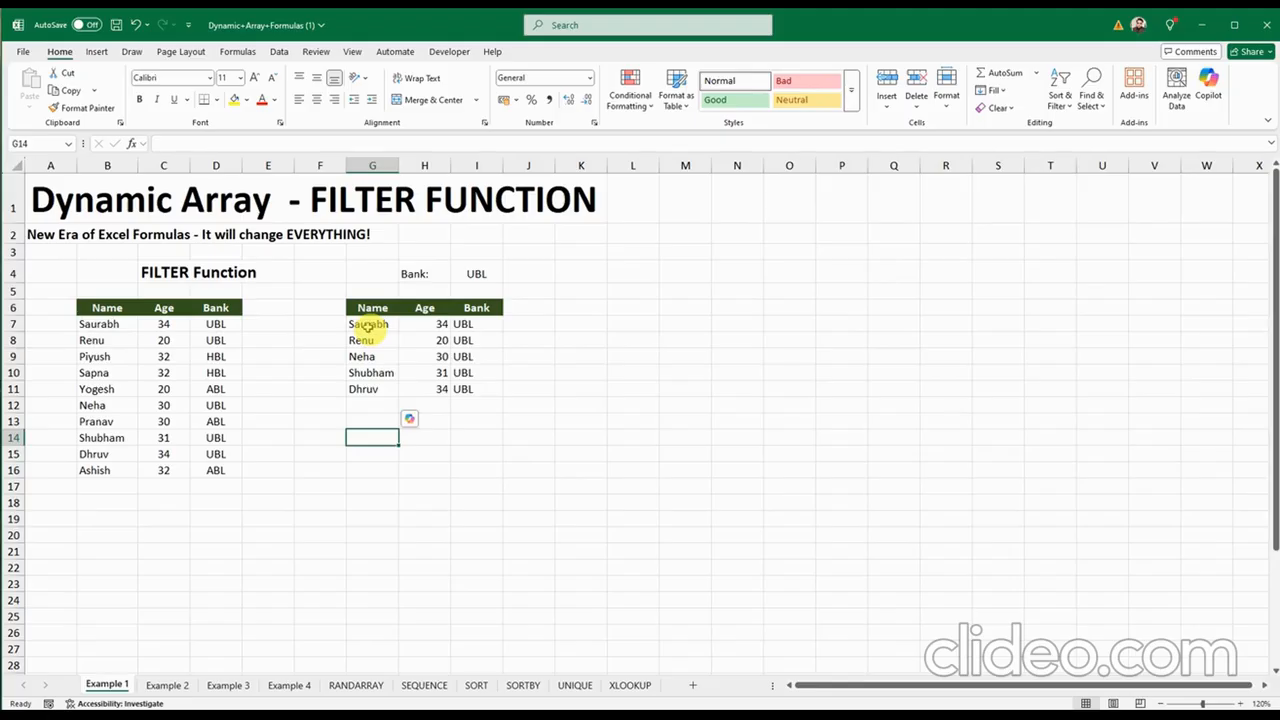
Examine the filtered rows in G7:I11 against the source table and inspect the FILTER formula in G7 without changing it
left_click_drag(368, 323, 466, 397)
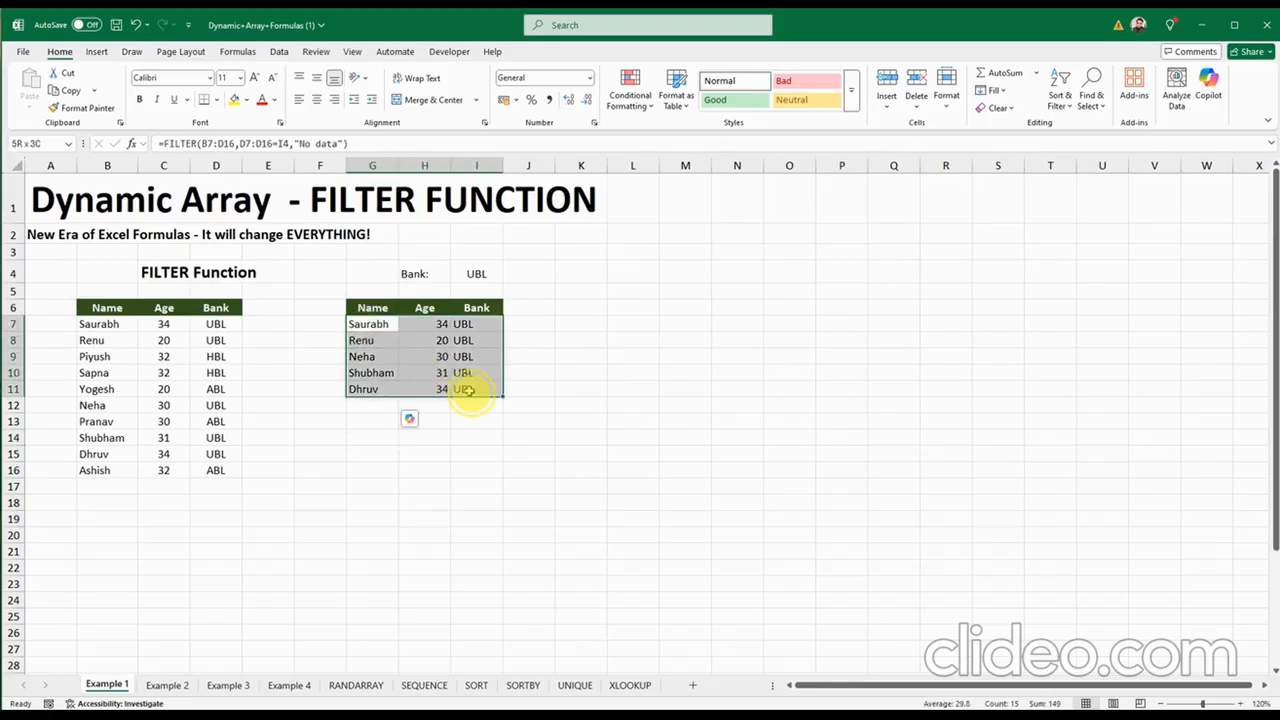
left_click(458, 457)
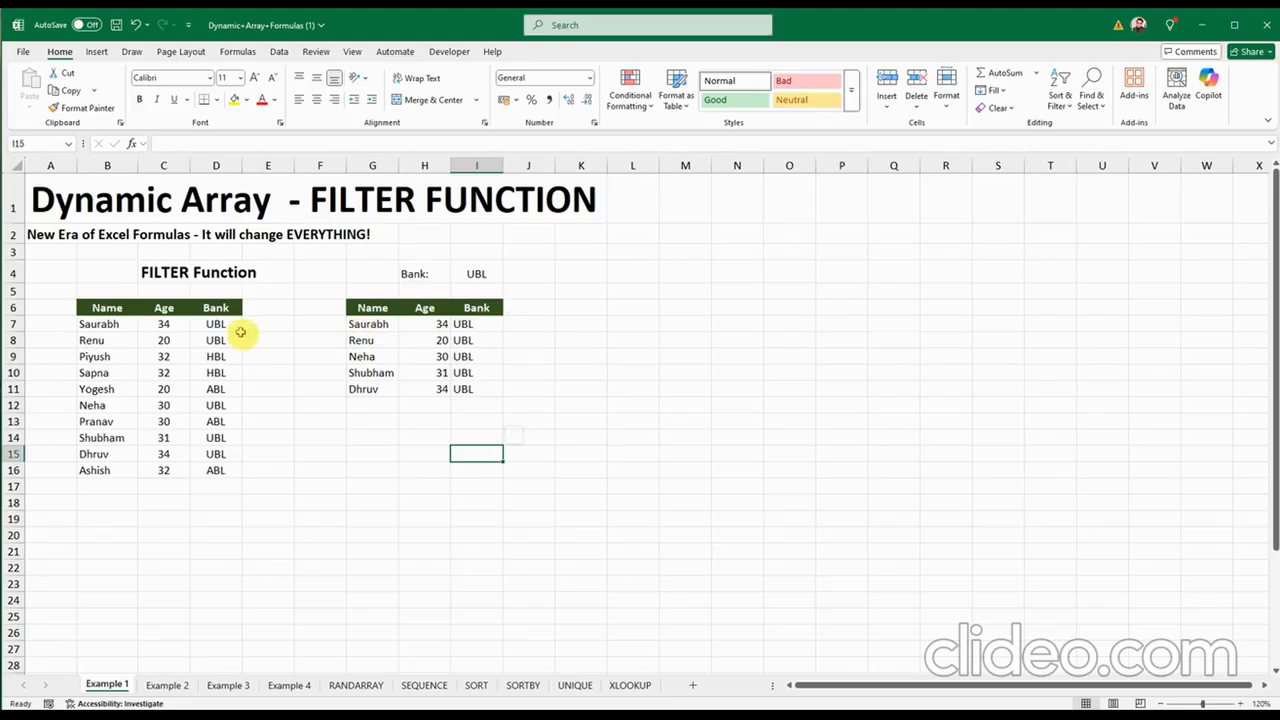
left_click_drag(107, 328, 213, 473)
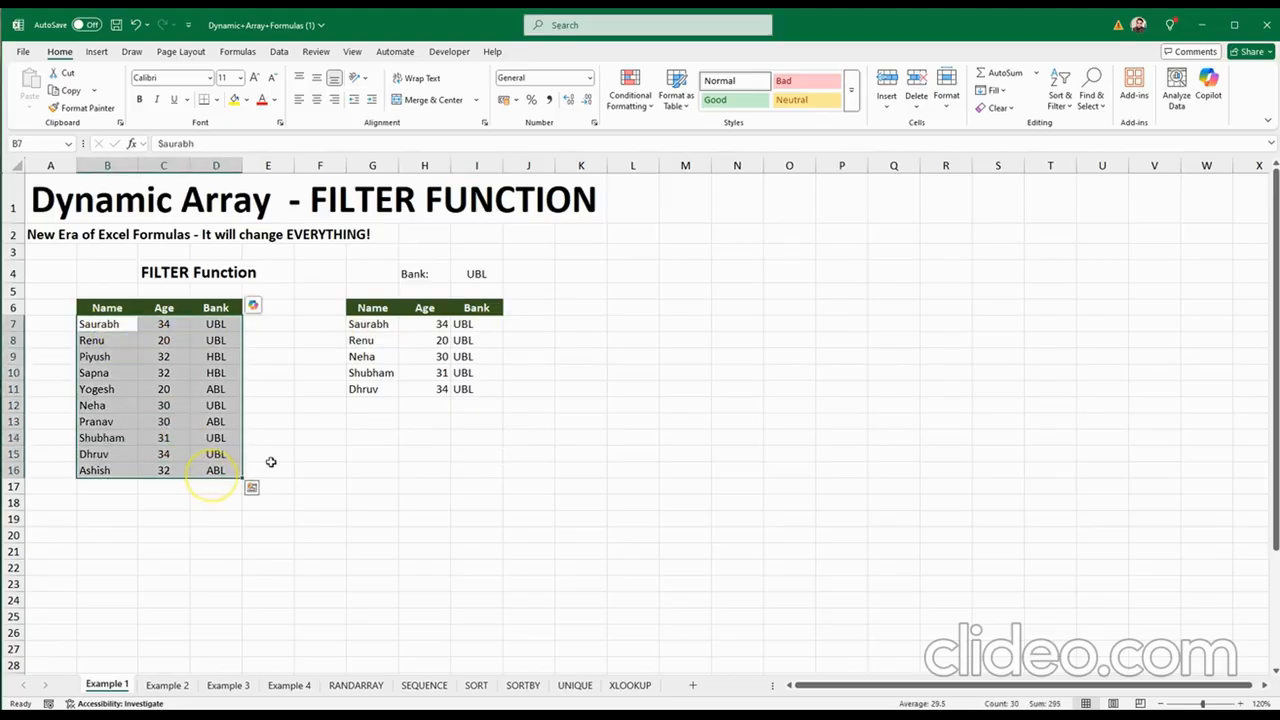
left_click(385, 453)
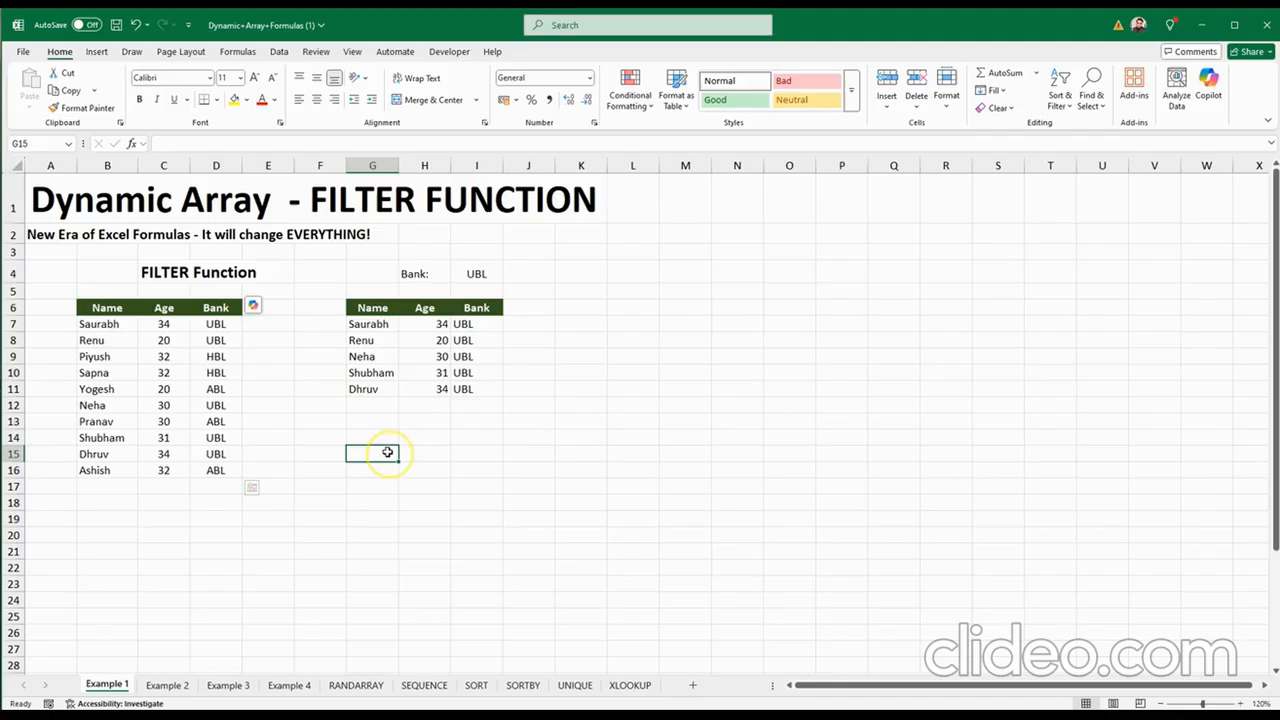
left_click(369, 324)
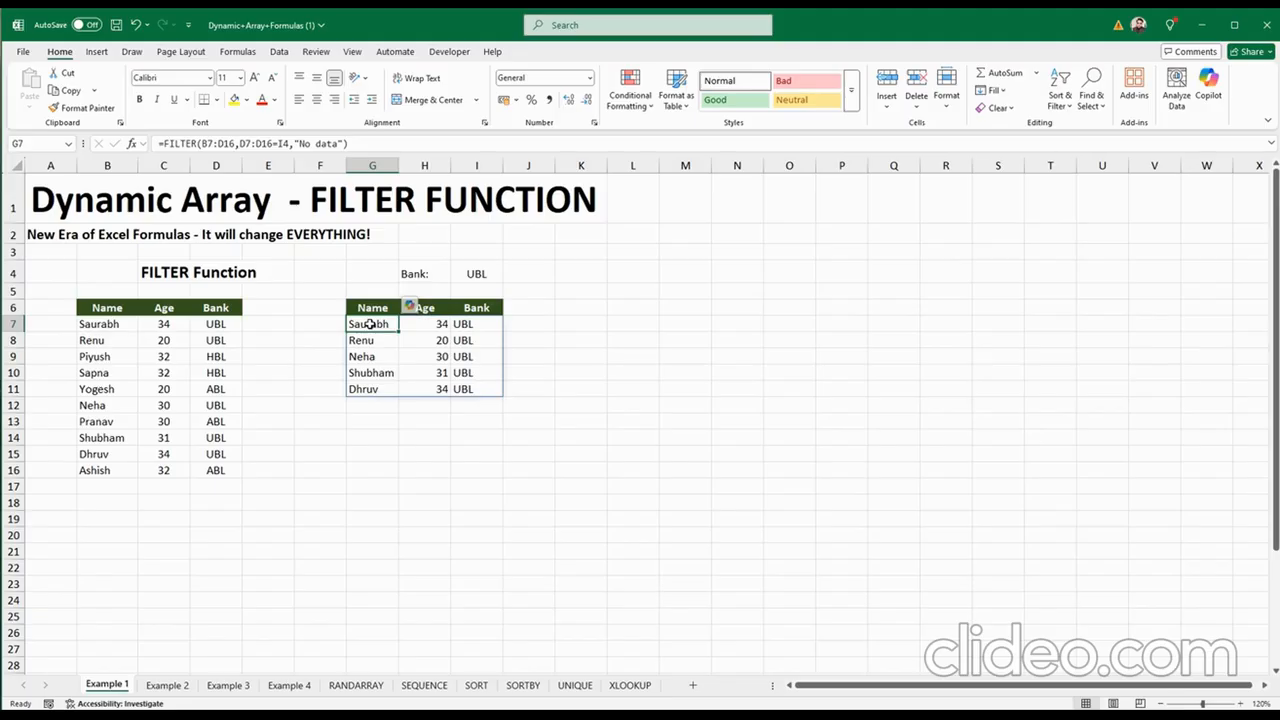
double_click(369, 324)
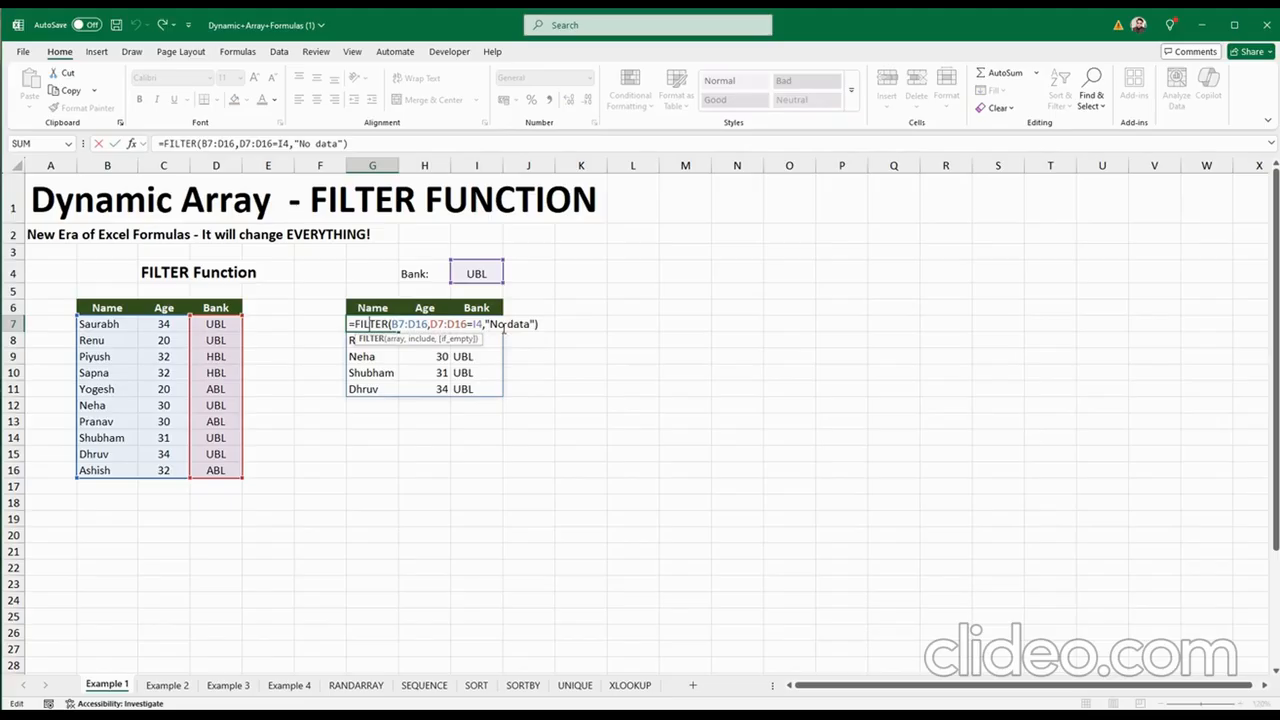
key("Escape")
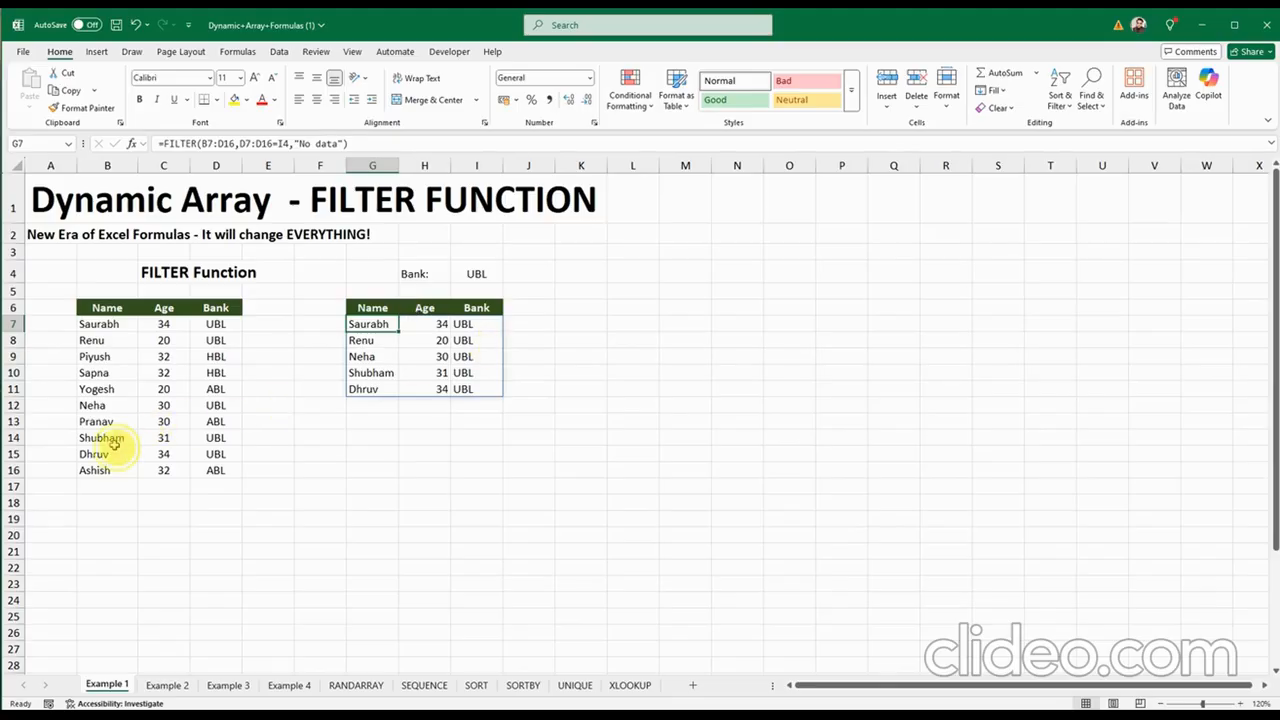
left_click(110, 438)
left_click(160, 438)
left_click(216, 438)
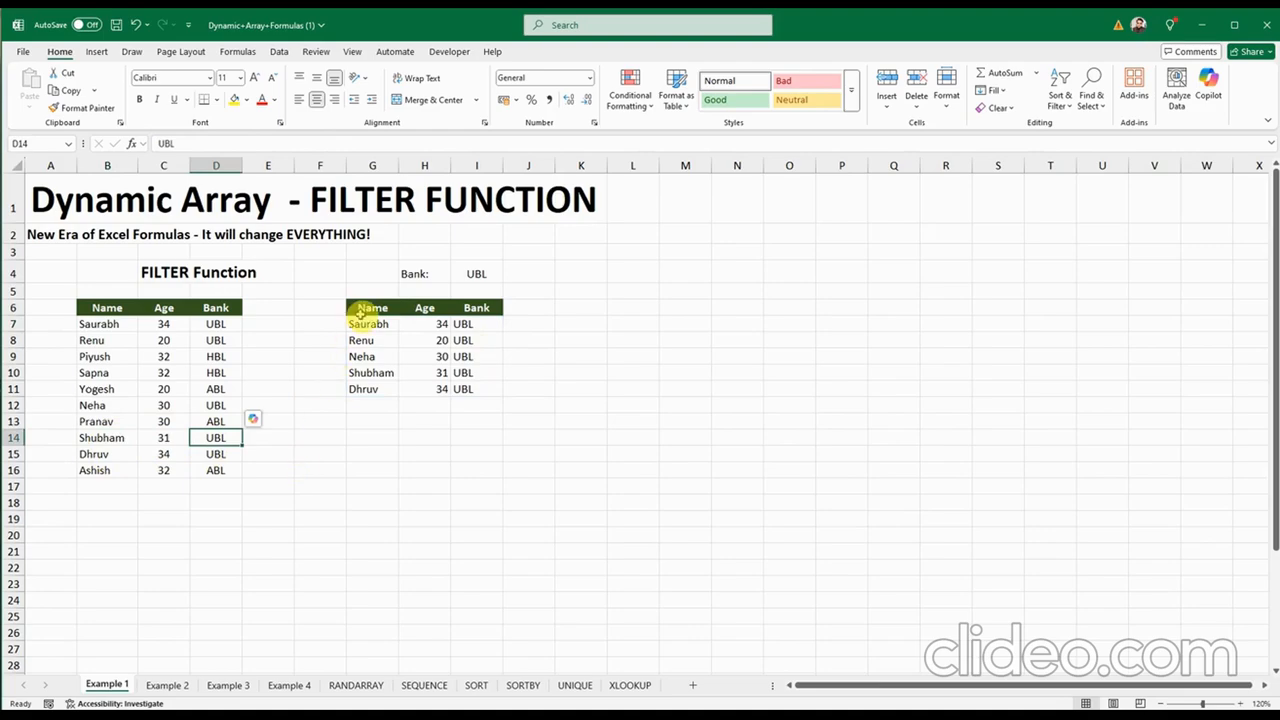
left_click_drag(372, 324, 486, 391)
left_click(446, 453)
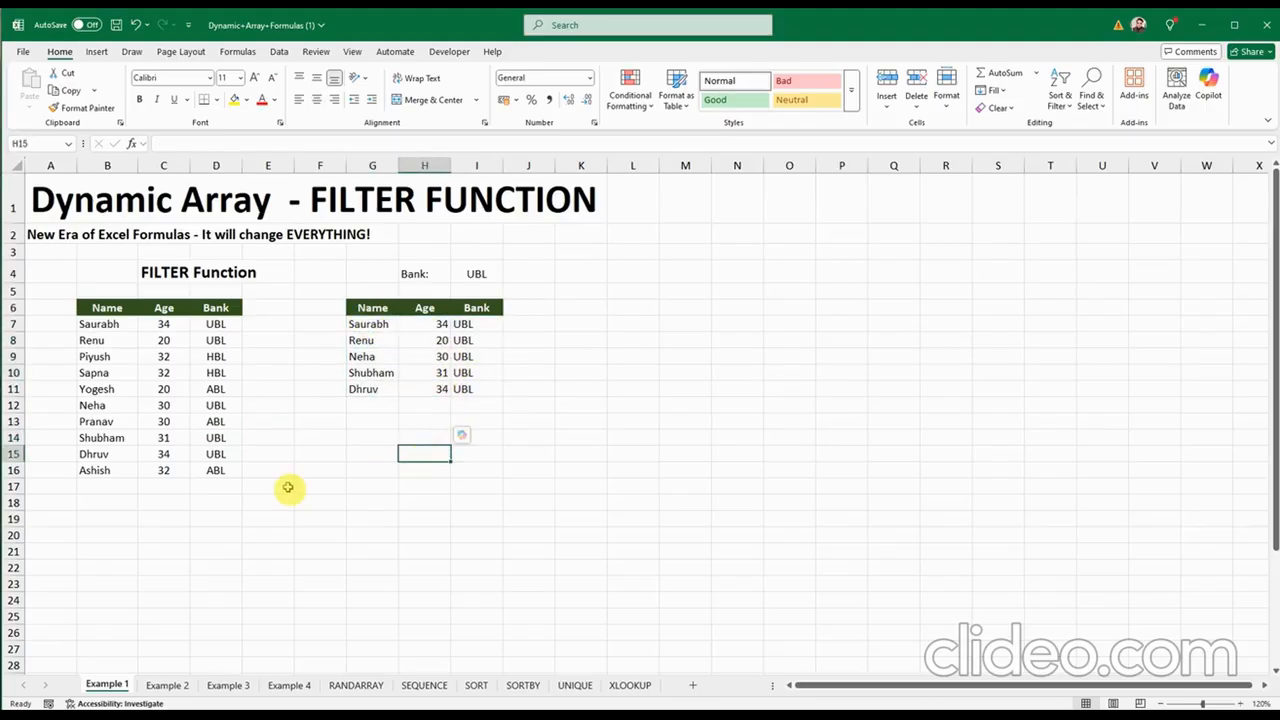
Change the bank in D14 of the source table to SBP and check the filtered rows below the Name, Age and Bank headers
left_click(100, 438)
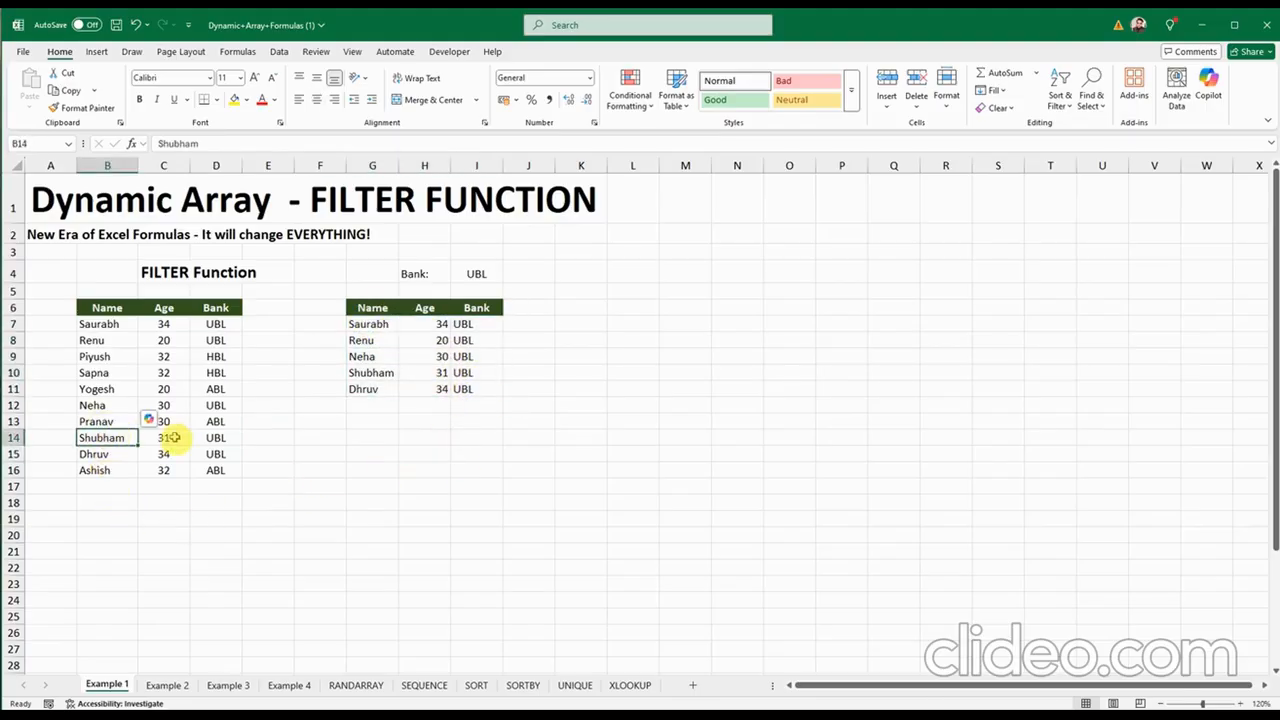
left_click(123, 442)
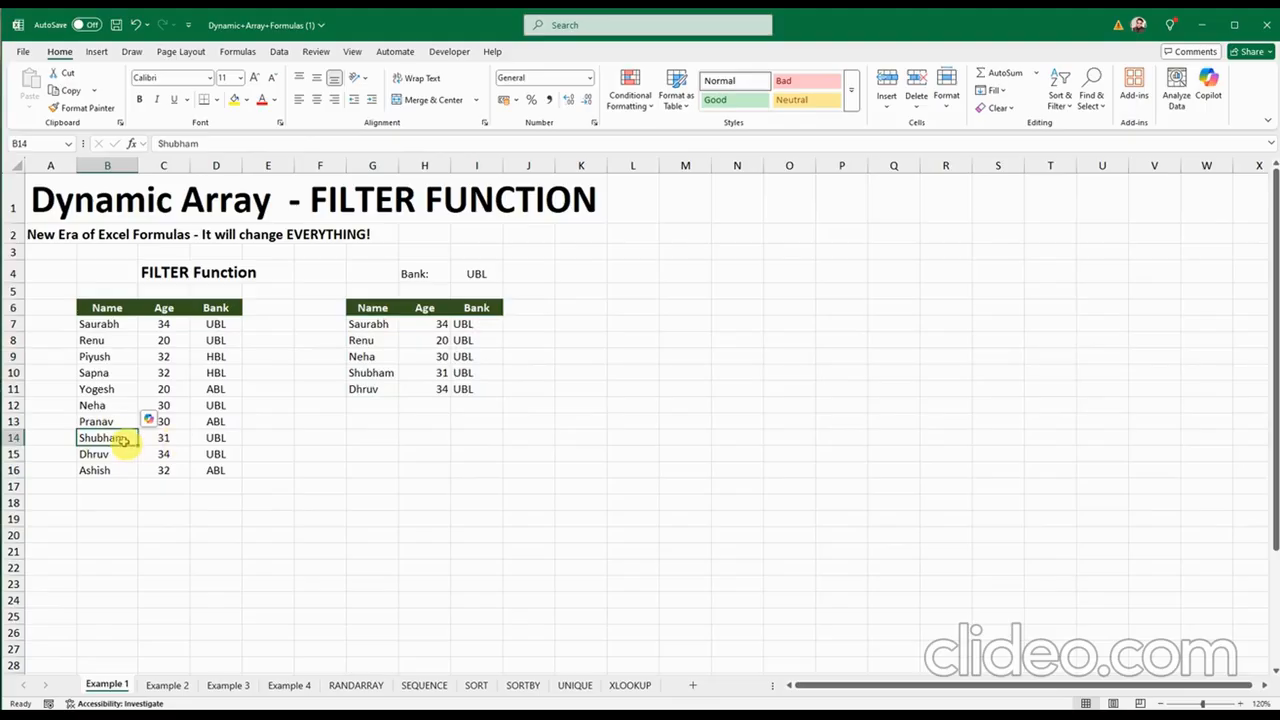
left_click(208, 438)
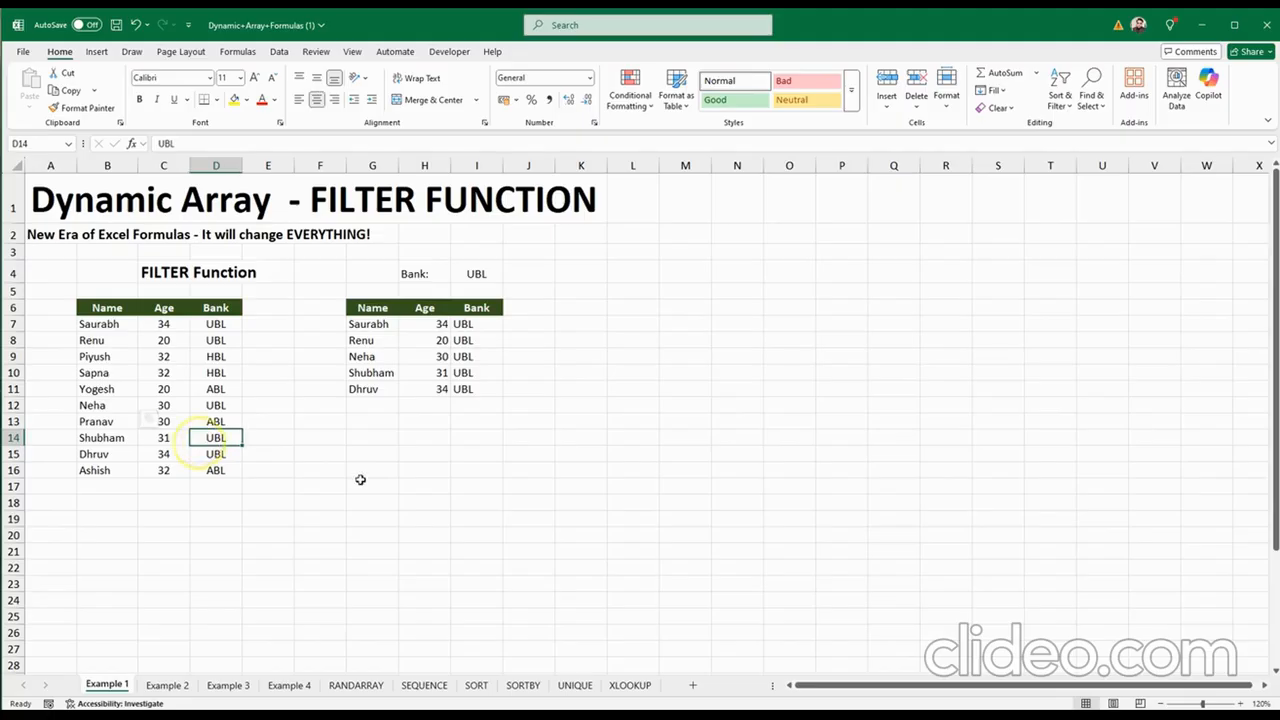
type("SBP")
key("Return")
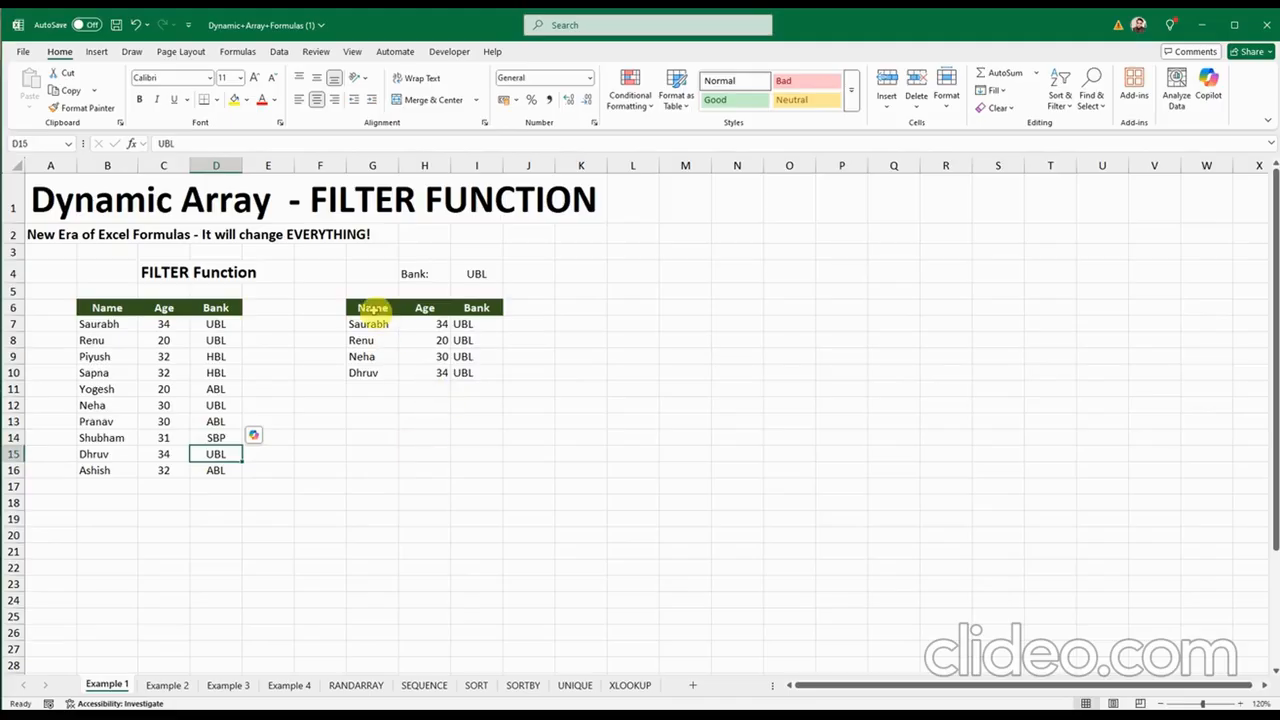
left_click_drag(368, 324, 463, 365)
left_click(522, 470)
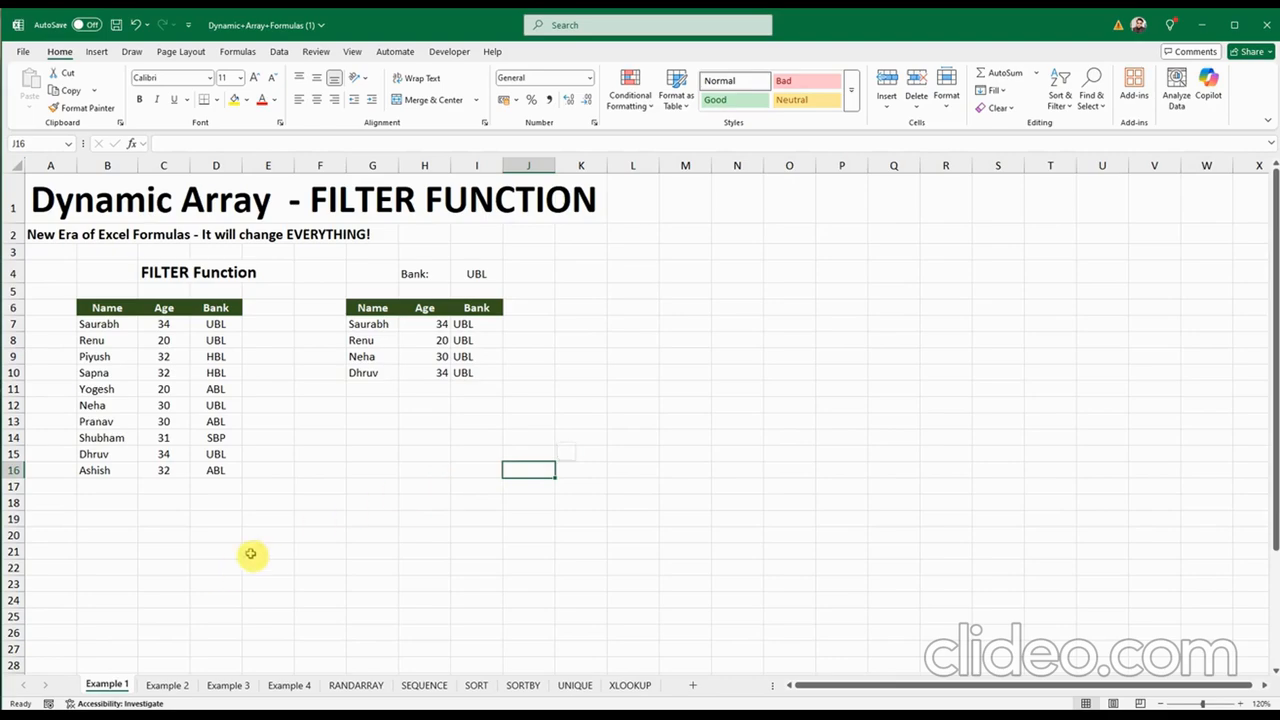
Switch to the Example 2 sheet and look over the date and amount columns of its orders table
left_click(167, 685)
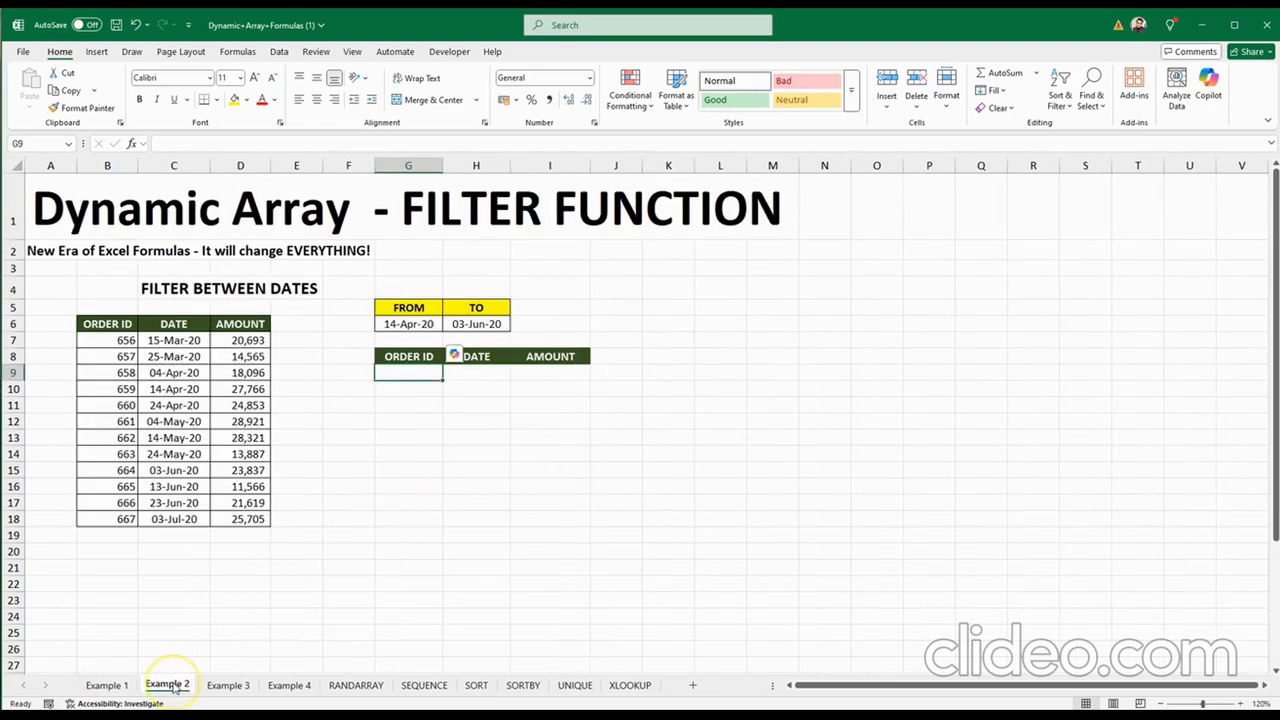
left_click(466, 461)
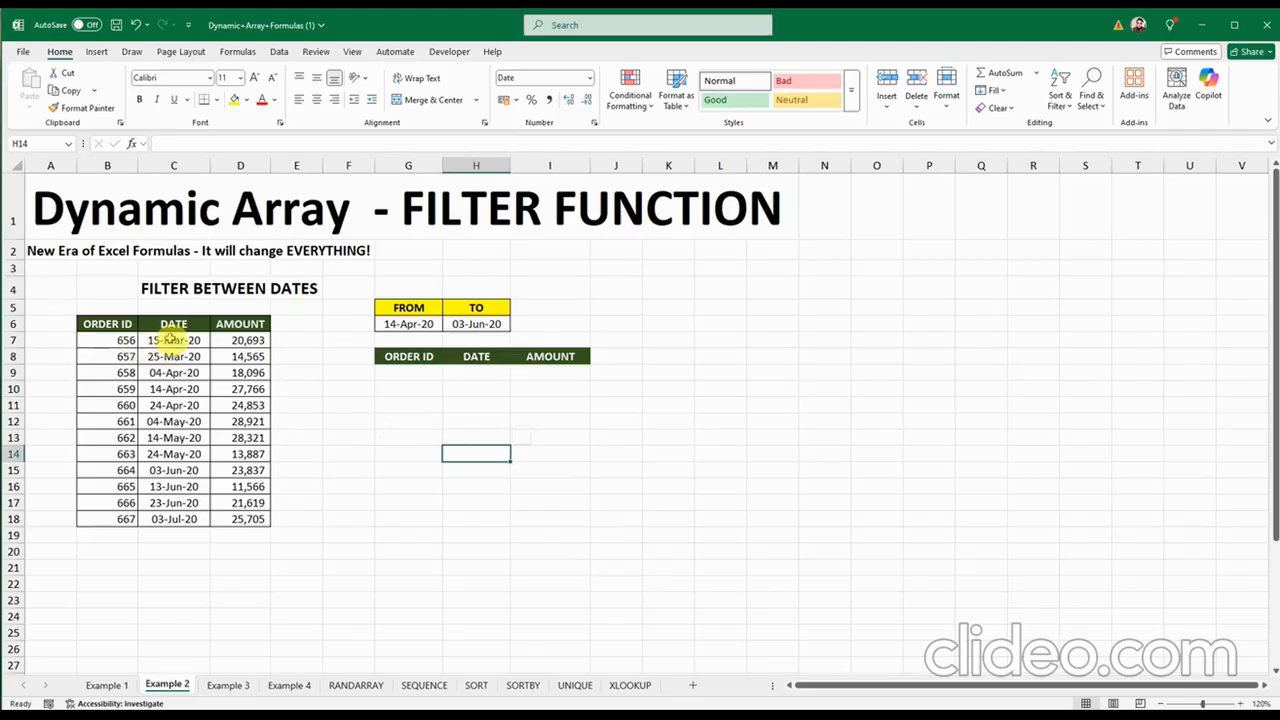
left_click(170, 340)
left_click(245, 340)
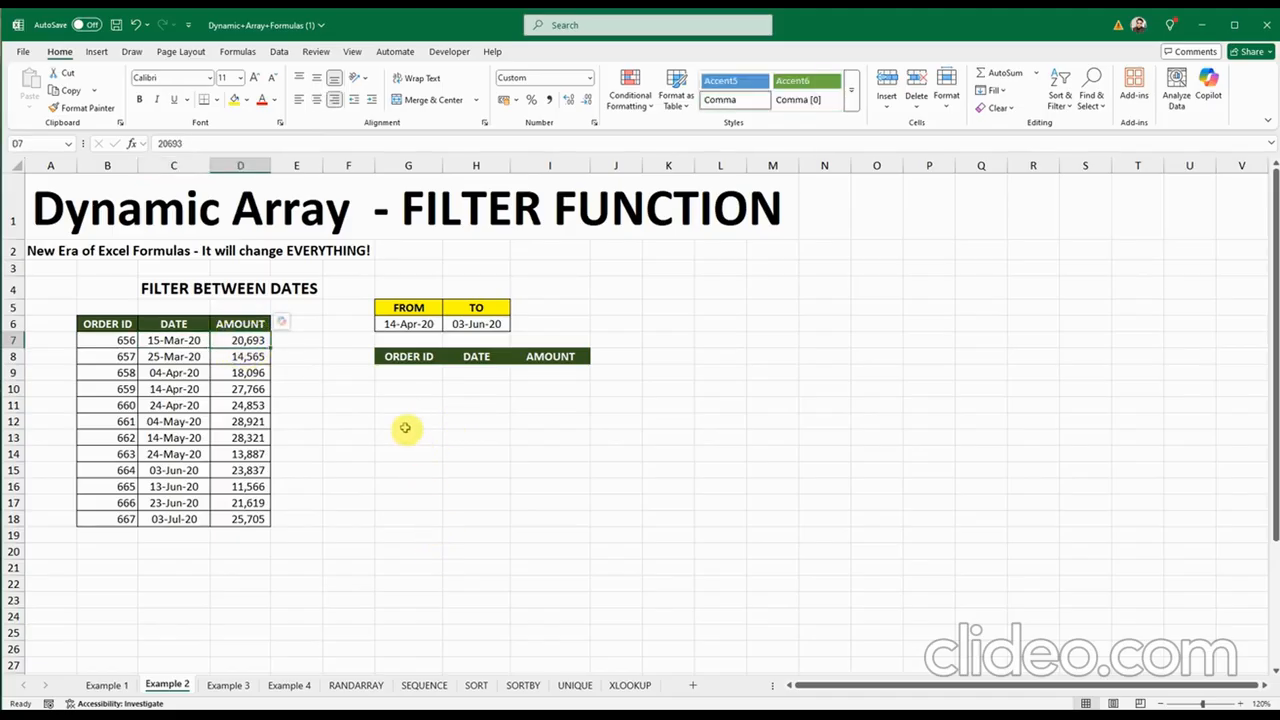
Examine the FROM and TO date criteria in G6:H6 and the empty output cell G9
left_click(408, 325)
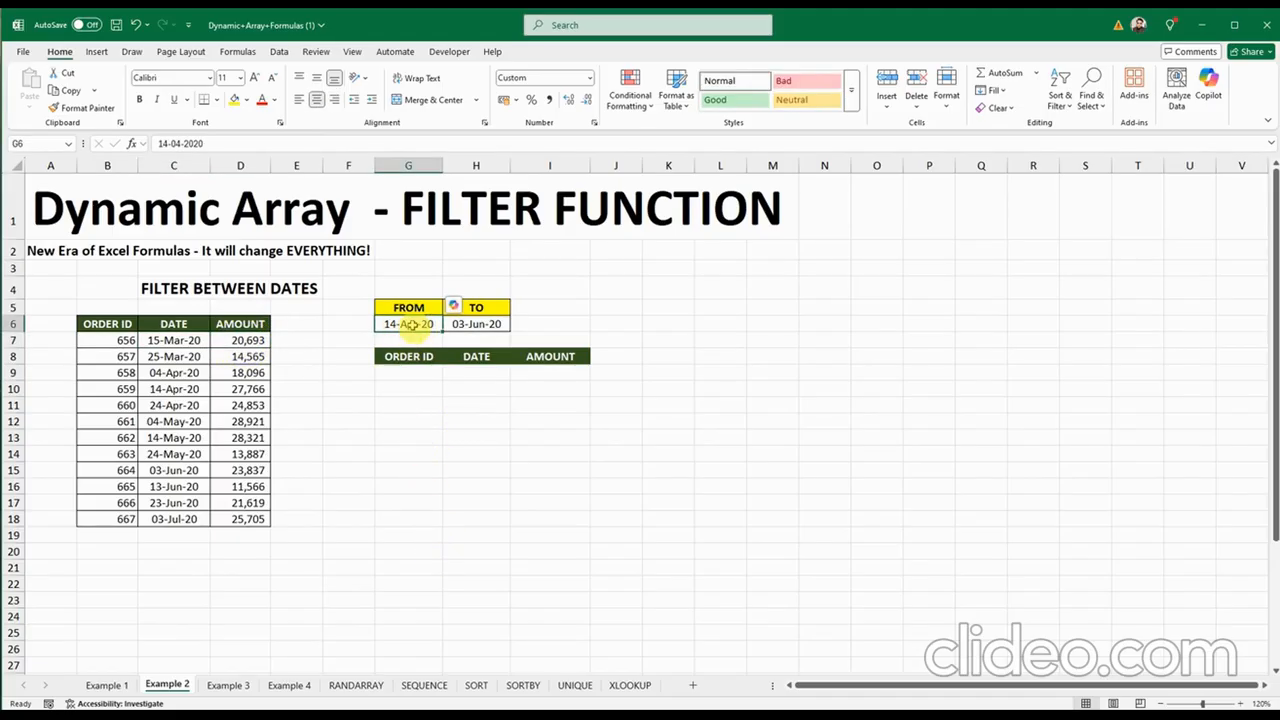
left_click_drag(440, 325, 460, 324)
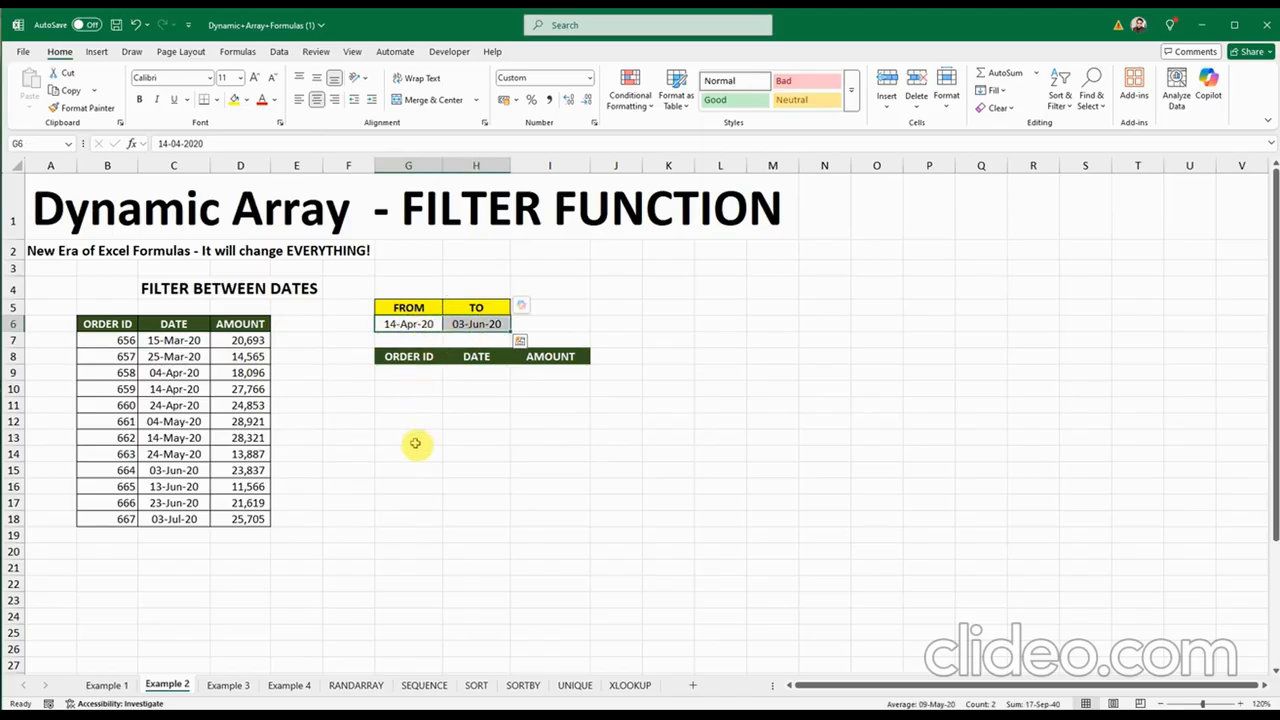
left_click(397, 373)
left_click(412, 324)
left_click(485, 324)
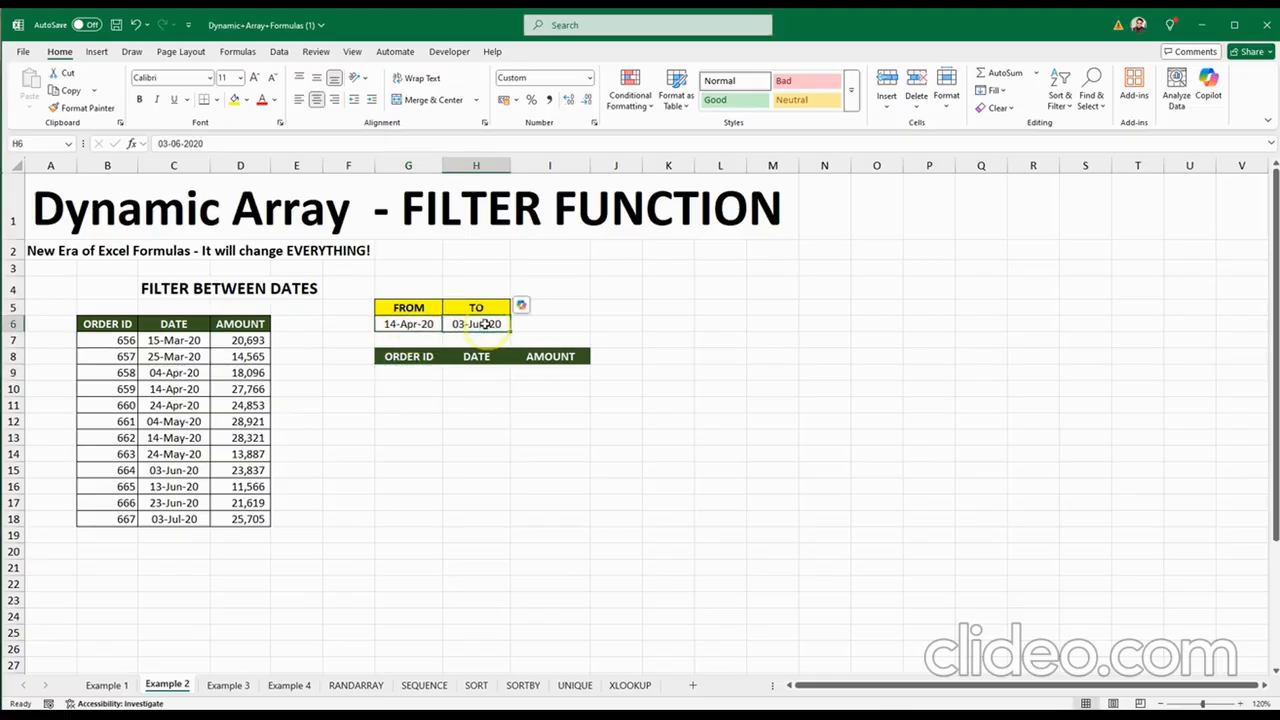
left_click(409, 372)
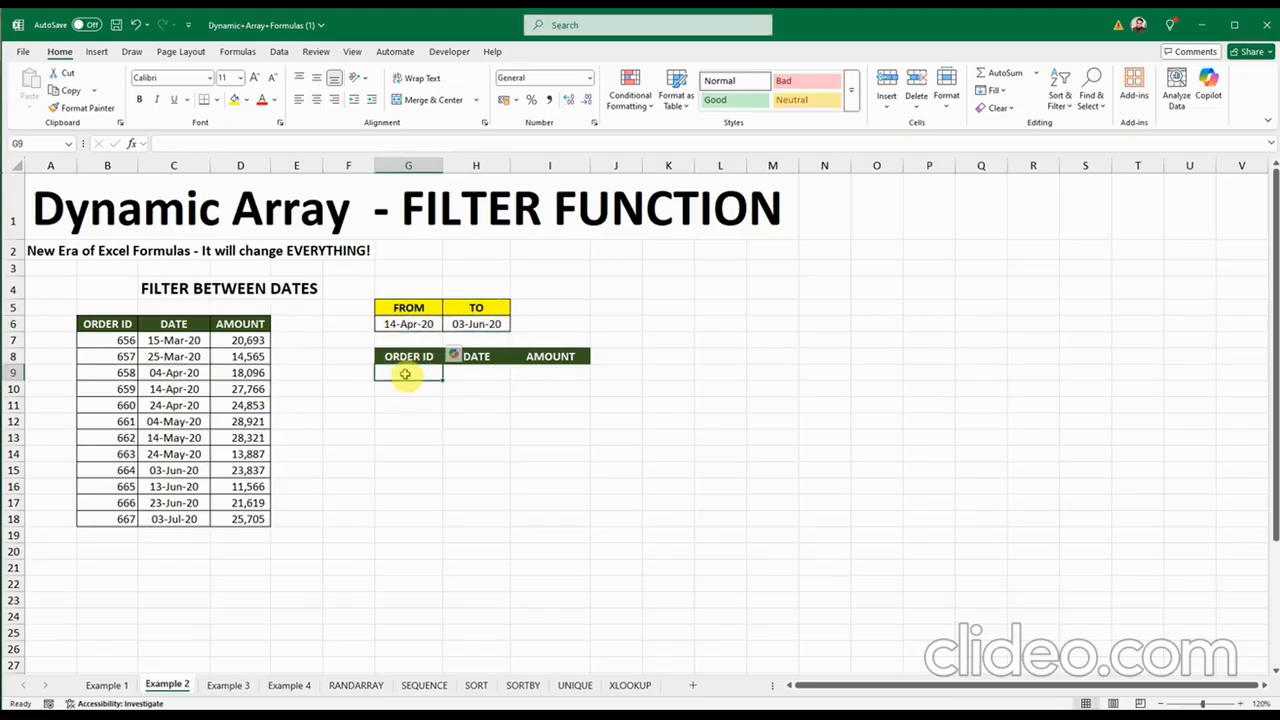
left_click(401, 325)
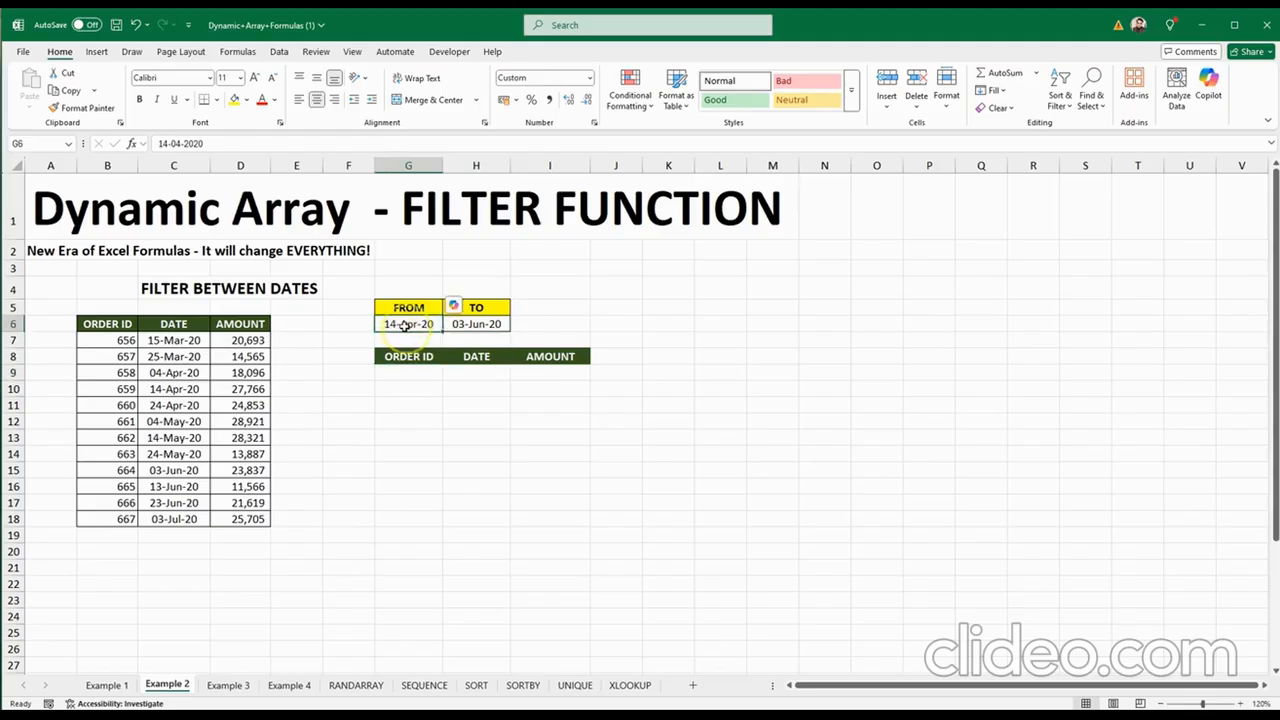
left_click(458, 324)
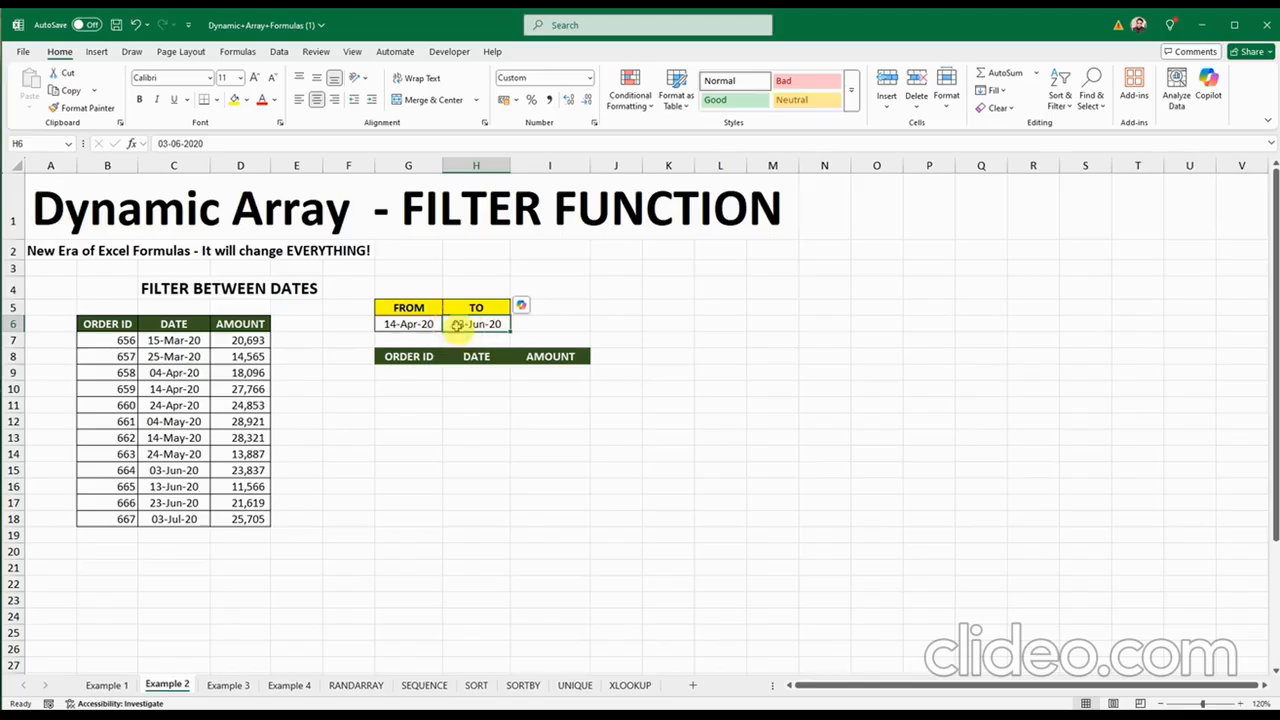
Start a FILTER formula in G9 with the orders range B7:D18 as its array
left_click(419, 376)
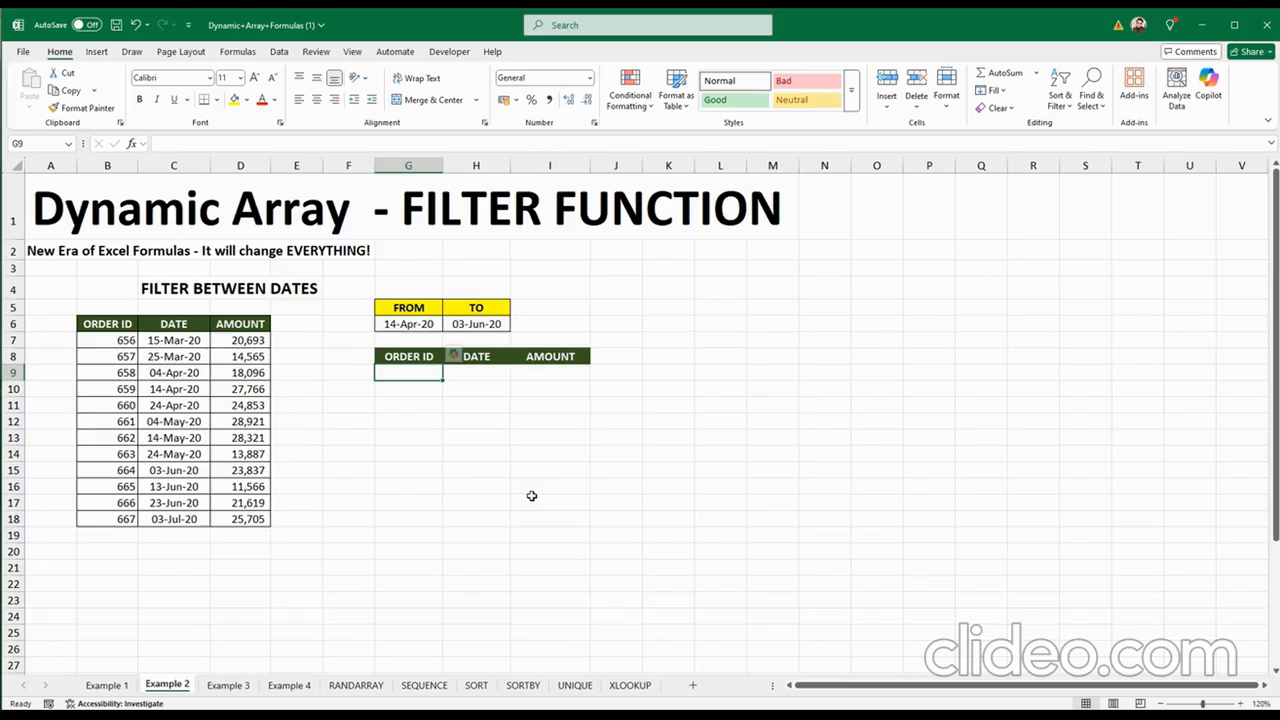
type("=FILTER(")
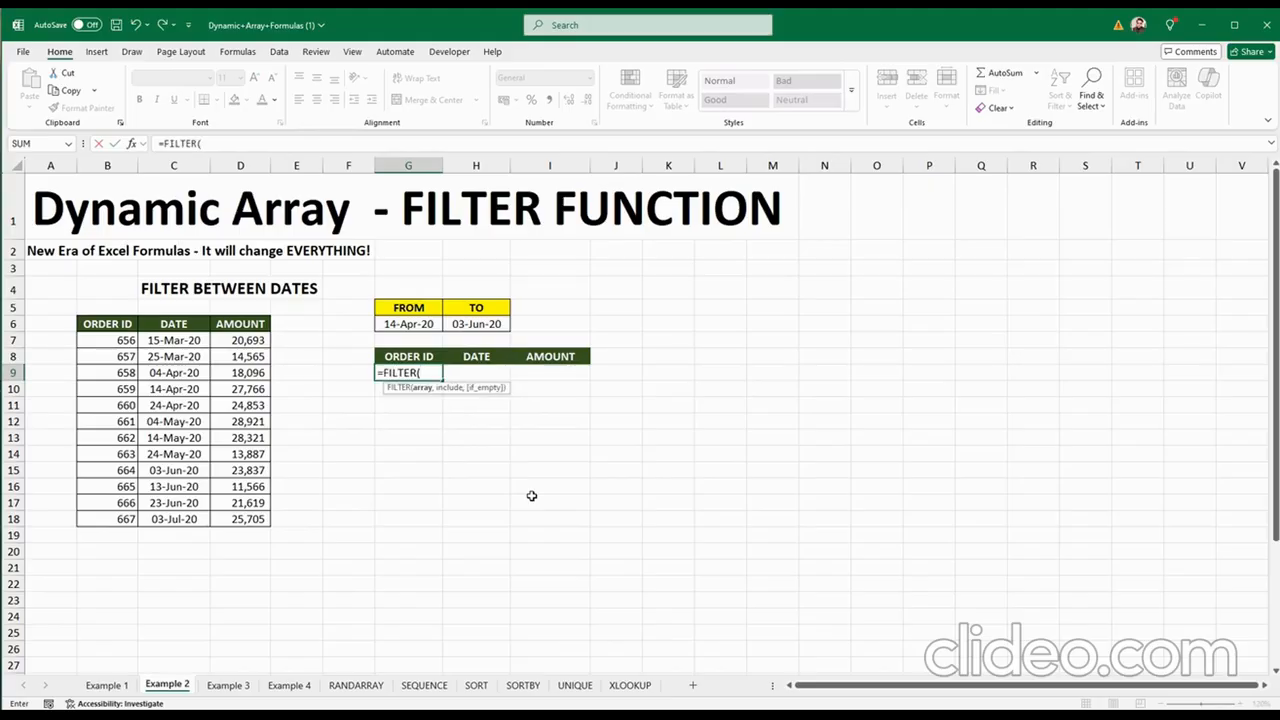
key("Left")
key("Left")
key("Left")
key("Left")
key("Left")
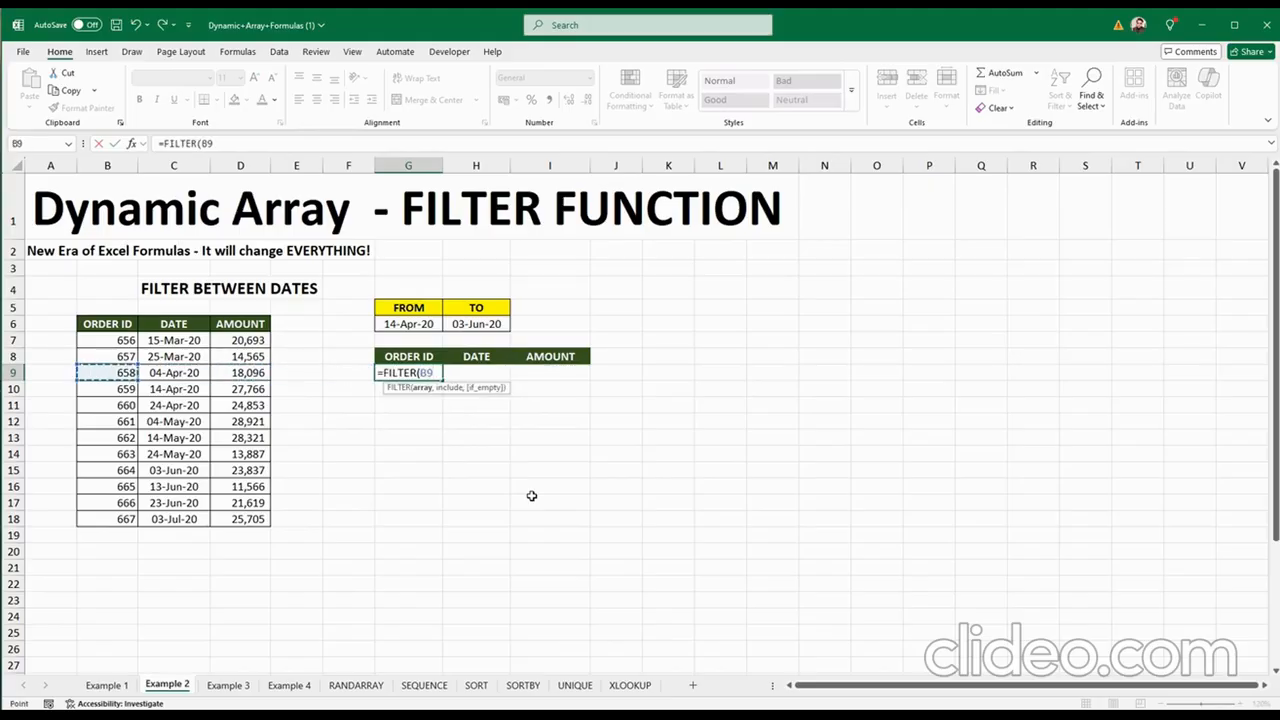
key("Up")
key("Up")
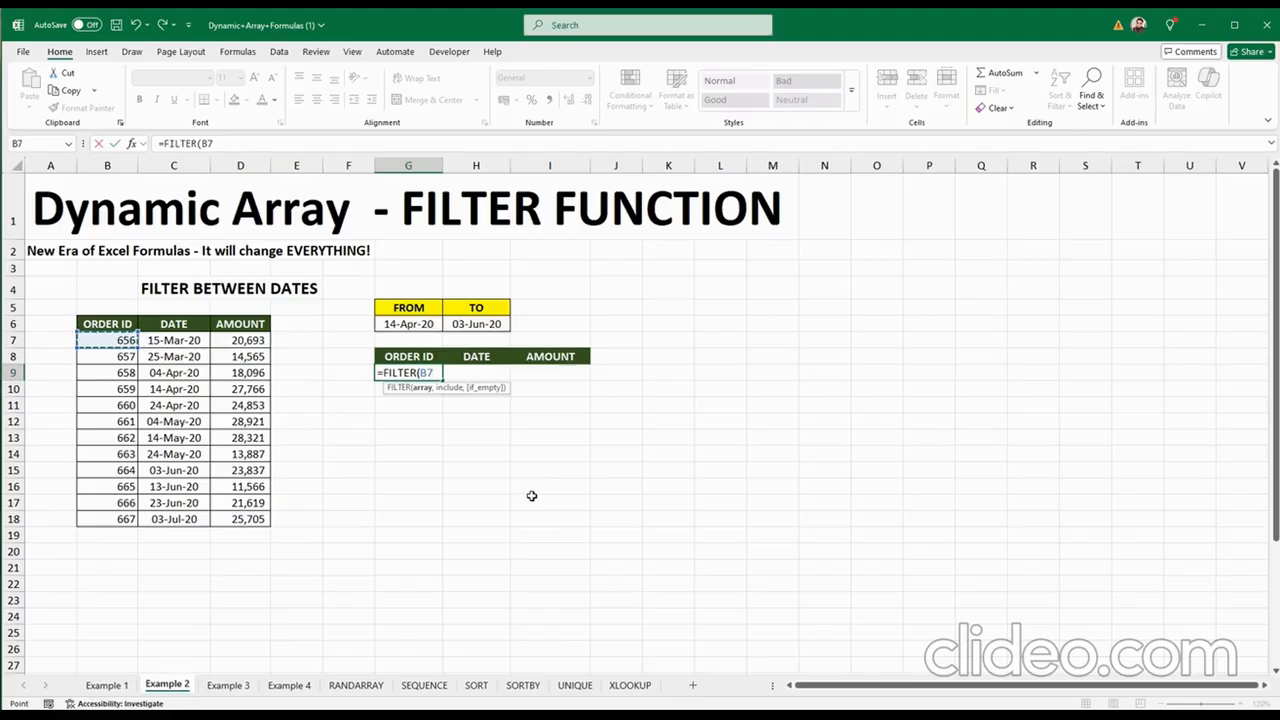
key("shift+Right")
key("shift+Right")
key("shift+Down")
key("shift+Down")
key("shift+Down")
key("shift+Down")
key("shift+Down")
key("shift+Down")
key("shift+Down")
key("shift+Down")
key("shift+Down")
key("shift+Down")
key("shift+Down")
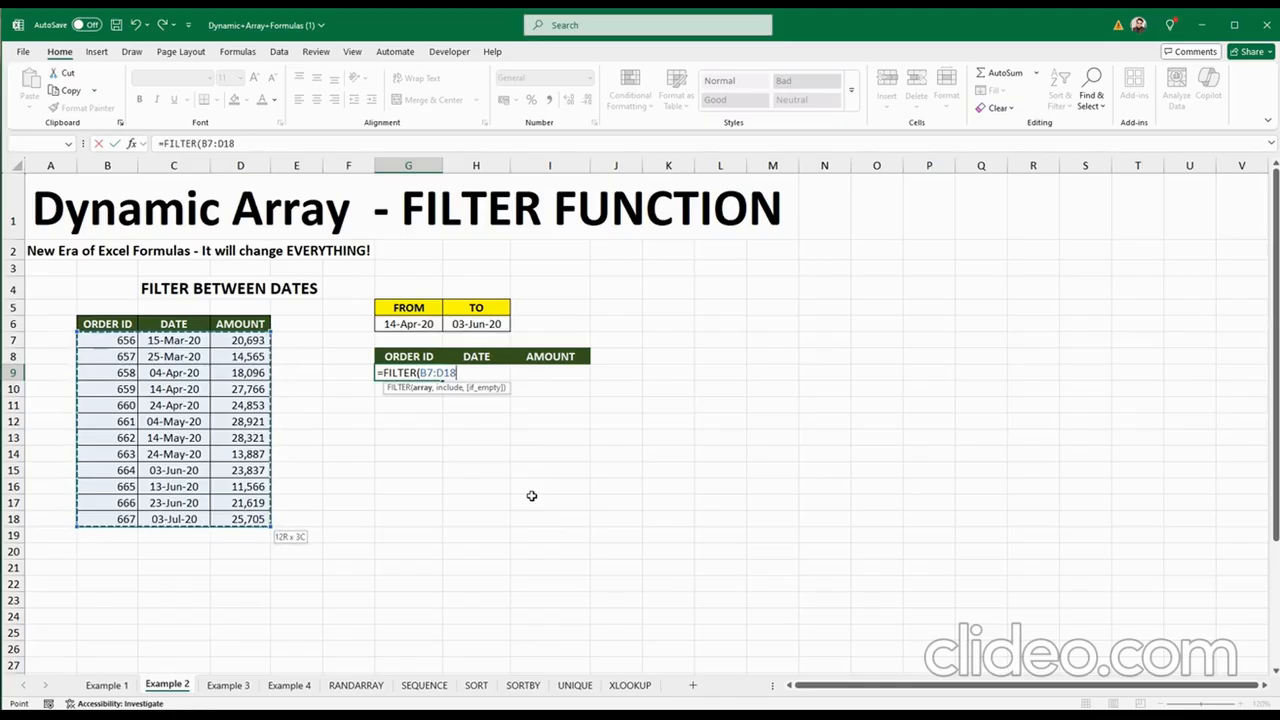
Enter C7:C18>=G6 as the first include condition, keeping dates on or after the FROM date
type(",(")
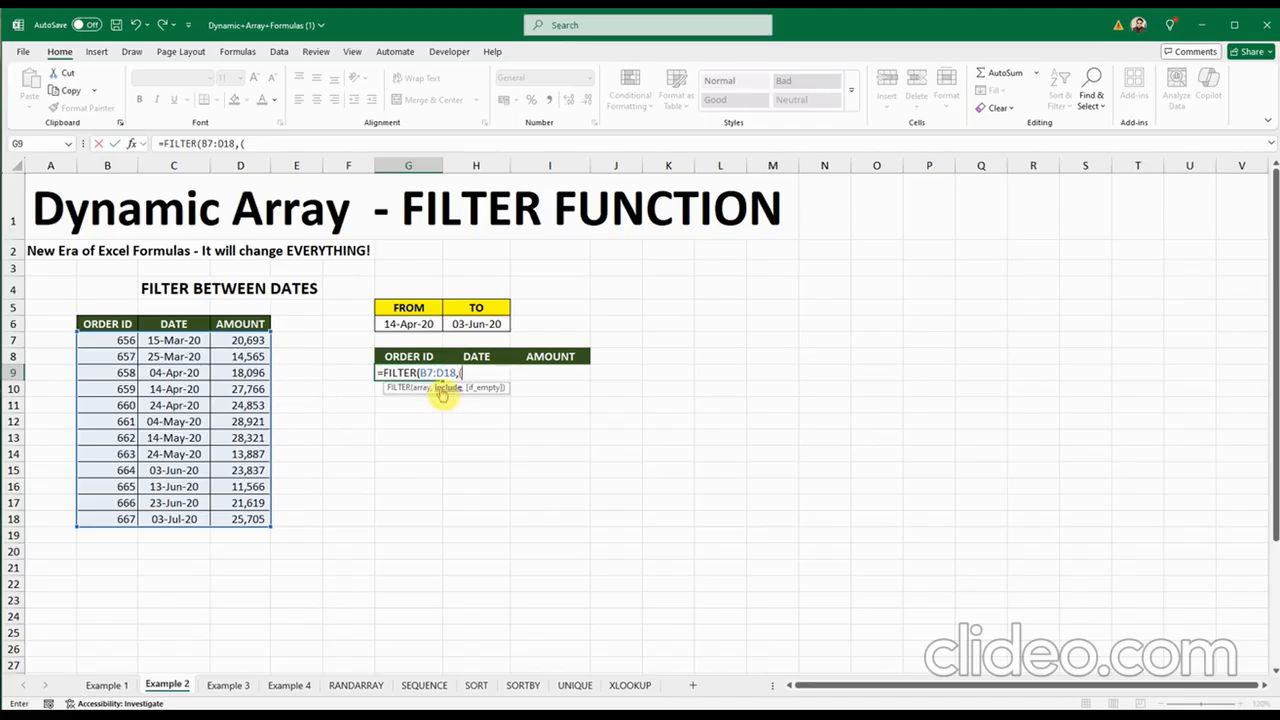
left_click_drag(183, 340, 170, 518)
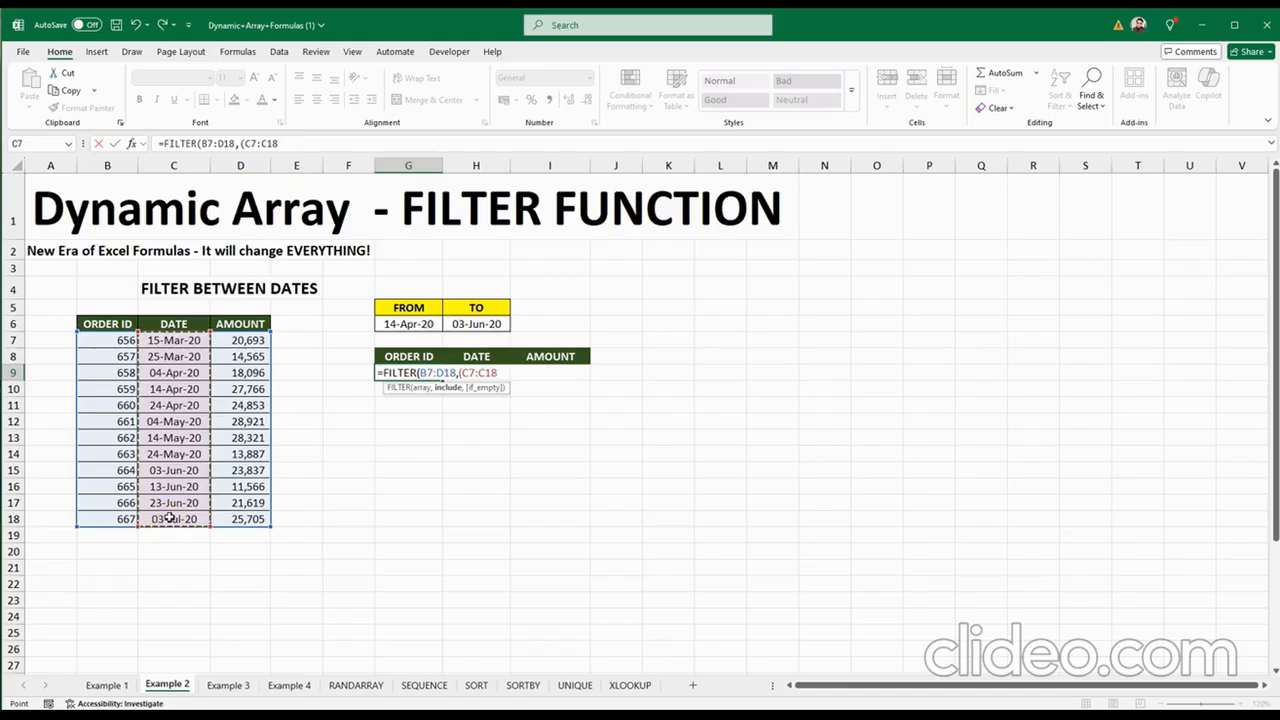
type(">=")
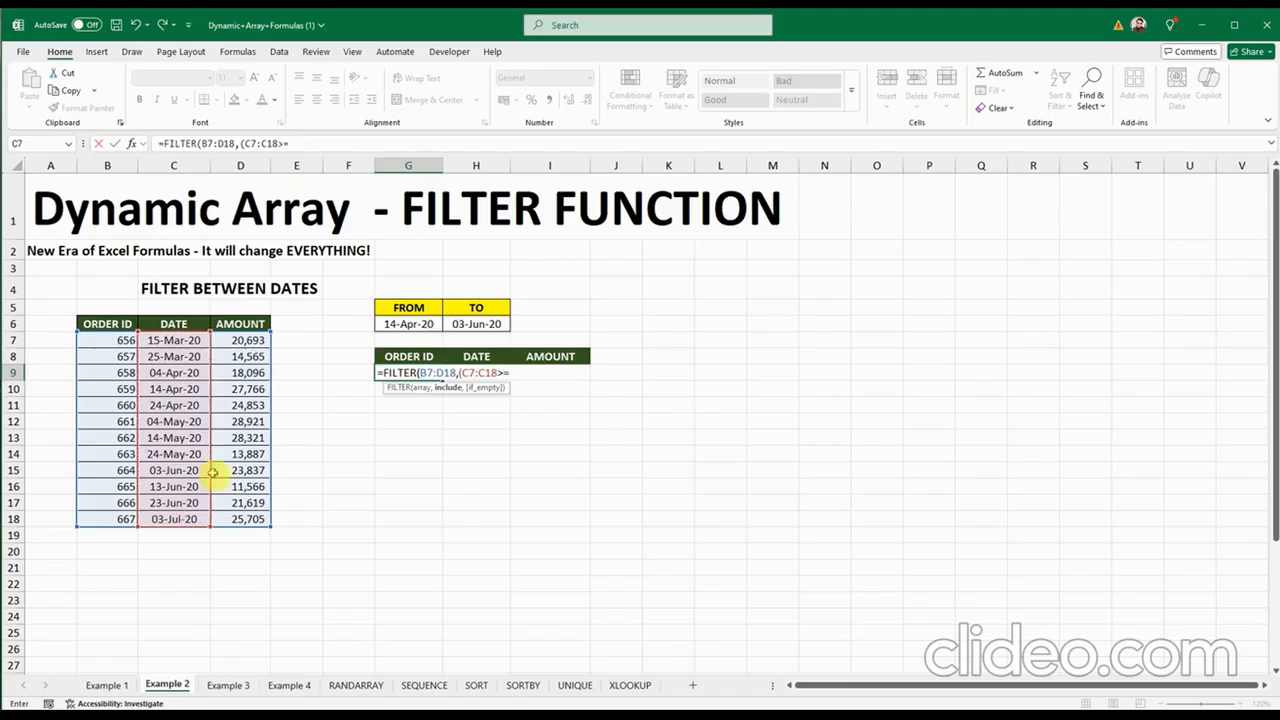
left_click(404, 323)
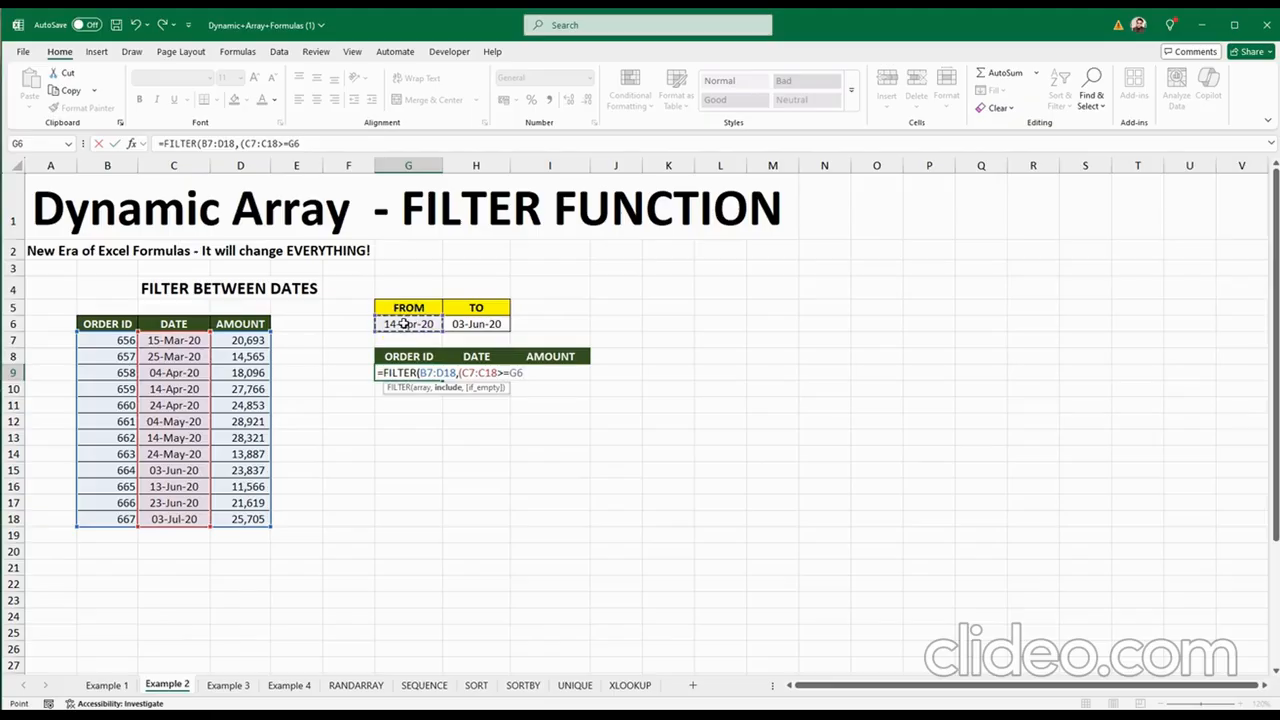
Multiply the first include condition by a second one, (C7:C18<=H6), keeping dates up to the TO date
type(")*(")
left_click_drag(170, 340, 163, 520)
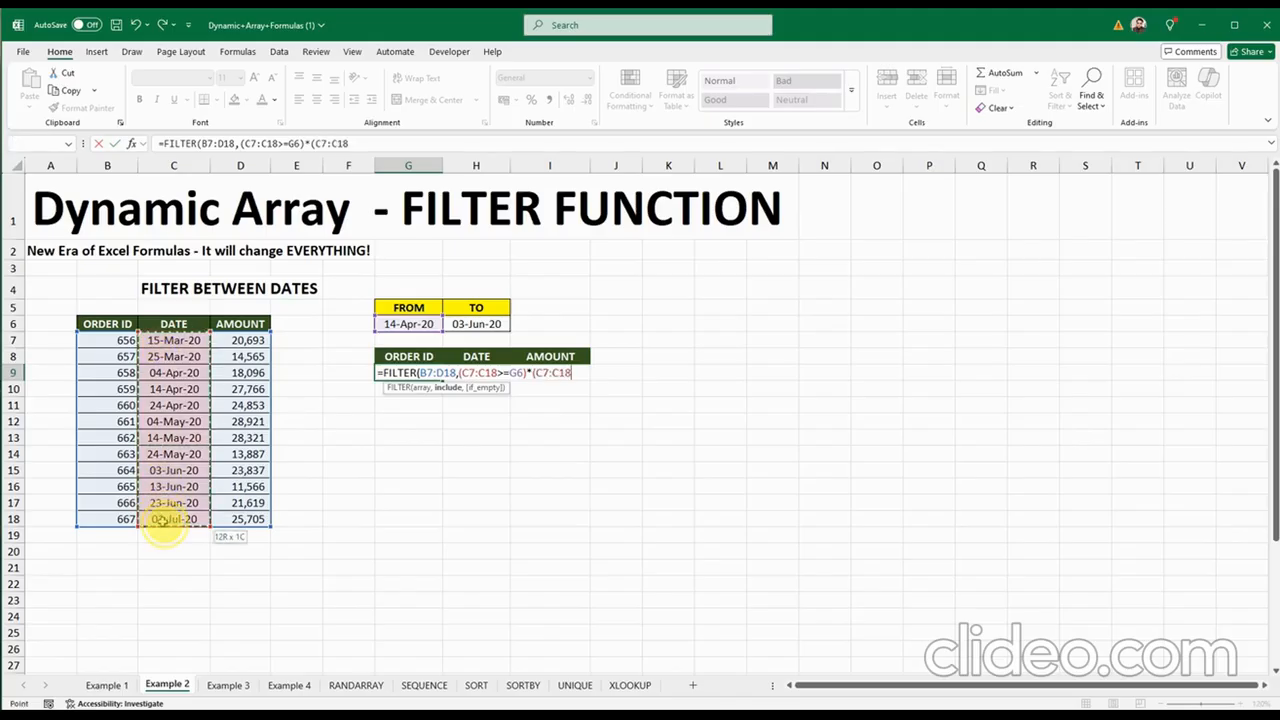
type("<=")
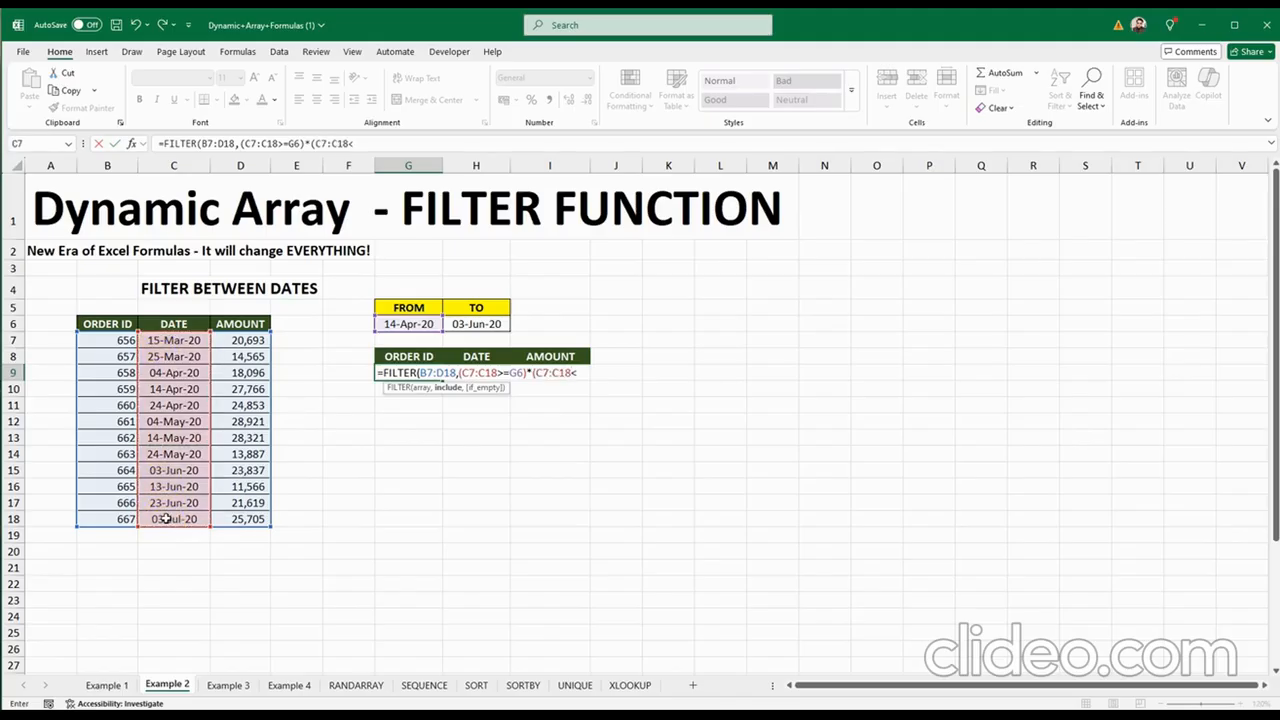
left_click(469, 321)
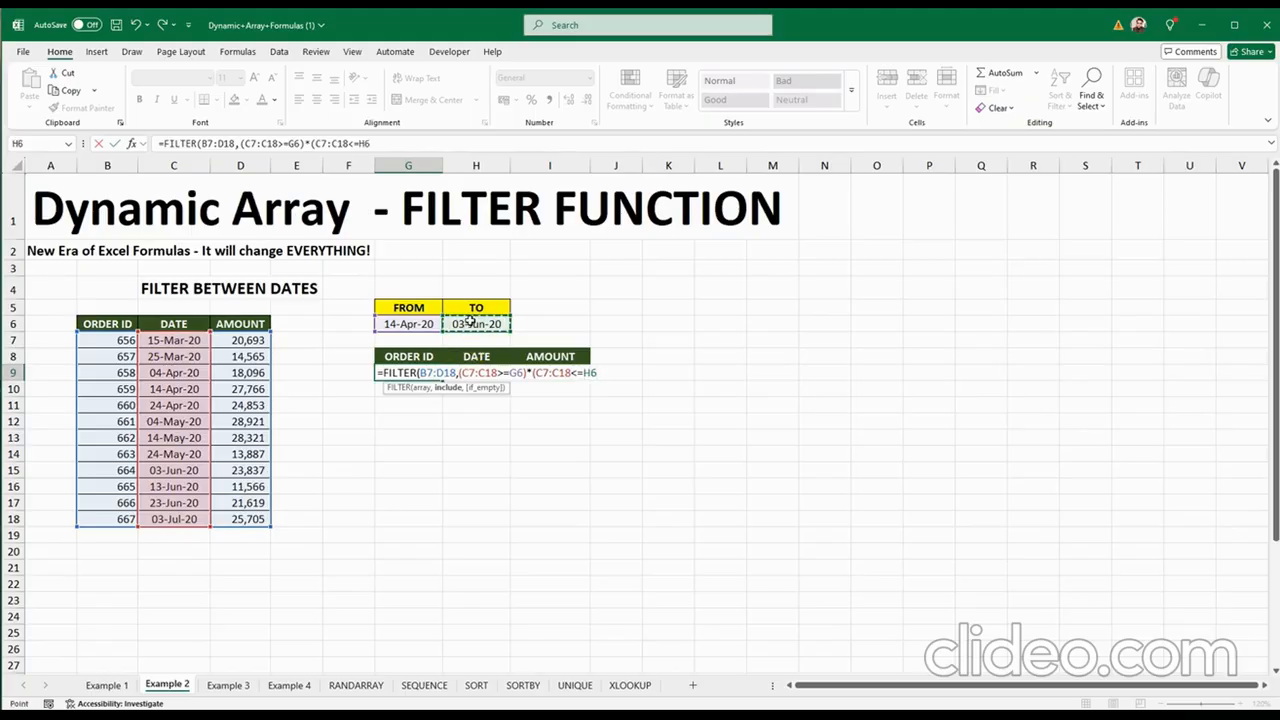
type(")")
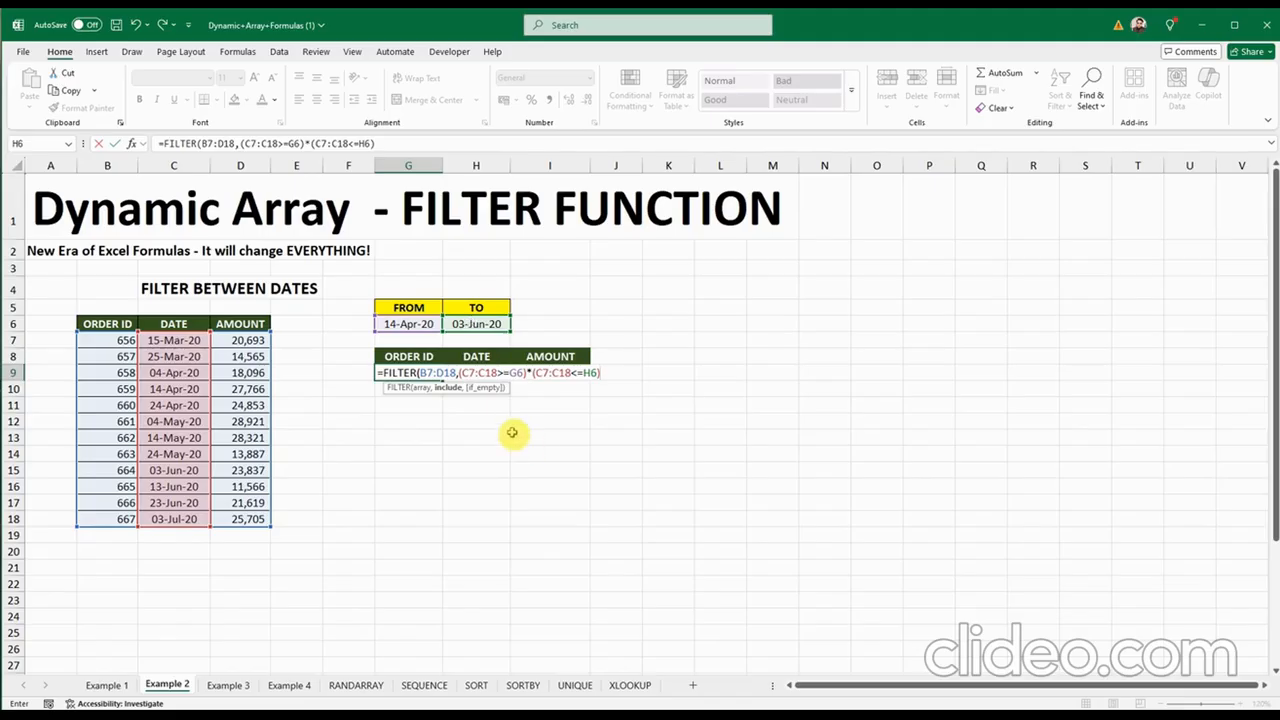
Inspect the two date conditions in the G9 formula separately and combined to preview the arrays they evaluate to
left_click_drag(458, 373, 597, 378)
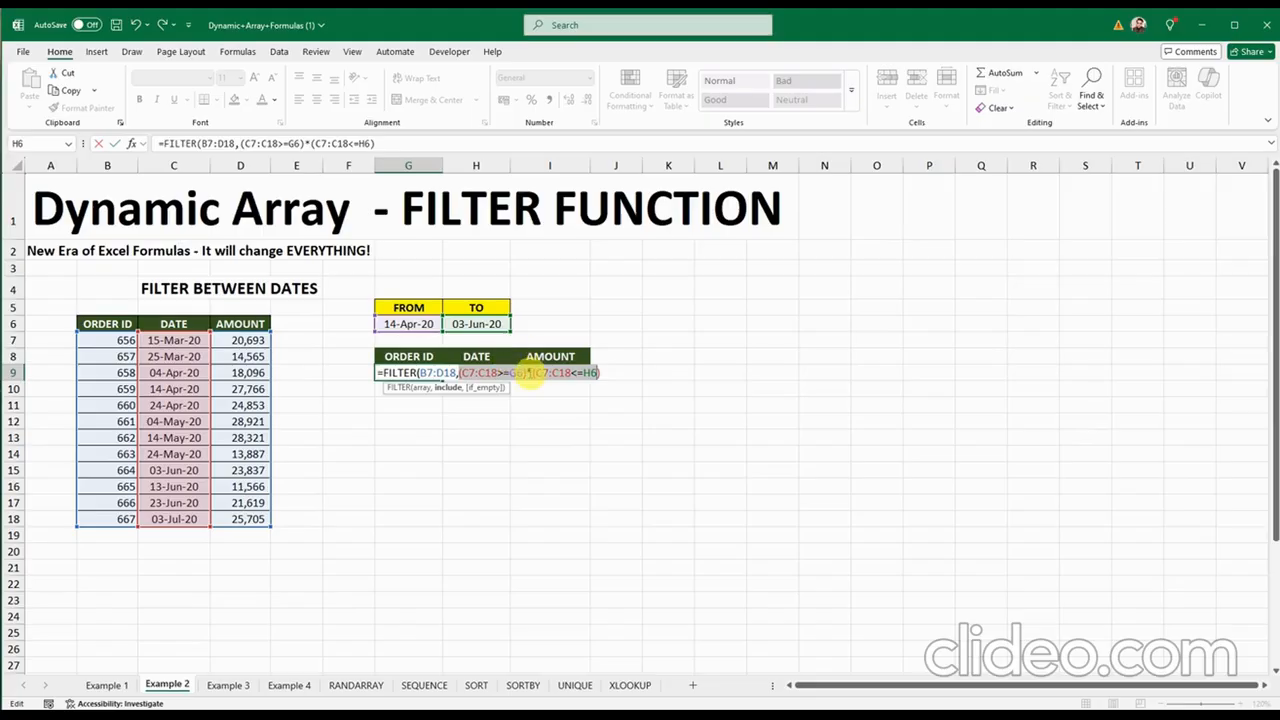
left_click_drag(502, 372, 524, 374)
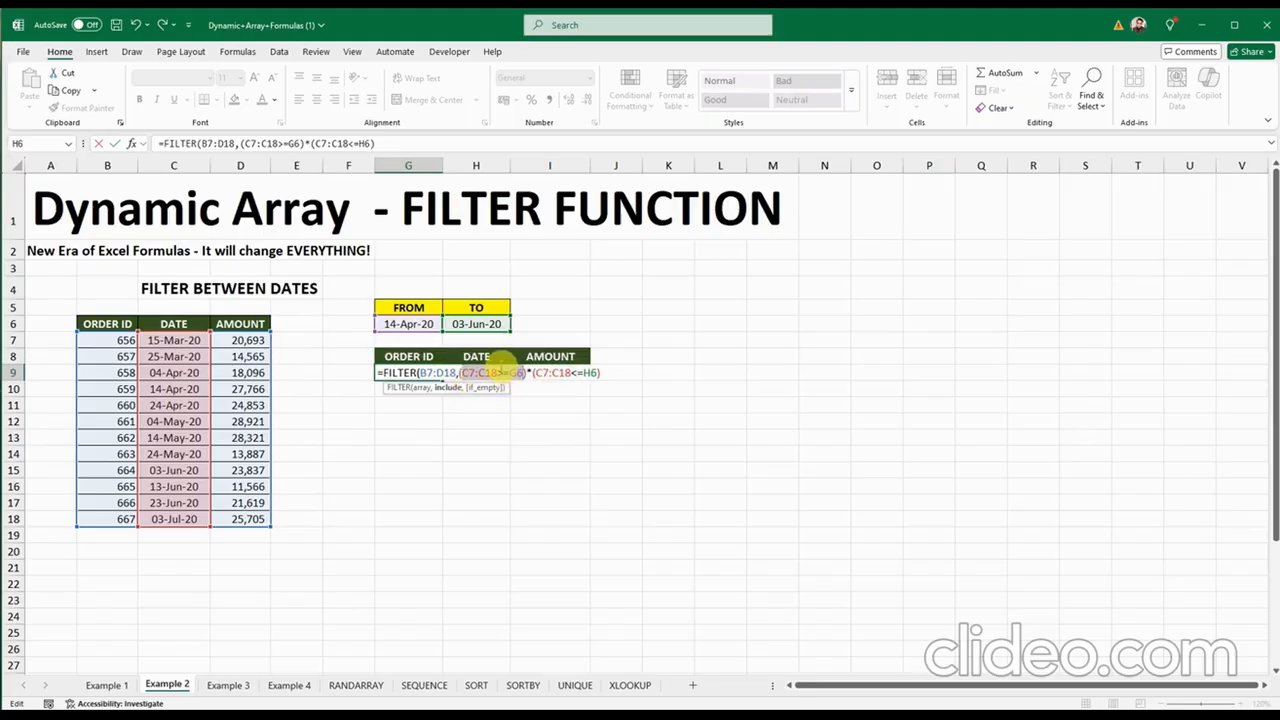
left_click_drag(536, 374, 595, 377)
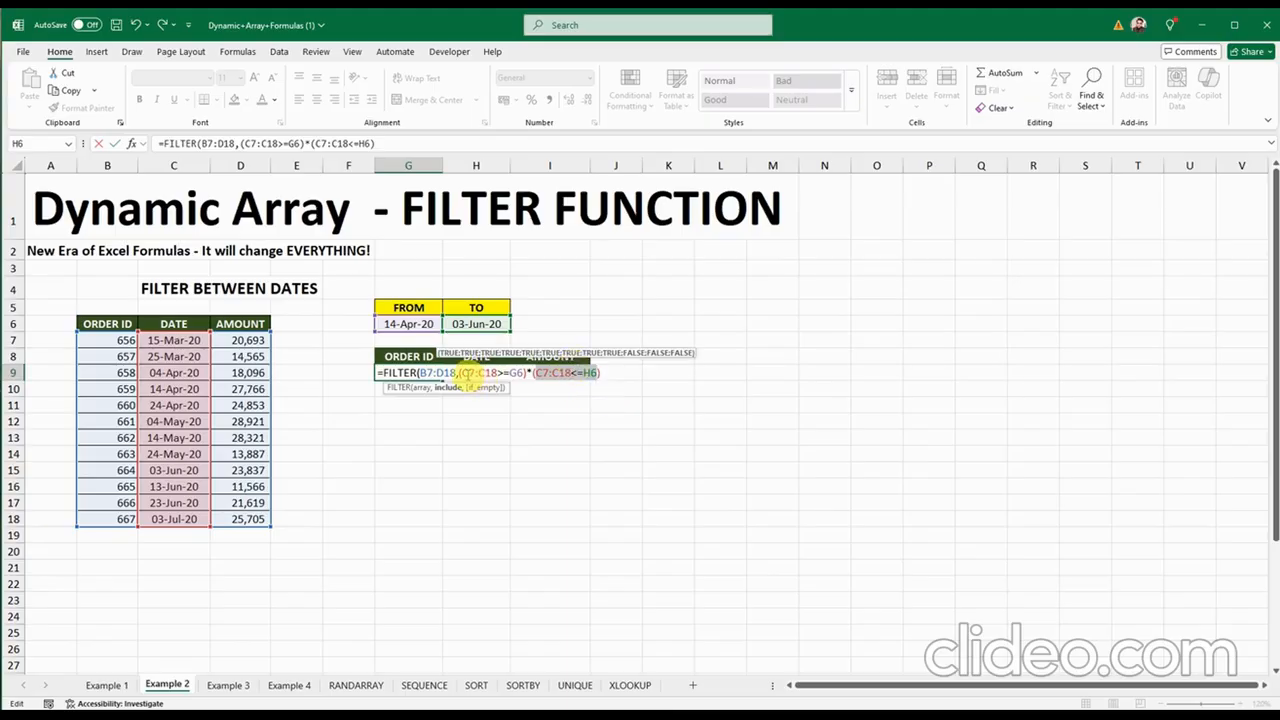
left_click_drag(458, 373, 600, 376)
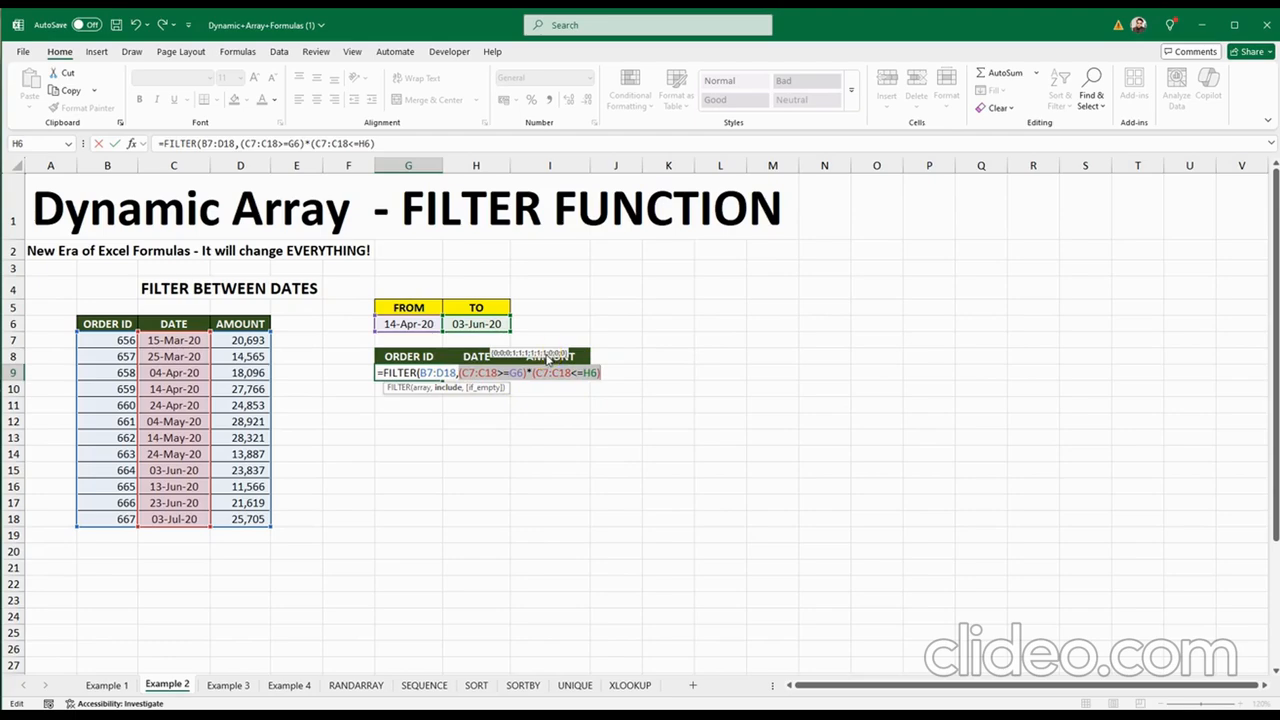
Finish the G9 formula with "No data" as its if_empty value and commit it
left_click(604, 370)
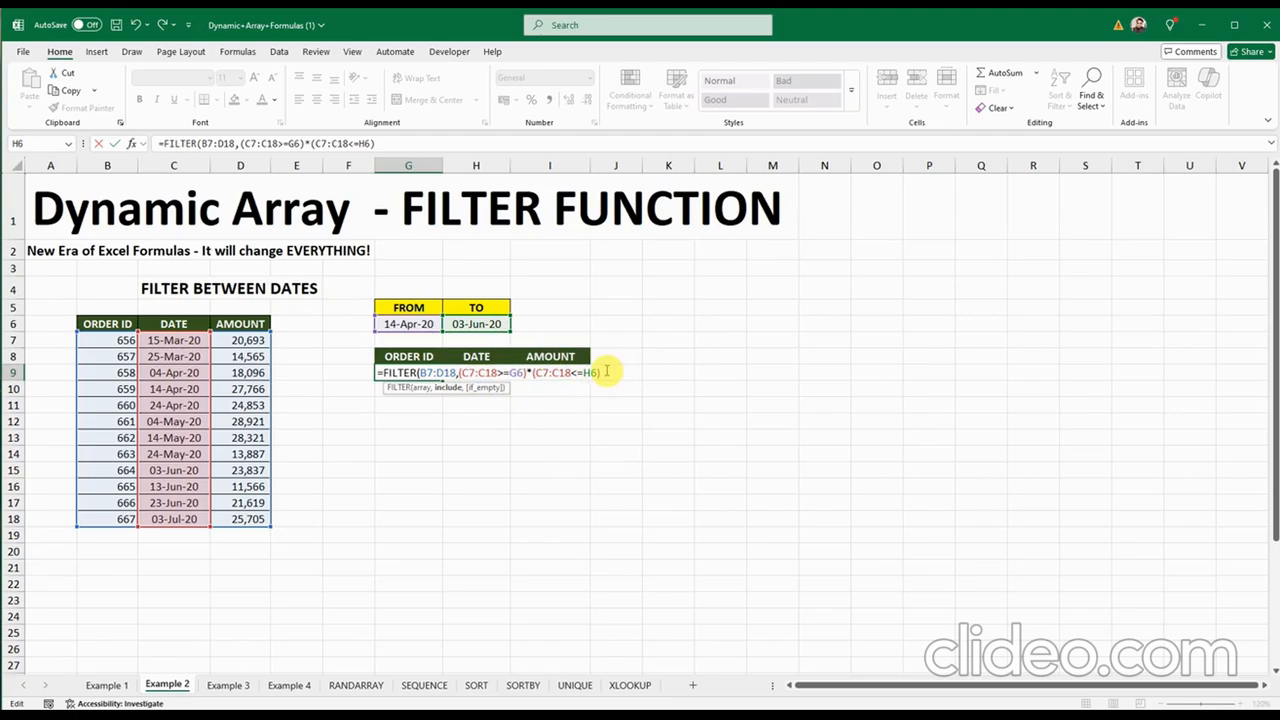
type(",")
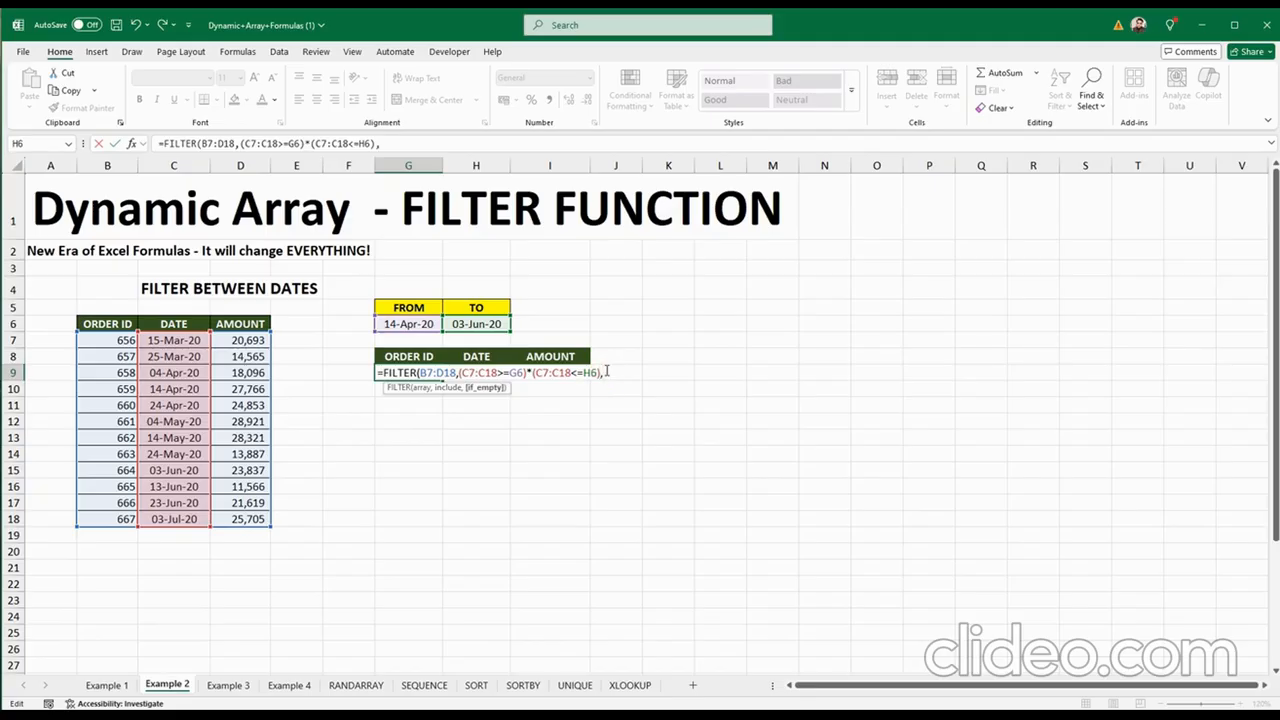
type("\"No data\")")
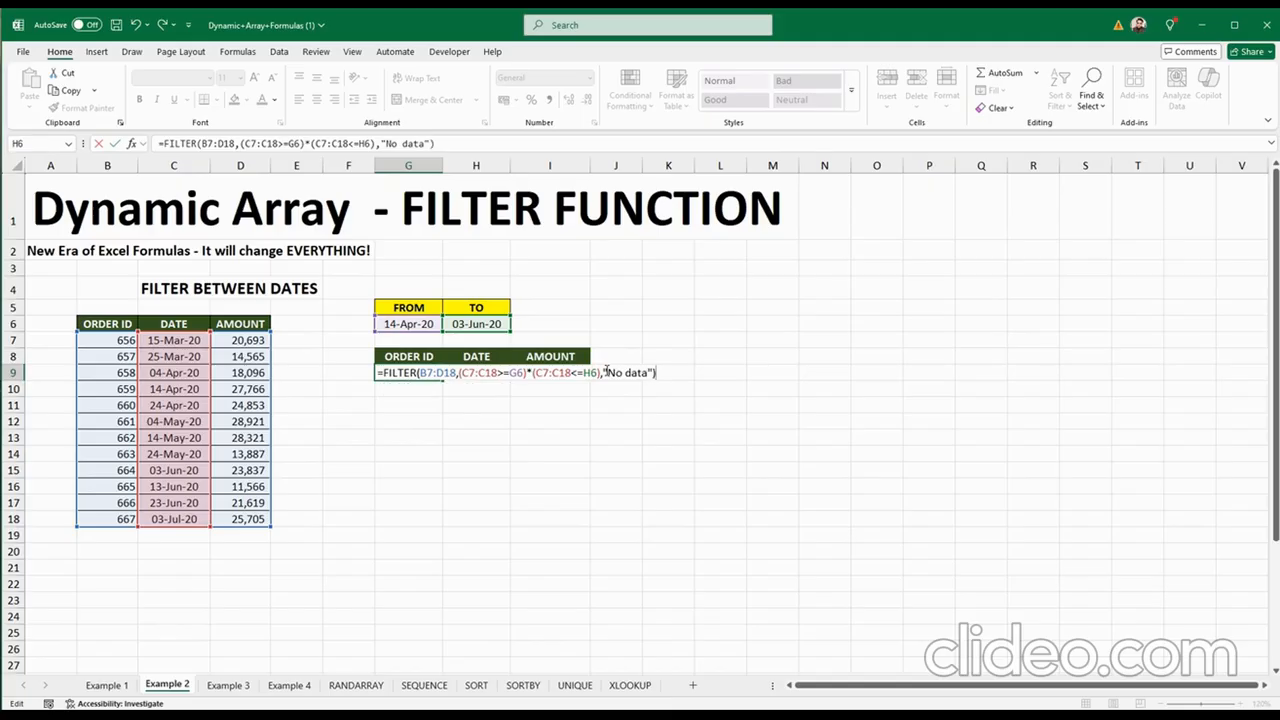
key("Return")
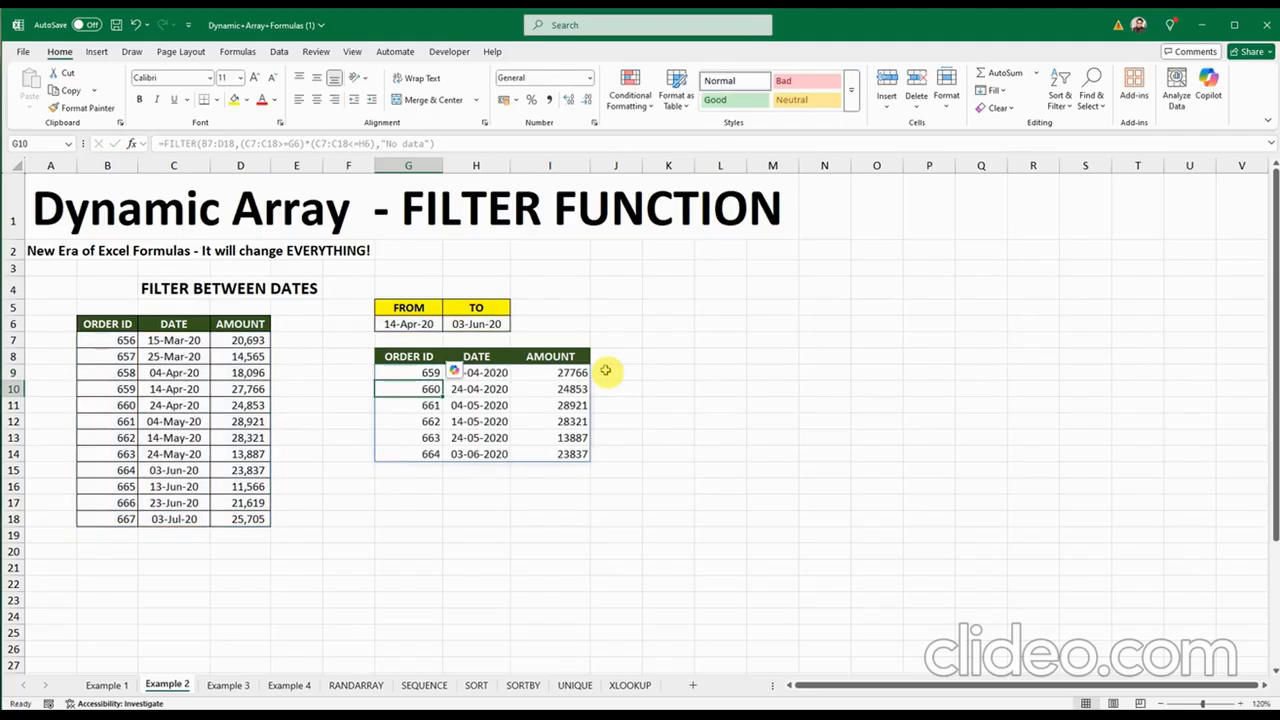
left_click(605, 370)
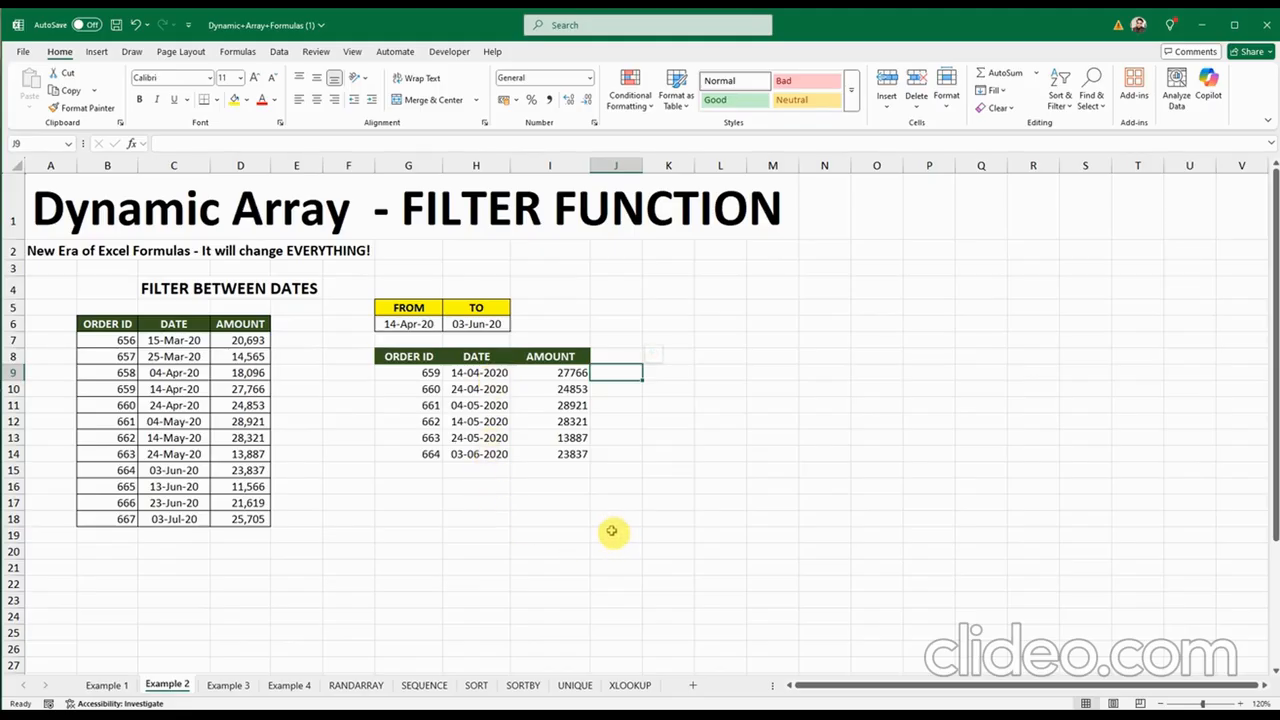
Look through the date formats offered for the filtered dates in H9:H14, keeping the current format
left_click(488, 374)
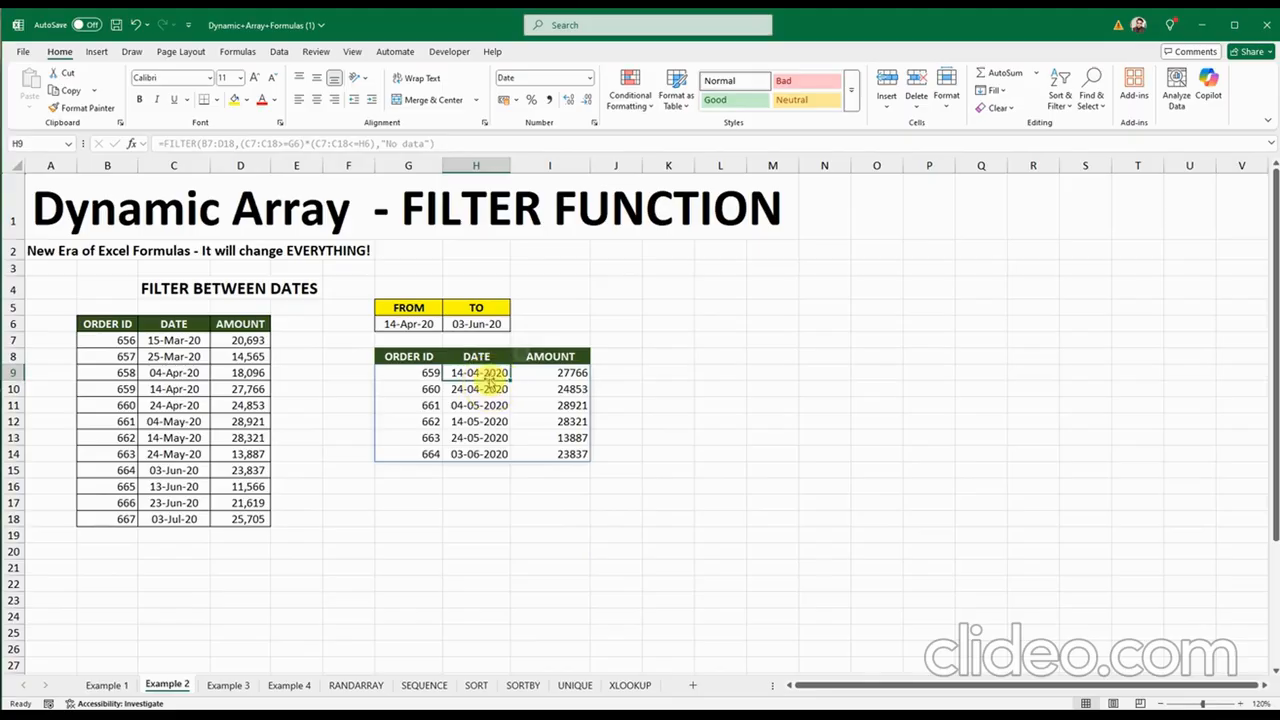
left_click_drag(490, 375, 497, 458)
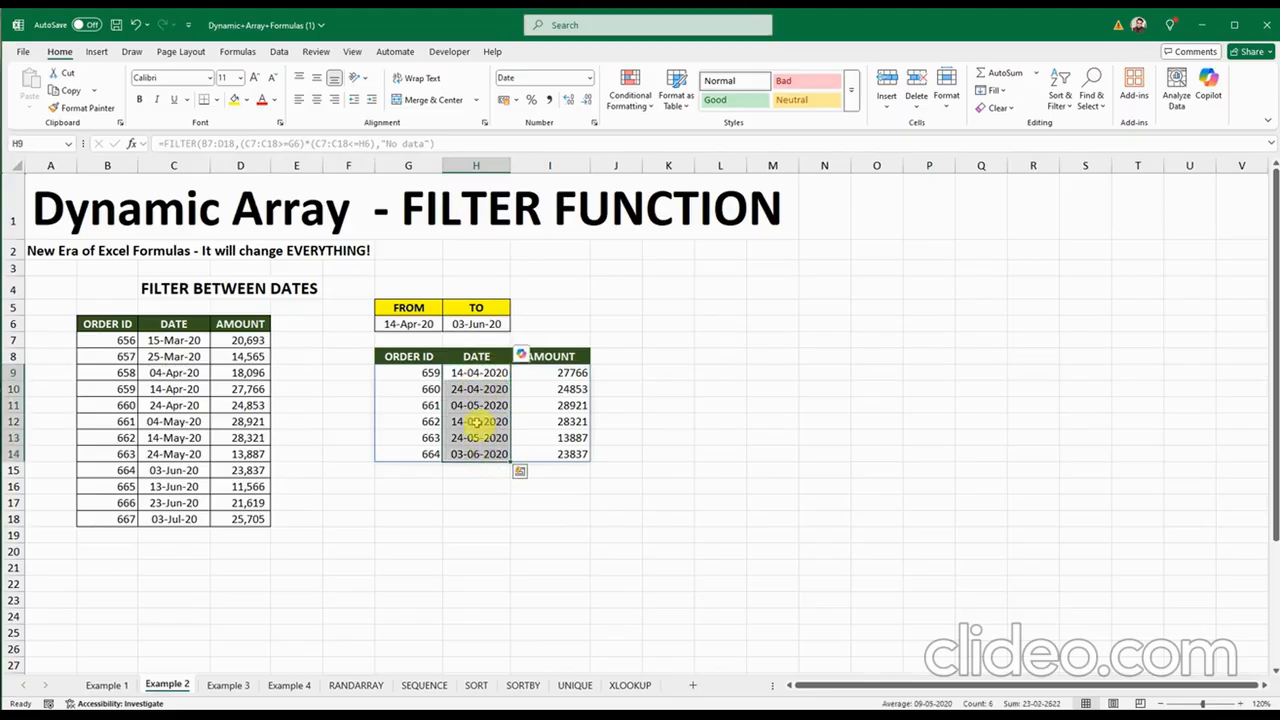
right_click(480, 425)
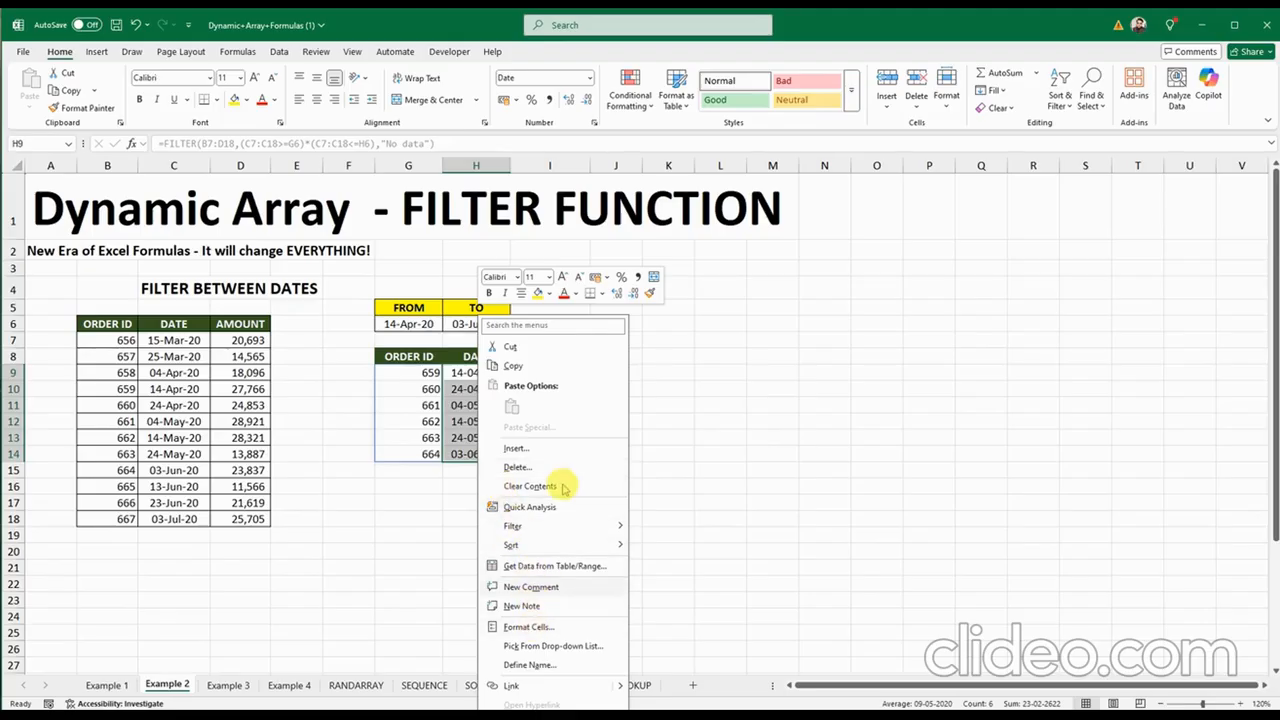
left_click(660, 370)
right_click(472, 368)
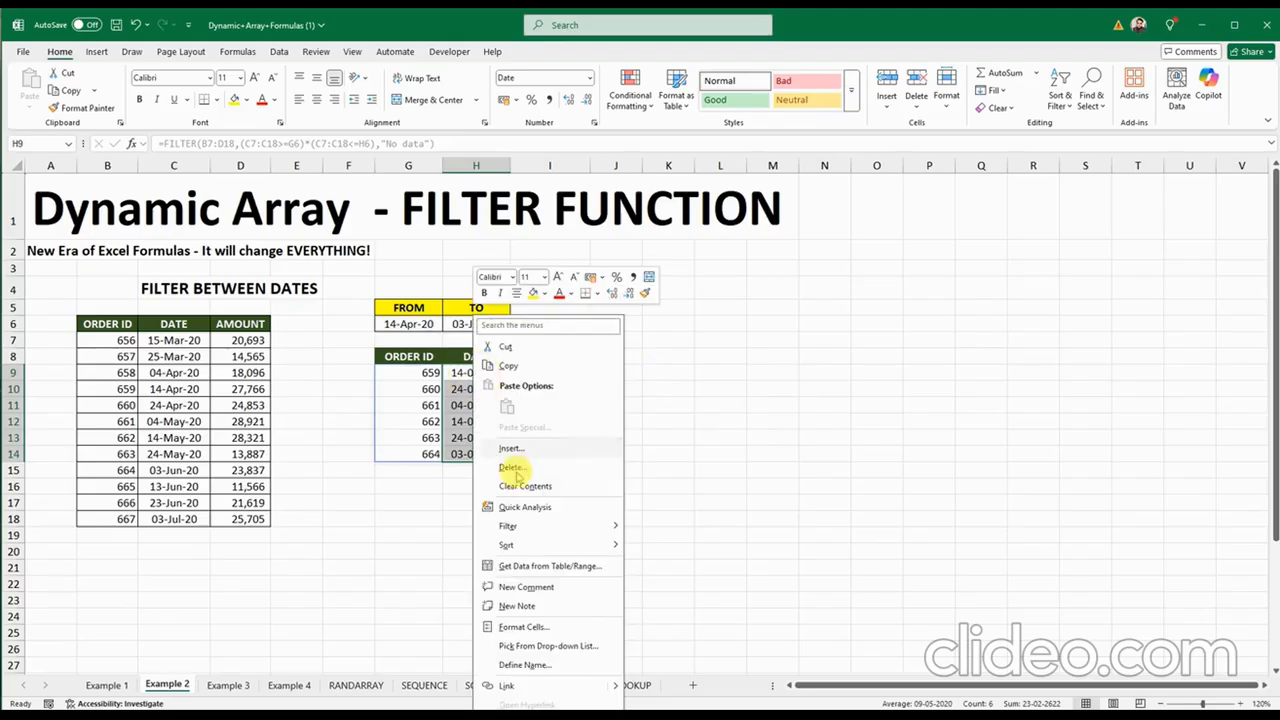
left_click(528, 627)
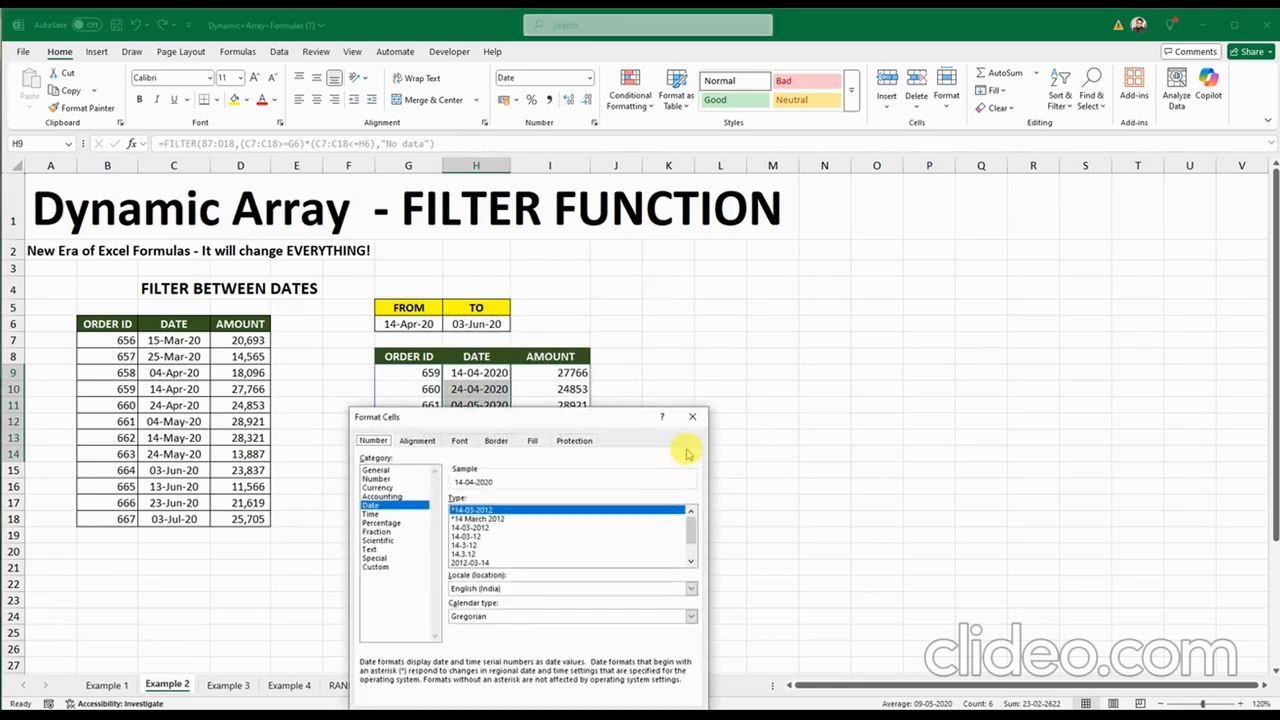
left_click_drag(582, 420, 834, 251)
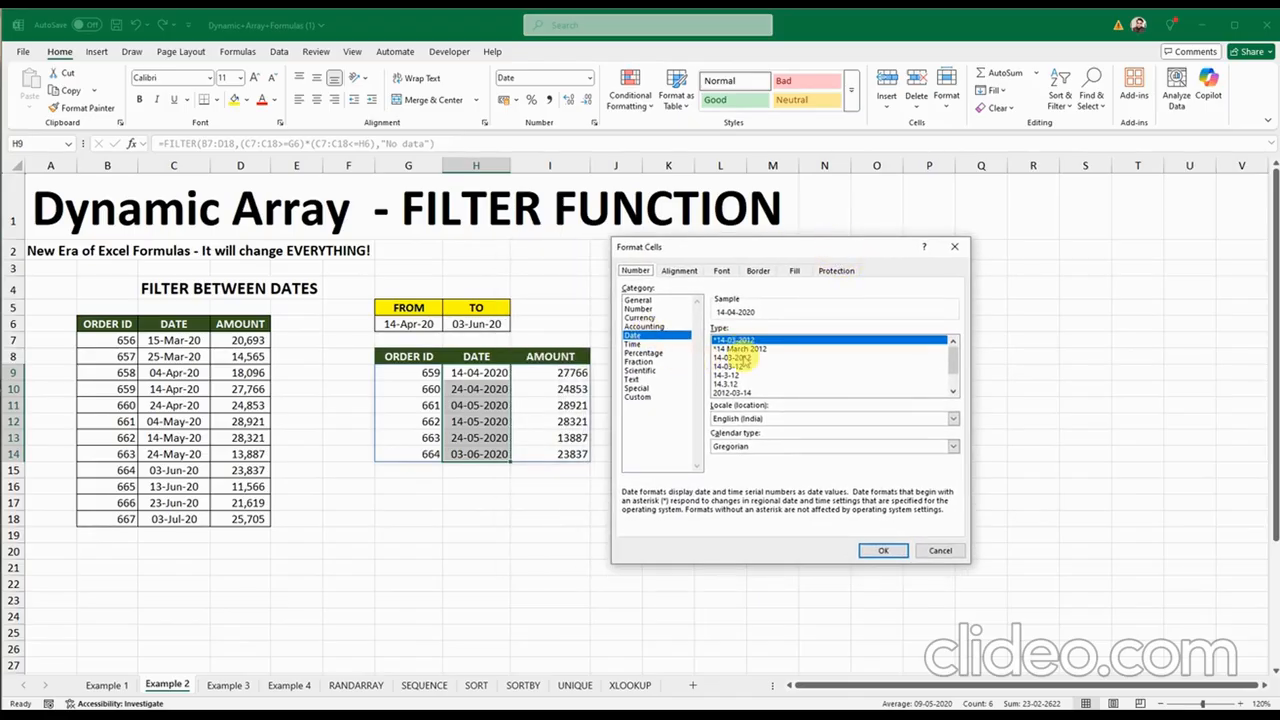
left_click(952, 393)
left_click(952, 393)
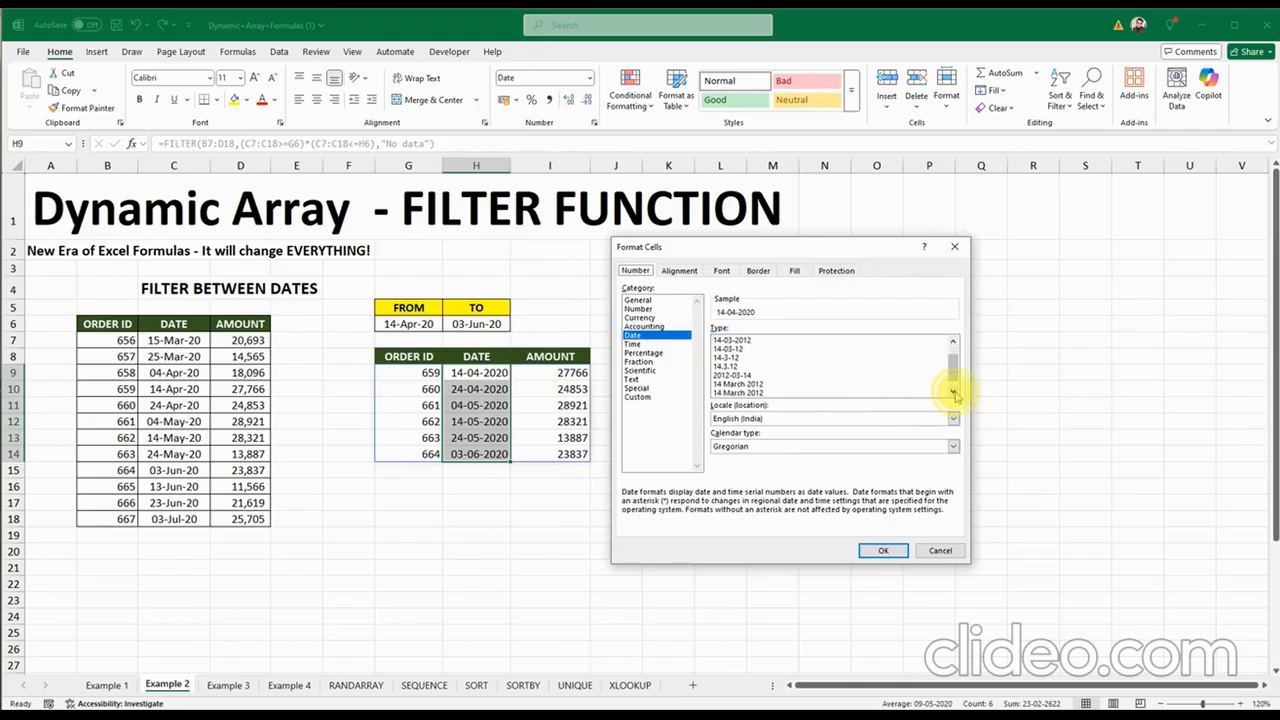
left_click(952, 393)
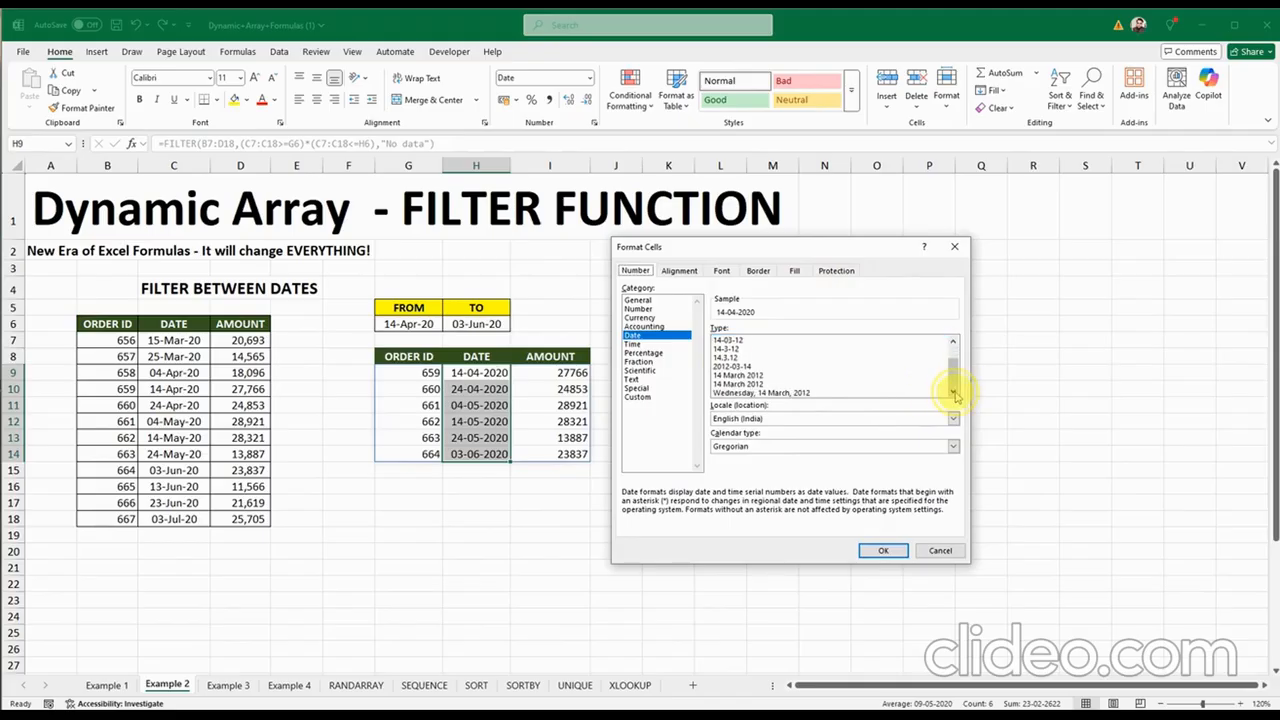
left_click(899, 551)
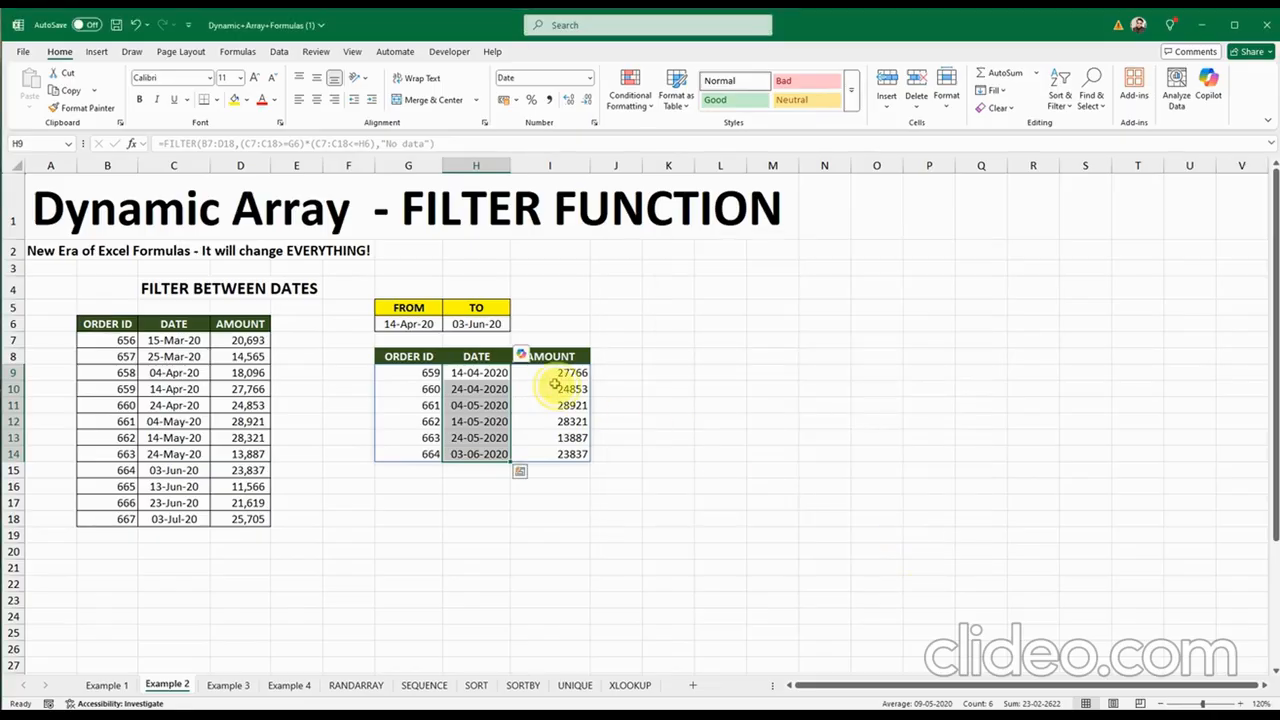
Compare the filtered dates in column H with the matching source order in B13:D13
left_click(496, 372)
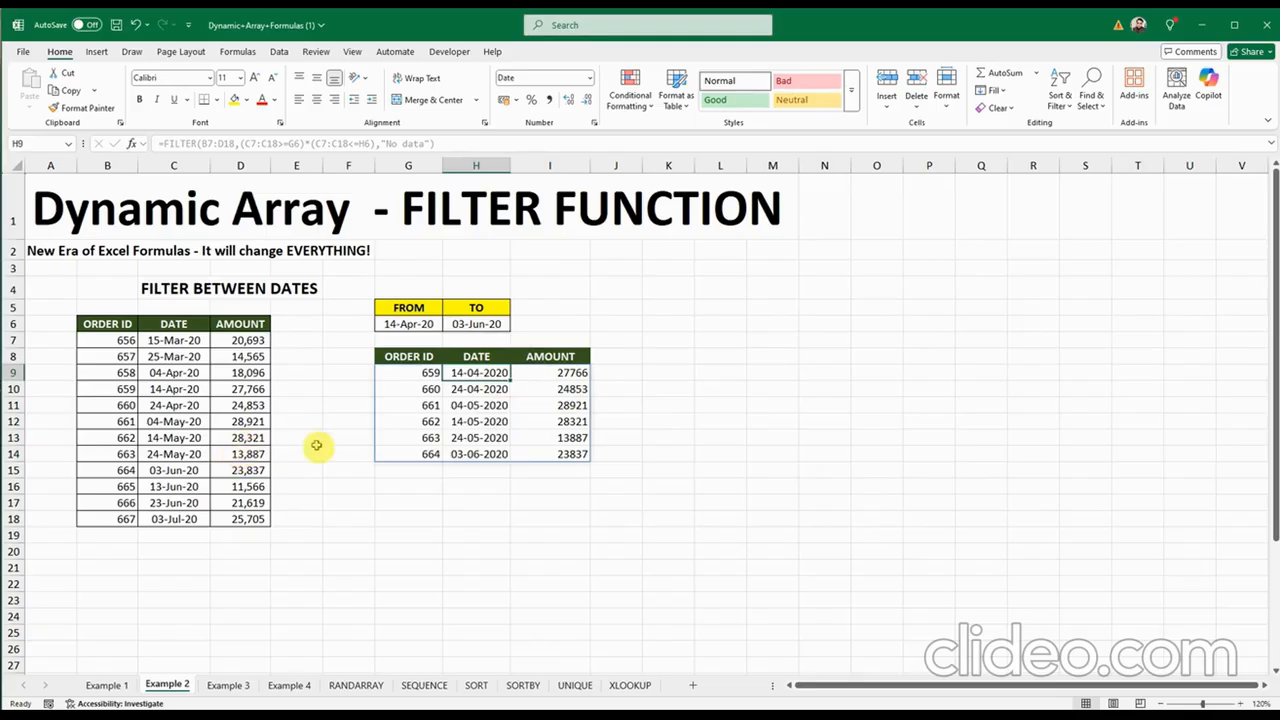
left_click(479, 408)
left_click(125, 438)
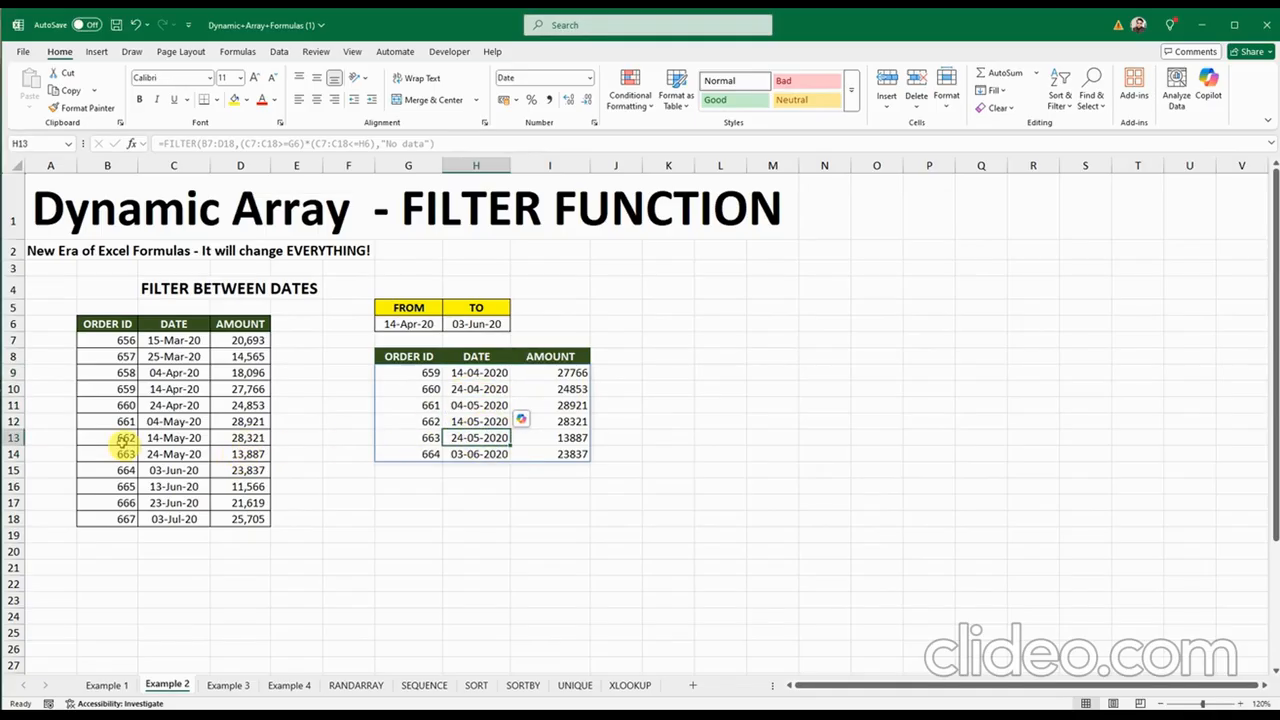
left_click_drag(127, 440, 234, 440)
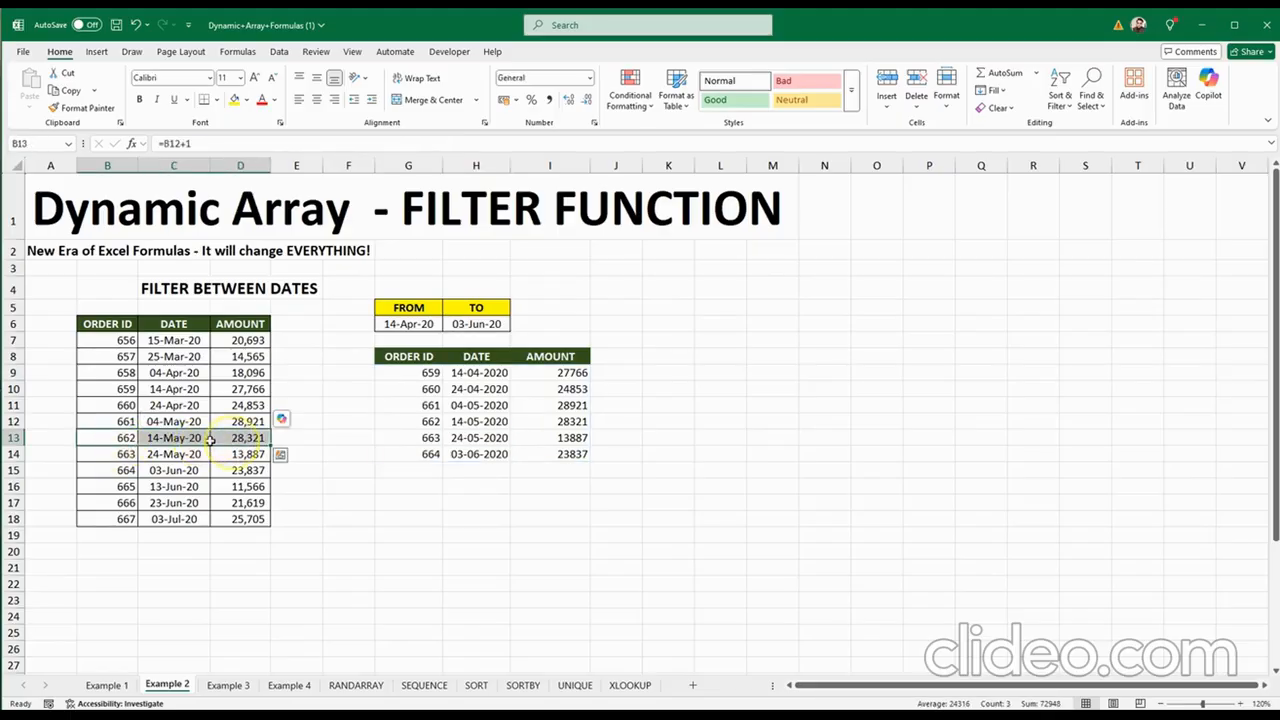
Set the source order amount in D13 to 50000 to test whether the filtered list updates
left_click(125, 440)
left_click(234, 438)
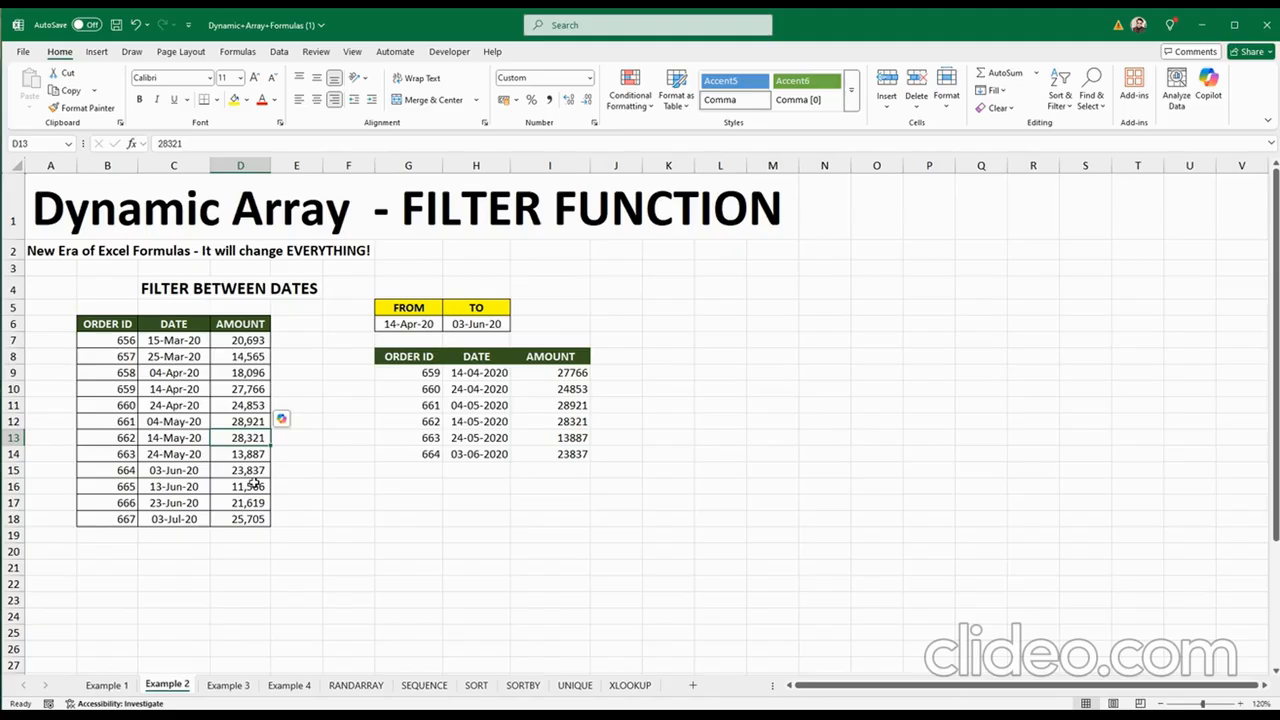
type("5")
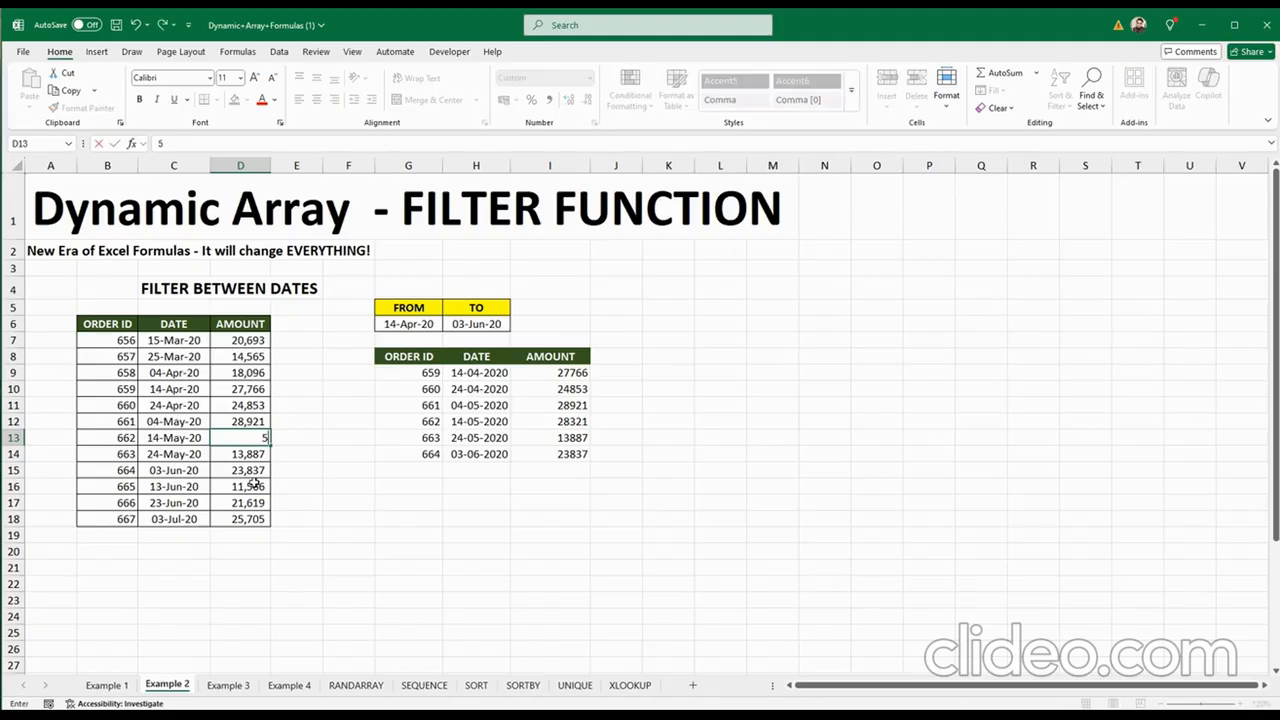
type("0000")
key("Return")
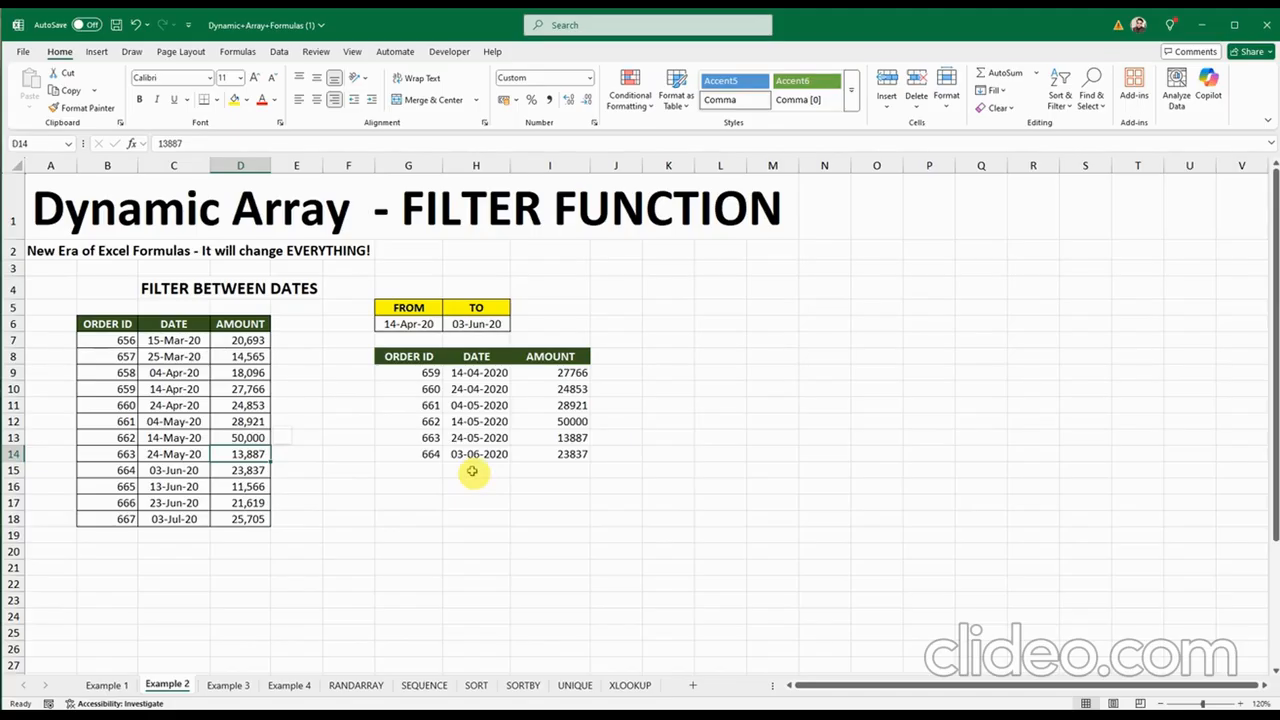
On the Example 3 sheet, start a FILTER formula in G7 with B7:D16 as its array
left_click(229, 685)
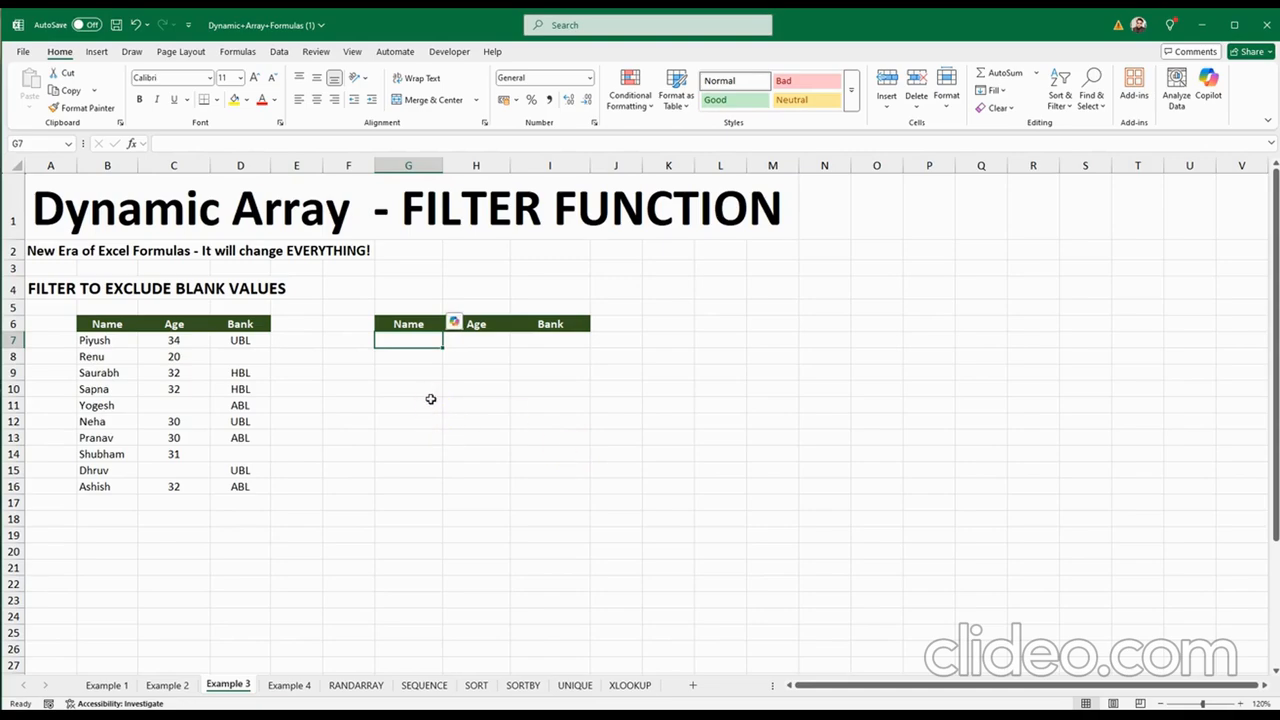
type("=")
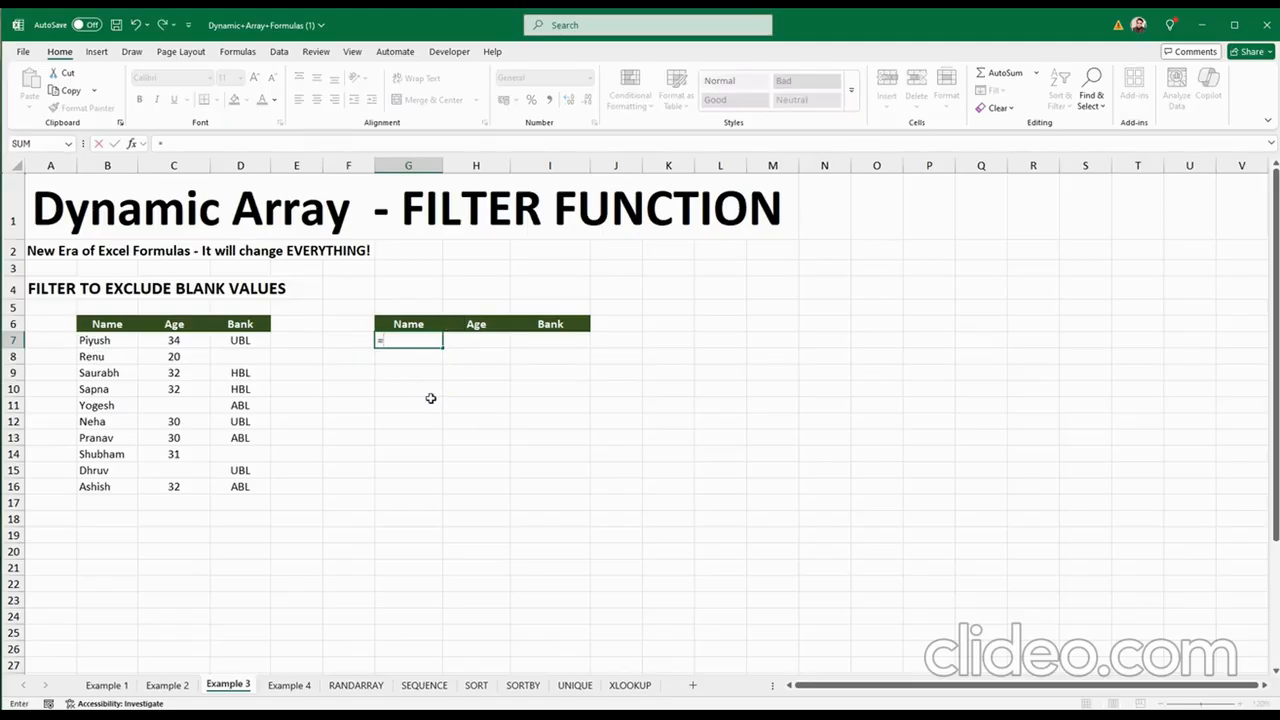
type("fil")
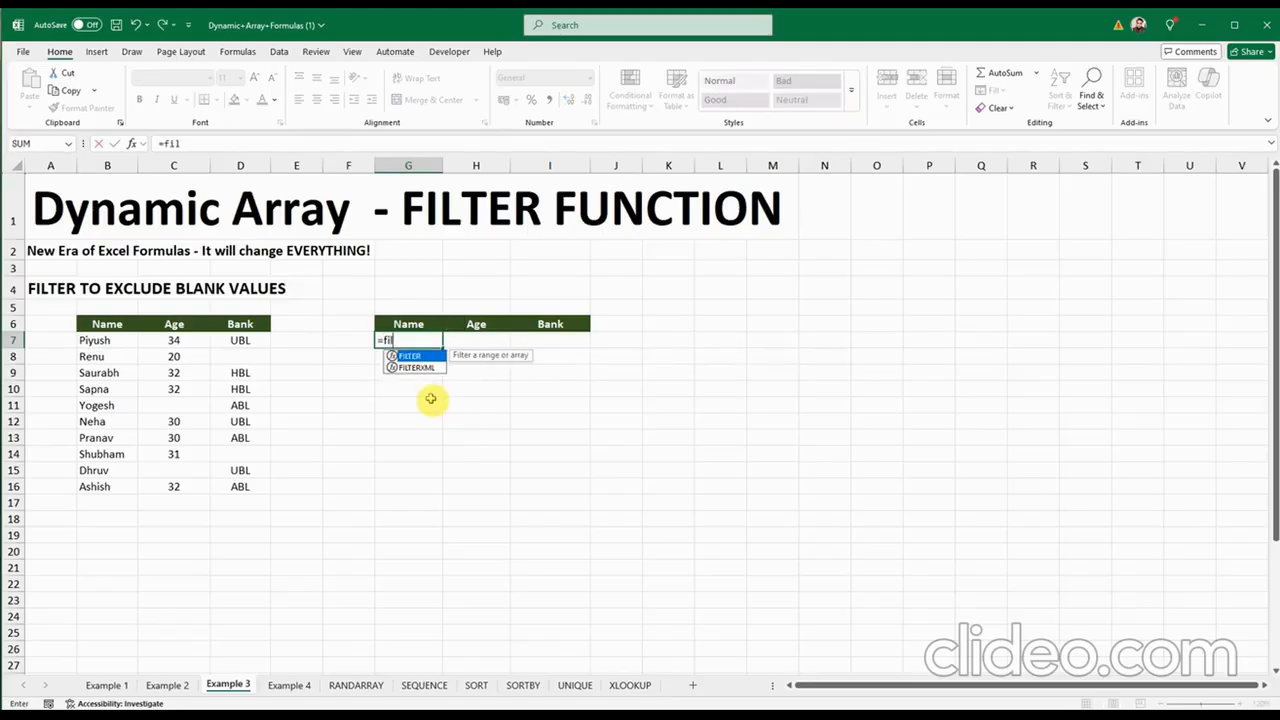
key("Tab")
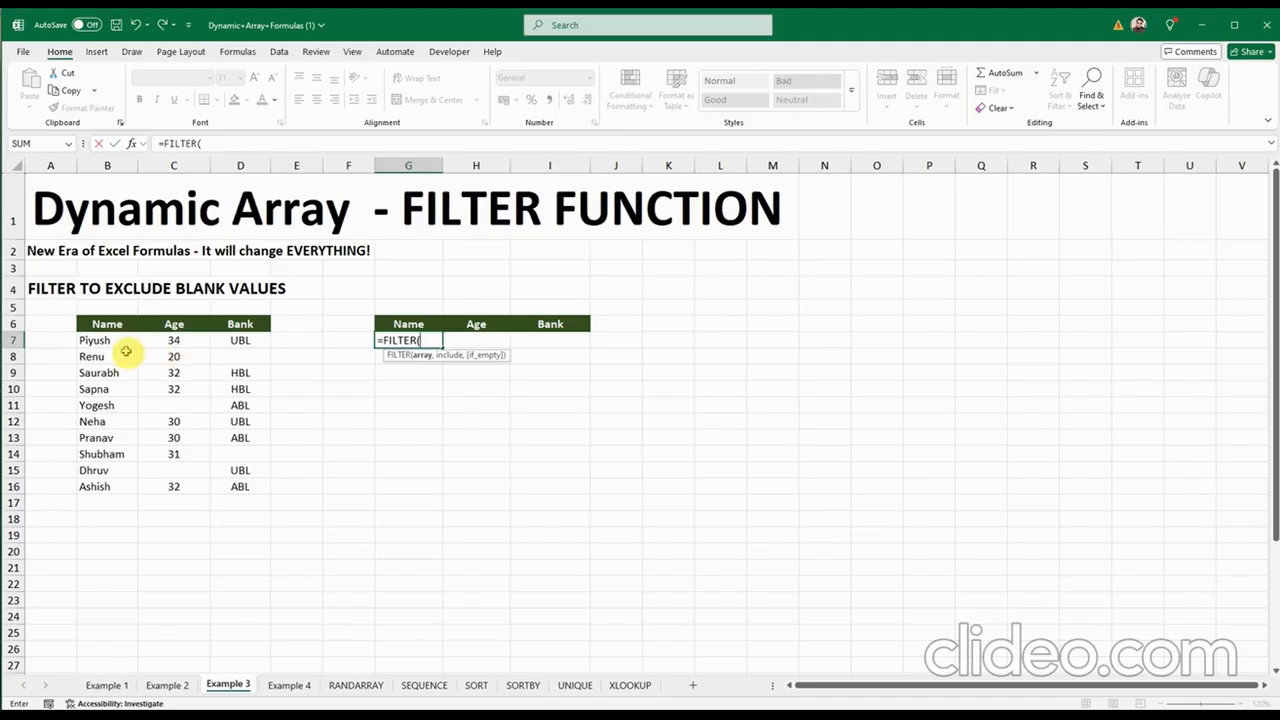
left_click_drag(104, 340, 243, 486)
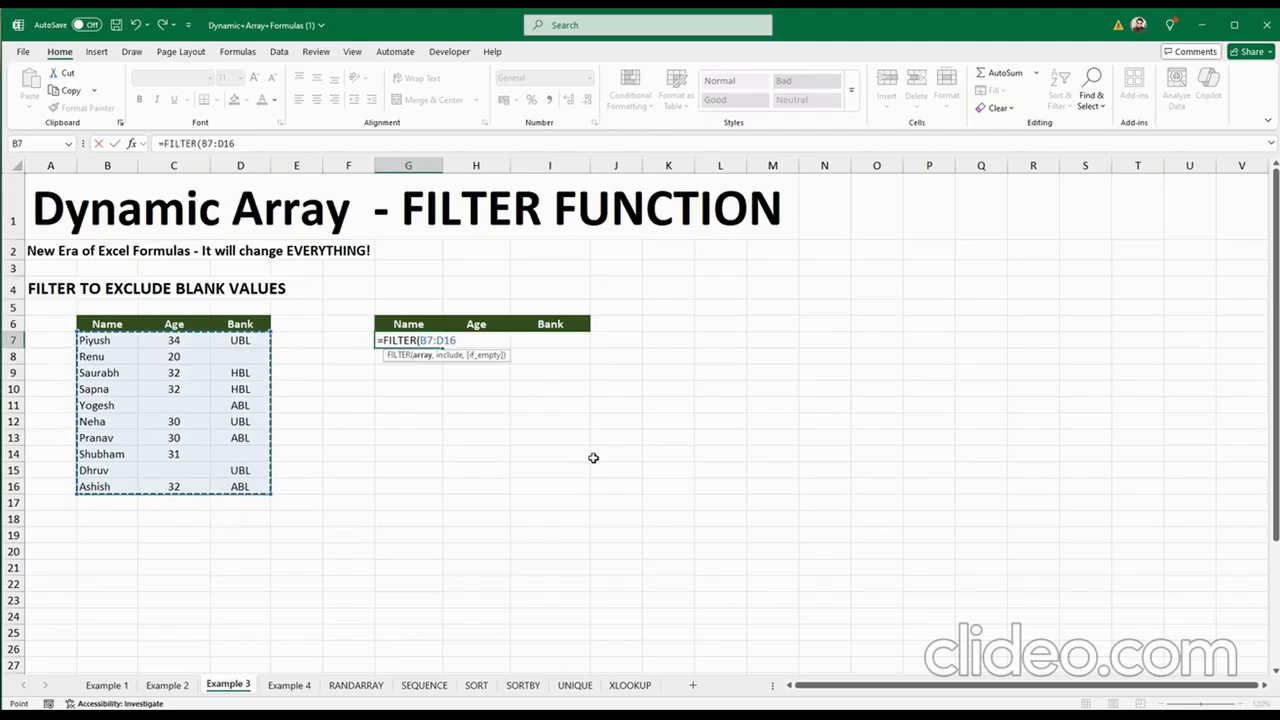
Add the condition (C7:C16<>"") as the FILTER formula's include argument and open a second condition multiplied with it
type(",(")
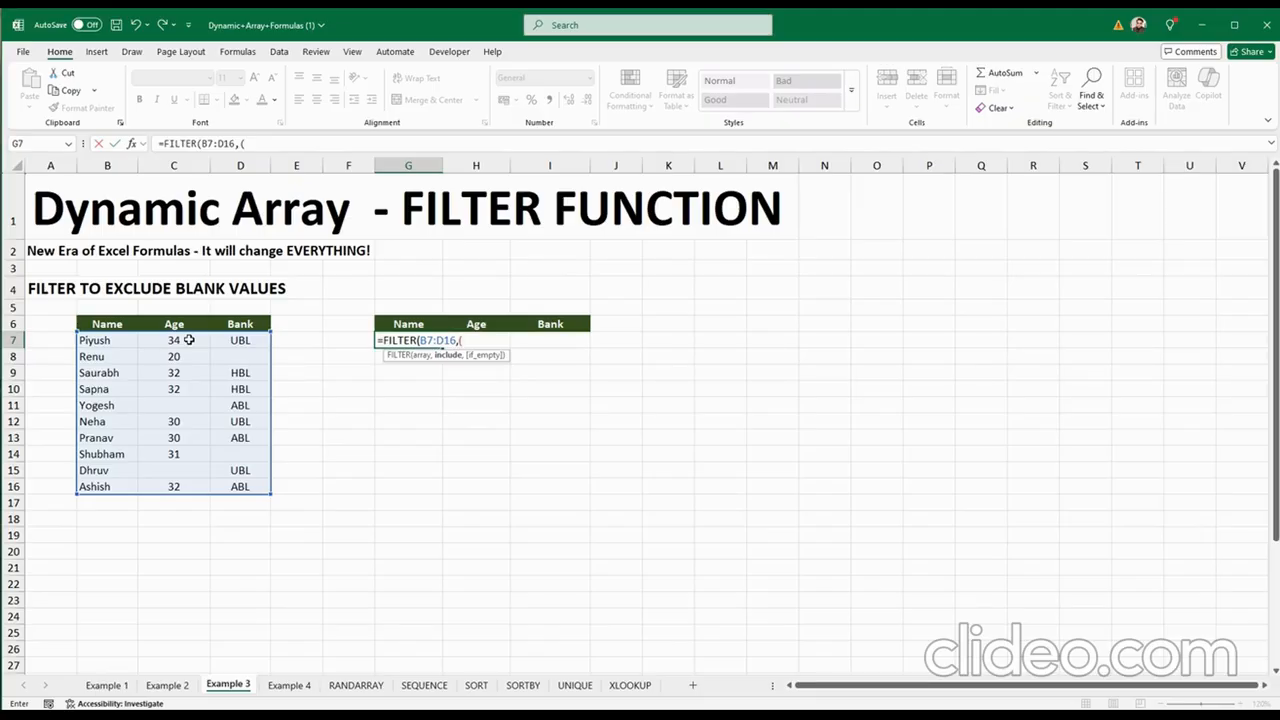
left_click_drag(189, 340, 189, 489)
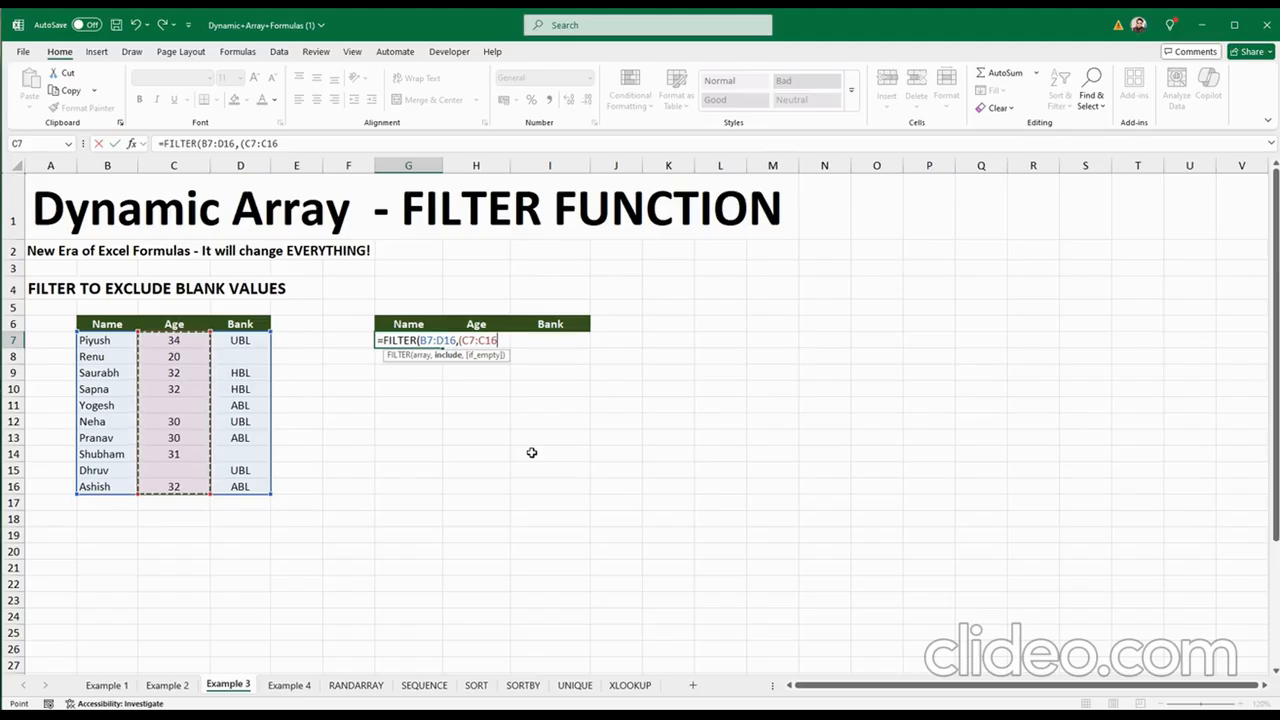
type("<>")
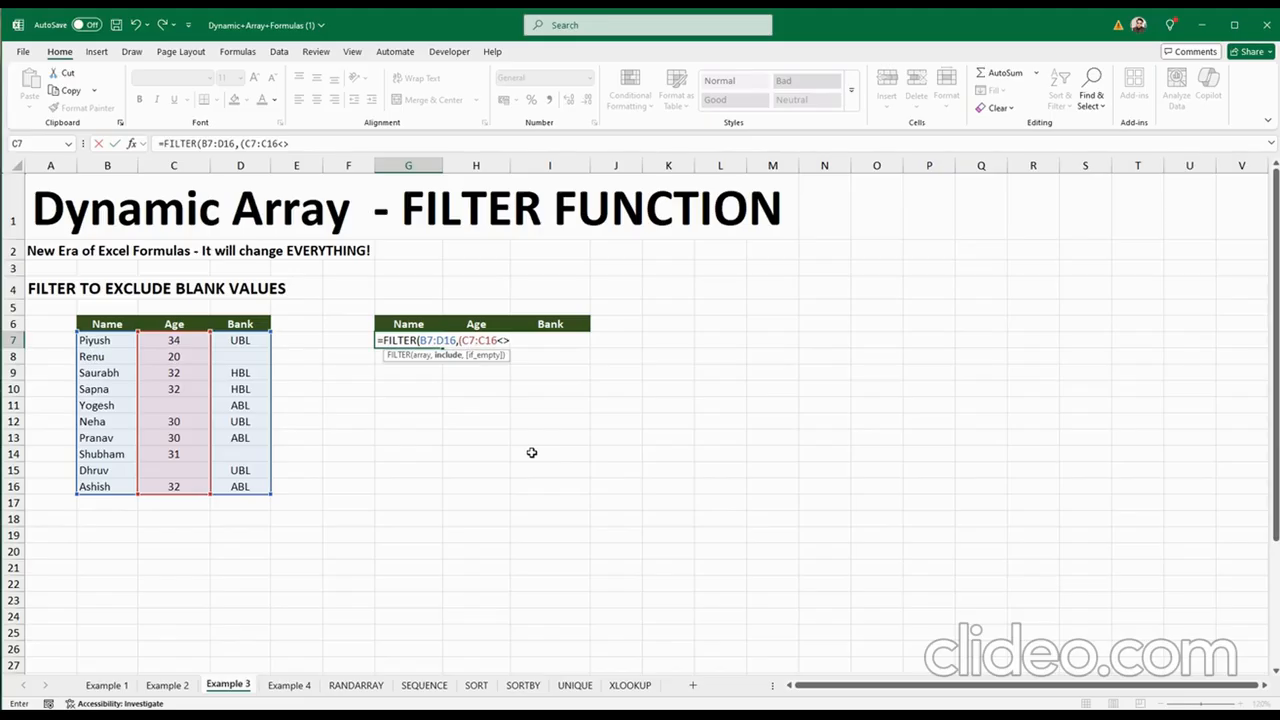
type("\"\")*(")
Complete the G7 formula with D7:D16<>"" as the second condition and "No data" as the if-empty value
left_click_drag(240, 341, 240, 487)
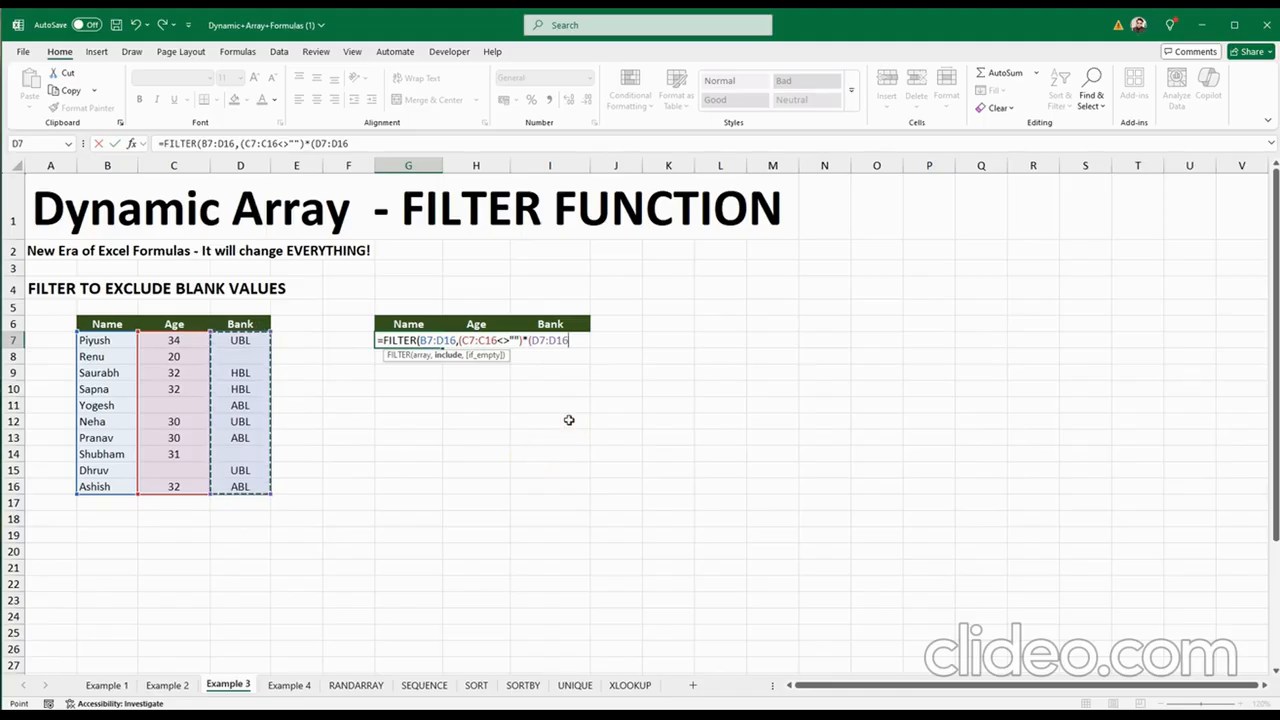
type("<>")
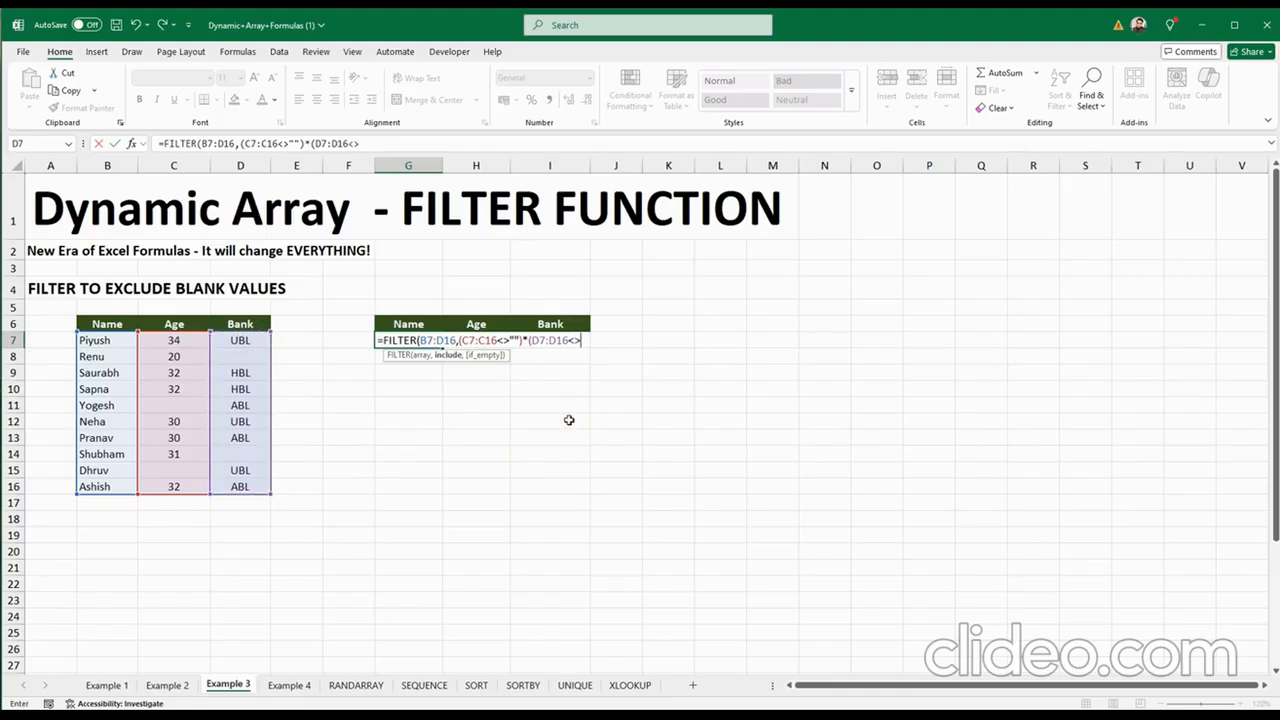
type("\"\"),\"No da")
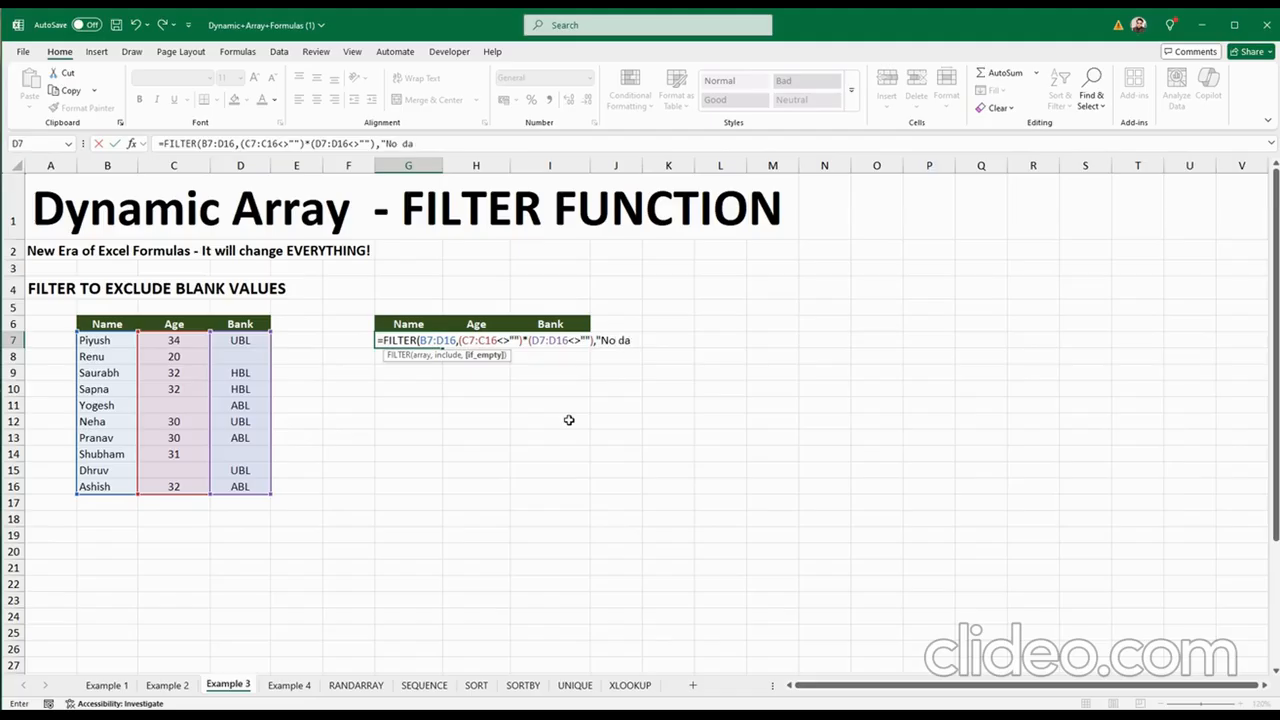
type("ta\")")
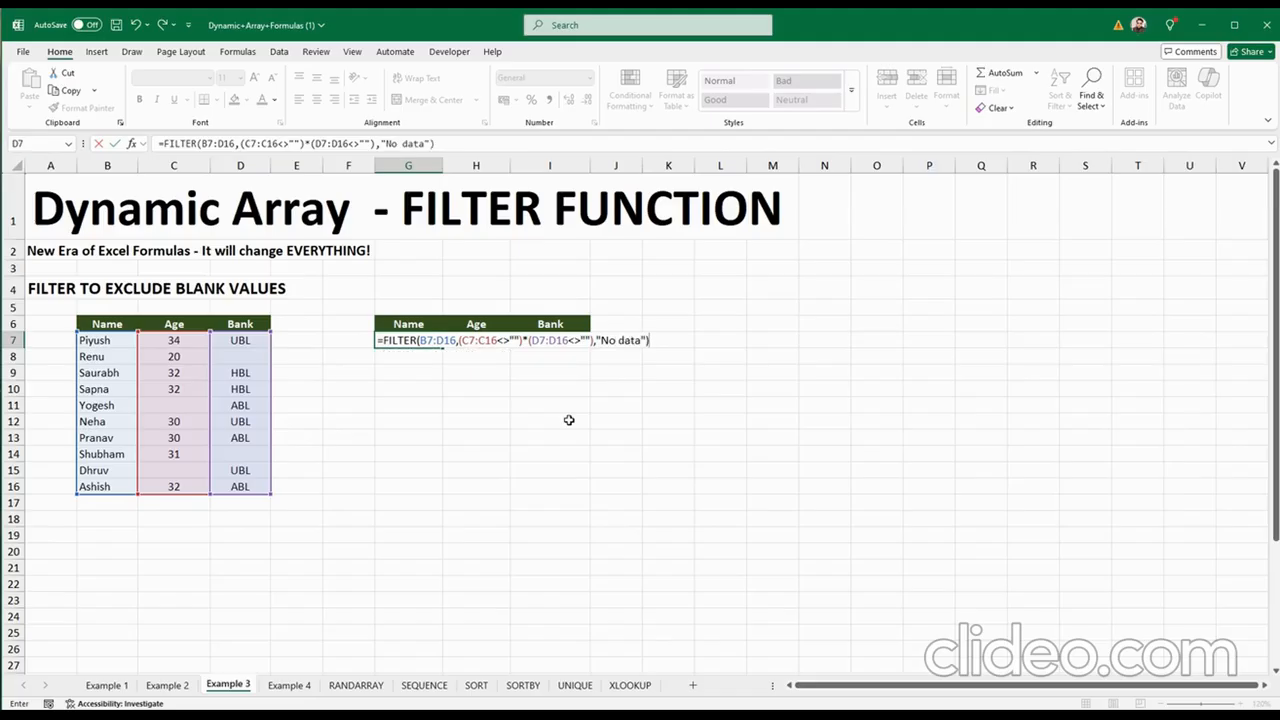
key("Return")
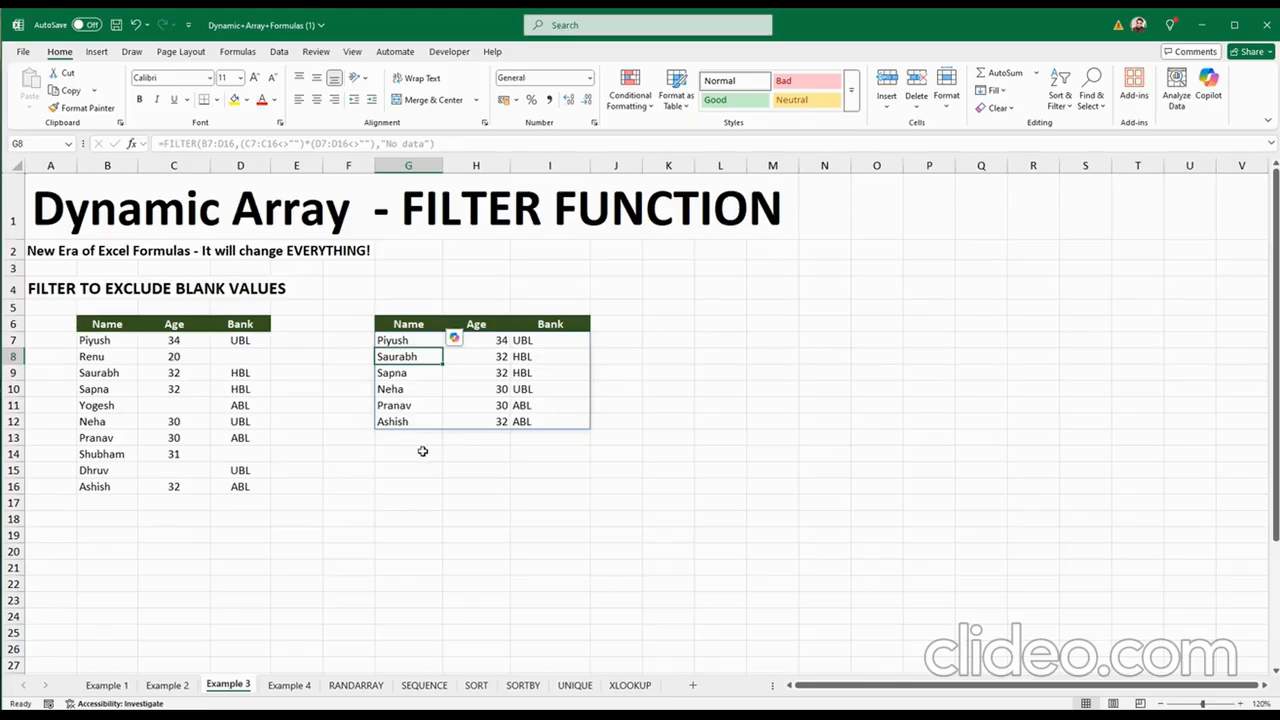
left_click(414, 337)
left_click(522, 533)
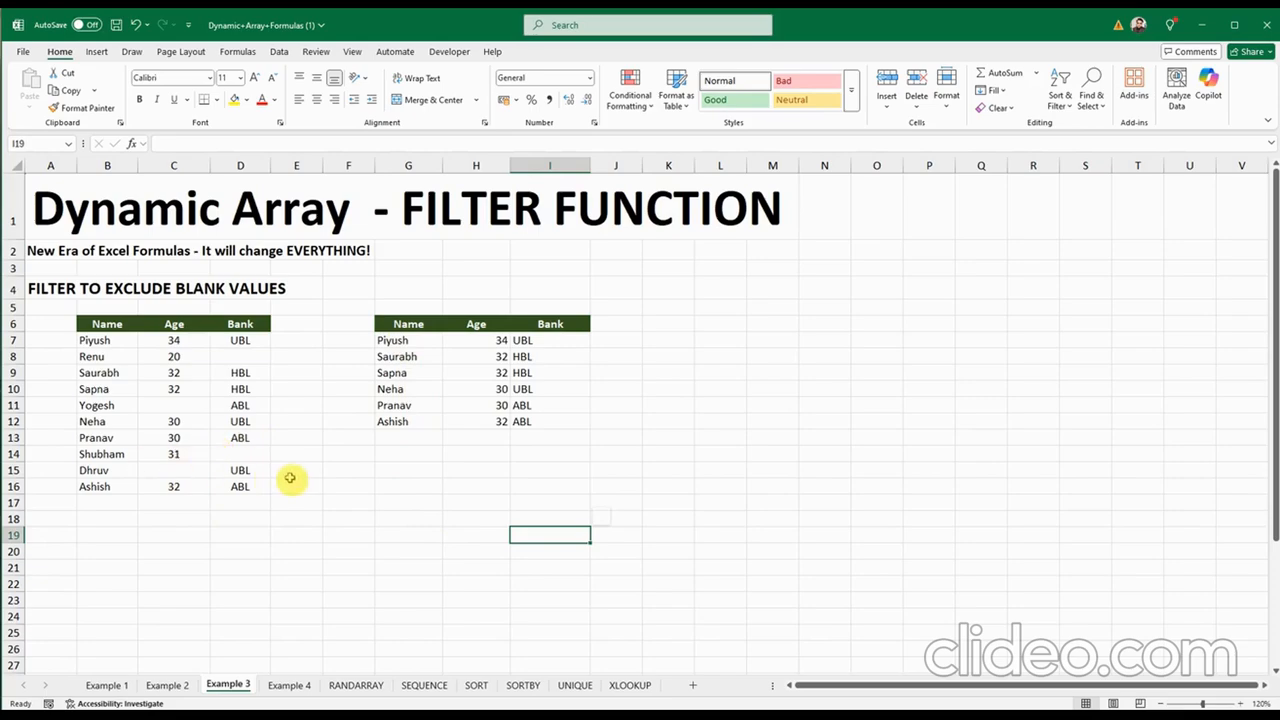
Clear the source bank value in D9 to test whether the filtered list updates, and undo the deletion
left_click(117, 372)
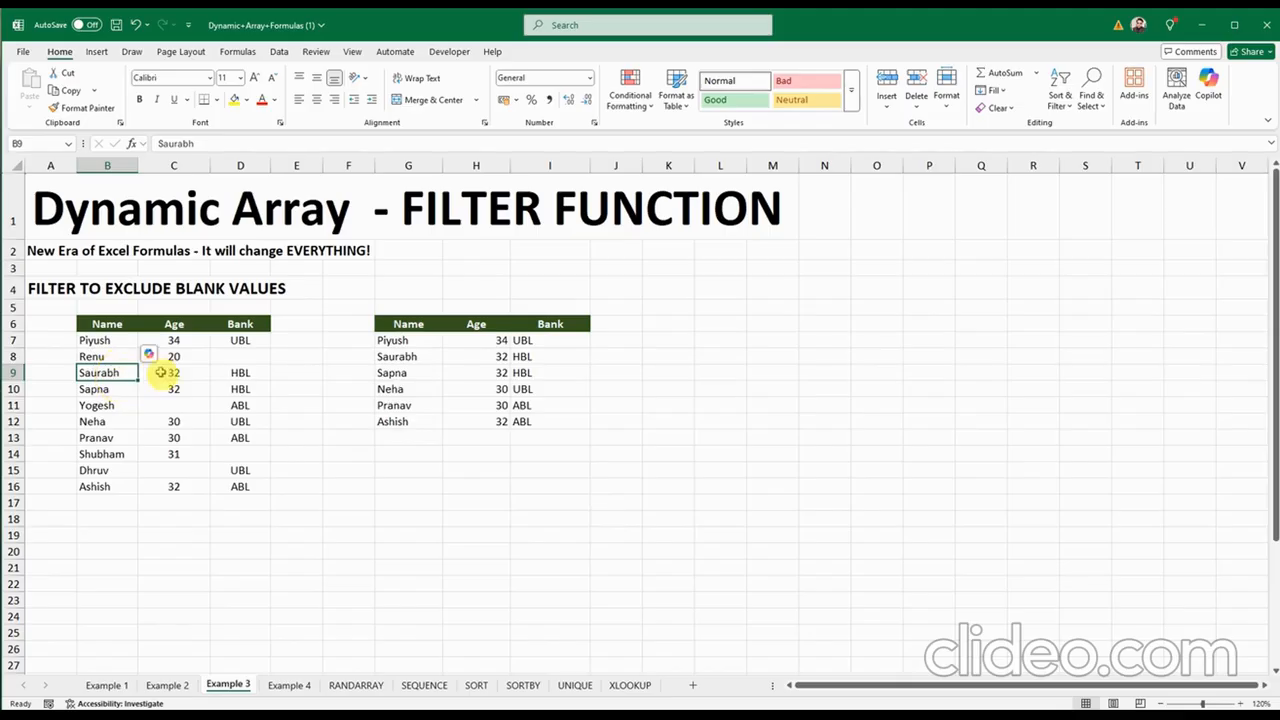
left_click(168, 372)
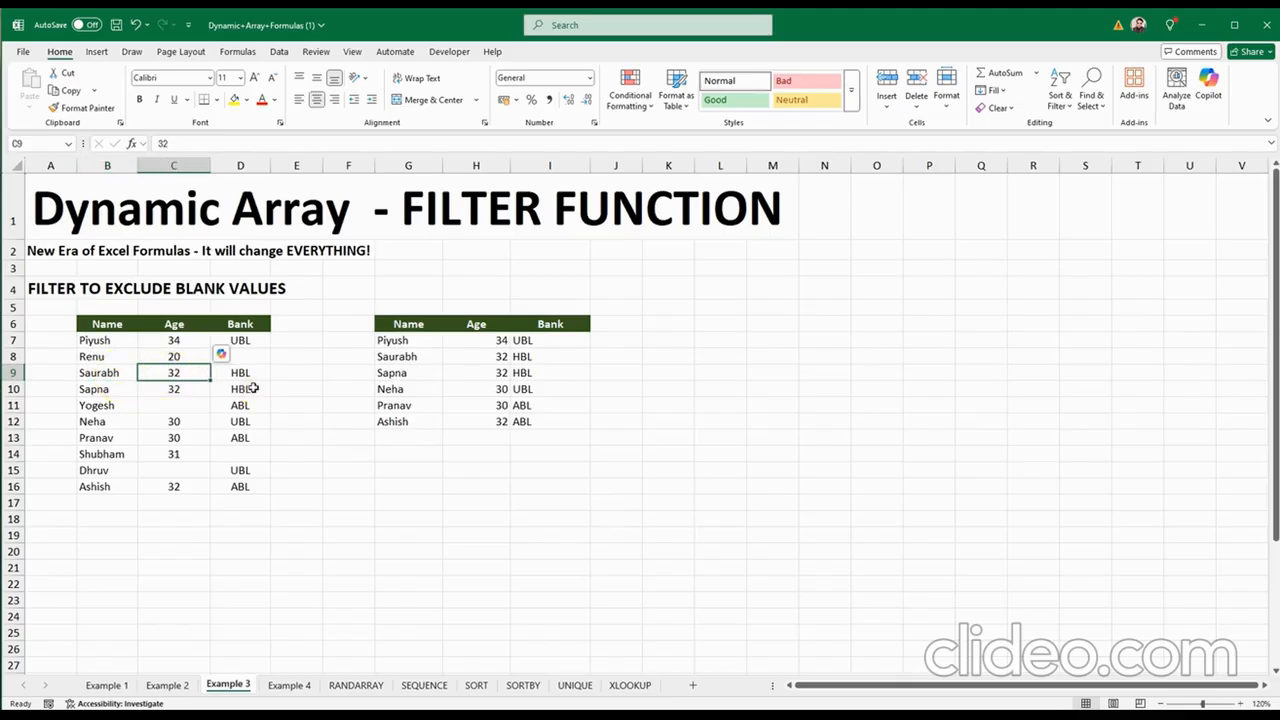
left_click(245, 372)
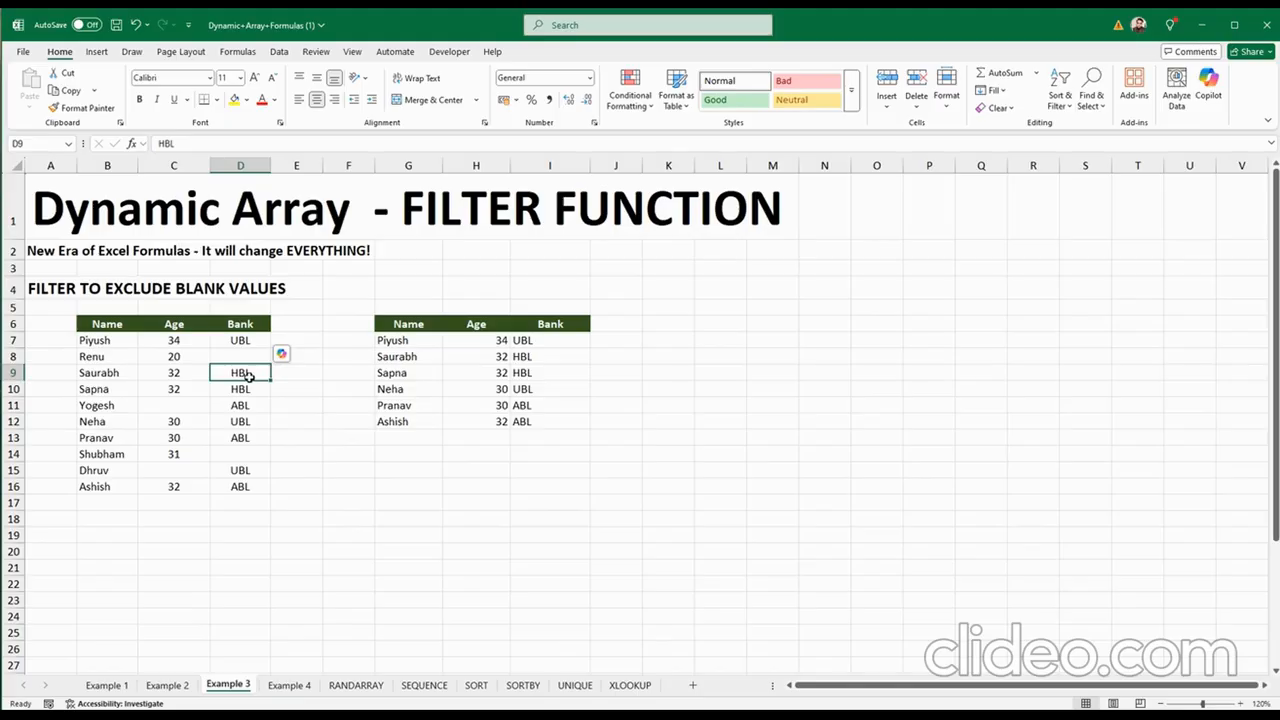
key("Delete")
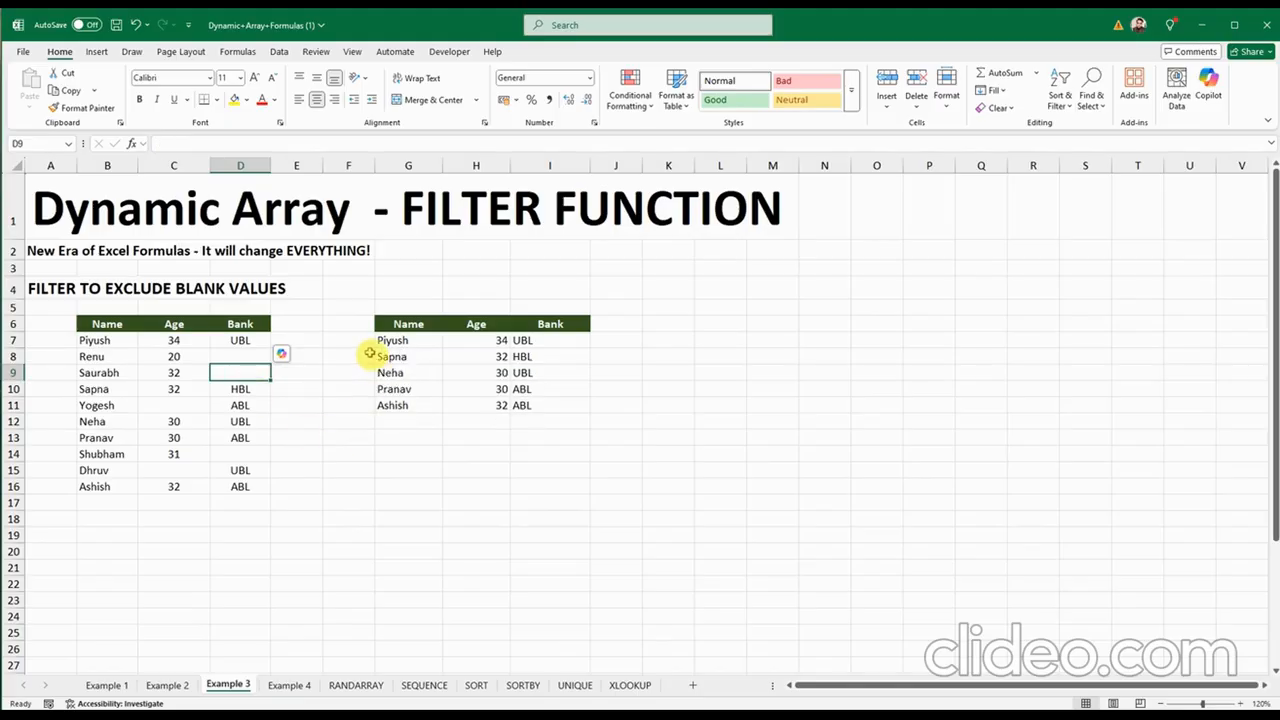
left_click_drag(385, 340, 560, 406)
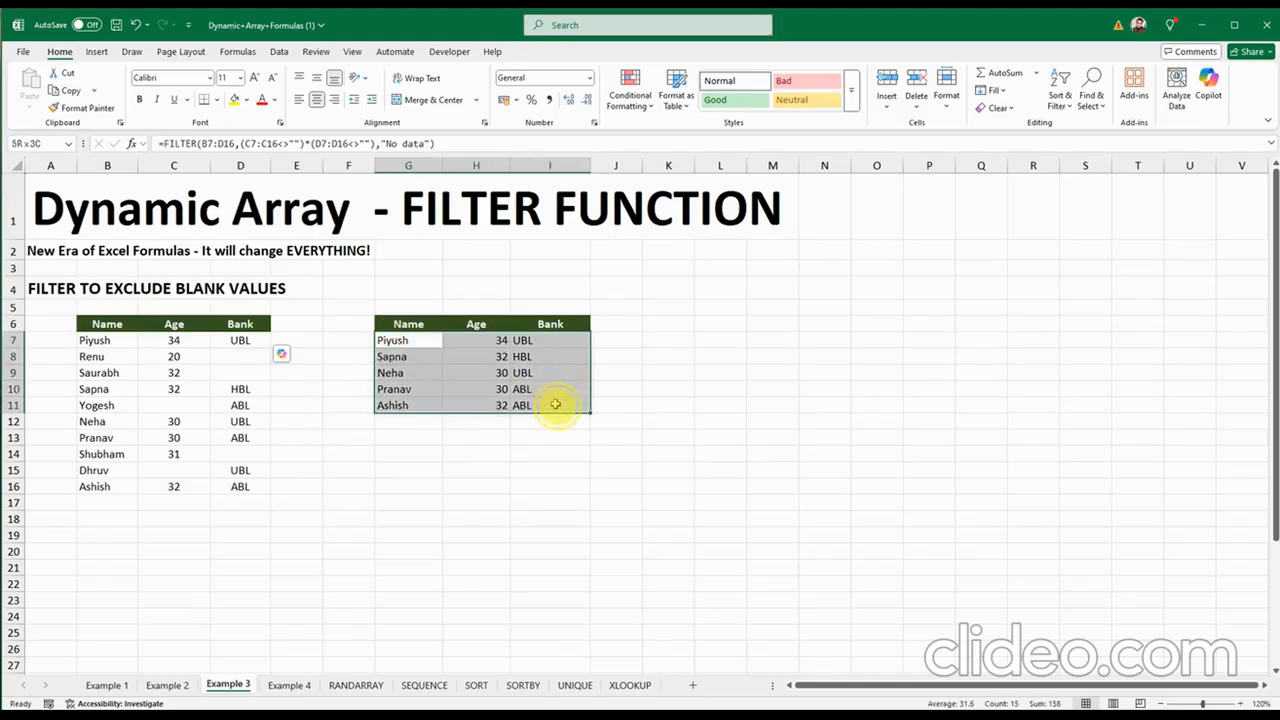
left_click(612, 455)
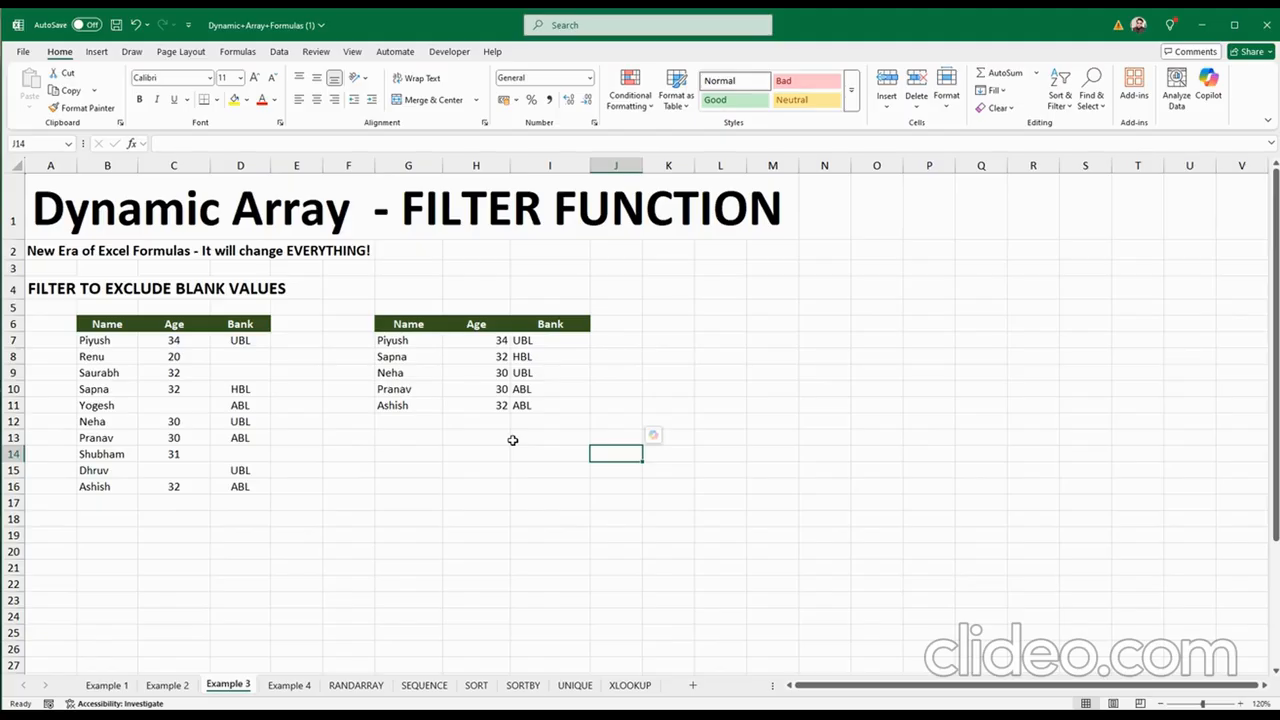
key("ctrl+z")
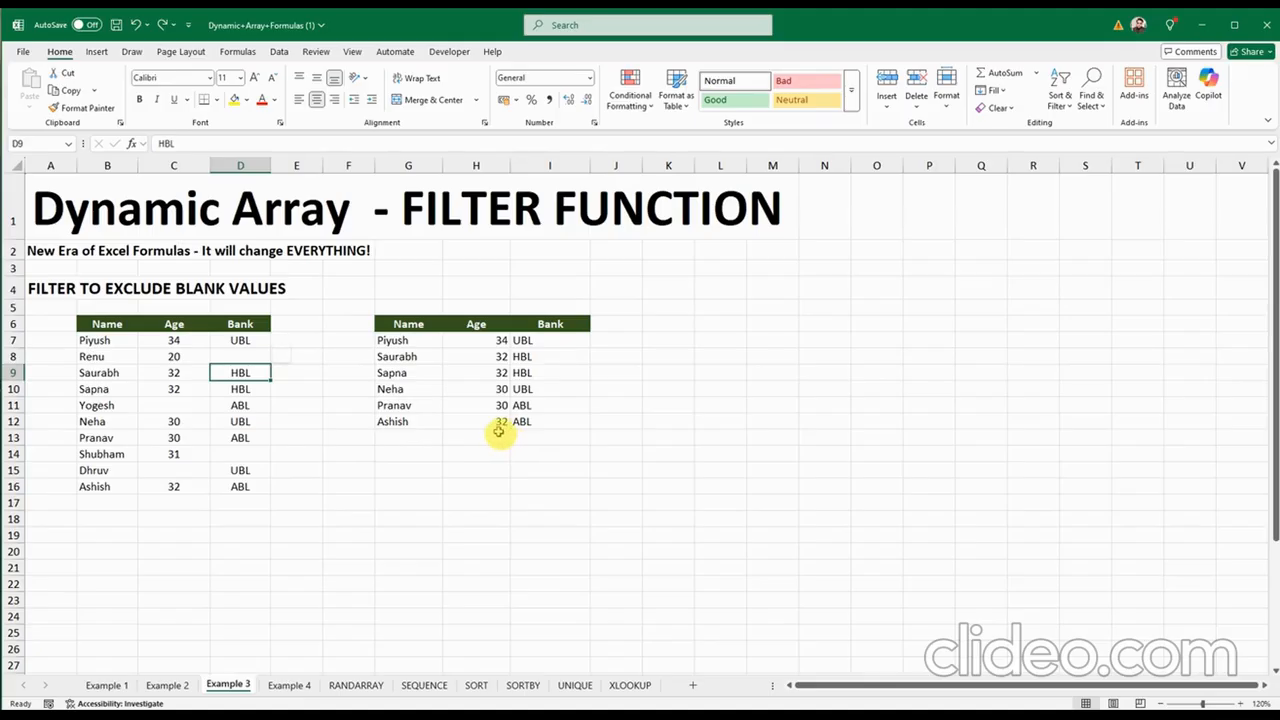
On the Example 4 sheet, start a FILTER formula in G7 with B7:C16 as its array
left_click(287, 685)
left_click(491, 403)
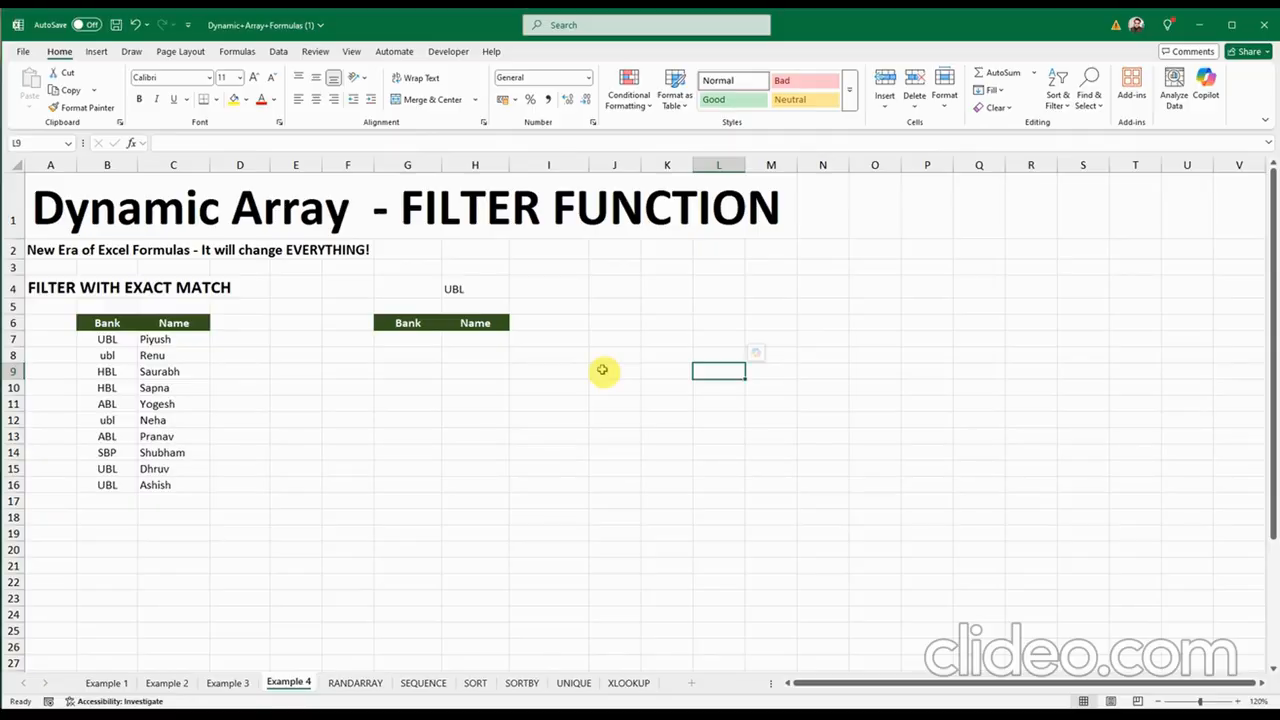
left_click(435, 384)
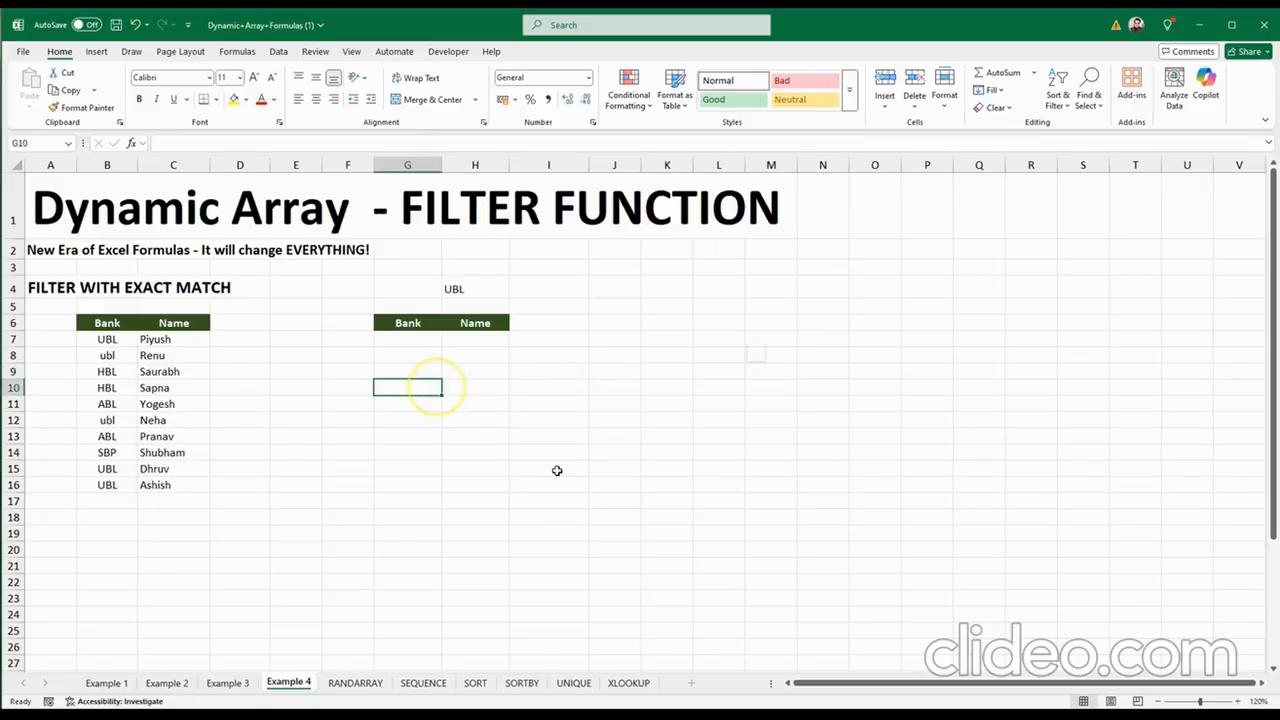
left_click(553, 467)
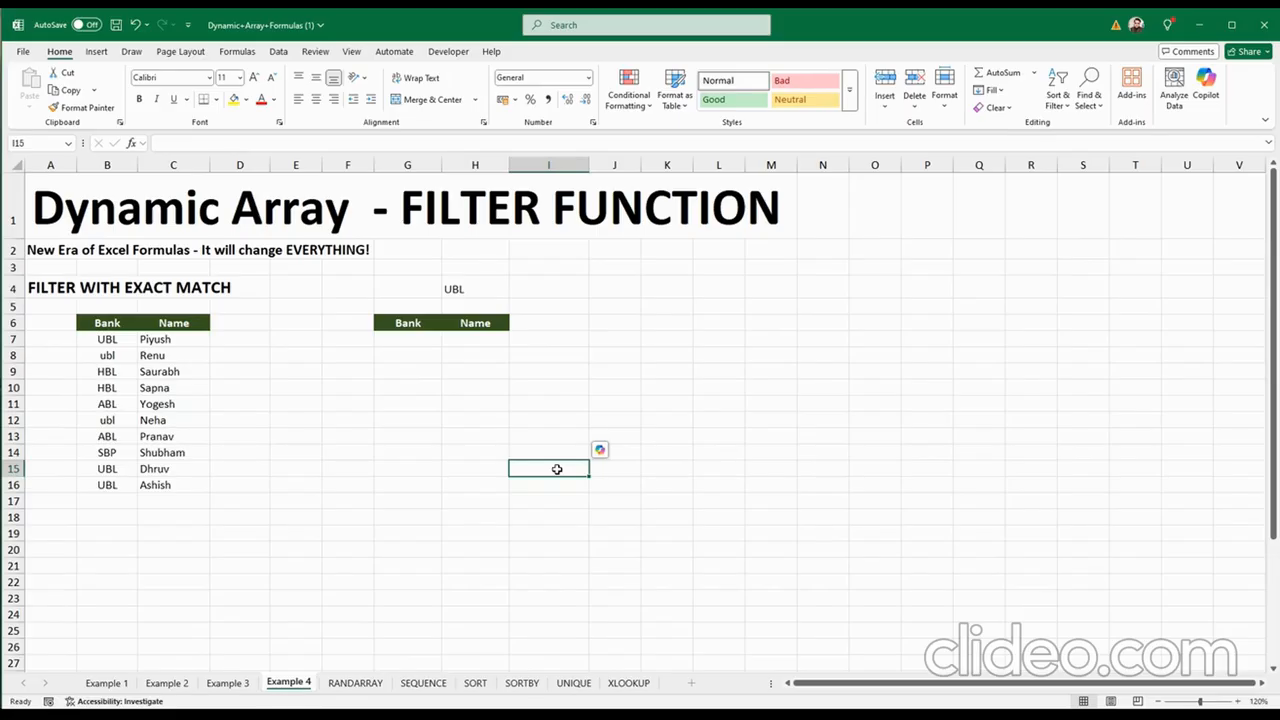
left_click(636, 339)
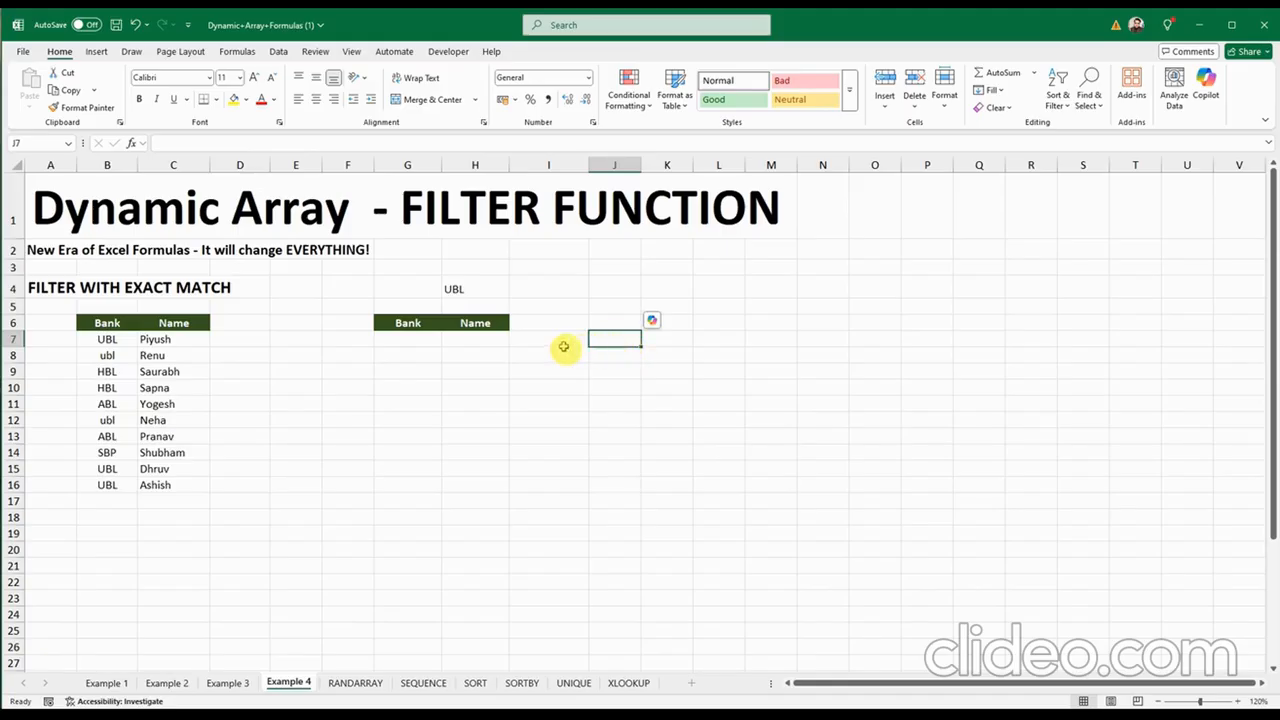
left_click(405, 338)
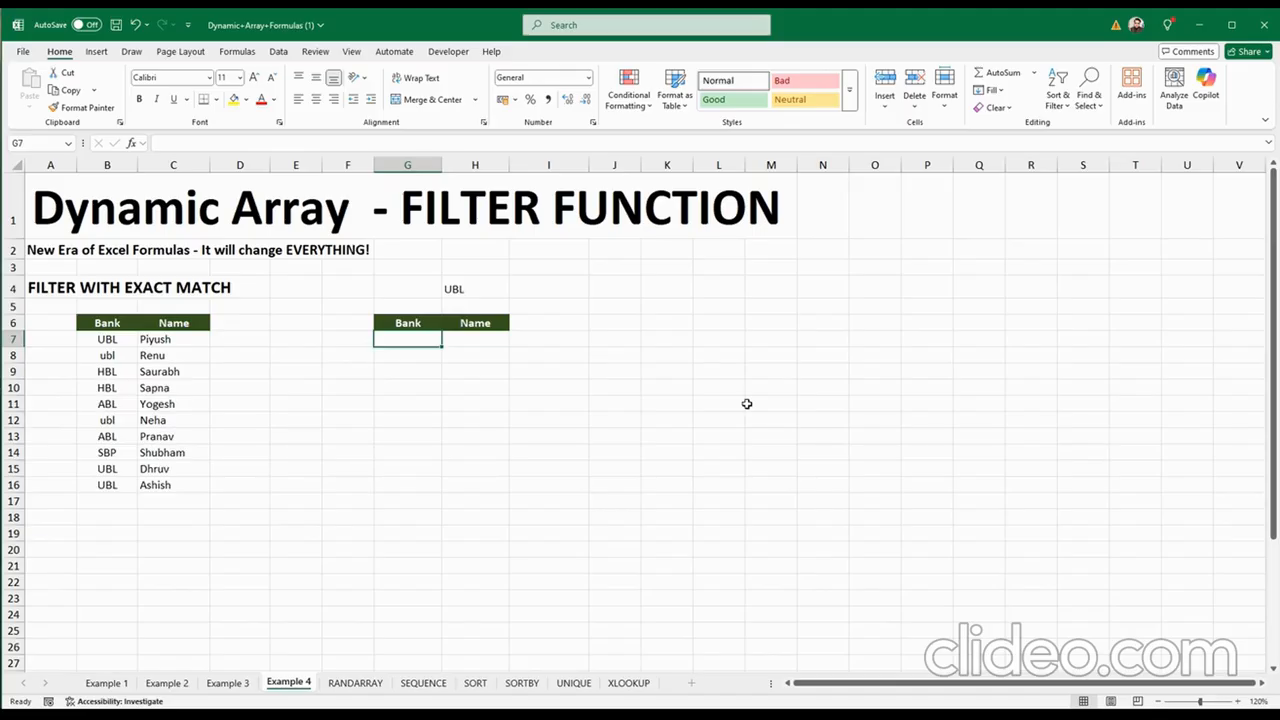
type("=f")
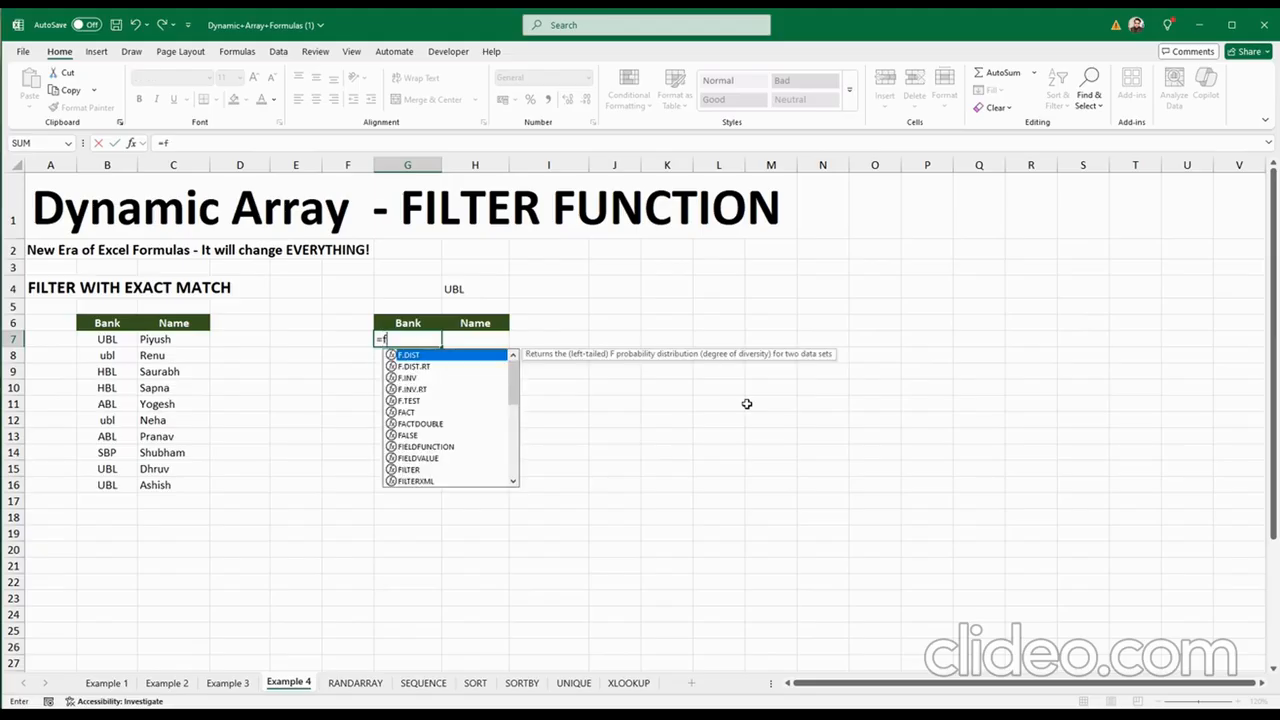
type("il")
key("Tab")
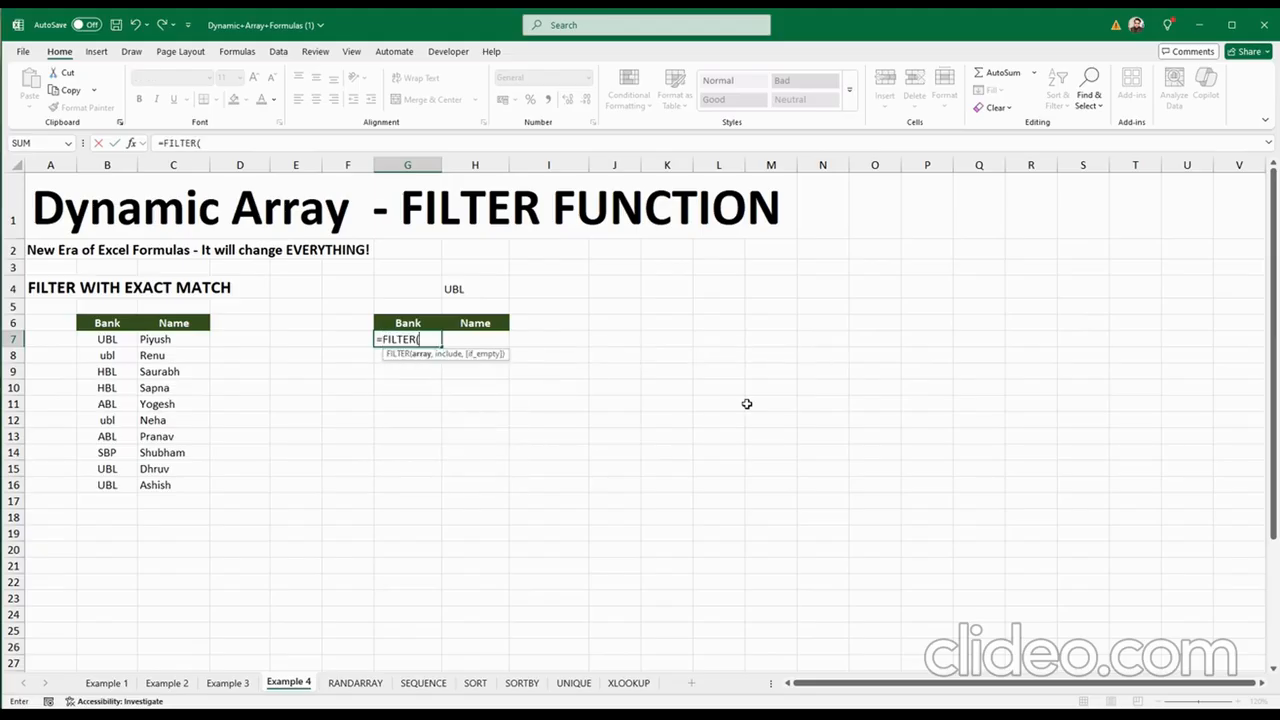
left_click_drag(107, 339, 194, 484)
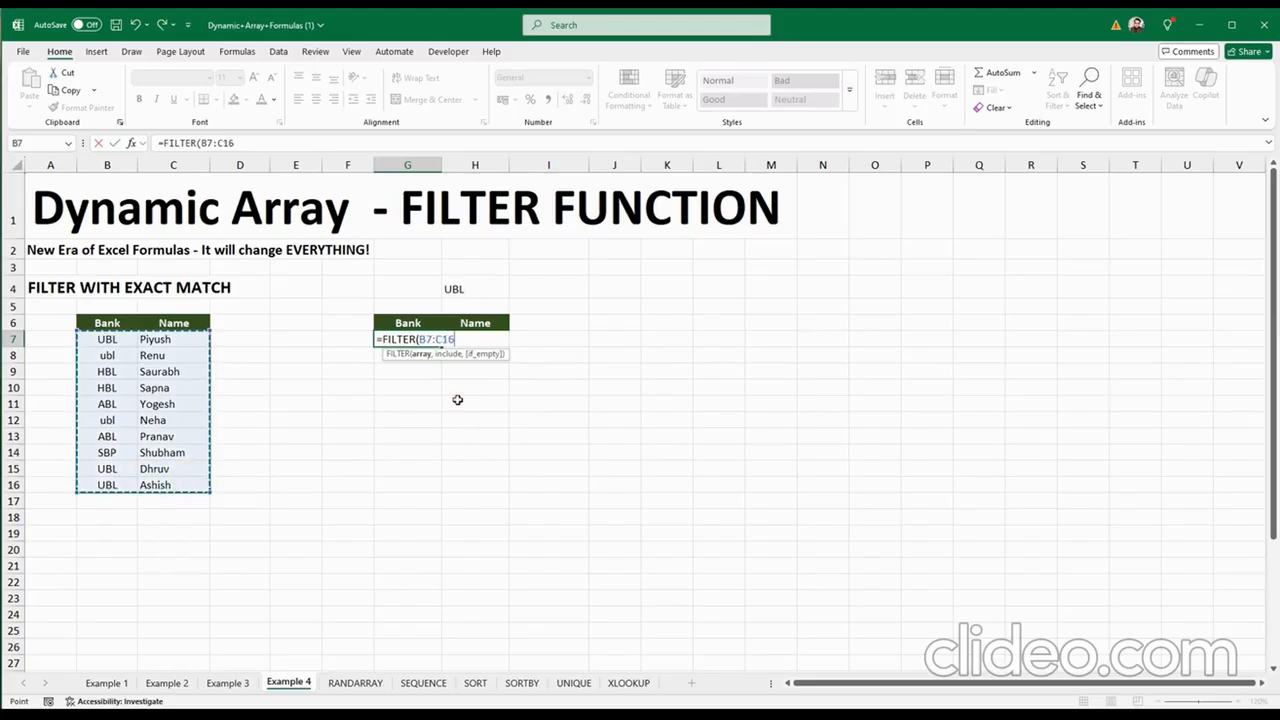
type(",")
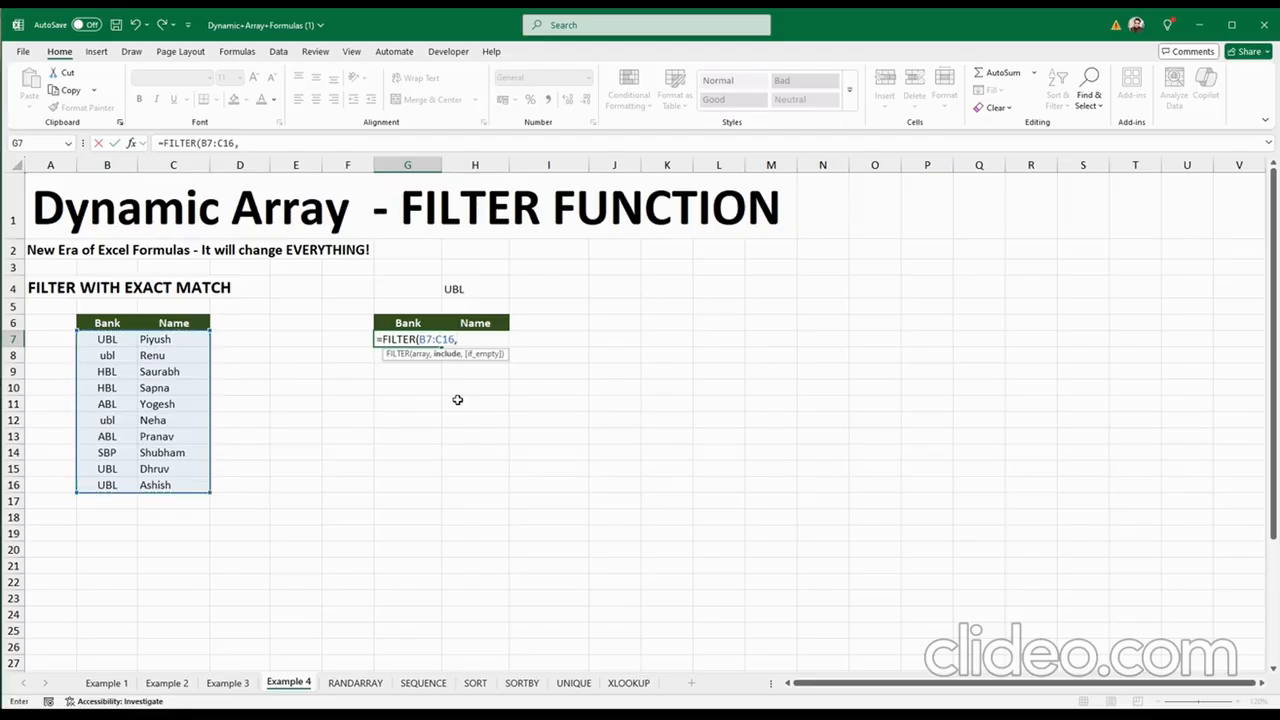
Complete the FILTER formula with EXACT(B7:B16,H4) as its include argument for a case-sensitive bank match
type("exa")
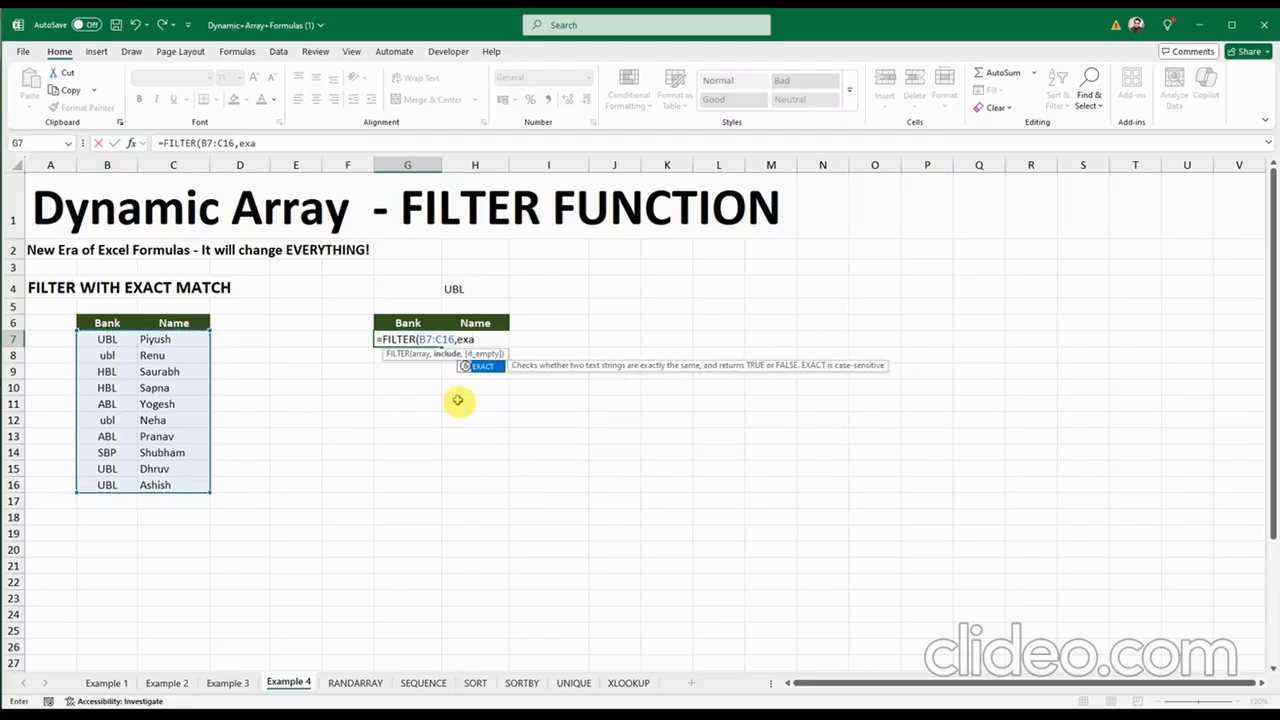
key("Tab")
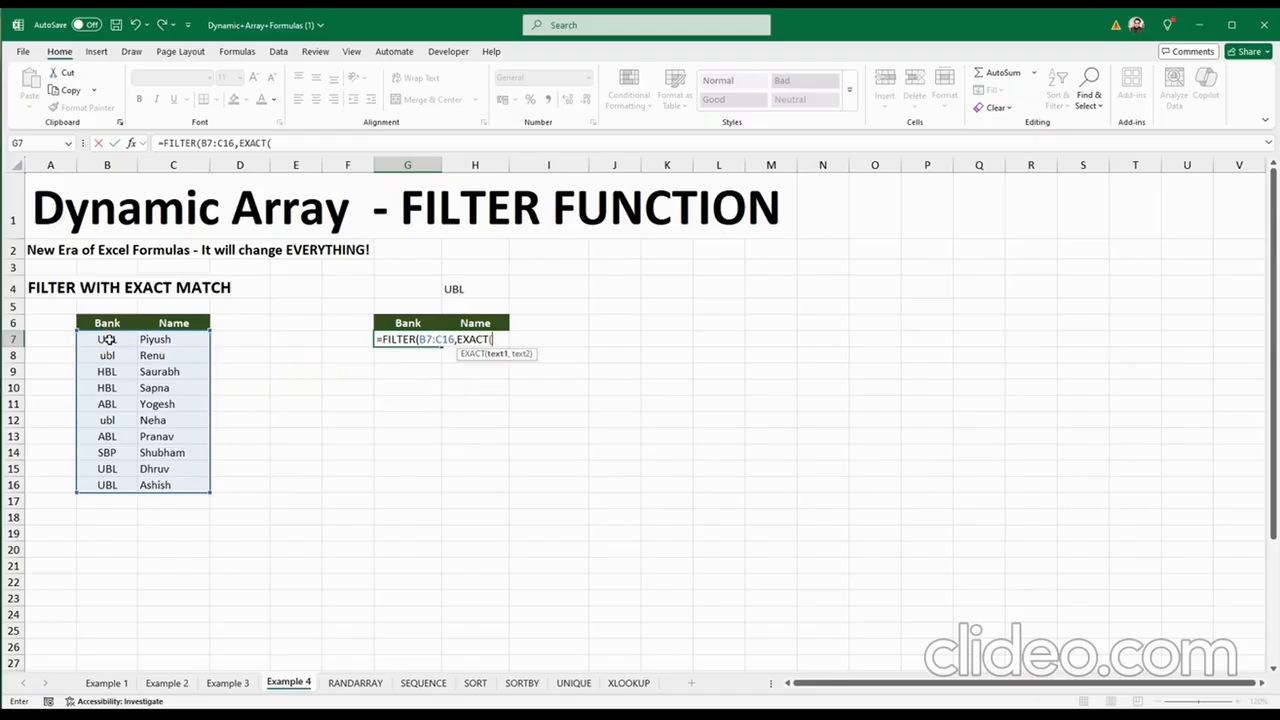
left_click_drag(107, 339, 107, 485)
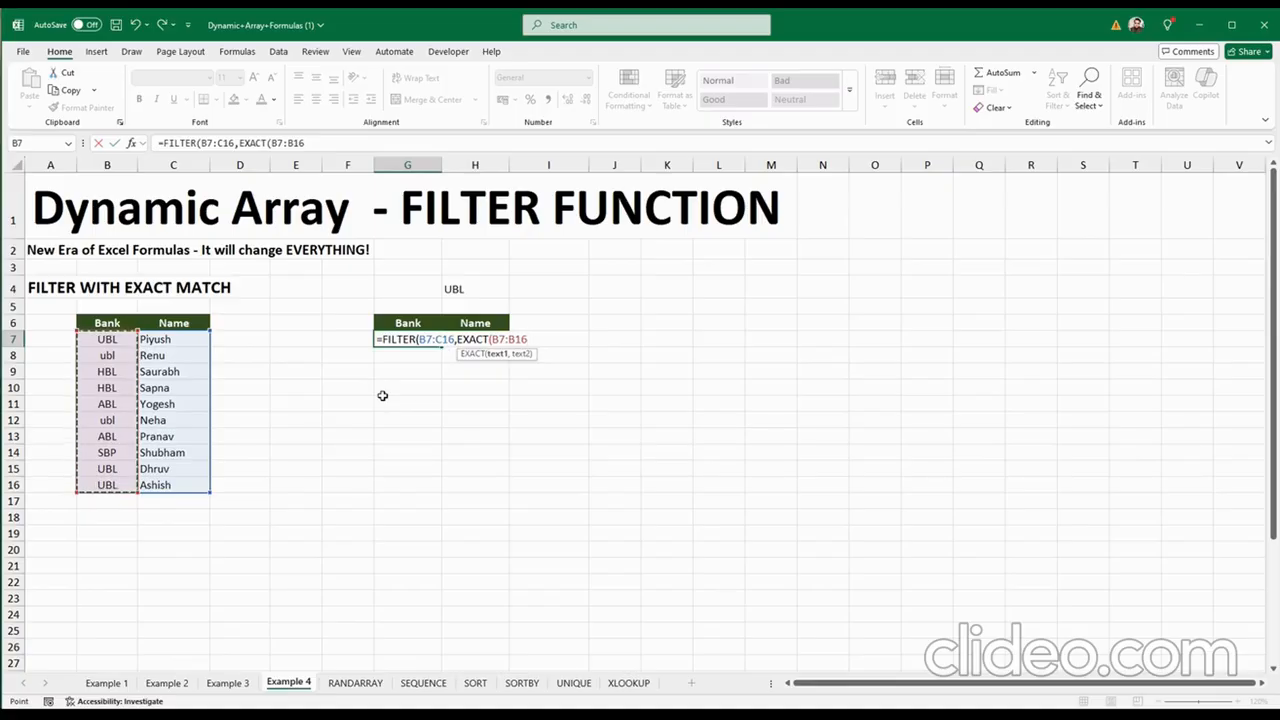
type(",")
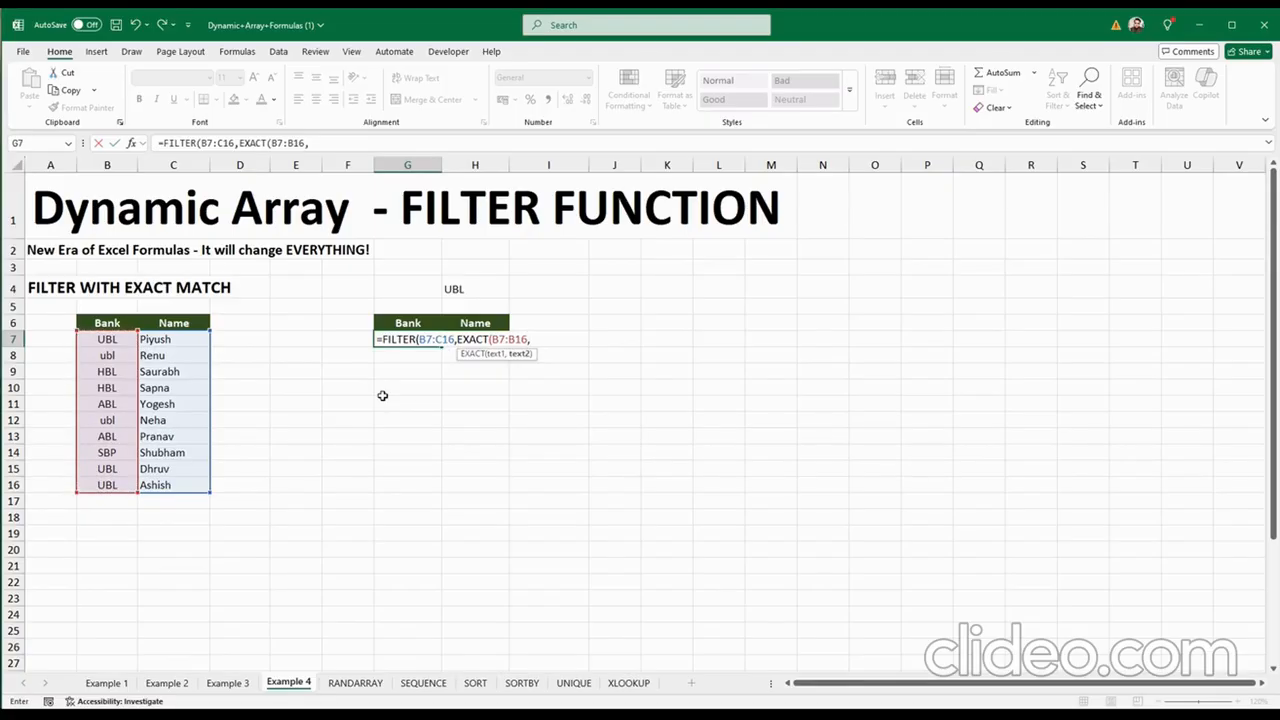
left_click(453, 290)
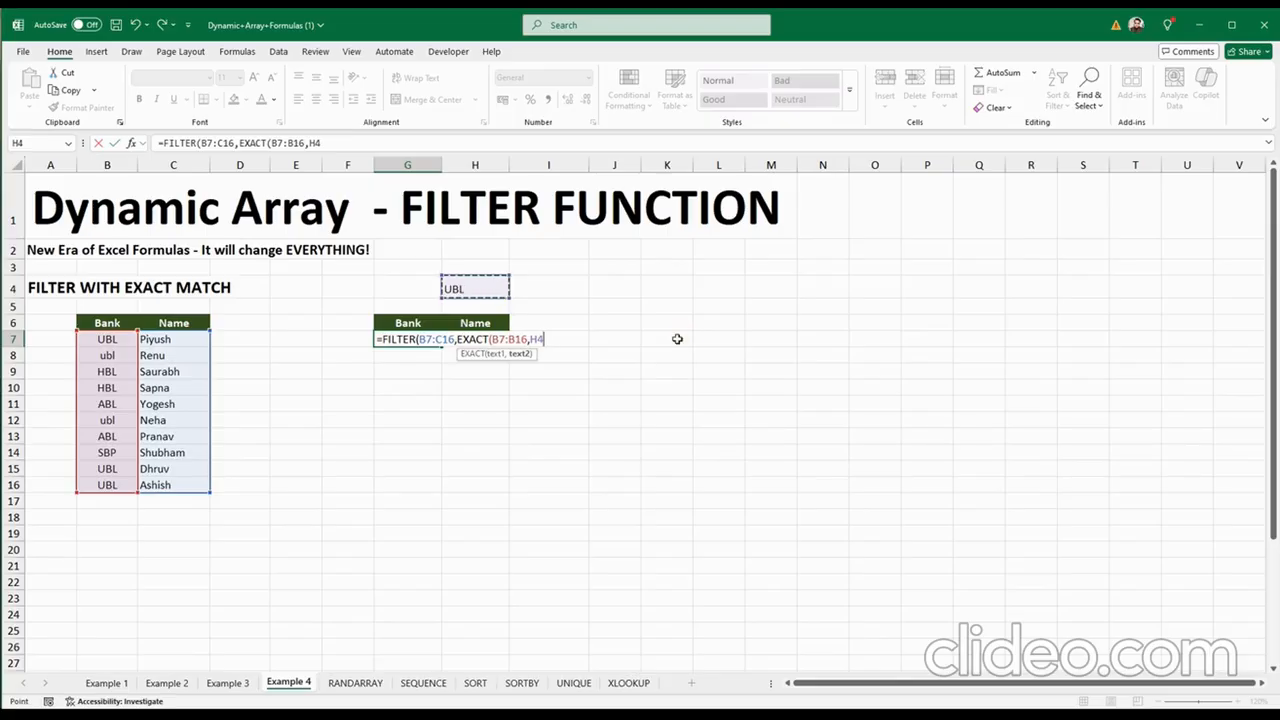
type(")")
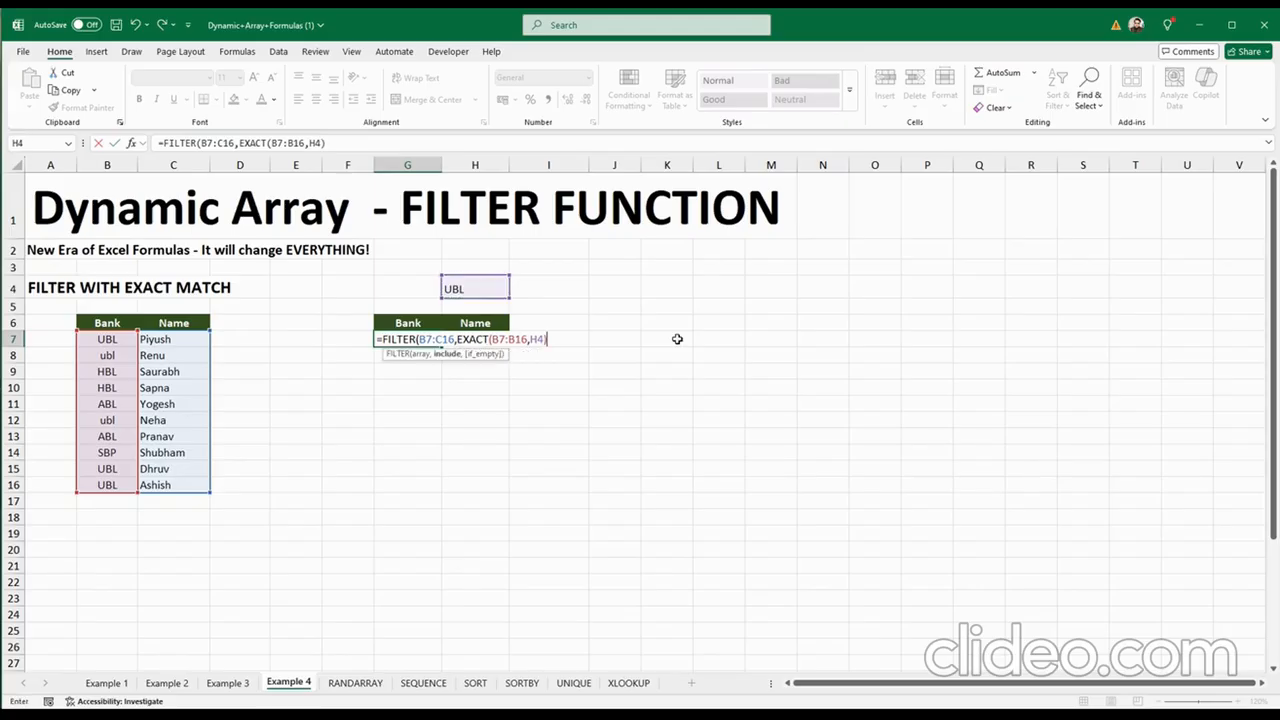
type(")")
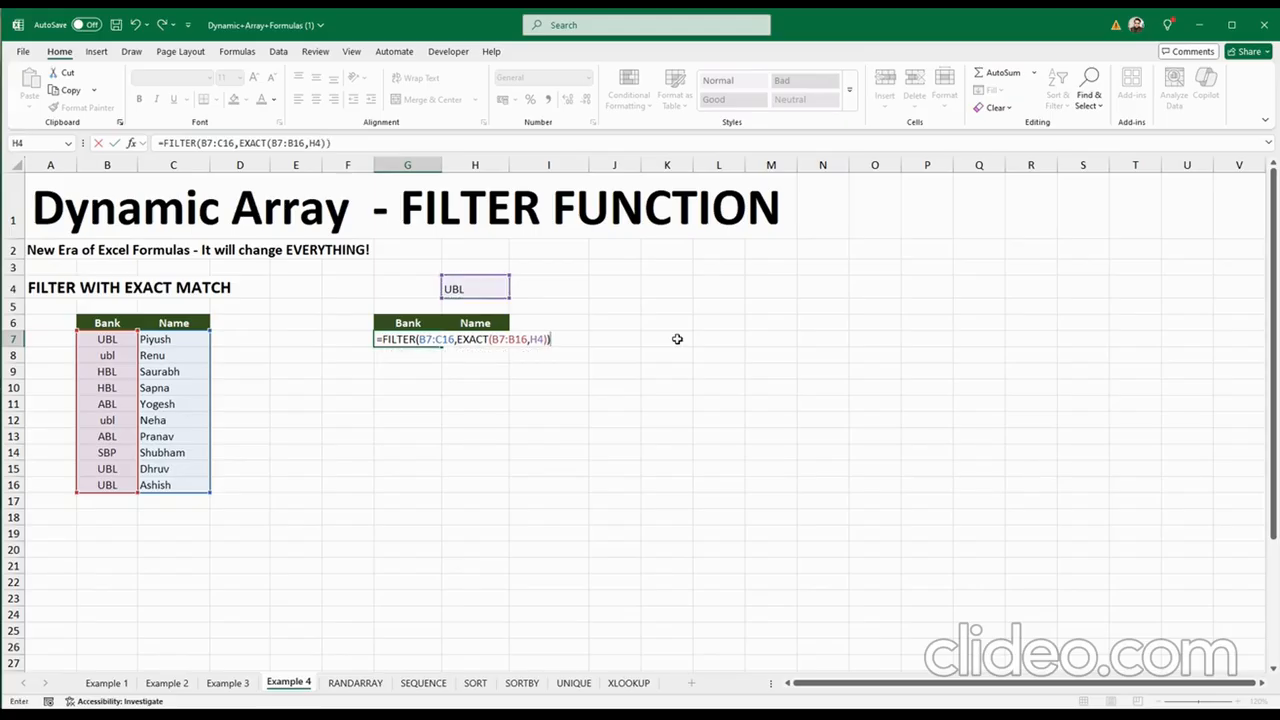
key("Return")
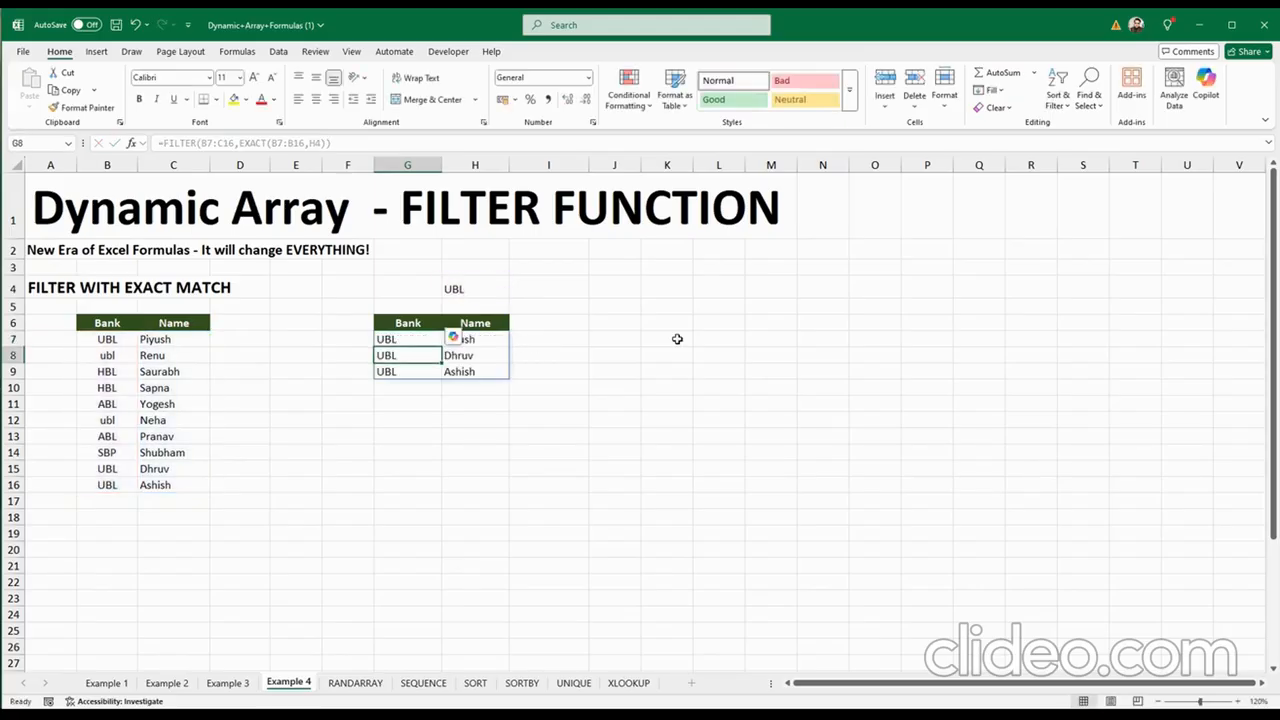
Set the bank criterion in H4 to lowercase ubl and check the filtered names from H7
left_click(485, 288)
type("ubl")
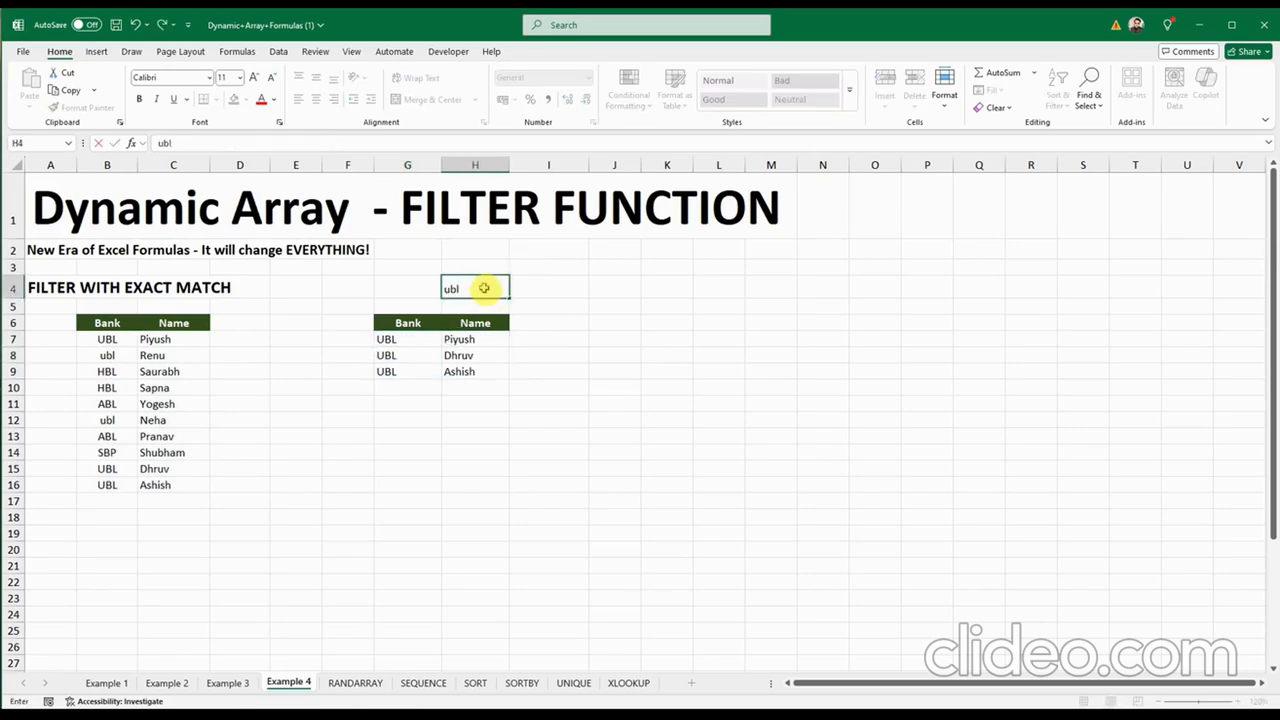
key("Return")
left_click(449, 341)
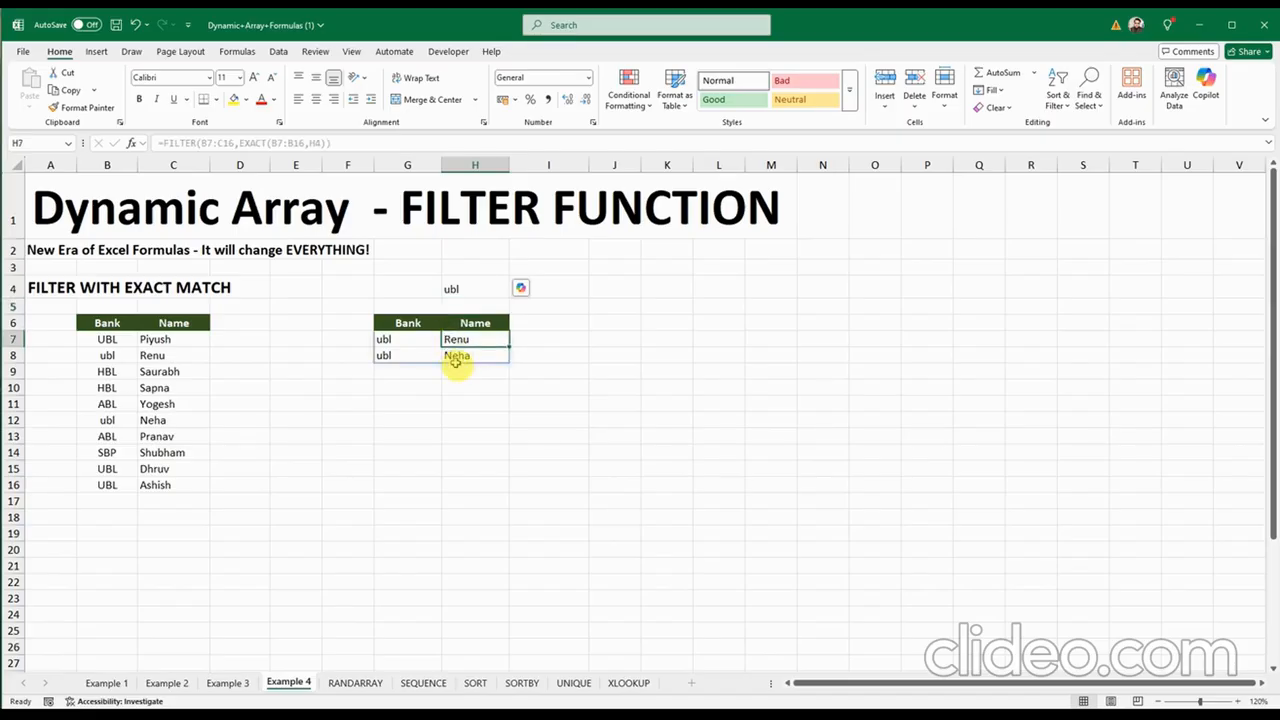
Set the bank criterion in H4 to uppercase UBL and check the filtered banks and names from G7
left_click(451, 357)
left_click(413, 343)
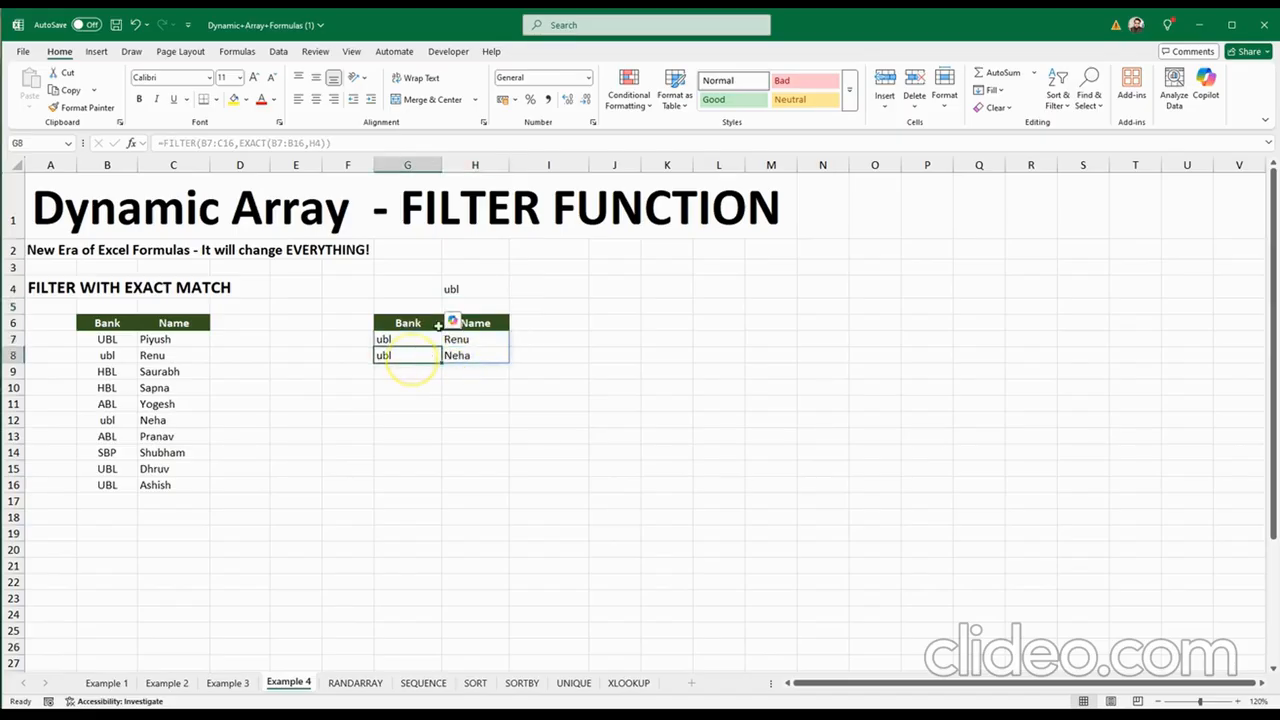
left_click(465, 290)
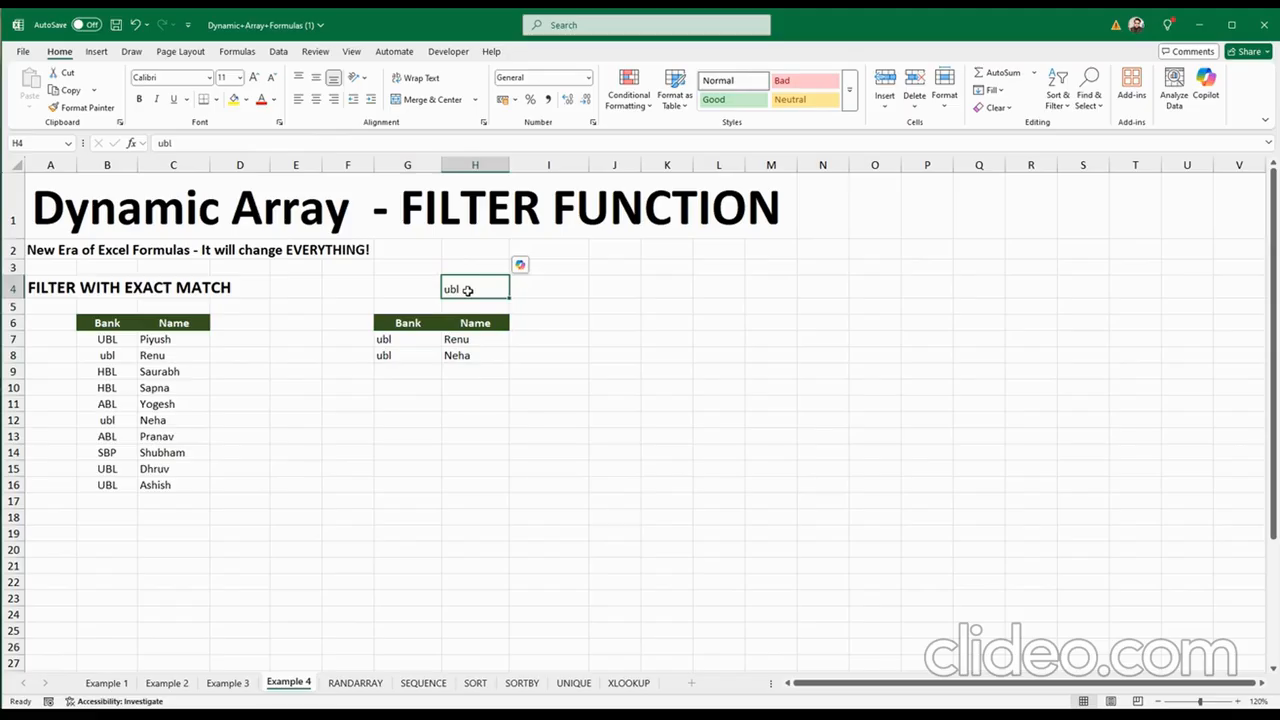
type("UBL")
key("Return")
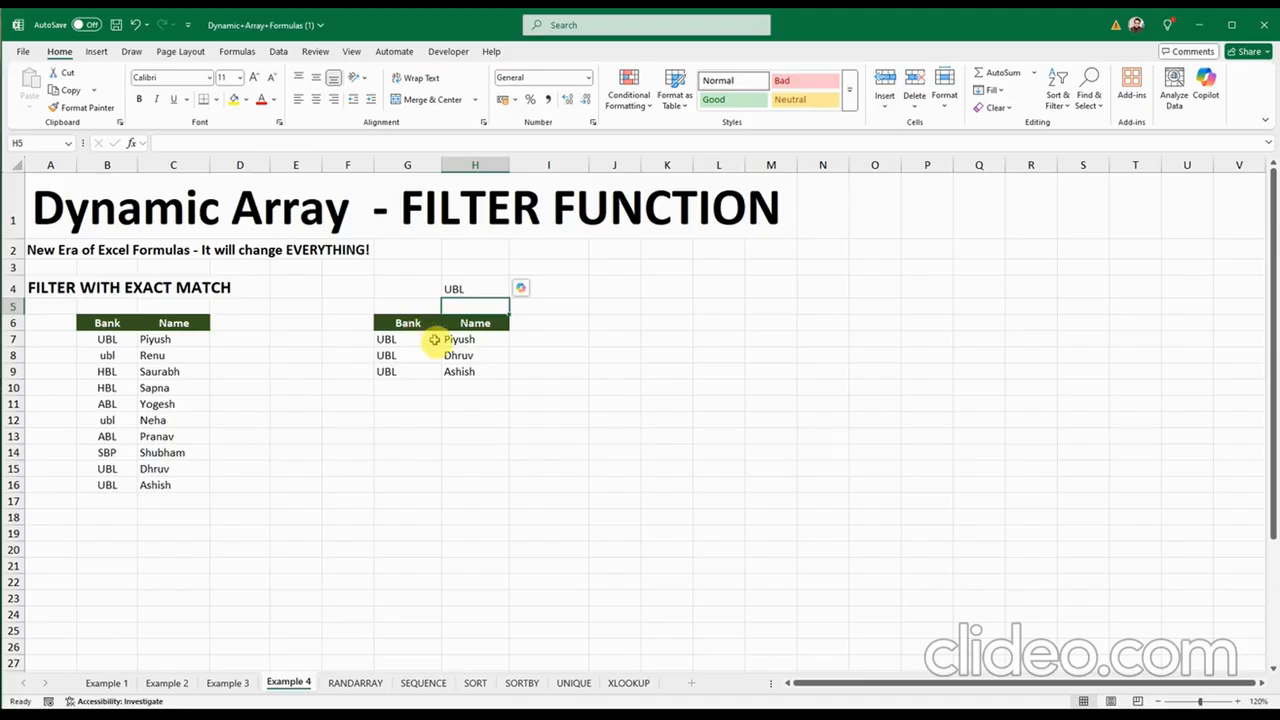
left_click_drag(448, 340, 457, 371)
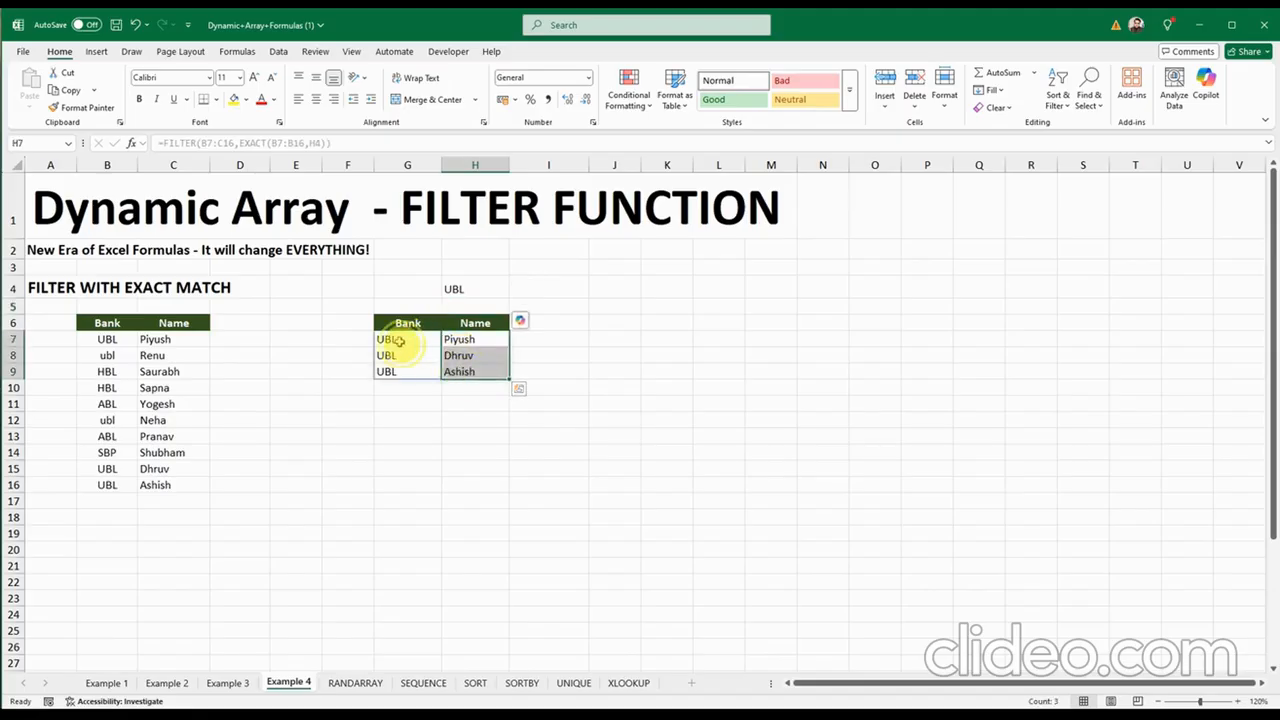
left_click(399, 340)
left_click(585, 418)
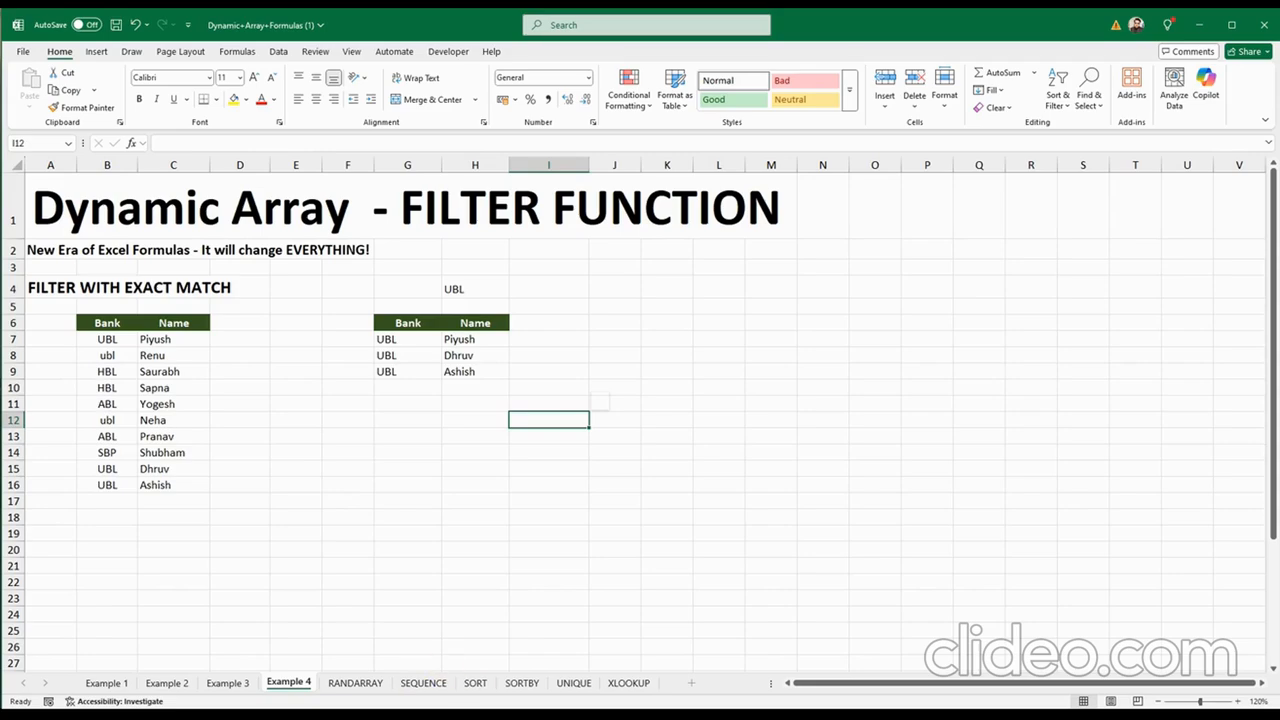
Switch to the PowerPoint presentation and show slide 6 on the Excel RANDARRAY function
left_click(380, 656)
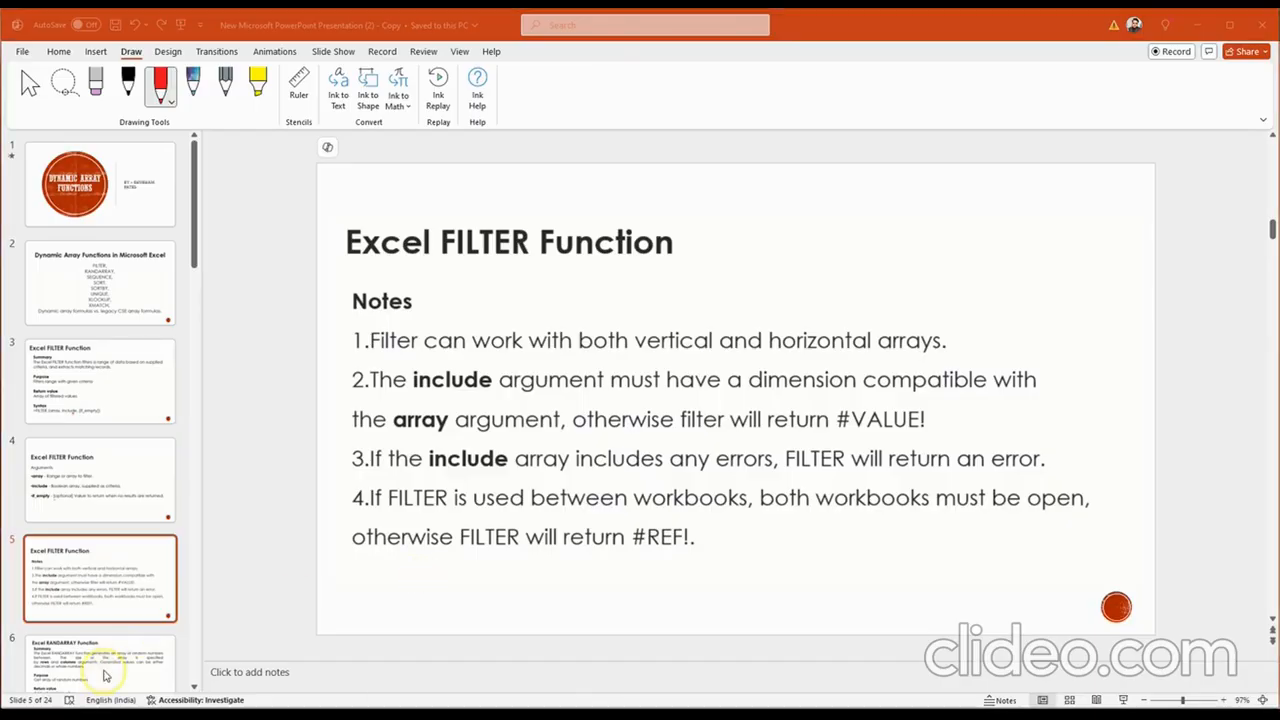
left_click(160, 648)
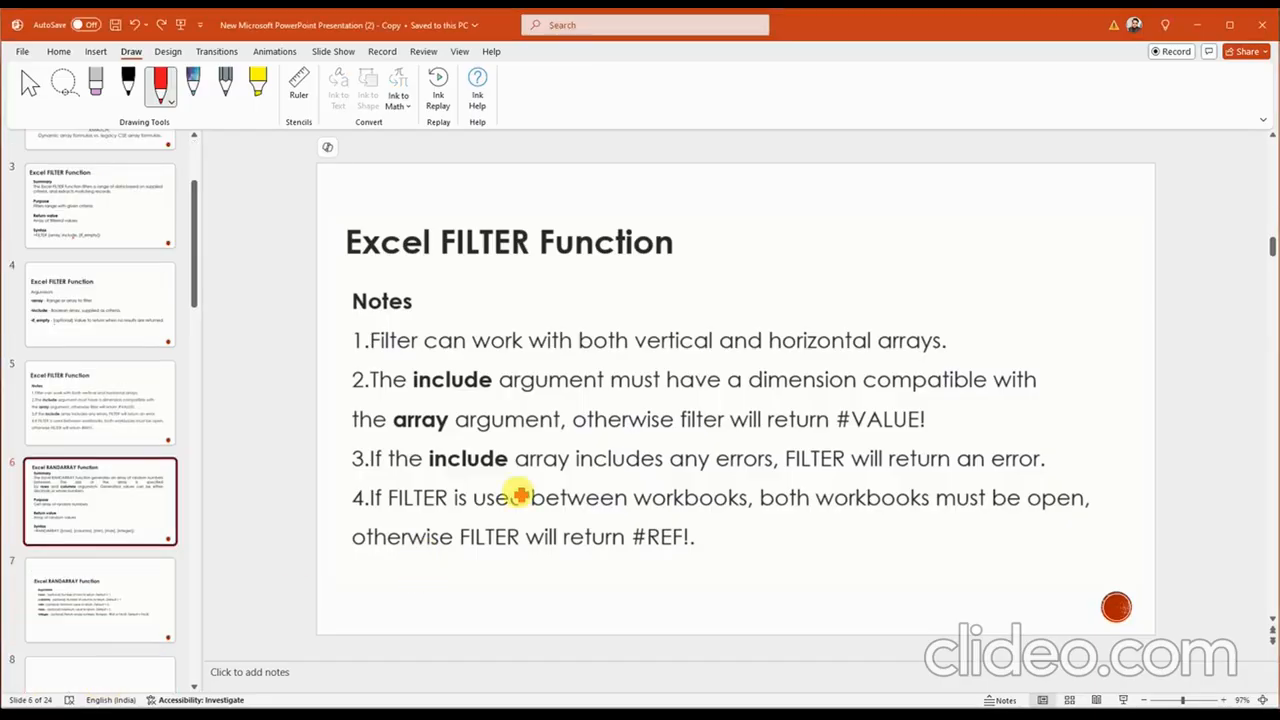
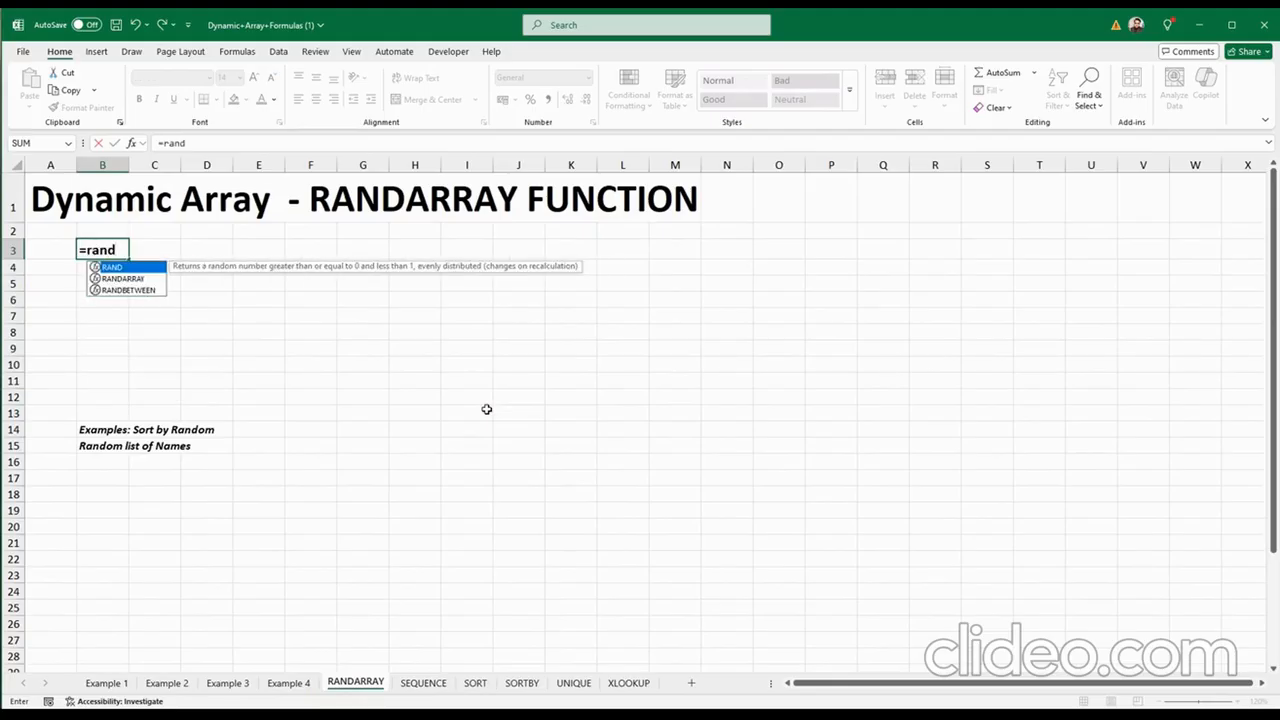
Enter a RANDARRAY formula without arguments in B3 of the RANDARRAY sheet
key("Down")
key("Tab")
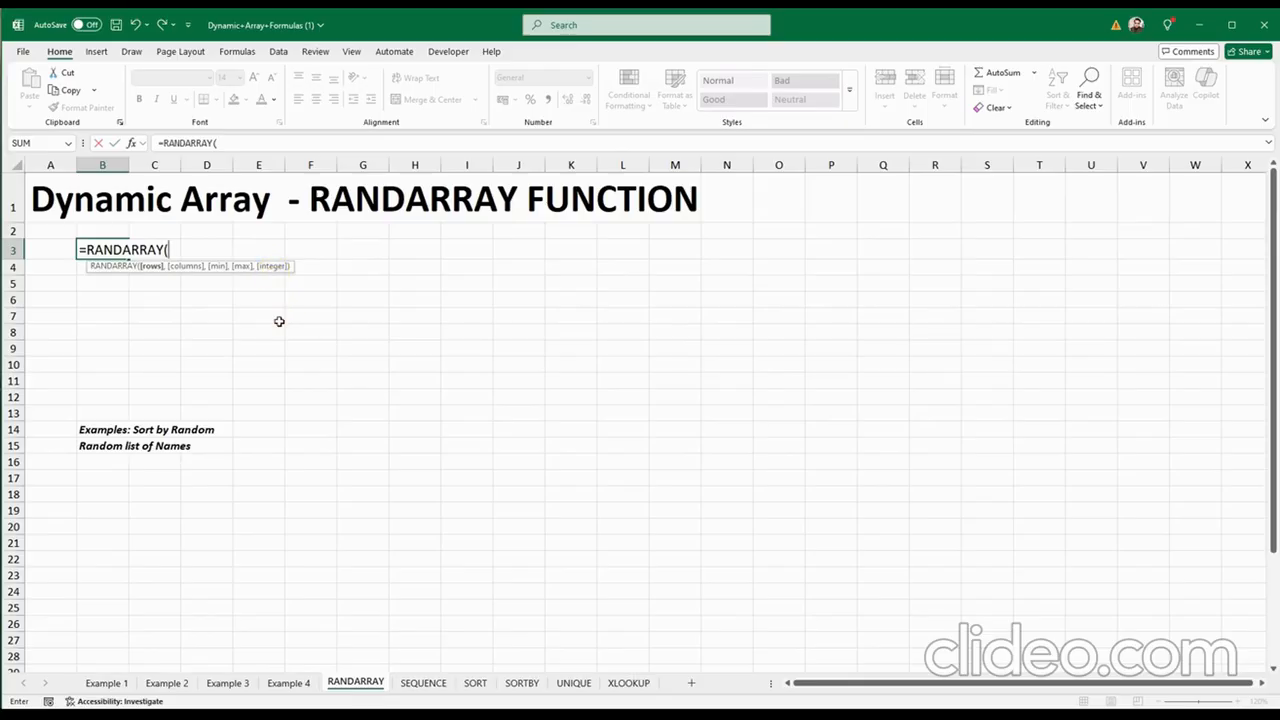
type(")")
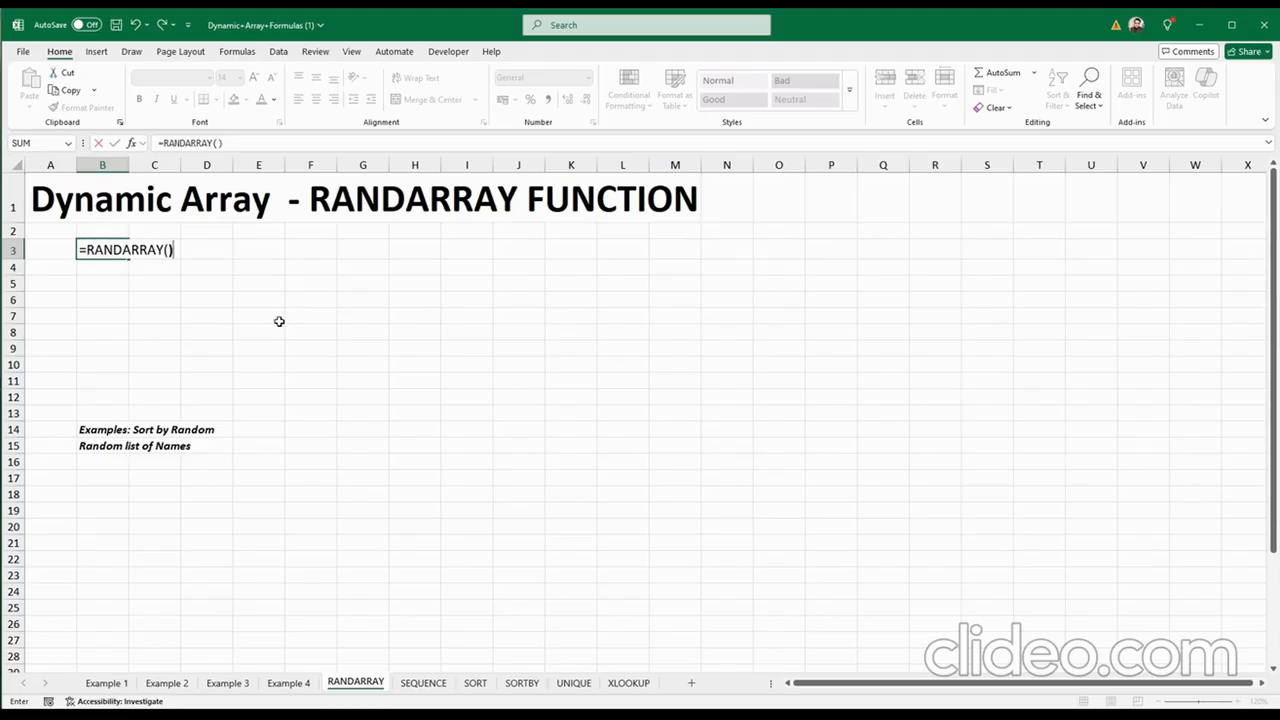
key("Return")
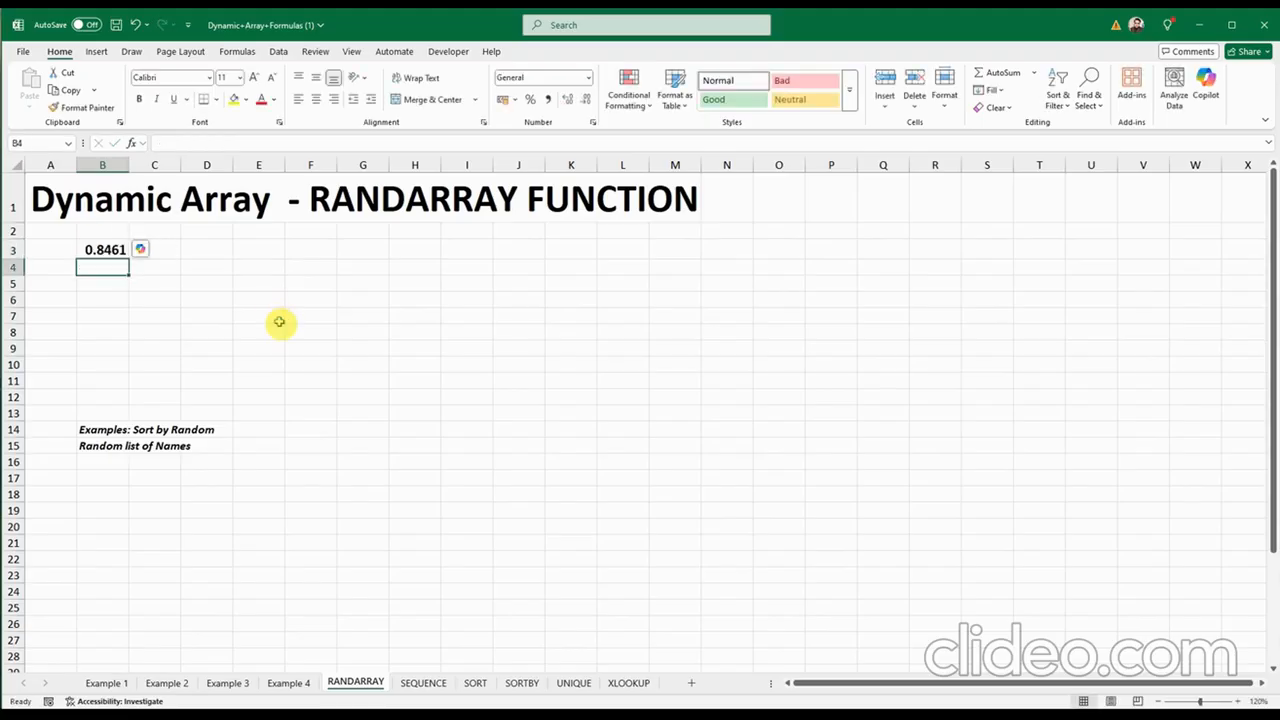
Recalculate the sheet repeatedly to watch the random number in B3 refresh
left_click(121, 267)
left_click(118, 250)
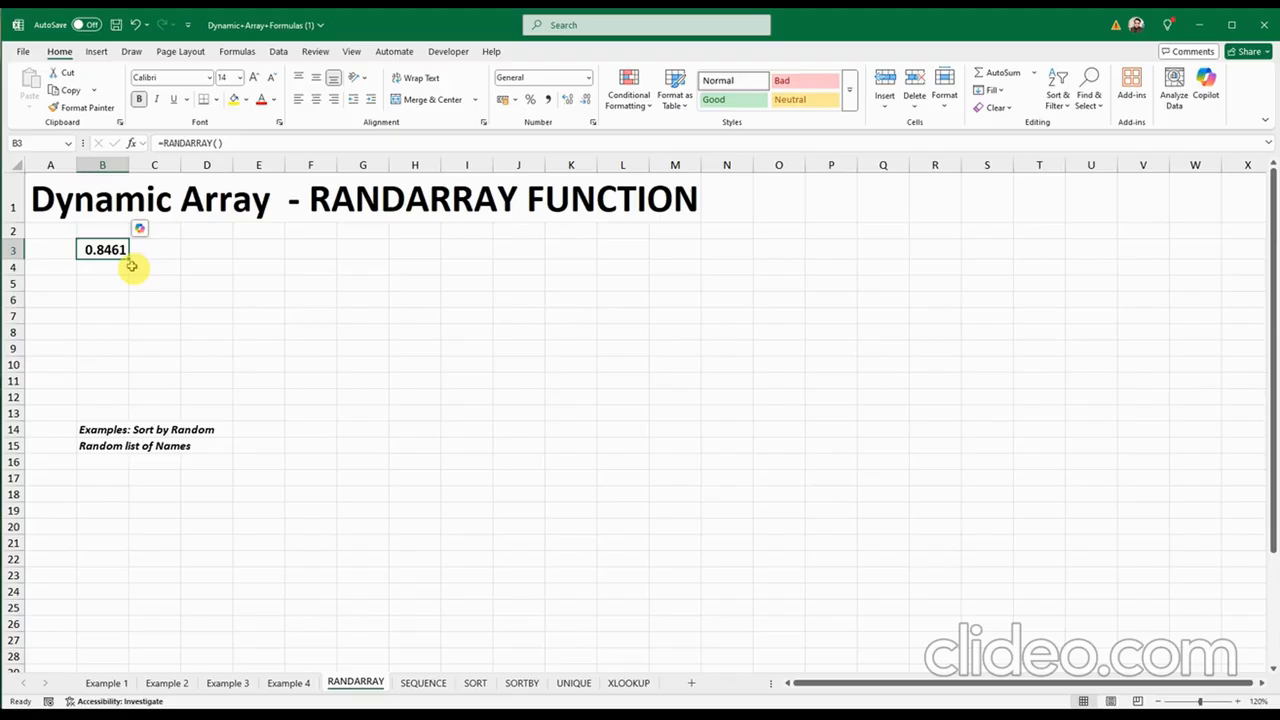
key("F9")
key("F9")
key("F9")
key("F9")
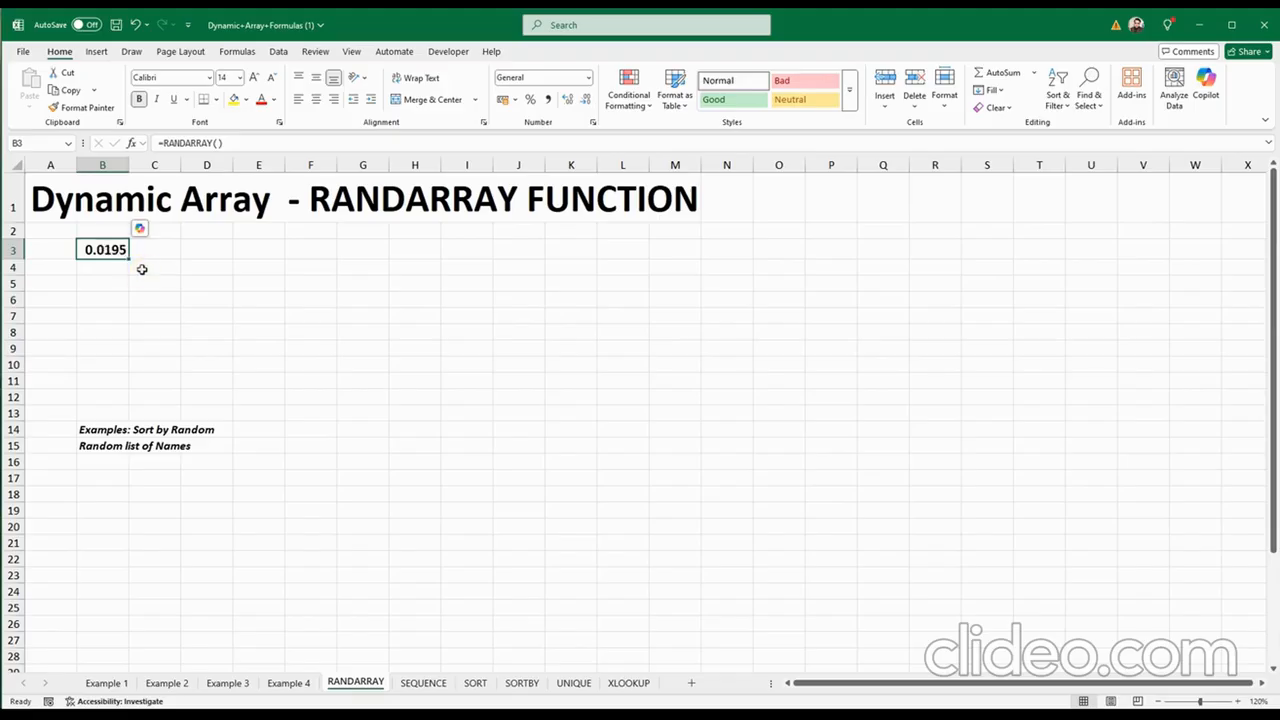
key("F9")
key("F9")
left_click(151, 237)
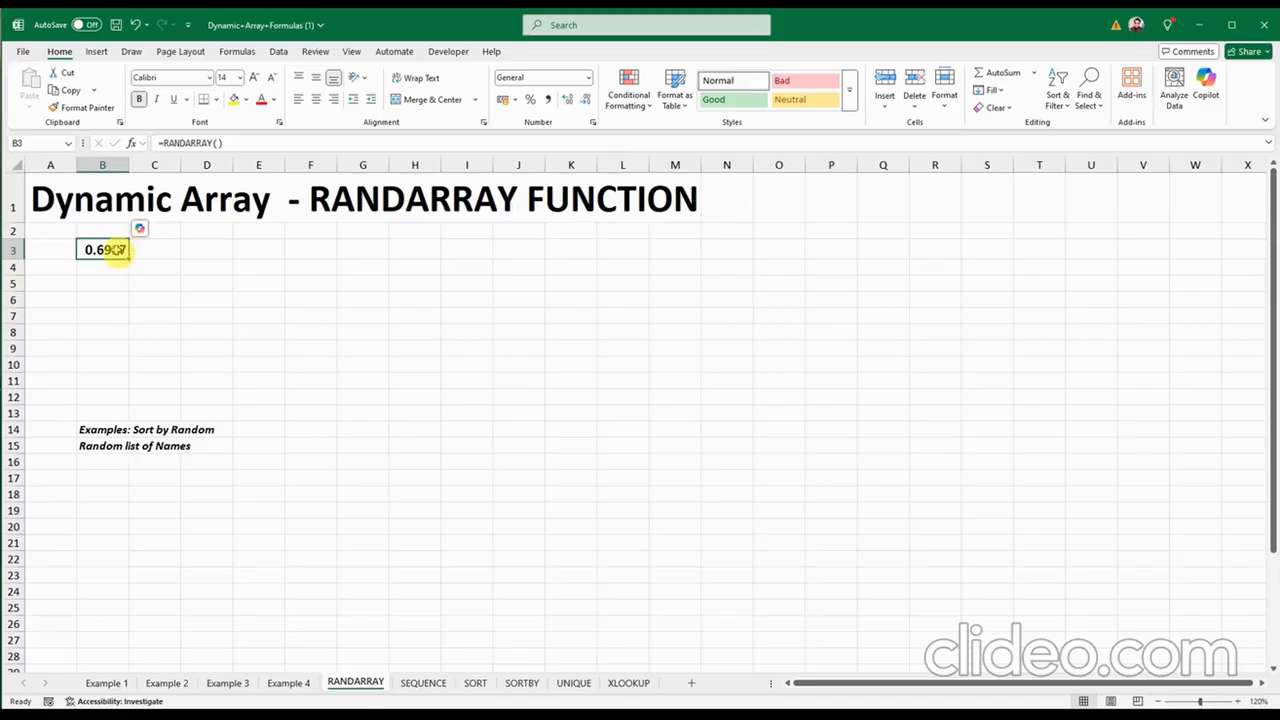
Edit the RANDARRAY formula in B3 to give it 5 rows and 3 columns
double_click(115, 250)
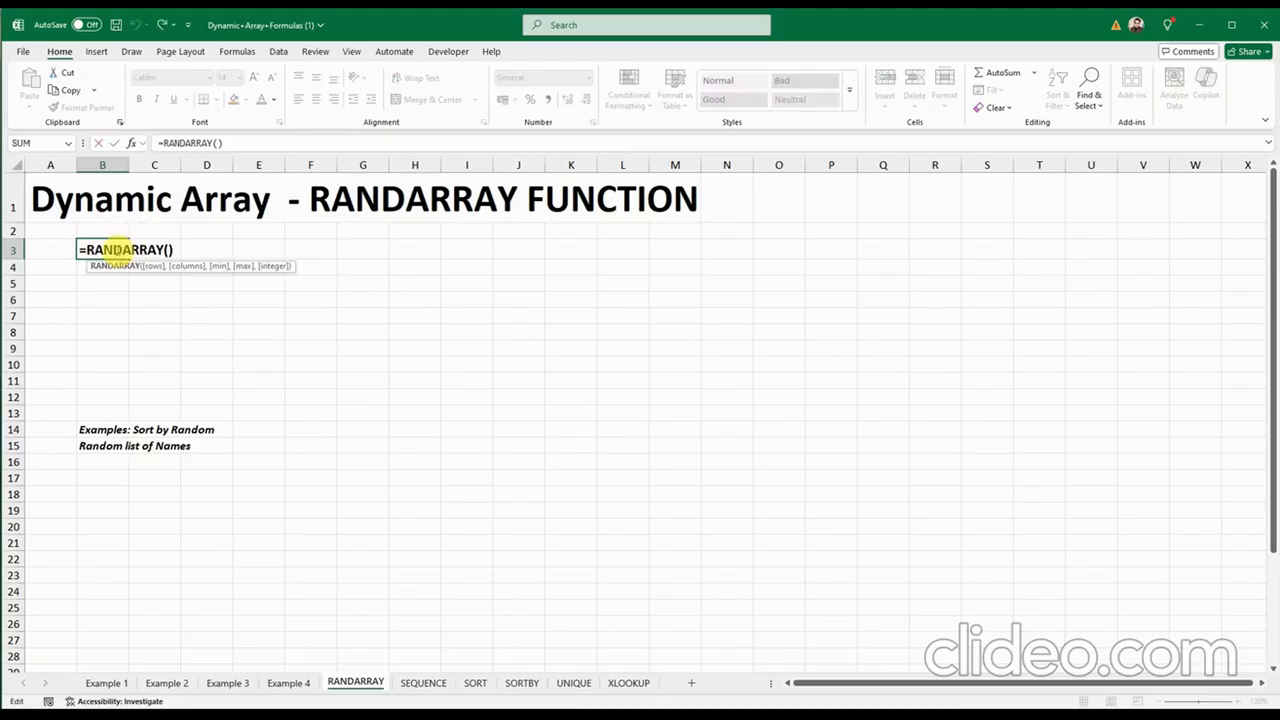
left_click(168, 250)
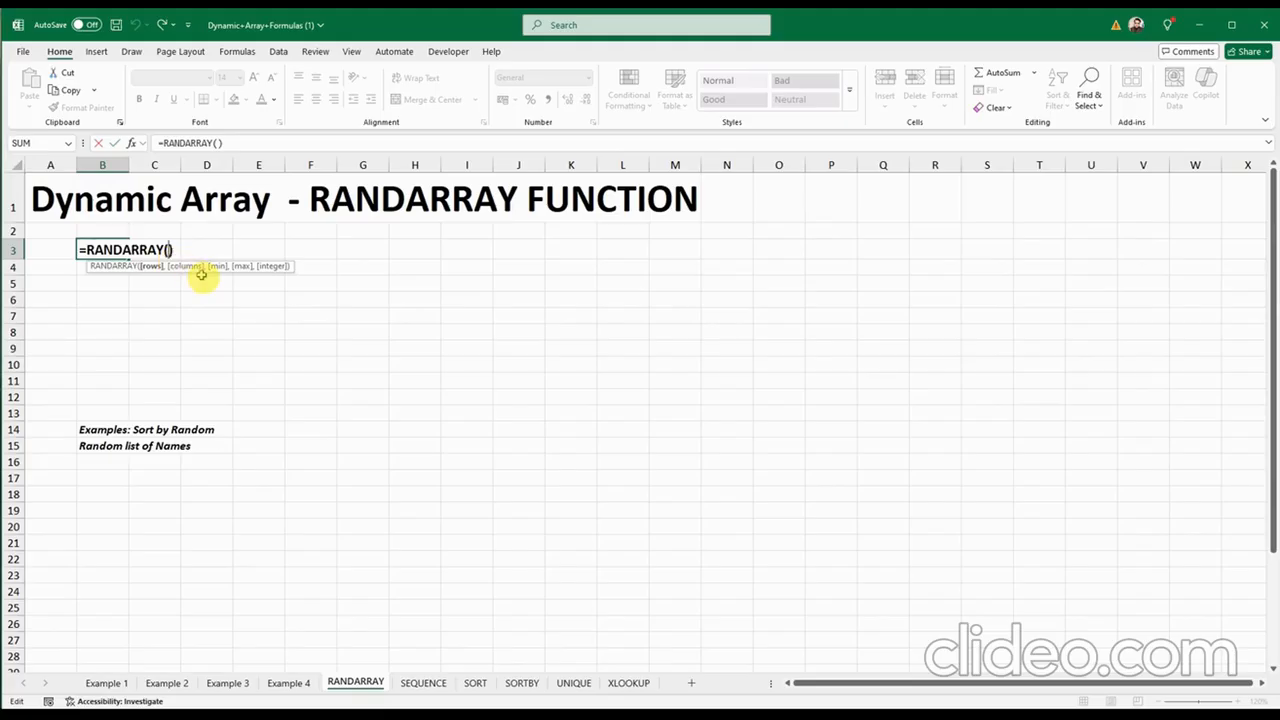
left_click(201, 274)
left_click(184, 270)
type("5,")
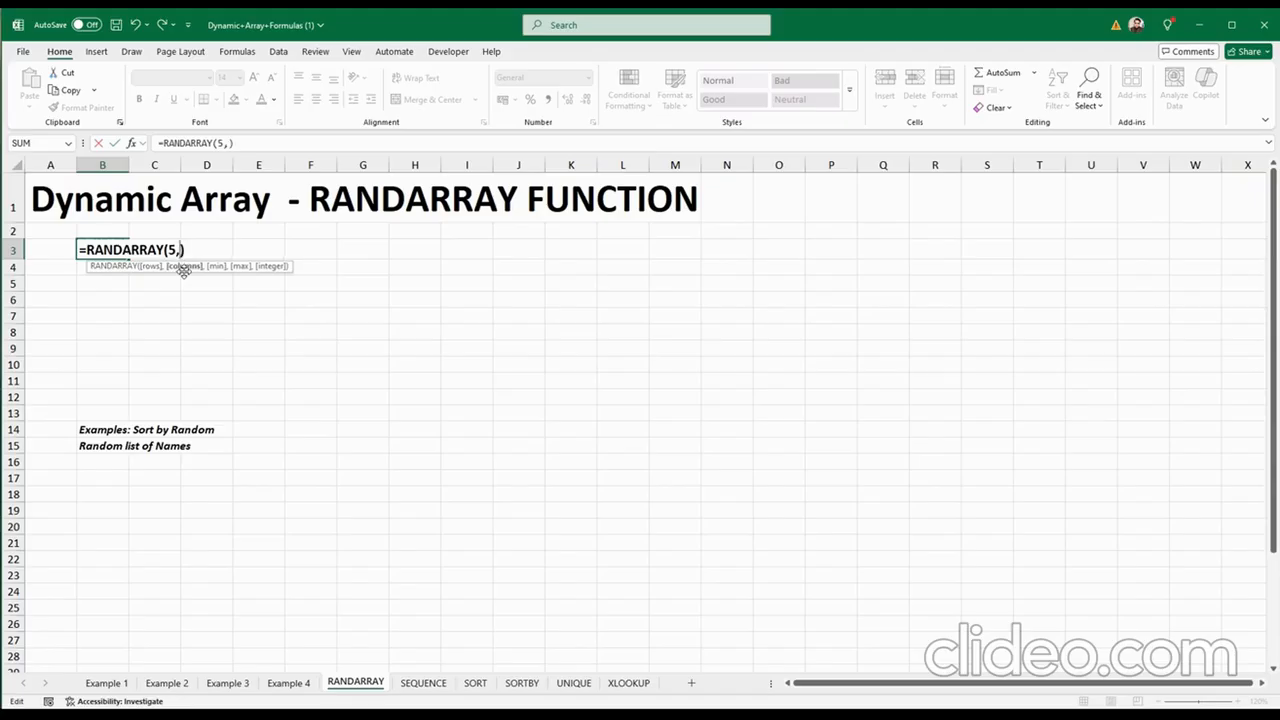
type("3")
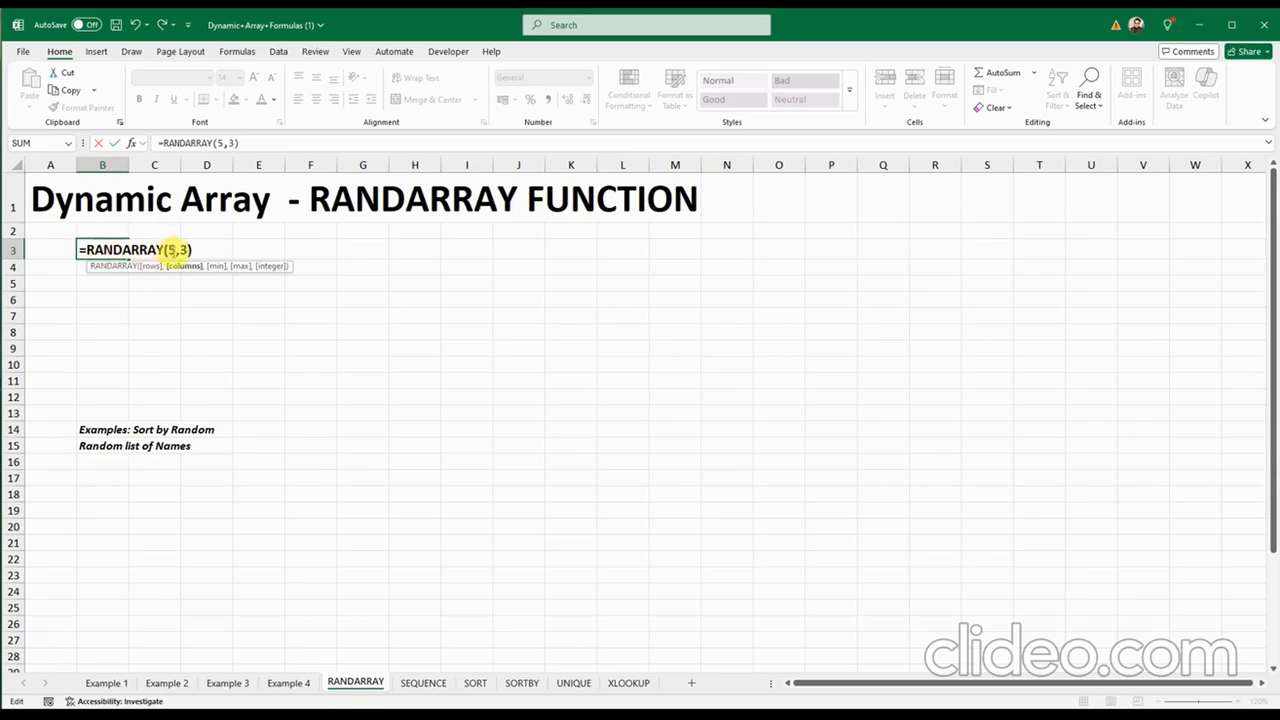
left_click(172, 249)
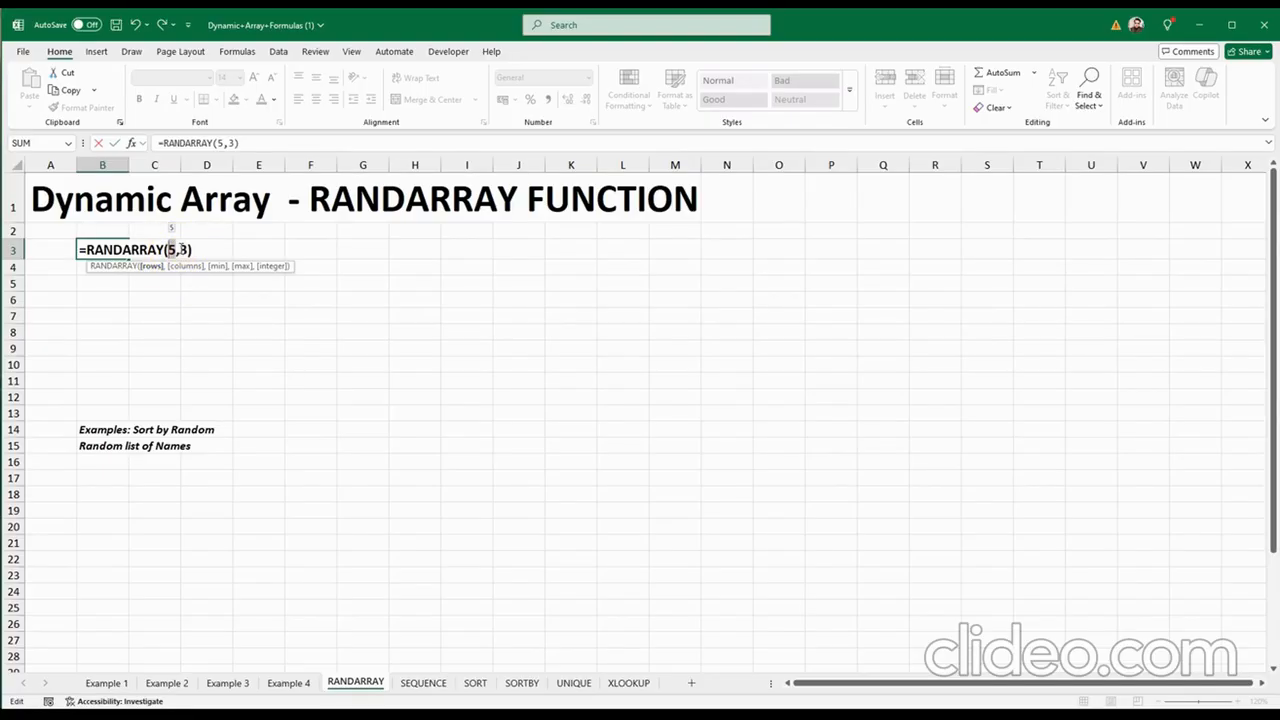
left_click(182, 249)
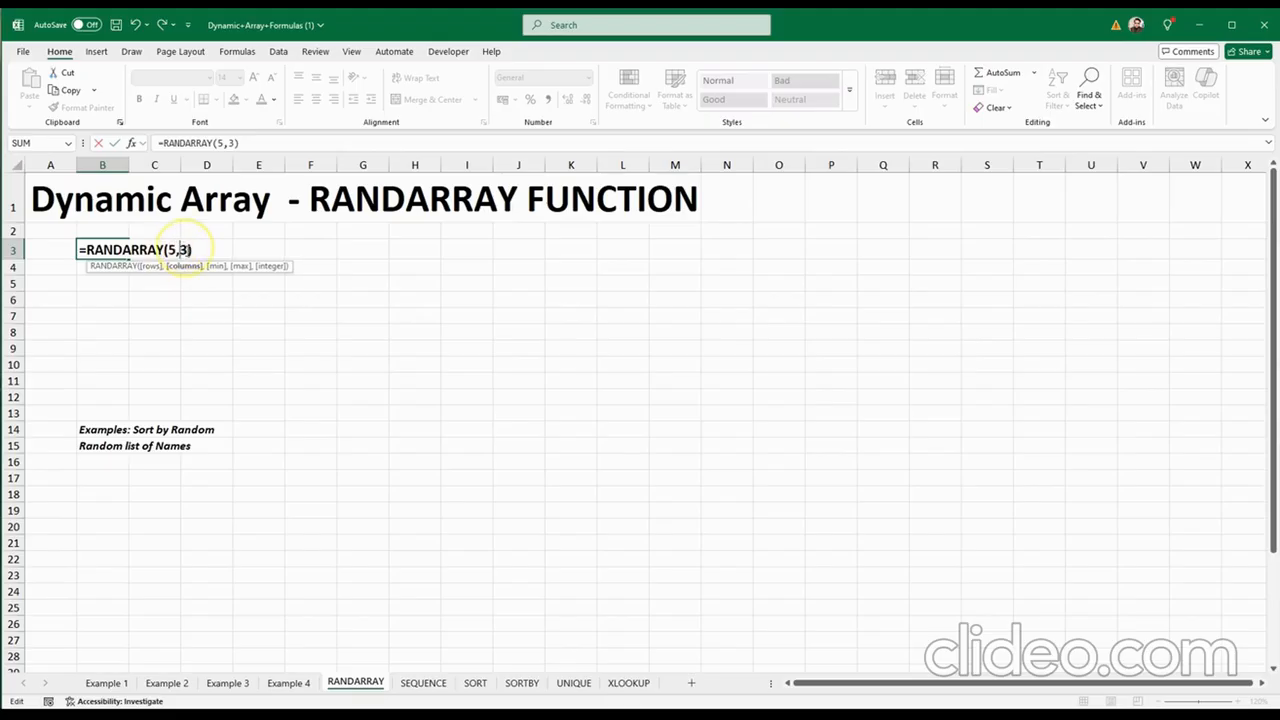
Complete the RANDARRAY formula with minimum 5, maximum 25 and FALSE for decimal numbers
type(",")
type("5")
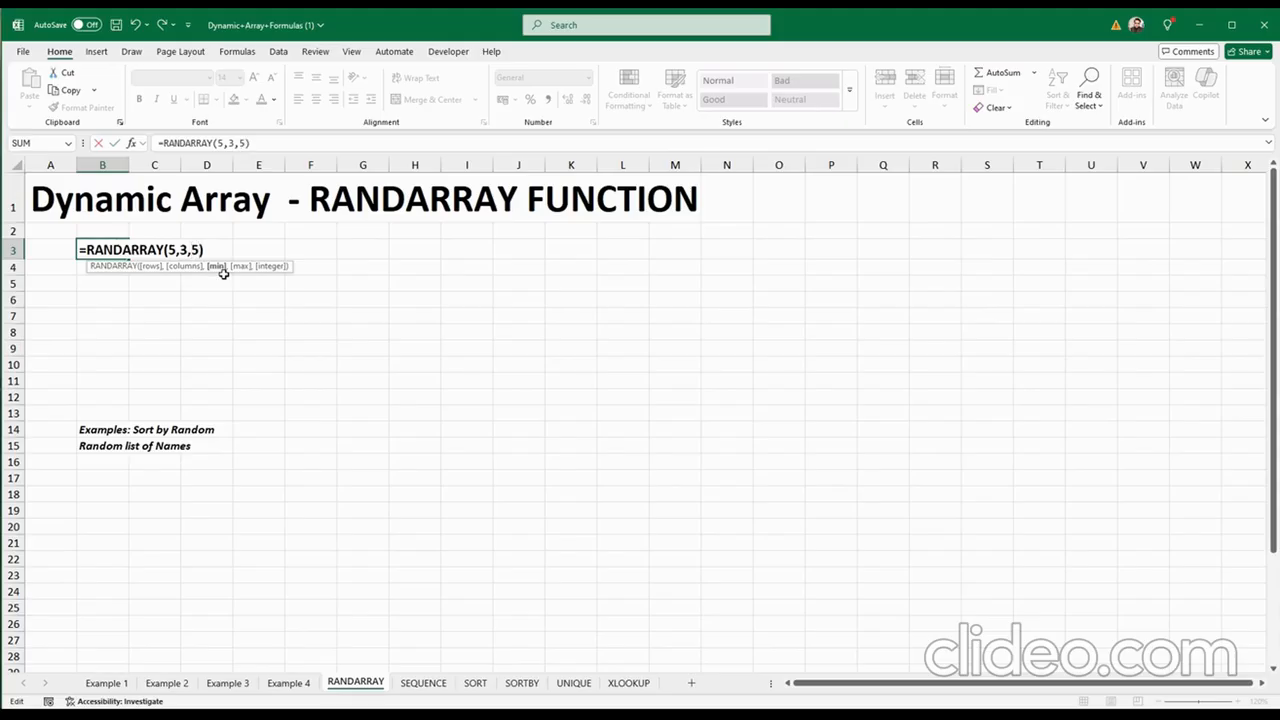
type(",")
type("25")
type(",")
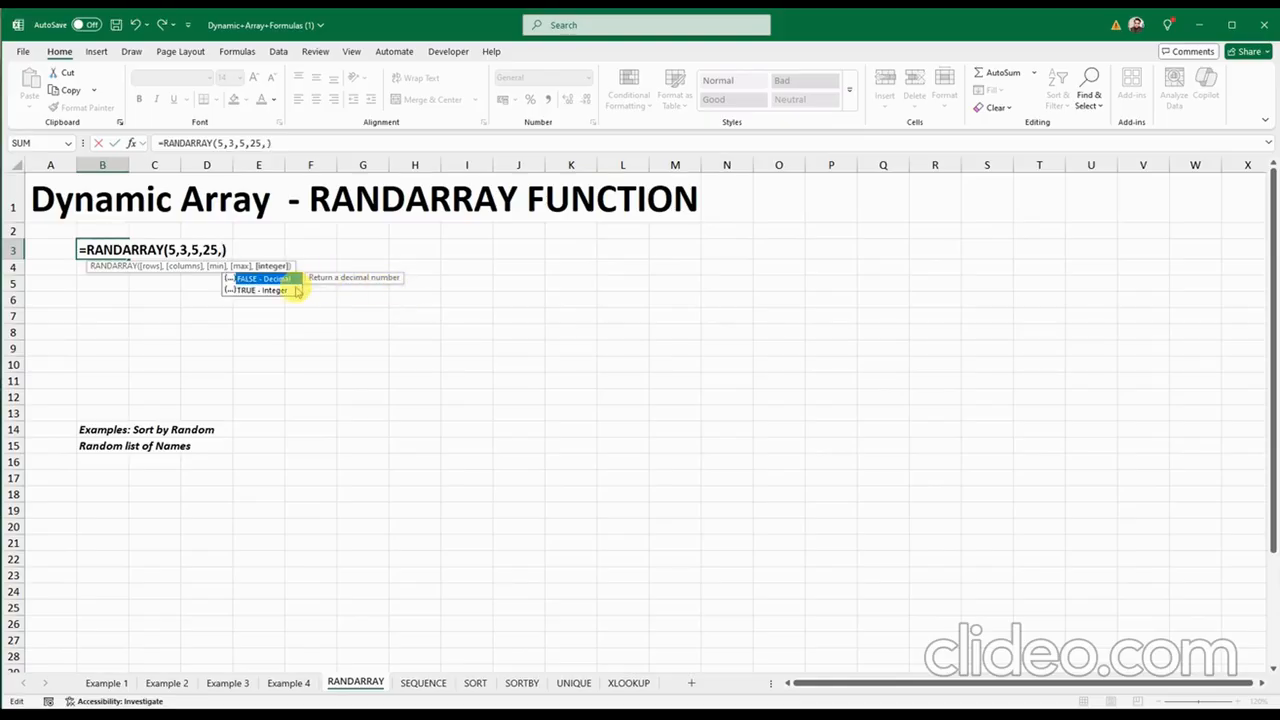
key("Down")
key("Up")
key("Tab")
key("Return")
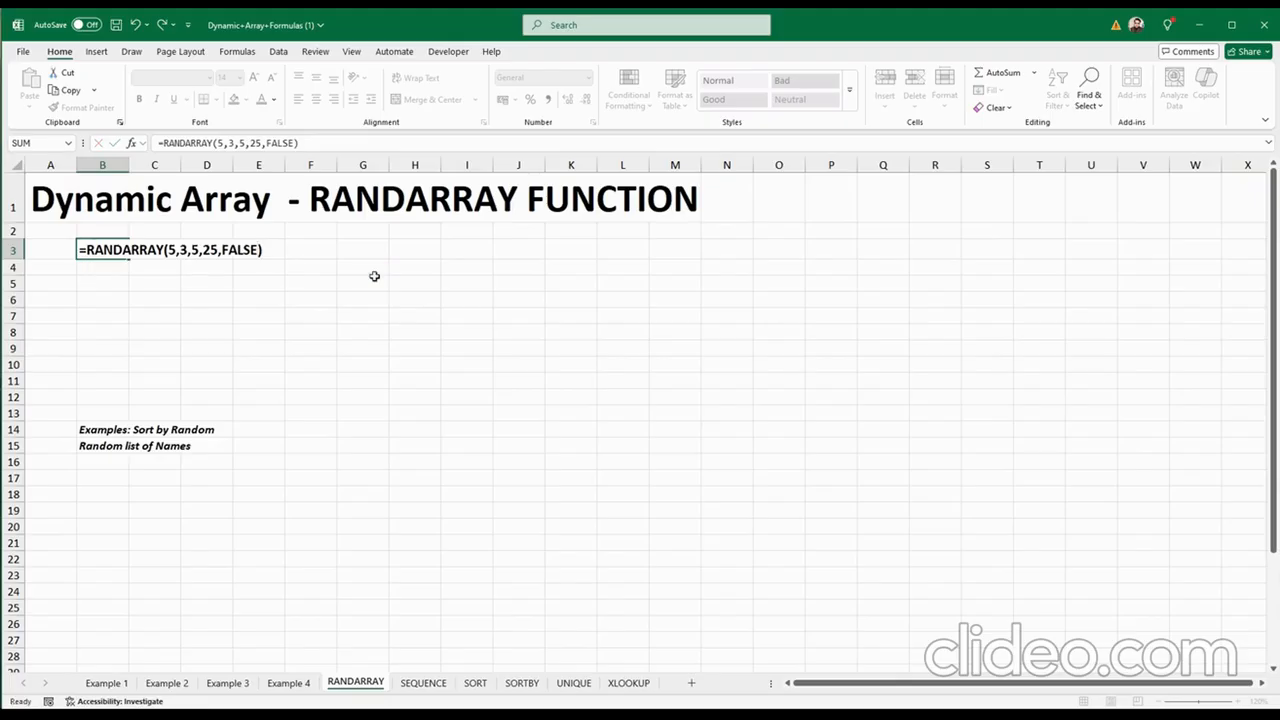
left_click(296, 330)
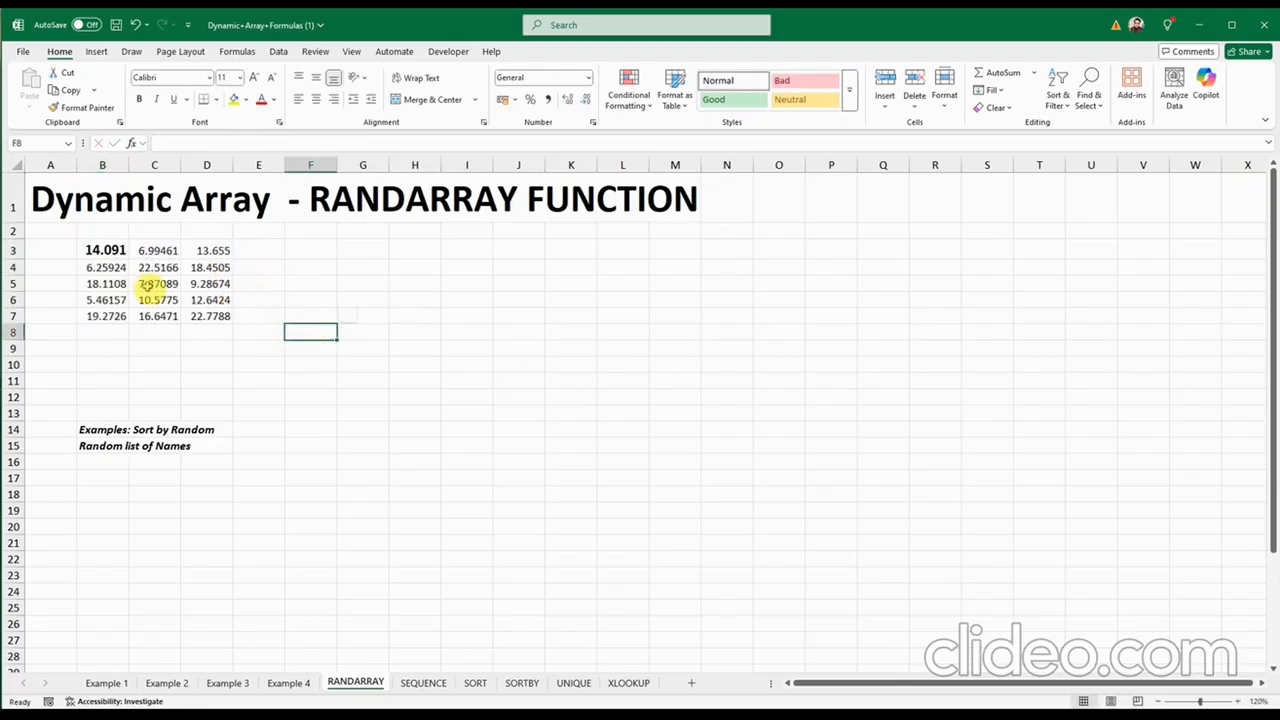
Change the integer argument of the RANDARRAY formula in B3 to TRUE for whole numbers
left_click(1238, 701)
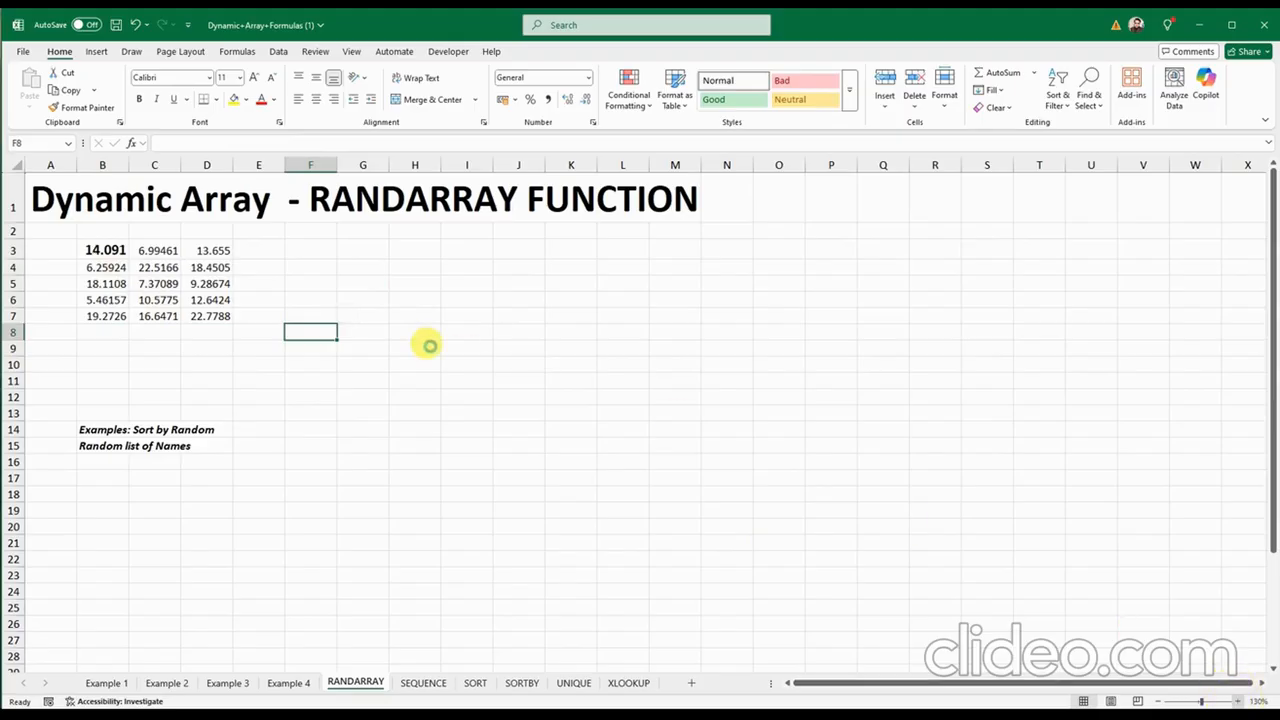
scroll(430, 345, "up", 2)
scroll(311, 317, "up", 1)
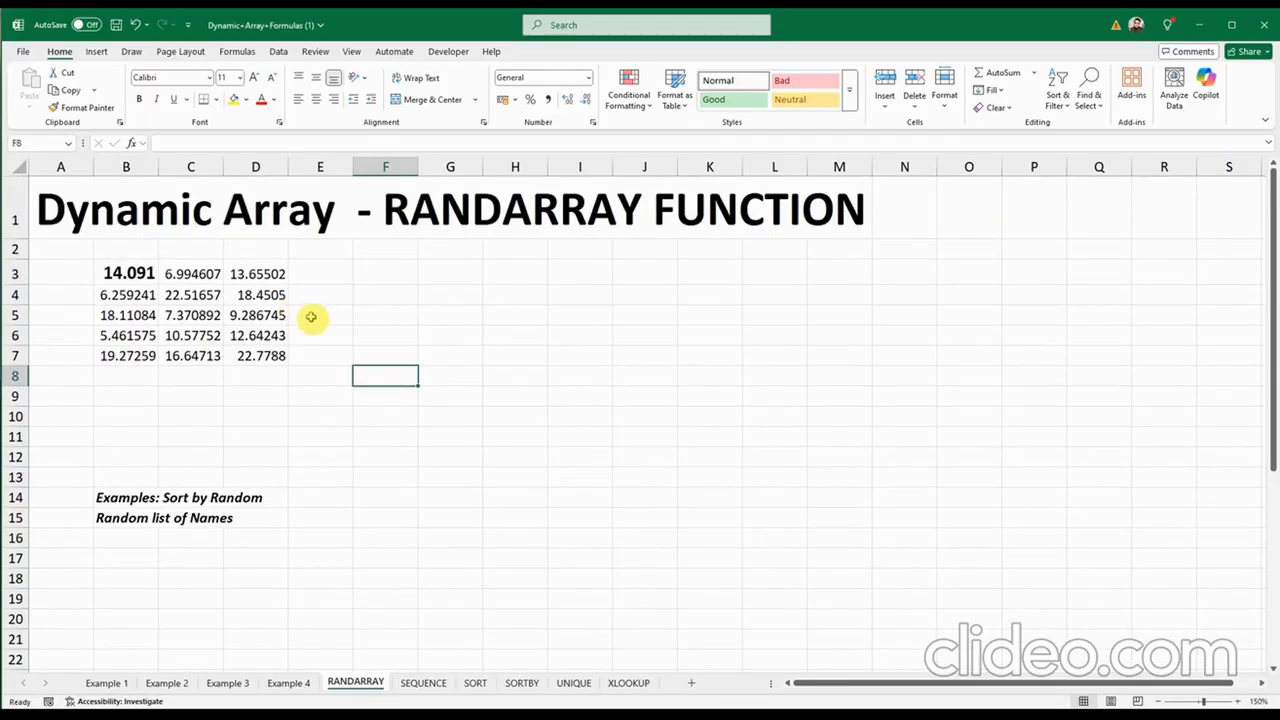
left_click(191, 273)
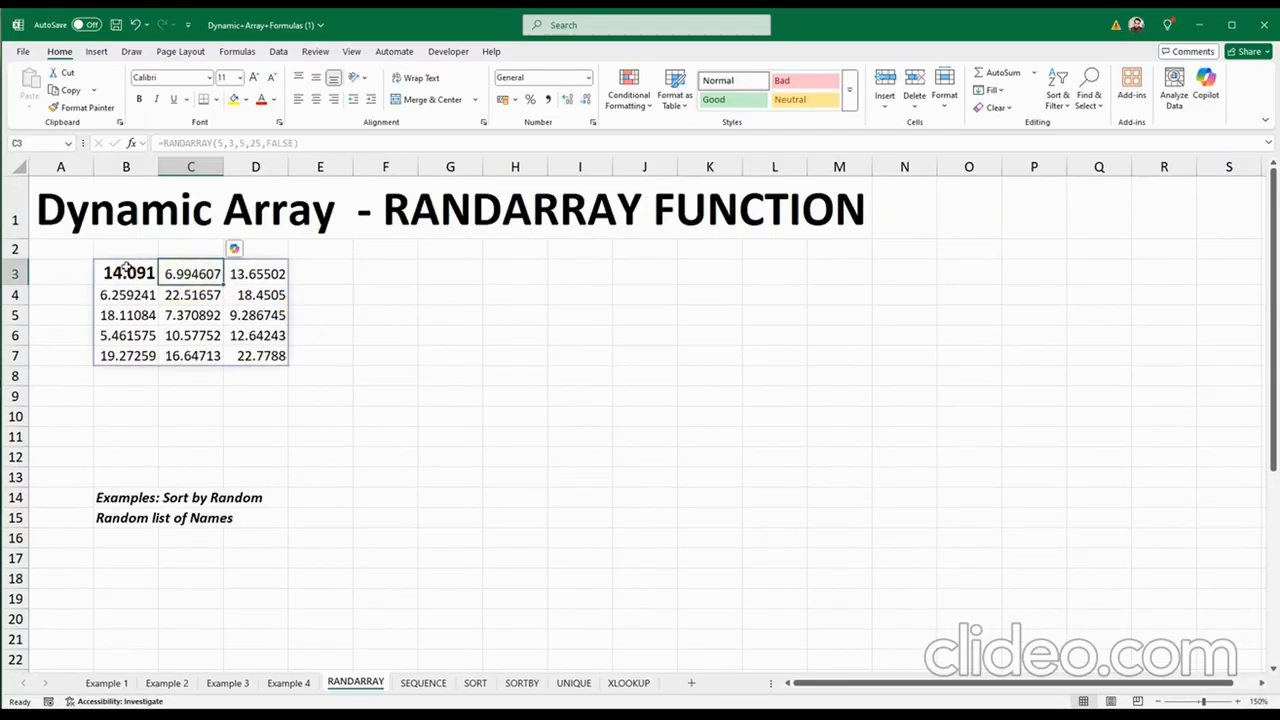
left_click(129, 271)
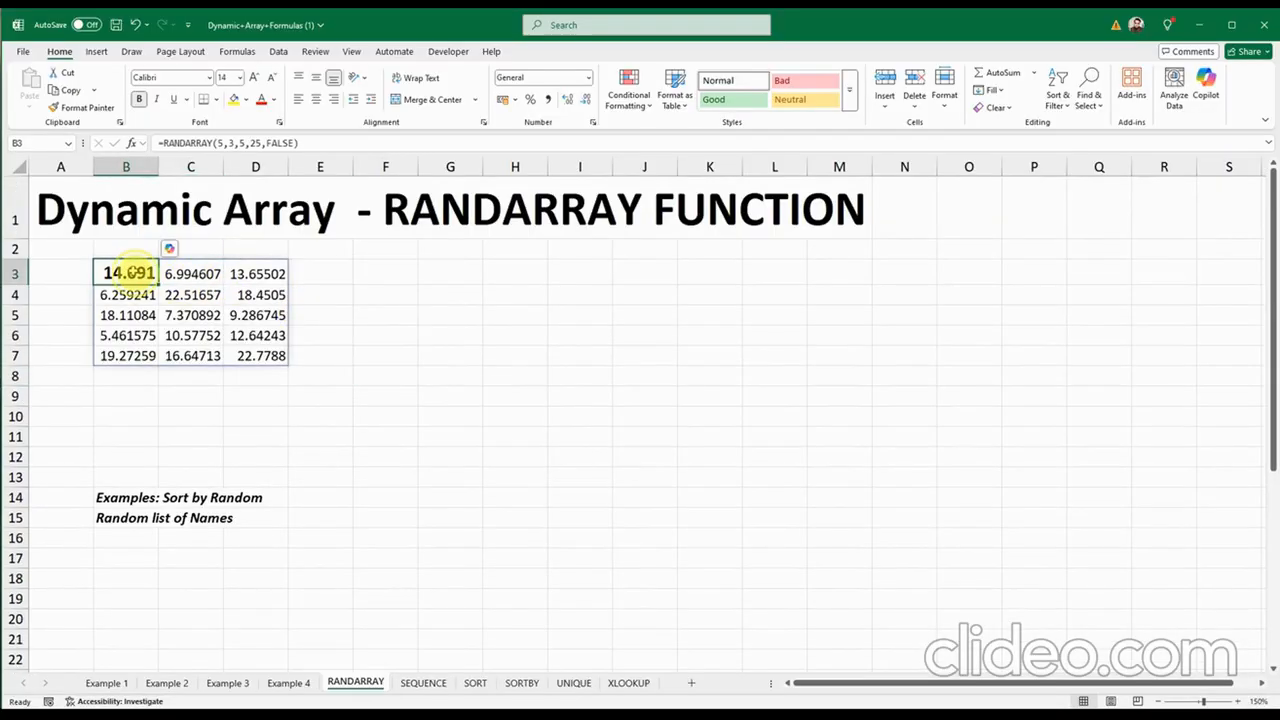
double_click(129, 271)
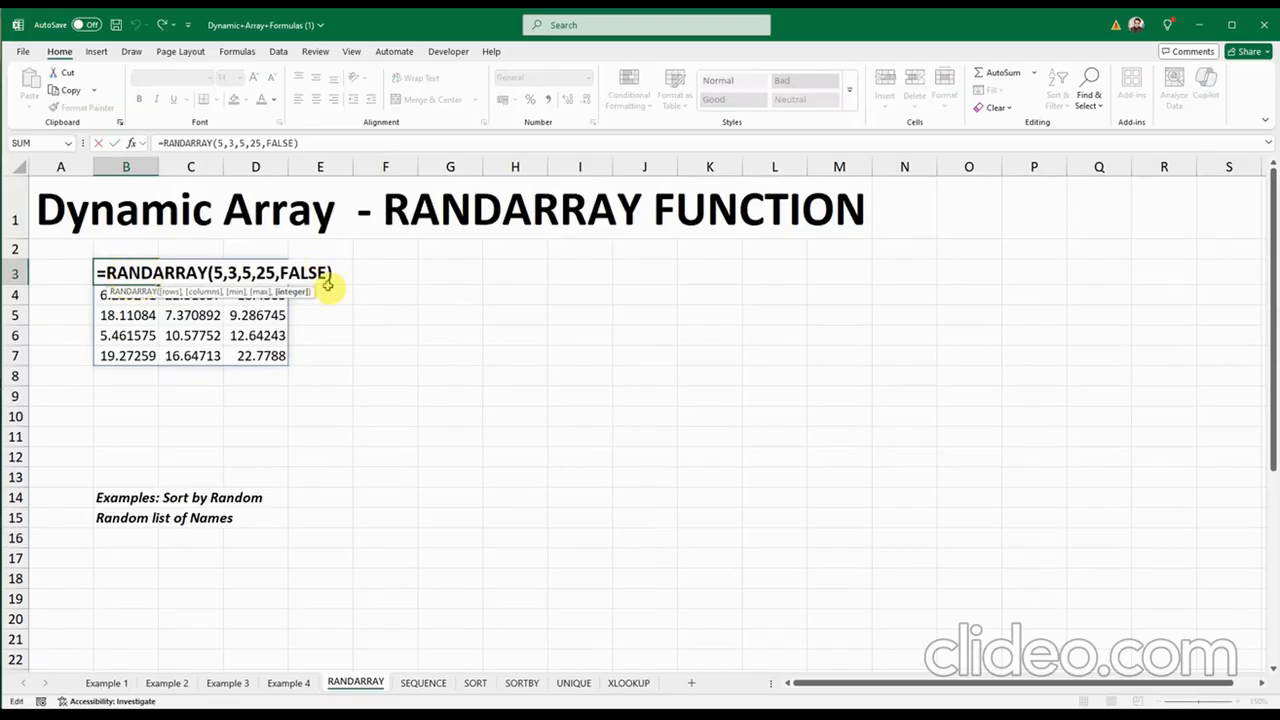
key("BackSpace")
key("BackSpace")
key("BackSpace")
key("BackSpace")
key("BackSpace")
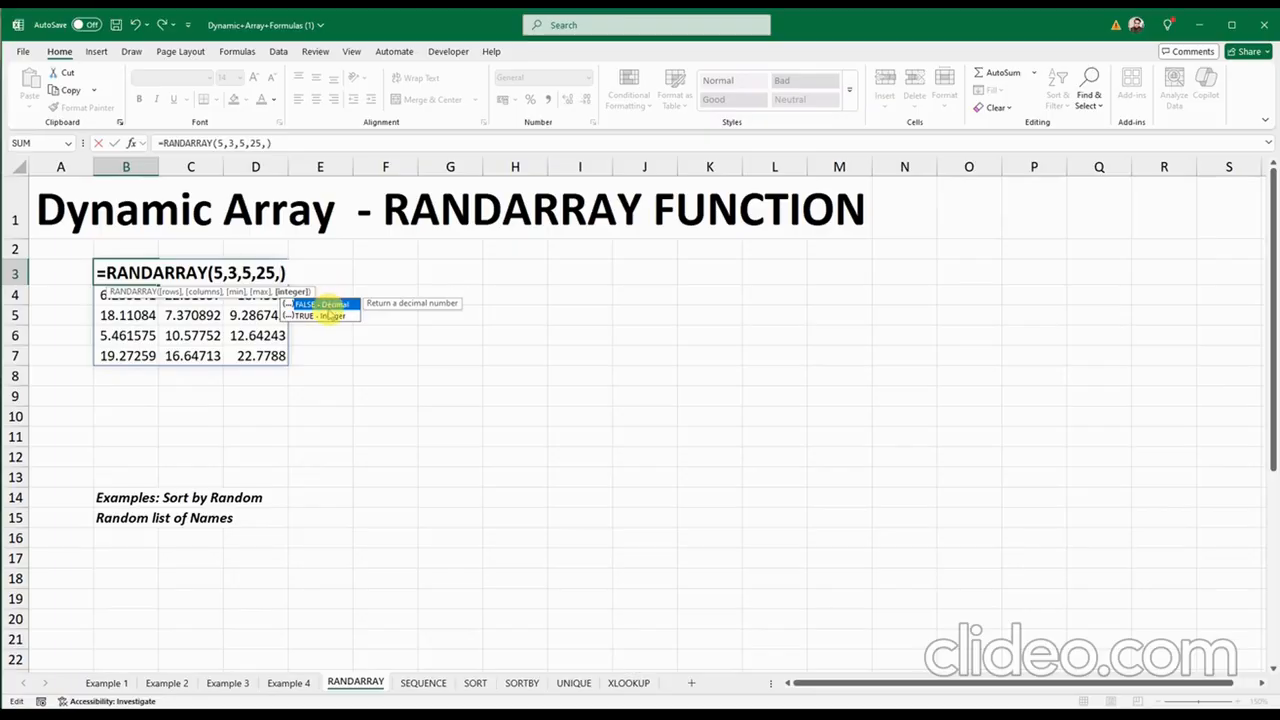
double_click(328, 316)
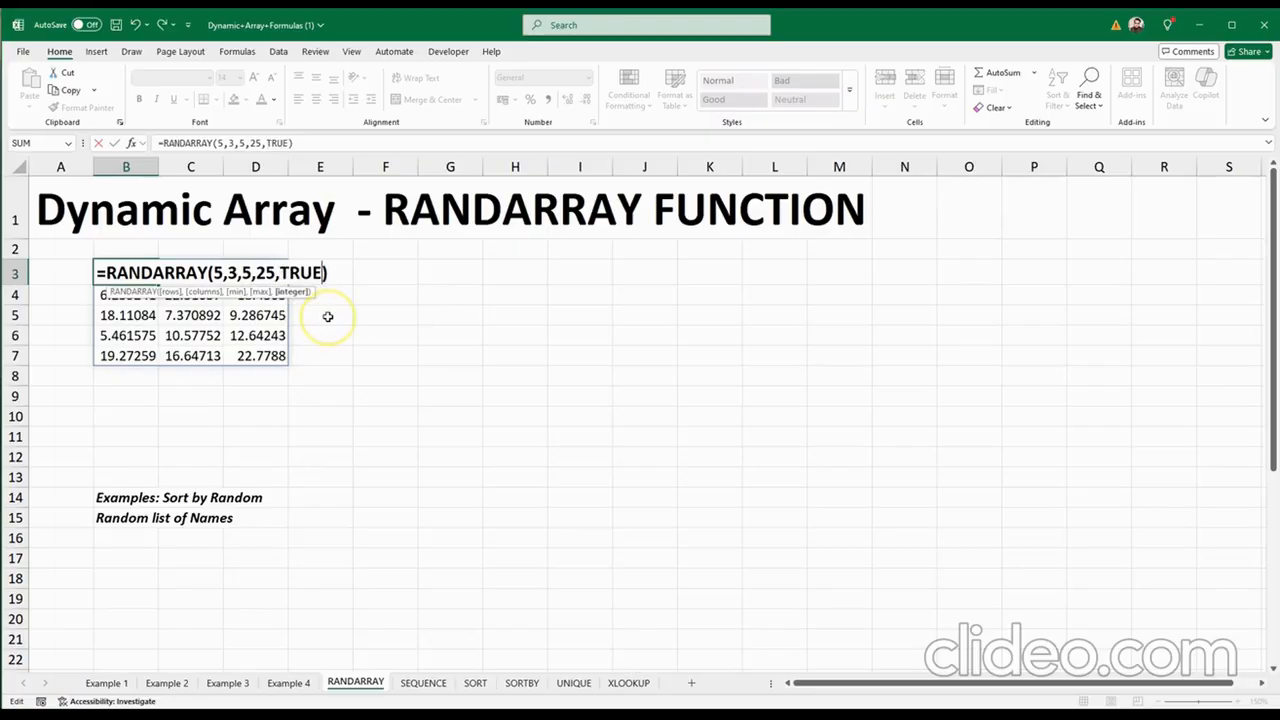
key("Return")
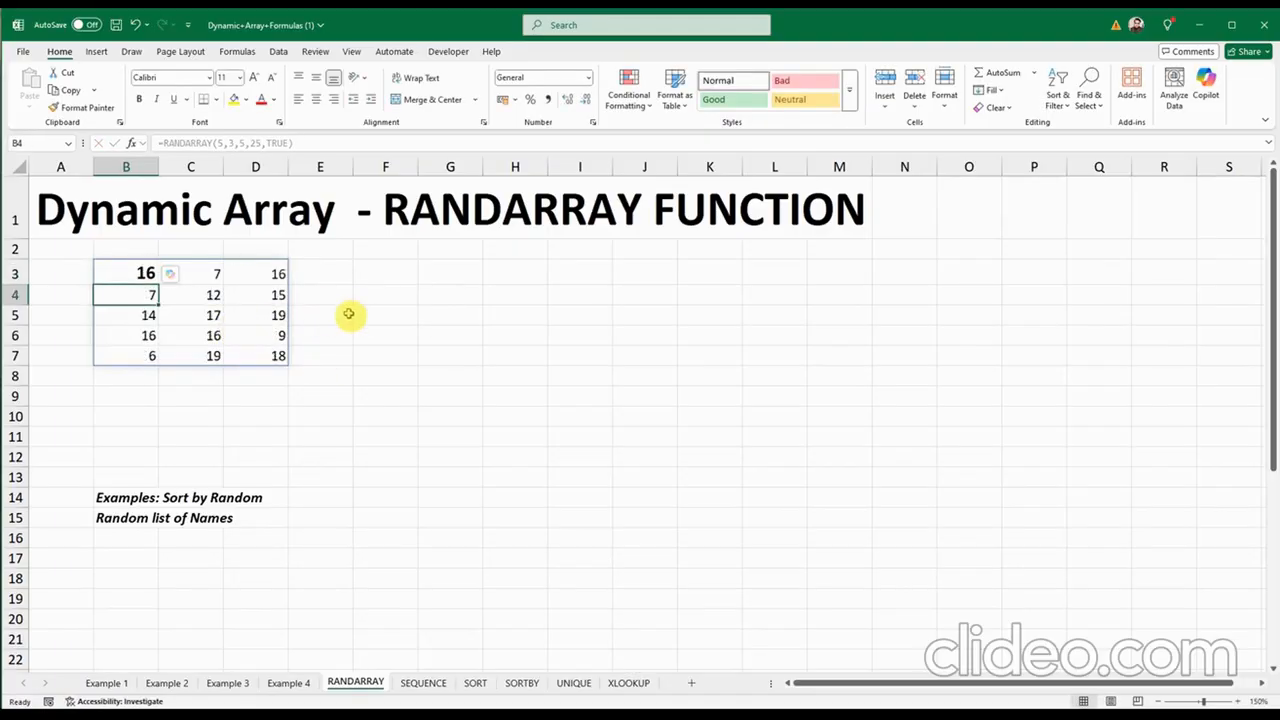
Select the random integers in B3:D7 to review the generated array
left_click(357, 316)
left_click_drag(143, 272, 260, 349)
left_click(395, 370)
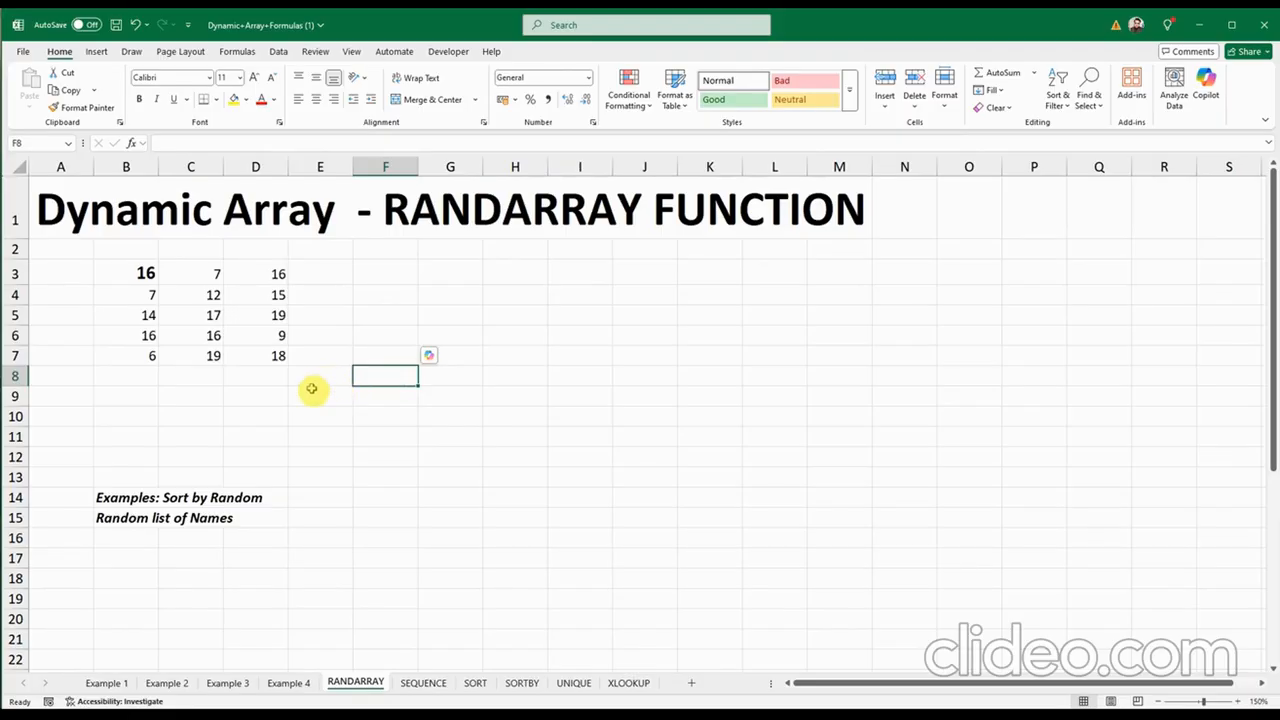
Edit the RANDARRAY formula in B3 to use 8 rows and a maximum of 100
left_click(145, 272)
double_click(145, 272)
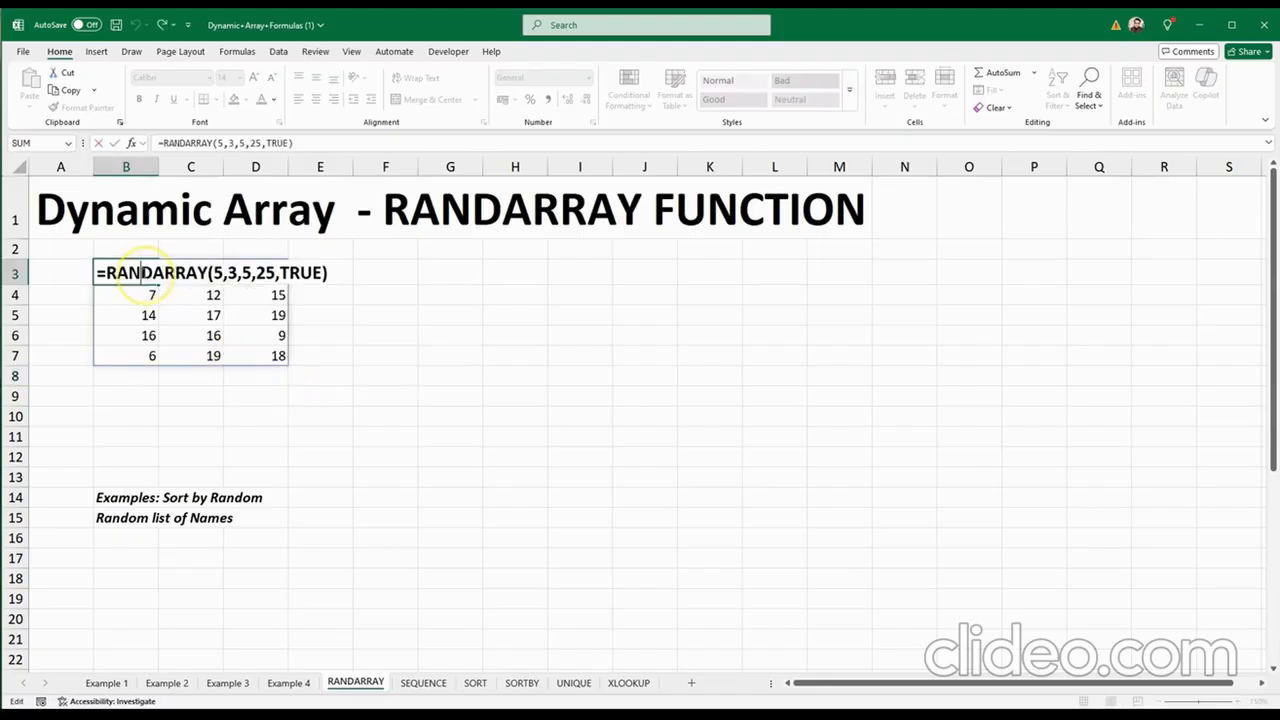
left_click(222, 271)
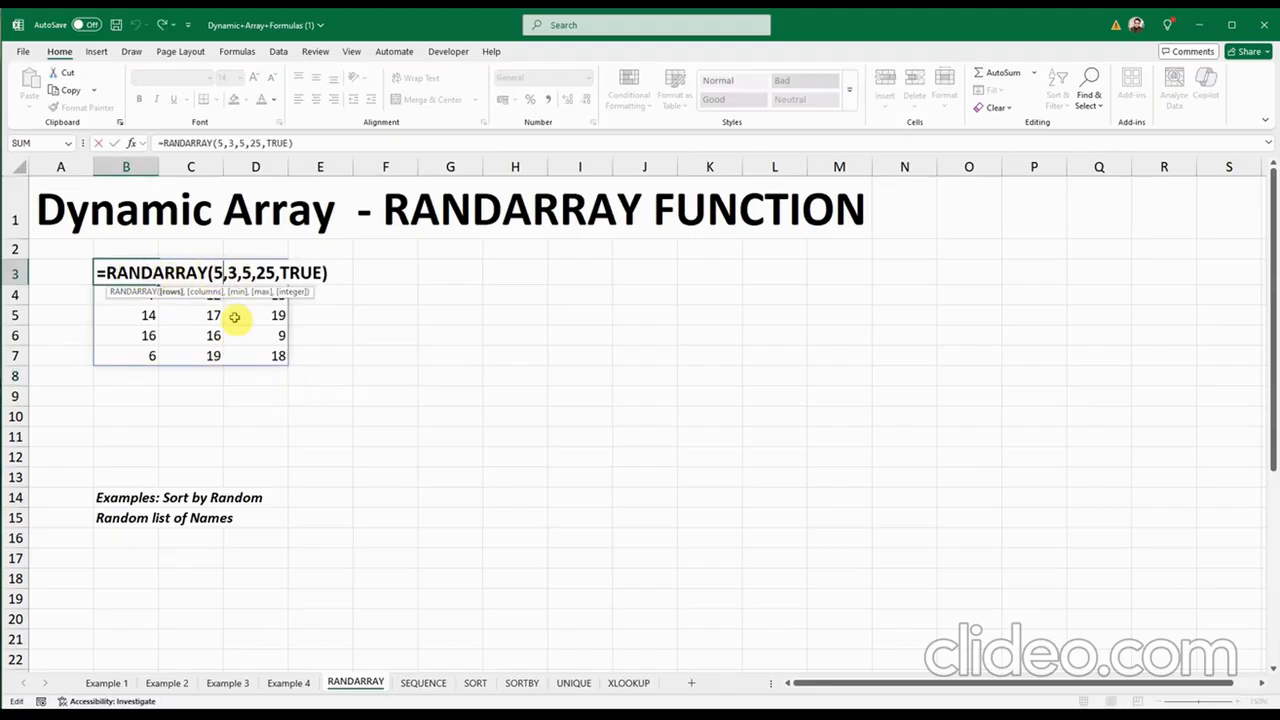
key("BackSpace")
type("8")
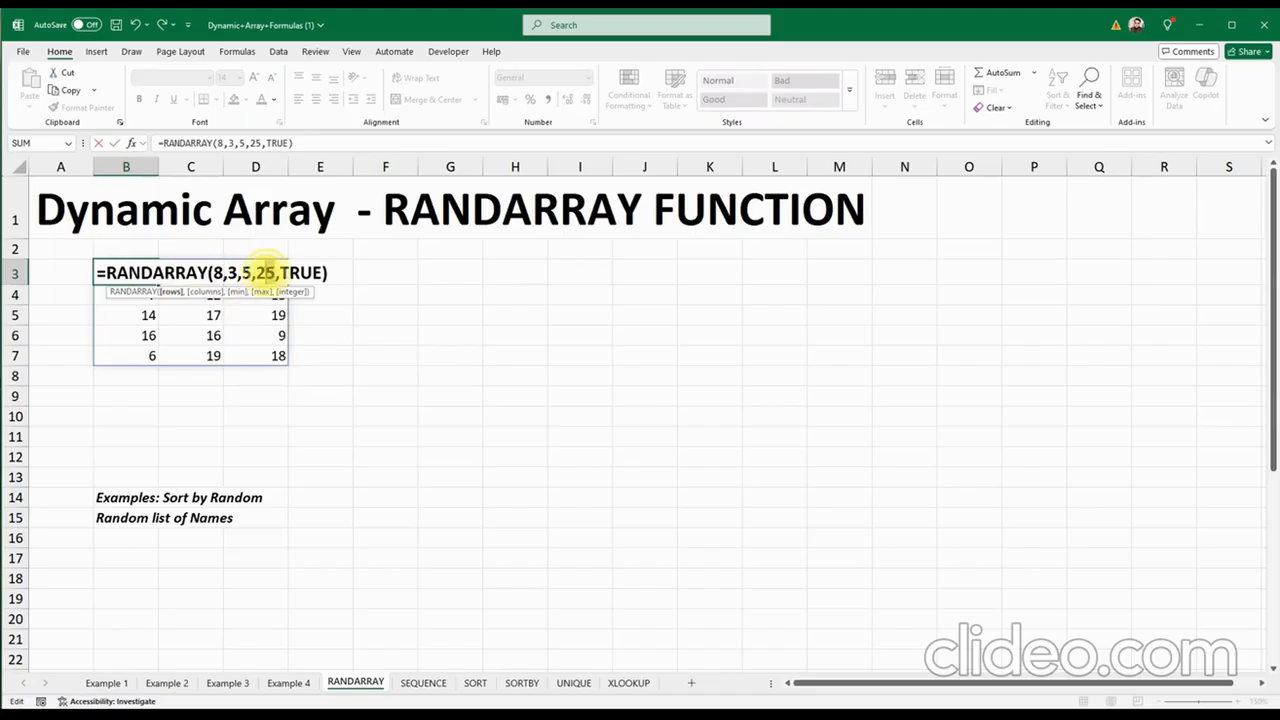
double_click(264, 272)
type("100")
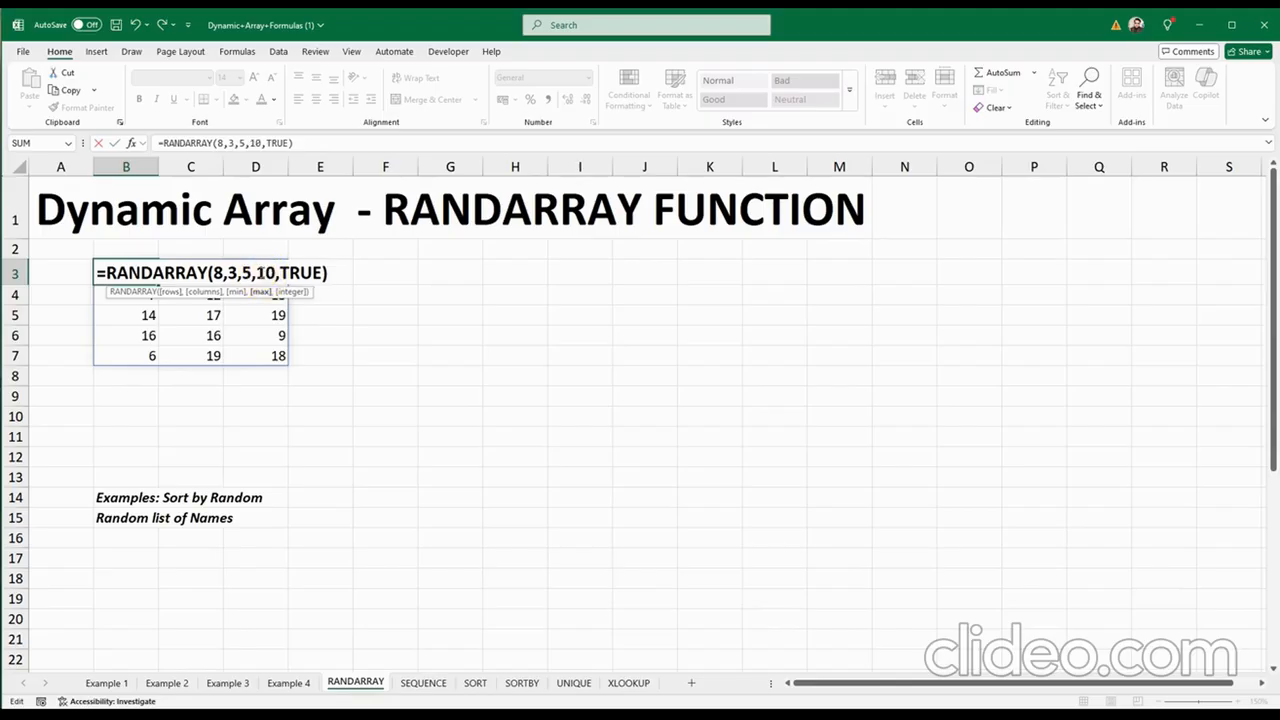
key("Return")
left_click(424, 372)
left_click(446, 471)
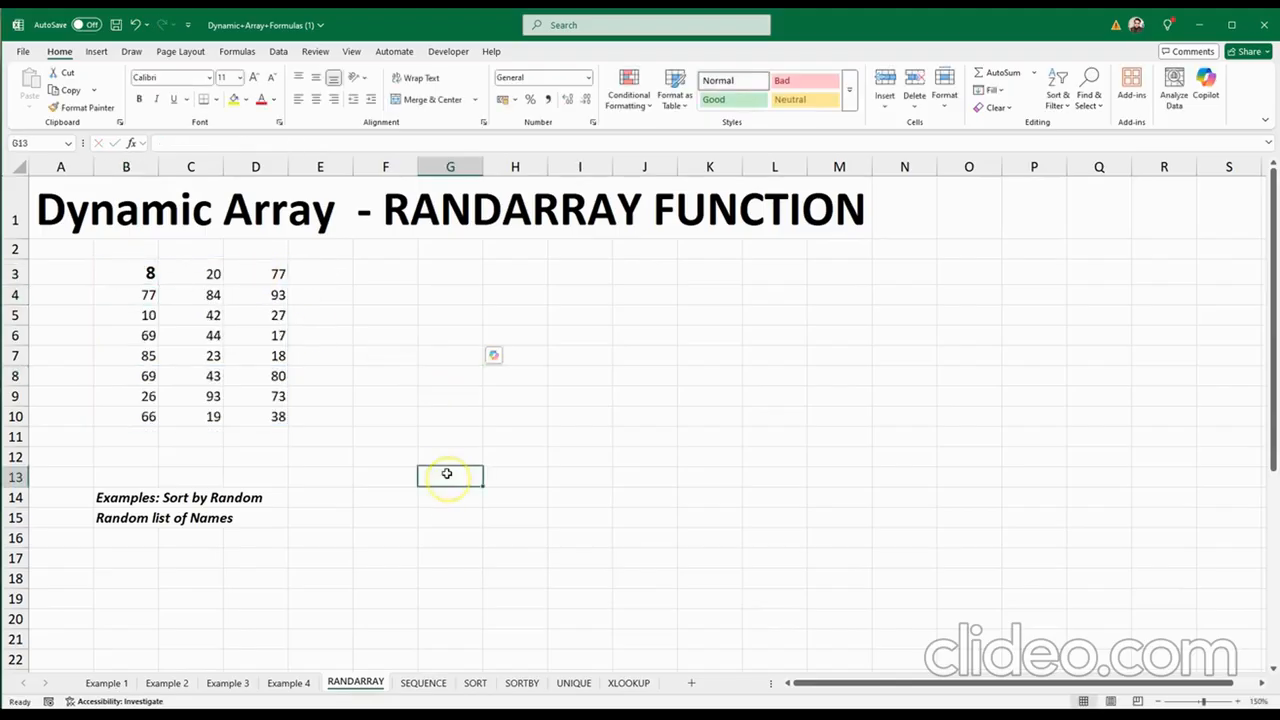
left_click(369, 432)
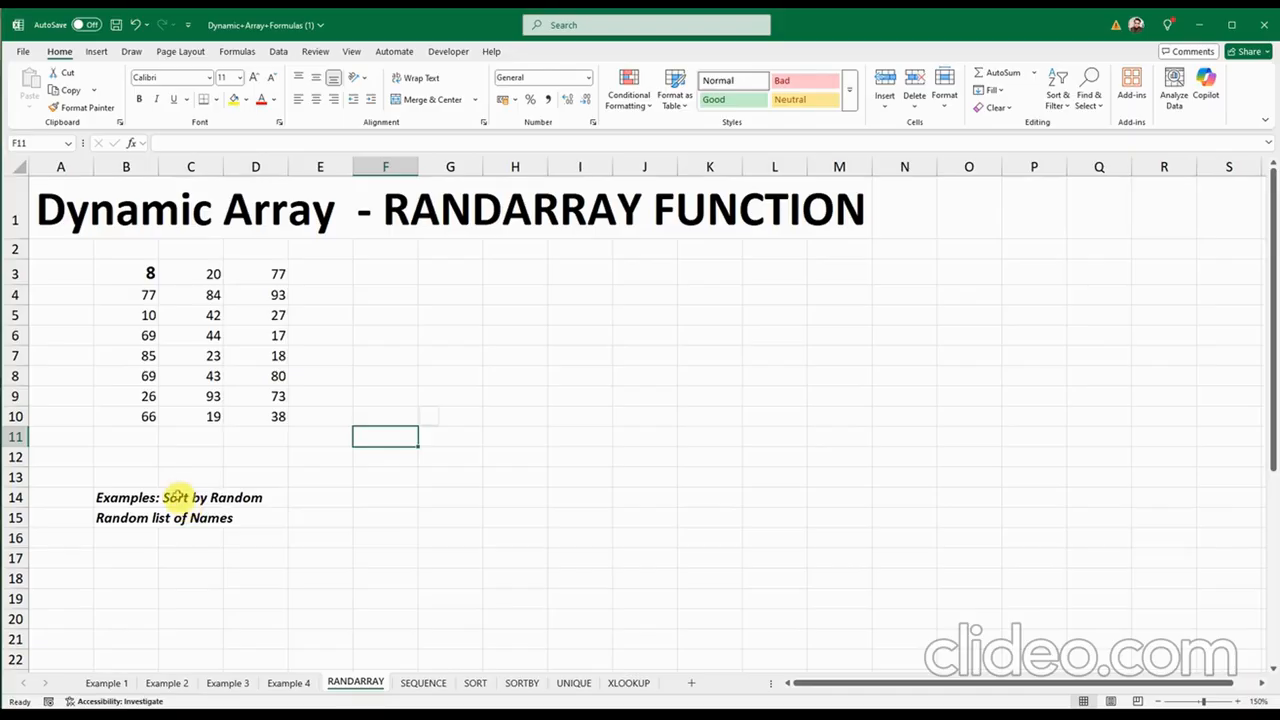
Highlight the two example notes in B14:D15 with a yellow fill
left_click_drag(132, 497, 262, 498)
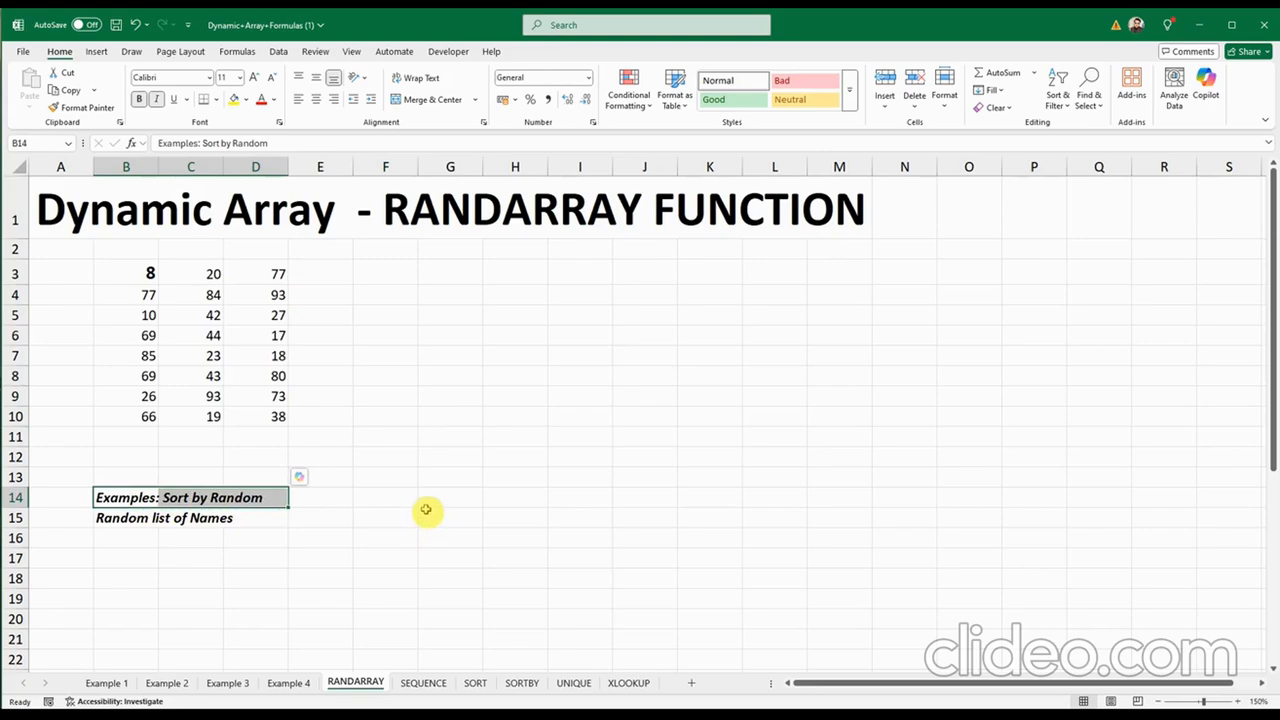
left_click(233, 99)
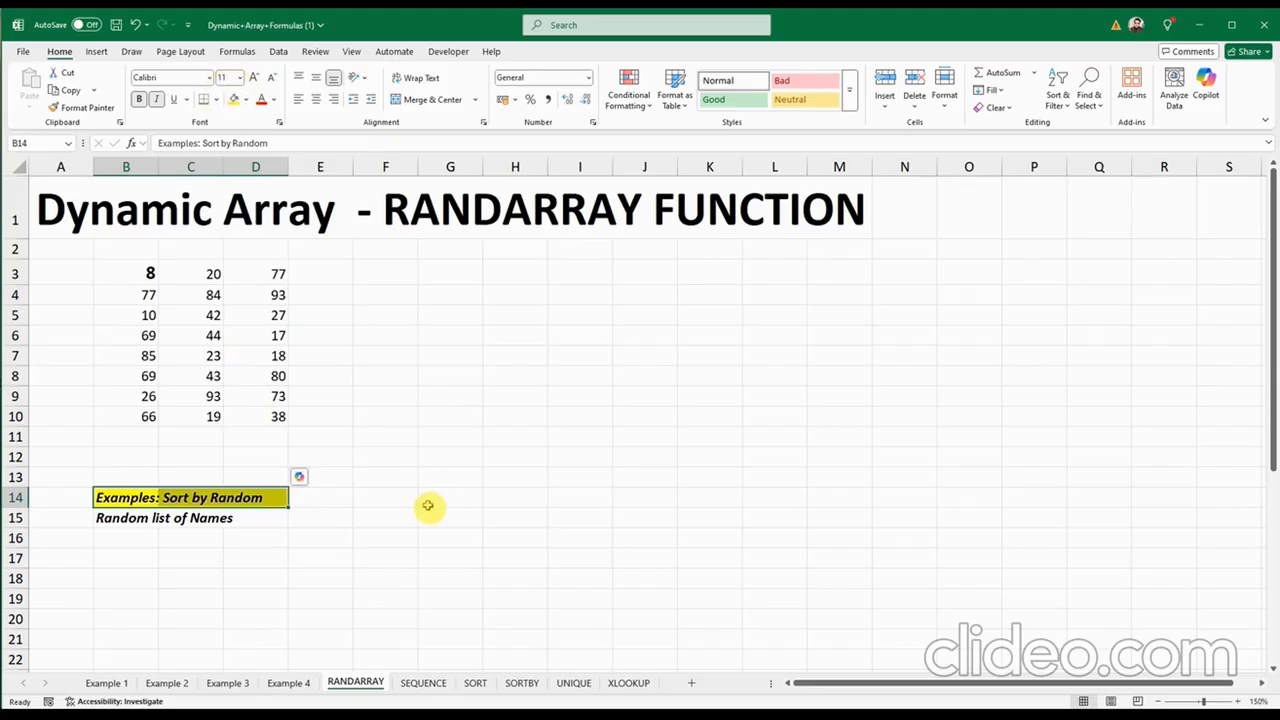
left_click(372, 537)
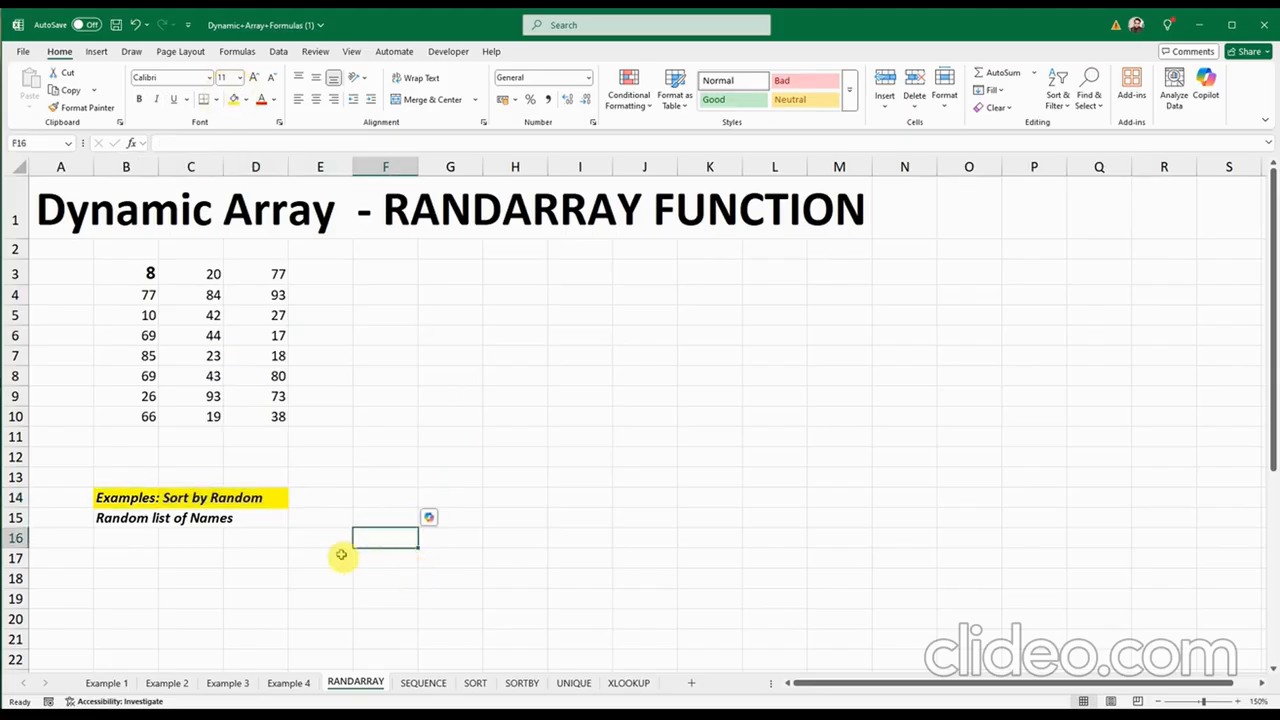
left_click_drag(134, 522, 228, 518)
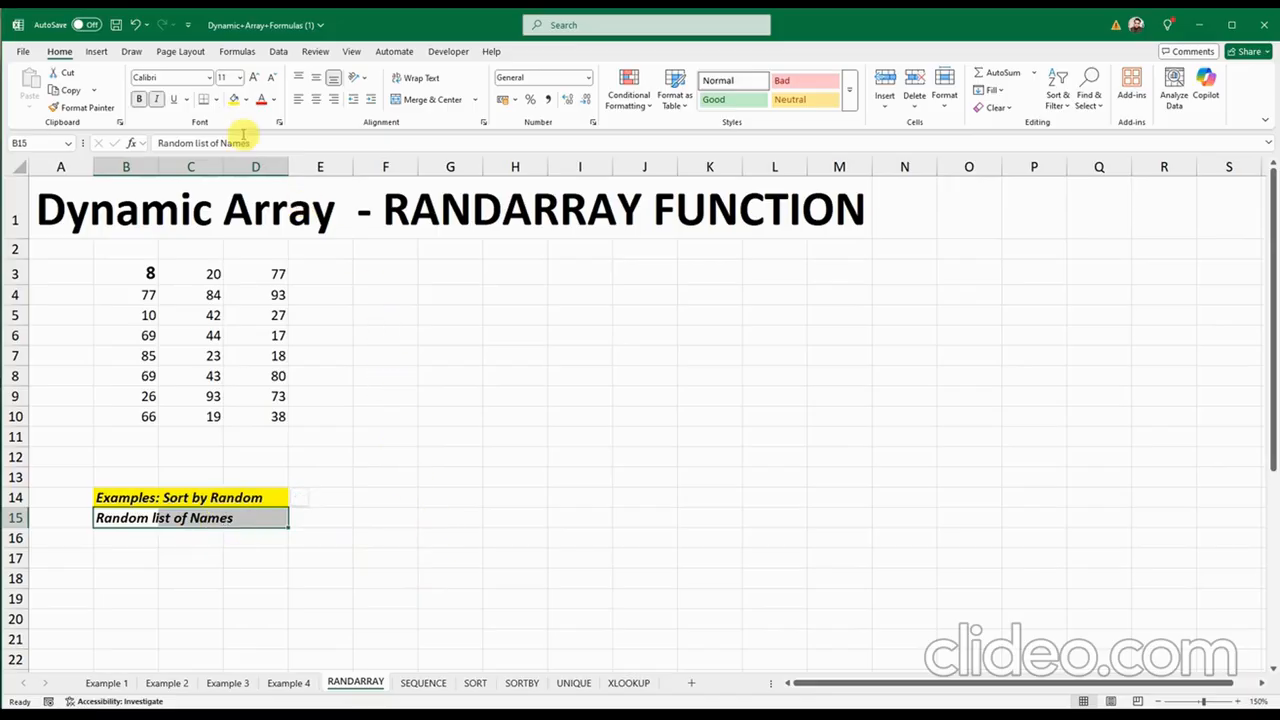
left_click(233, 99)
left_click(490, 516)
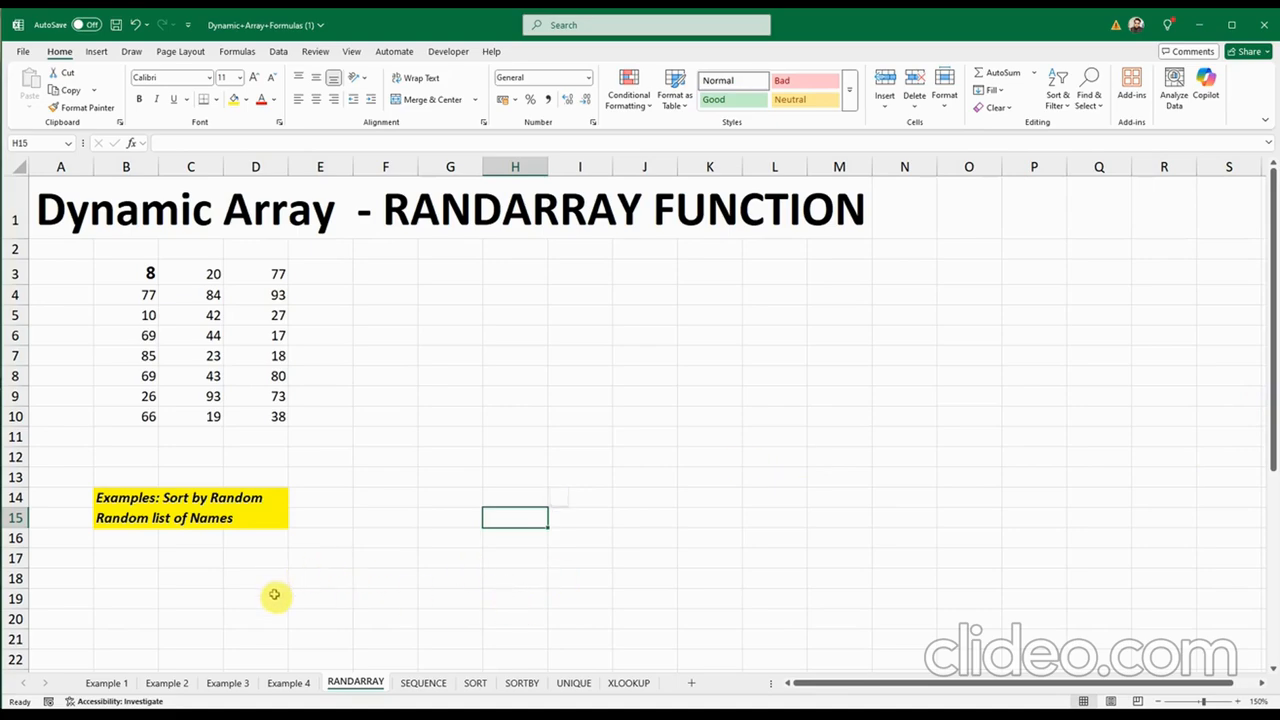
Inspect the RANDARRAY formula in B3 and the spilled range B3:D10 without changing them
left_click(355, 517)
left_click(260, 410)
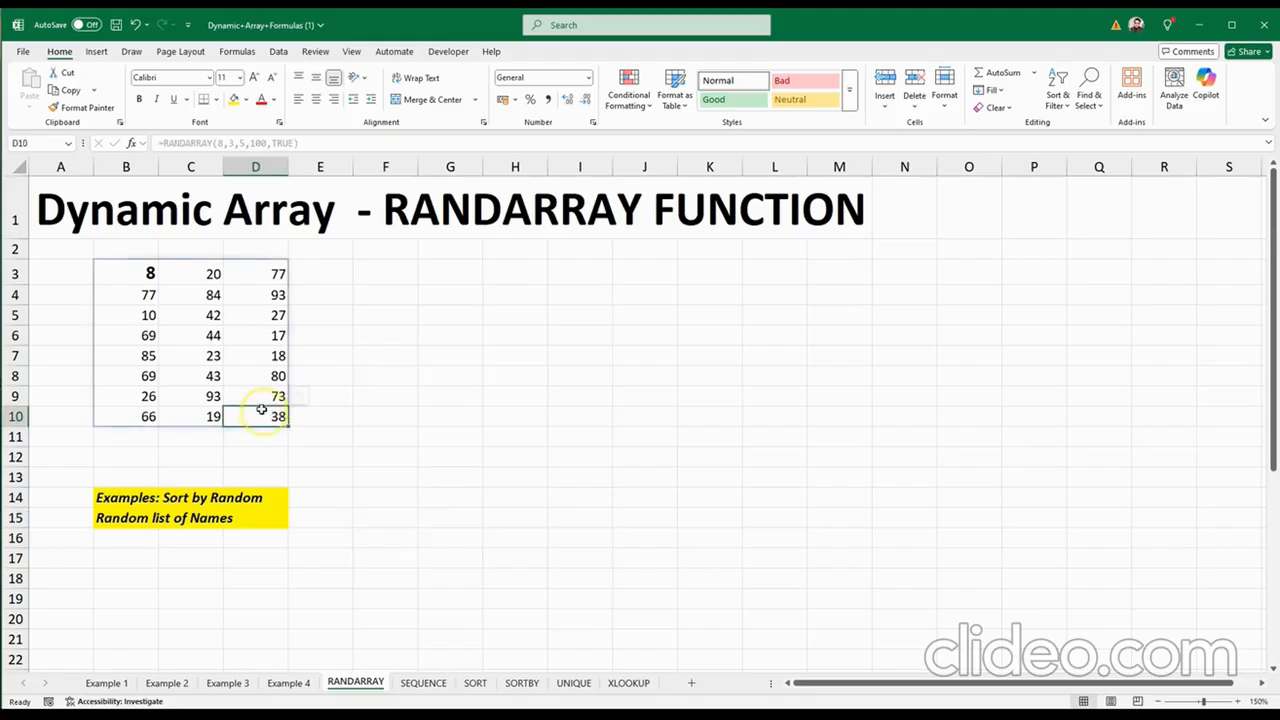
left_click(355, 443)
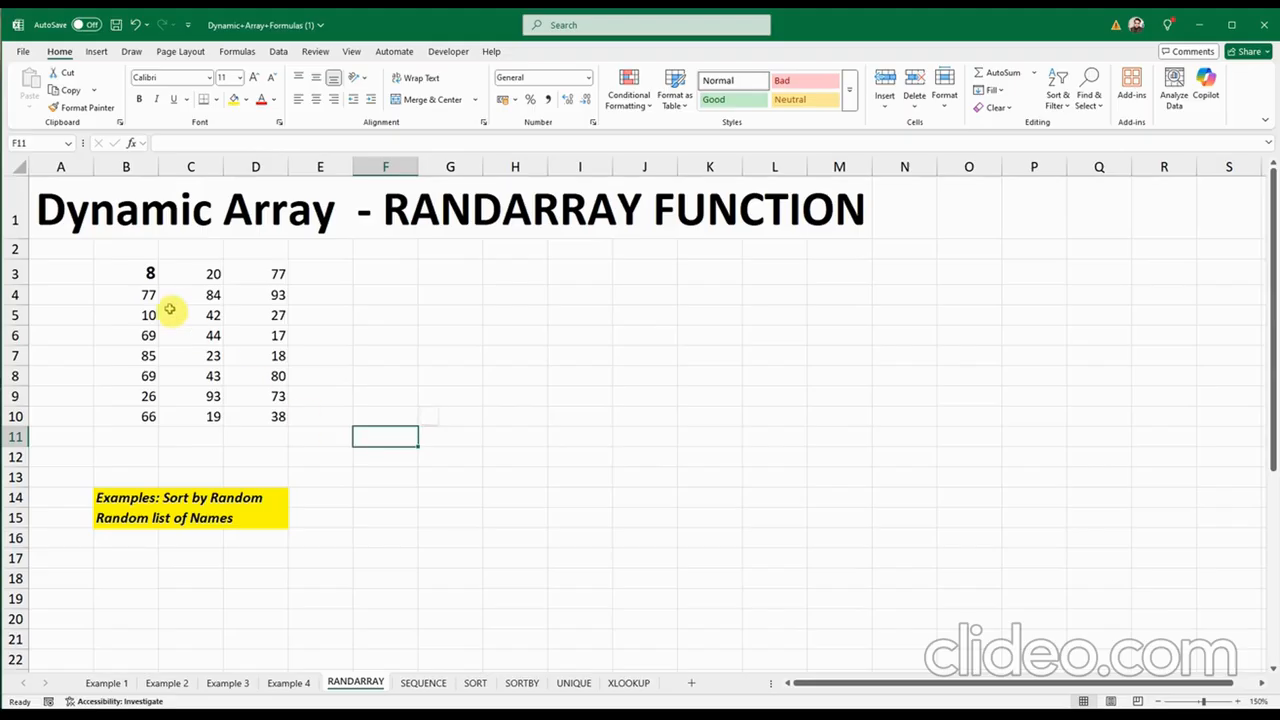
left_click(147, 273)
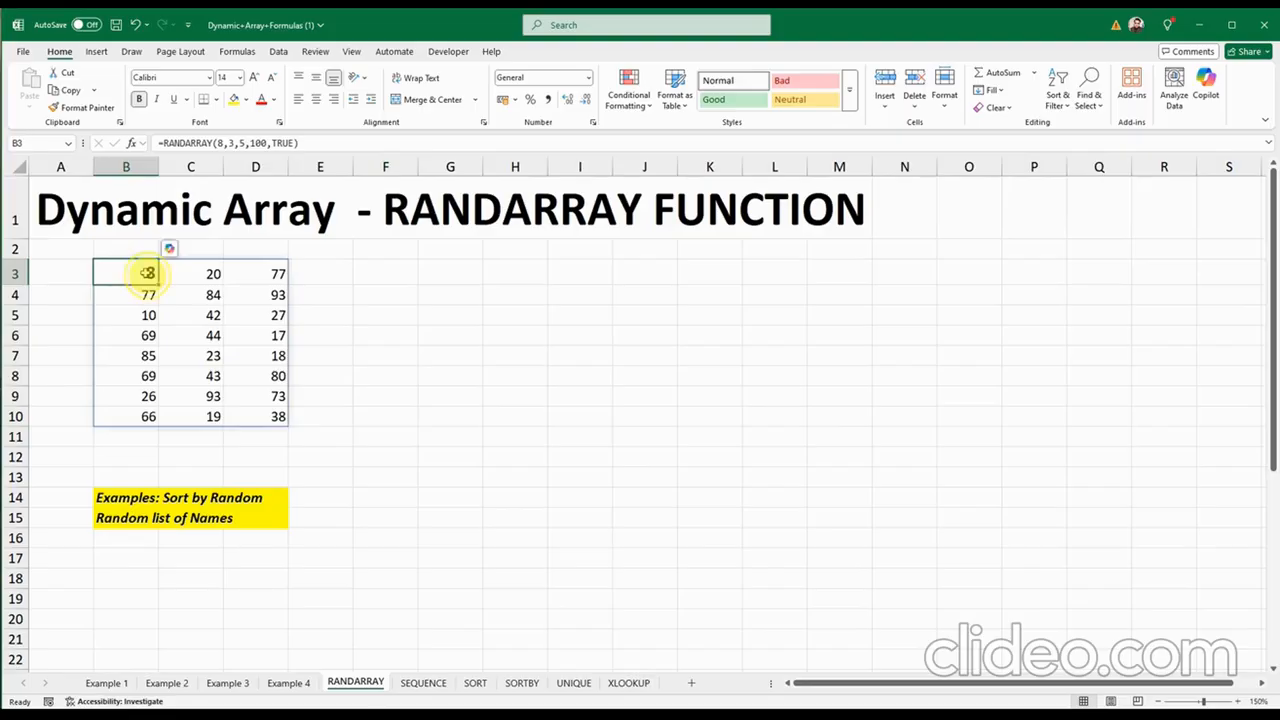
double_click(147, 273)
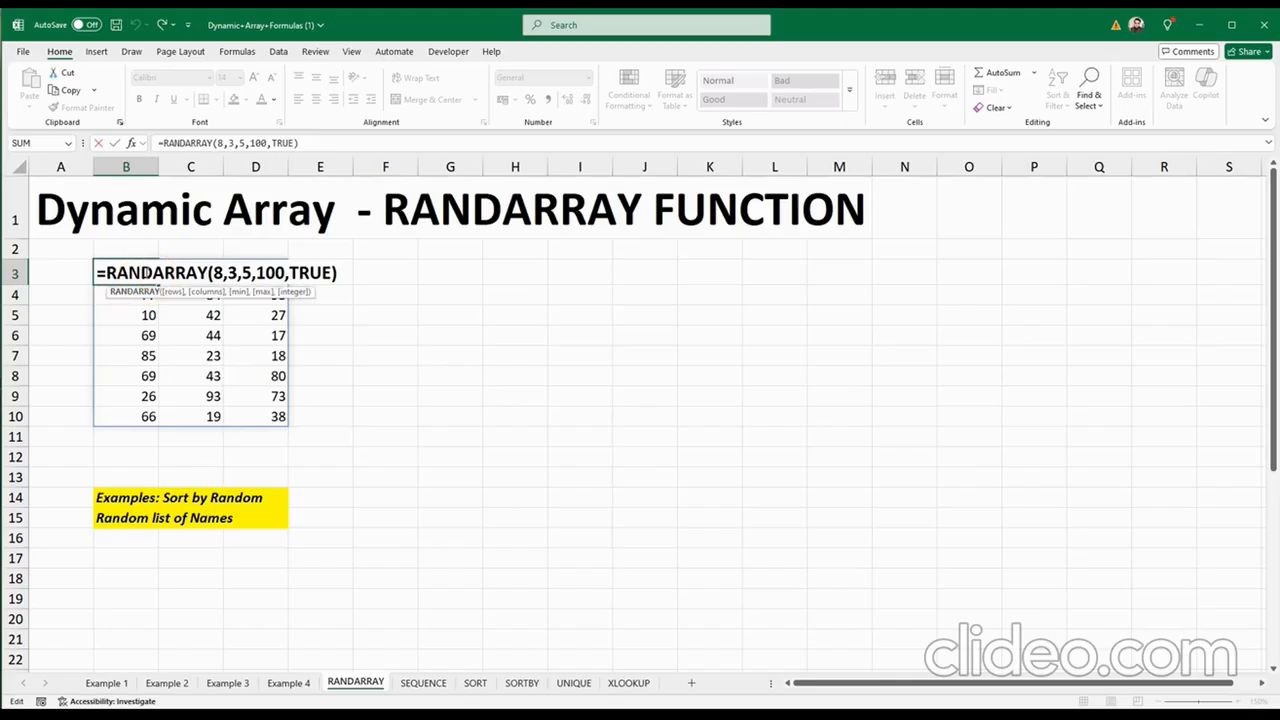
key("Escape")
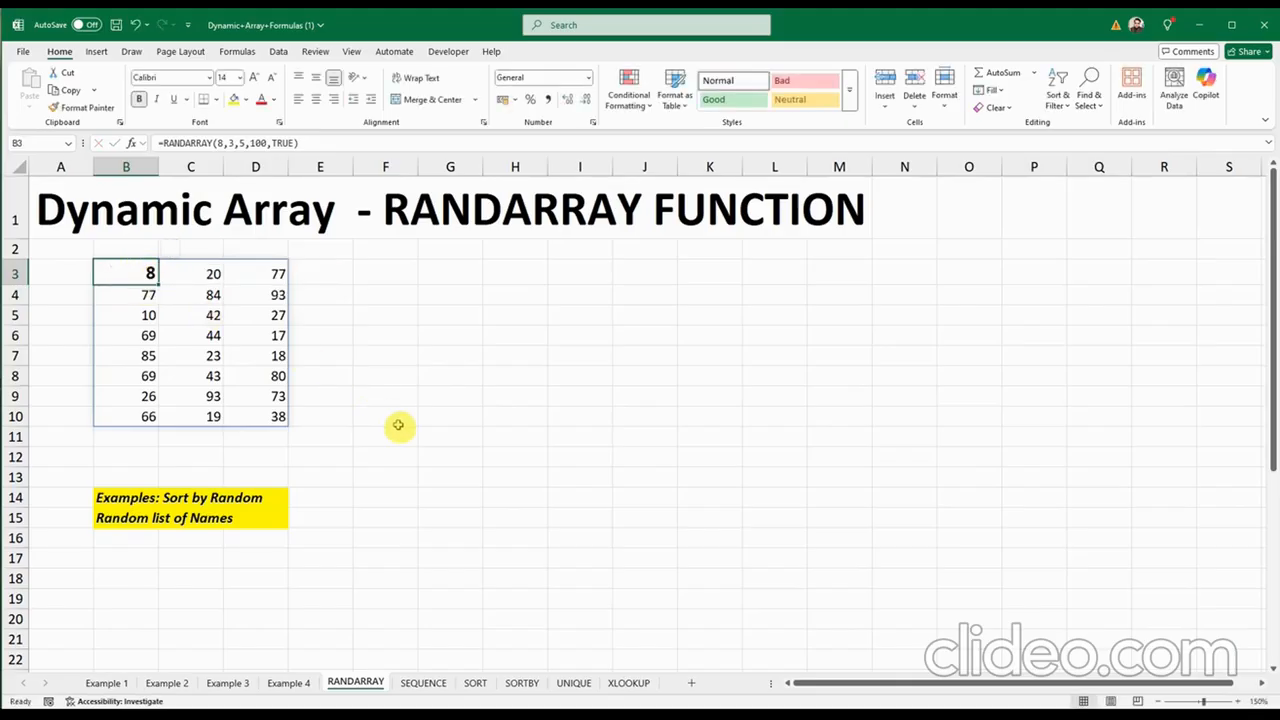
left_click(398, 422)
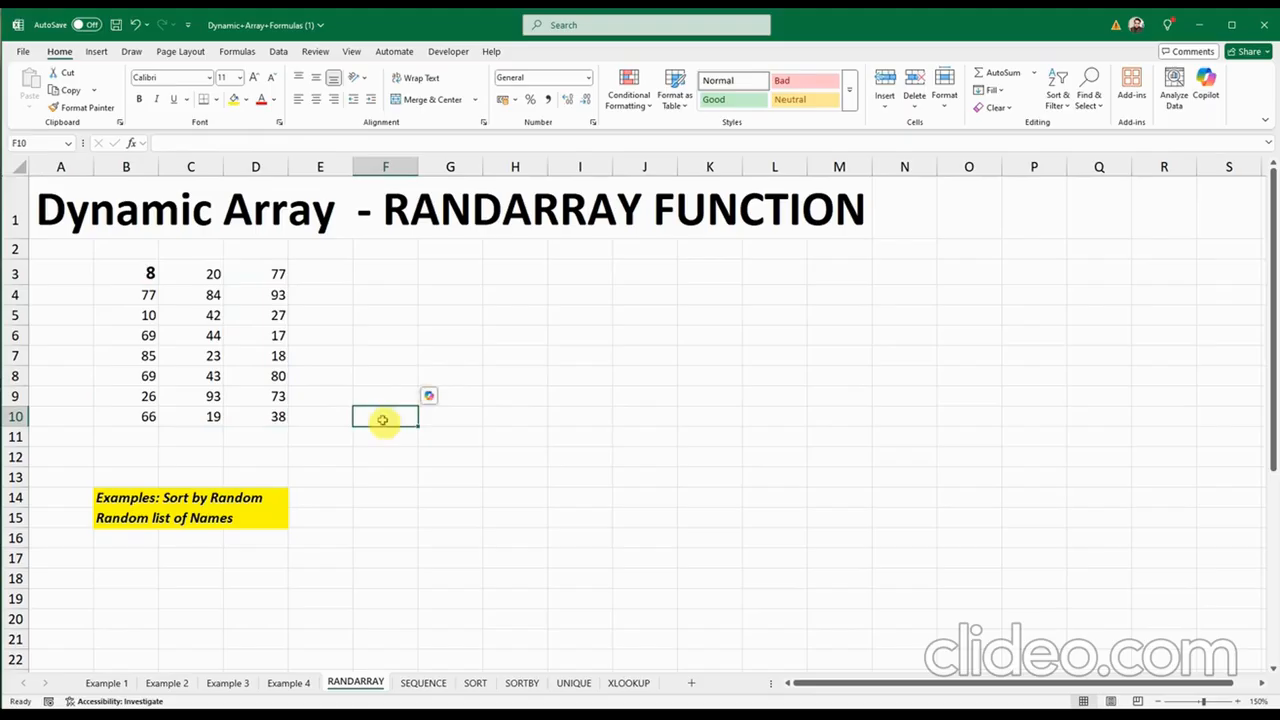
left_click_drag(145, 272, 264, 410)
left_click(147, 272)
left_click(505, 470)
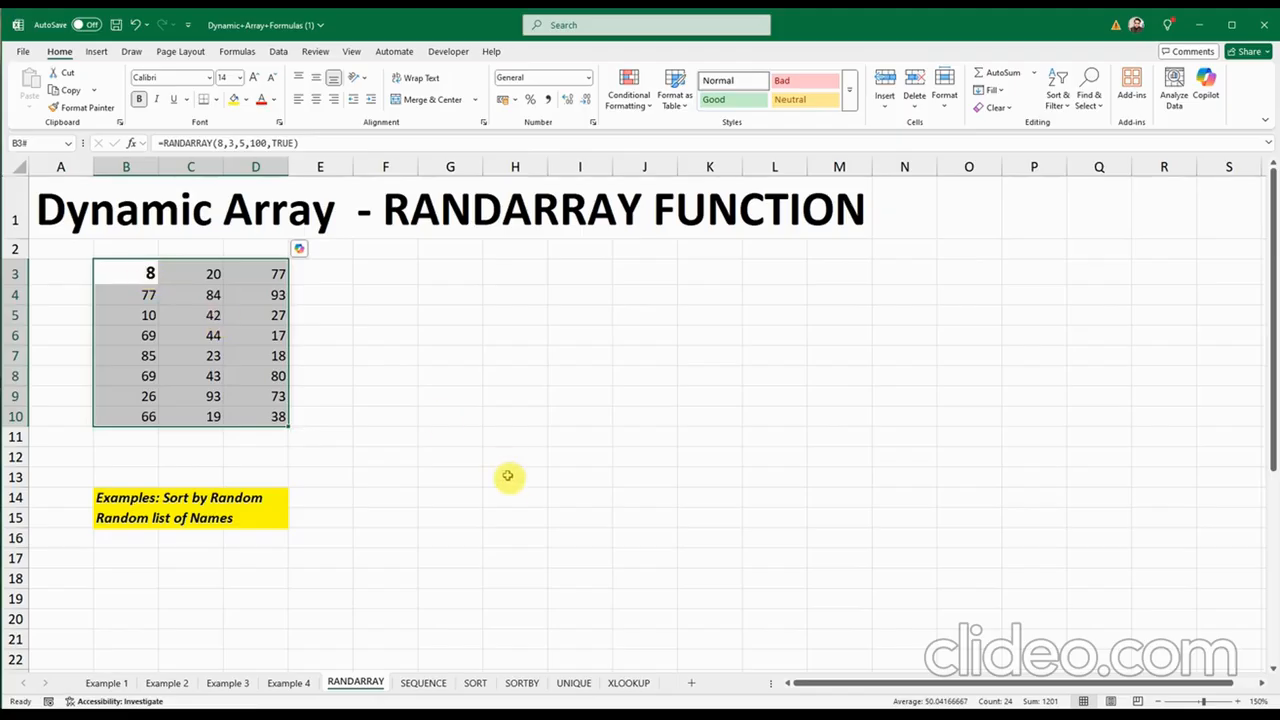
Remove all arguments from the RANDARRAY formula in B3 and review its empty syntax
double_click(132, 272)
left_click(217, 273)
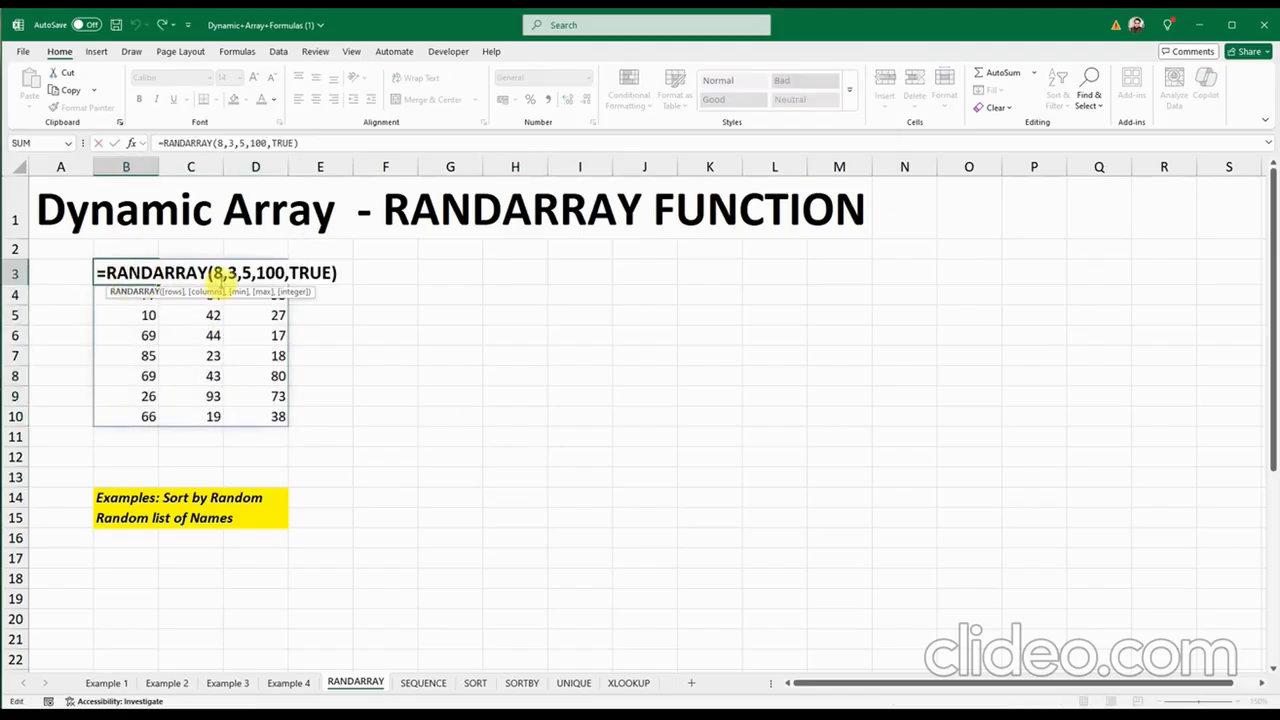
left_click_drag(217, 273, 328, 284)
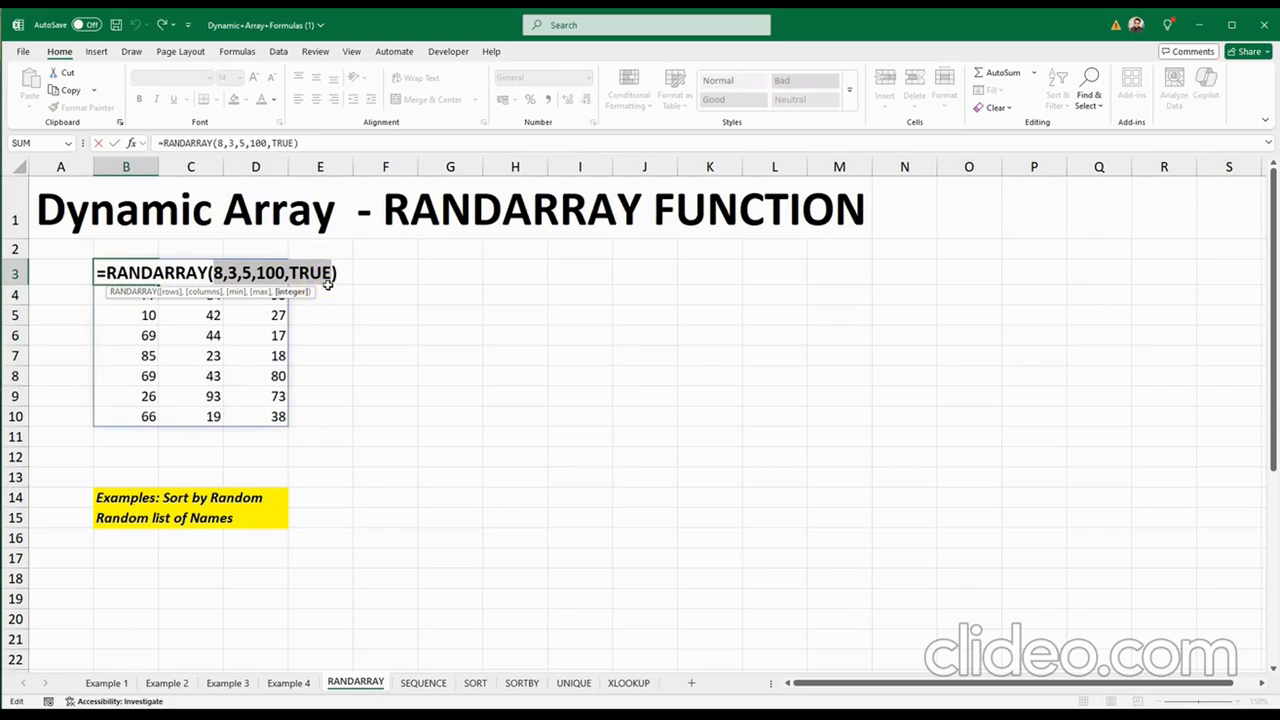
key("Delete")
key("Return")
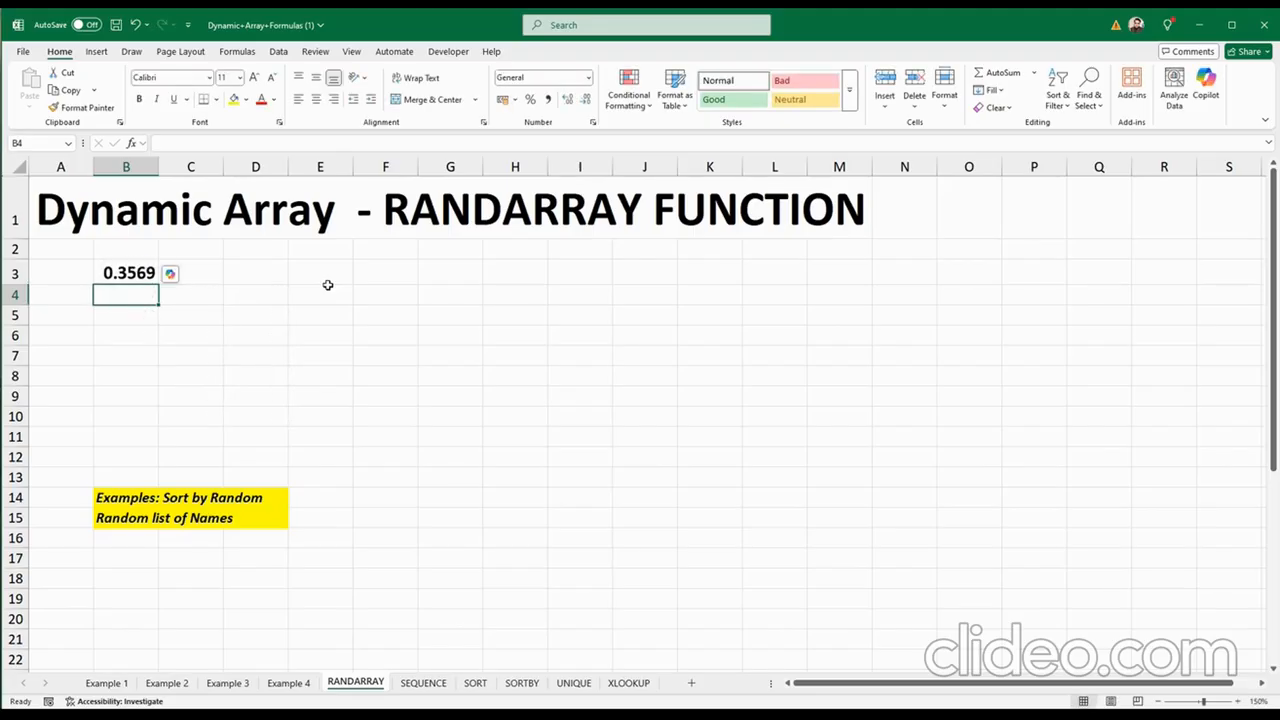
left_click(132, 280)
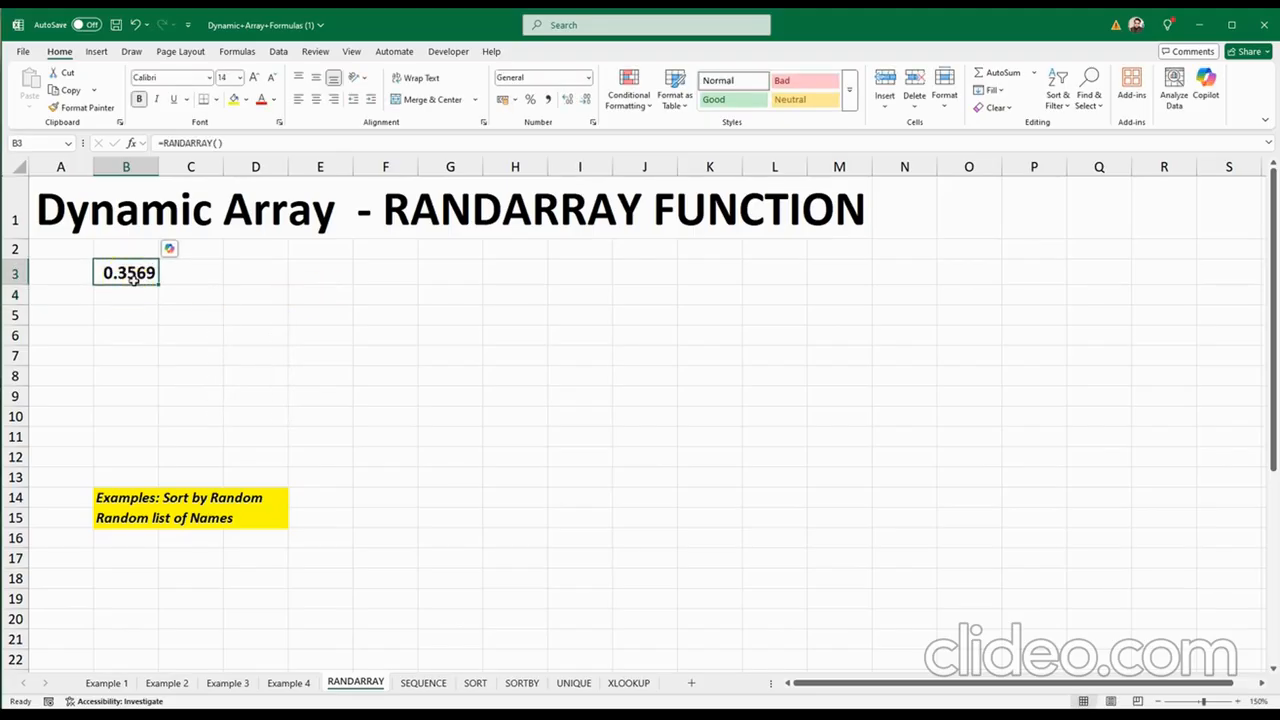
double_click(132, 280)
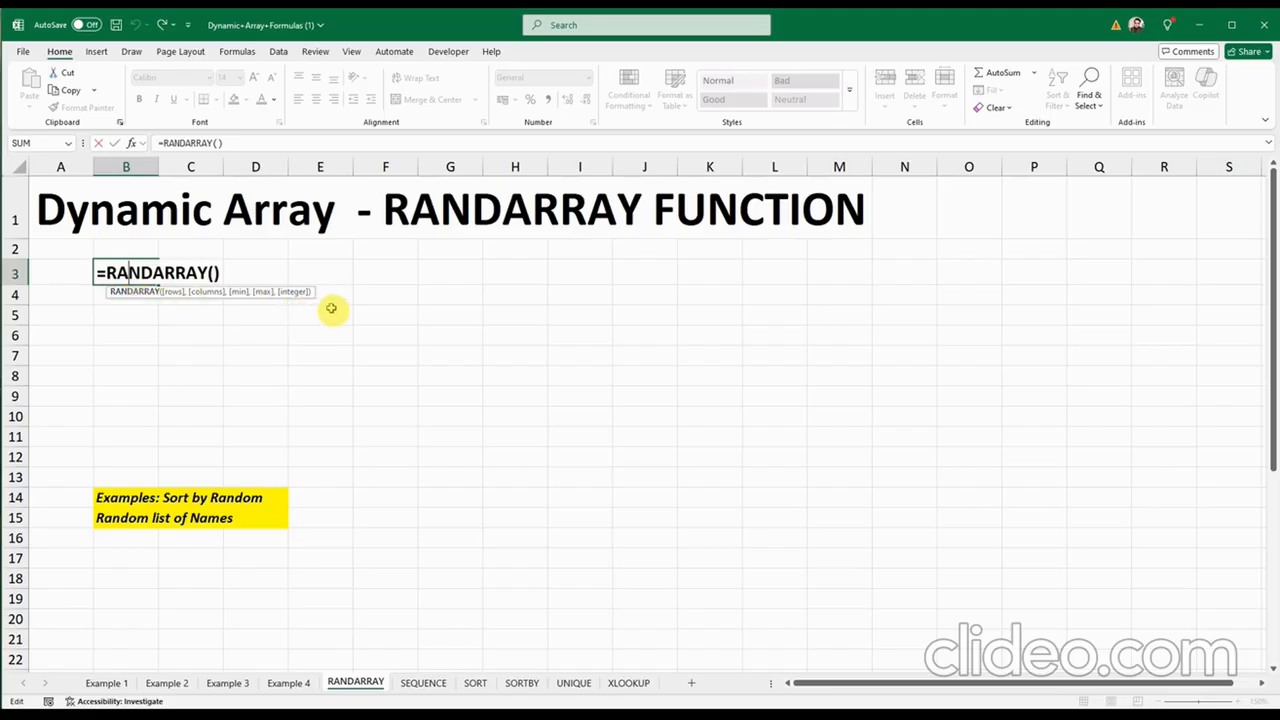
key("Escape")
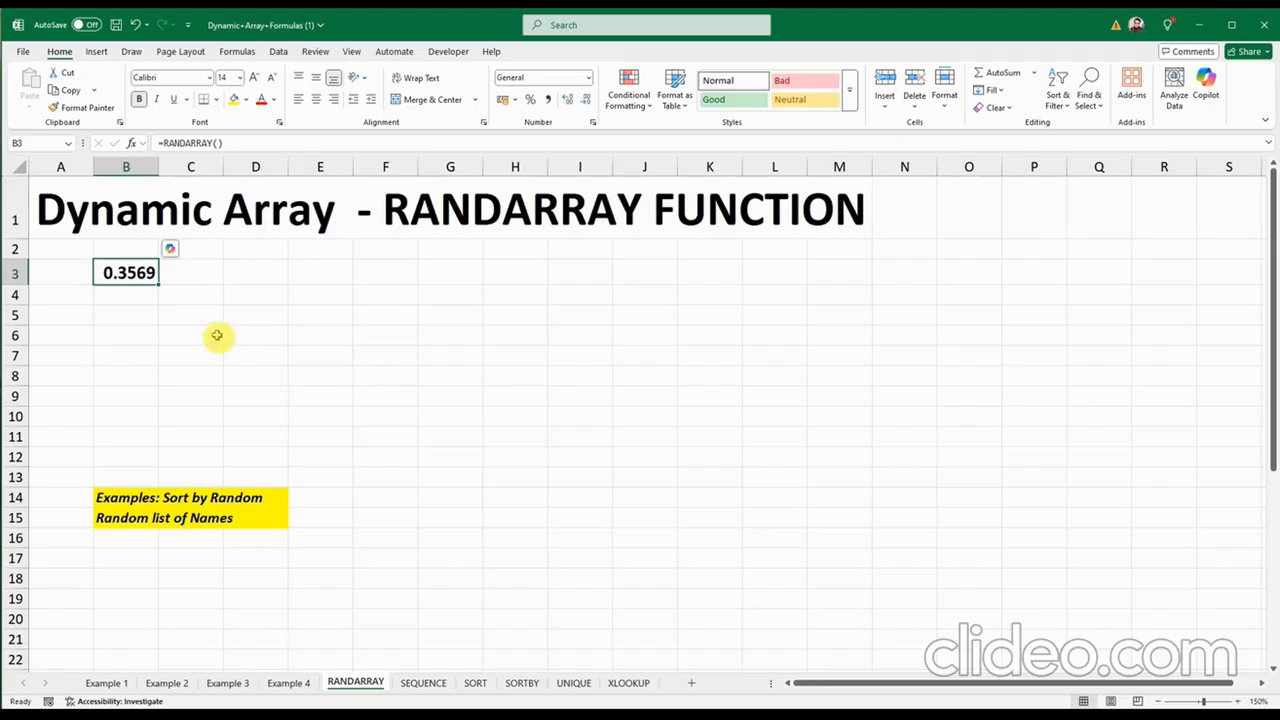
Fill the argument-free RANDARRAY formula from B3 down to row 11 and across to column D
left_click_drag(157, 284, 206, 437)
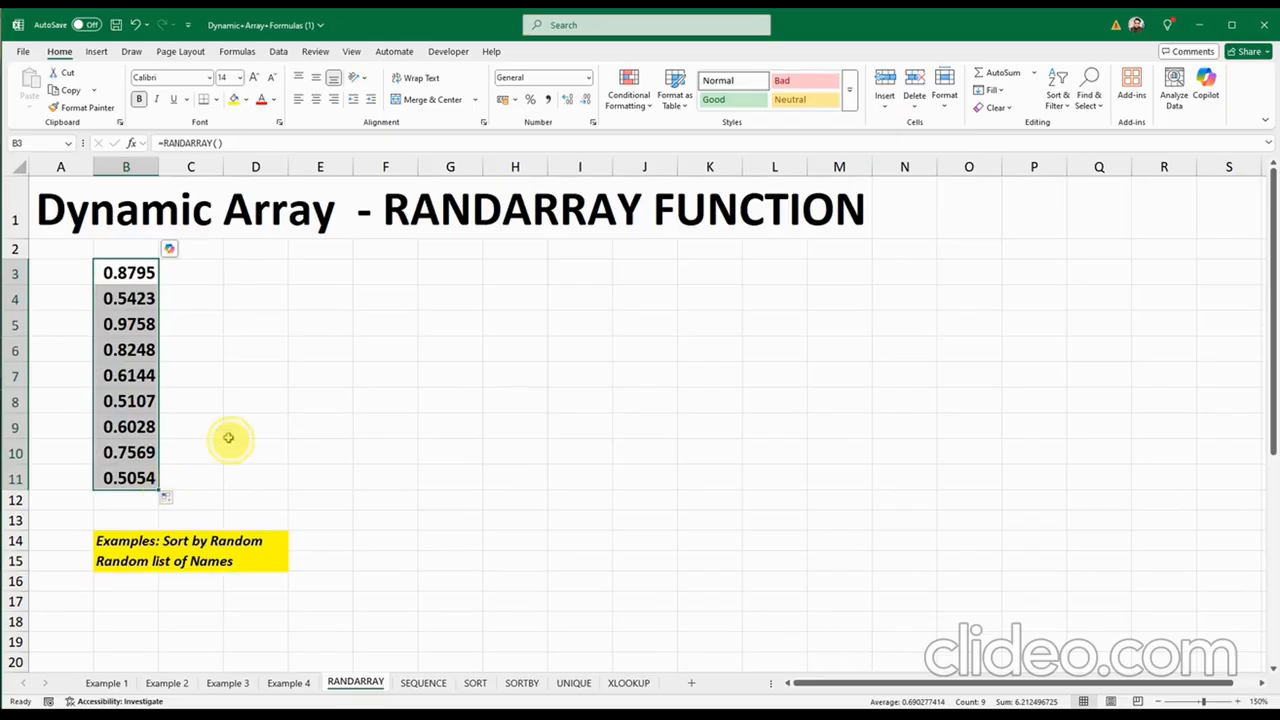
left_click(229, 437)
left_click(148, 478)
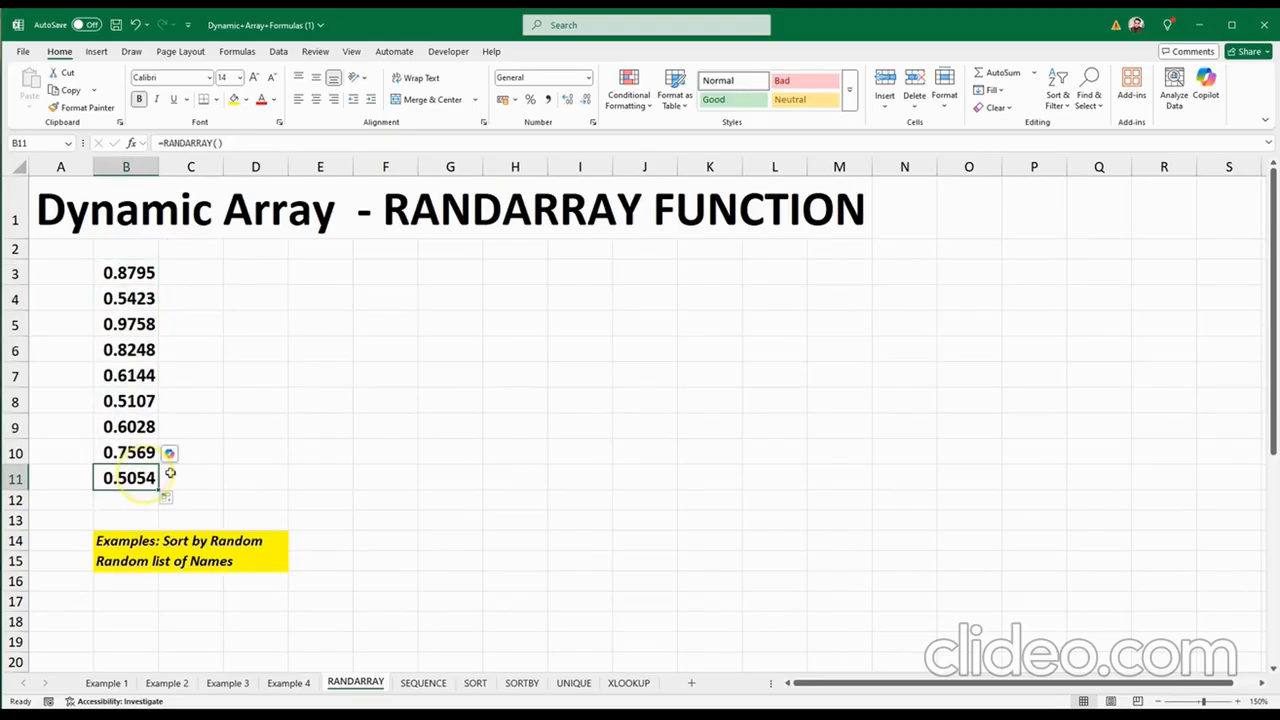
left_click(258, 403)
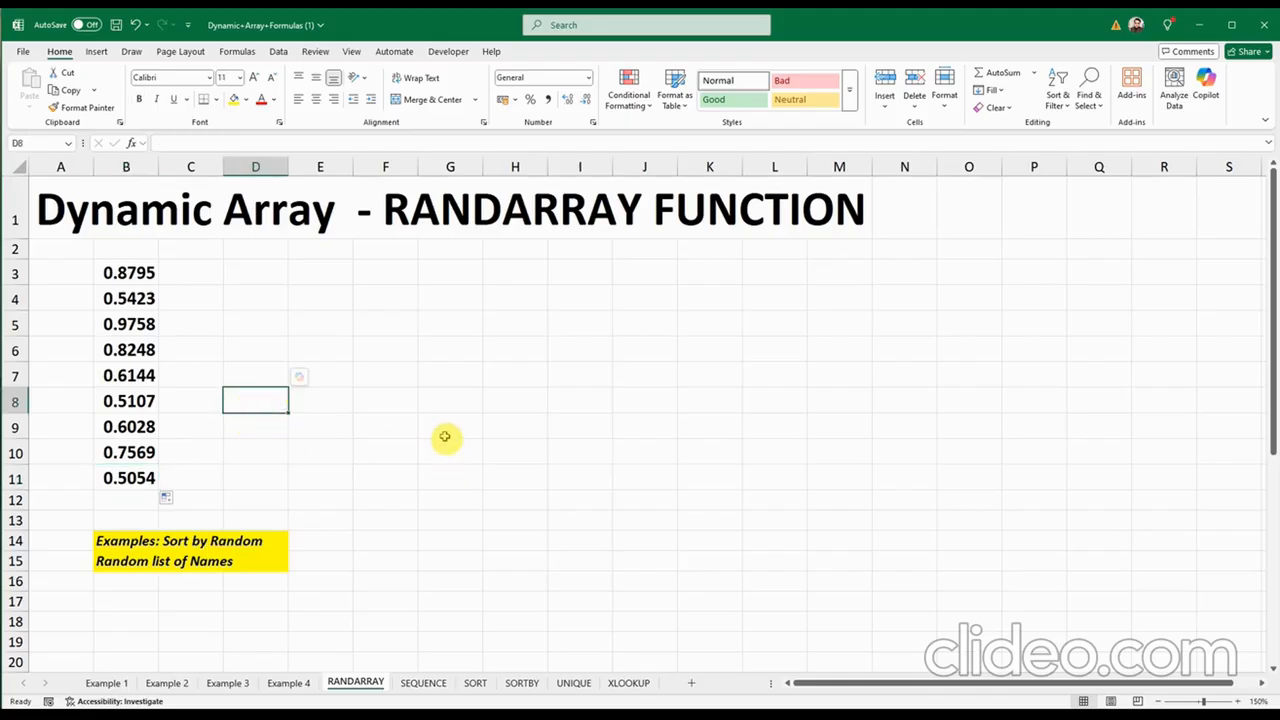
left_click_drag(140, 273, 285, 490)
left_click(492, 470)
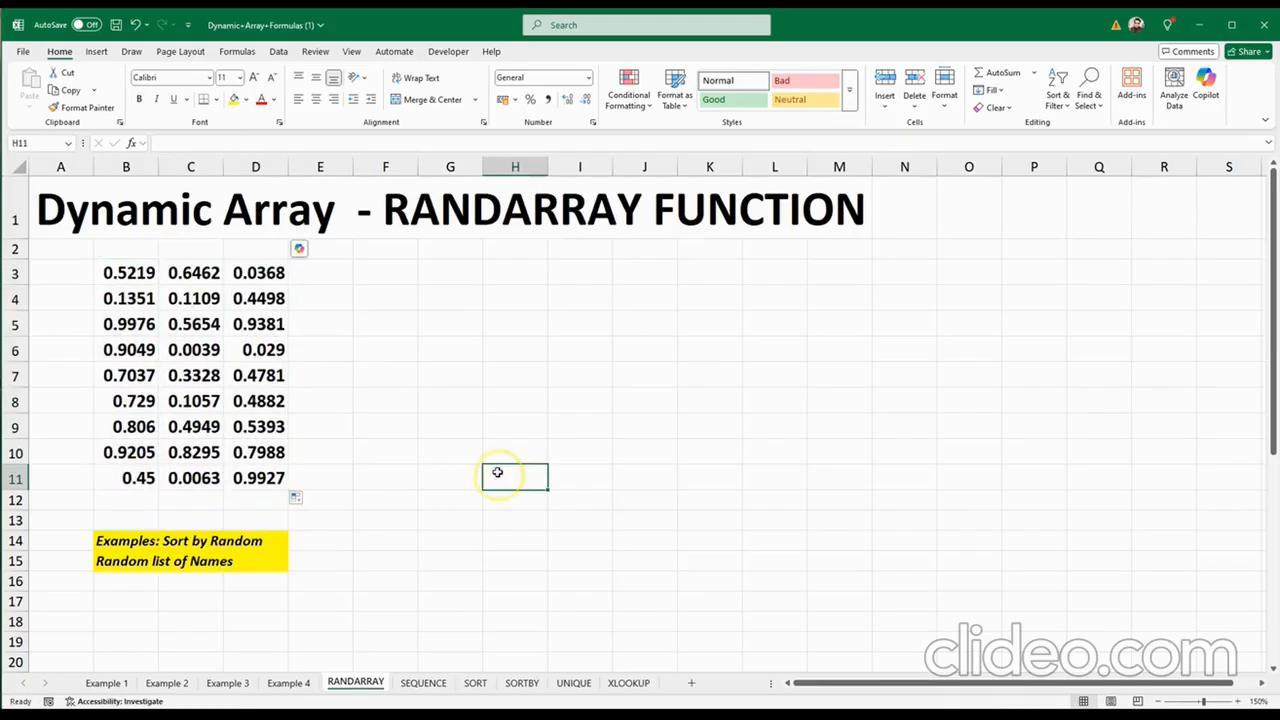
Check the argument-free RANDARRAY formula in B3, and clear that cell to recalculate the other random values
double_click(115, 270)
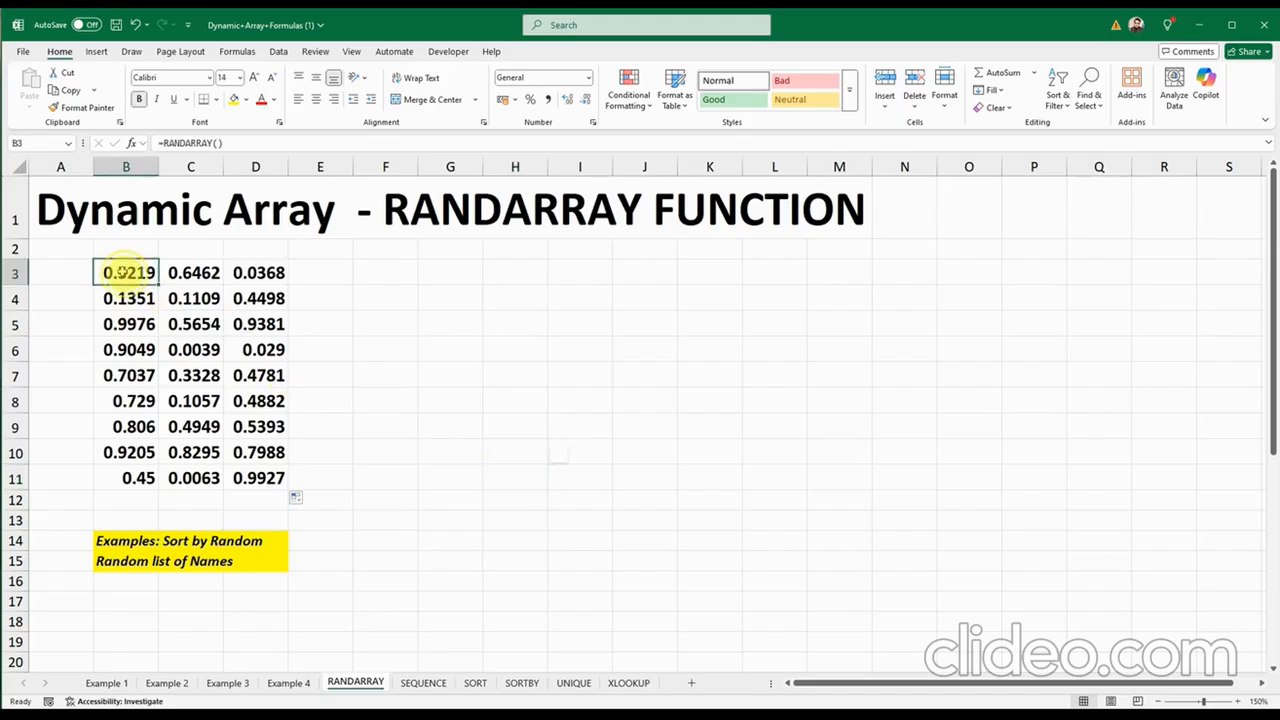
left_click(210, 272)
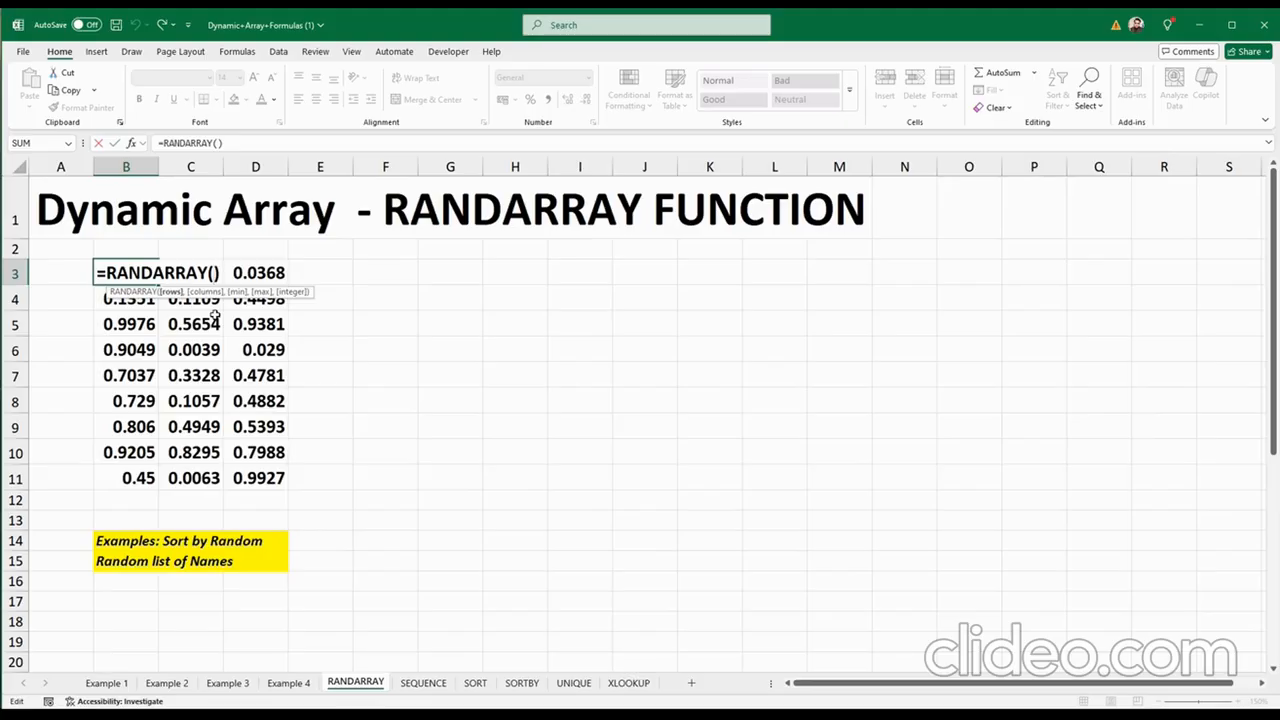
key("ctrl+Return")
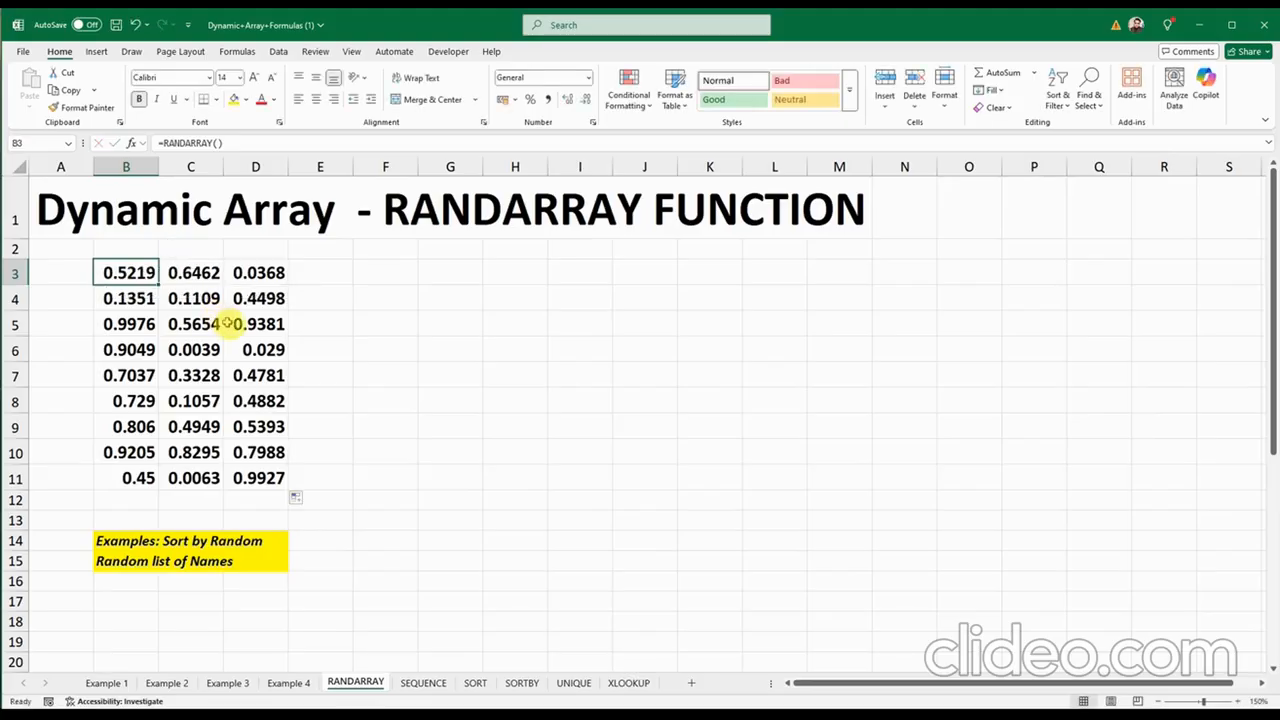
key("Delete")
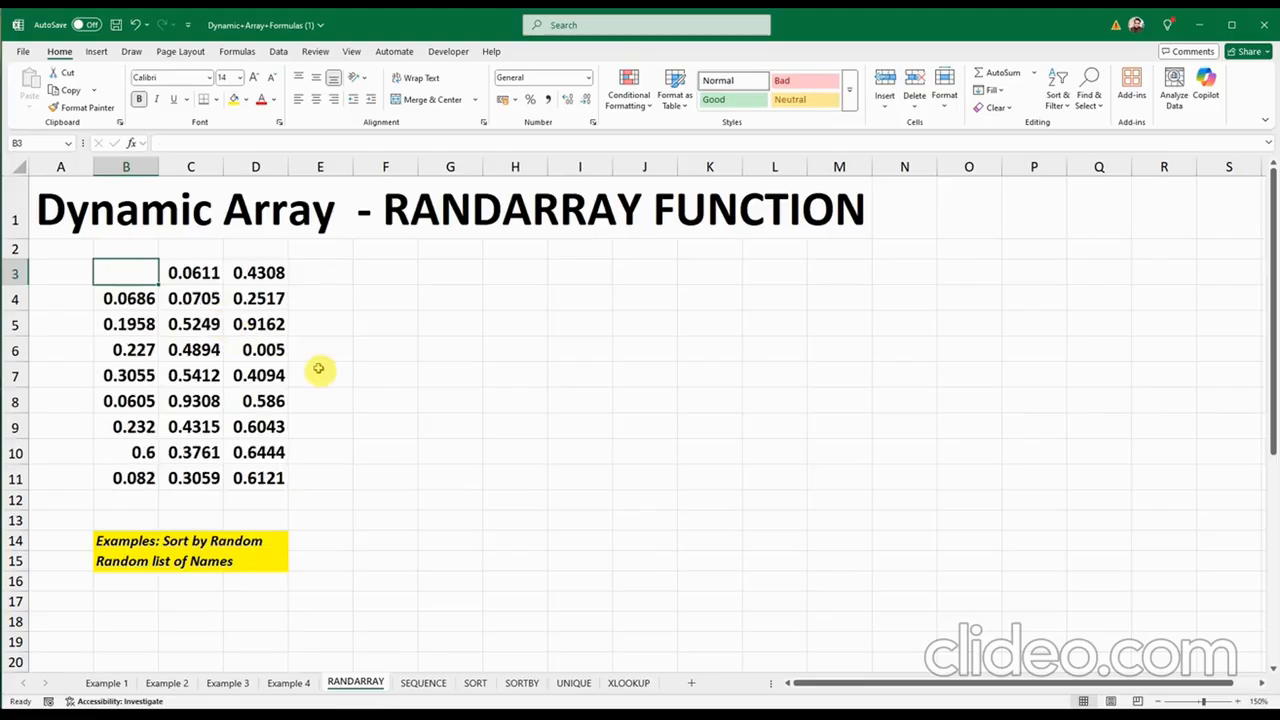
left_click(449, 376)
left_click(126, 274)
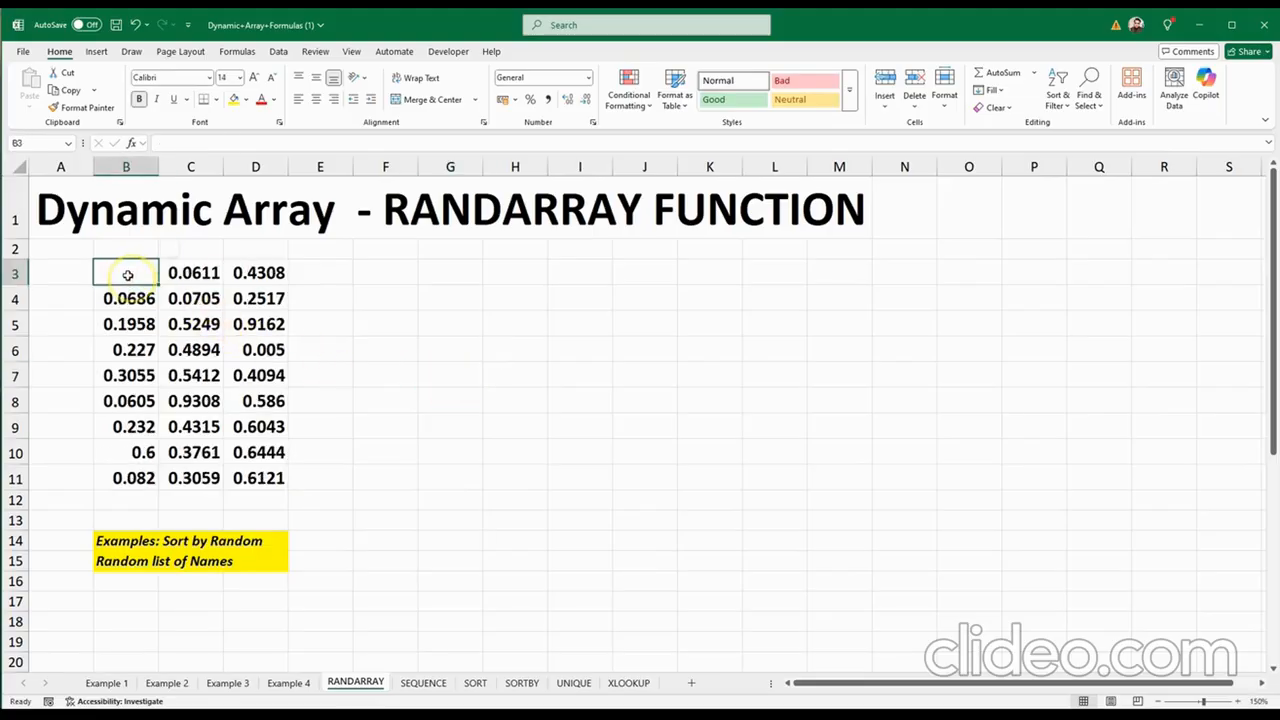
key("Delete")
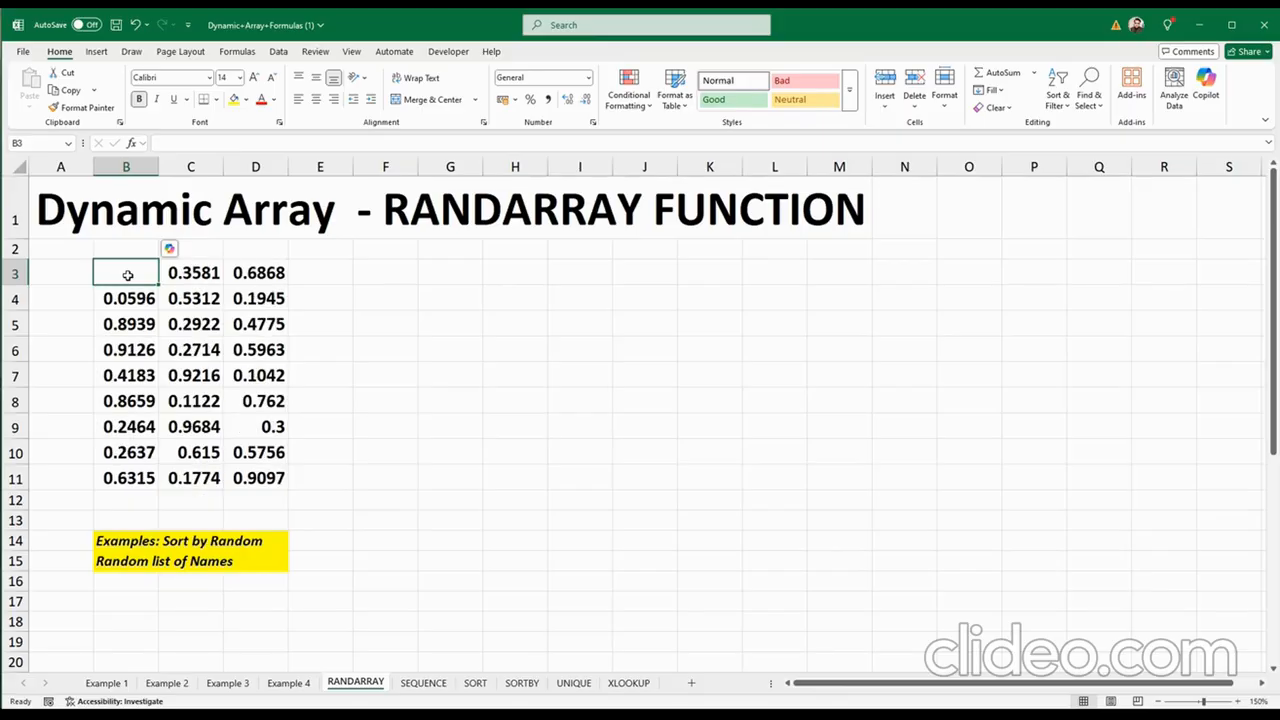
Switch to the PowerPoint presentation and show the Excel SEQUENCE Function summary slide
key("Down")
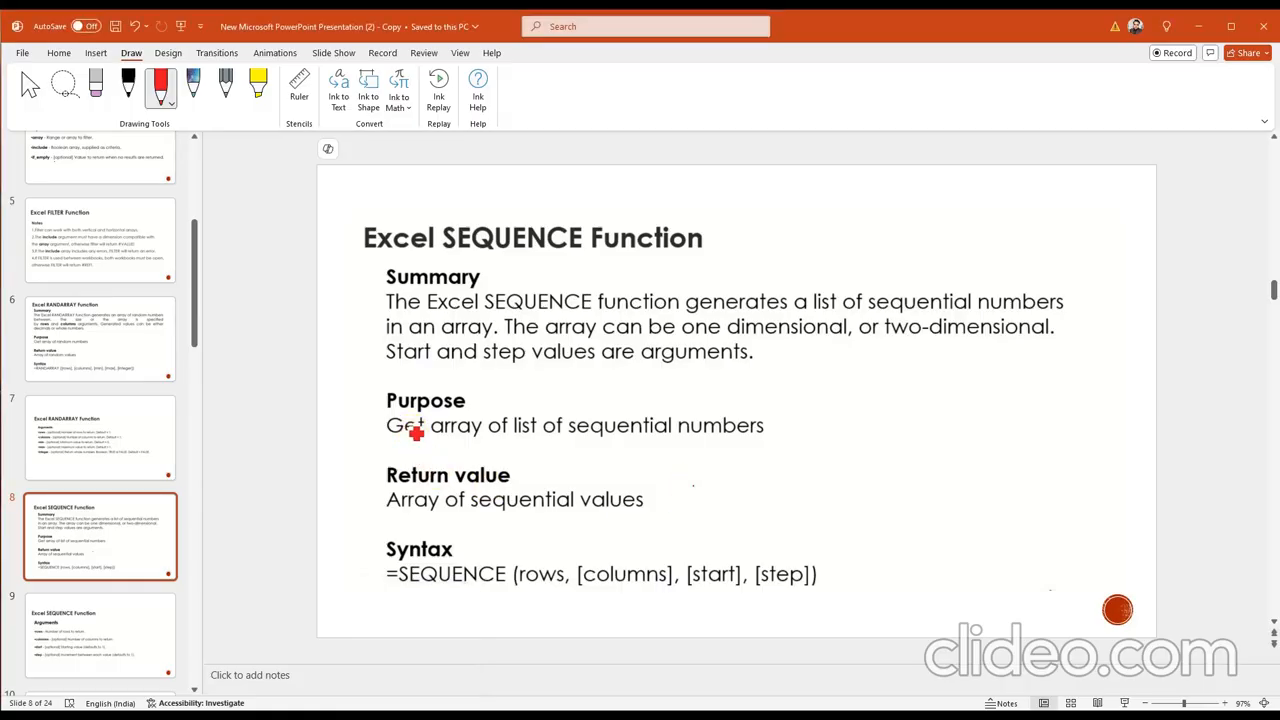
Underline all three lines of the Summary text on the SEQUENCE function slide with the red pen
left_click(486, 326)
left_click_drag(494, 311, 1068, 313)
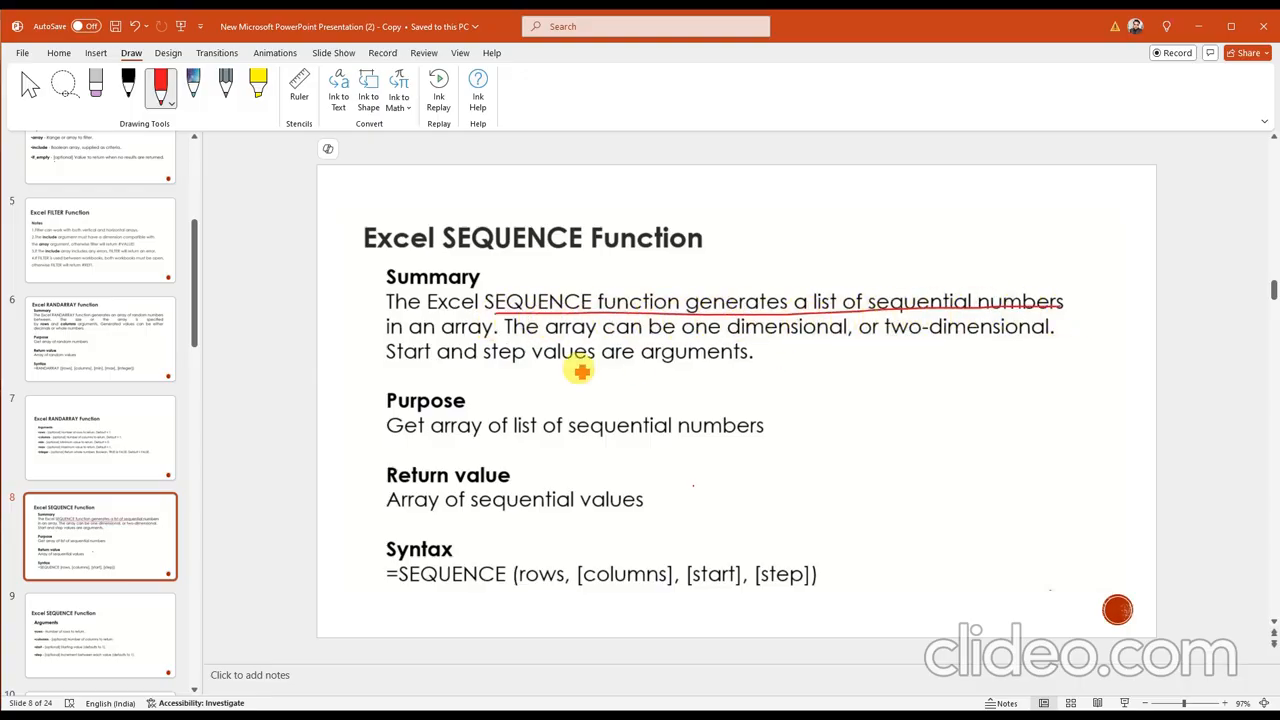
left_click_drag(386, 340, 1050, 338)
left_click_drag(390, 368, 754, 374)
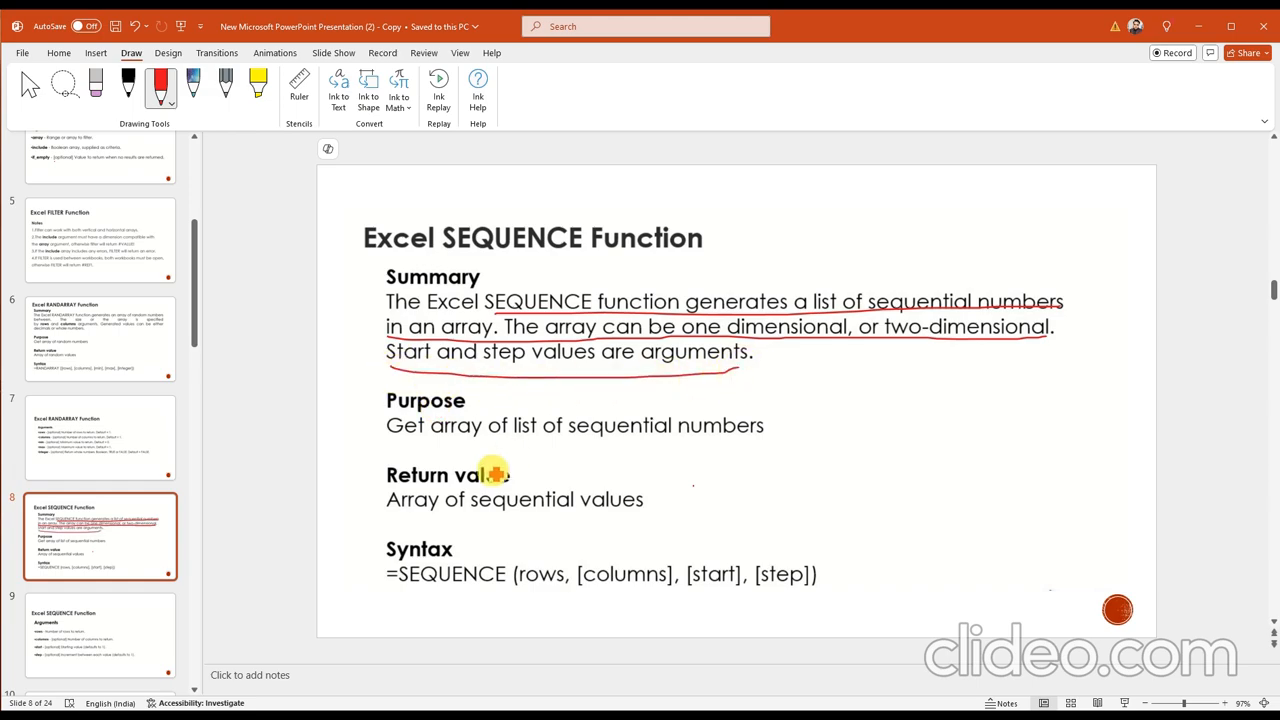
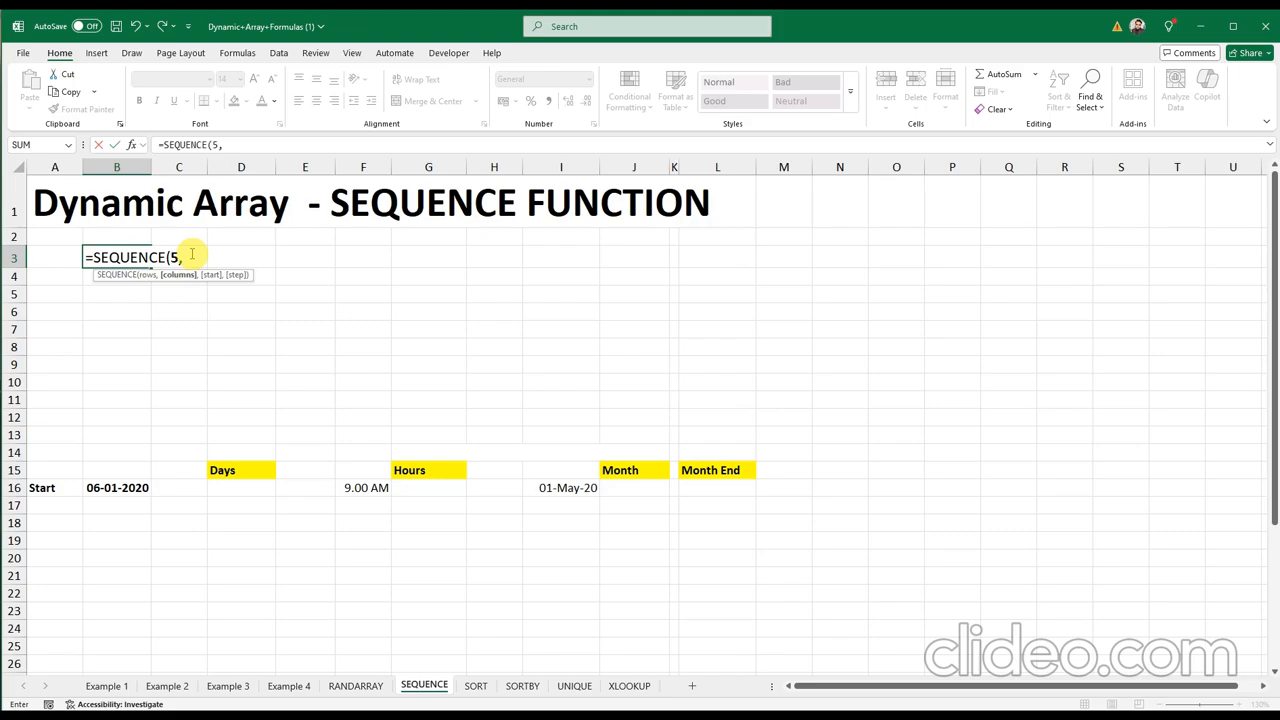
Complete the SEQUENCE formula in B3 with 4 columns, start 0 and step 5 as =SEQUENCE(5,4,0,5)
type("4")
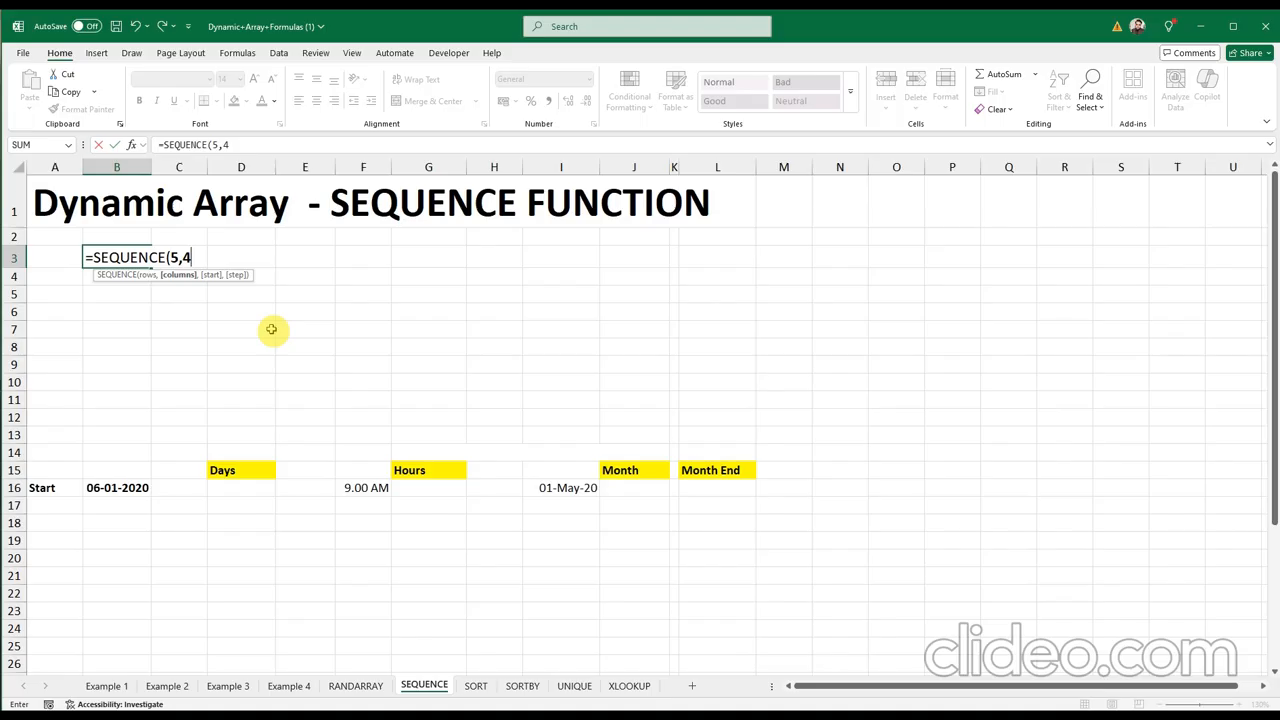
type(",0,")
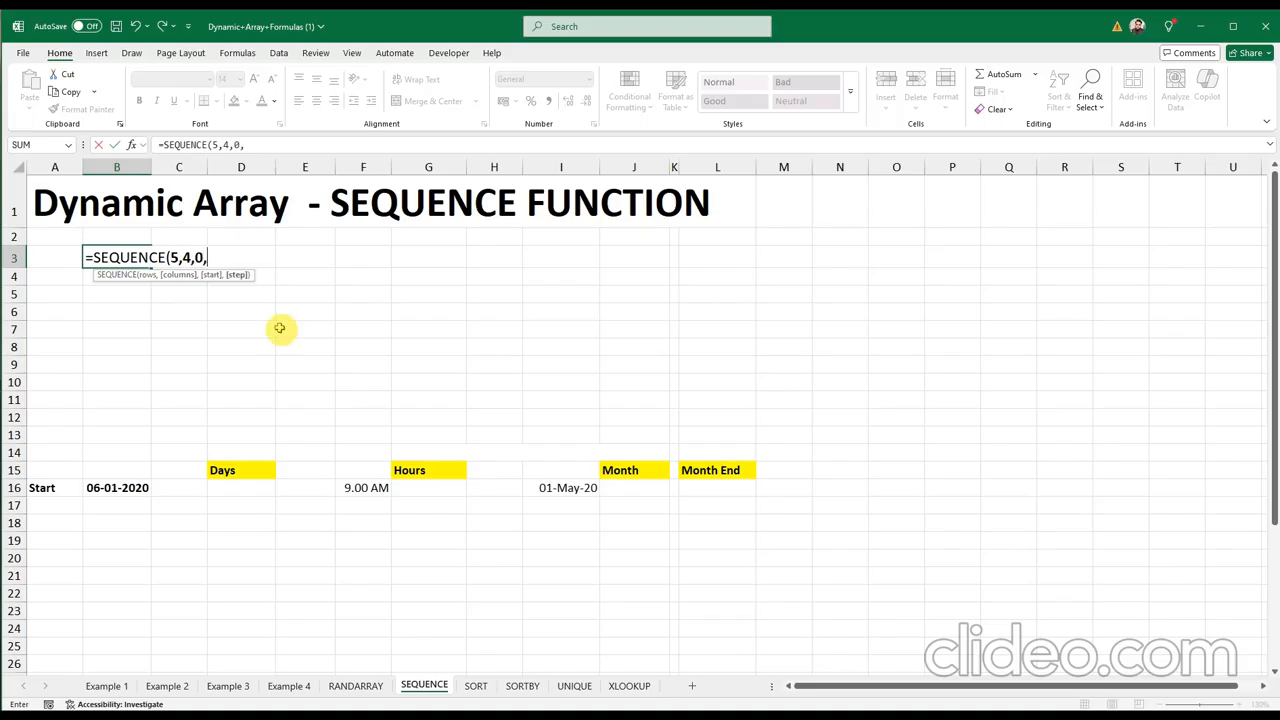
type("5")
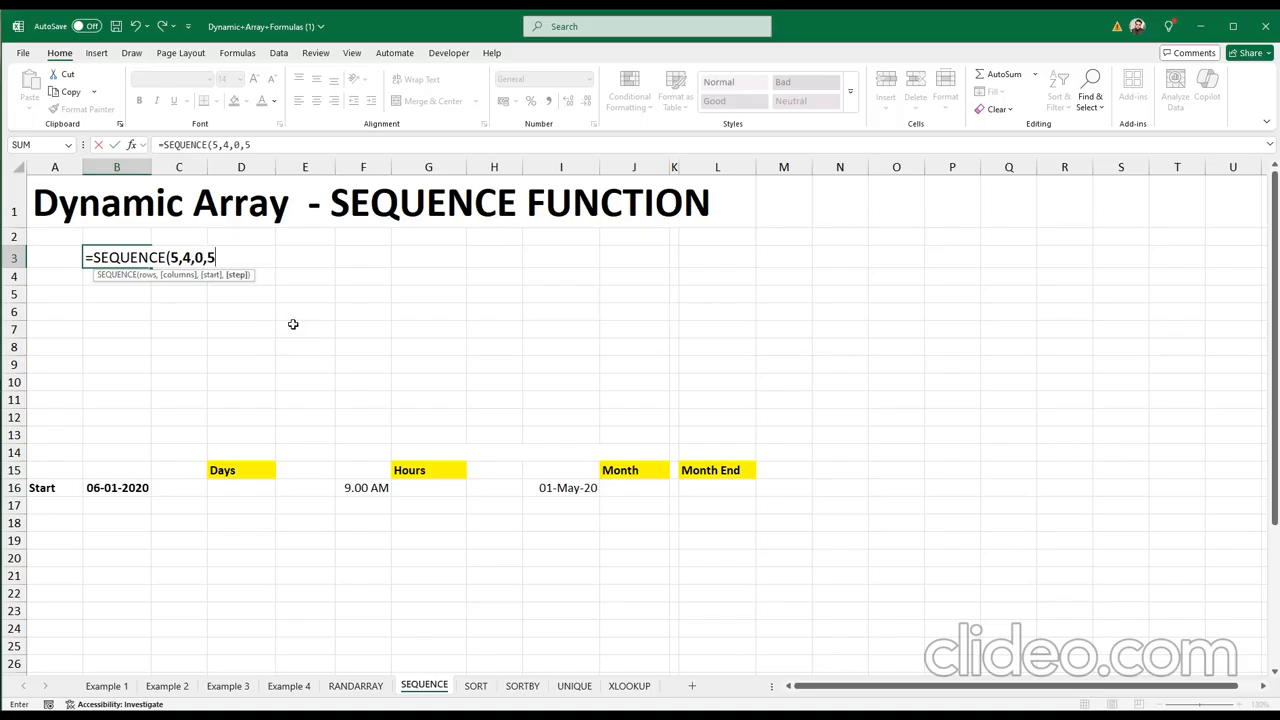
type(")")
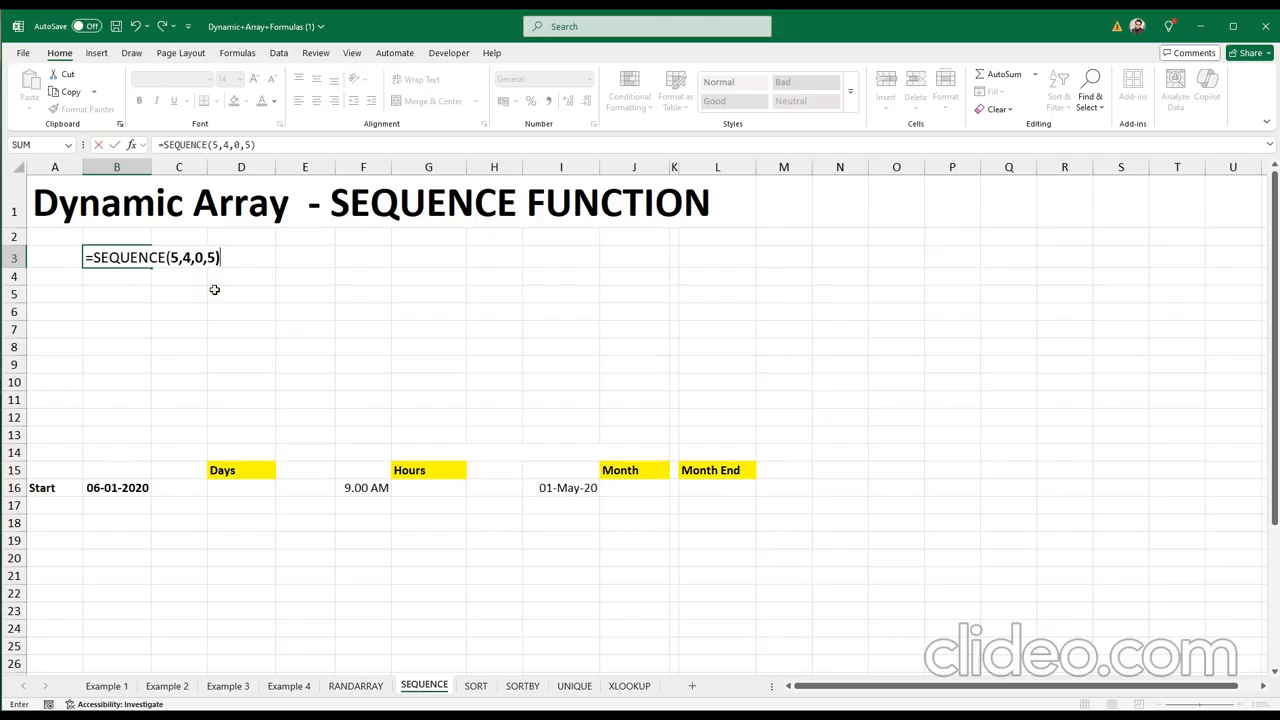
key("Return")
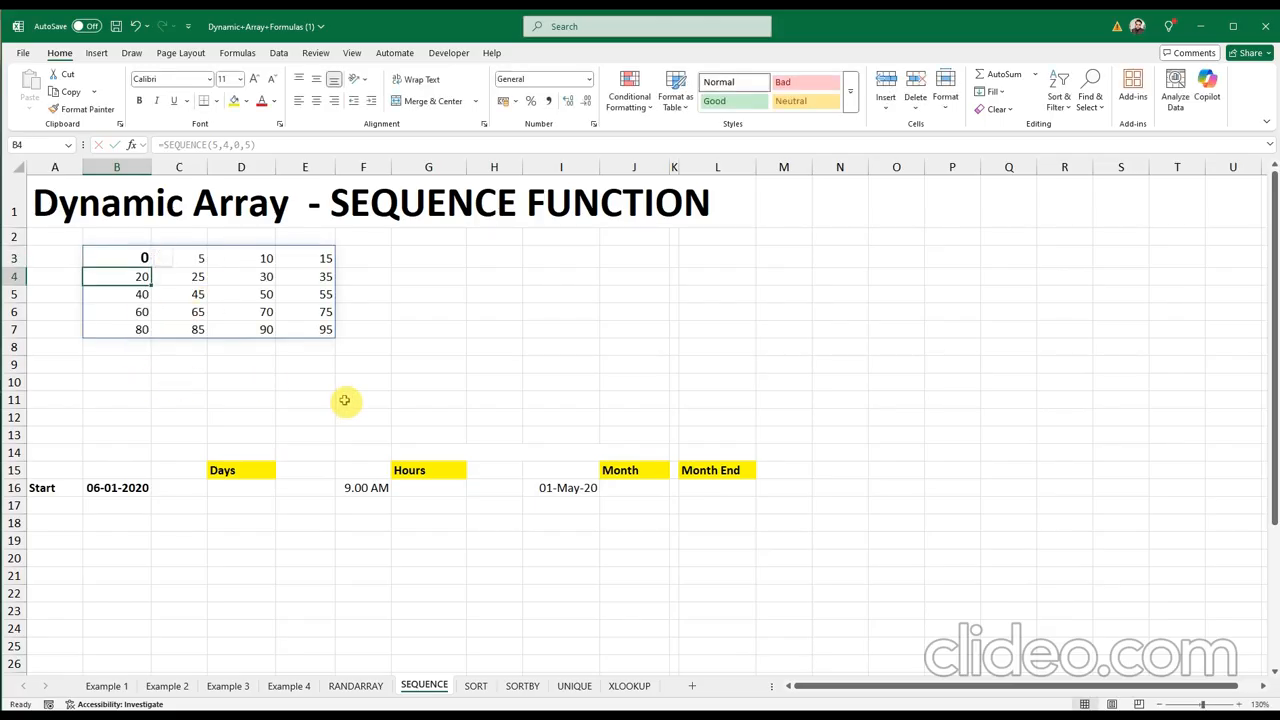
Examine the spilled array in B3:E7 and inspect its first-row cells C3, D3 and E3
left_click_drag(126, 258, 325, 328)
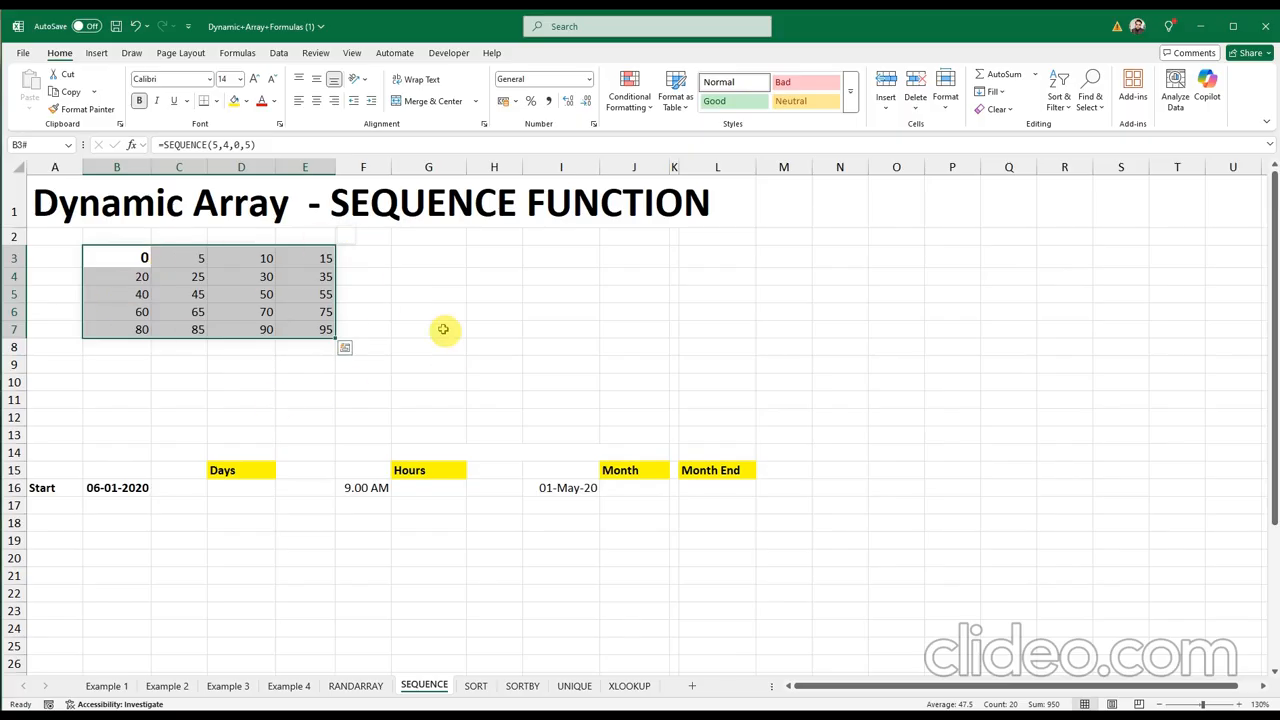
left_click(178, 259)
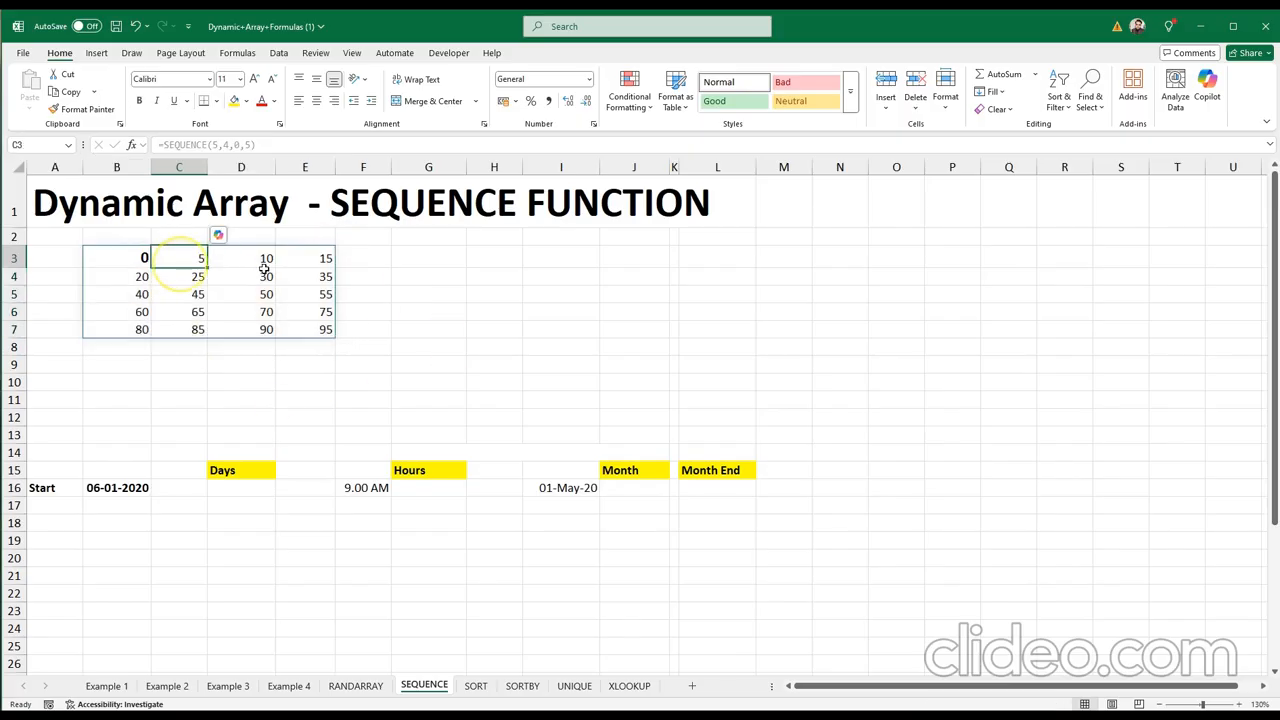
left_click(264, 262)
left_click(305, 259)
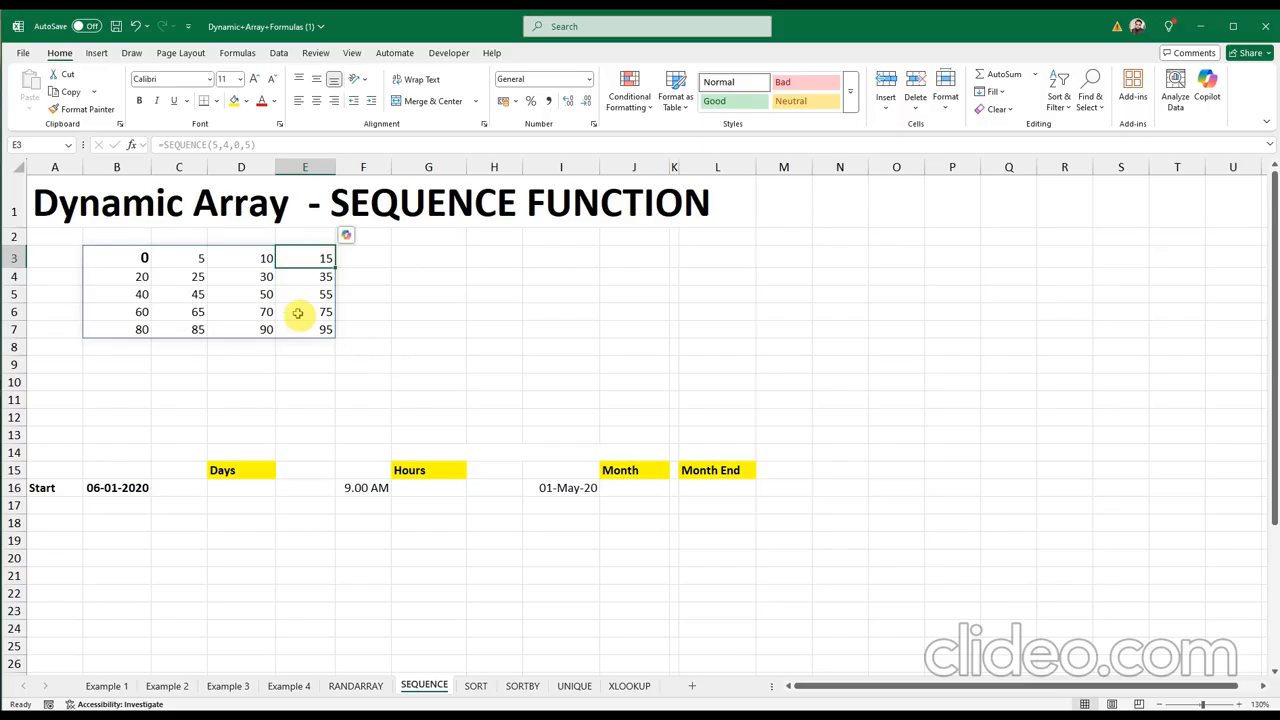
Edit the SEQUENCE formula in B3 to use 10 rows and a step of 10
double_click(132, 263)
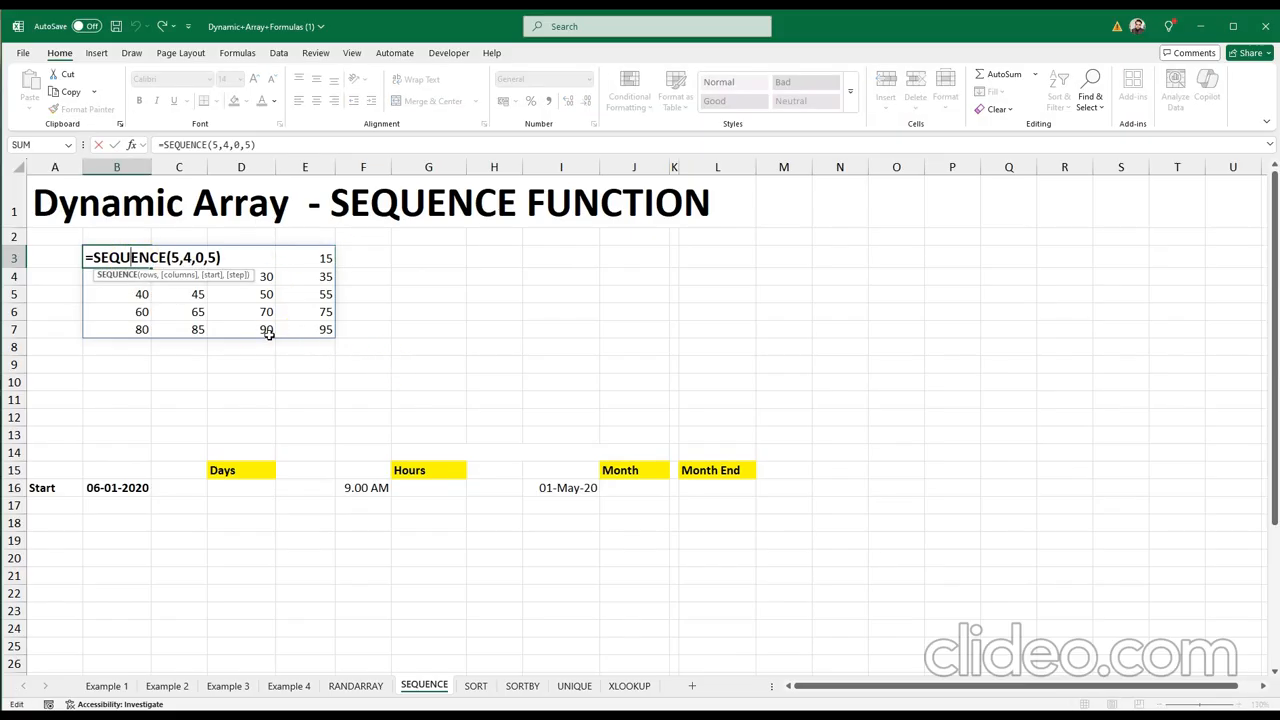
left_click(176, 254)
left_click(180, 258)
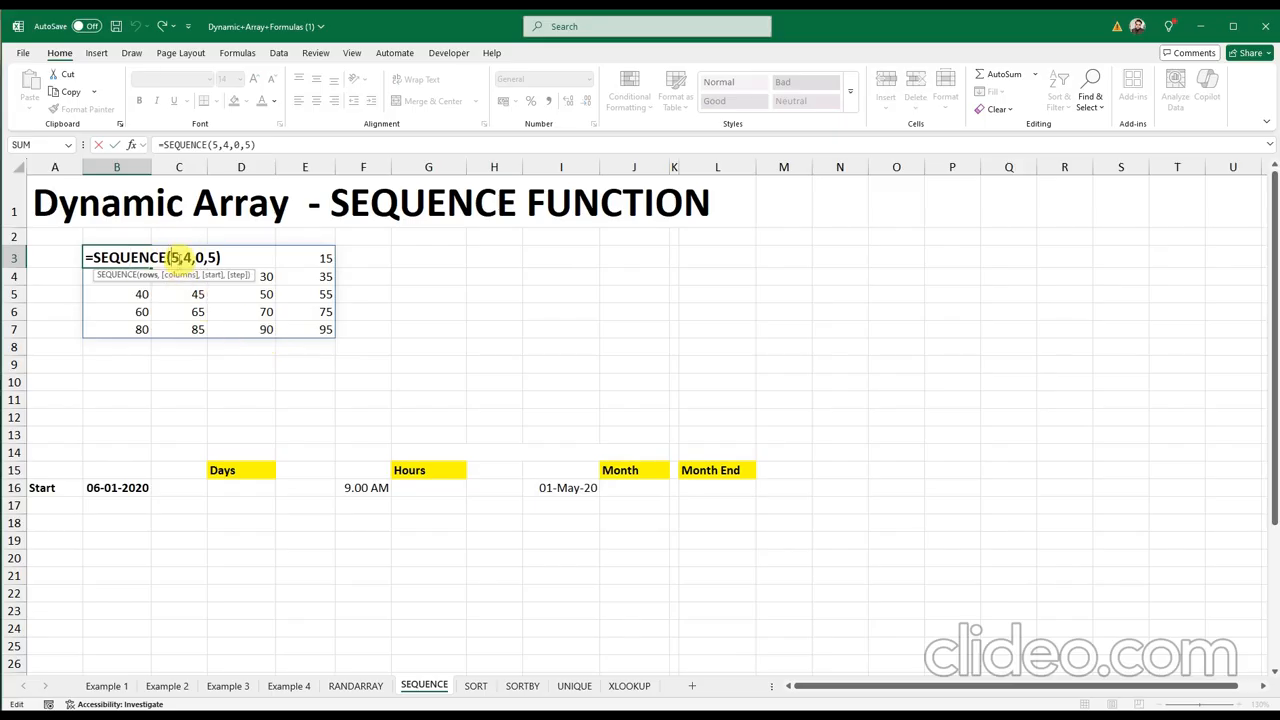
left_click(180, 258)
key("BackSpace")
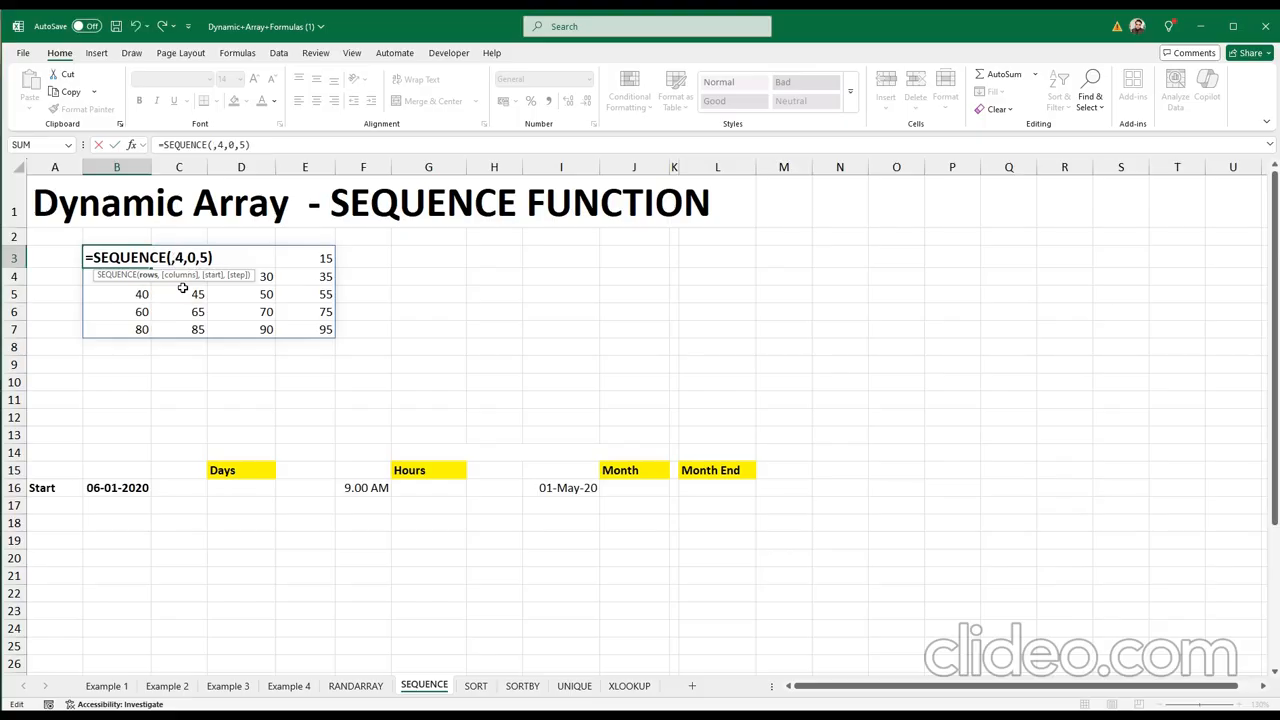
type("10")
left_click(215, 258)
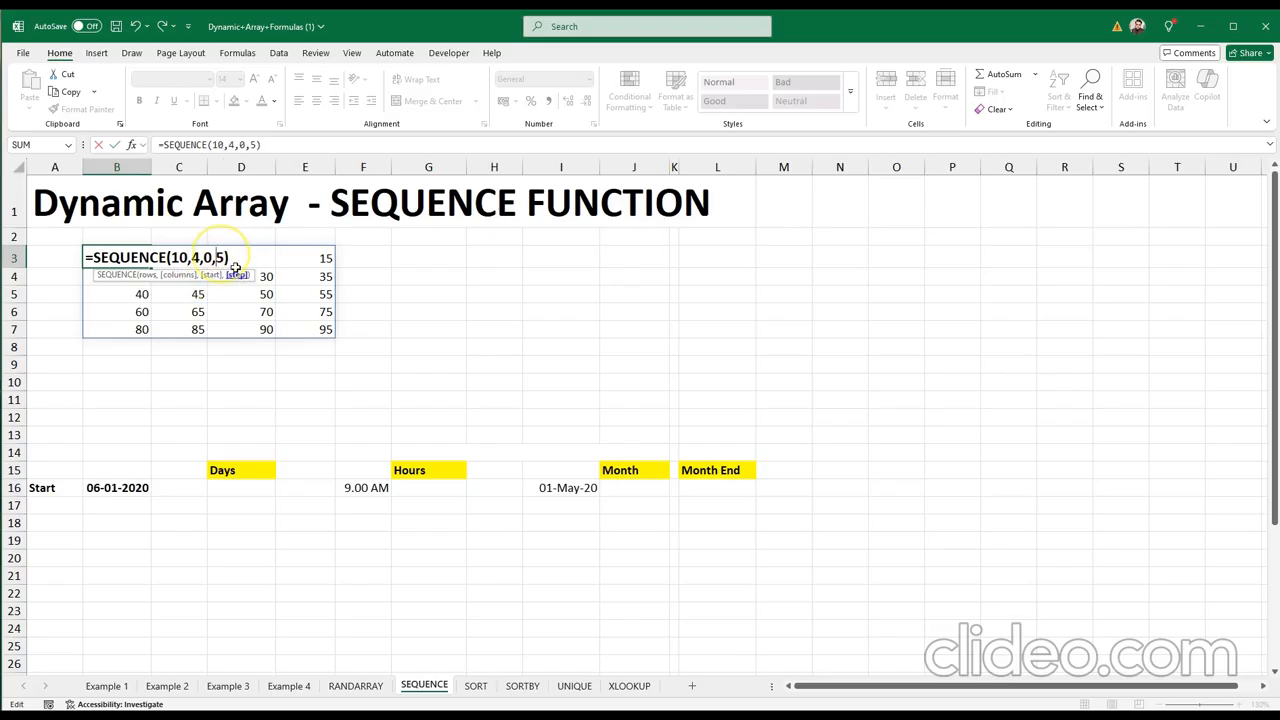
key("Delete")
type("10")
key("Return")
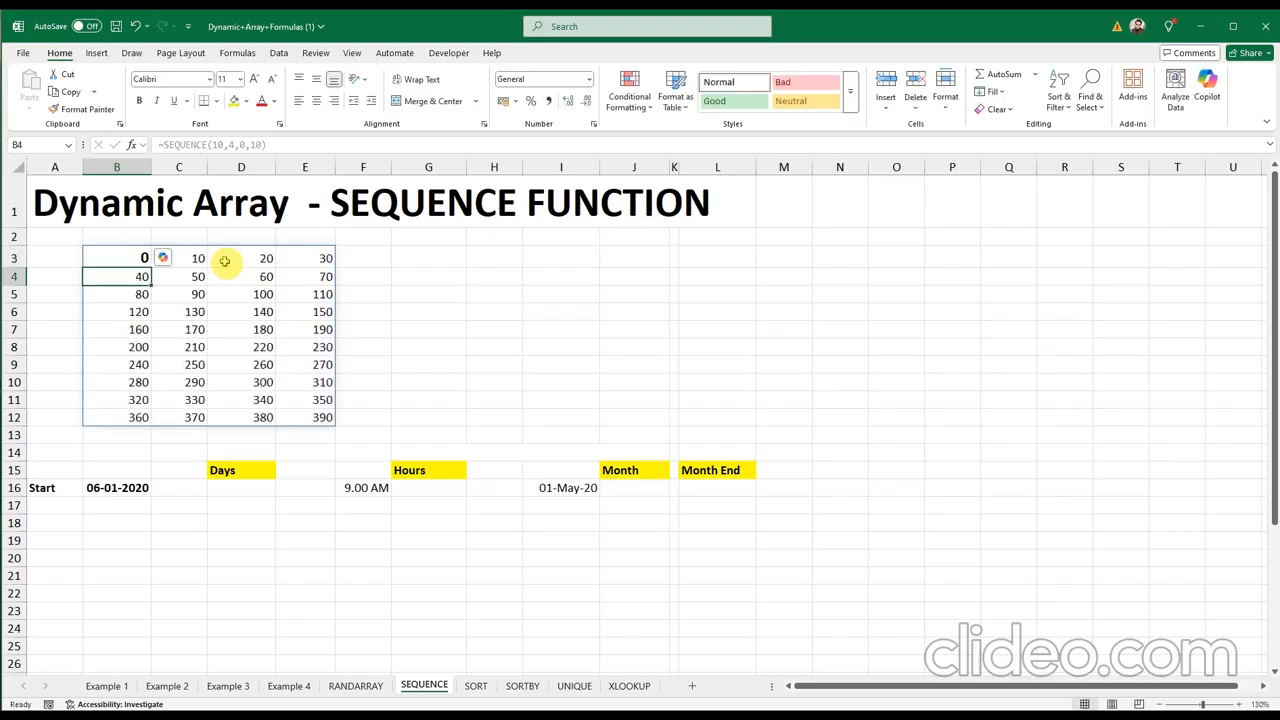
Look over the first cells below the Days, Hours, Month and Month End headings
left_click(245, 486)
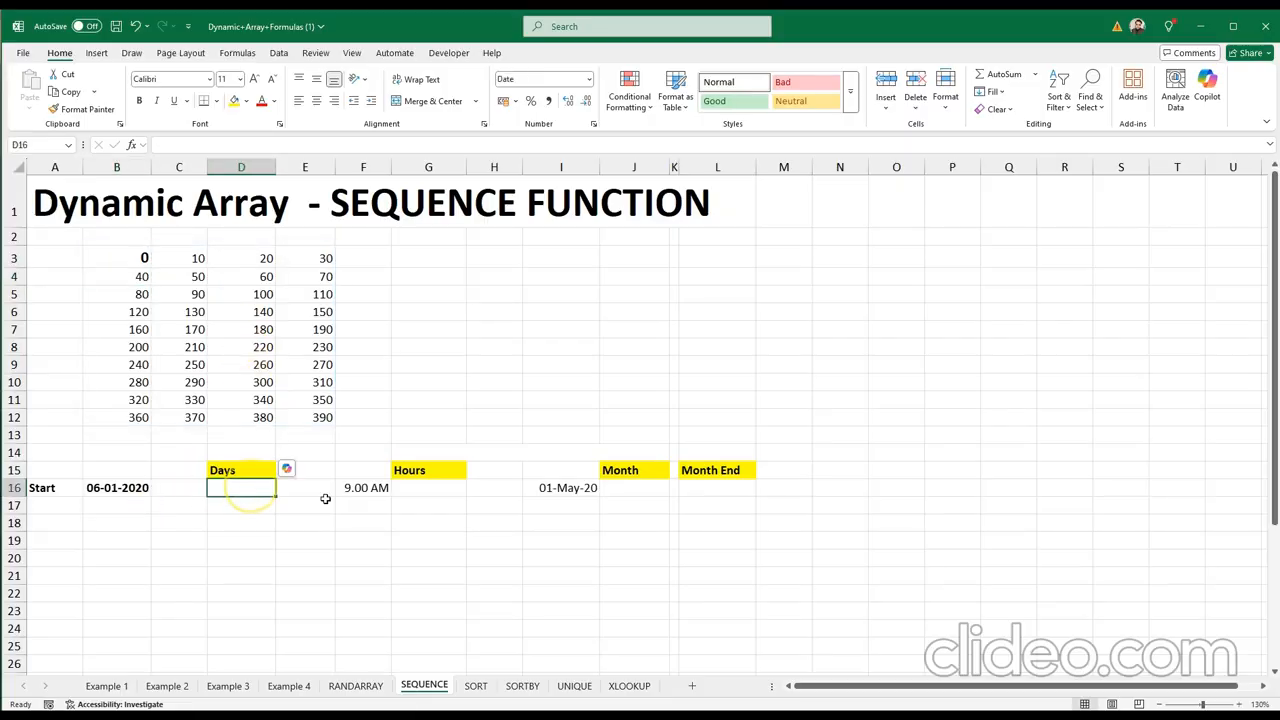
left_click(422, 488)
left_click(636, 488)
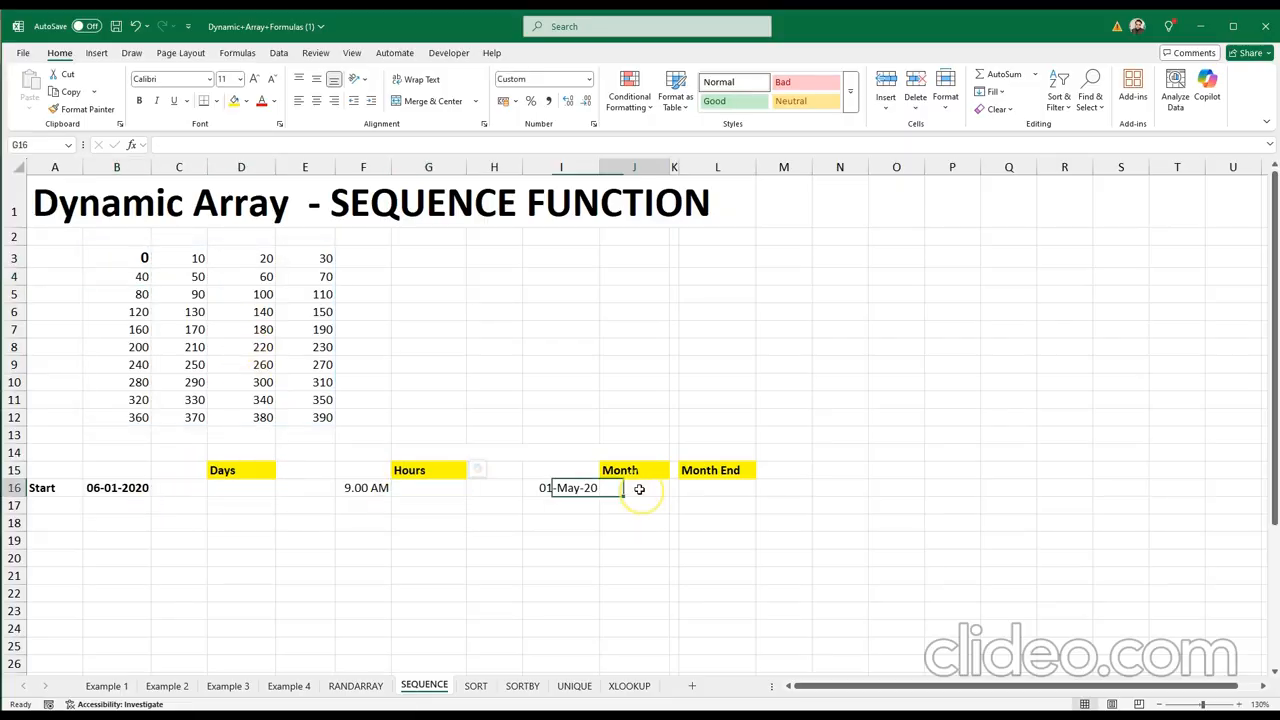
left_click(241, 490)
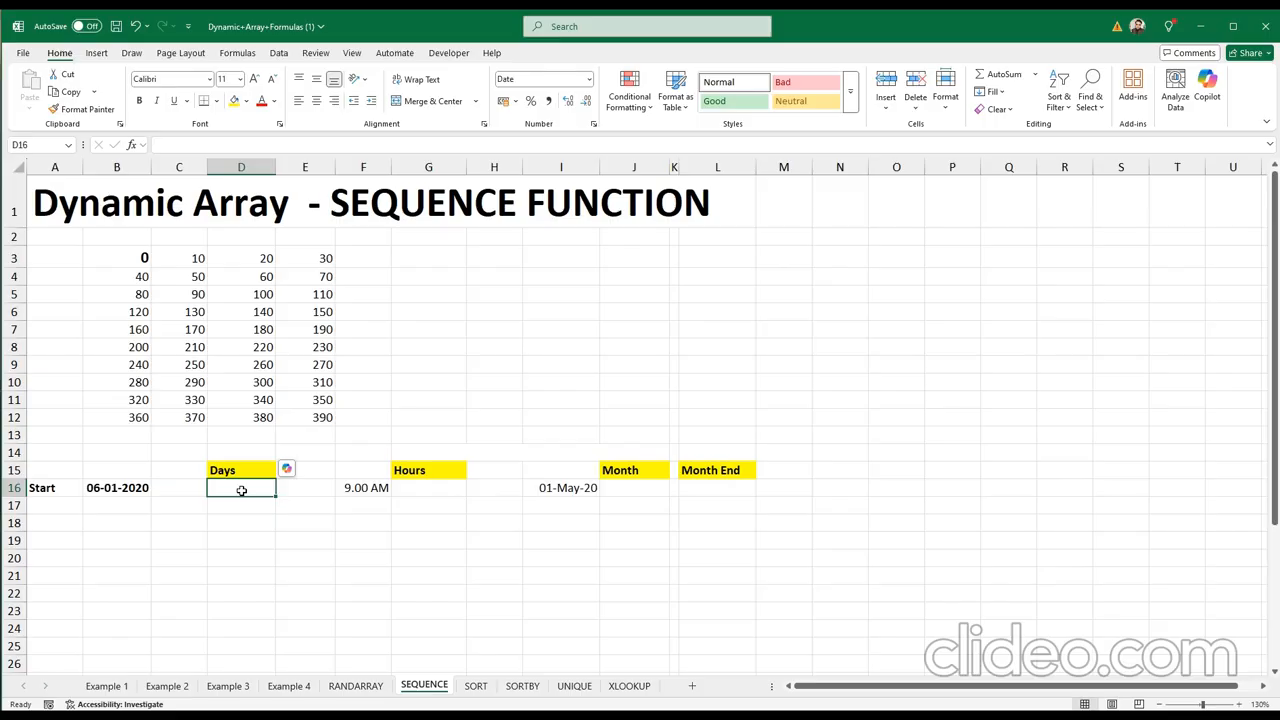
left_click(414, 489)
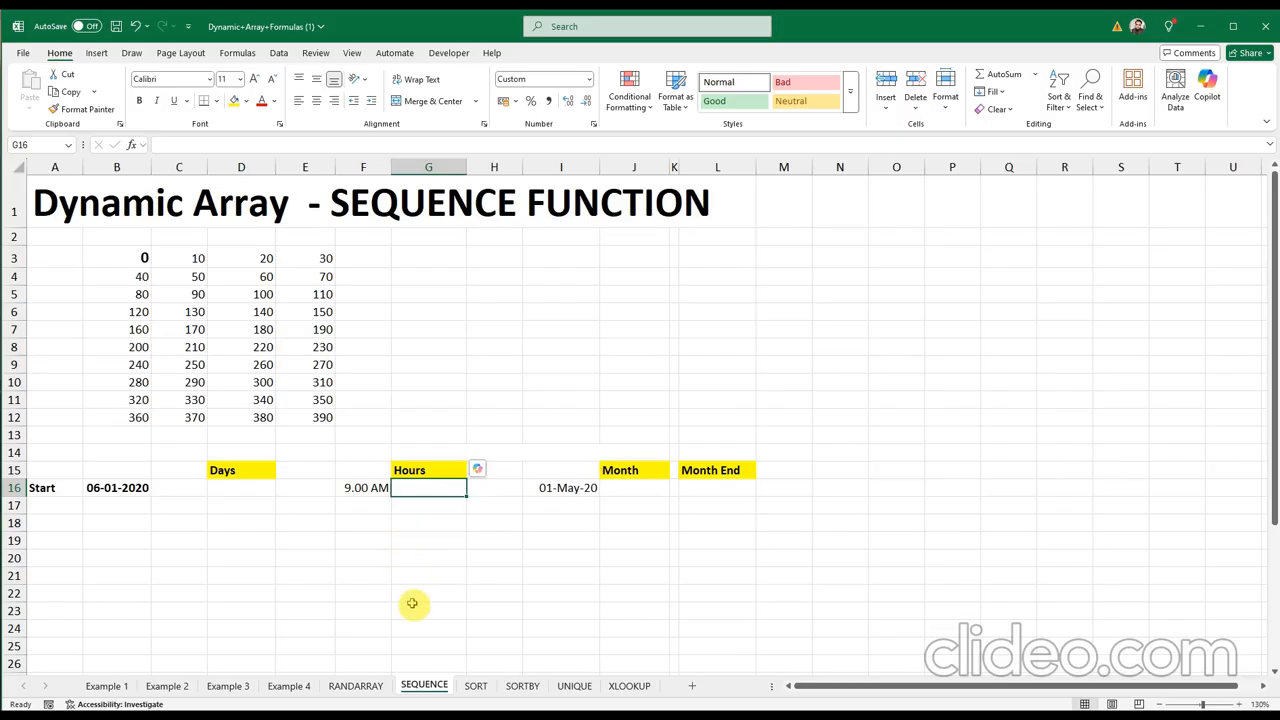
left_click(622, 488)
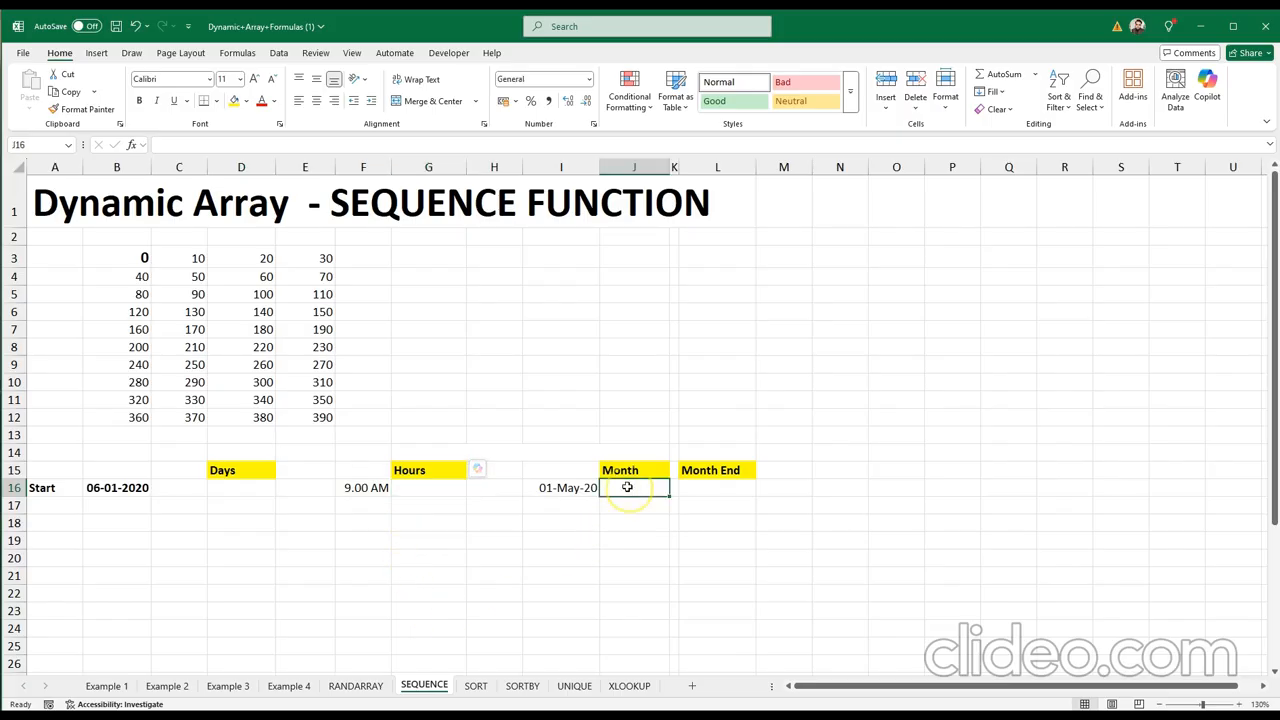
left_click(708, 490)
left_click(627, 488)
Enter =SEQUENCE(10,1,B16,1) in D16 to list ten consecutive days from the start date
left_click(223, 488)
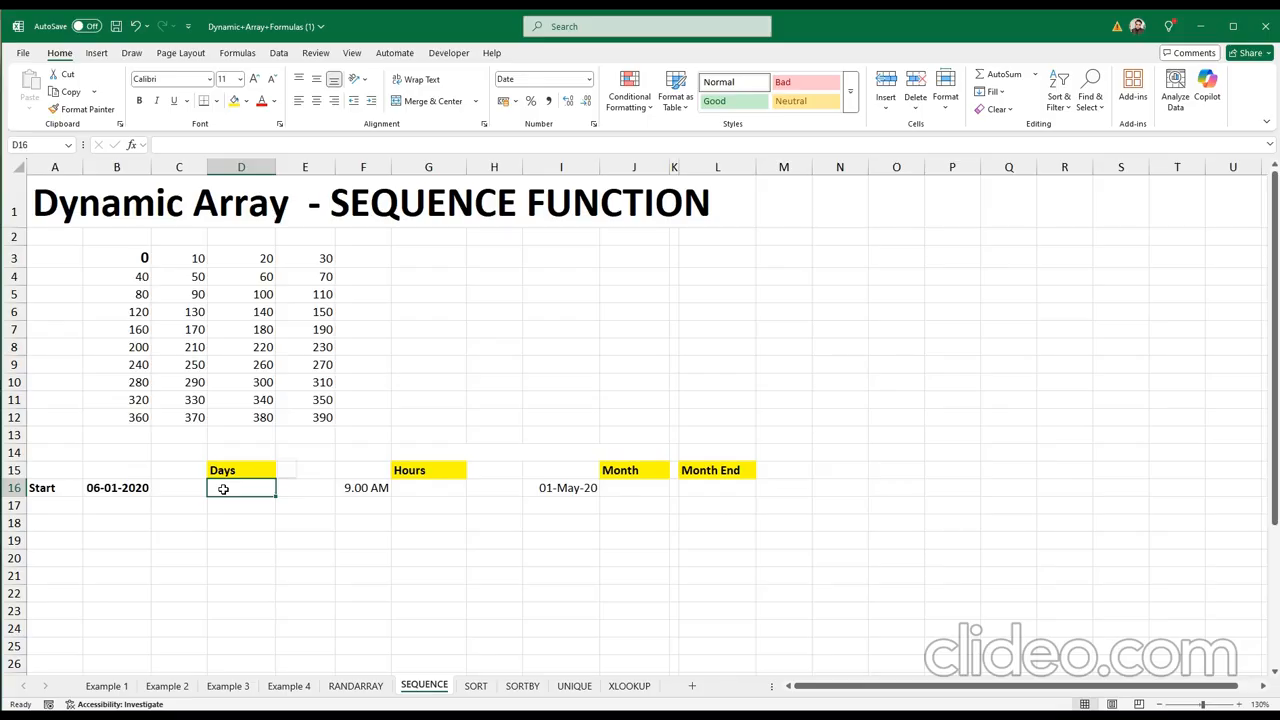
type("=")
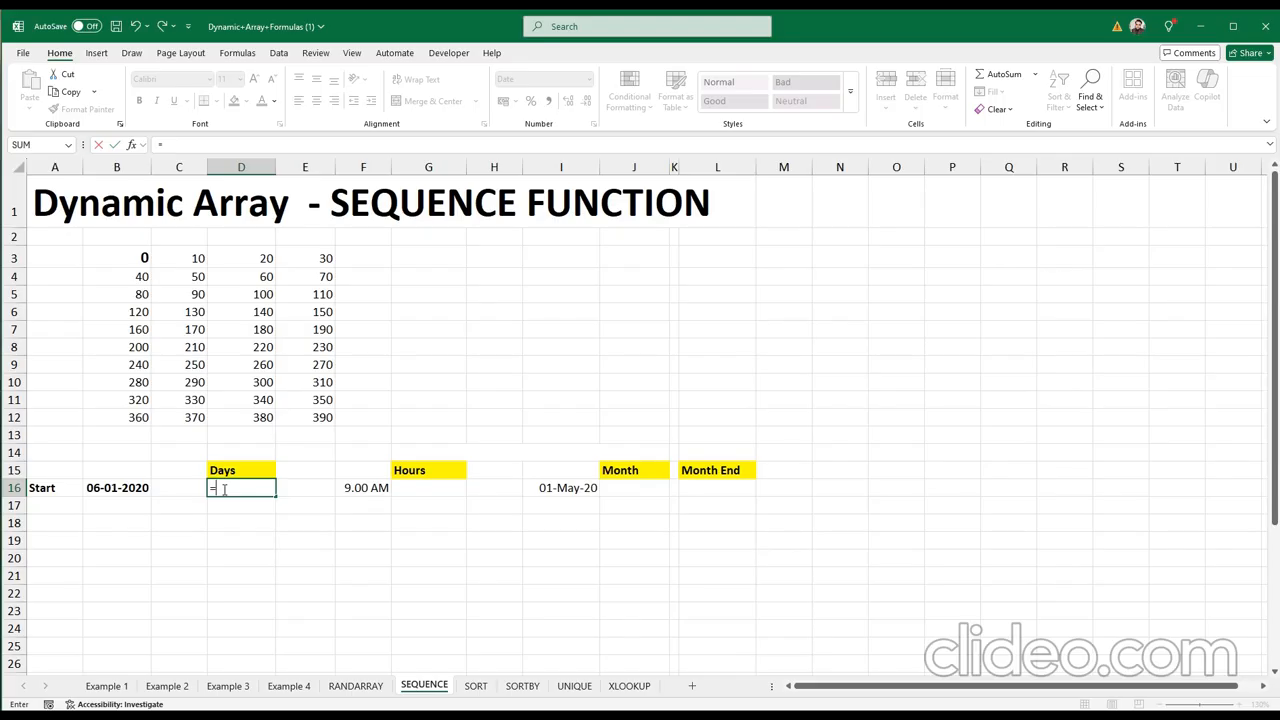
type("se")
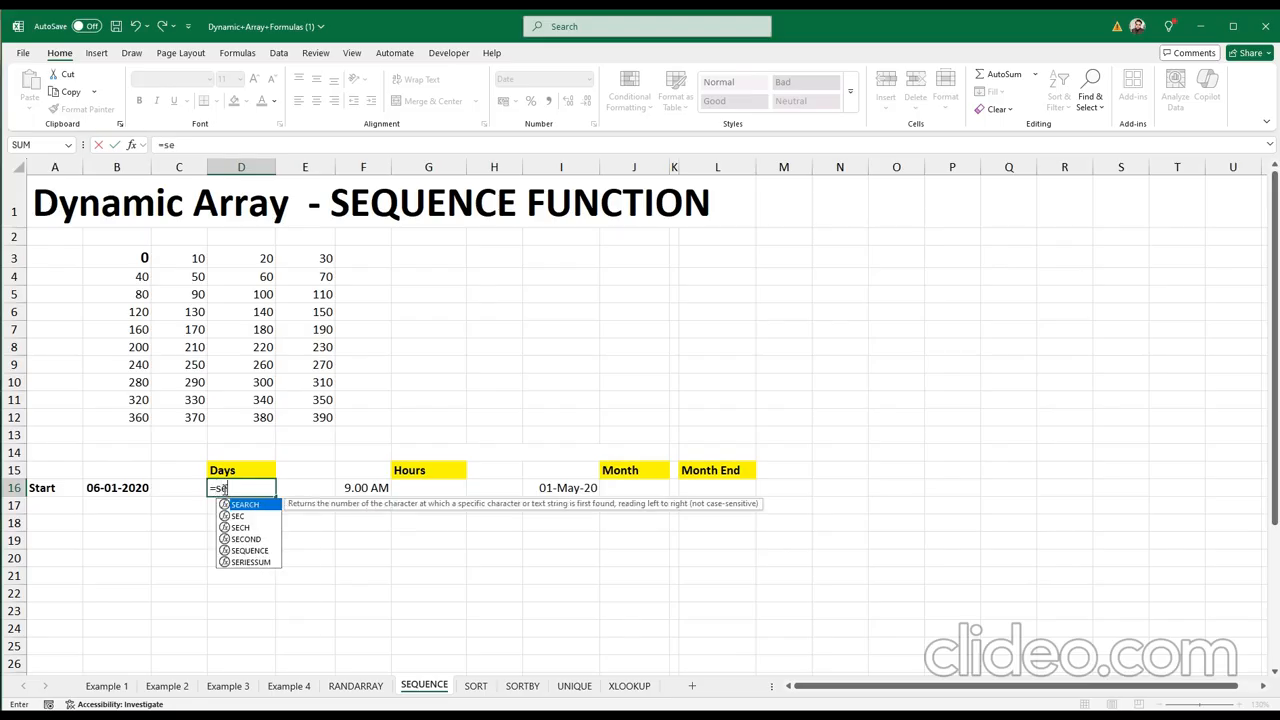
key("Down")
key("Down")
key("Down")
key("Down")
key("Tab")
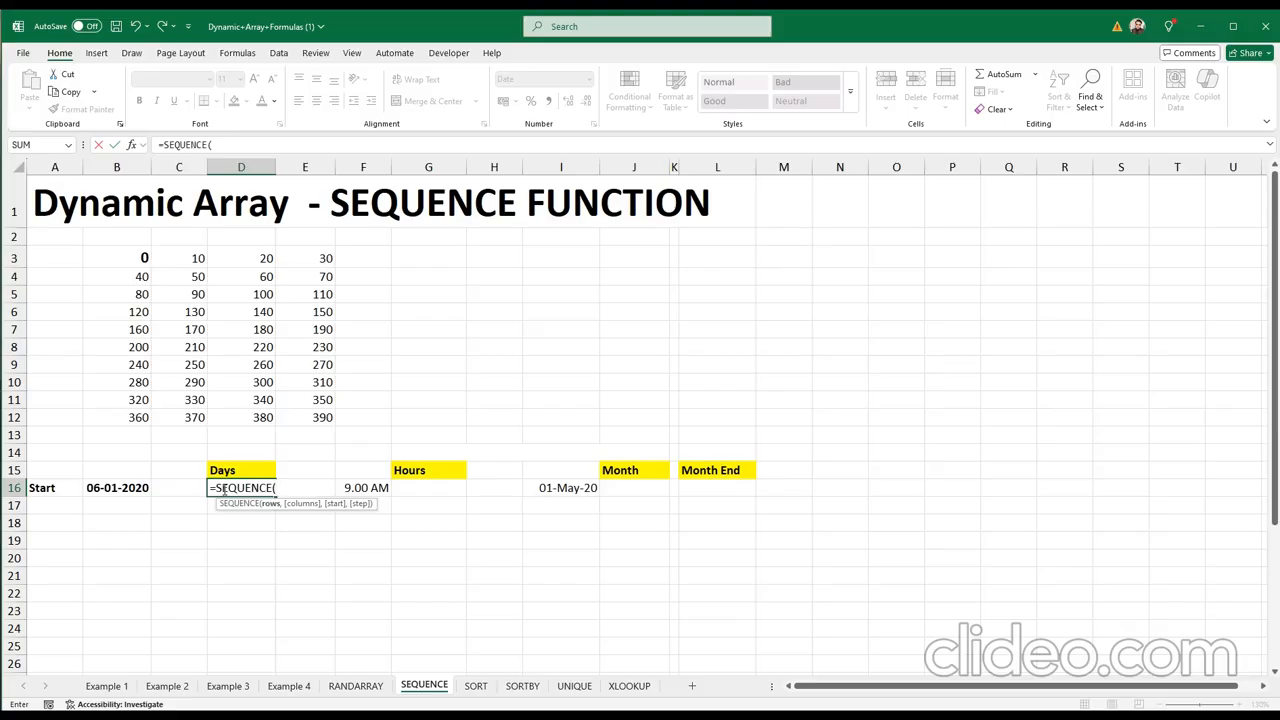
type("10,1")
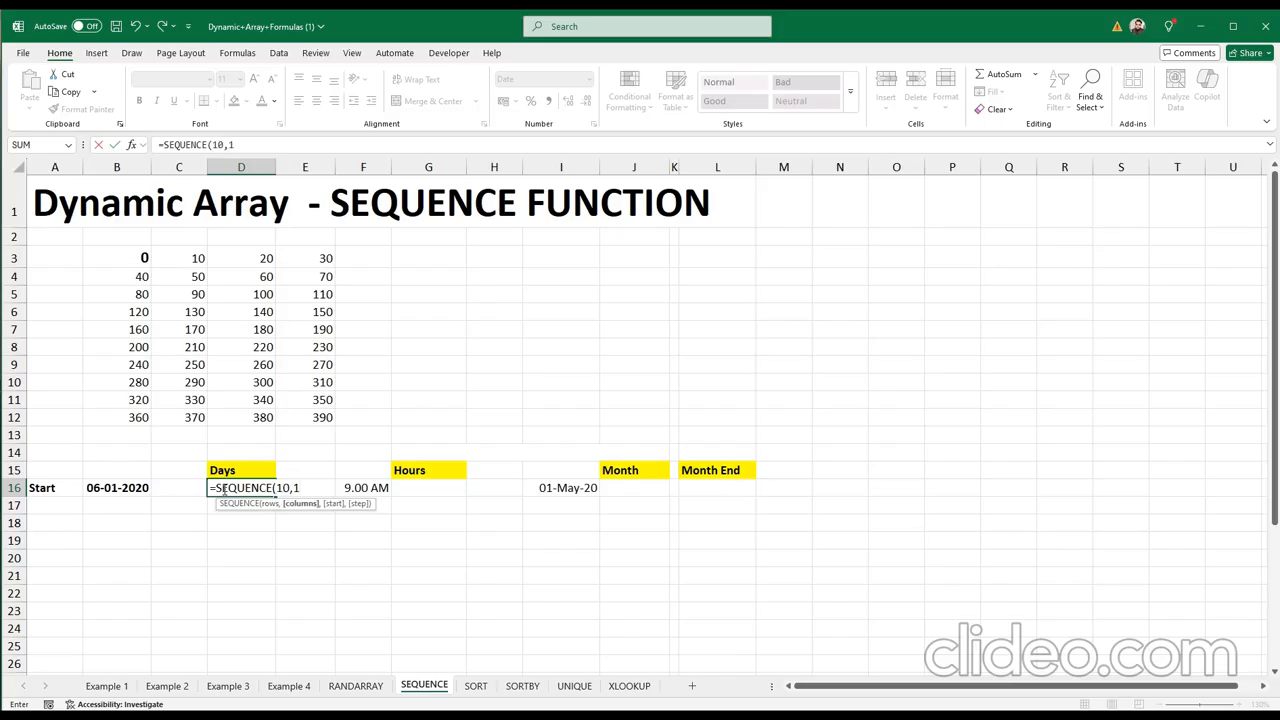
type(",")
left_click(115, 487)
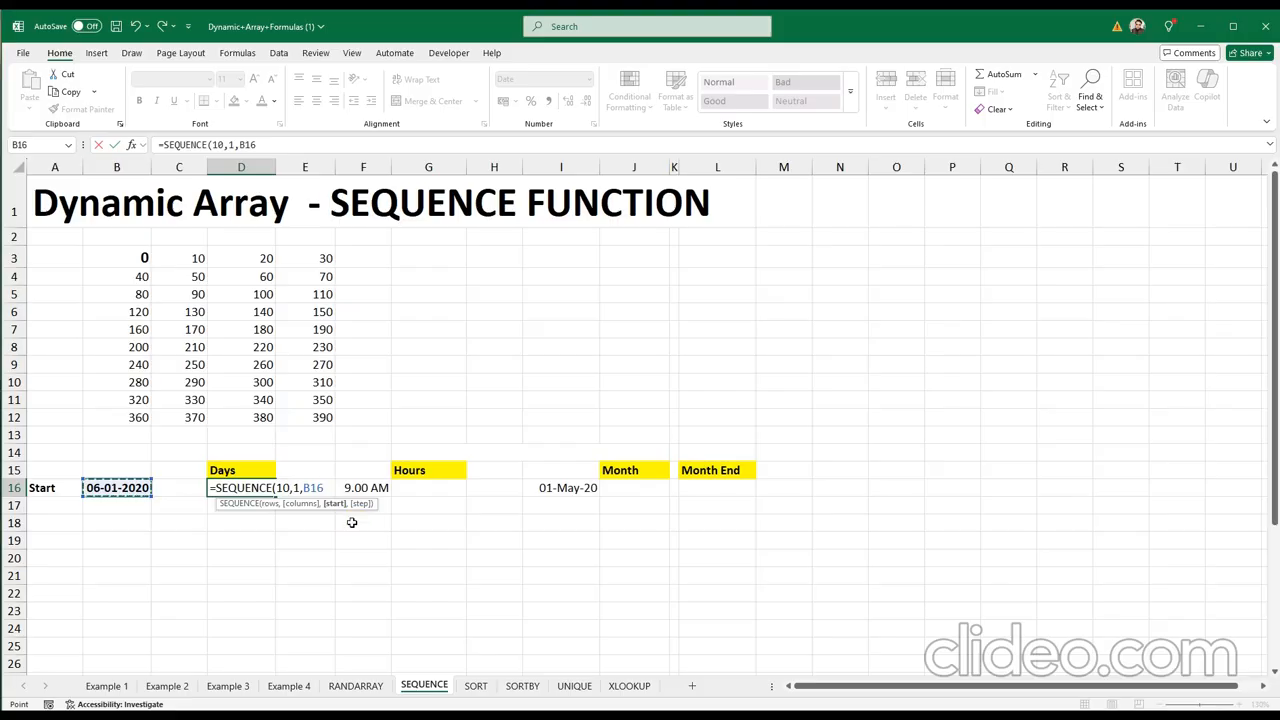
type(",1)")
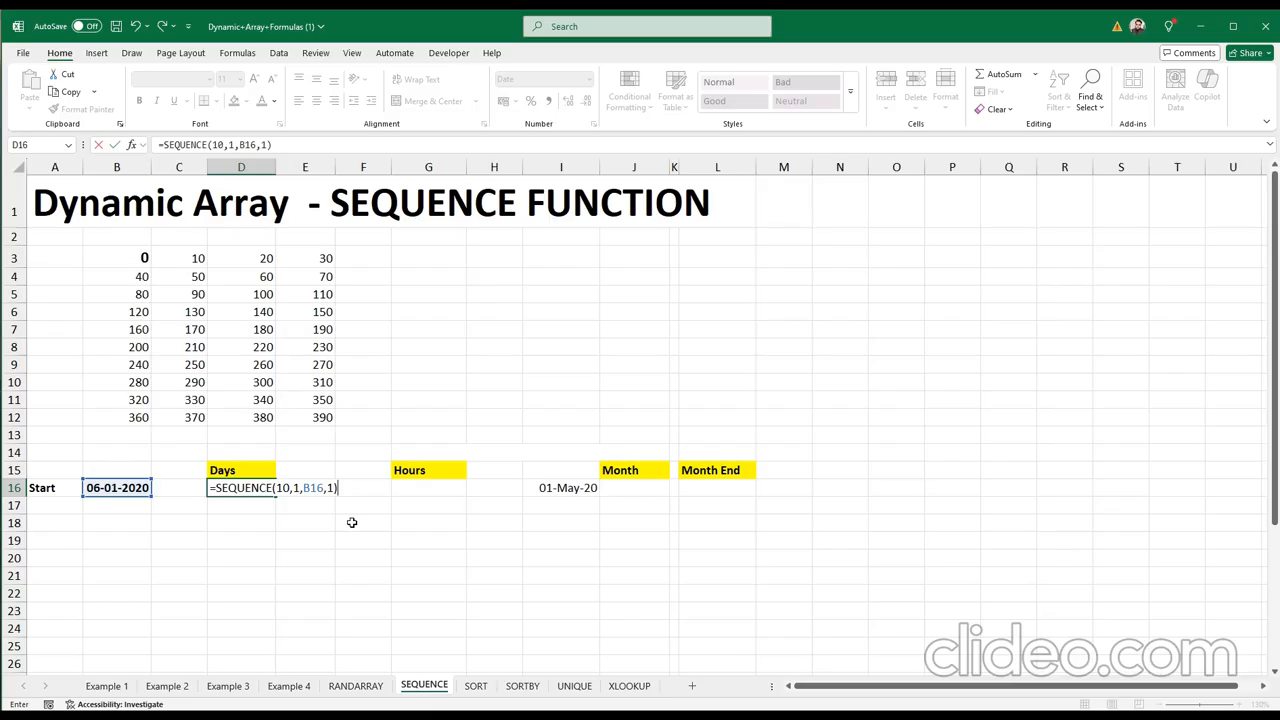
key("Return")
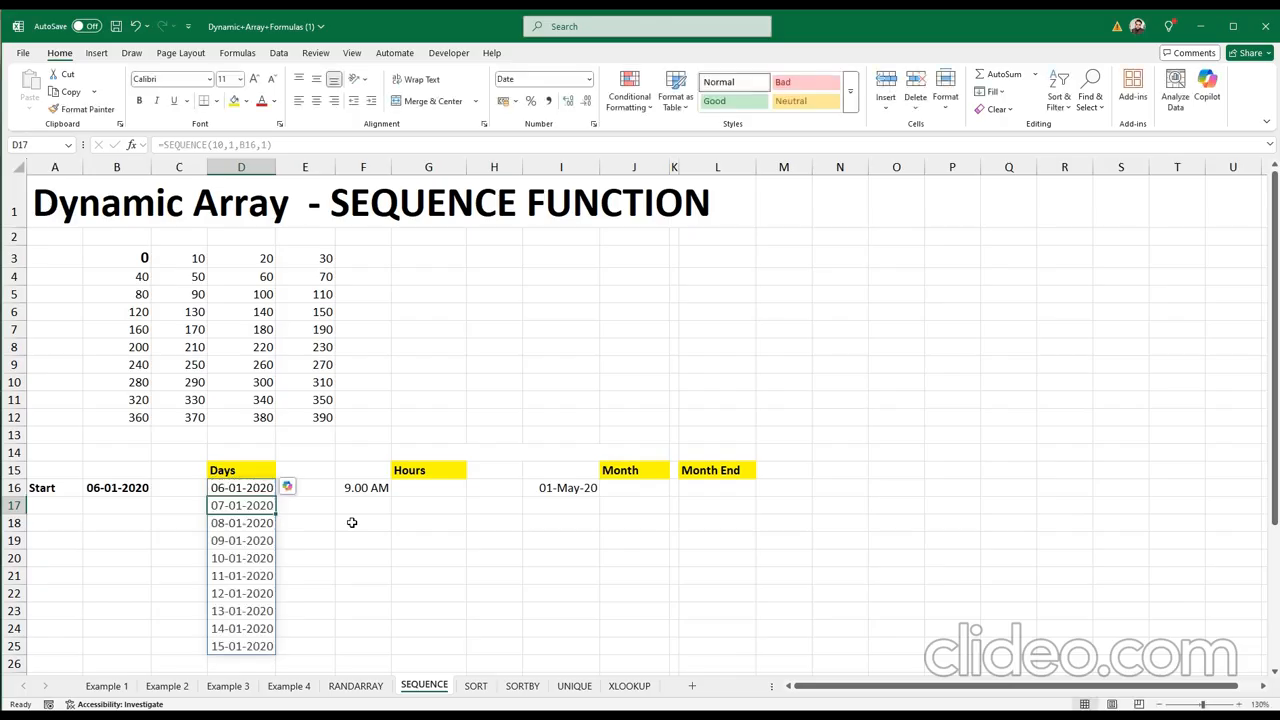
Examine the dates and the spilled formula in each cell of D16:D25 under Days
left_click(219, 488)
left_click(220, 505)
left_click(221, 523)
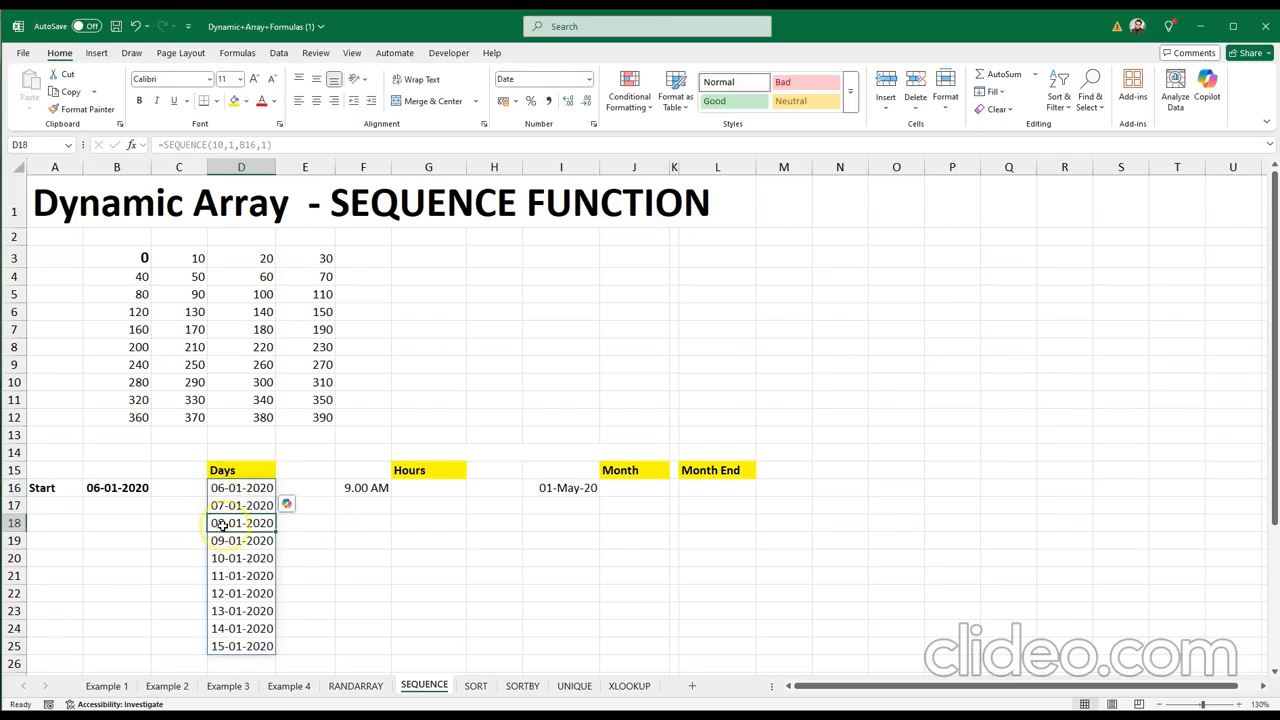
left_click(236, 541)
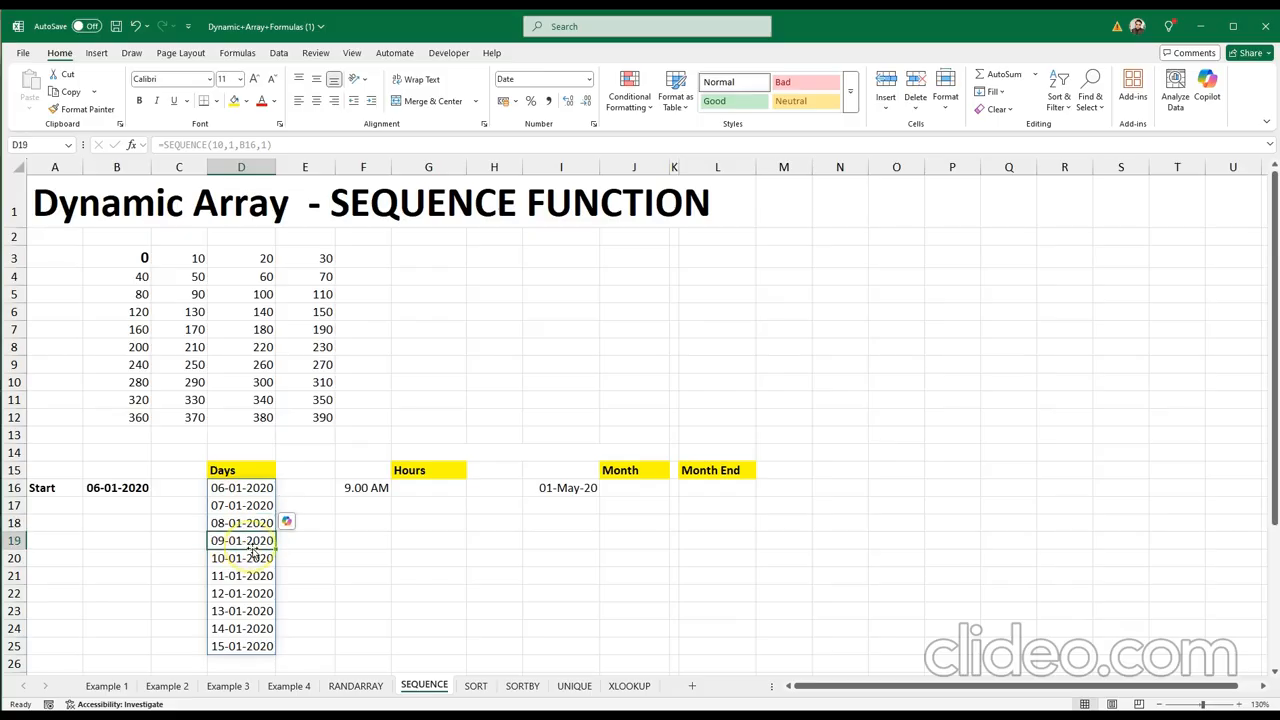
left_click(256, 559)
left_click(257, 577)
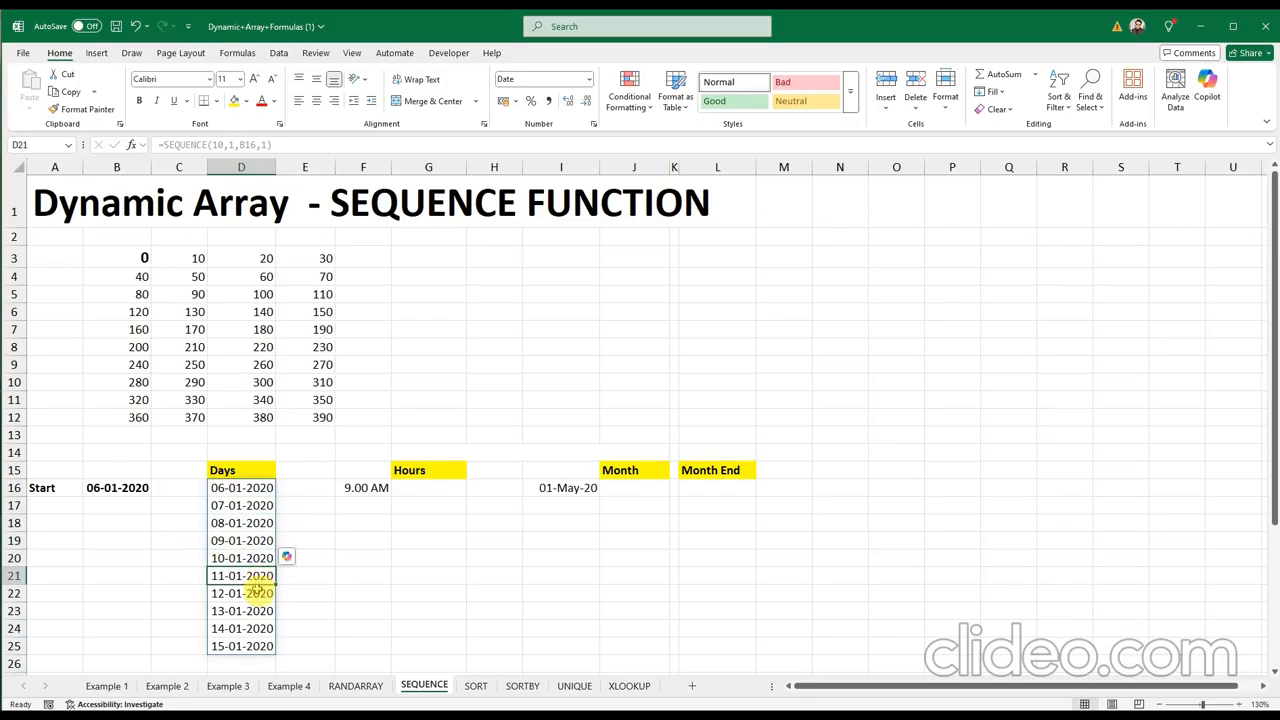
left_click(258, 594)
left_click(260, 611)
left_click(260, 628)
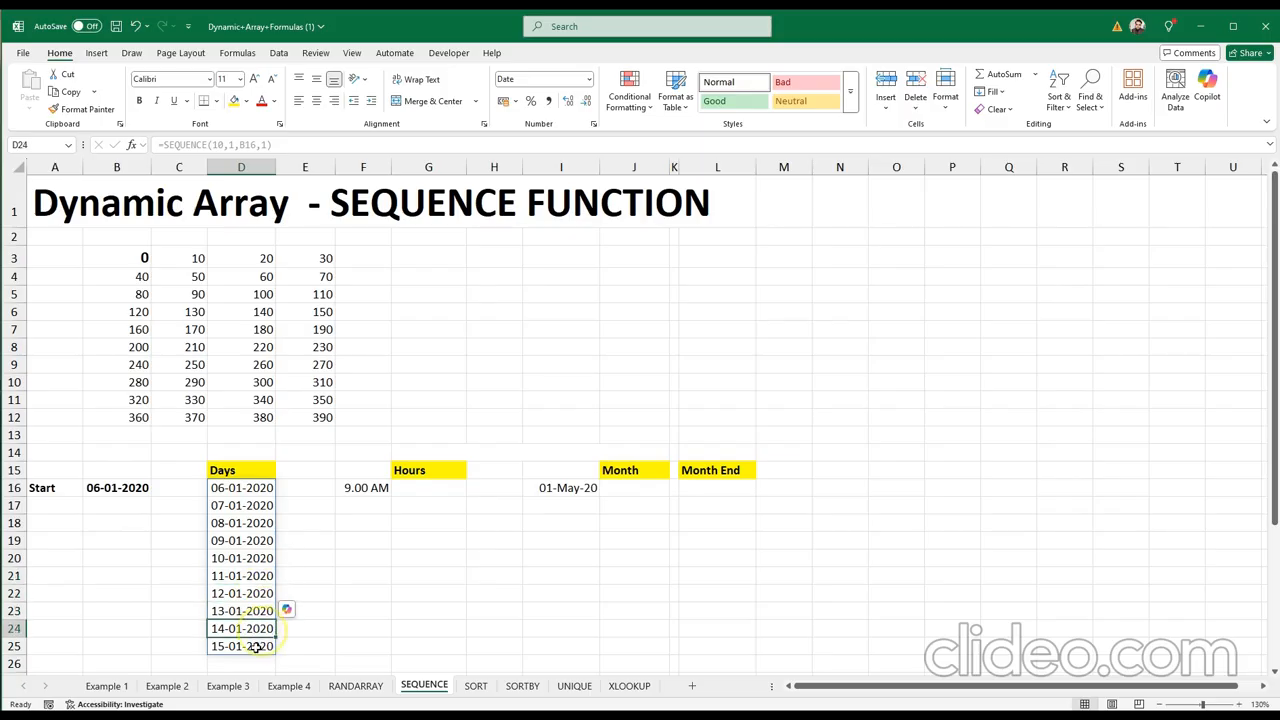
left_click(260, 646)
left_click(286, 490)
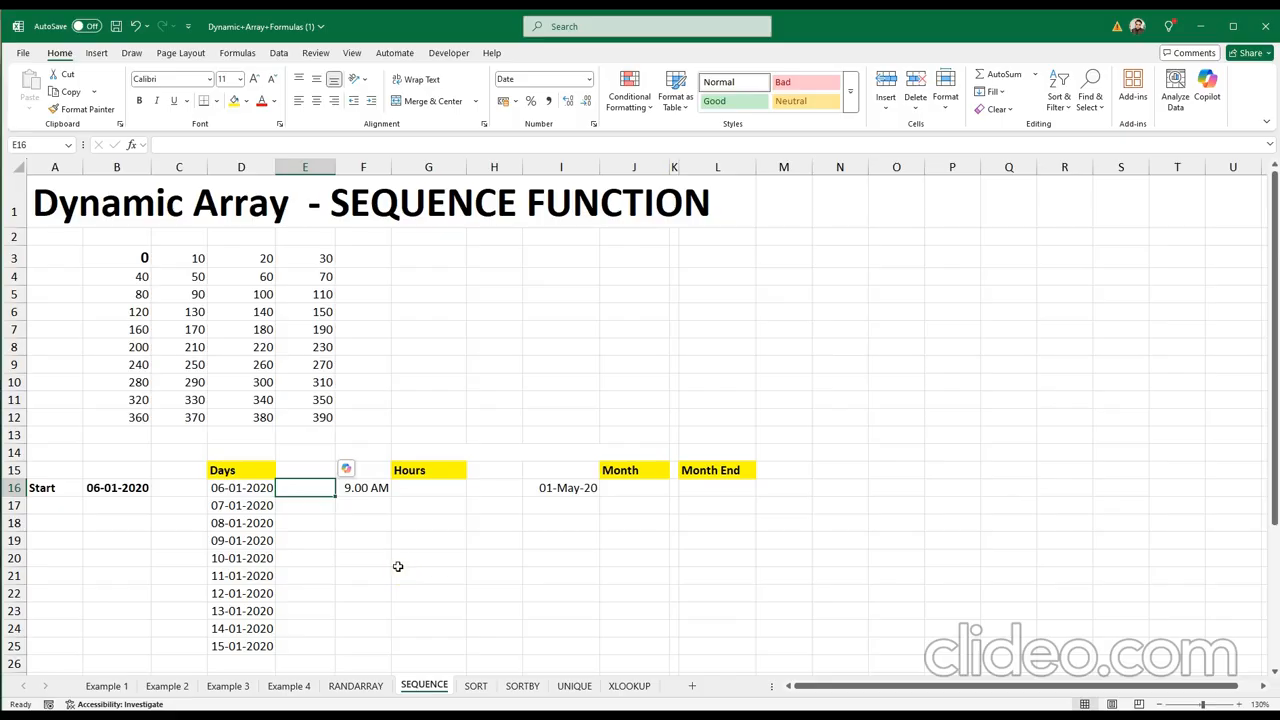
Enter =TIME(SEQUENCE(10,1,F16,1),0,0) in G16 to generate ten hourly times under Hours
left_click(400, 491)
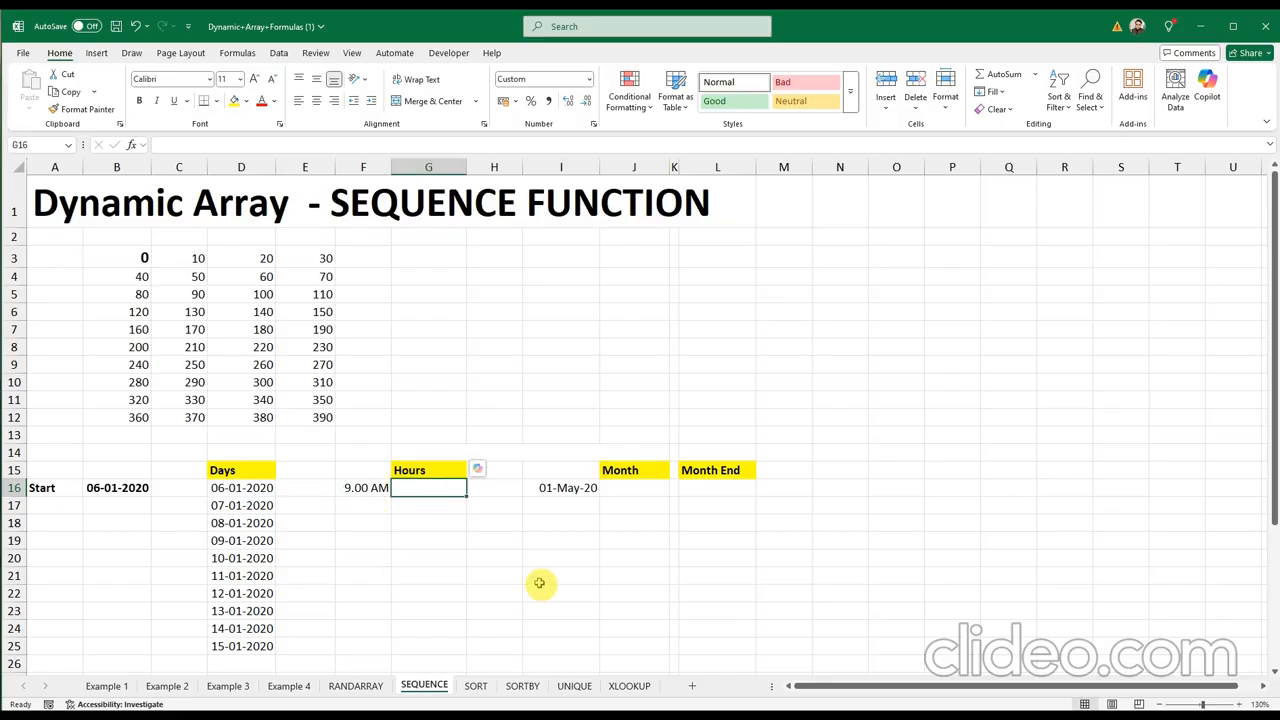
type("=")
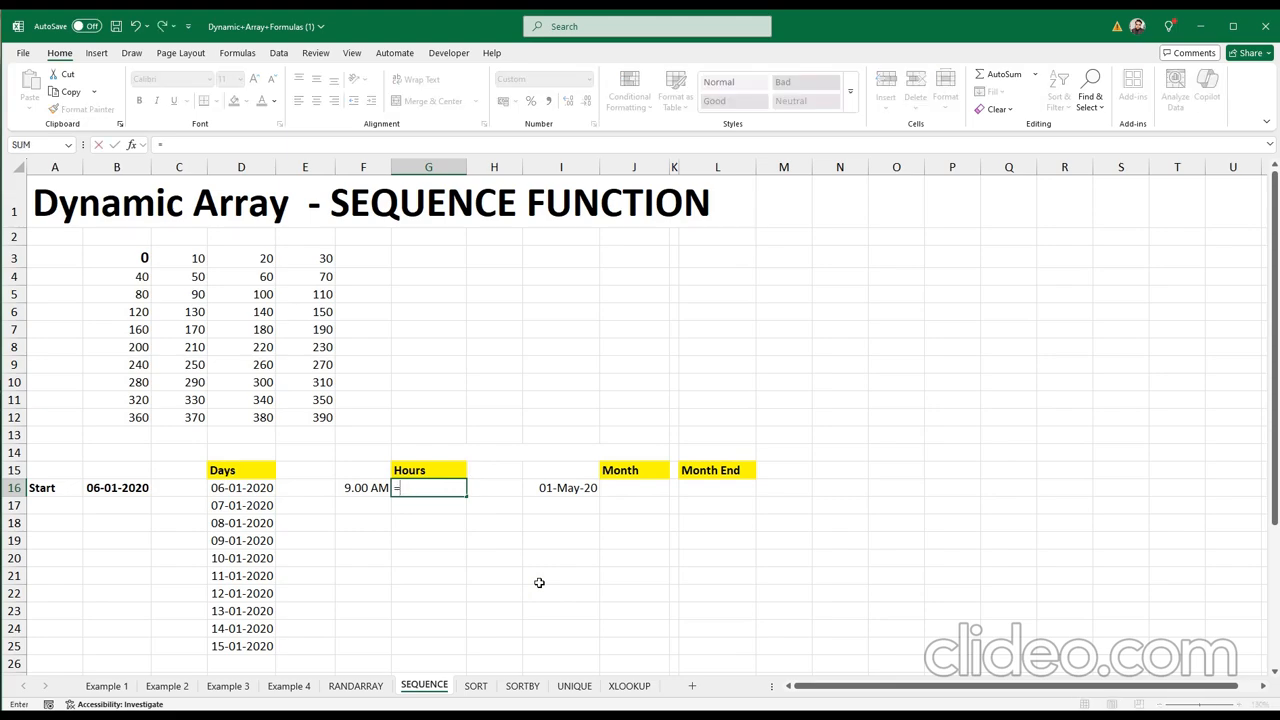
type("ti")
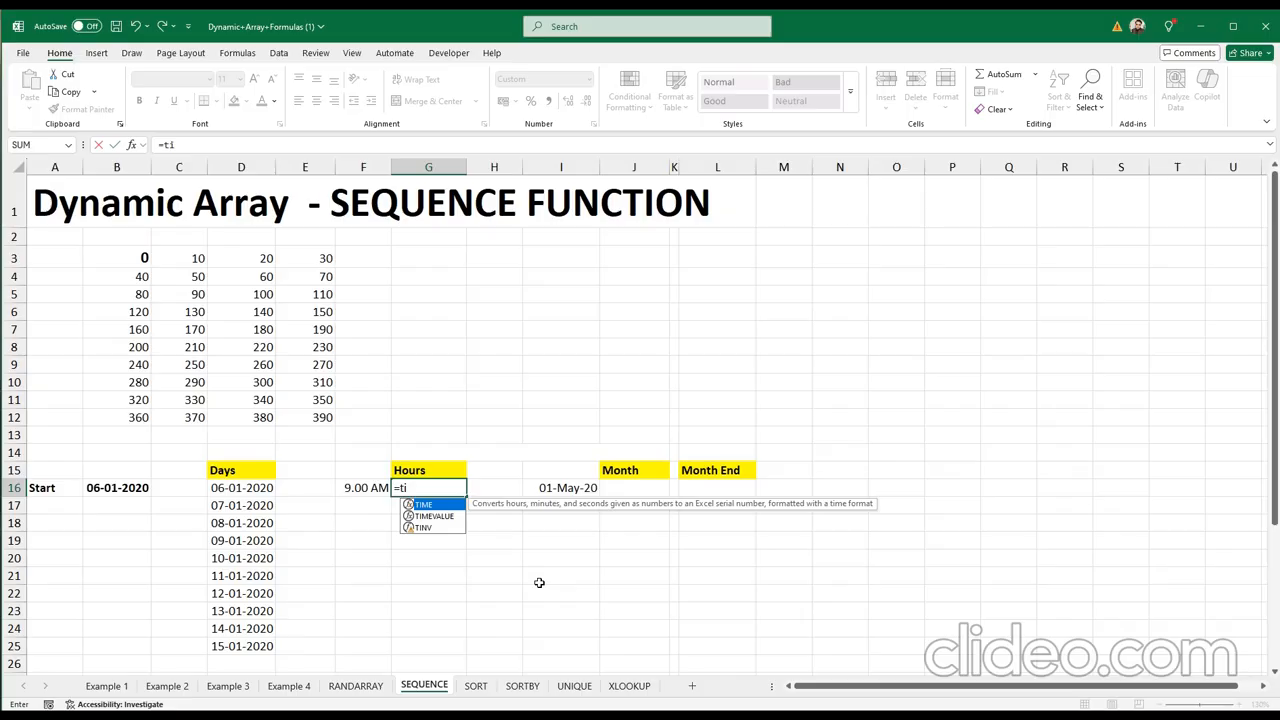
type("me")
key("Tab")
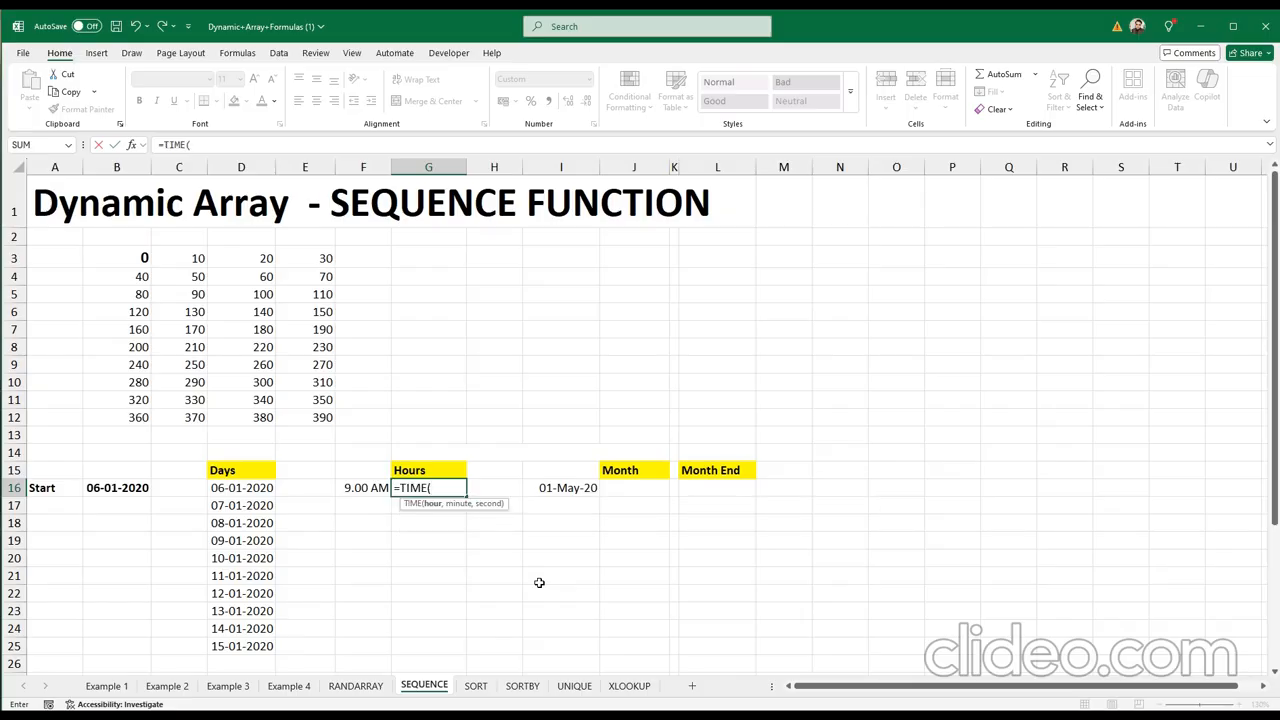
type("se")
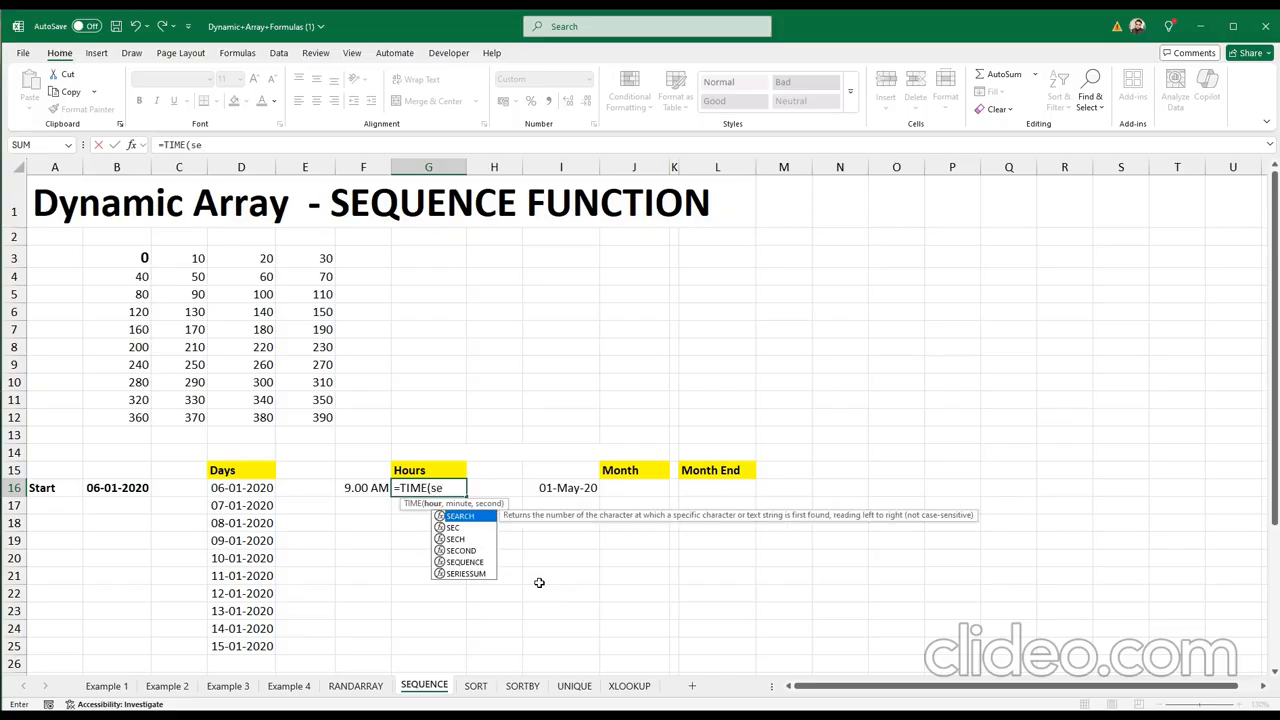
key("Down")
key("Down")
key("Down")
key("Down")
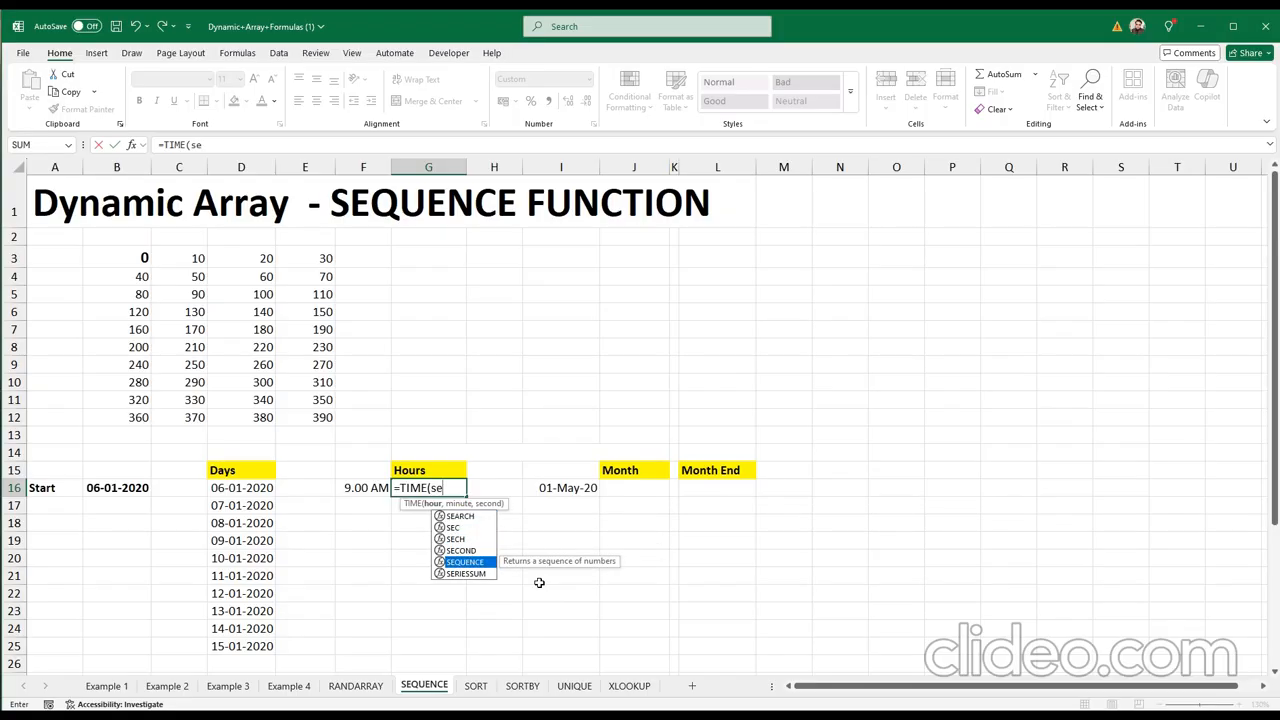
key("Tab")
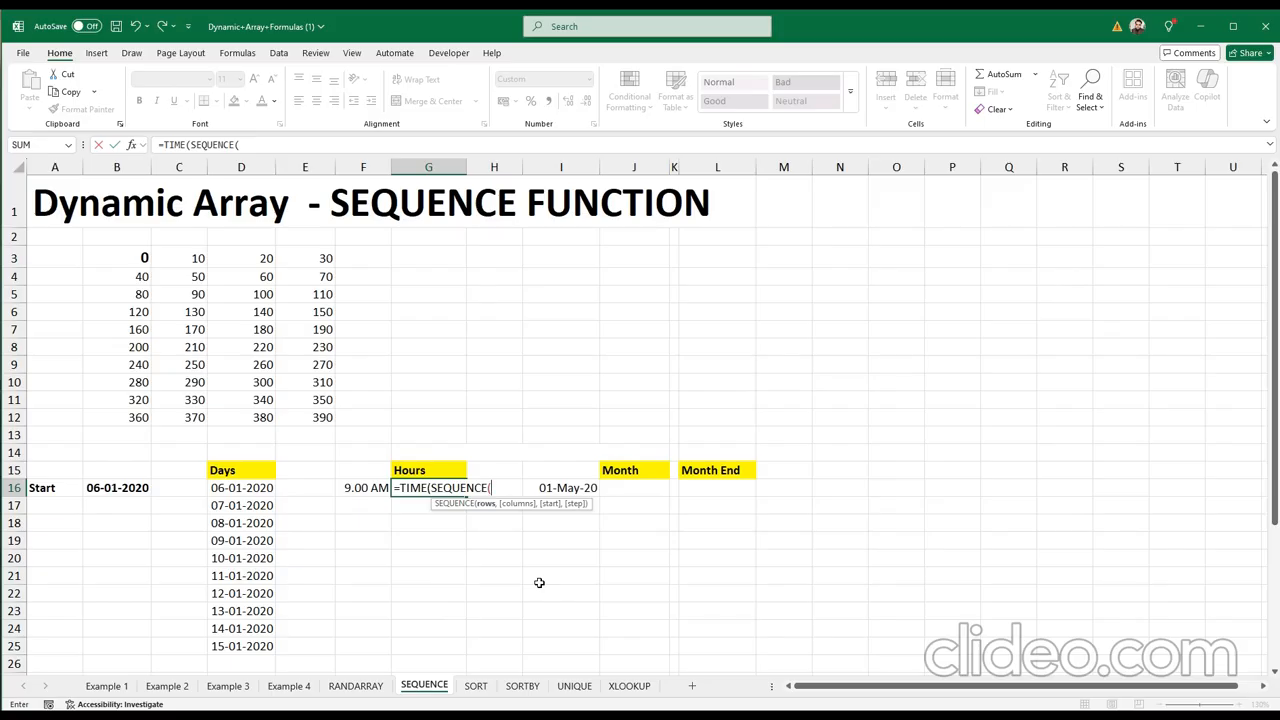
type("10,1,")
left_click(370, 488)
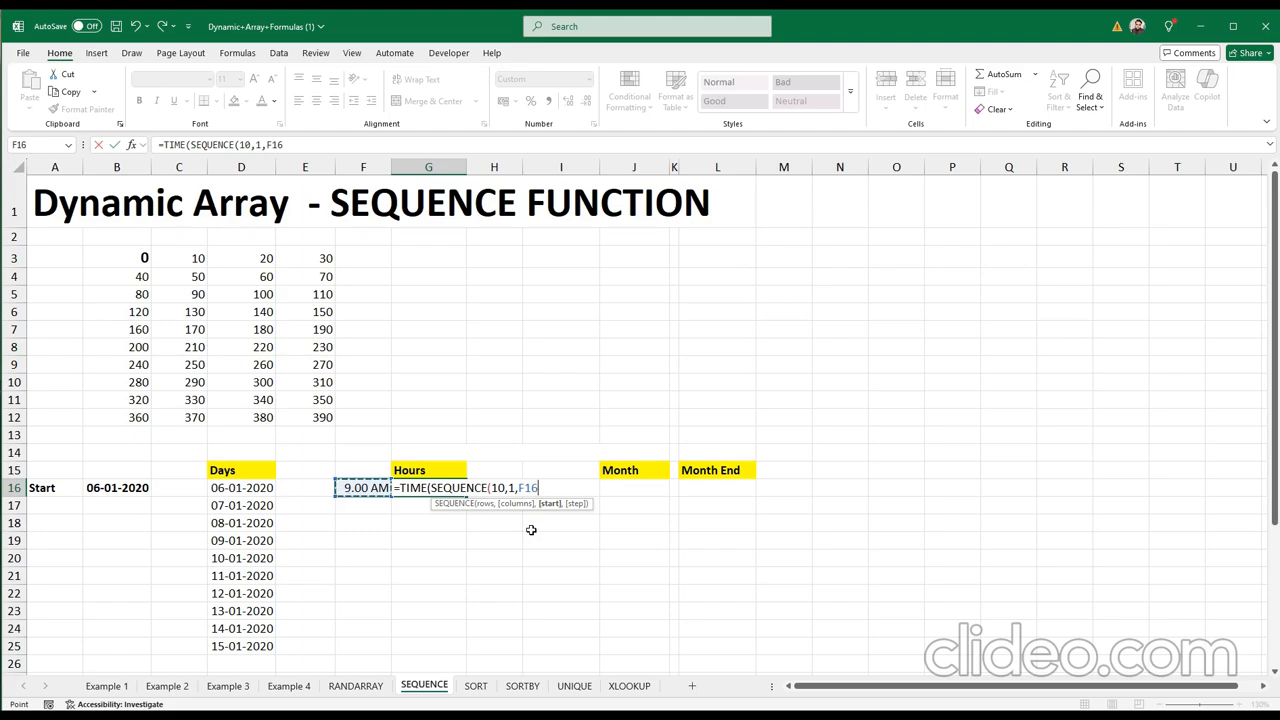
type(",1")
type(")")
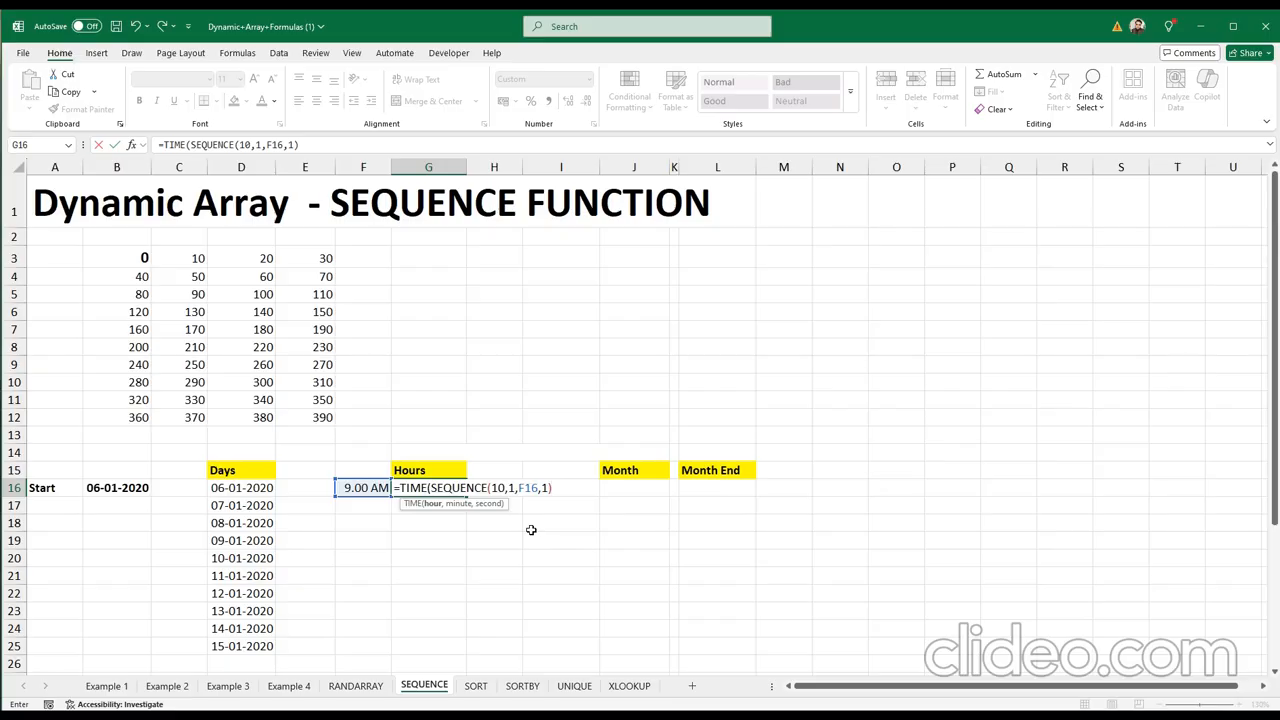
type(",0,0)")
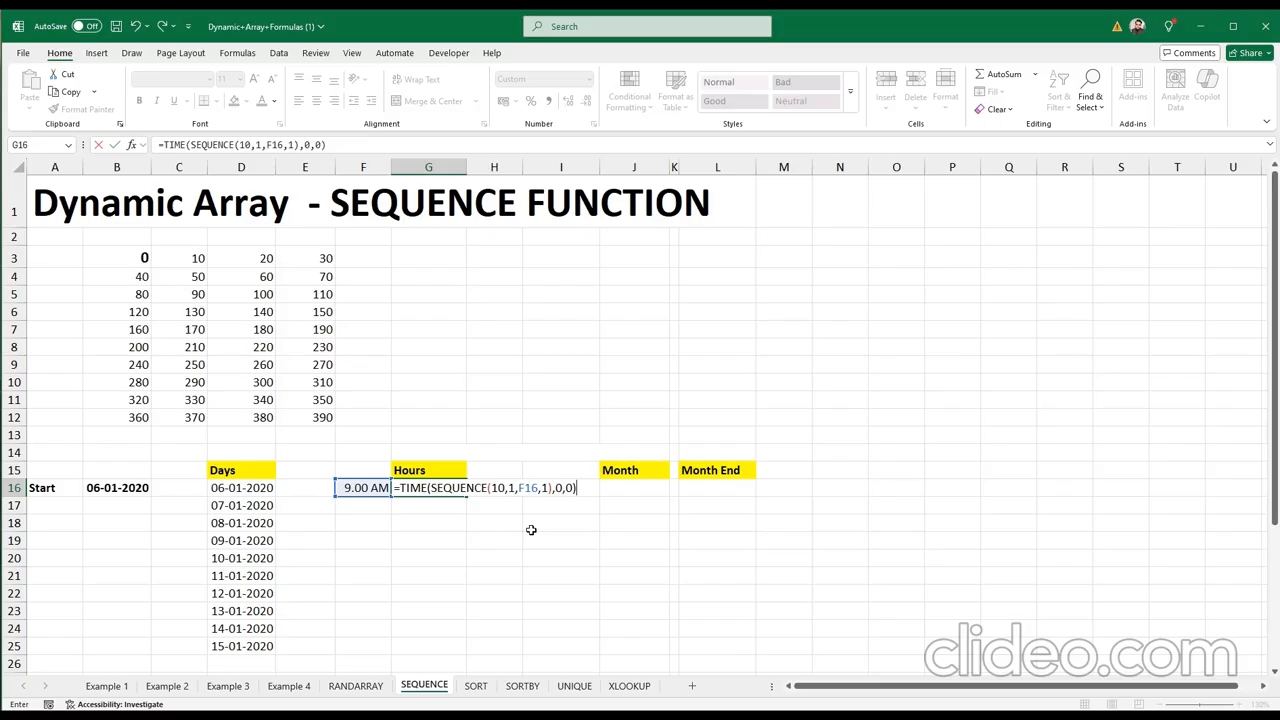
key("Return")
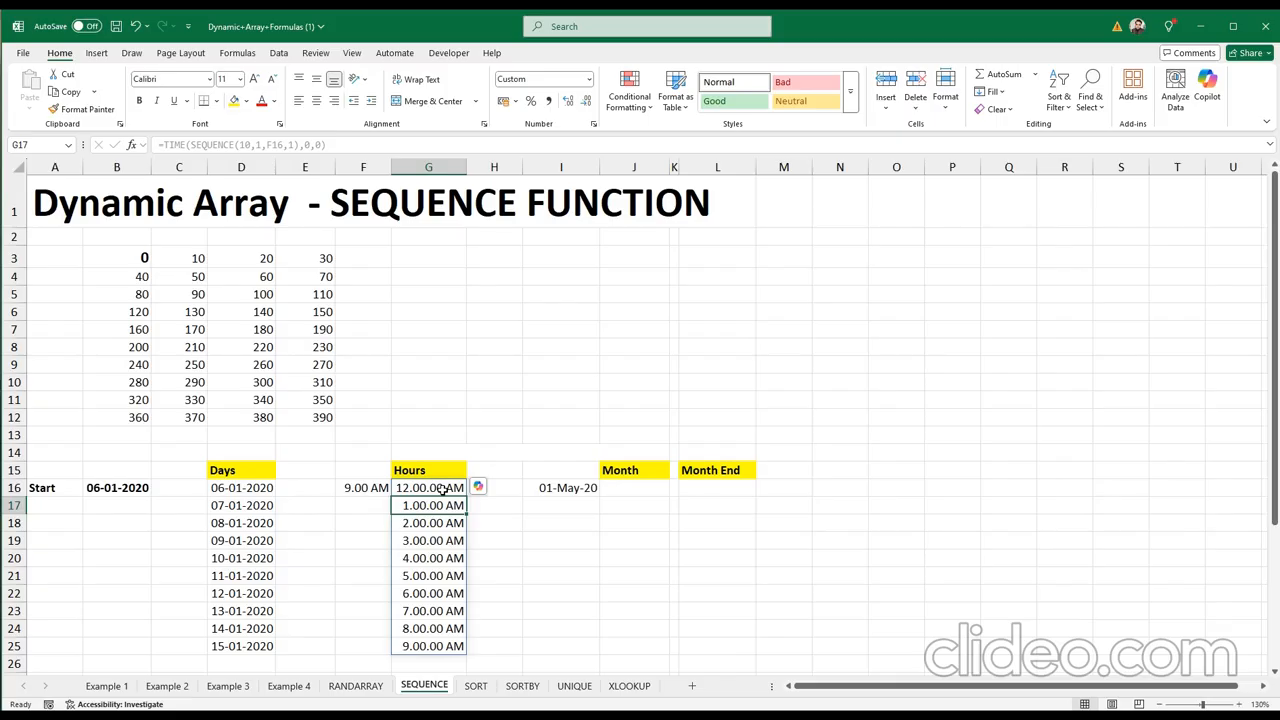
left_click(640, 487)
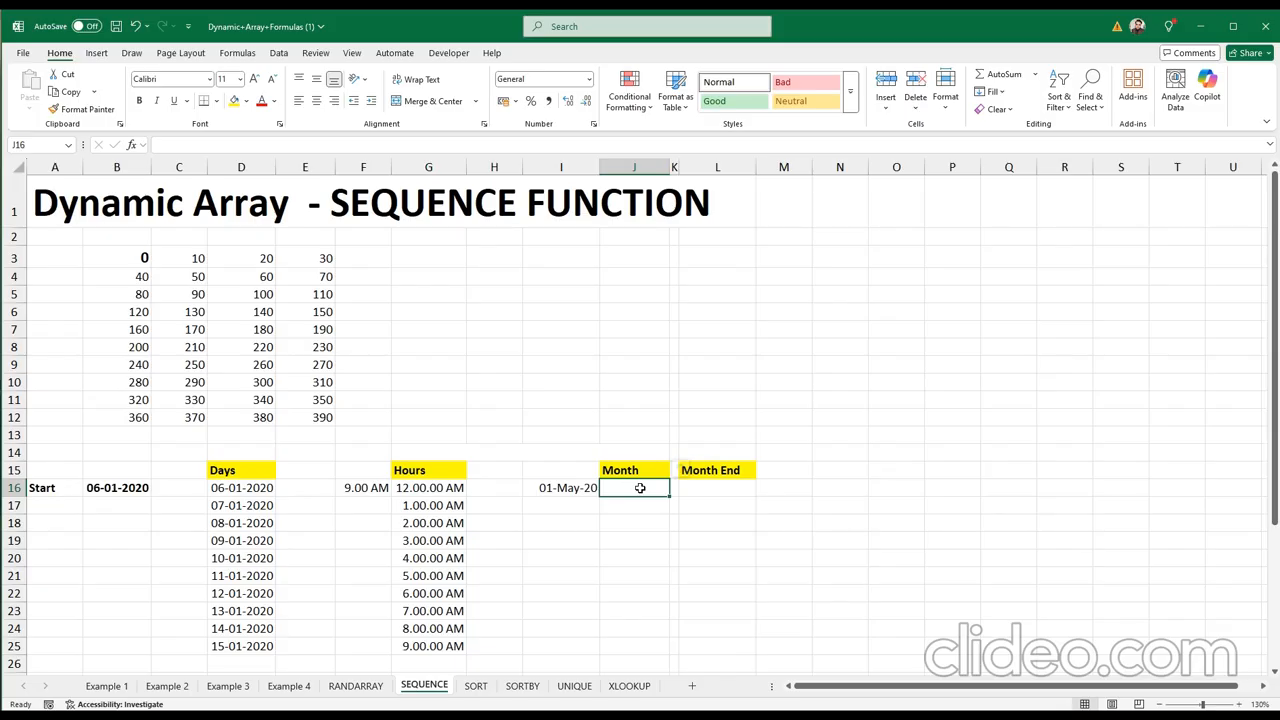
type("=")
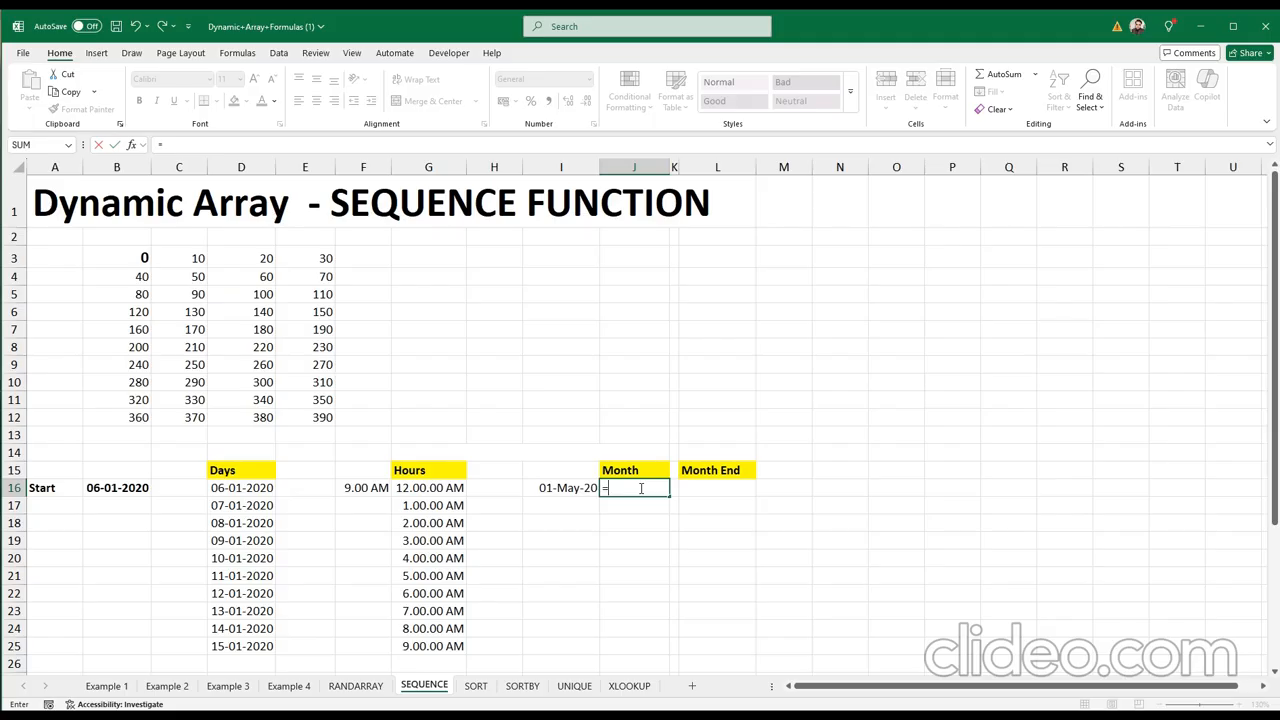
type("edate")
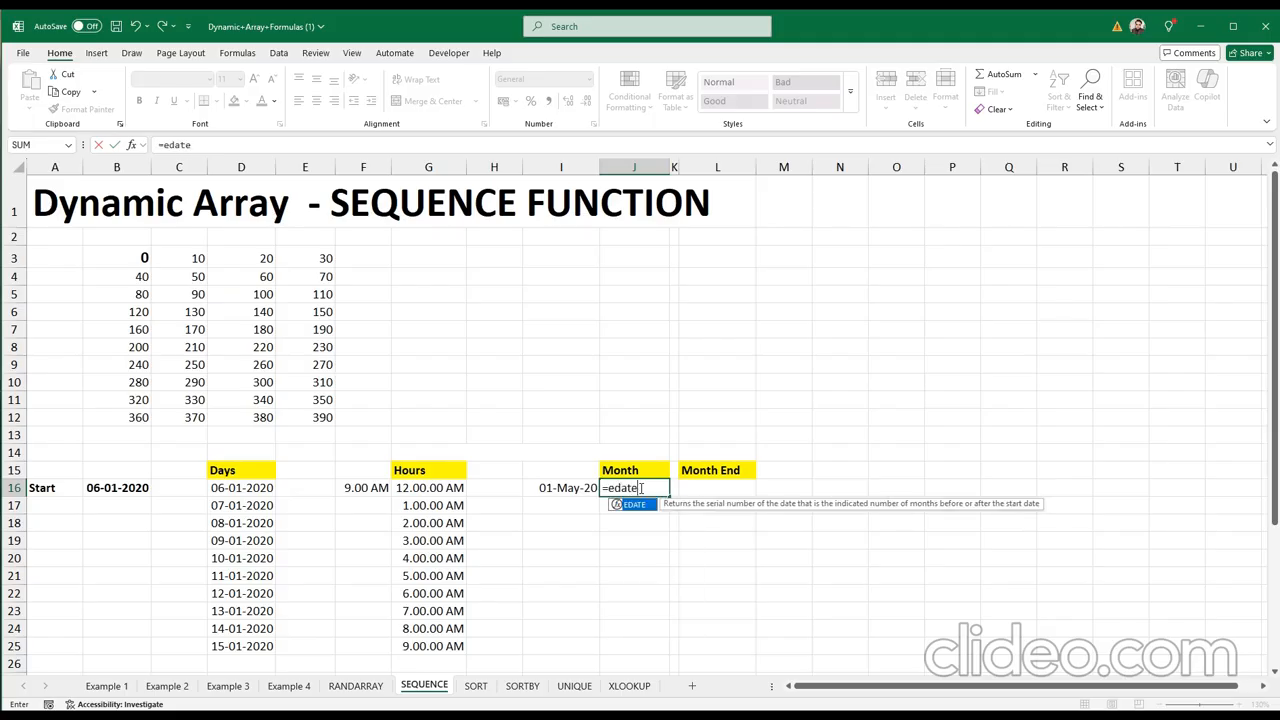
key("Tab")
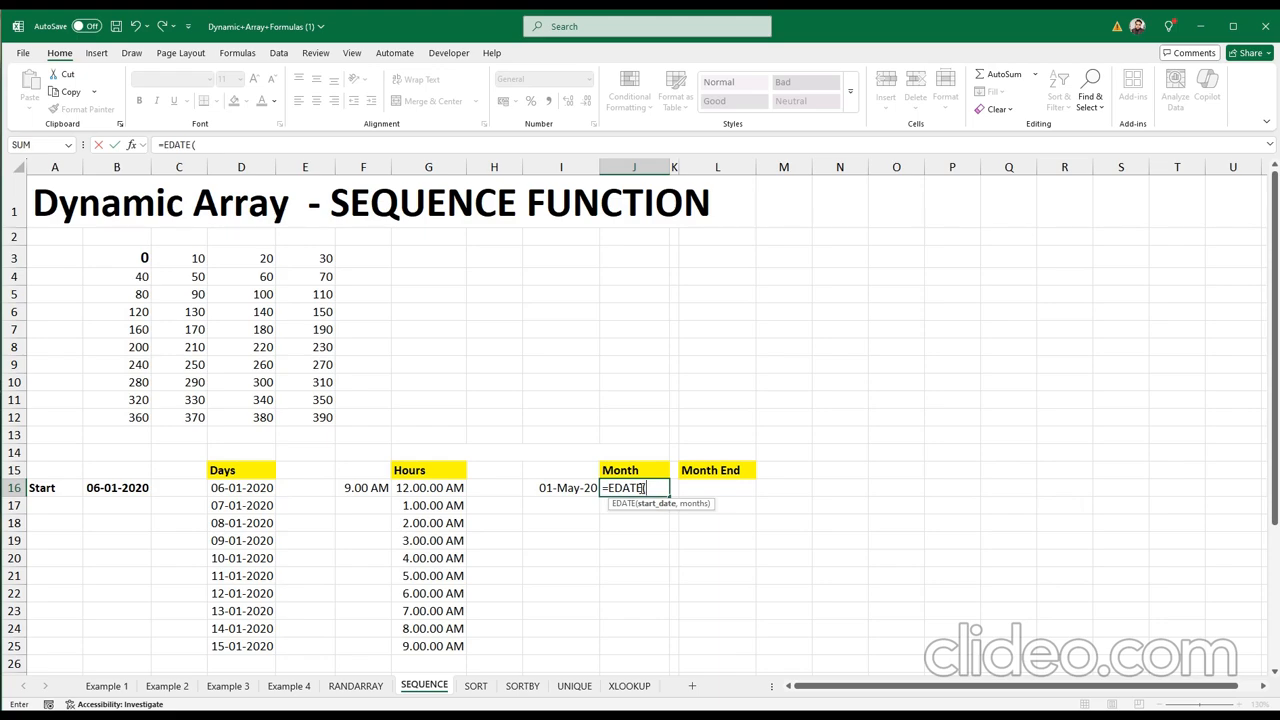
scroll(593, 521, "down", 4)
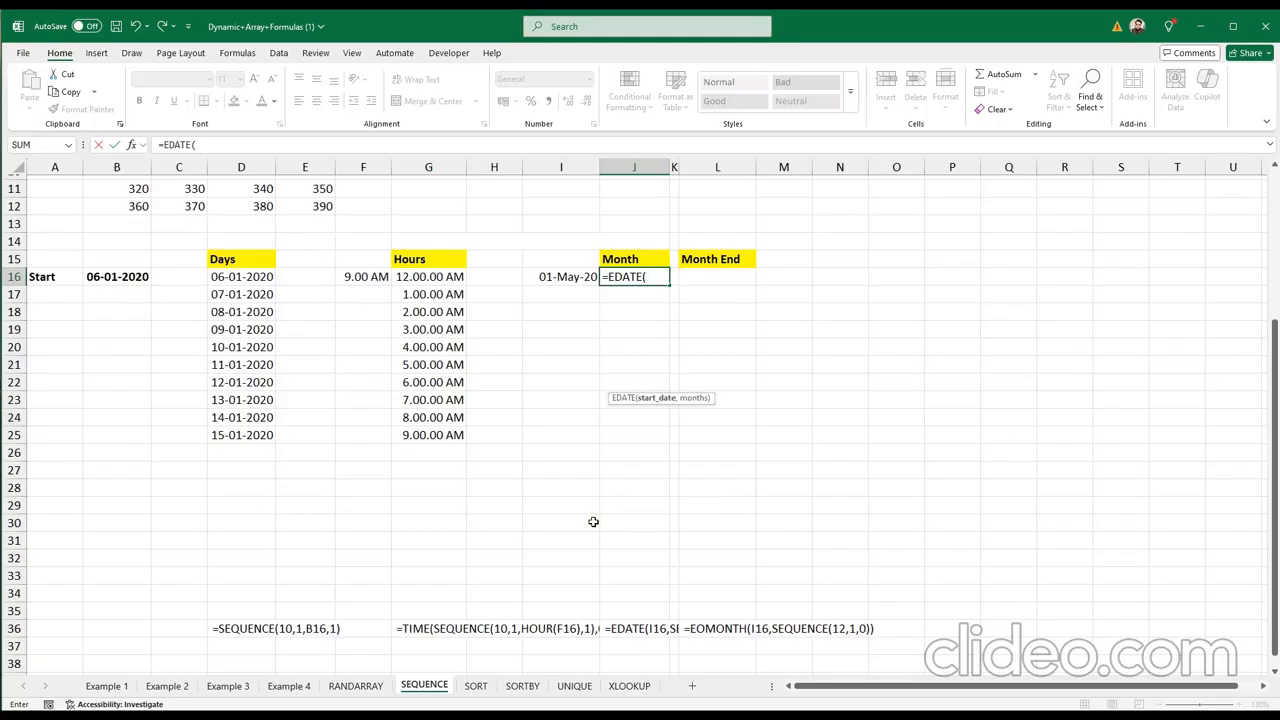
scroll(593, 521, "up", 1)
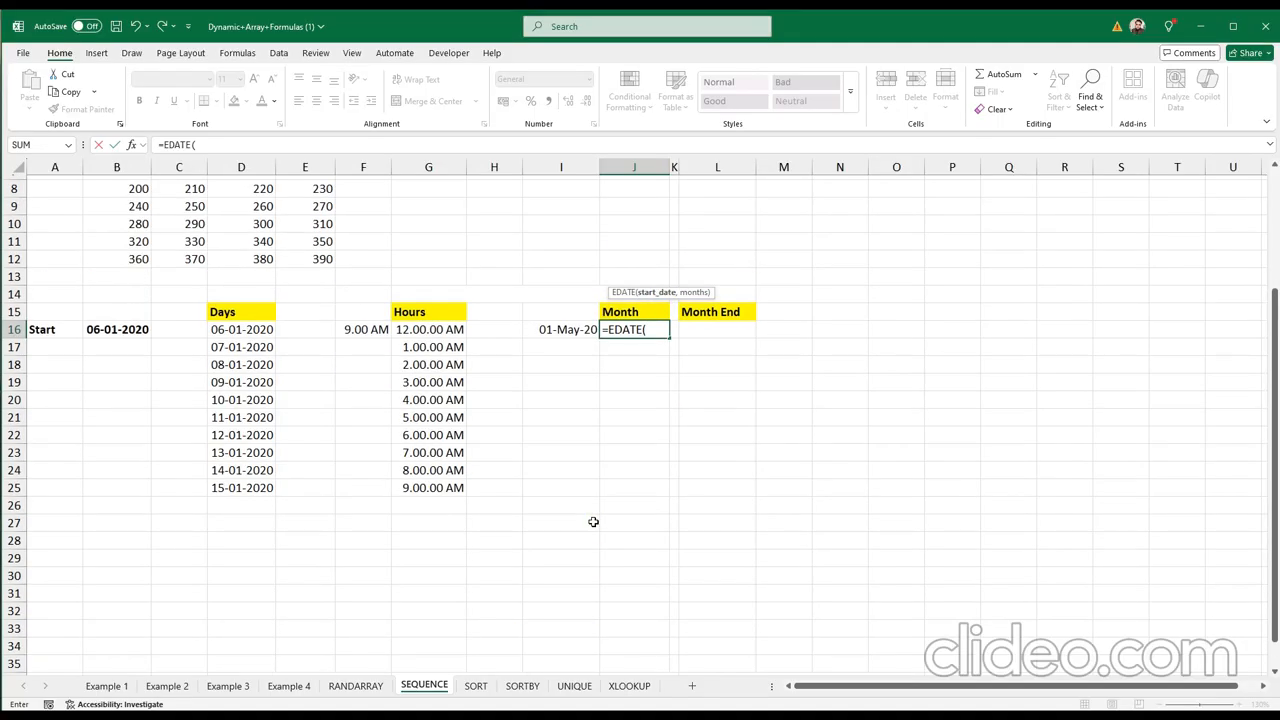
scroll(593, 521, "down", 1)
scroll(593, 521, "up", 2)
scroll(593, 521, "up", 1)
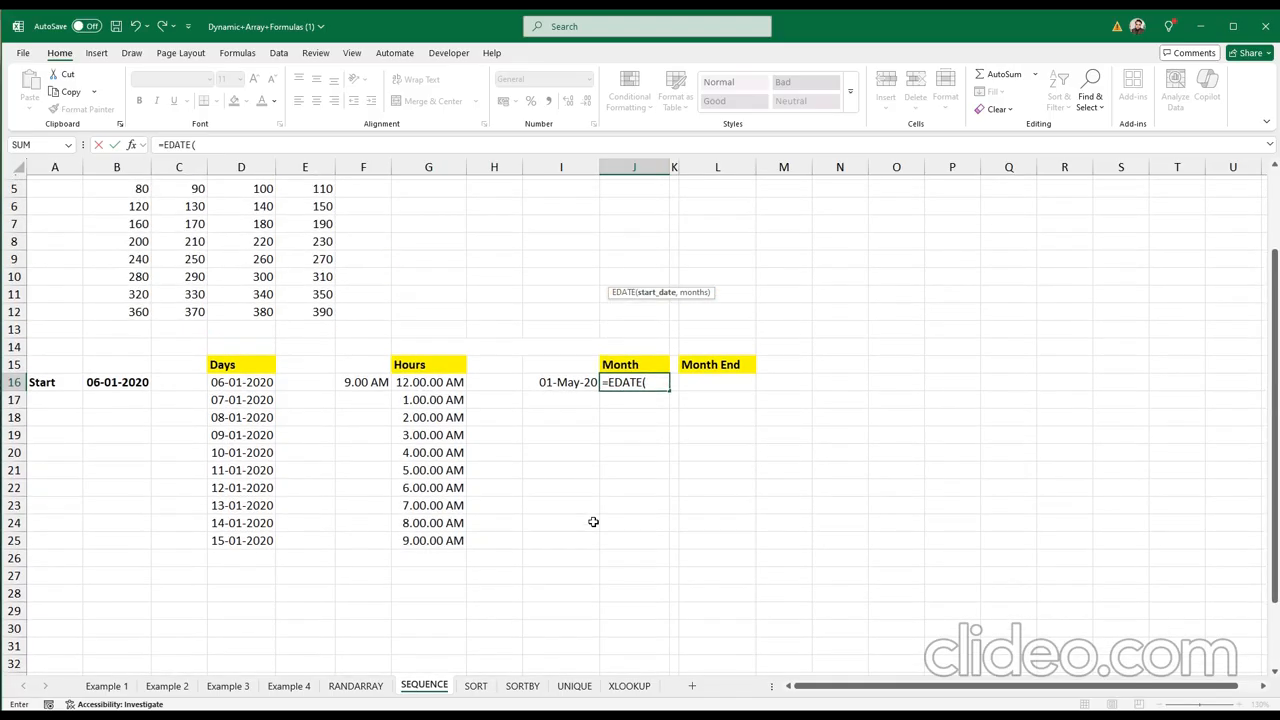
scroll(593, 521, "down", 2)
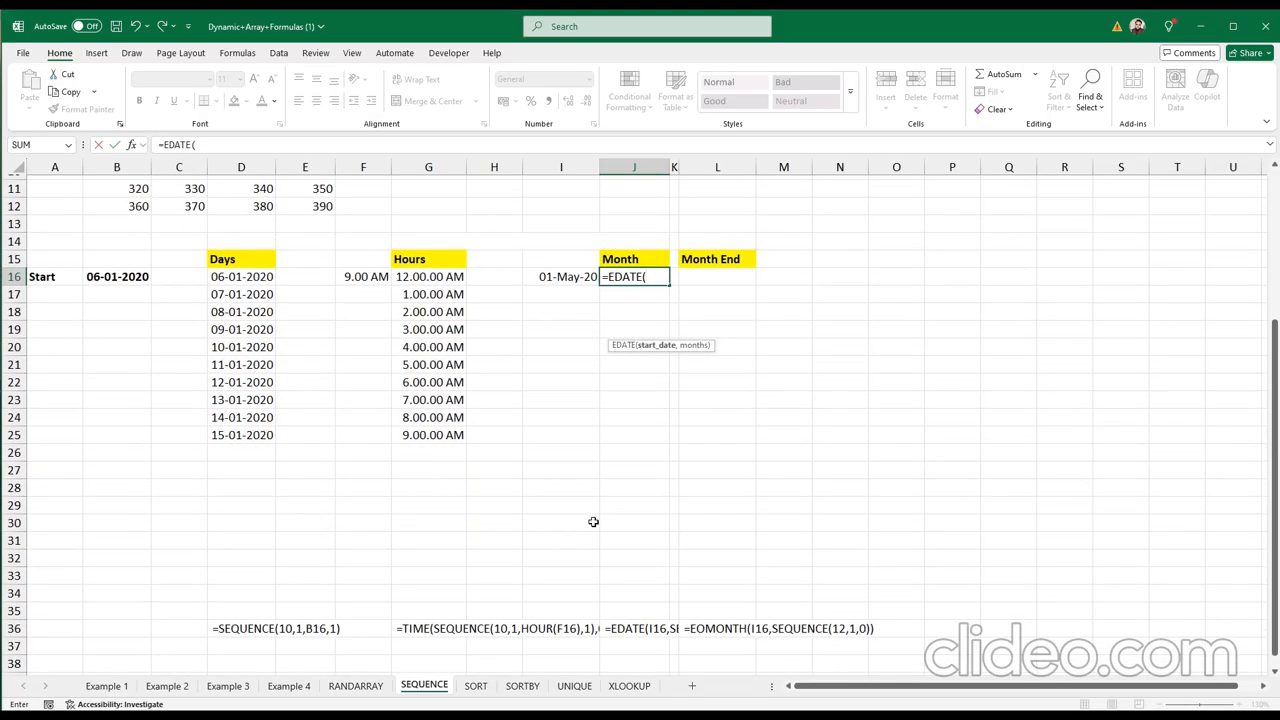
scroll(593, 521, "up", 4)
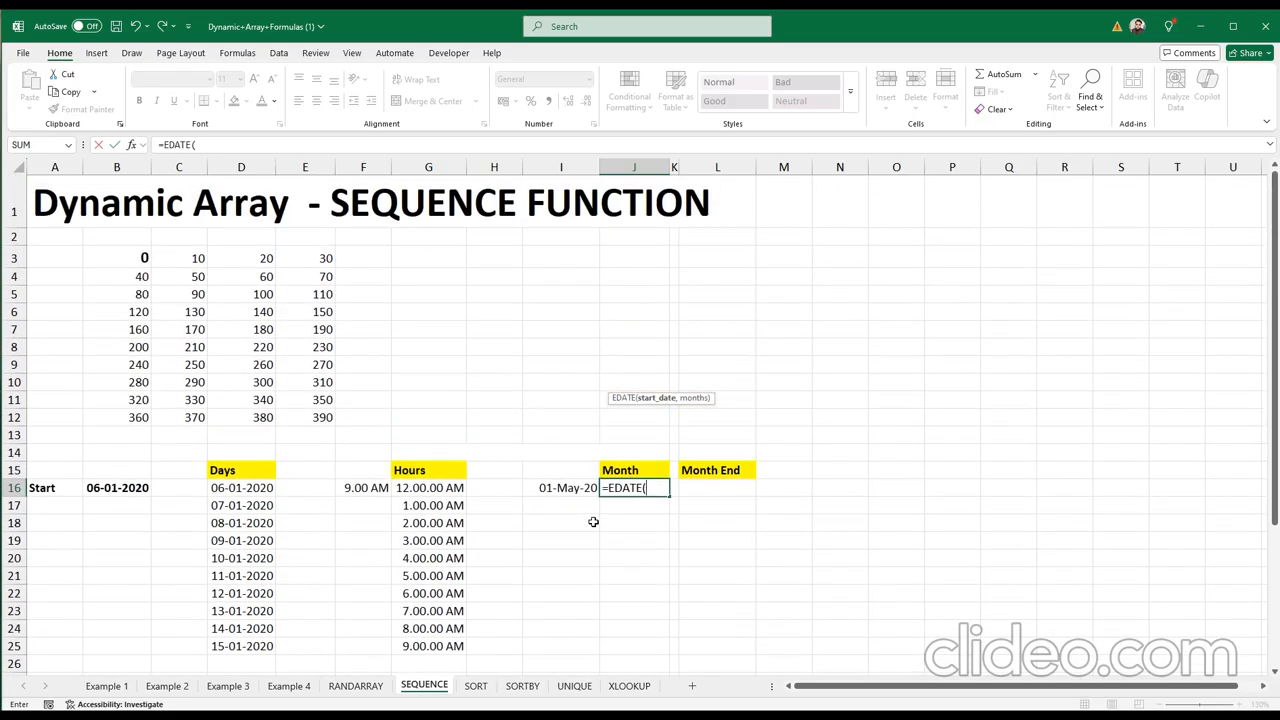
key("BackSpace")
key("BackSpace")
key("BackSpace")
key("BackSpace")
key("BackSpace")
key("BackSpace")
key("BackSpace")
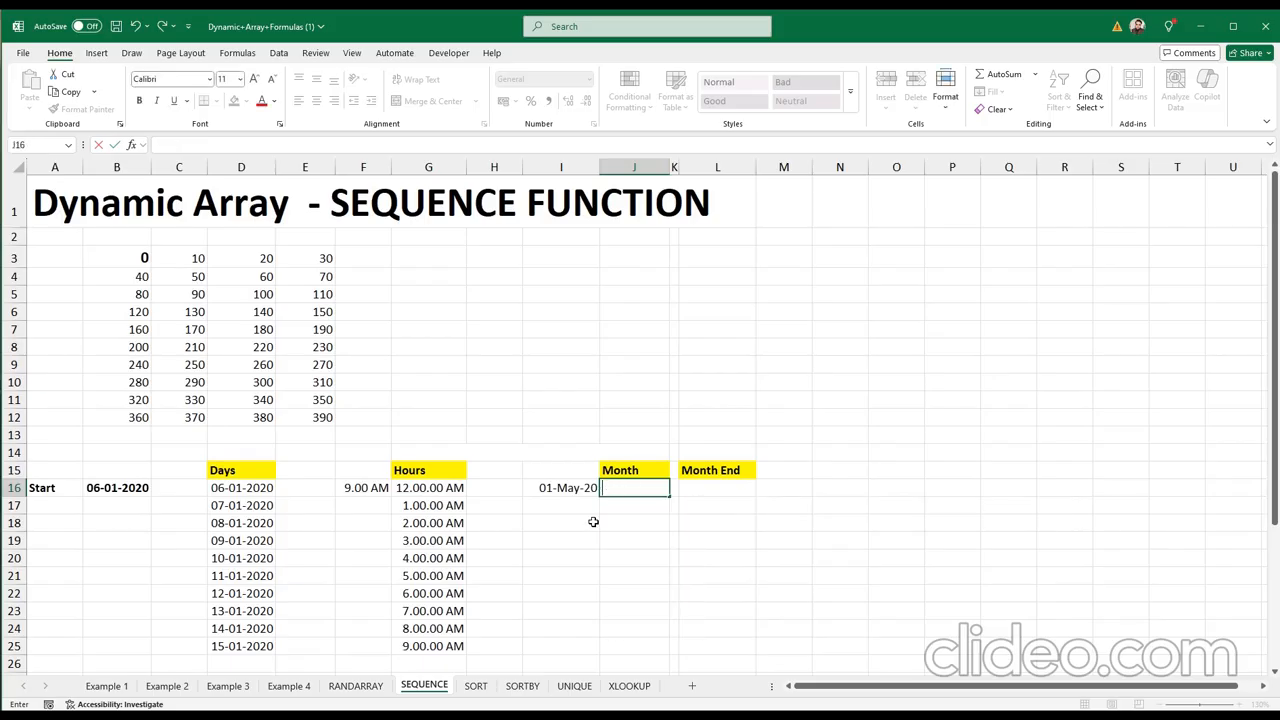
Wrap the F16 reference in the Hours formula in G16 with HOUR, giving =TIME(SEQUENCE(10,1,HOUR(F16),1),0,0)
double_click(437, 487)
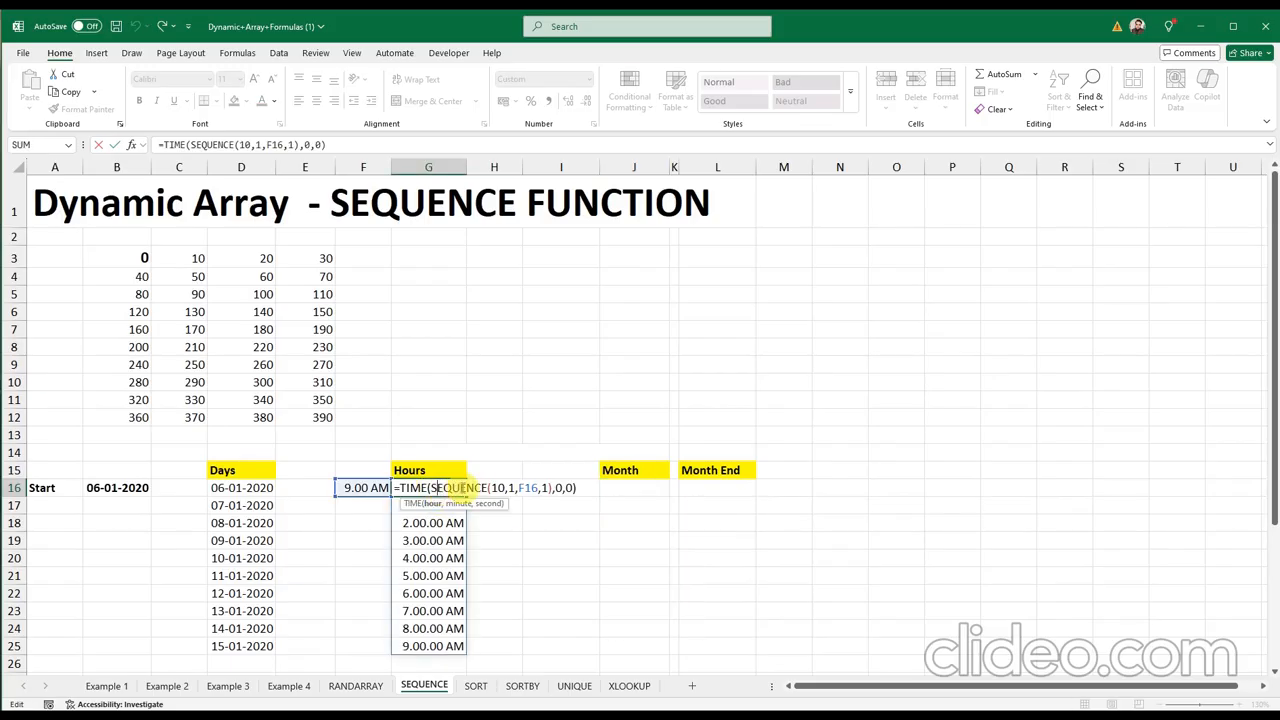
scroll(458, 510, "down", 3)
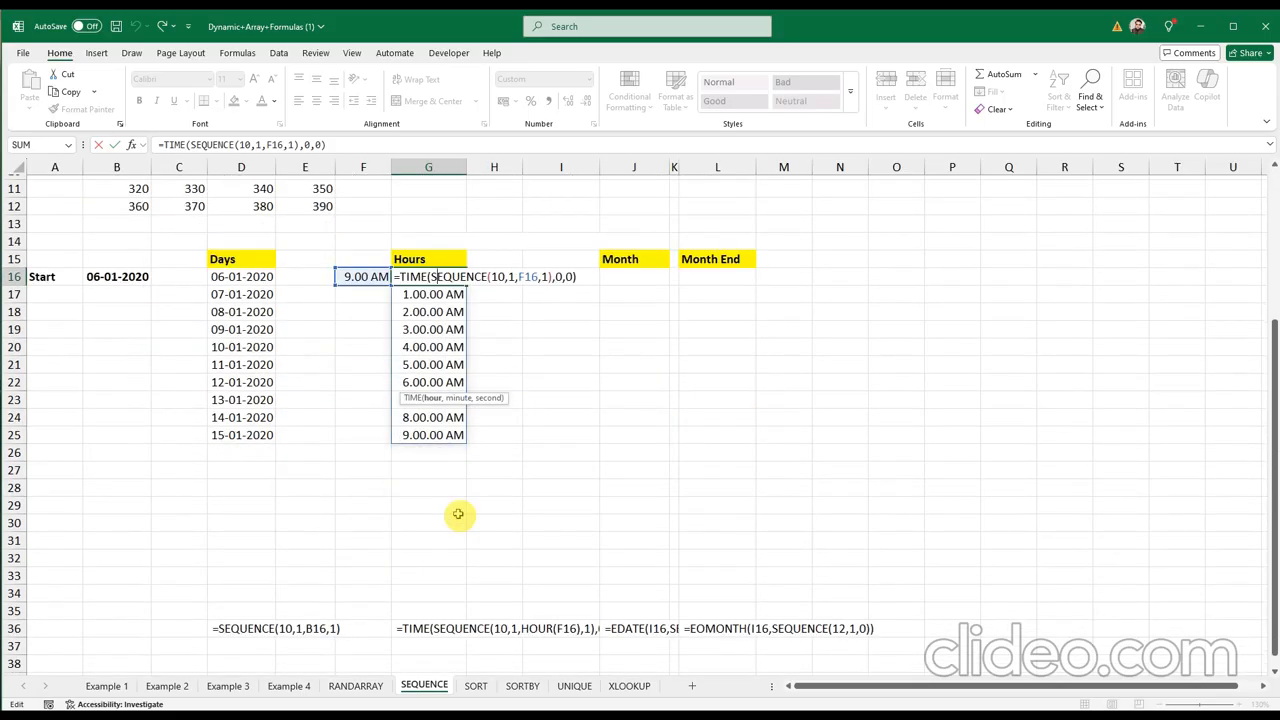
scroll(458, 513, "up", 3)
left_click(518, 435)
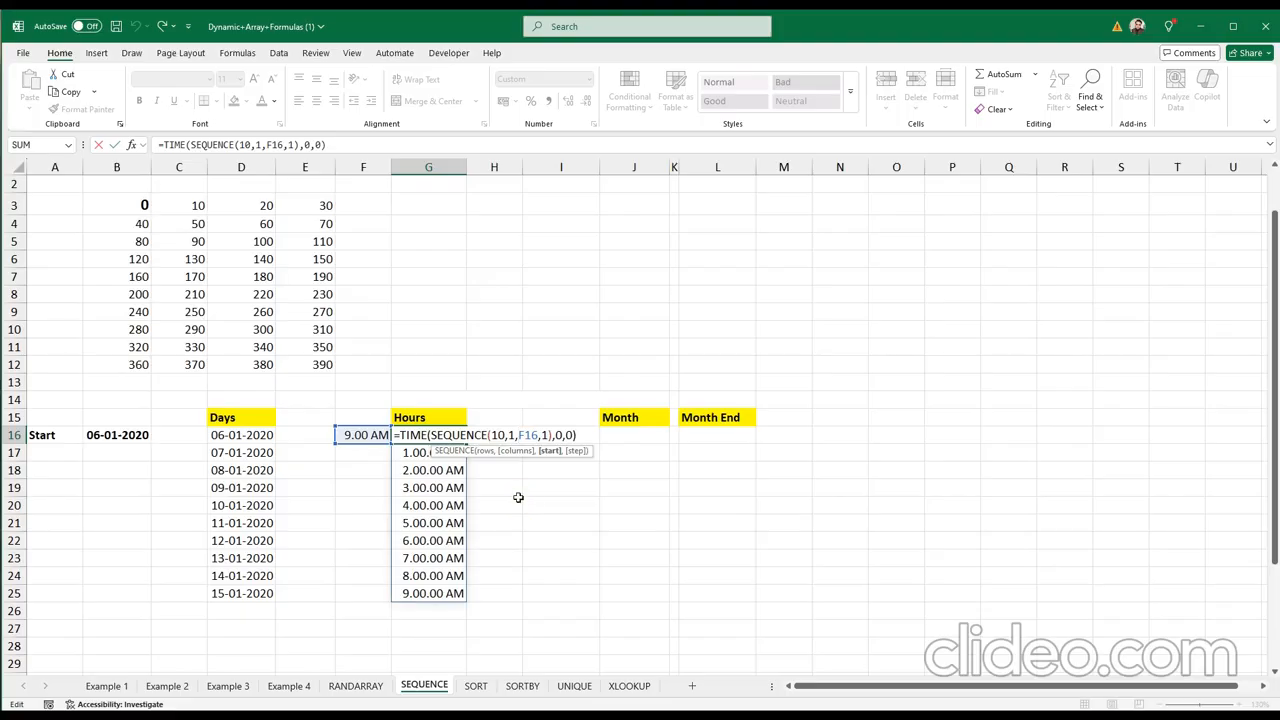
type("hours")
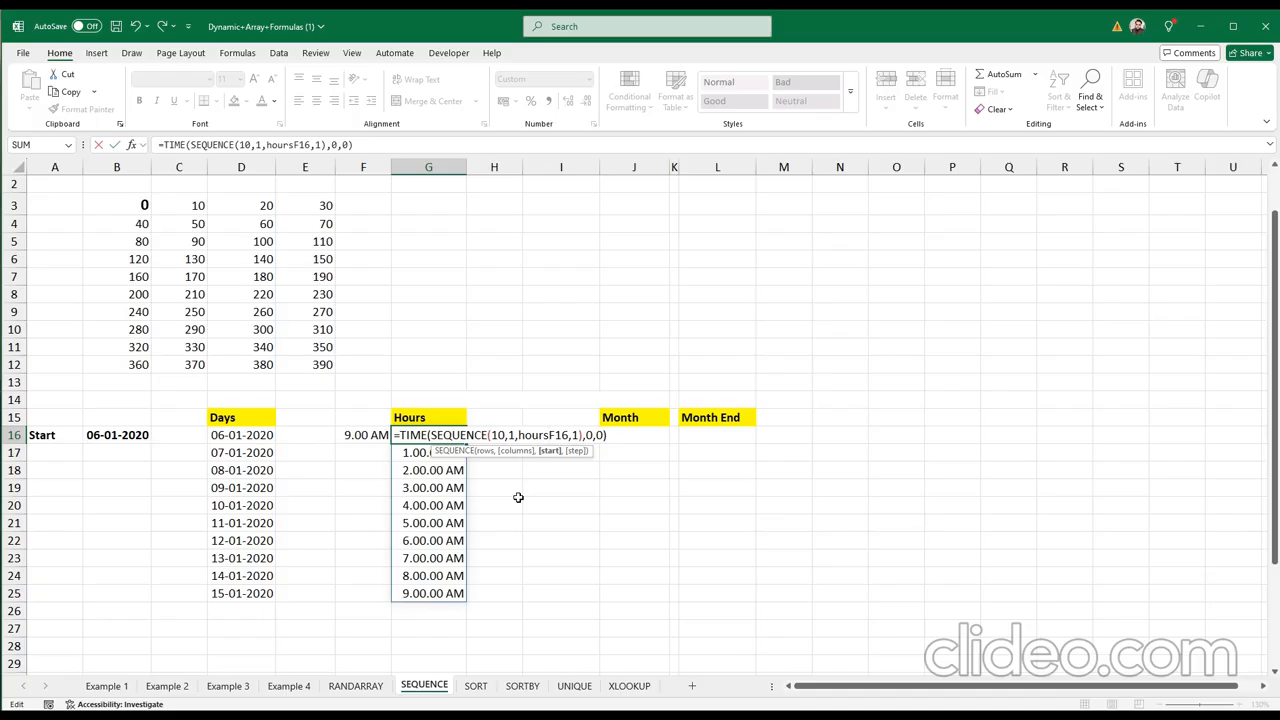
key("BackSpace")
key("Tab")
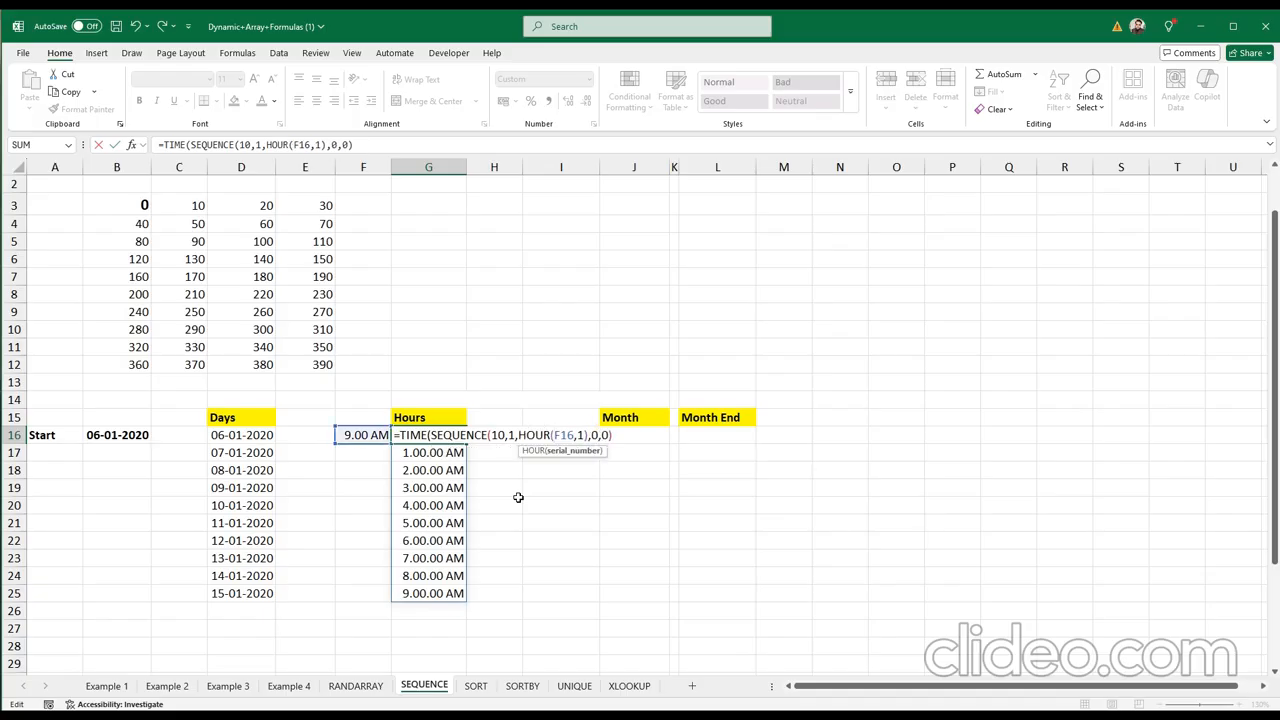
left_click(576, 435)
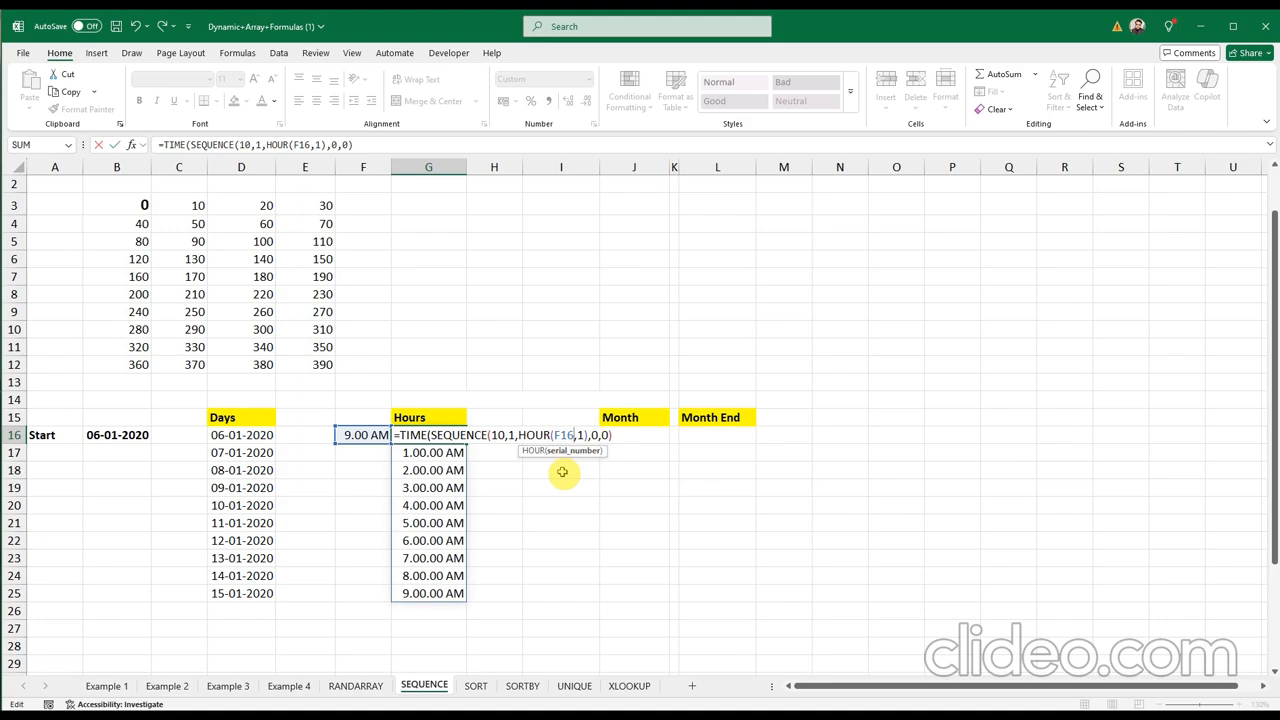
type(")")
key("Return")
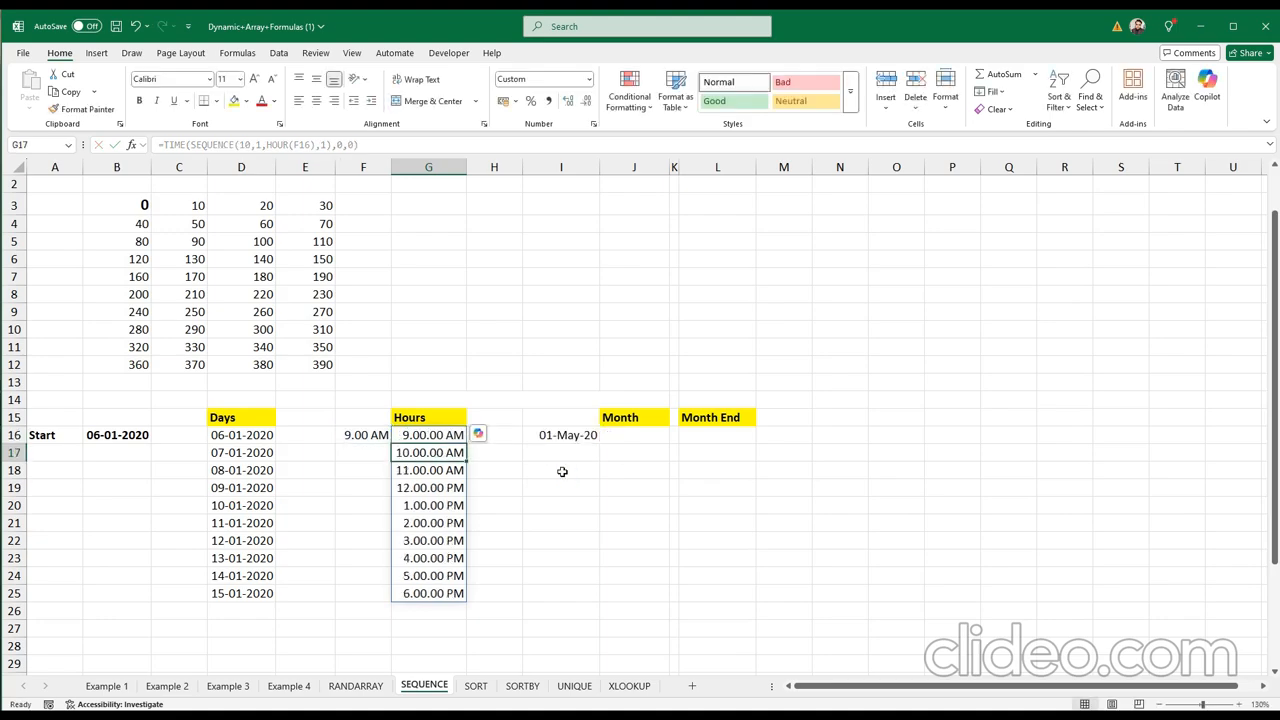
double_click(646, 435)
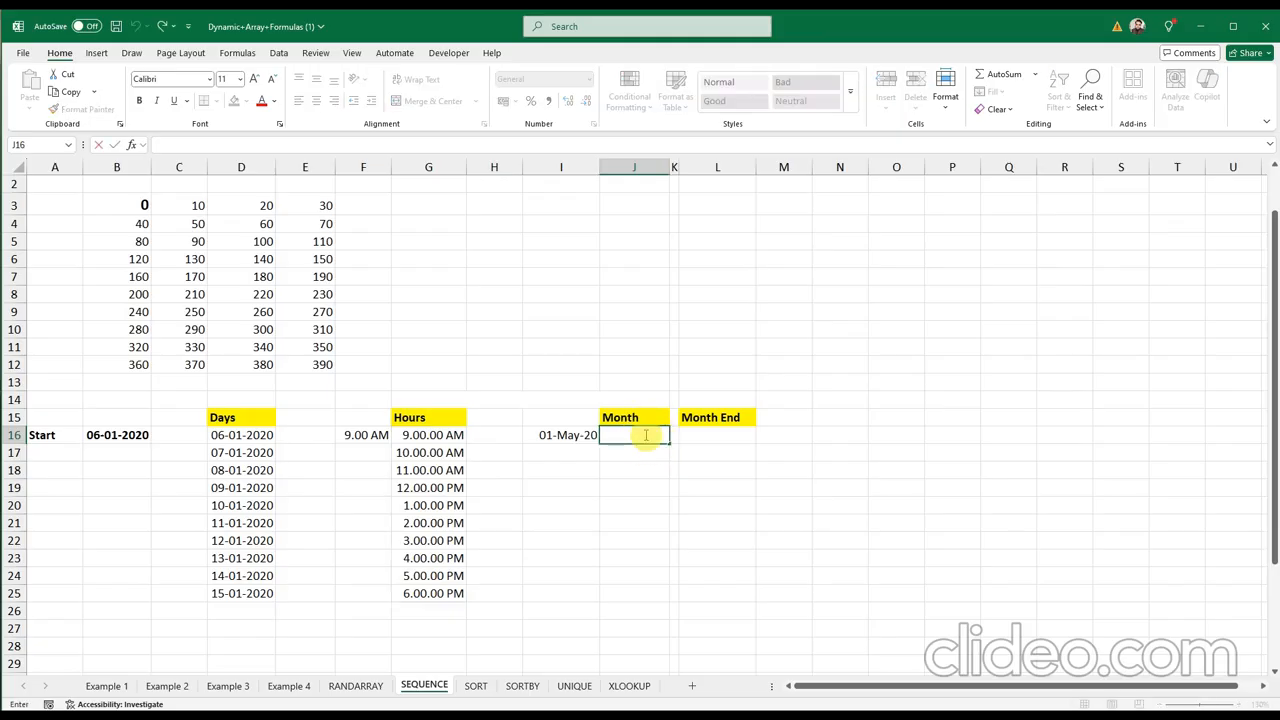
type("=e")
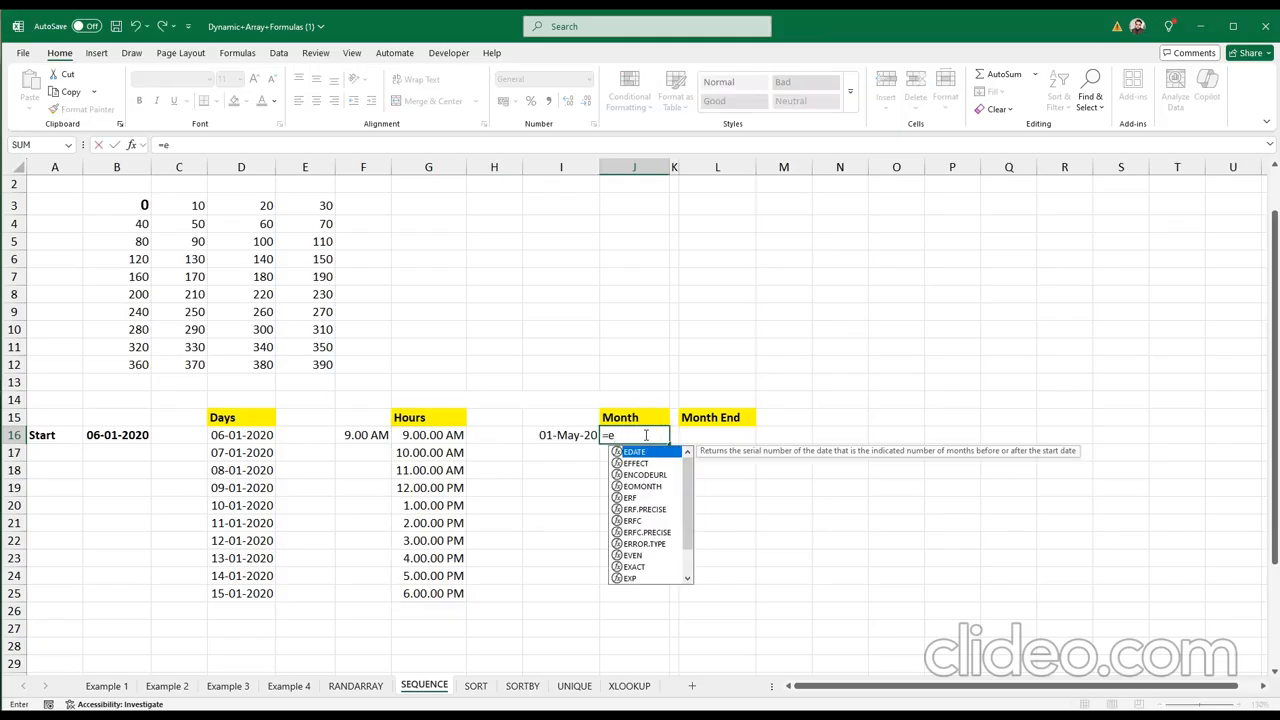
key("BackSpace")
key("BackSpace")
left_click(640, 505)
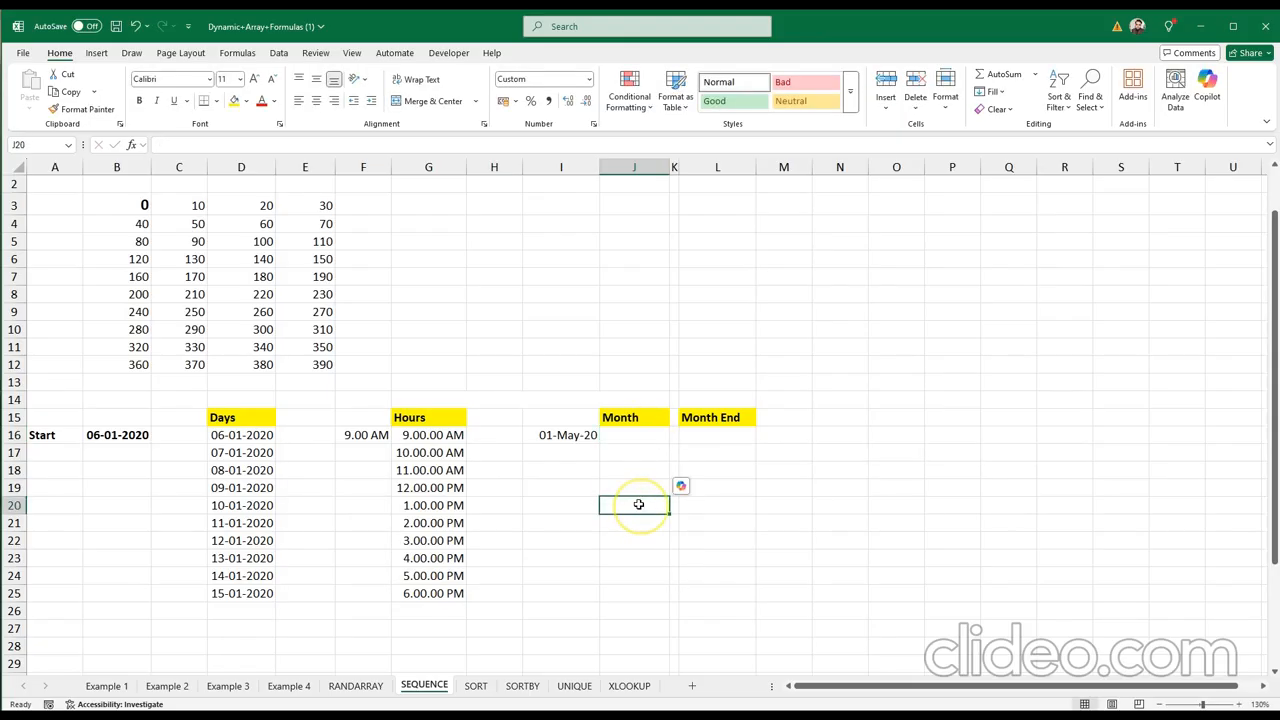
Copy the EDATE formula text from J36 into J16 under the Month heading
scroll(640, 515, "down", 4)
left_click(633, 580)
key("ctrl+c")
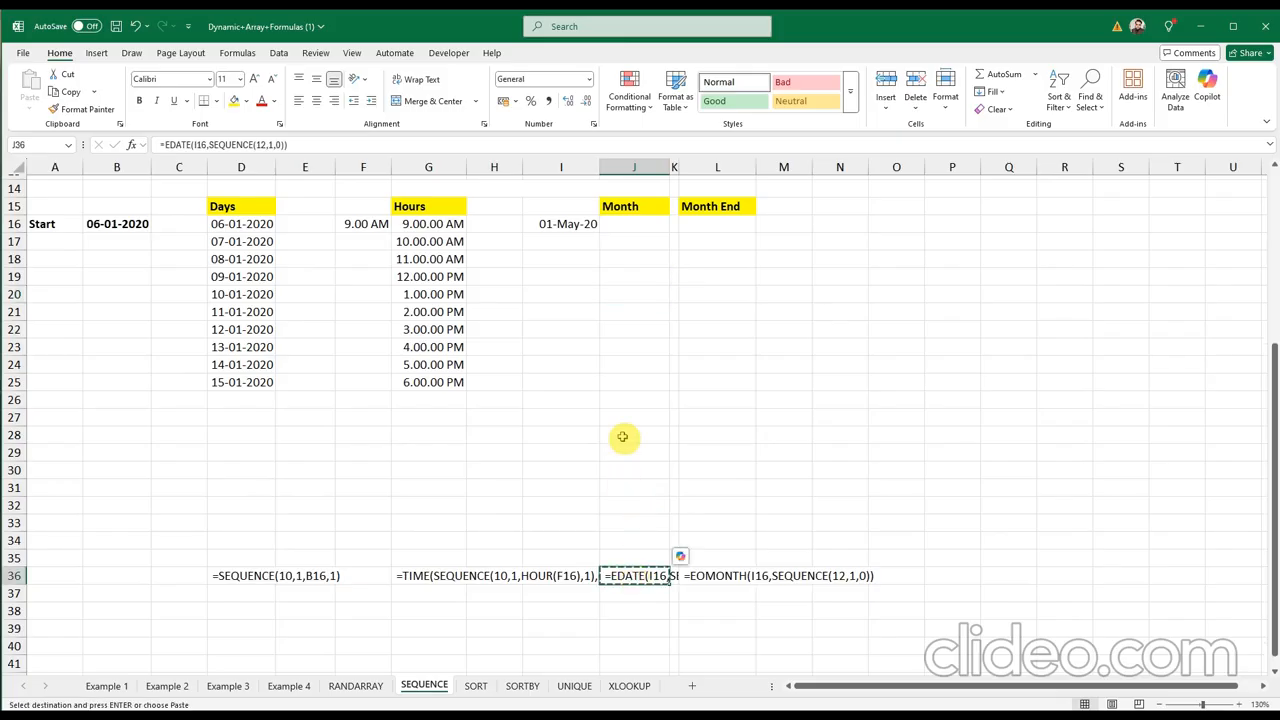
scroll(626, 420, "up", 3)
left_click(631, 386)
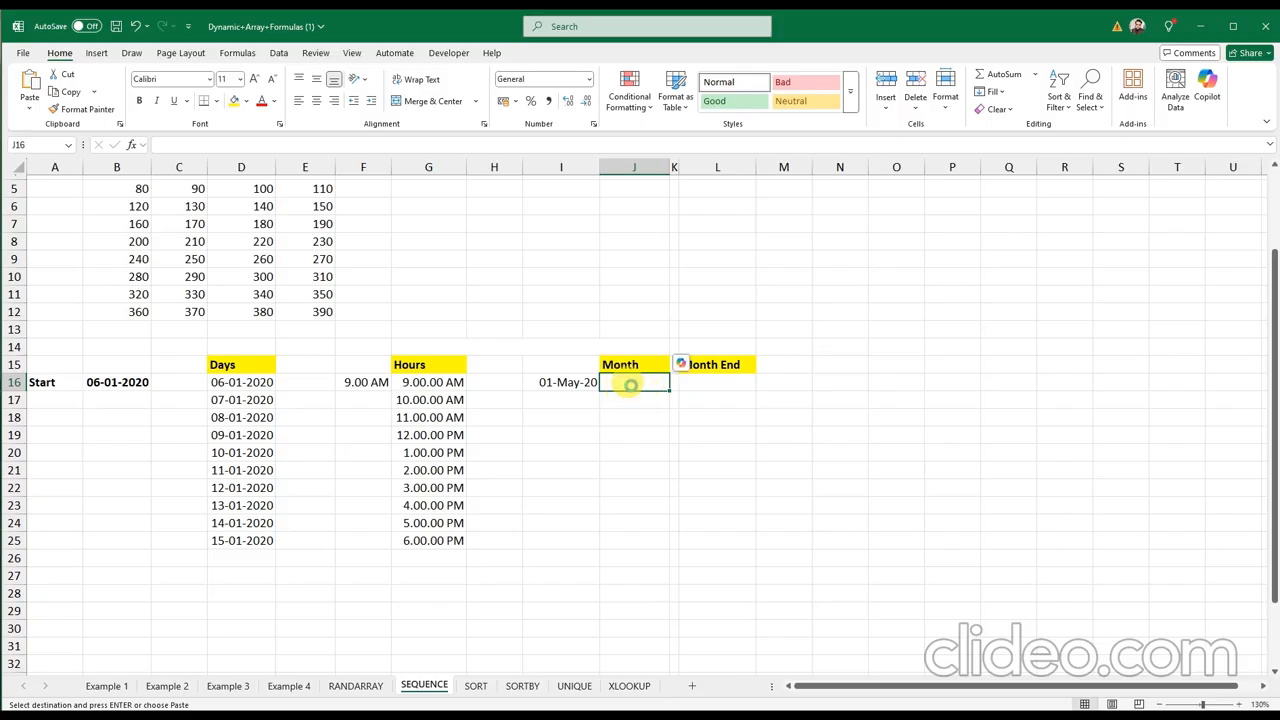
key("ctrl+v")
Remove the leading space from the text in J16, check its arguments and enter it as =EDATE(I16,SEQUENCE(12,1,0))
double_click(612, 388)
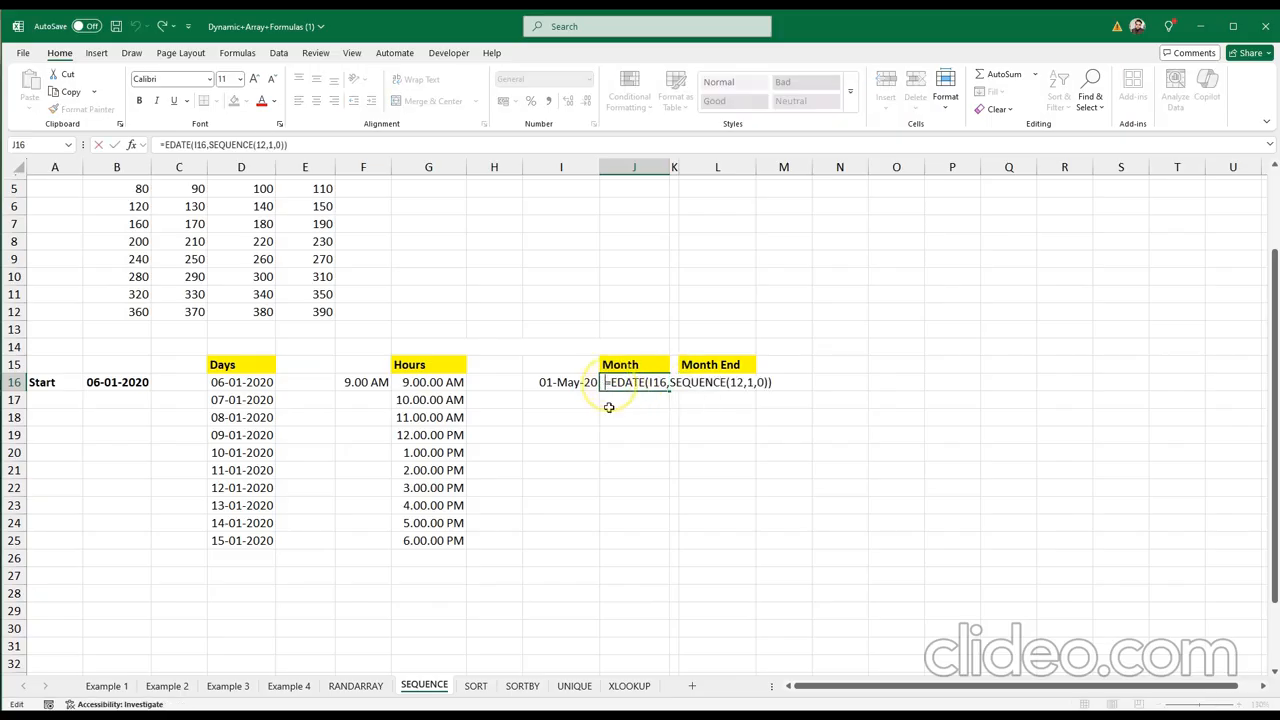
left_click(658, 381)
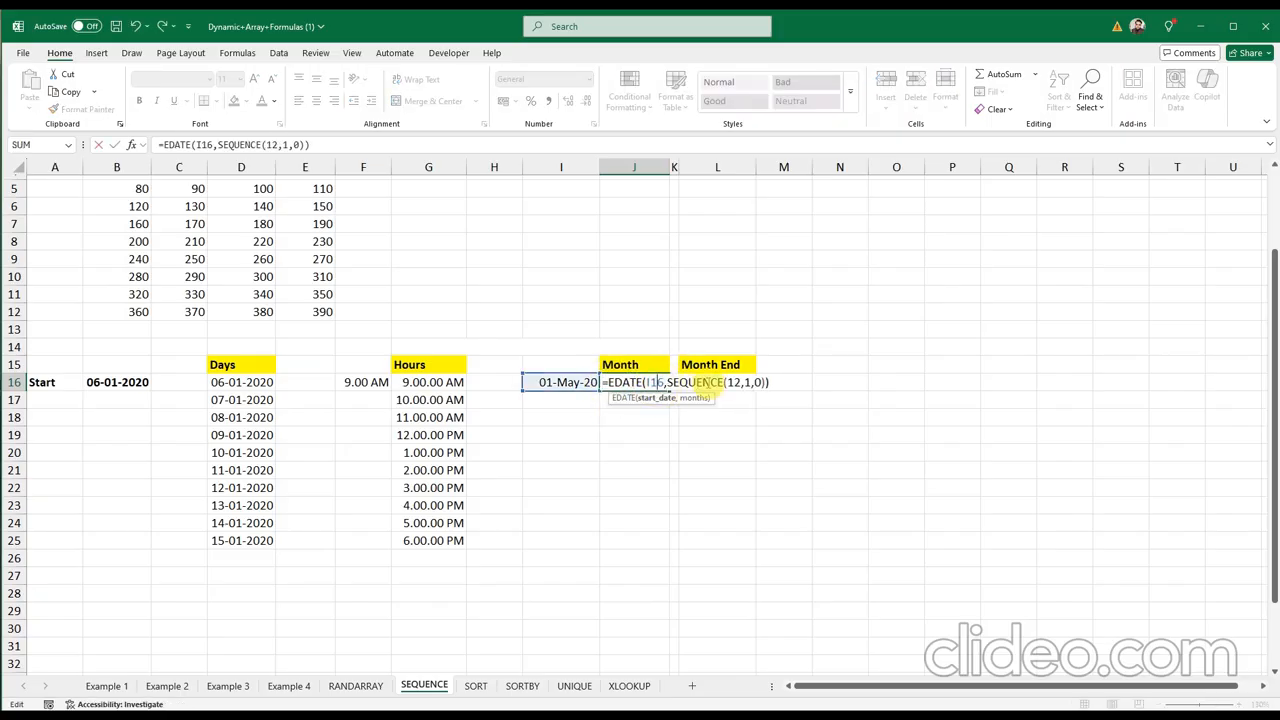
left_click(733, 382)
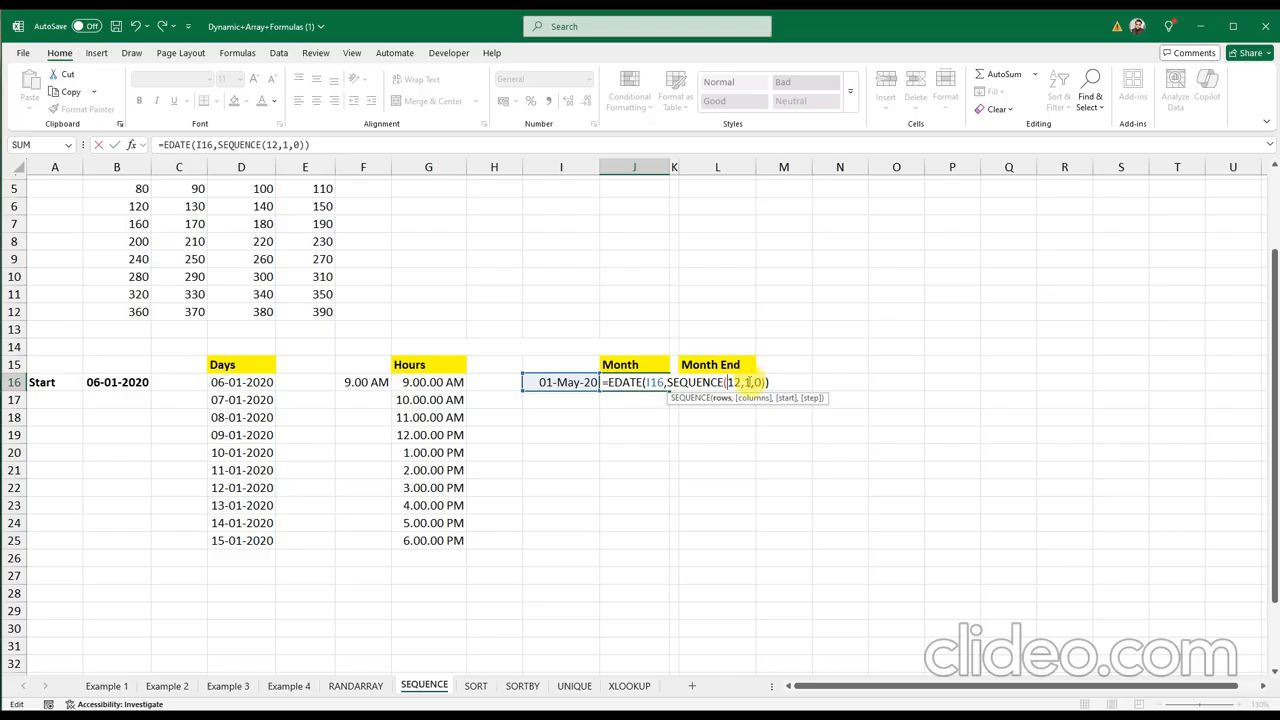
left_click(748, 382)
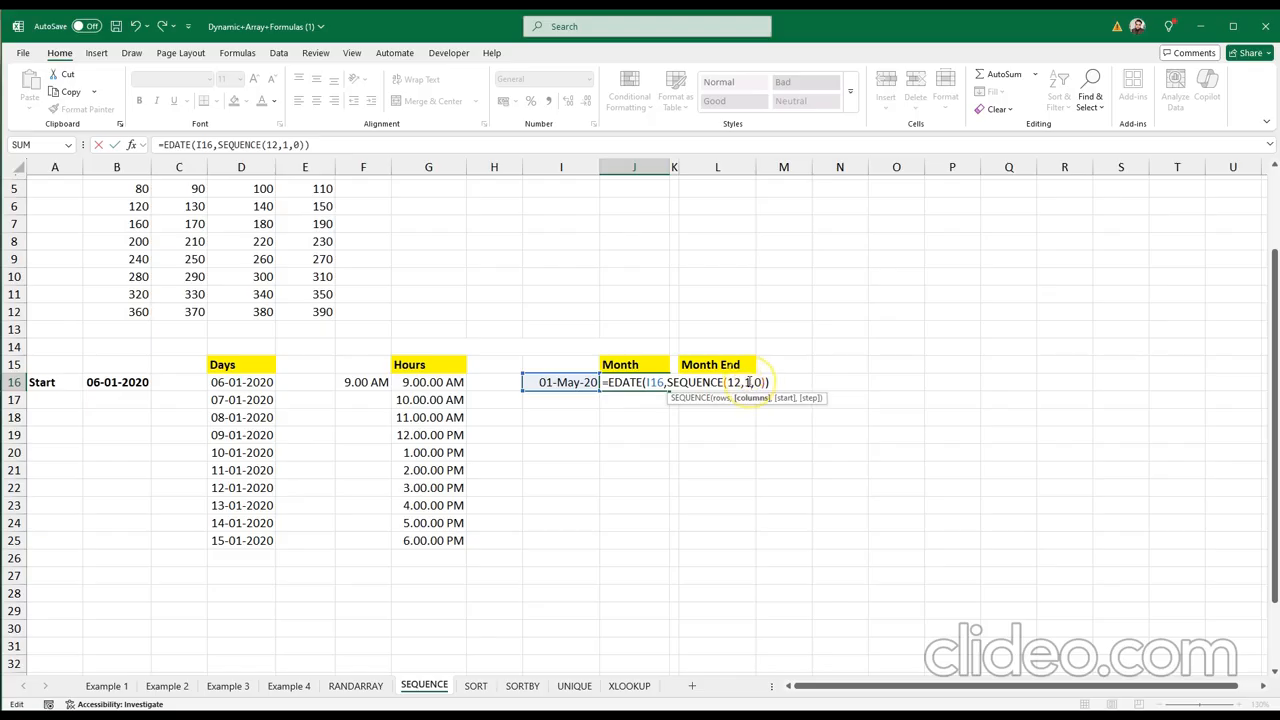
left_click(651, 383)
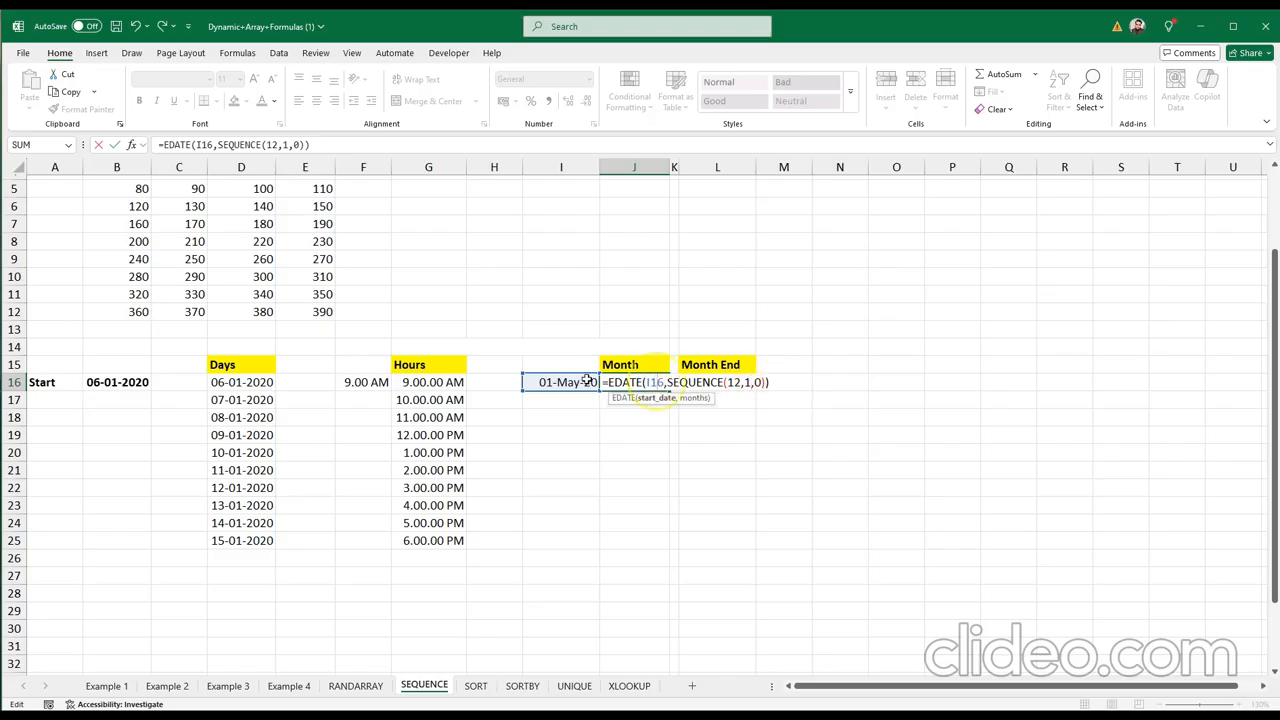
left_click(748, 382)
left_click(748, 382)
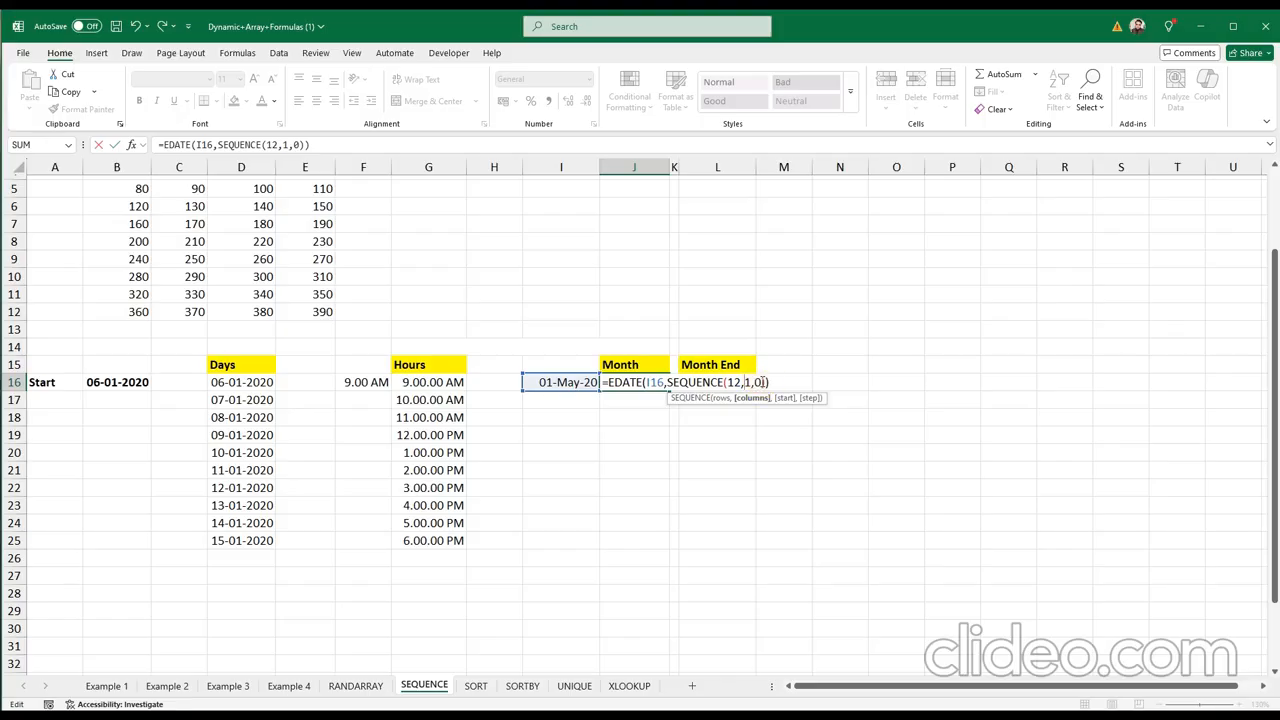
left_click(760, 382)
key("Return")
Format the Month results in J16:J27 as day-month-year dates
left_click(645, 382)
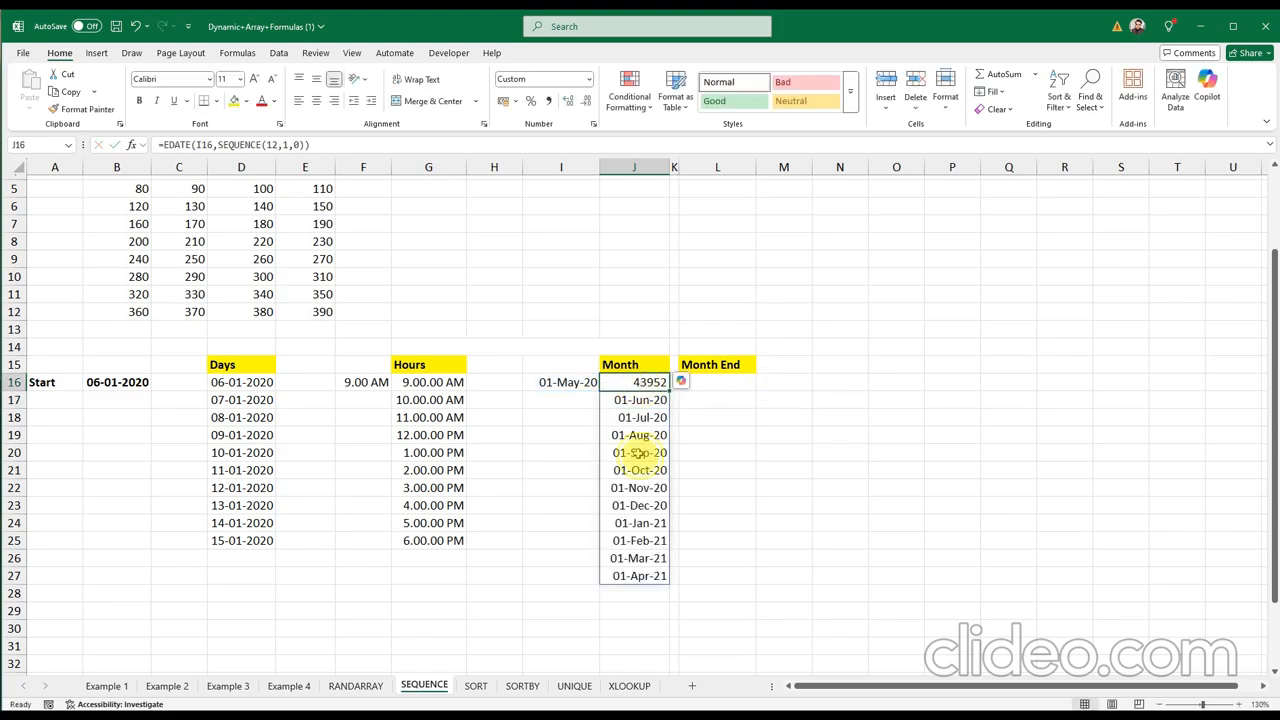
left_click_drag(637, 452, 637, 575)
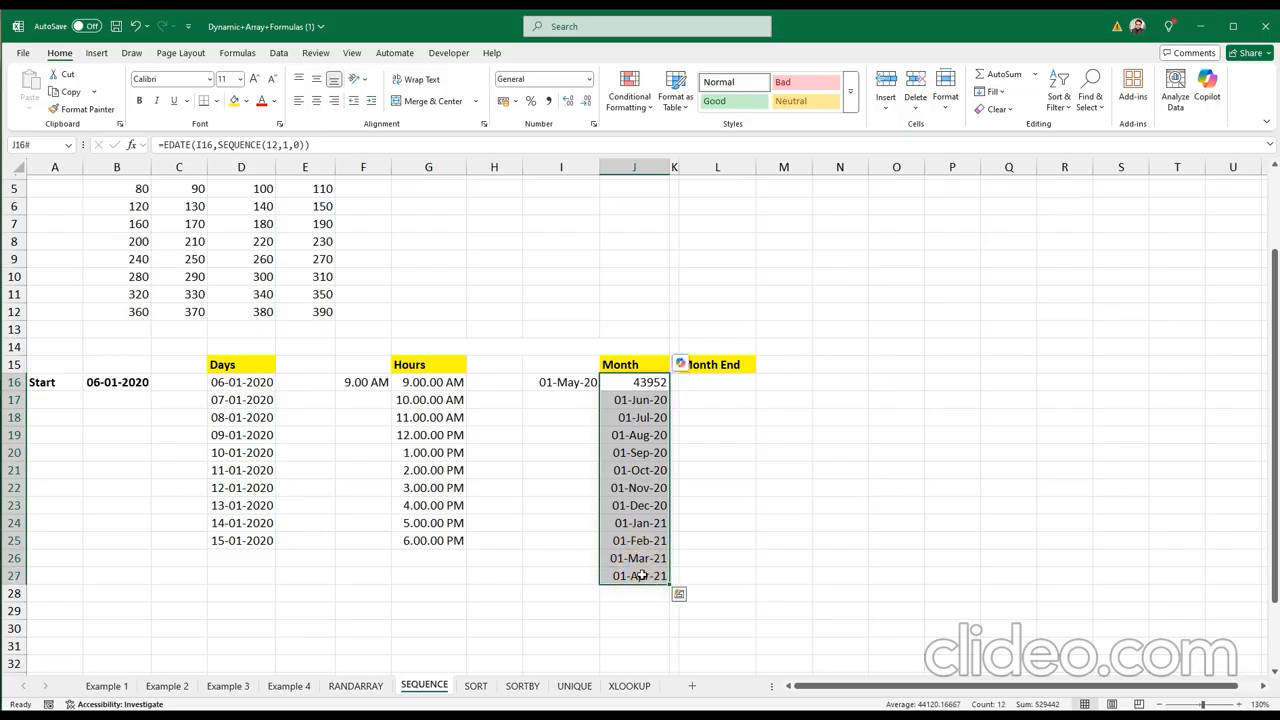
key("ctrl+shift+3")
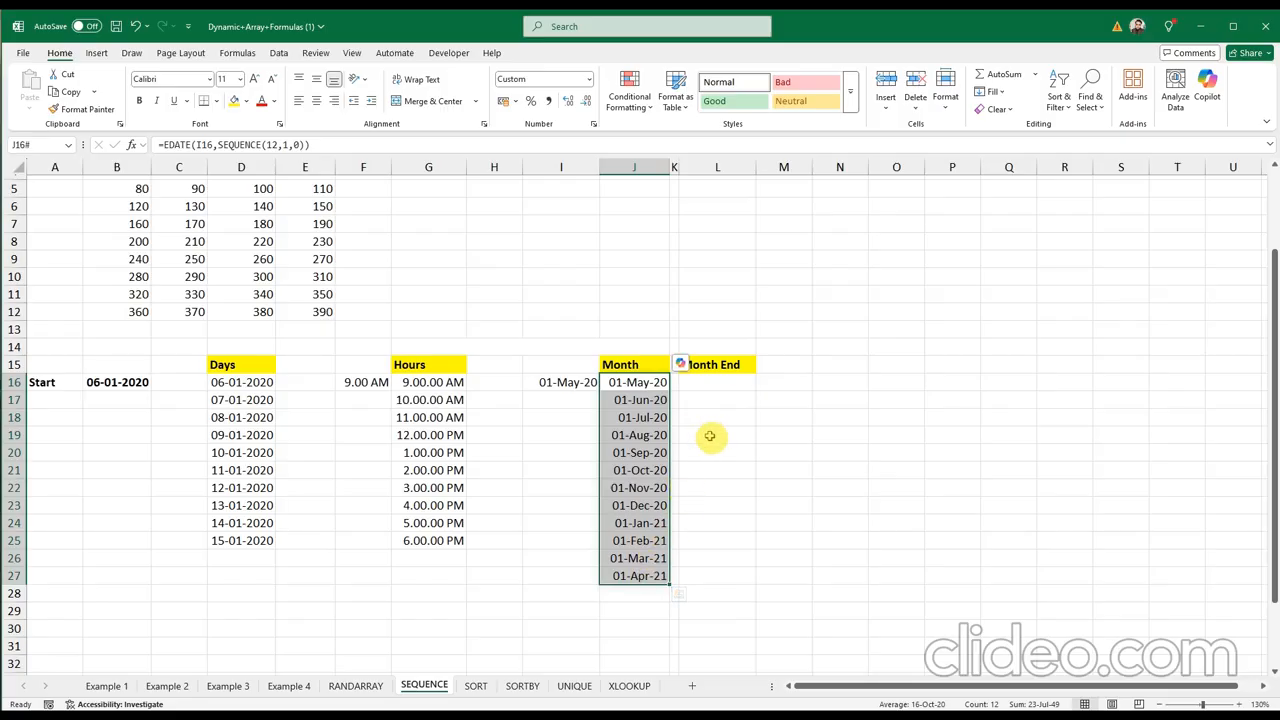
left_click(709, 436)
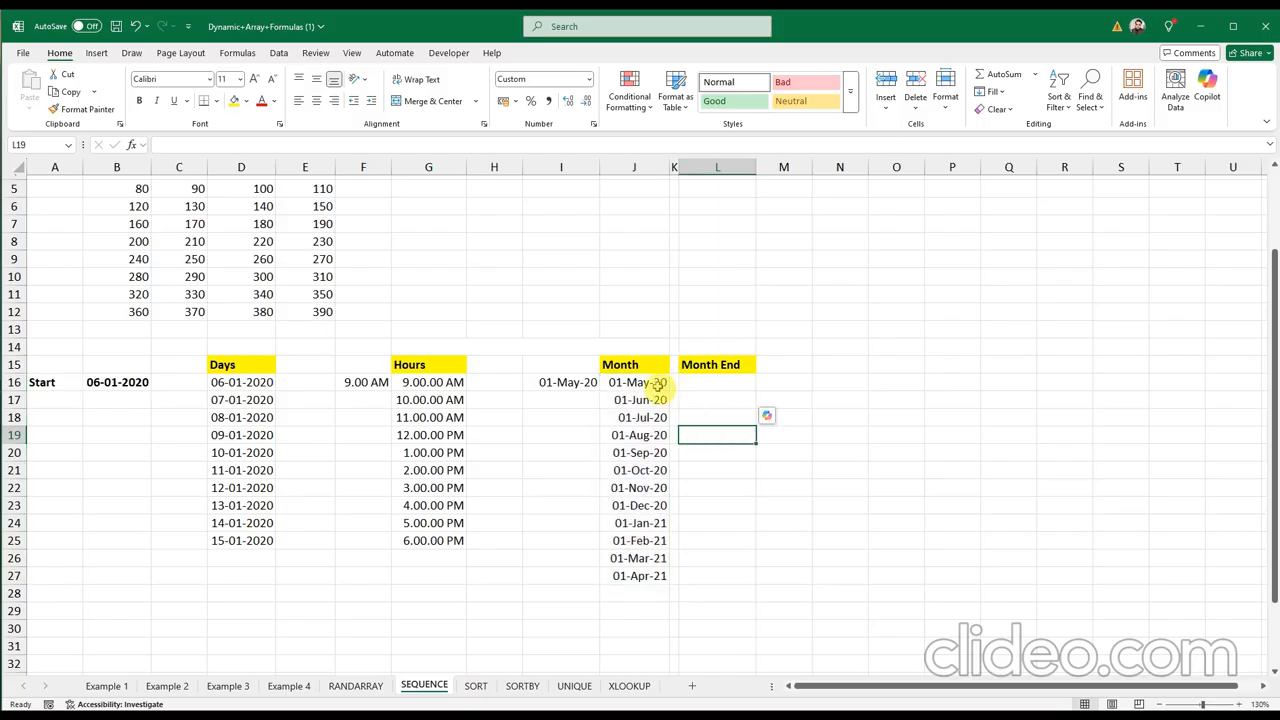
Examine the first dates and the spilled formula in J16:J18 under Month
left_click(652, 382)
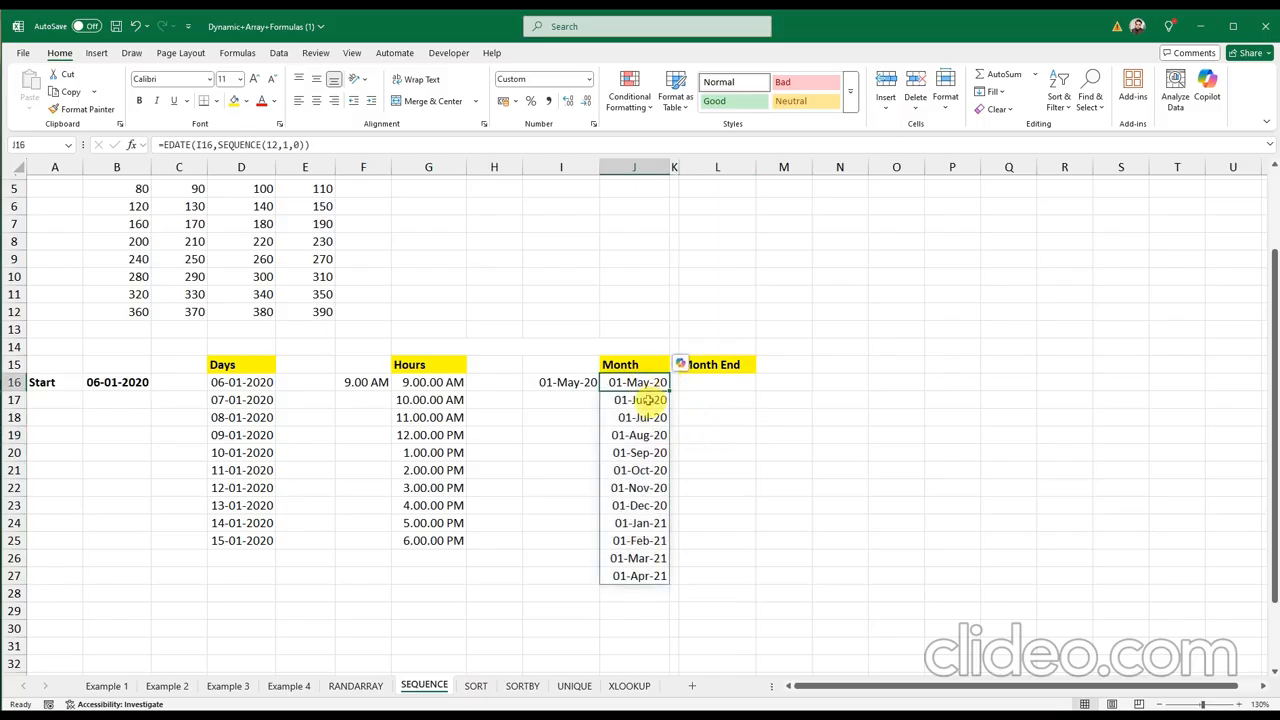
left_click(645, 400)
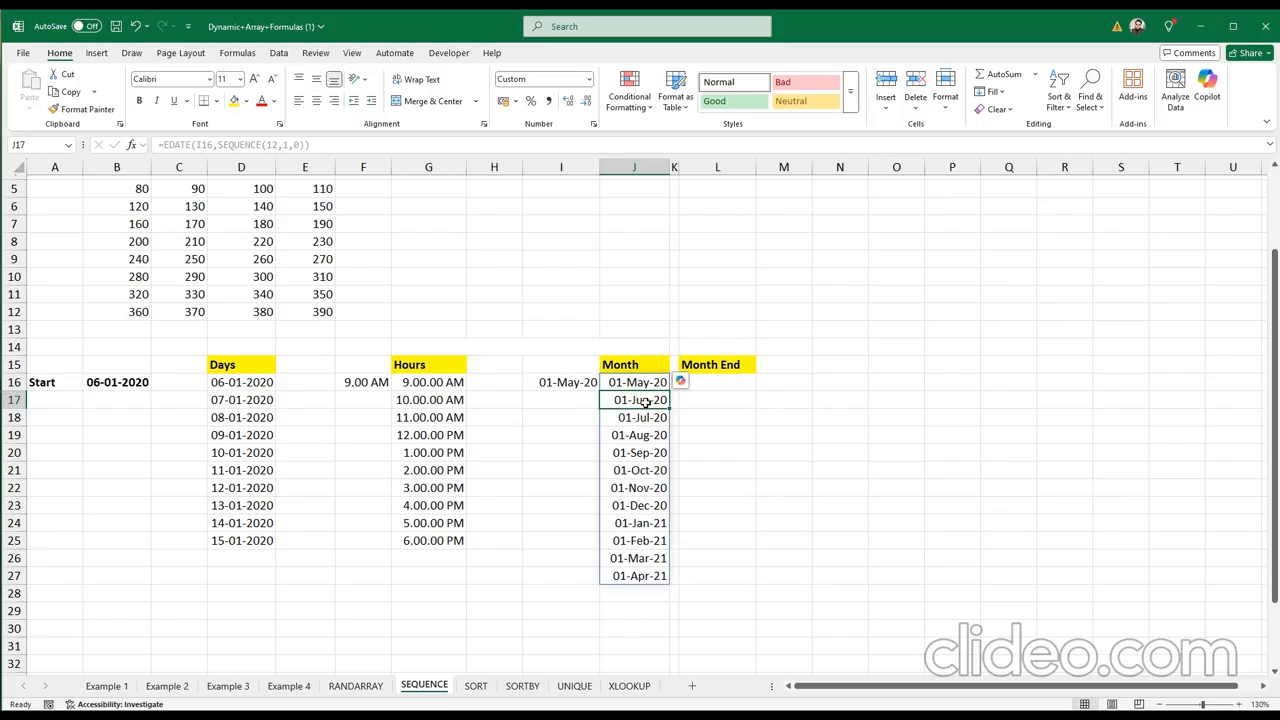
left_click(645, 417)
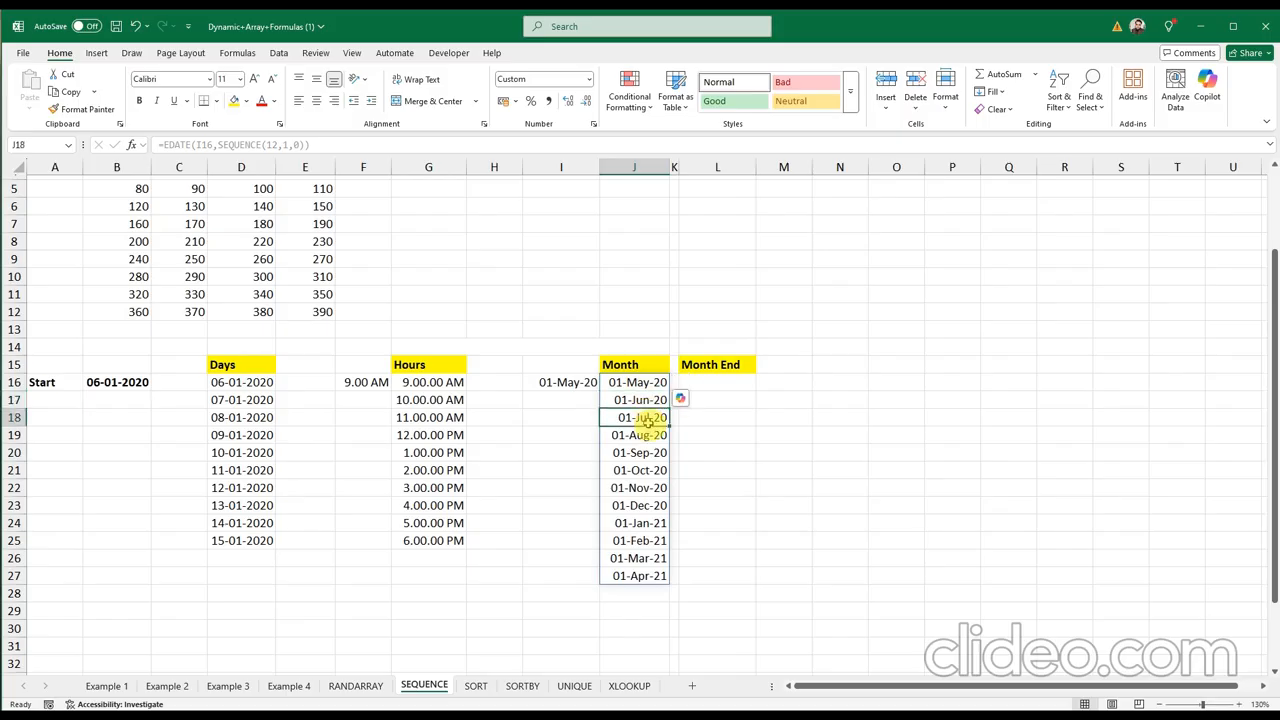
Check the spilled dates in J19:J20 under the Month heading
left_click(645, 438)
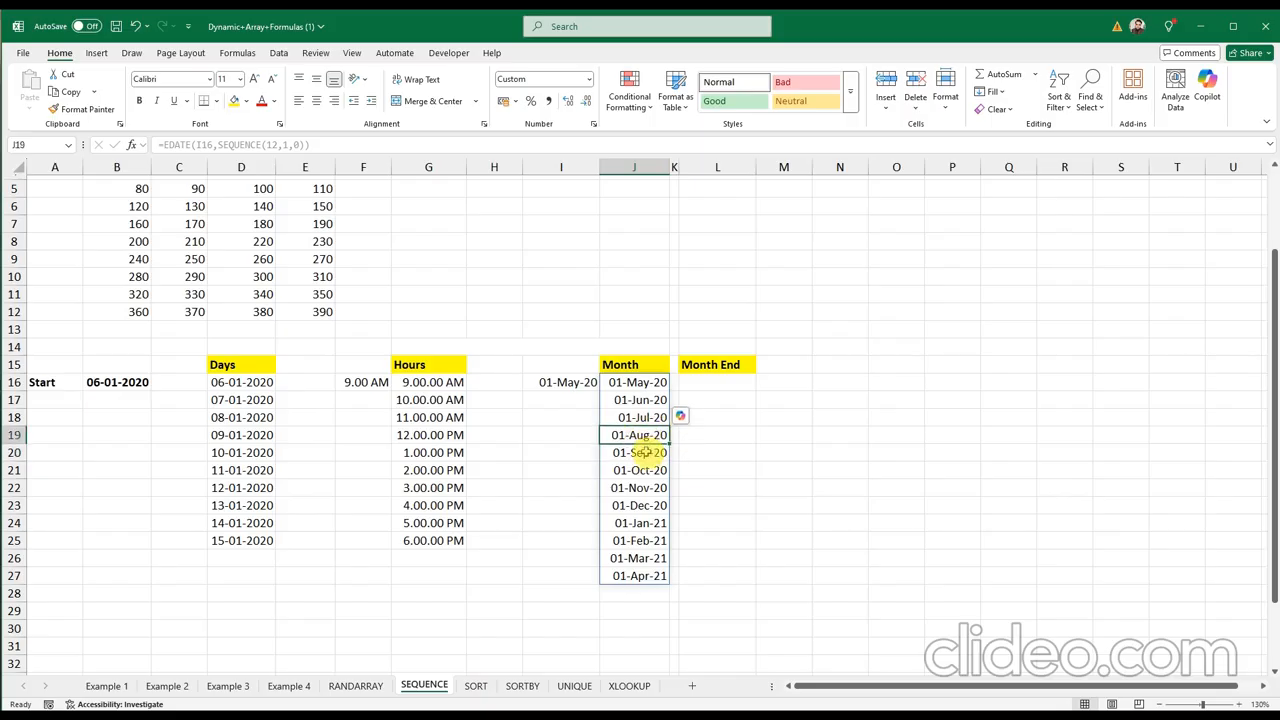
left_click(645, 454)
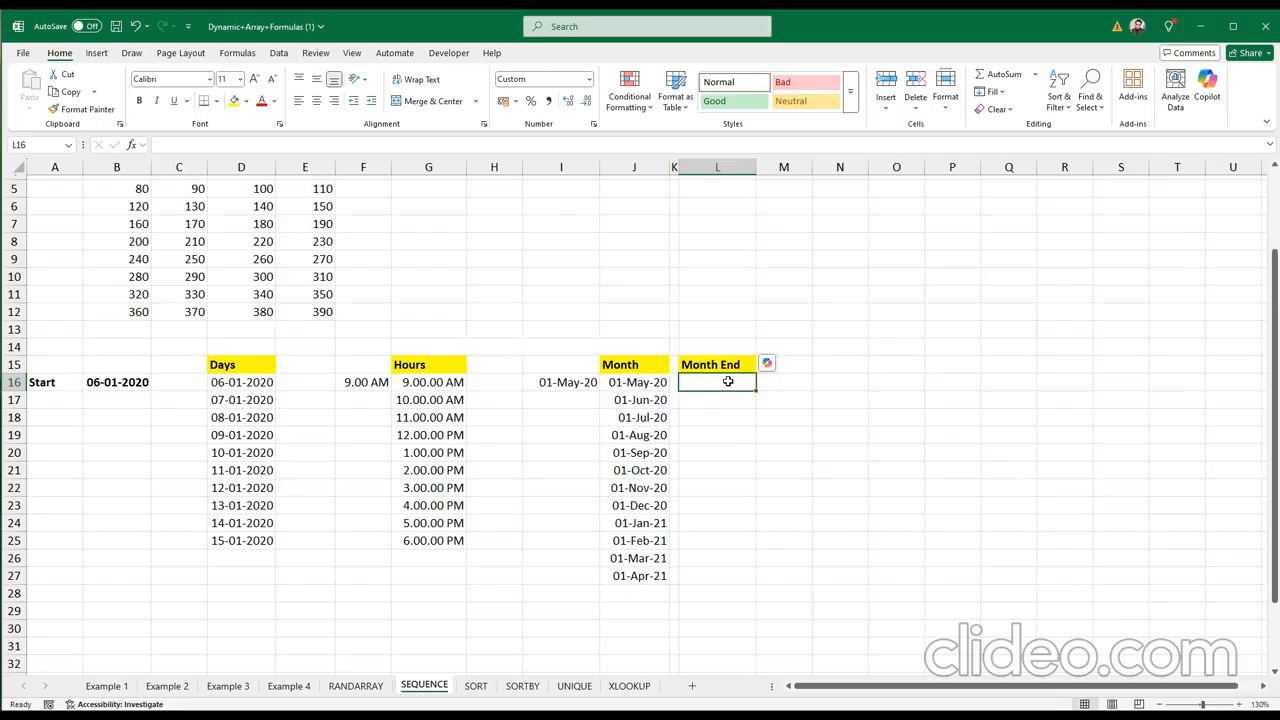
Begin an EOMONTH formula in L16 under Month End with I16 as its start date
type("=")
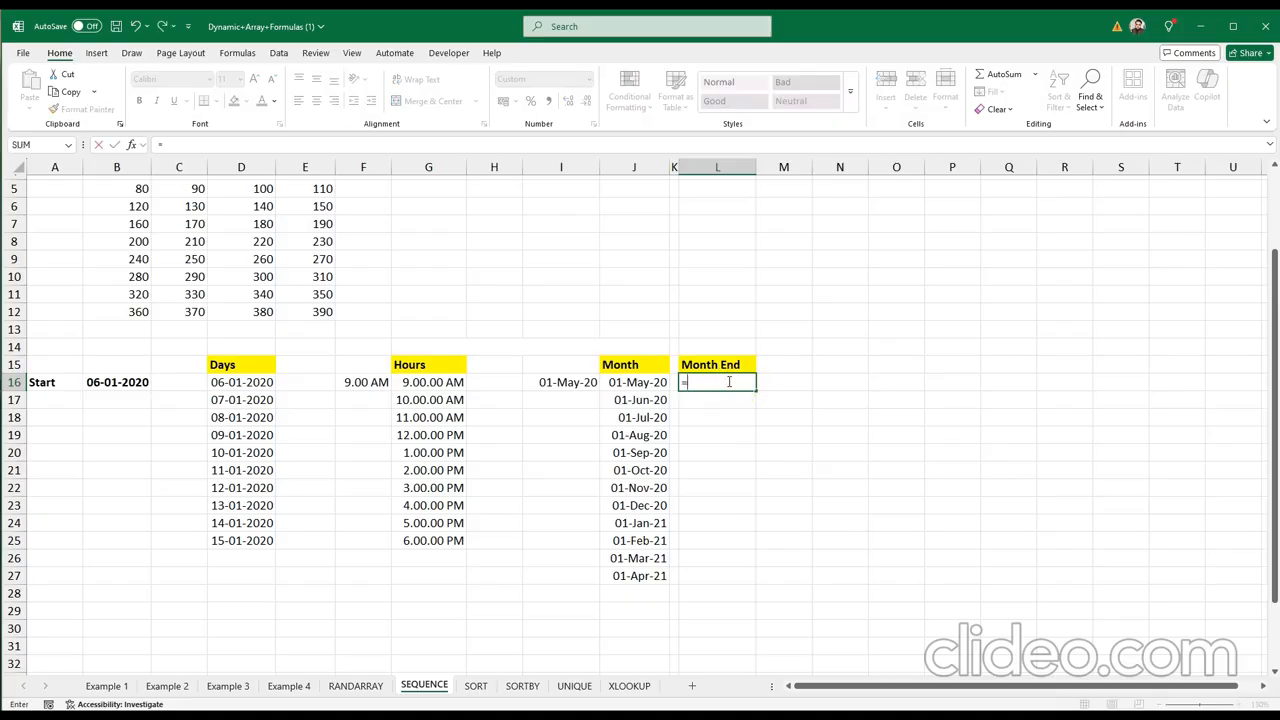
type("eo")
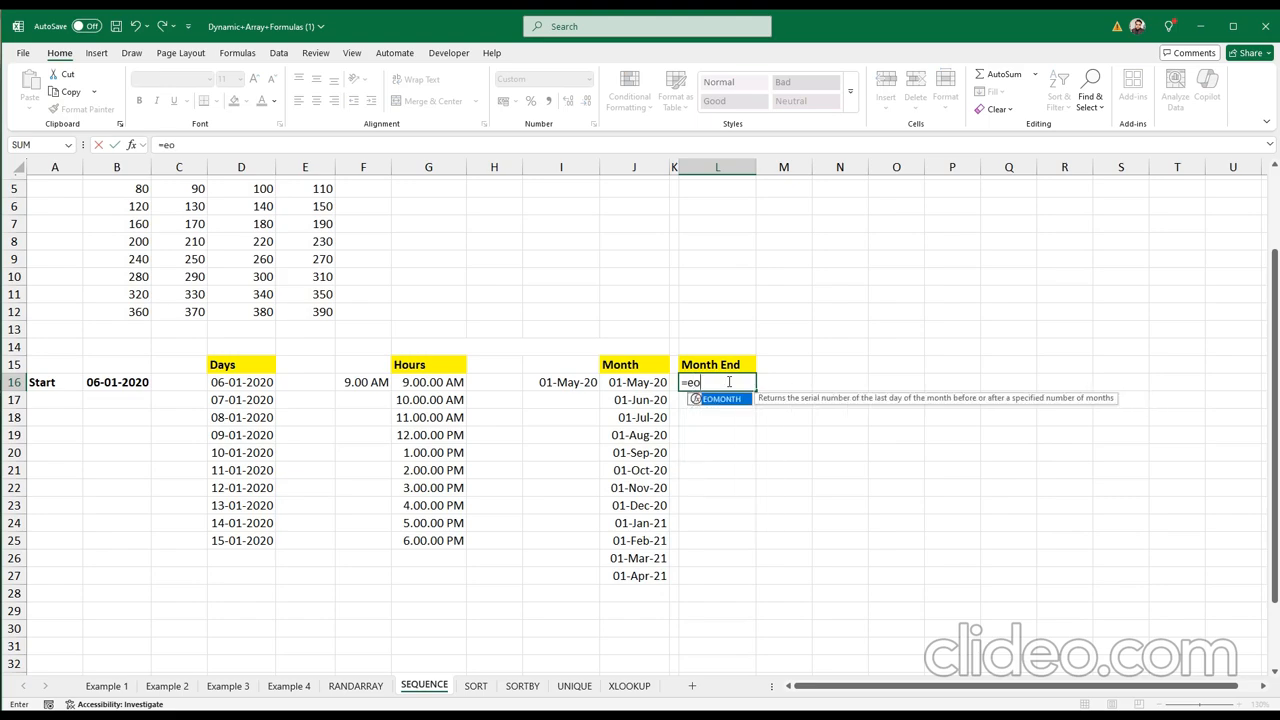
key("Tab")
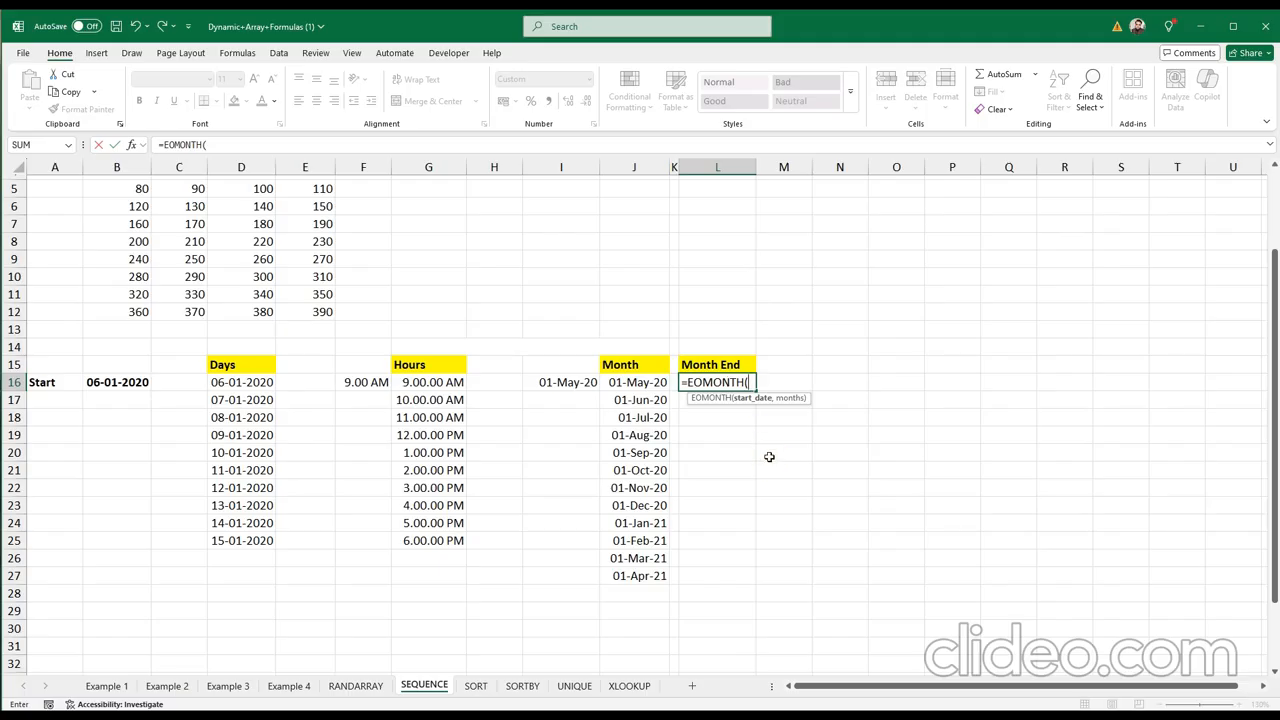
left_click(568, 383)
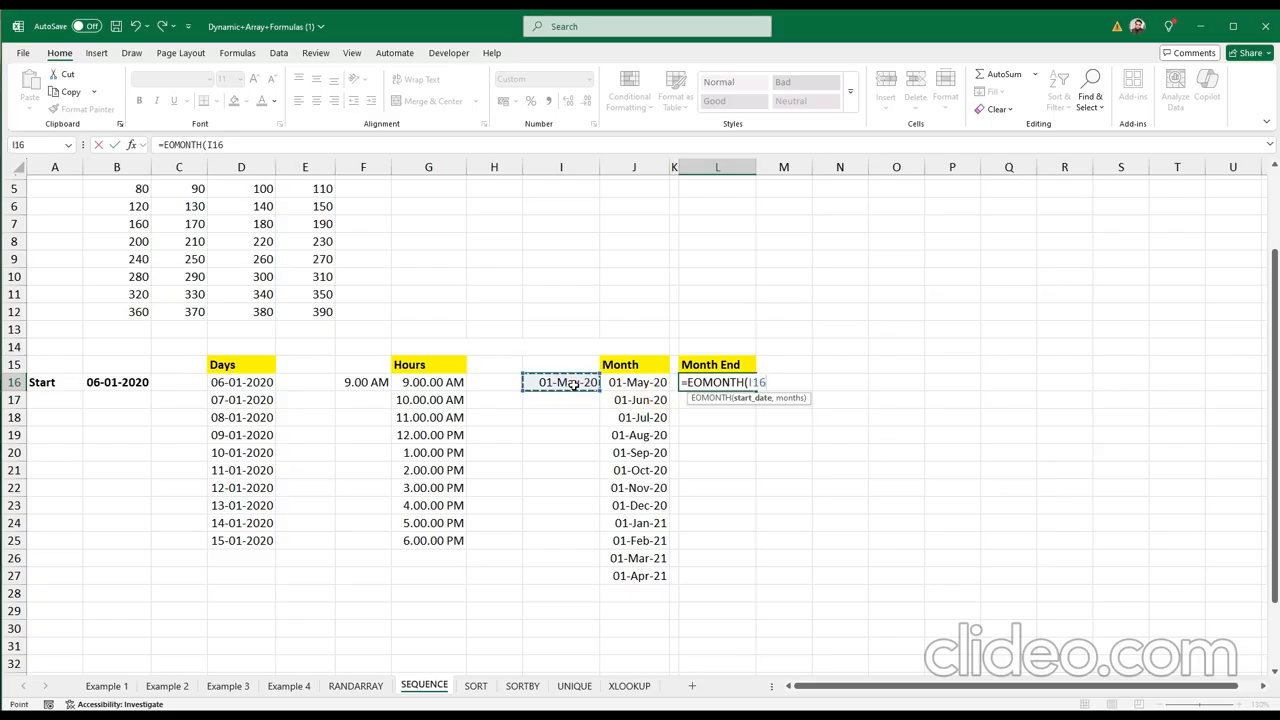
type(",")
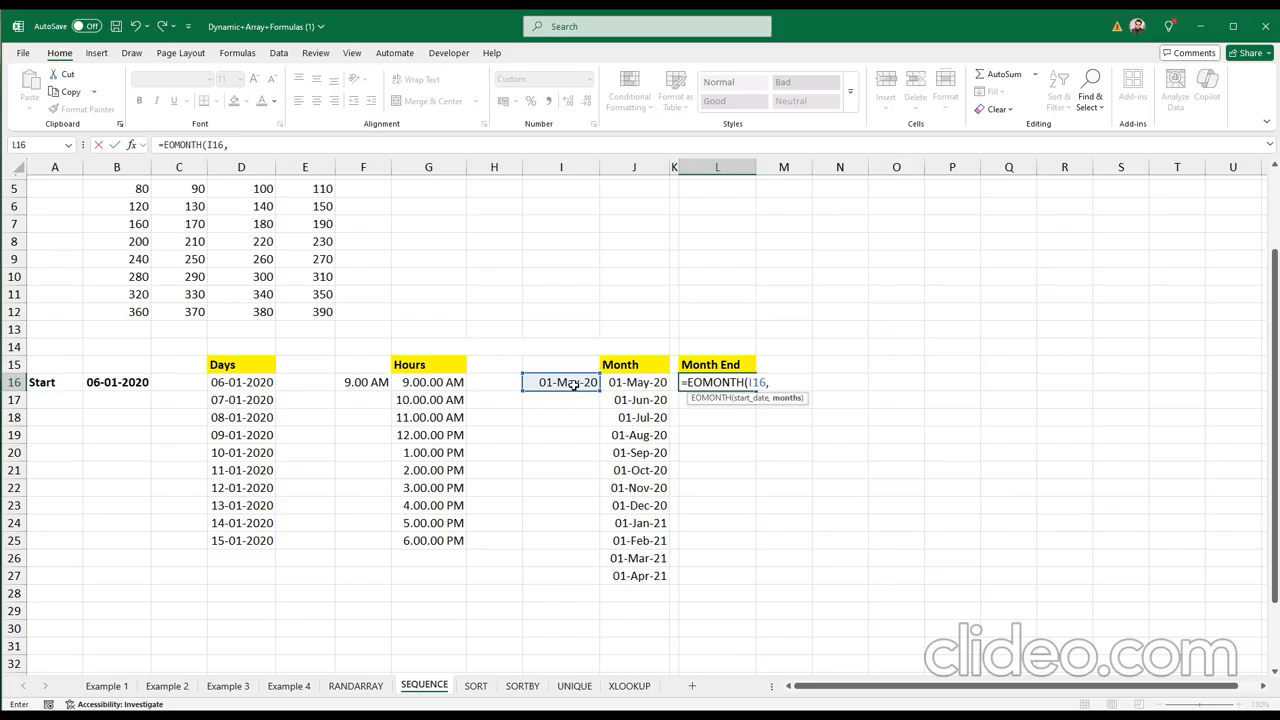
Supply SEQUENCE(12,1,0) as the months argument and enter the L16 formula, accepting the added closing parenthesis
type("se")
left_click(790, 457)
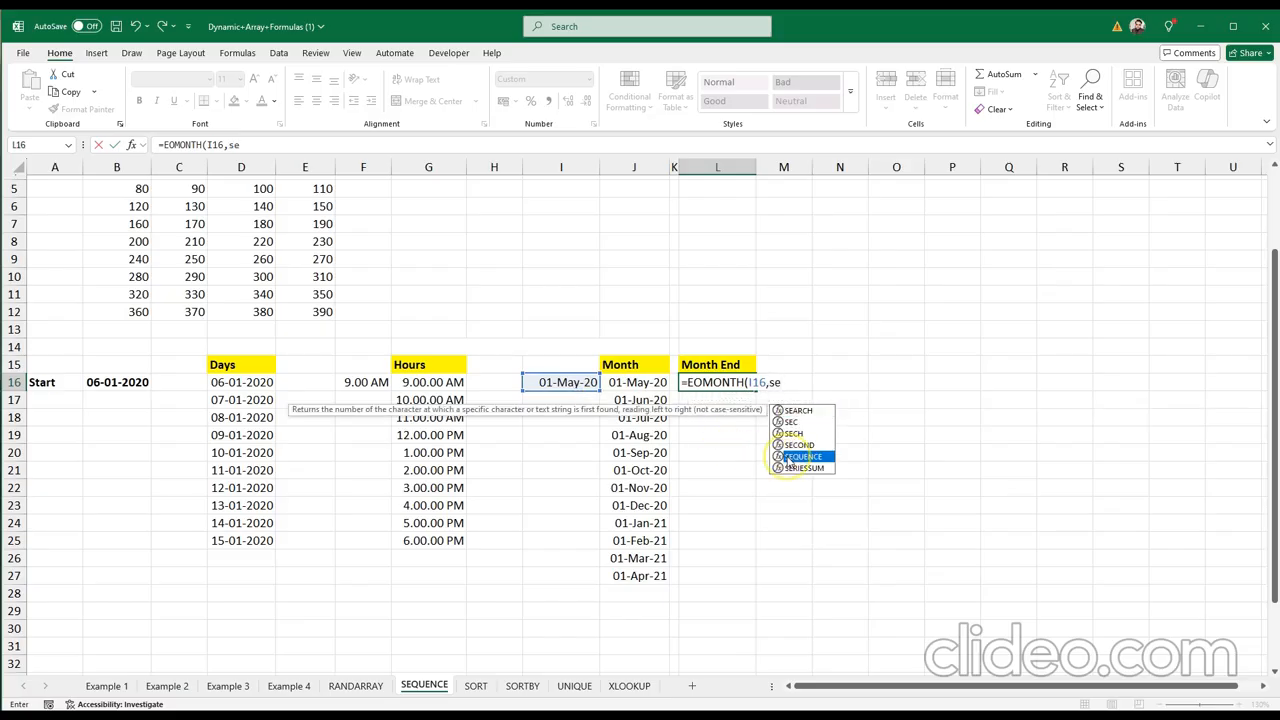
double_click(790, 457)
type("1")
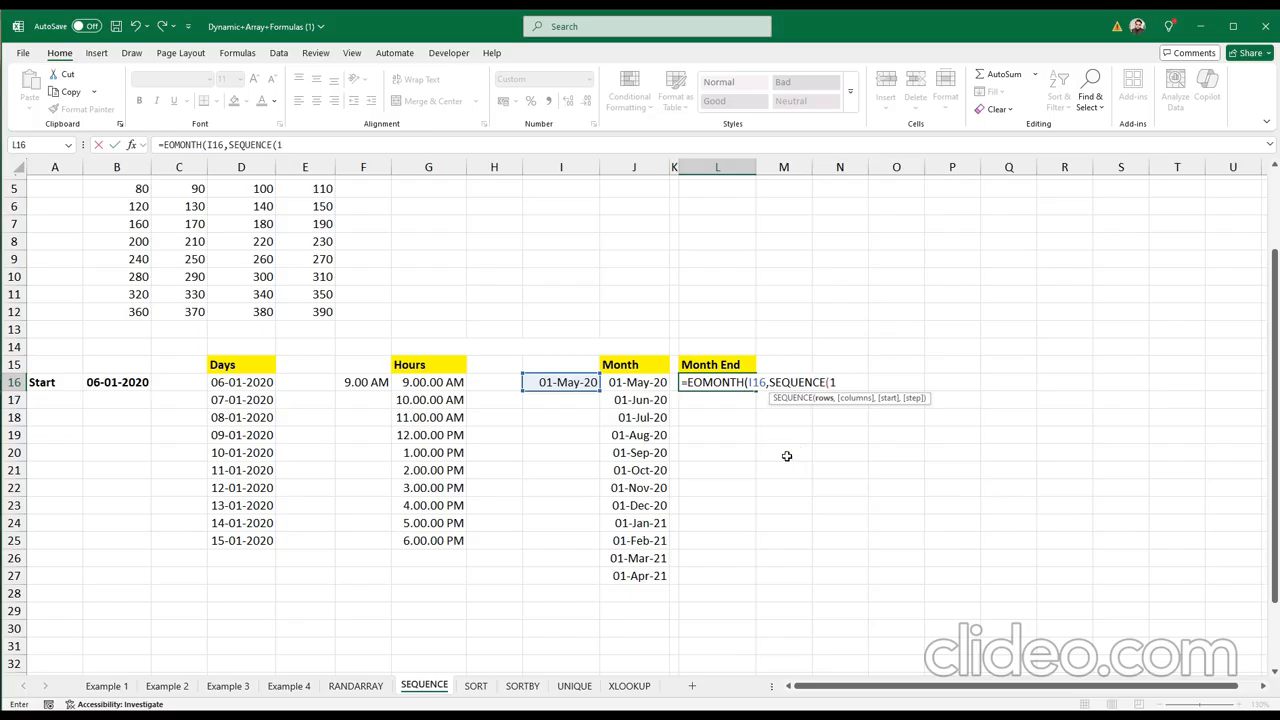
type("2,1")
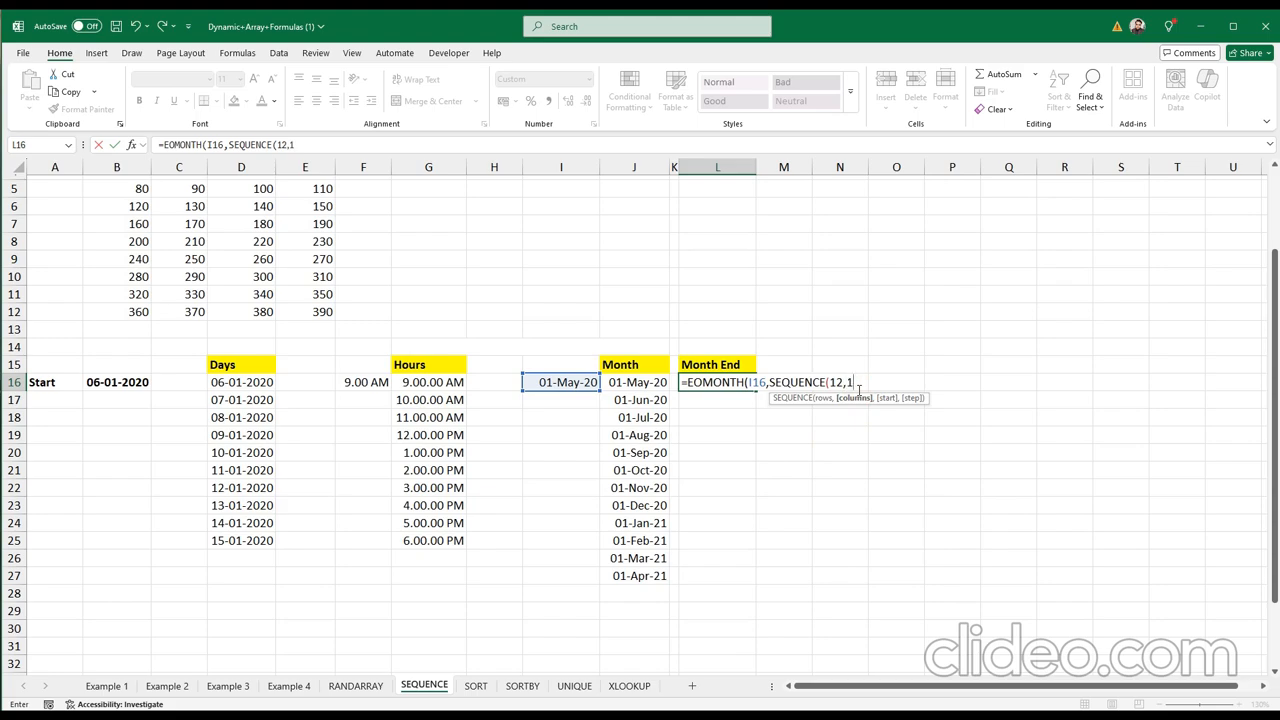
type(",0)")
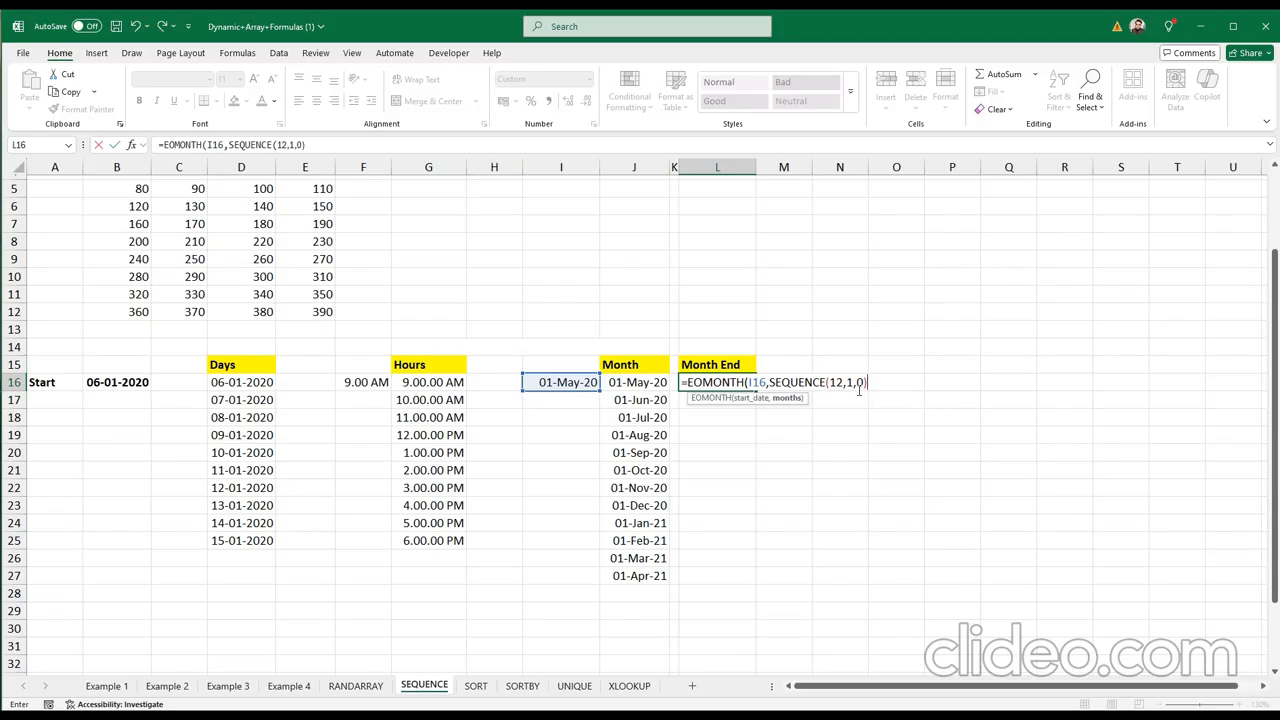
key("Return")
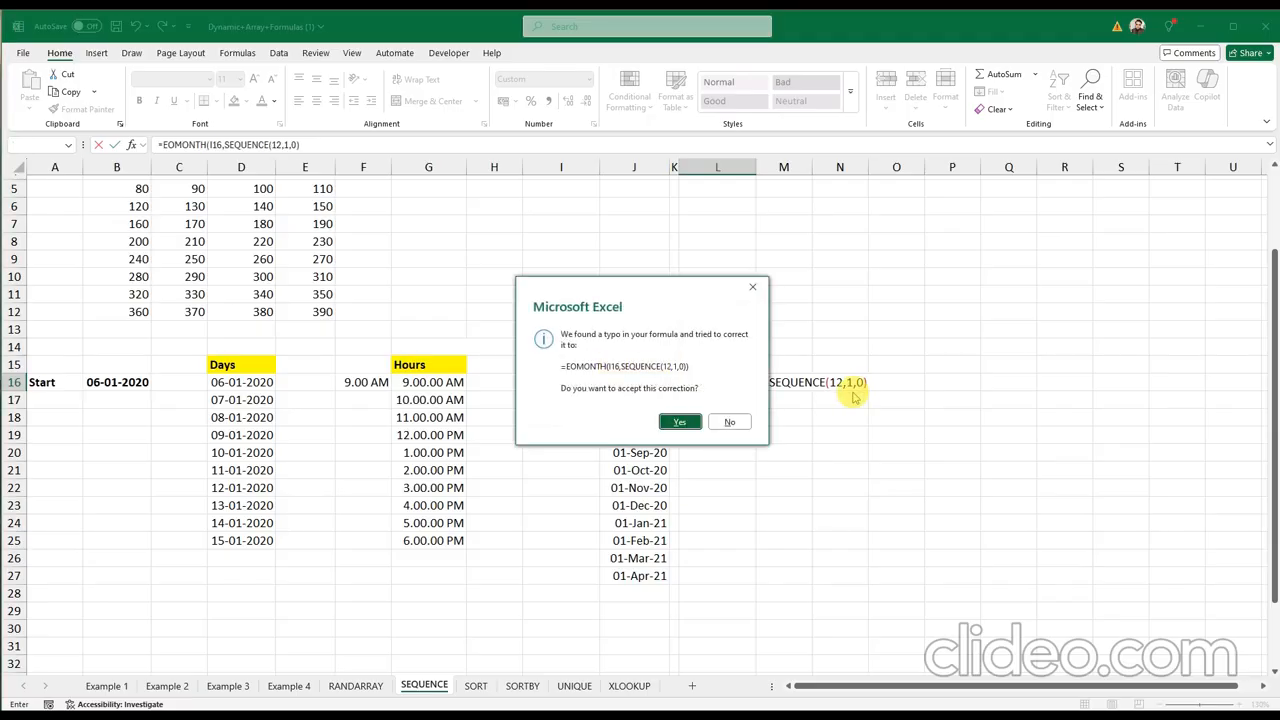
left_click(686, 426)
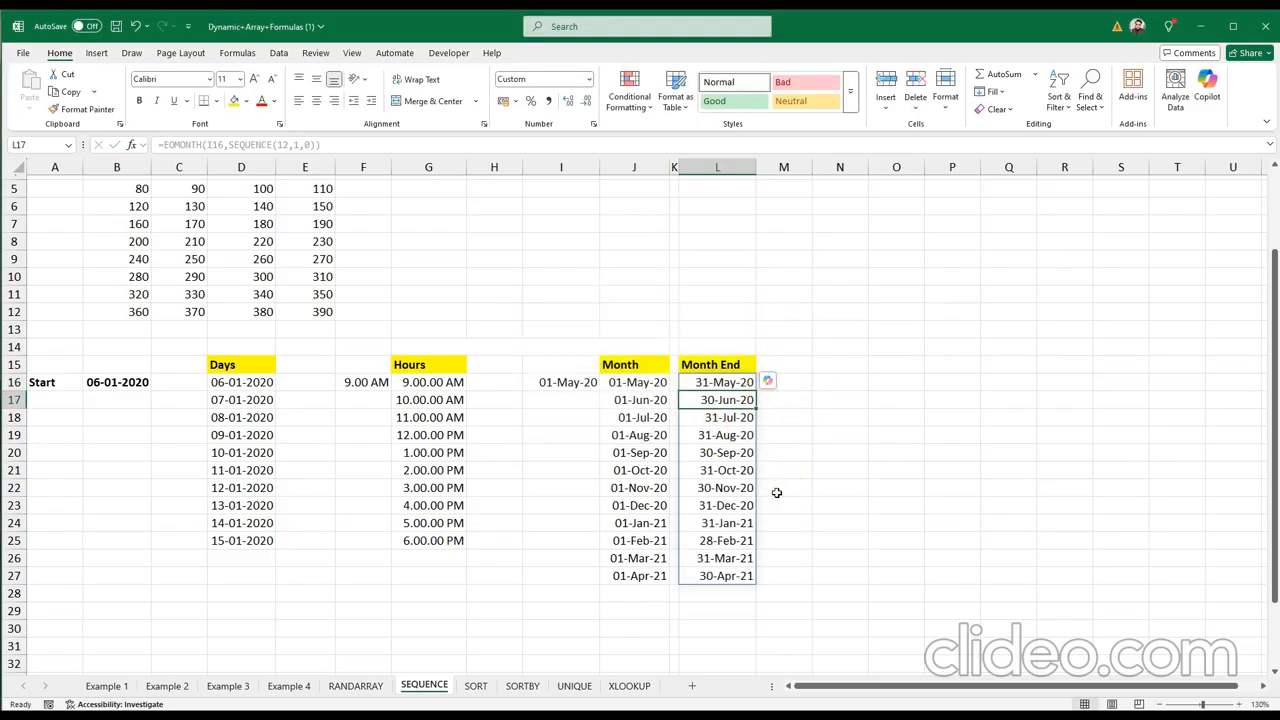
Compare the EOMONTH formula in L16 with the reference text in L36, leaving the cell unedited
scroll(776, 492, "down", 4)
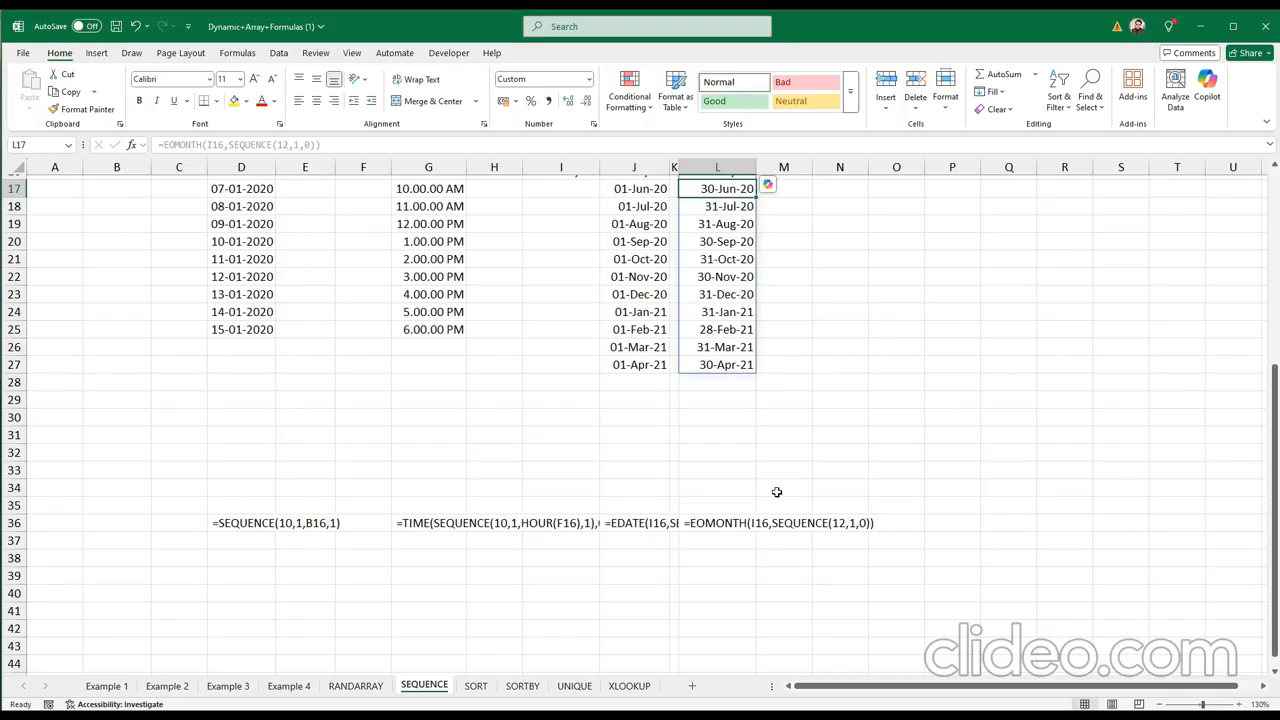
scroll(776, 492, "up", 4)
left_click(737, 383)
double_click(737, 383)
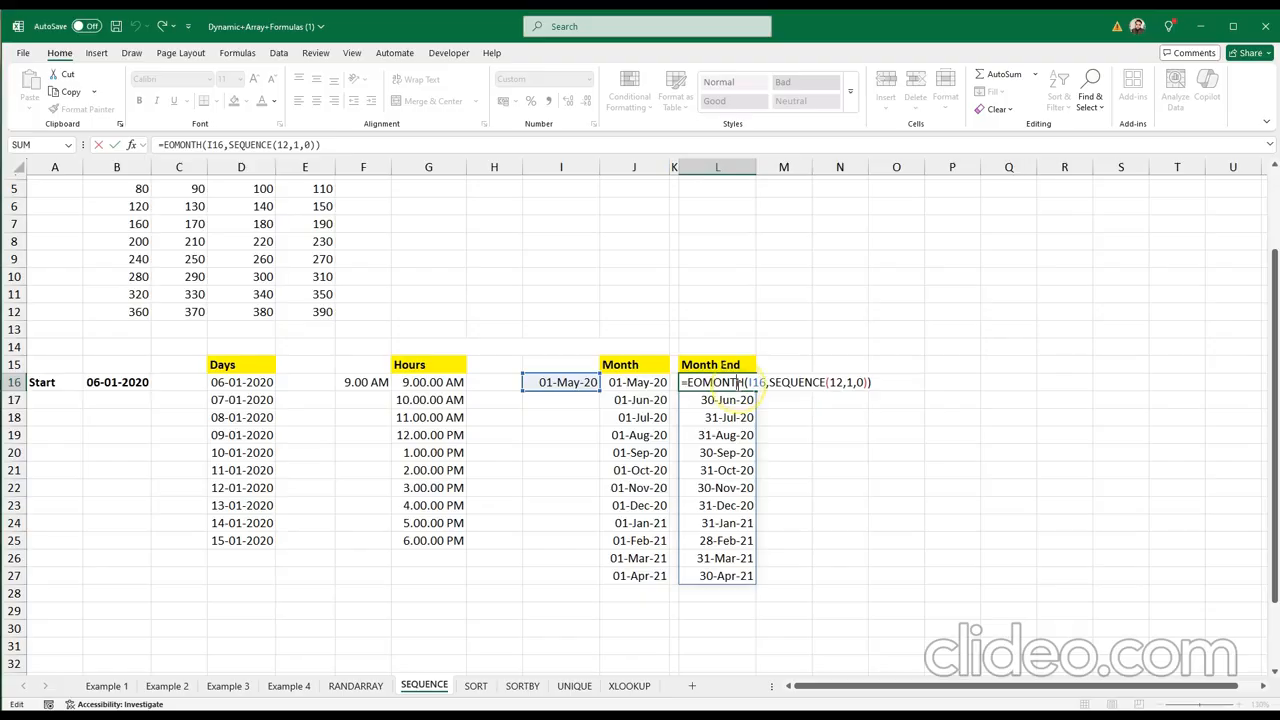
scroll(723, 467, "down", 3)
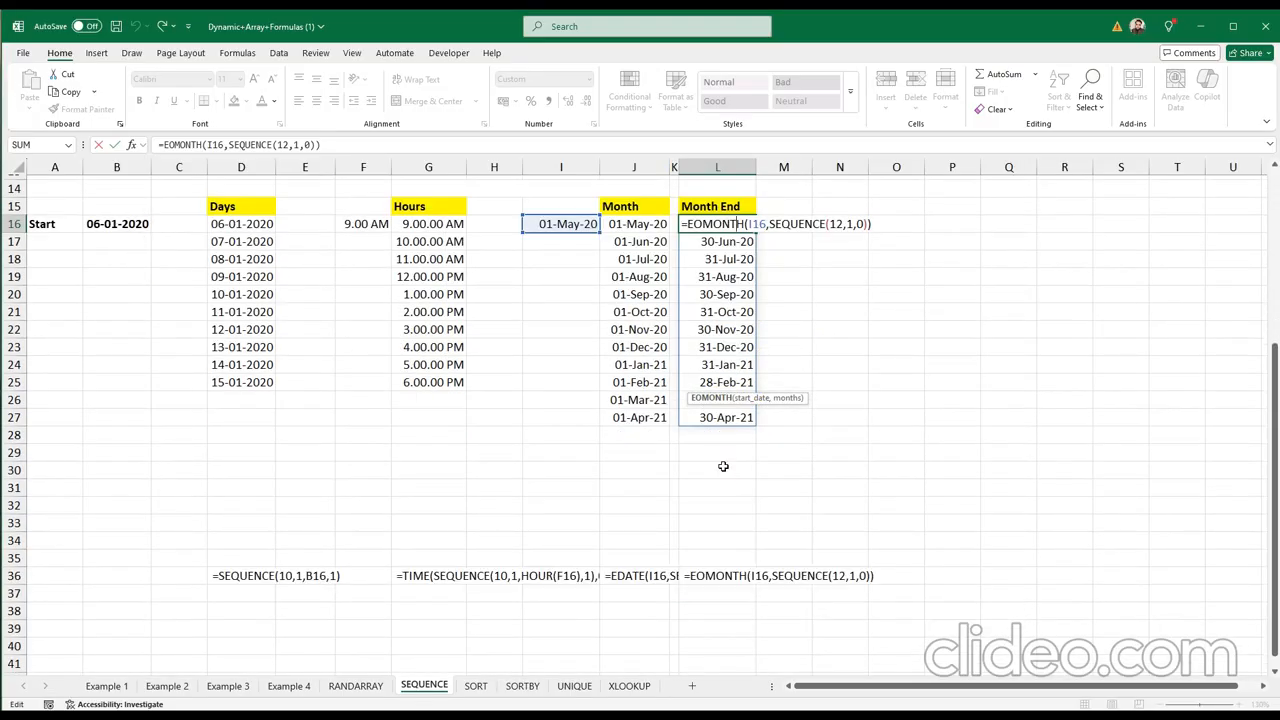
scroll(723, 467, "up", 3)
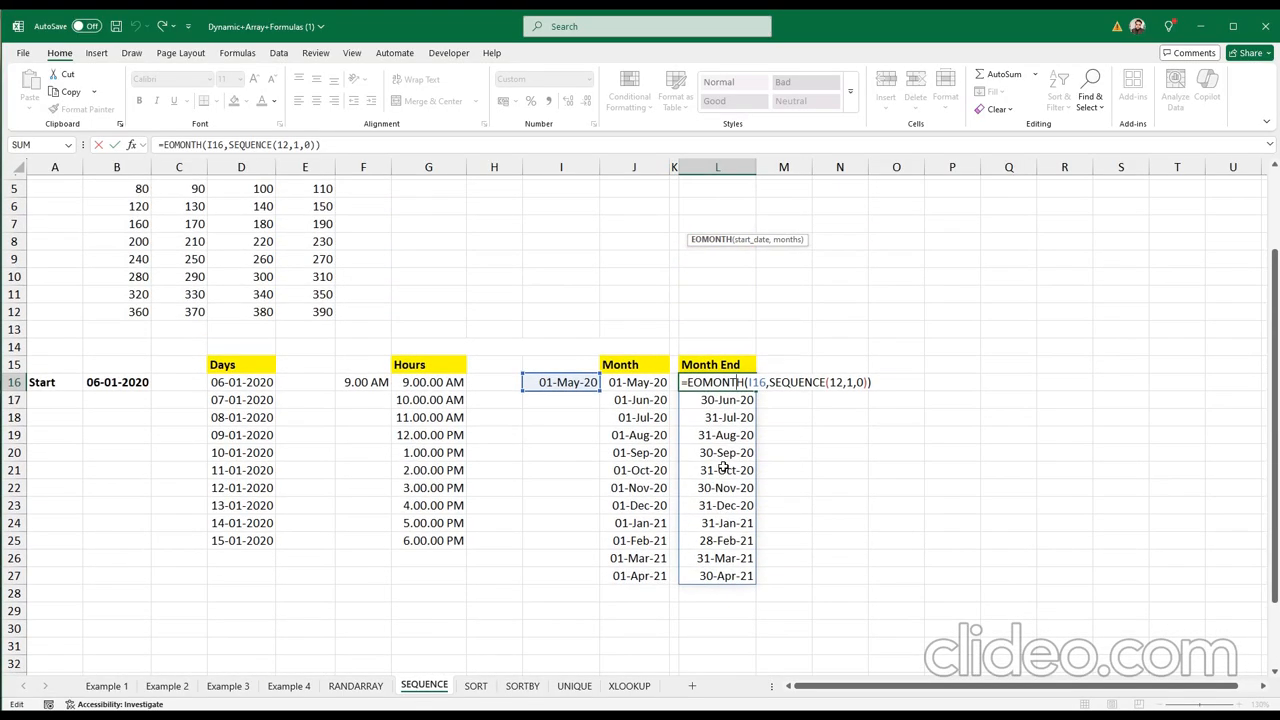
left_click(757, 424)
key("Escape")
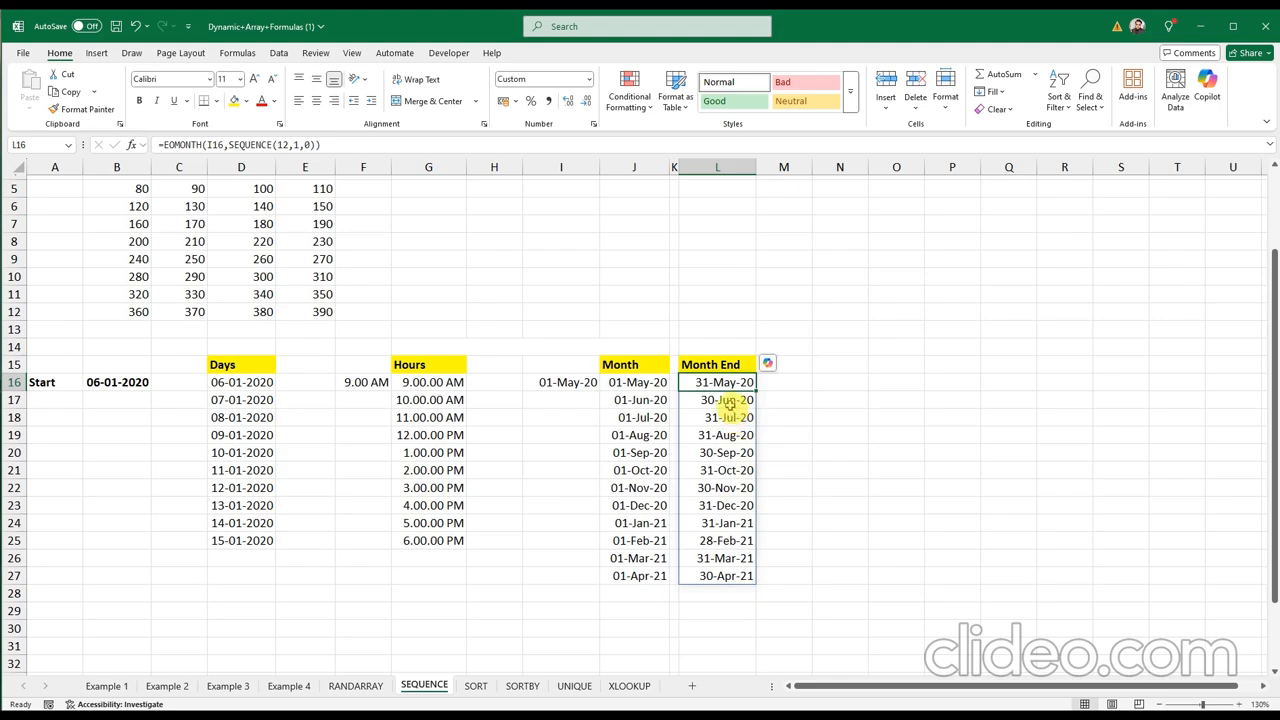
View the Date formats available for the Month End results in L16:L27 and close the cell formatting without applying one
left_click_drag(725, 383, 732, 576)
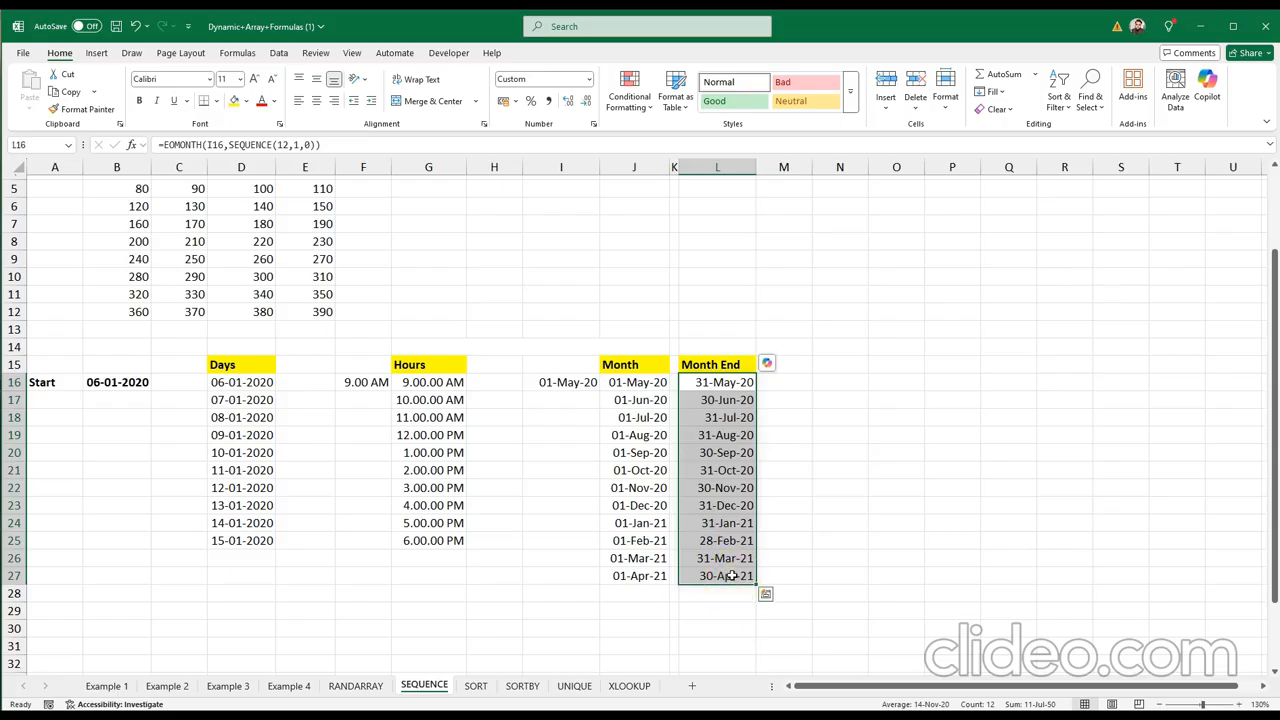
right_click(732, 577)
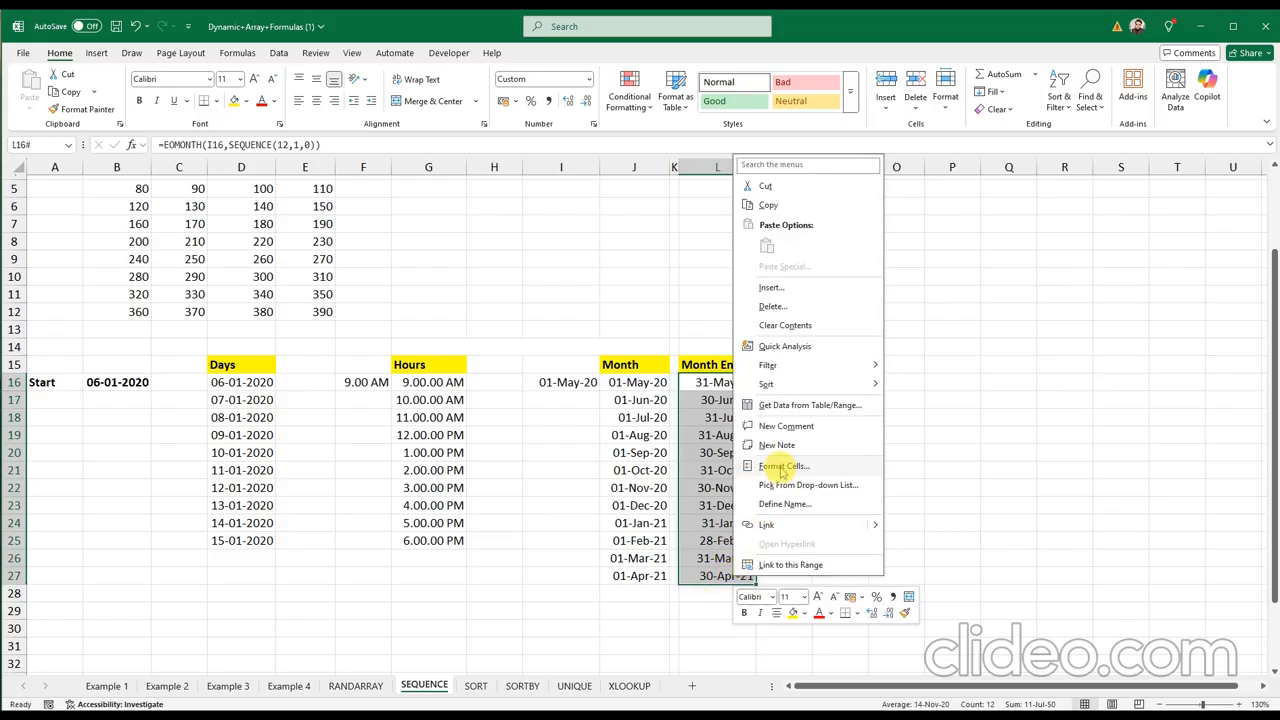
key("Escape")
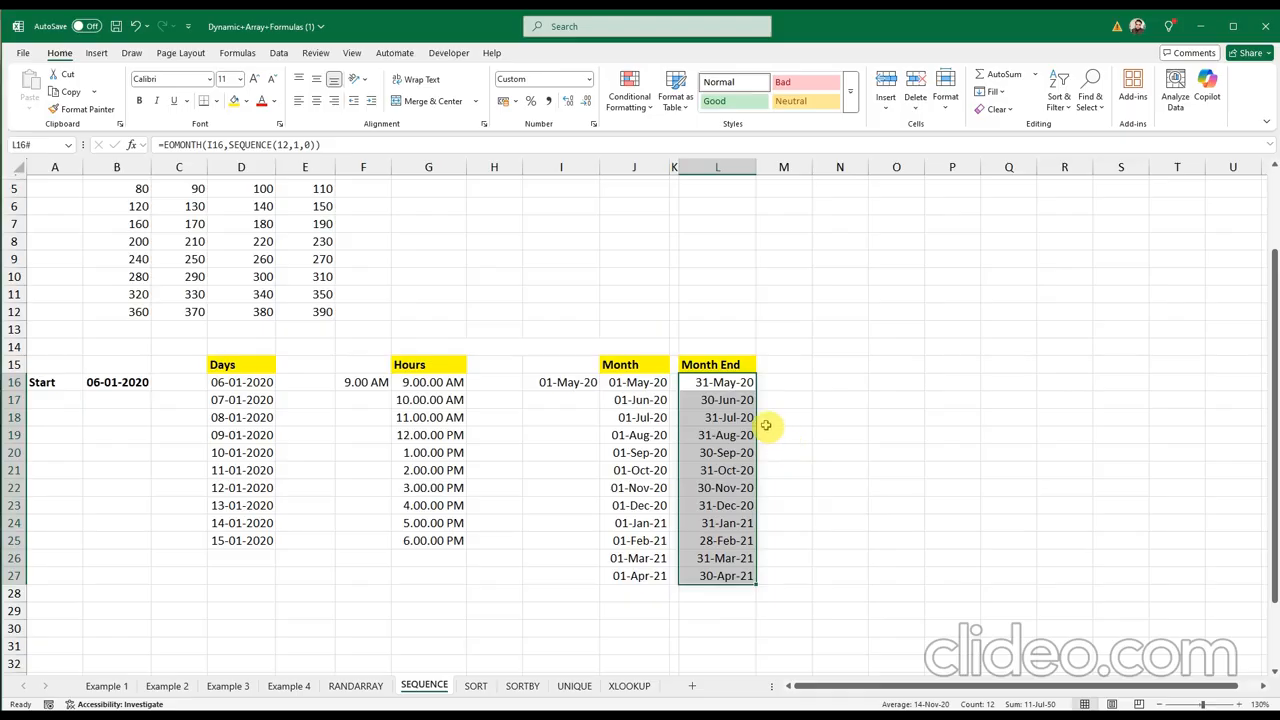
key("ctrl+1")
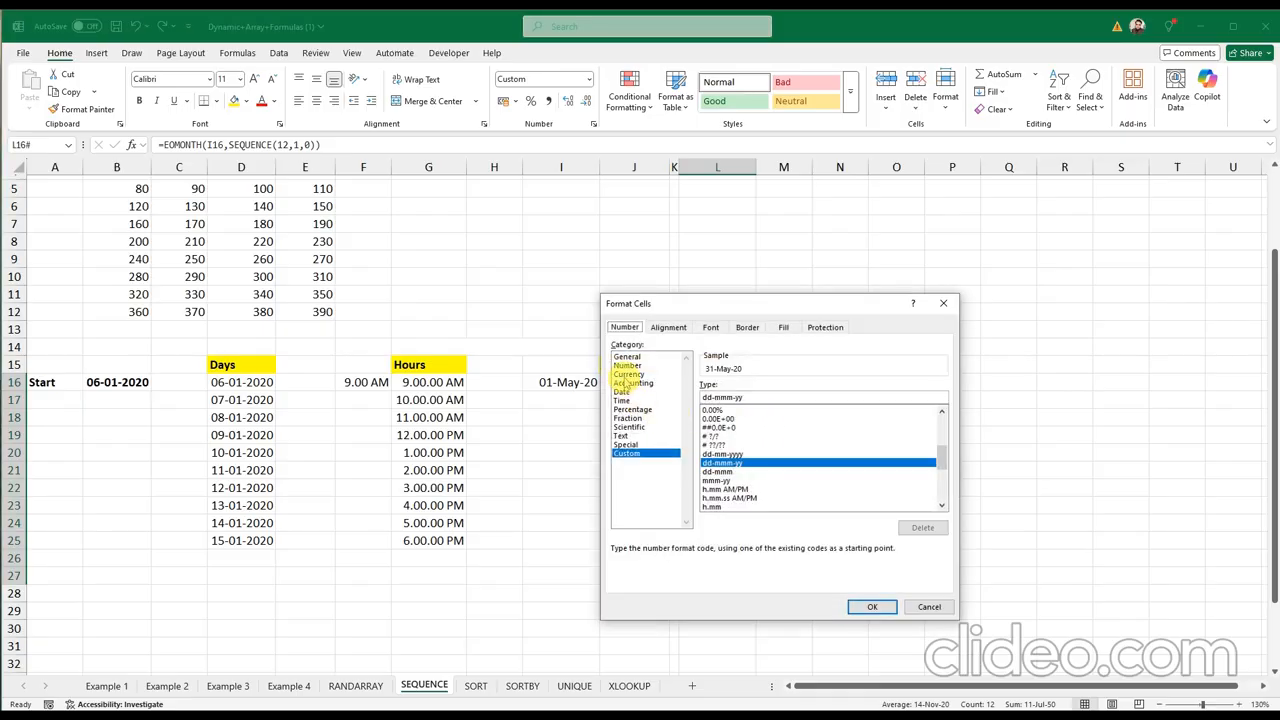
left_click(622, 391)
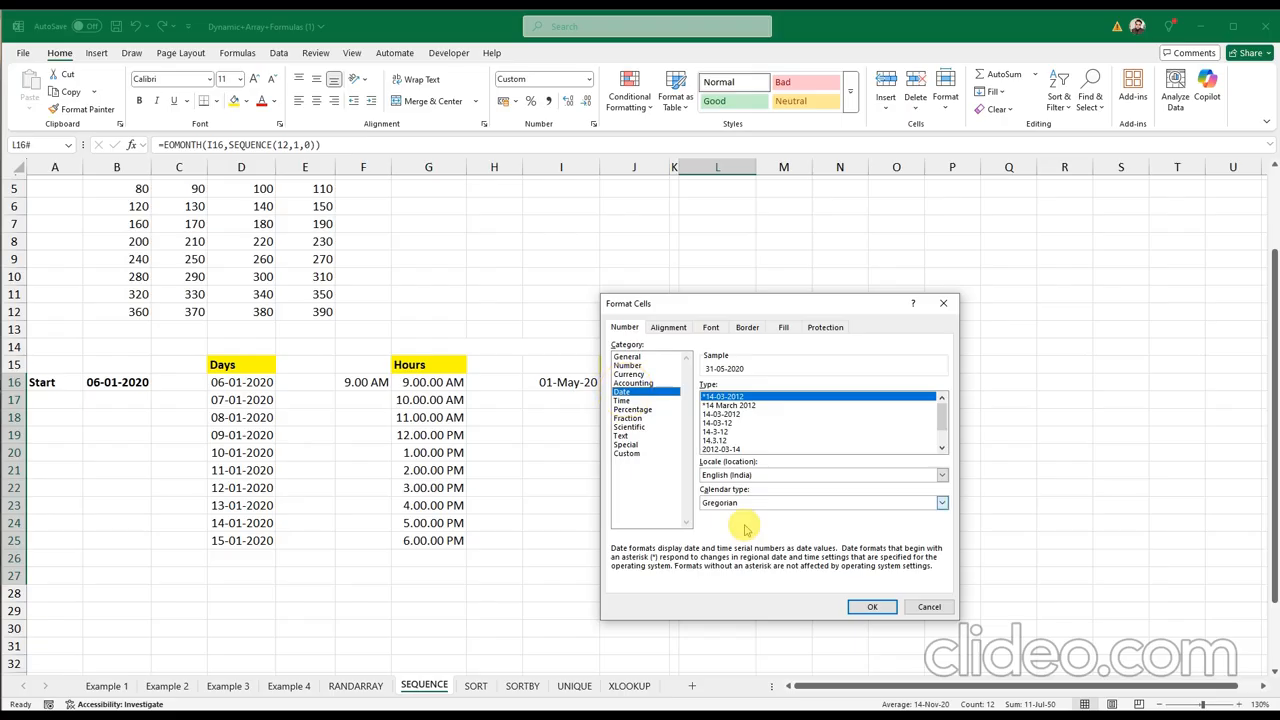
left_click(941, 306)
left_click(791, 434)
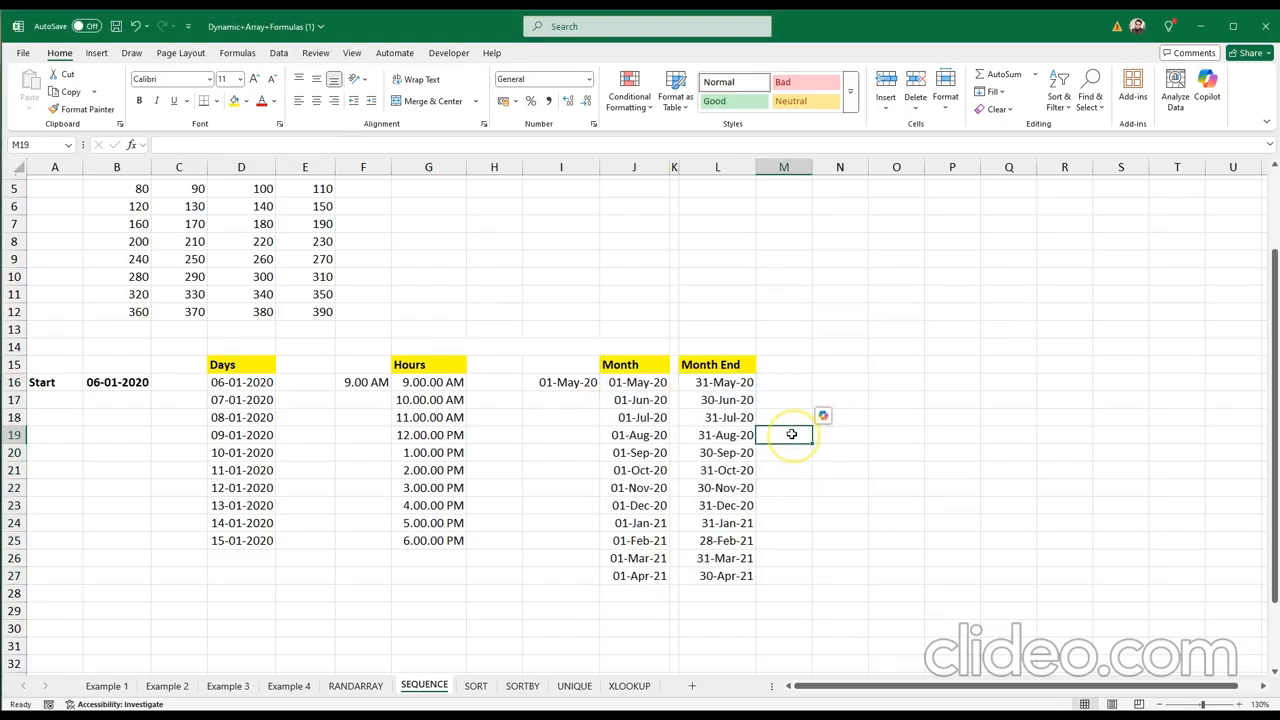
left_click(849, 486)
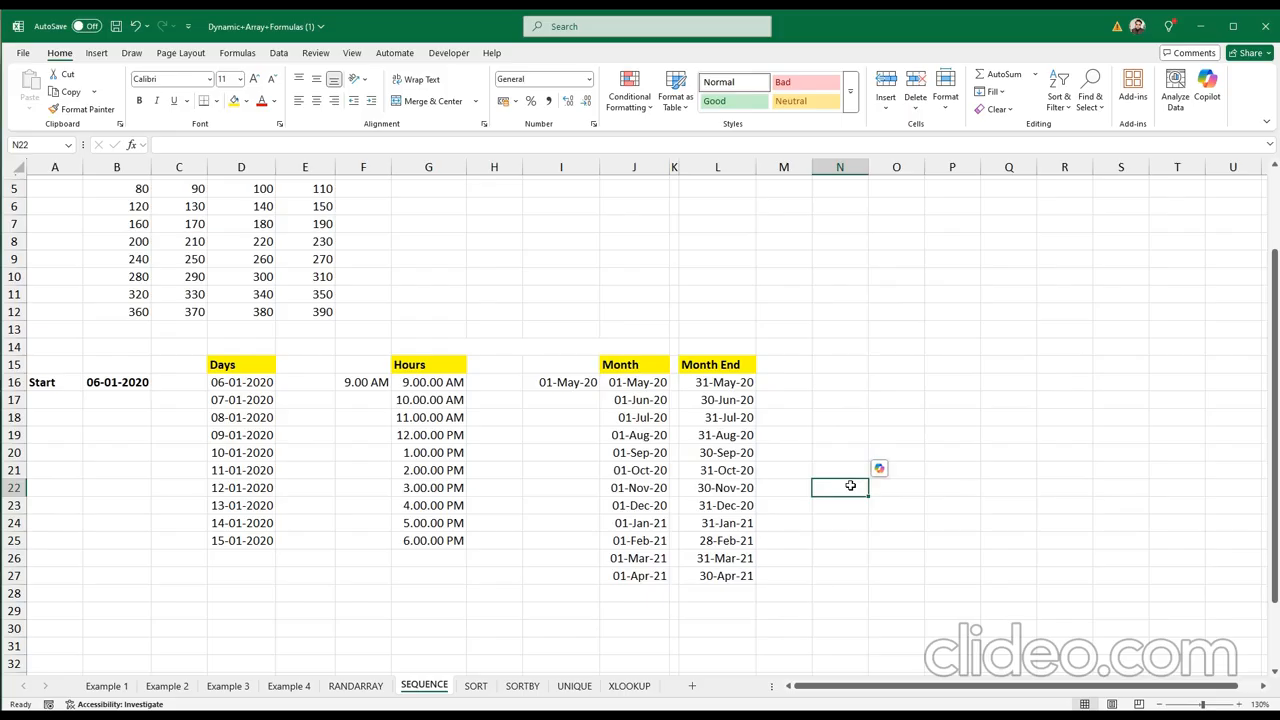
left_click(728, 384)
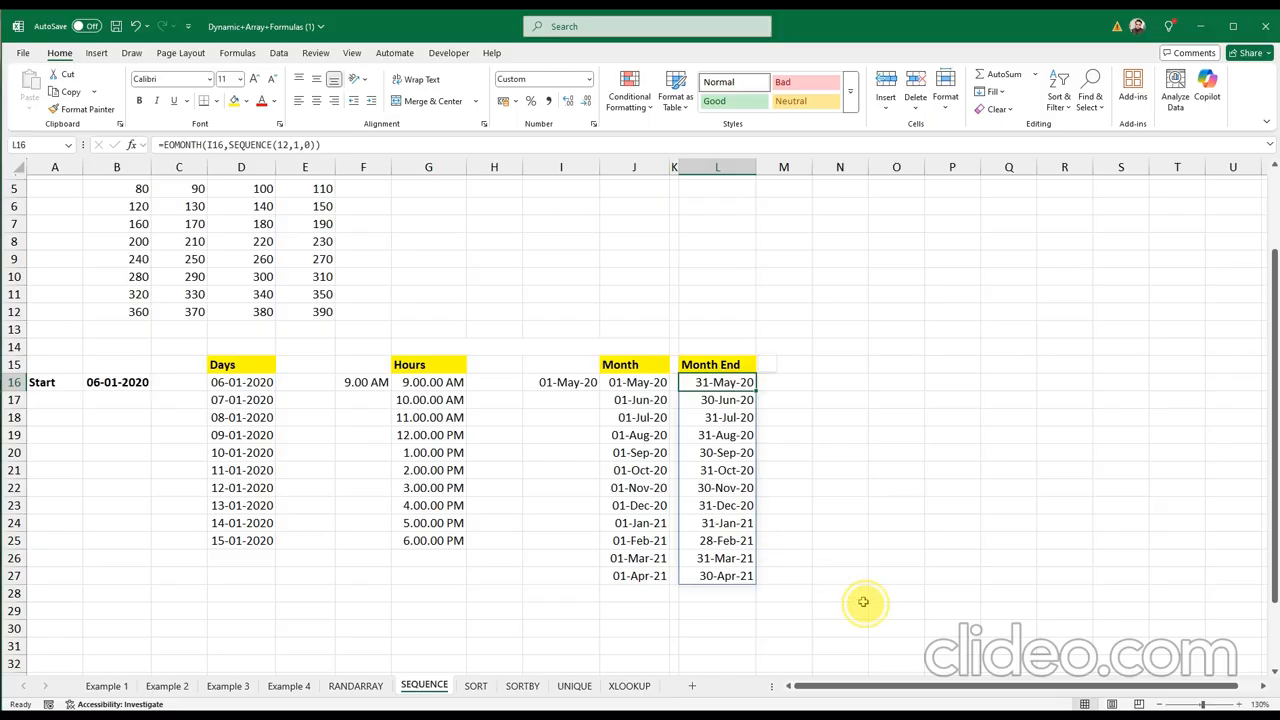
left_click(863, 598)
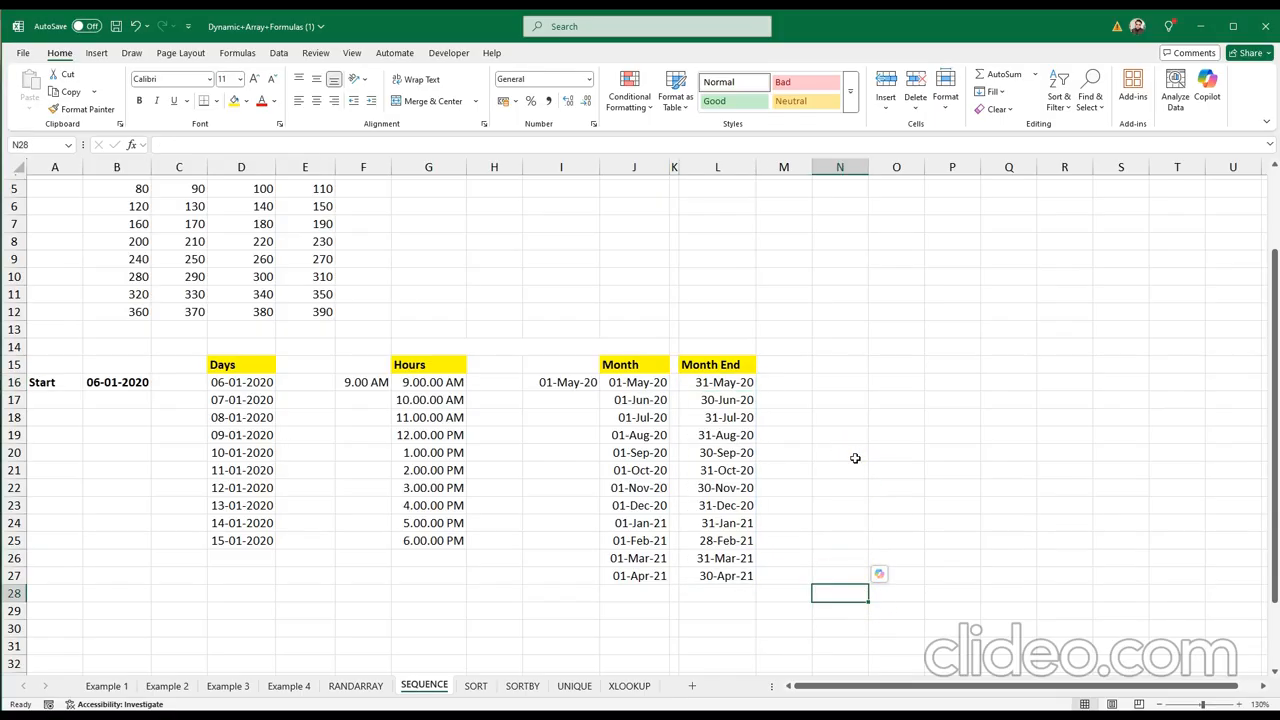
left_click(853, 457)
left_click(853, 457)
left_click(852, 458)
Switch to the PowerPoint presentation and show slide 10, the Excel SORT Function summary and syntax
left_click(376, 716)
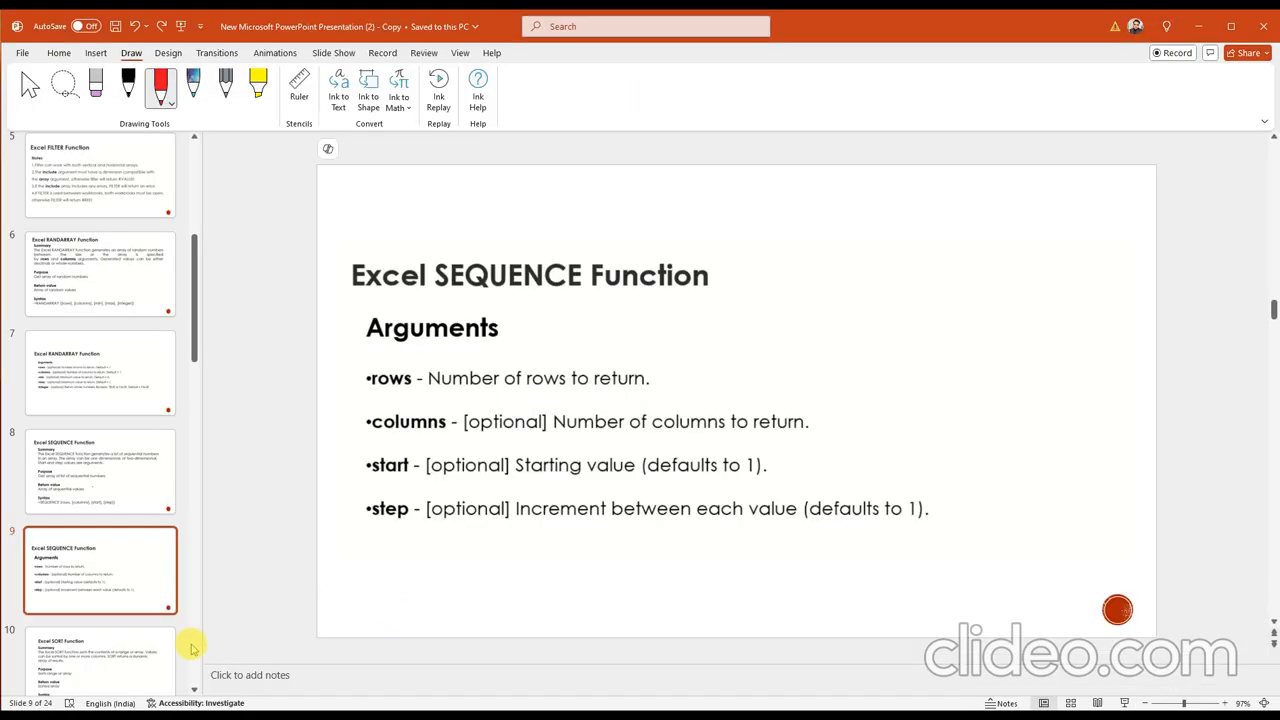
left_click(110, 662)
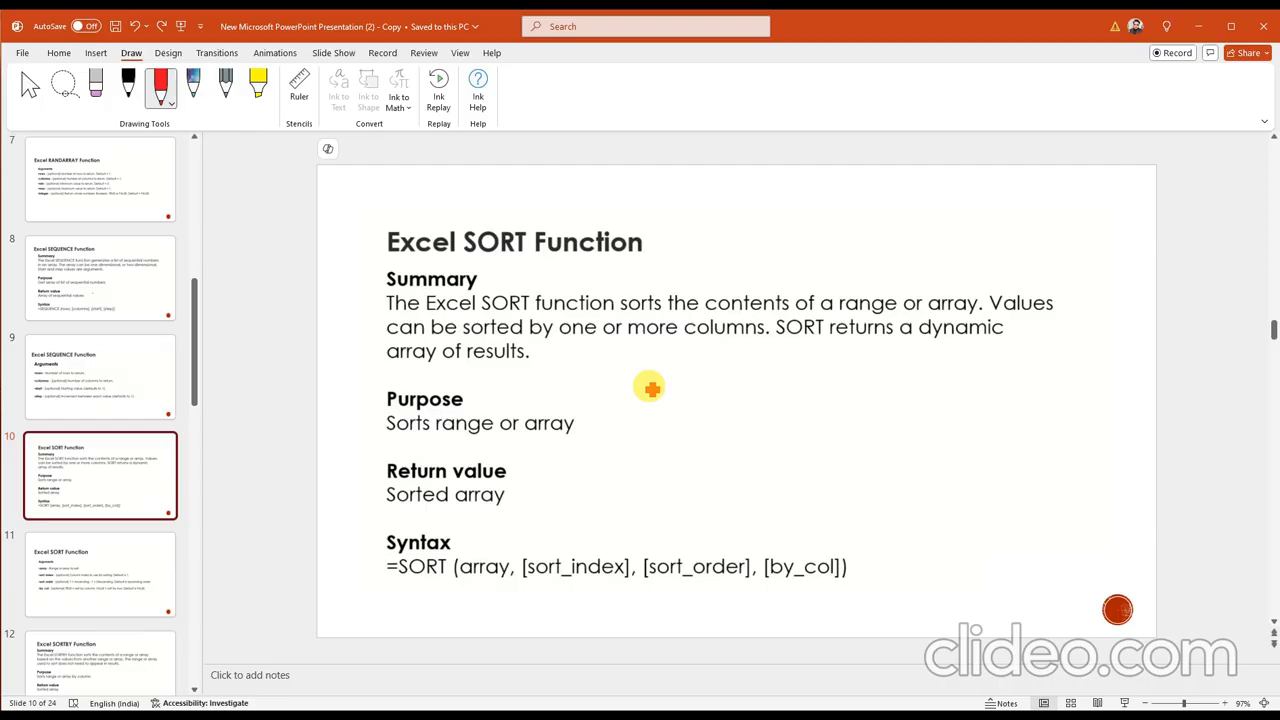
scroll(645, 387, "down", 1)
scroll(645, 387, "up", 1)
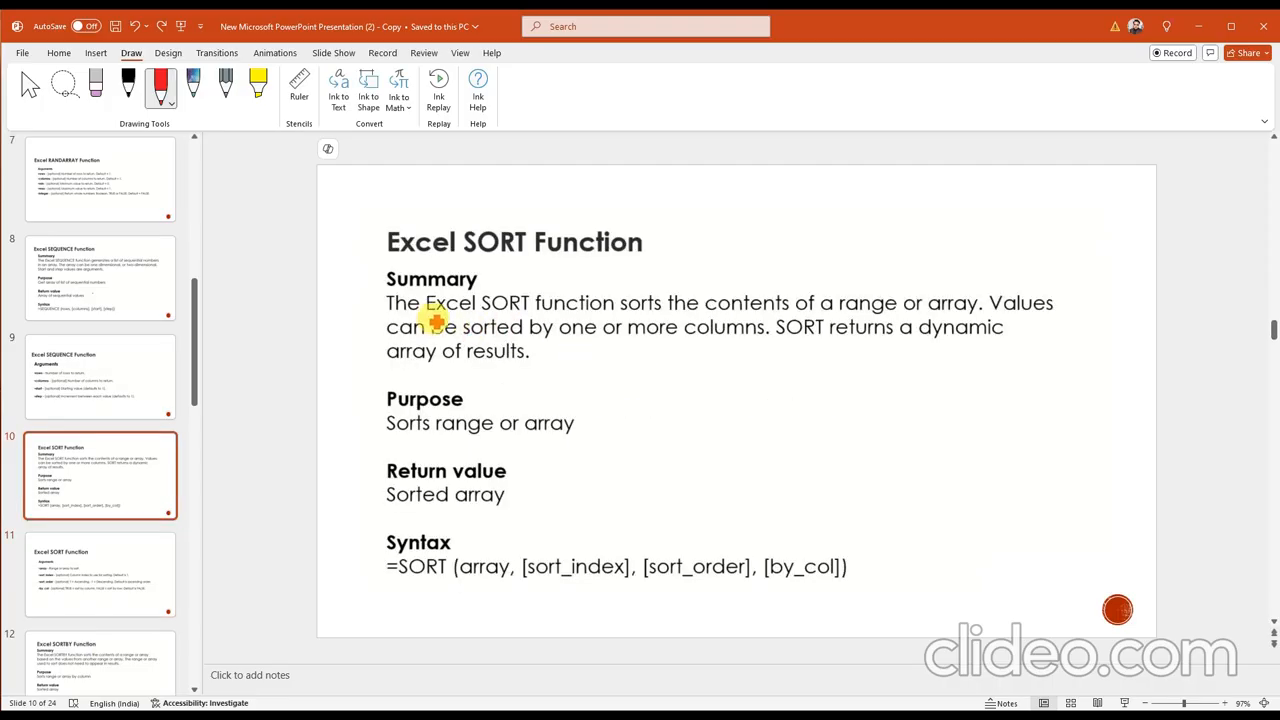
Underline the first sentence of the SORT Summary in red ink and undo the stroke
left_click_drag(401, 312, 984, 313)
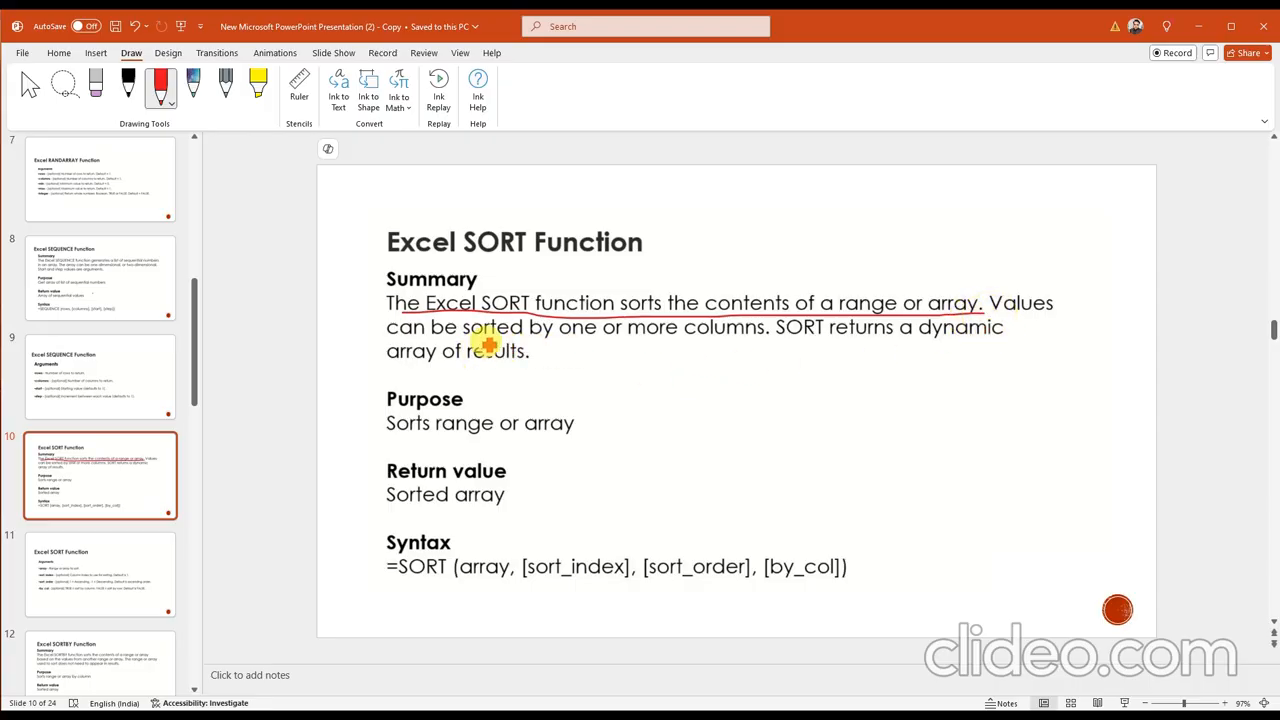
key("ctrl+z")
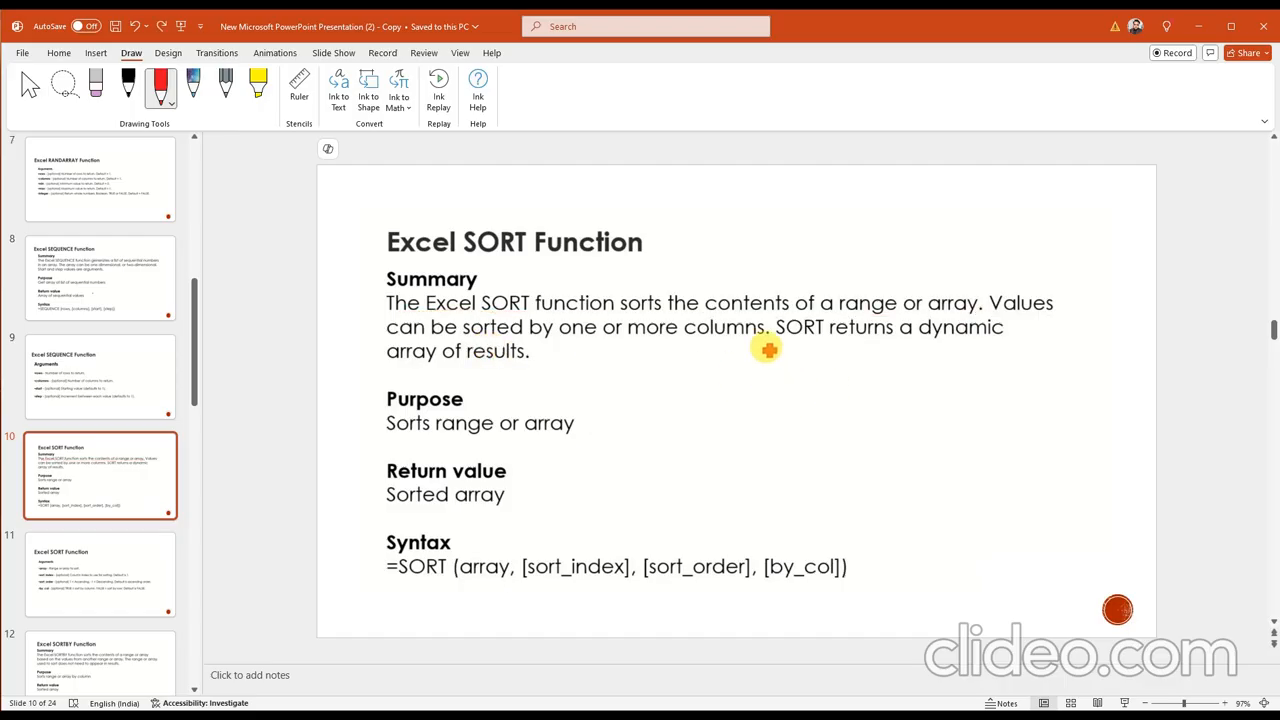
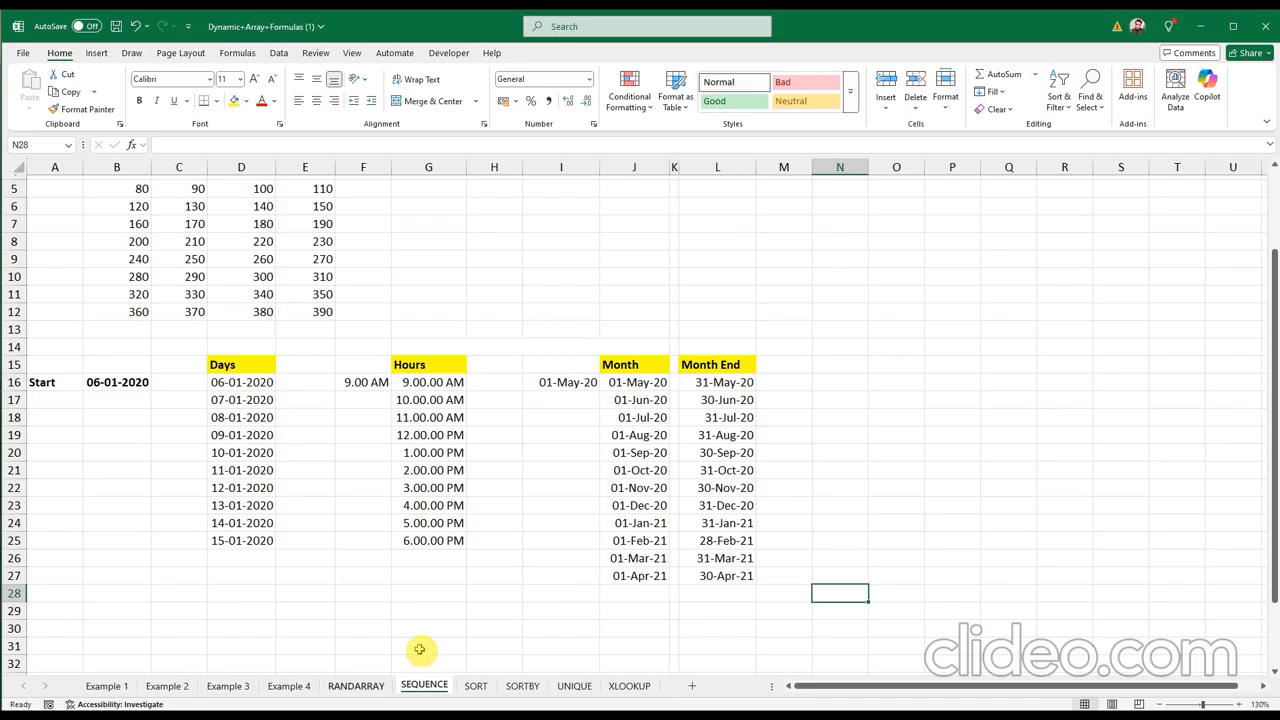
View the SORT worksheet and the SORTBY worksheet in the Excel workbook
left_click(476, 686)
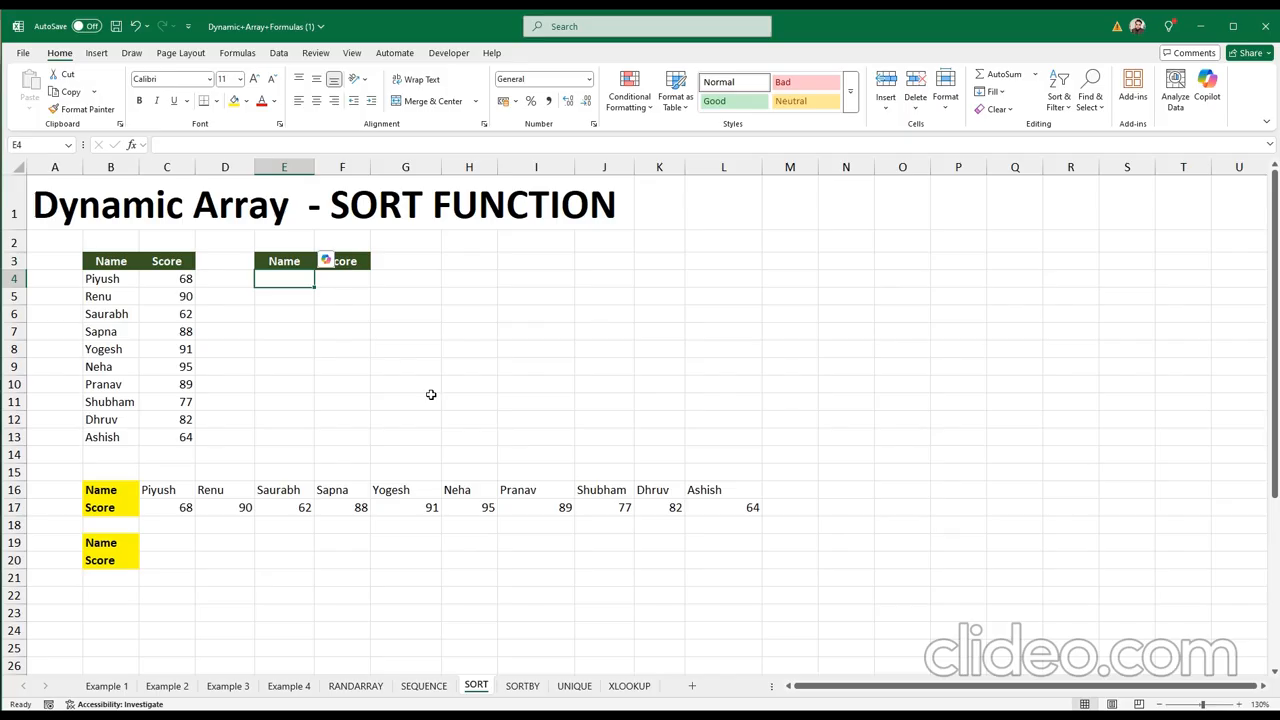
left_click(521, 686)
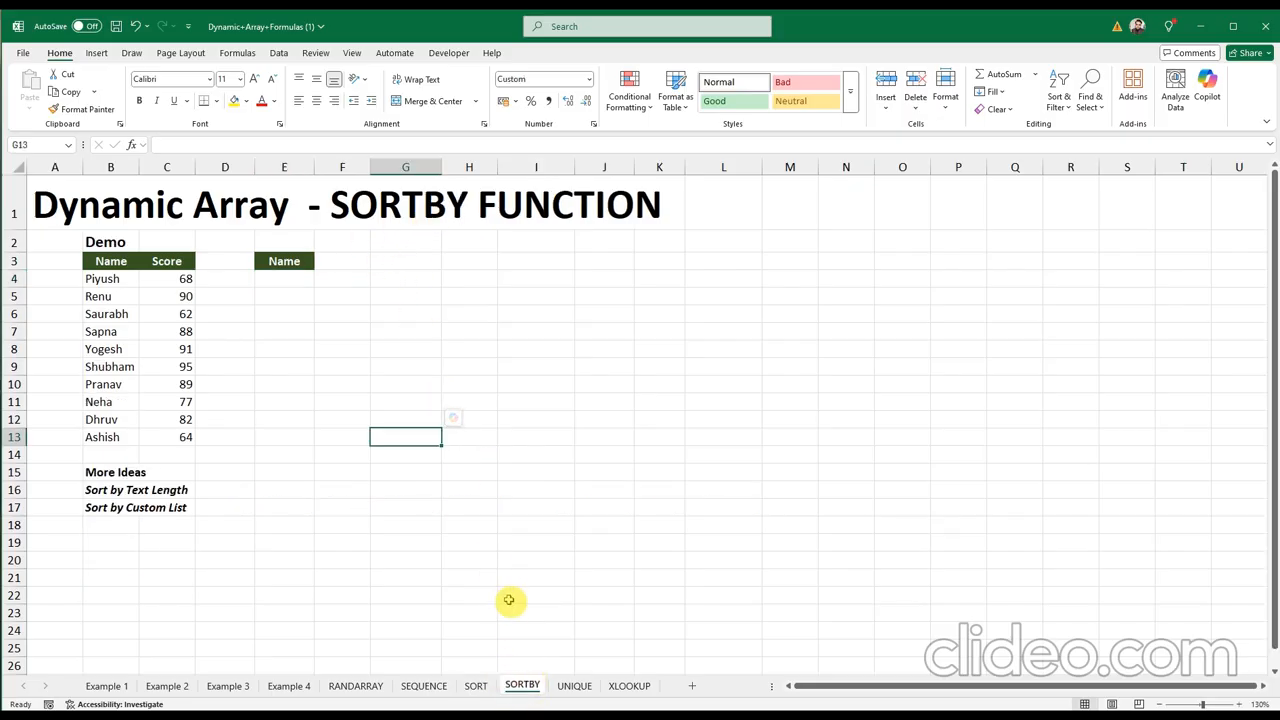
On the SORT worksheet, enter =SORT(B4:C13,2,-1,FALSE) in E4 to list names and scores by descending score
left_click(476, 686)
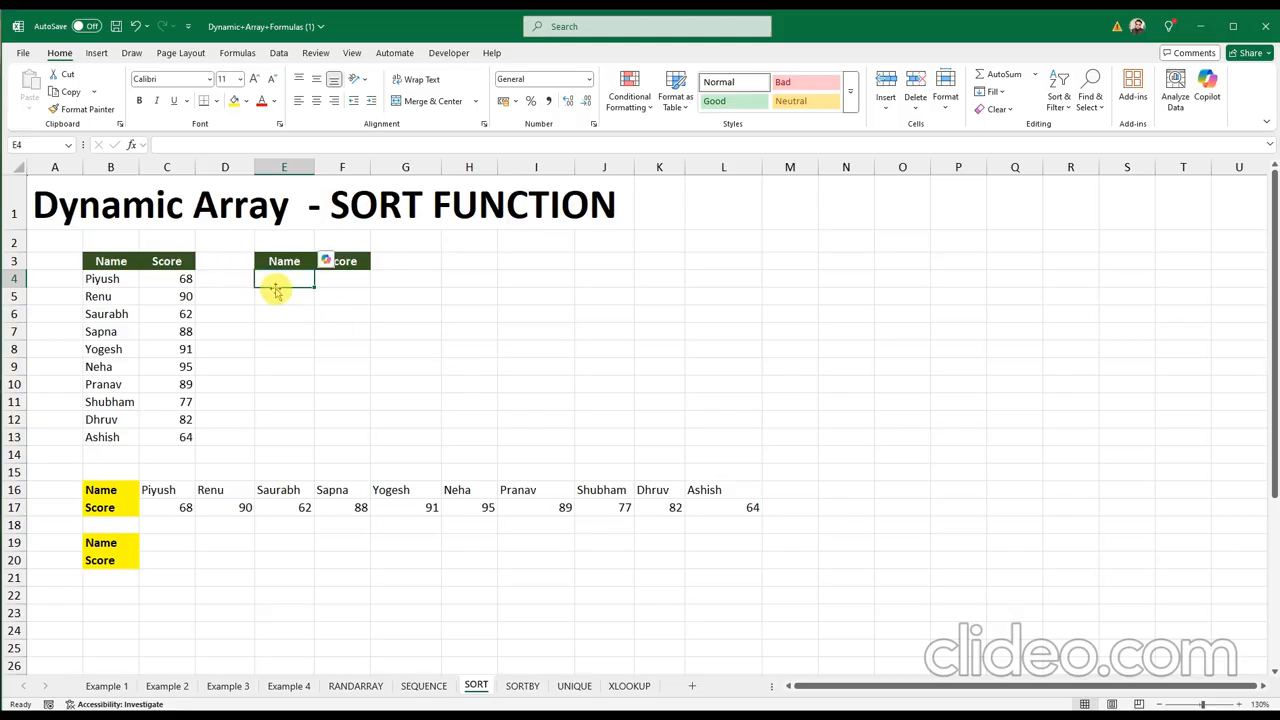
type("=sort")
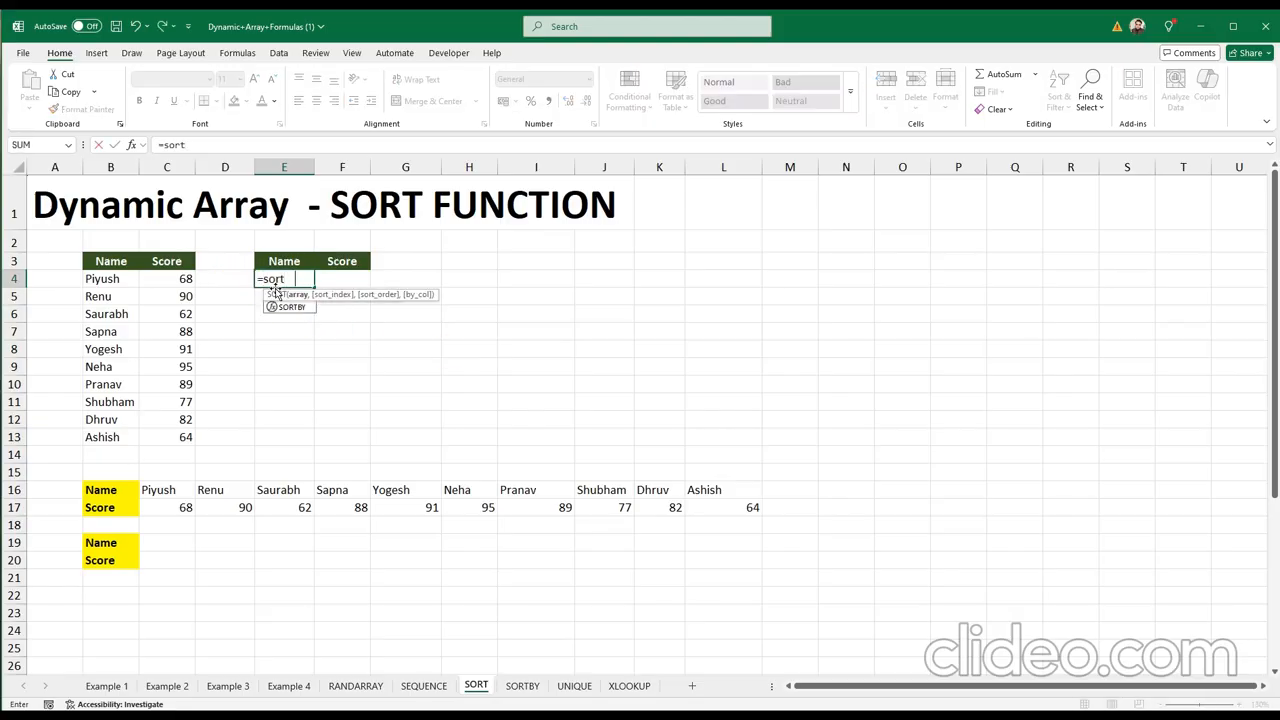
key("Tab")
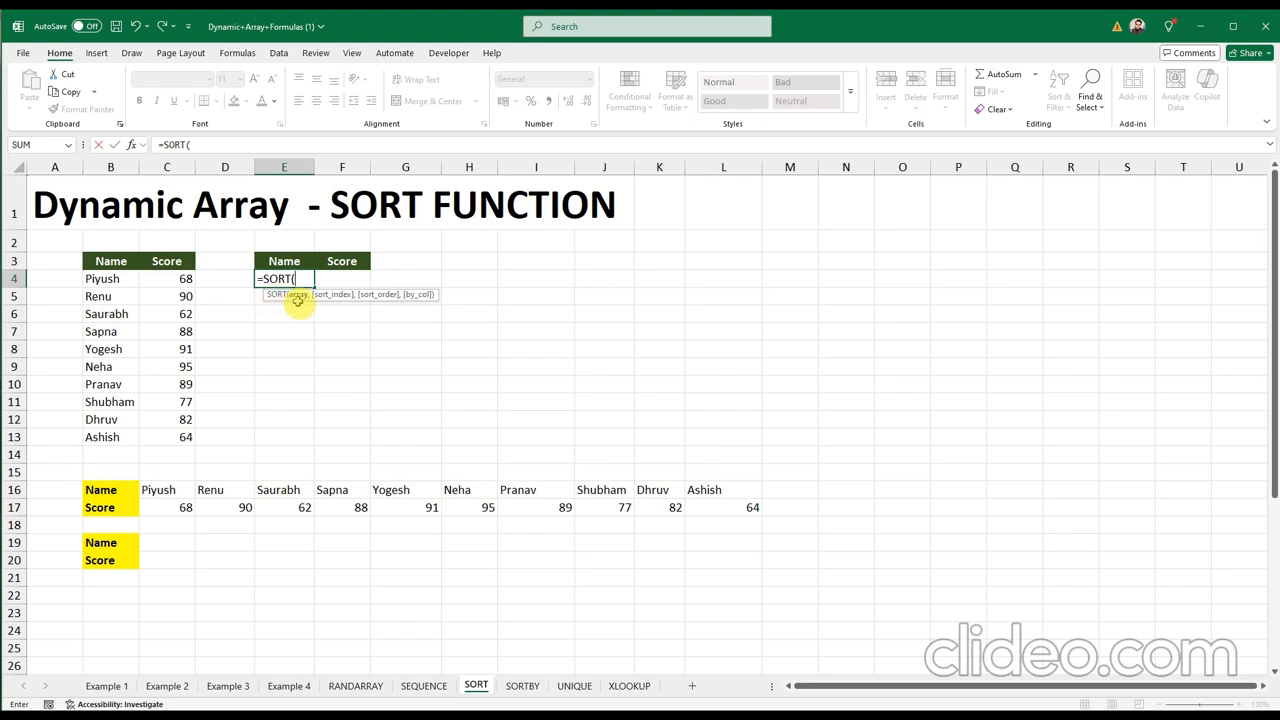
left_click(111, 280)
left_click_drag(111, 280, 176, 435)
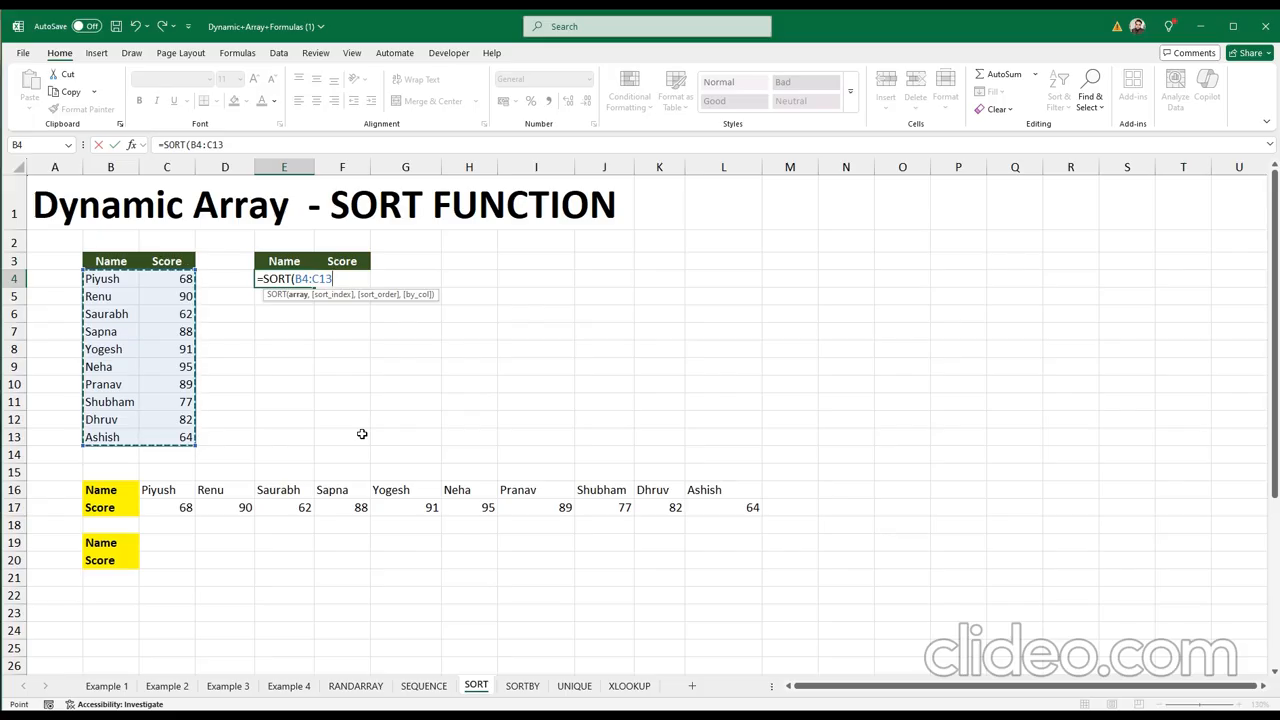
type(",2")
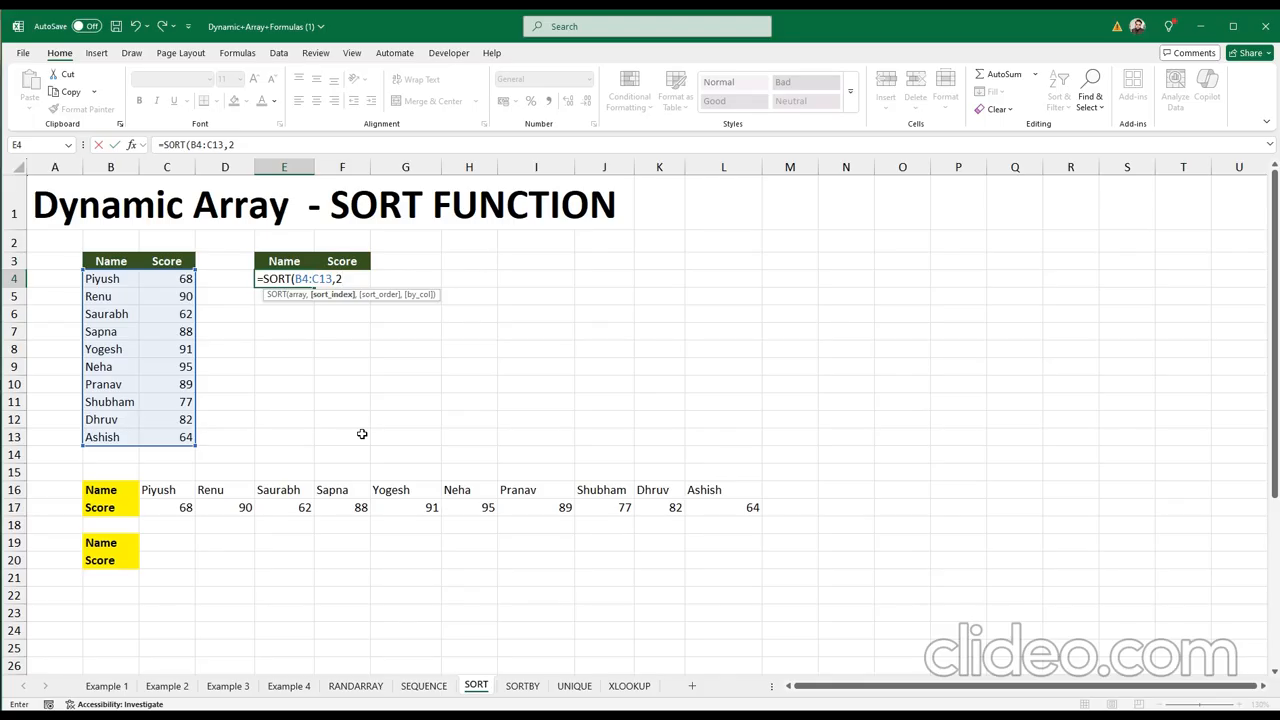
type(",")
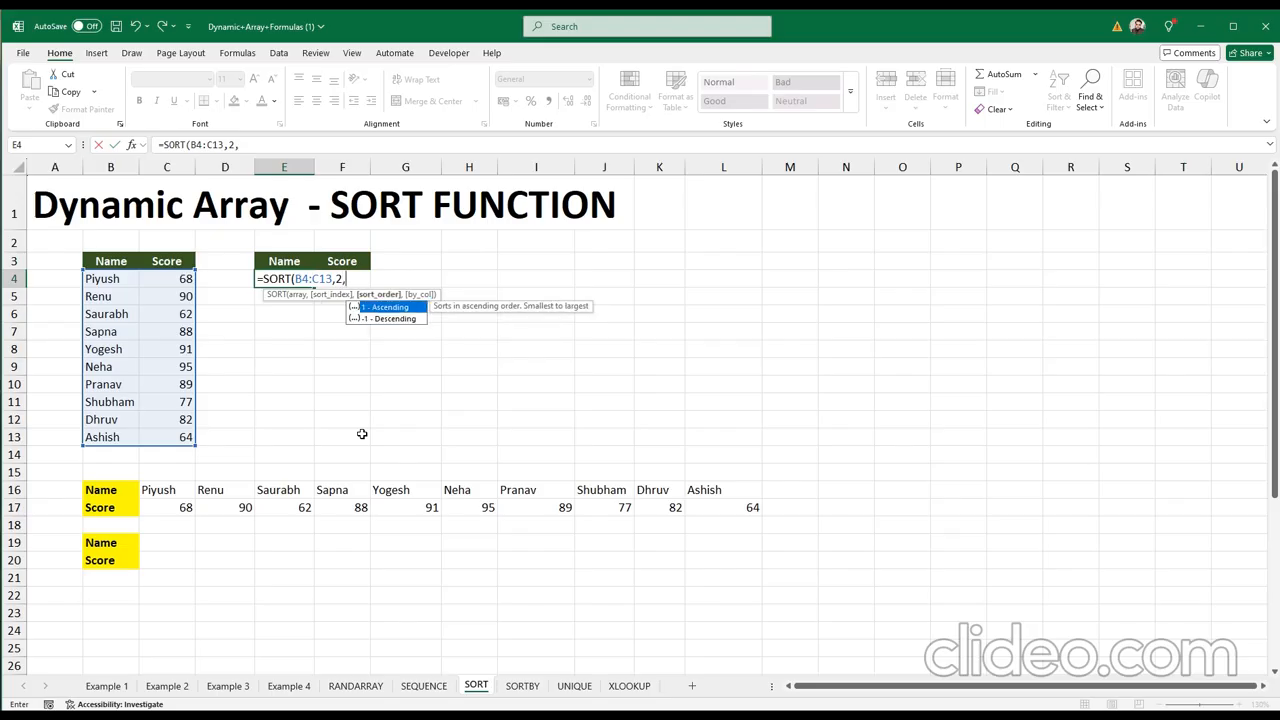
key("Down")
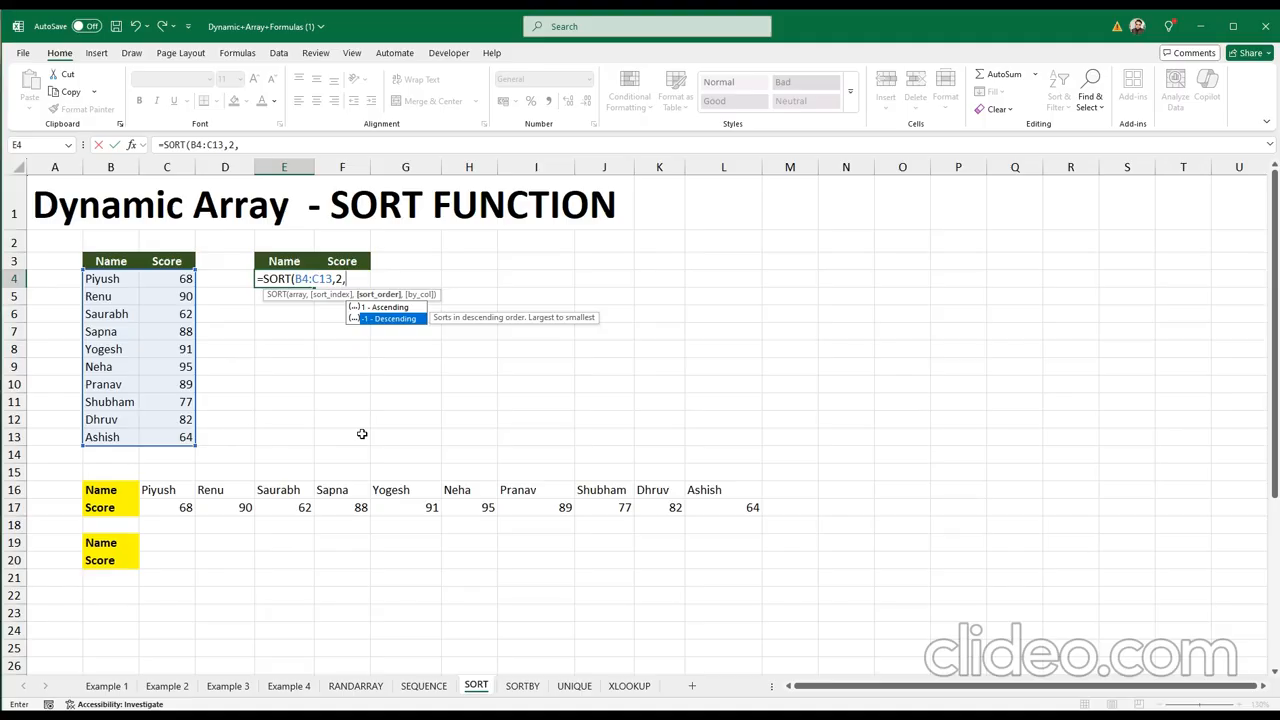
type("-1")
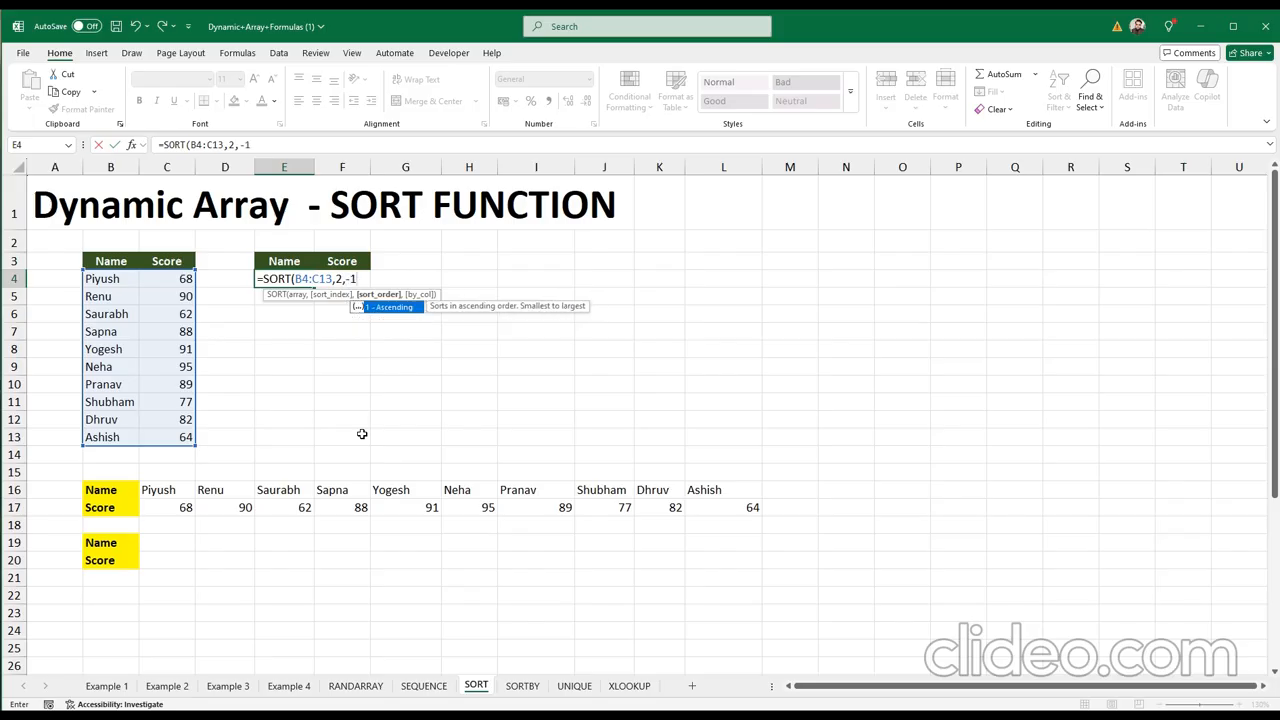
type(",")
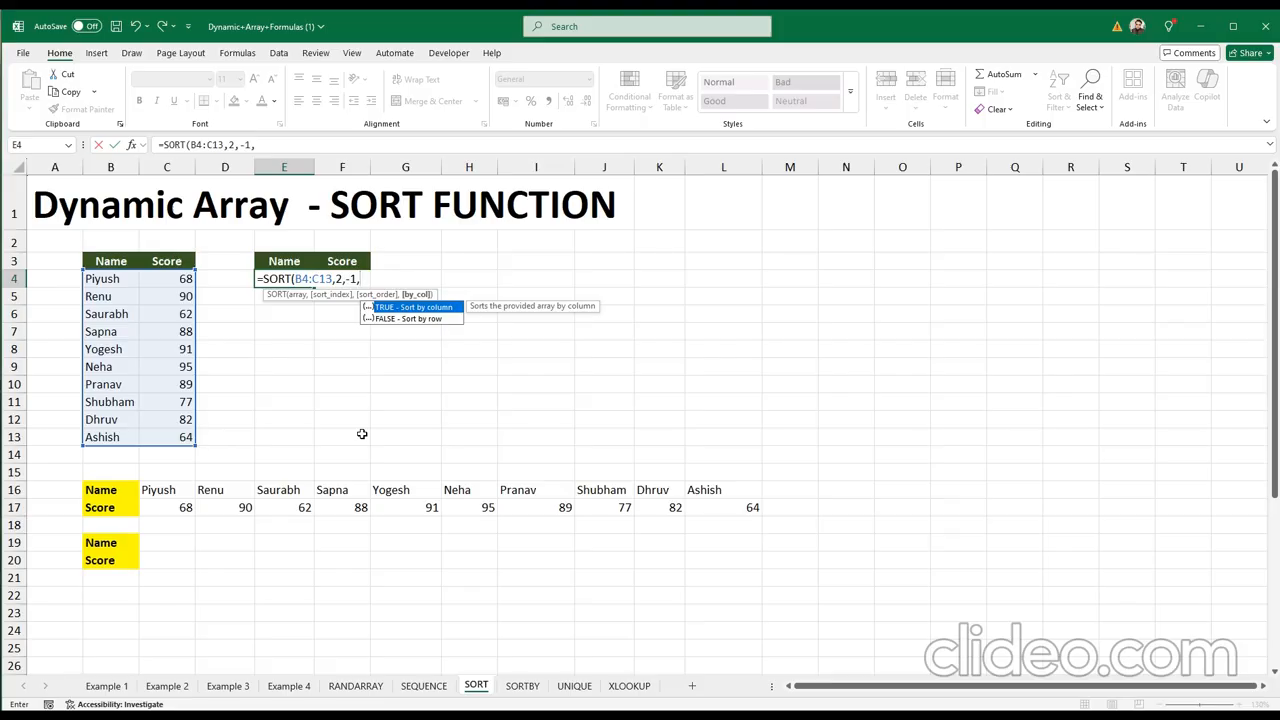
key("Down")
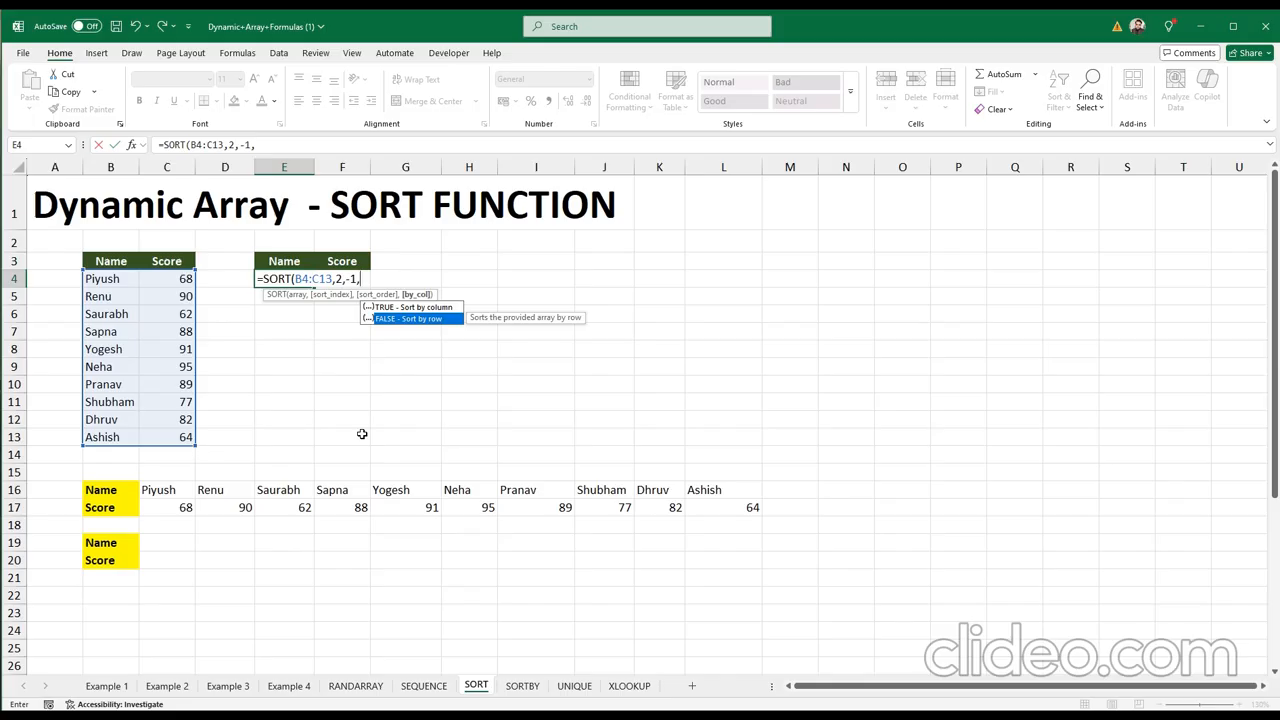
key("Tab")
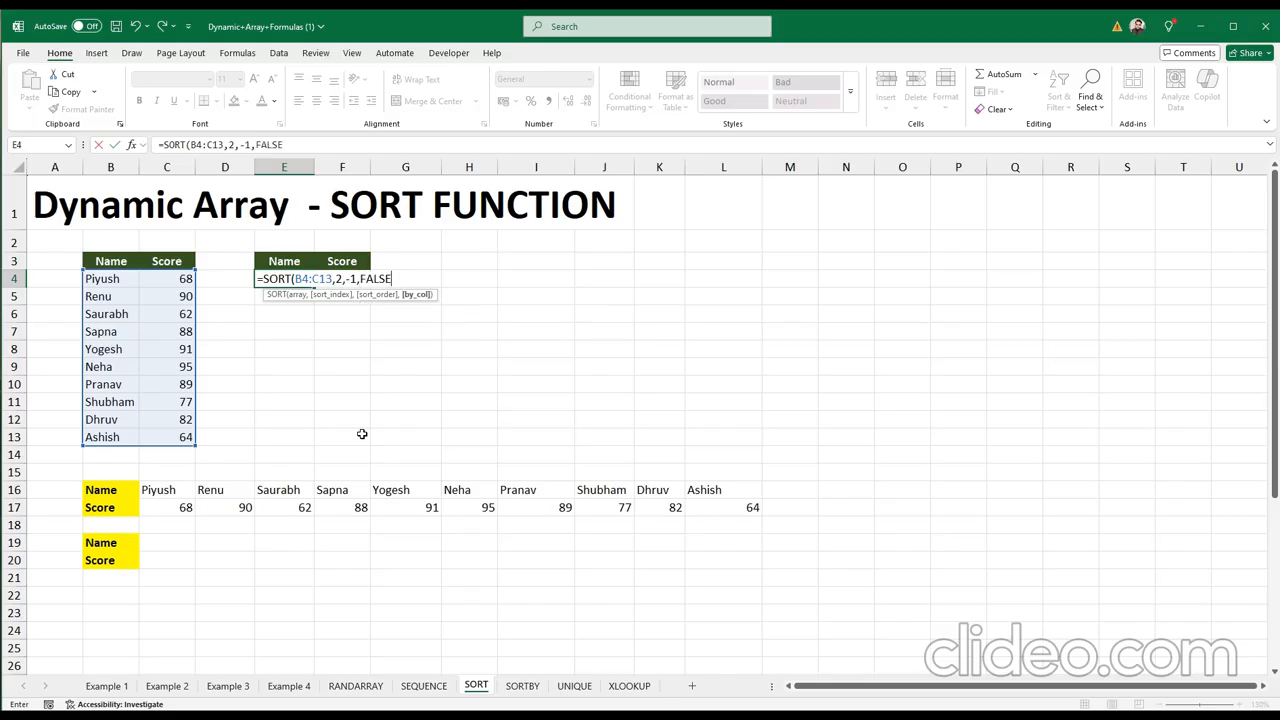
type(")")
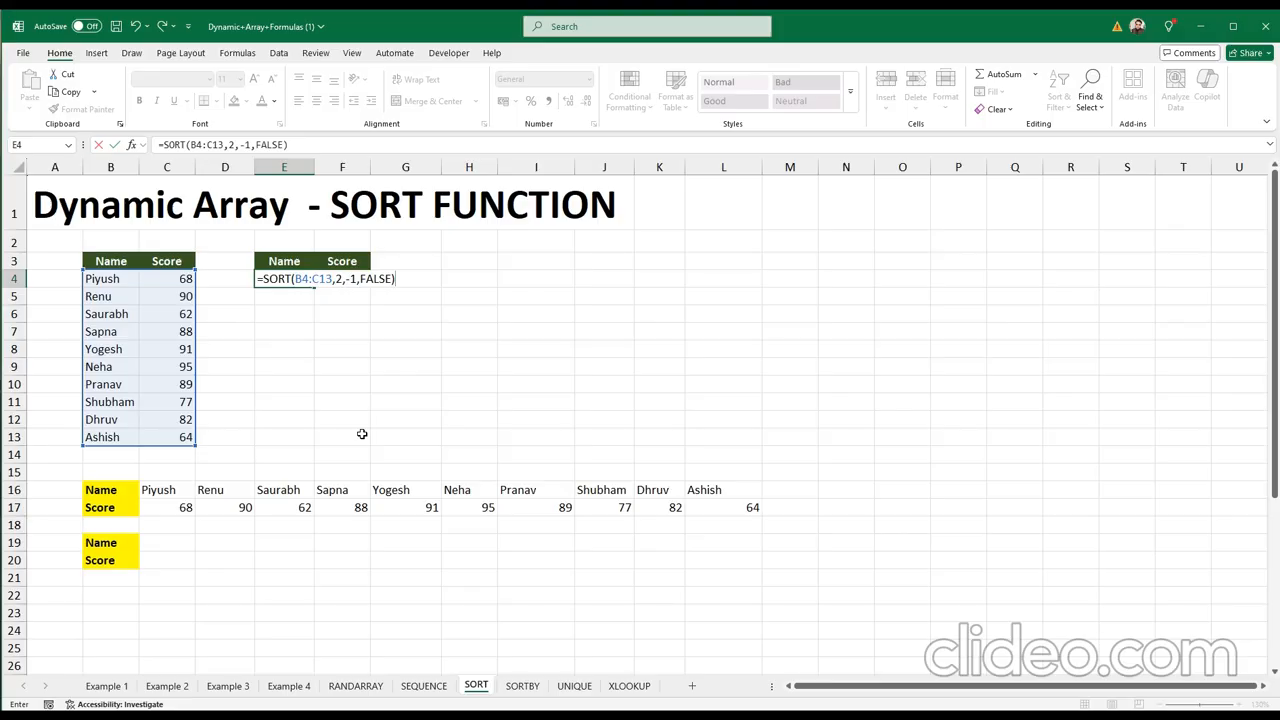
key("Return")
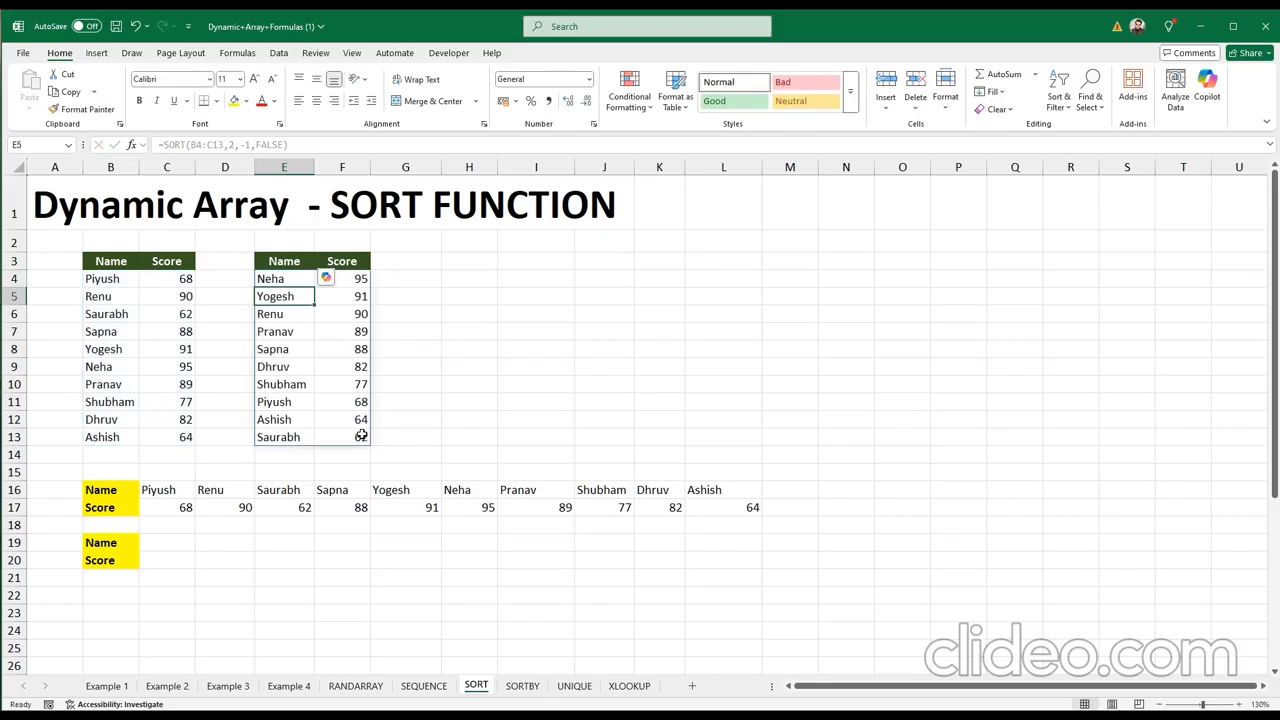
Examine the sorted scores in F4:F13 and the horizontal Name and Score table in C16:L17
left_click(455, 440)
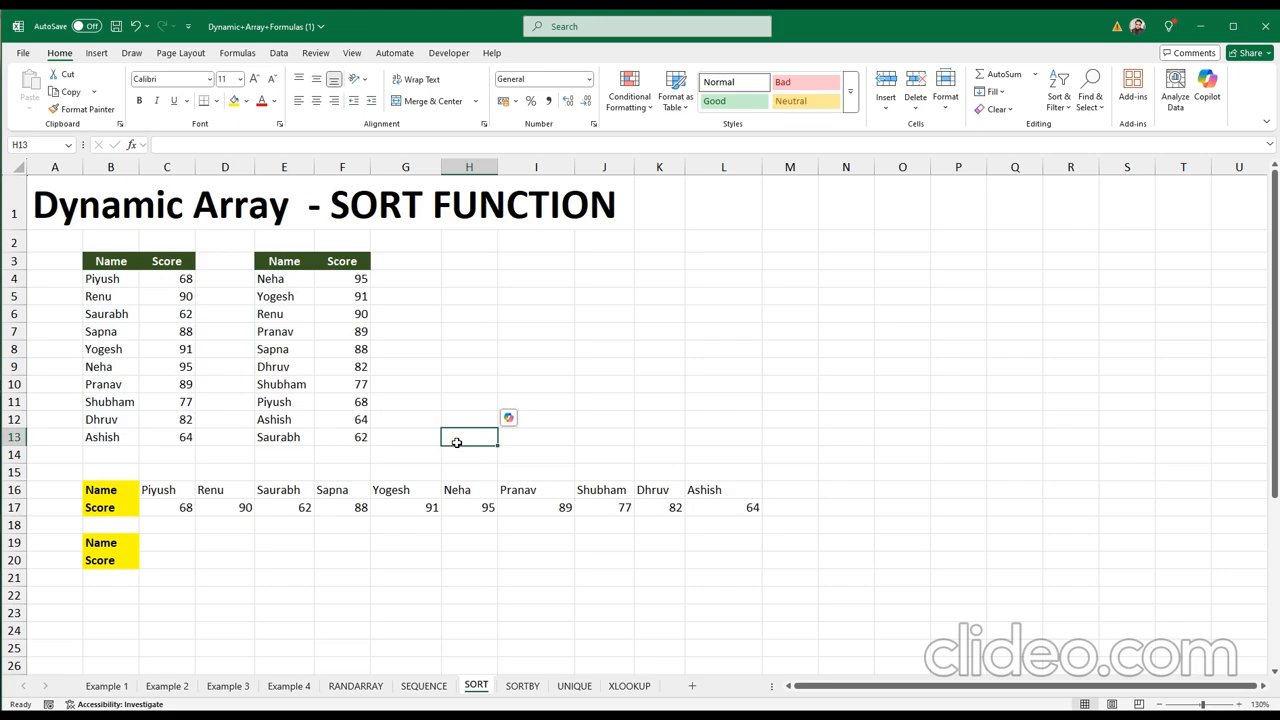
left_click(456, 440)
left_click(456, 440)
left_click(456, 440)
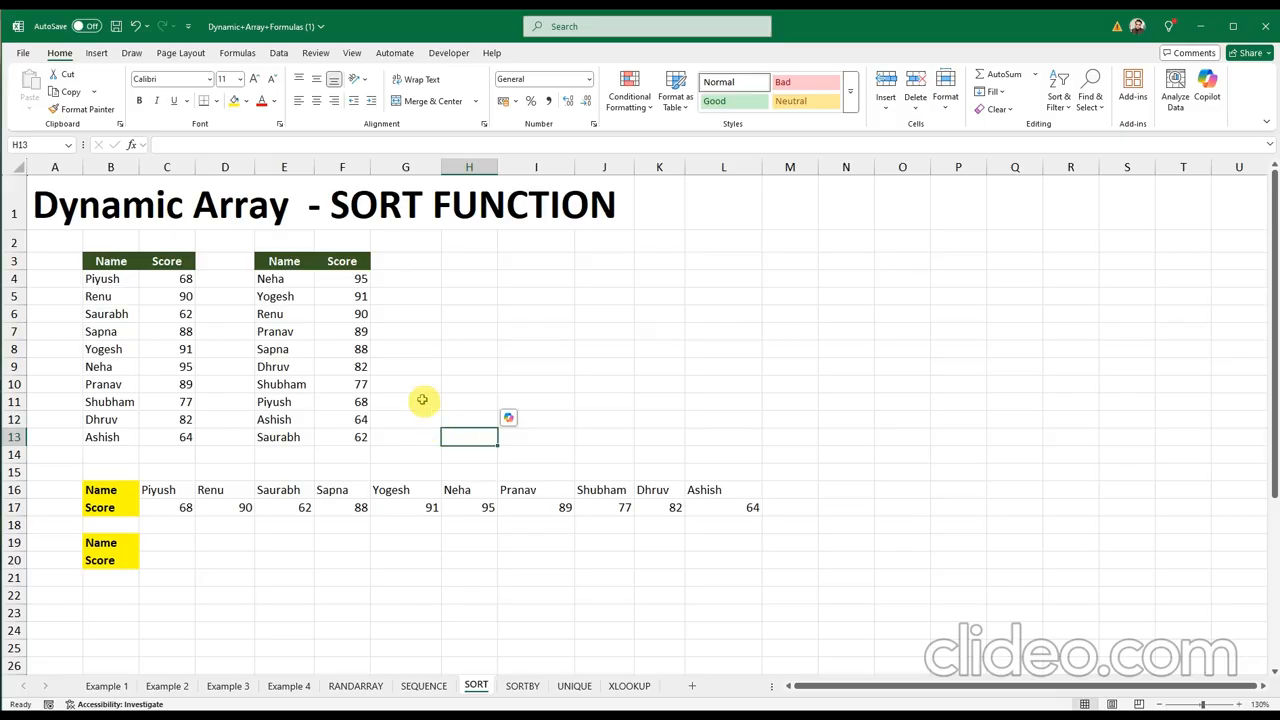
left_click_drag(345, 279, 352, 438)
left_click(505, 372)
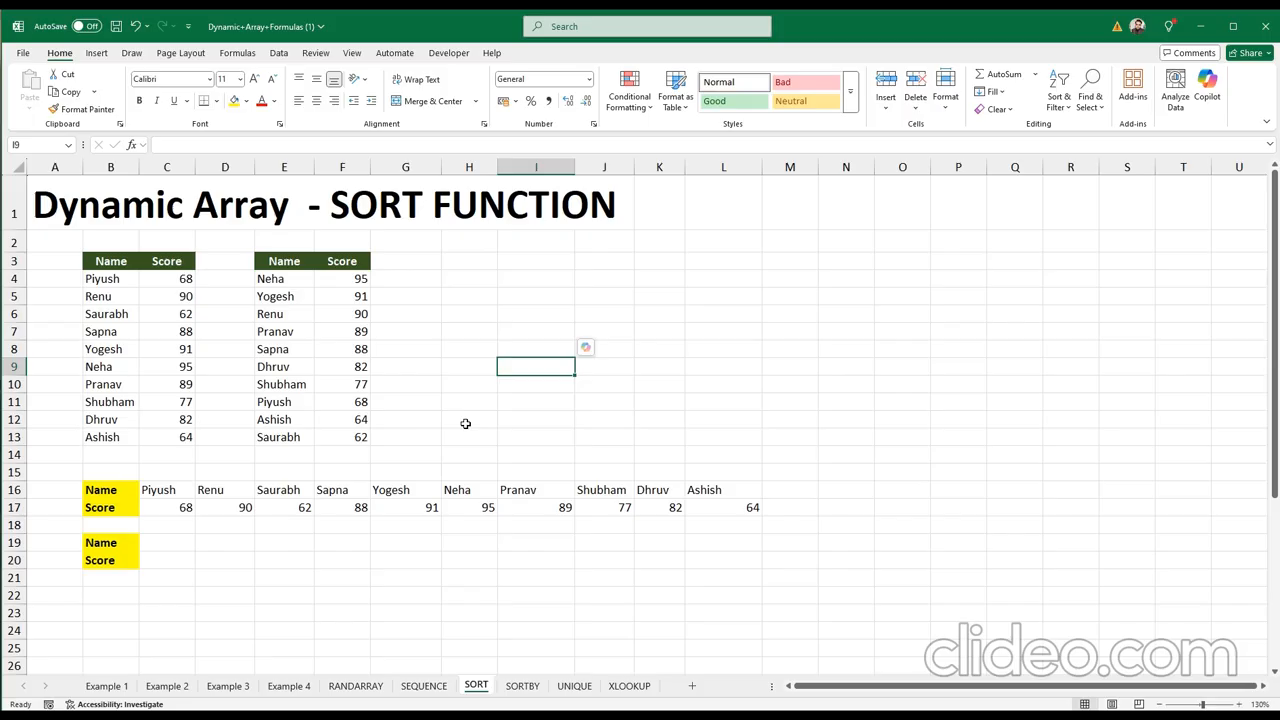
left_click(180, 542)
left_click_drag(152, 489, 728, 512)
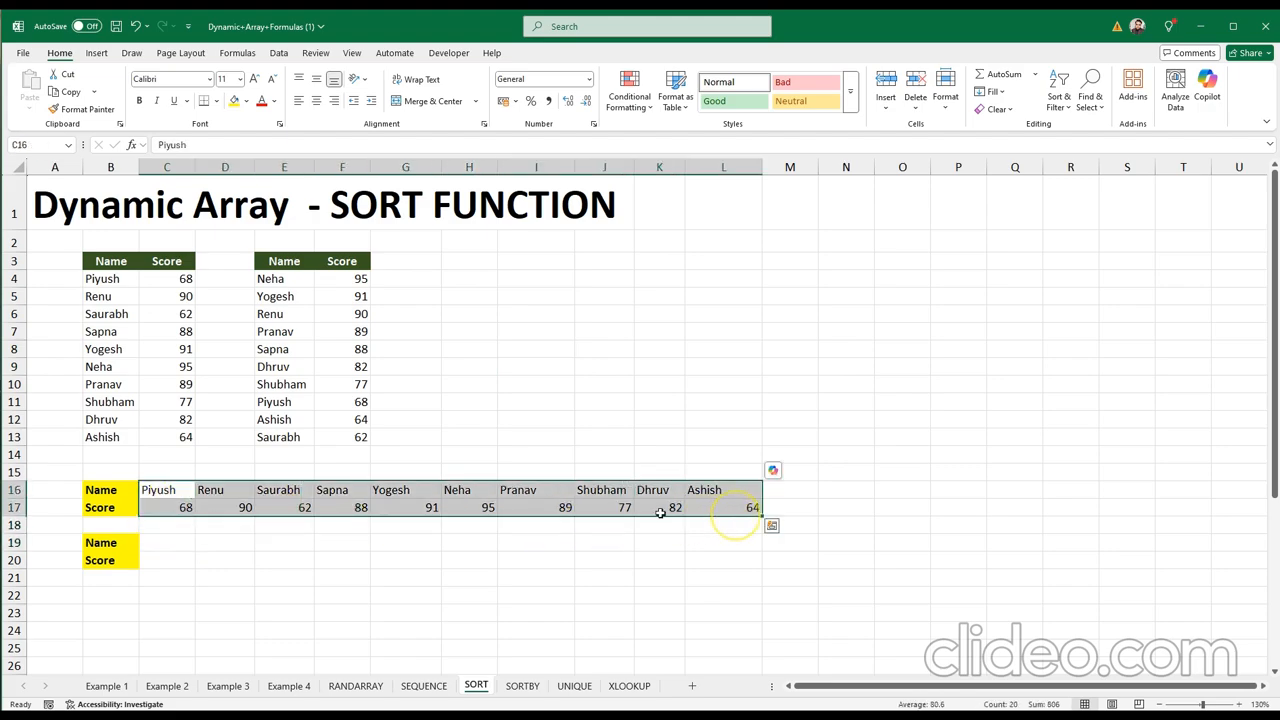
Enter =SORT(C16:L17,2,-1,TRUE) in C19 to sort the horizontal table by column in descending score order
left_click(171, 544)
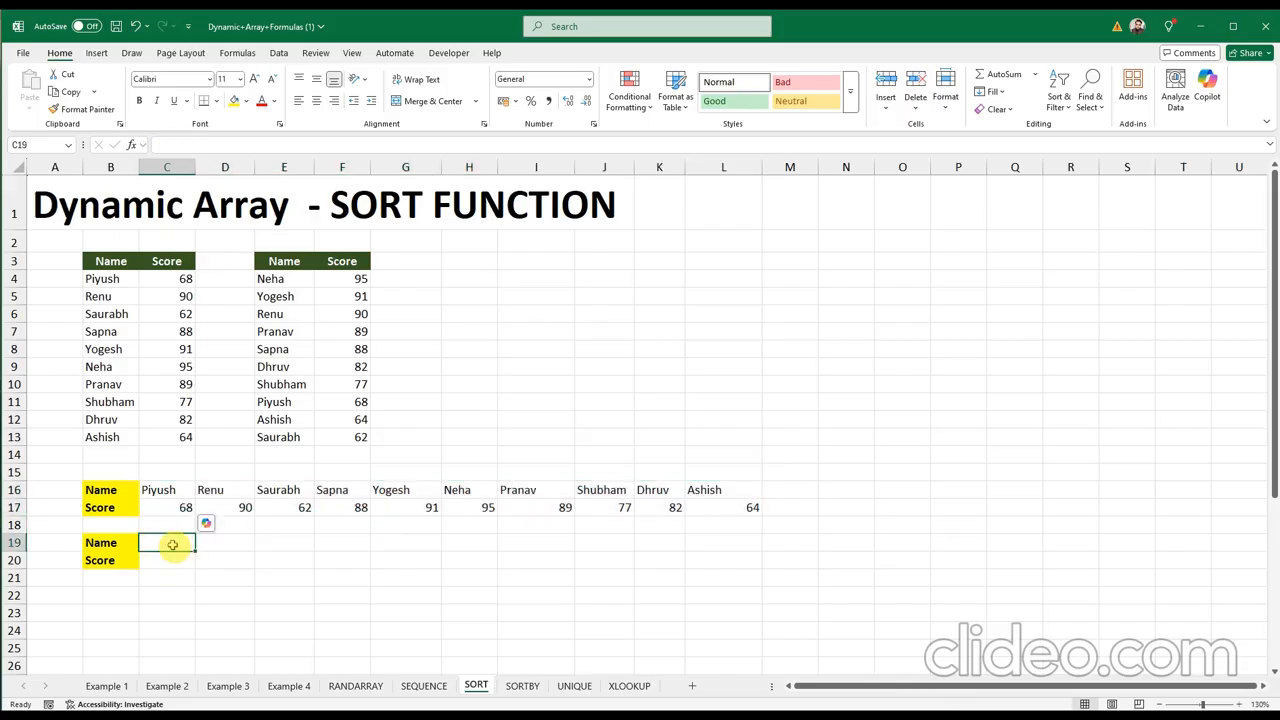
left_click(172, 544)
type("=sor")
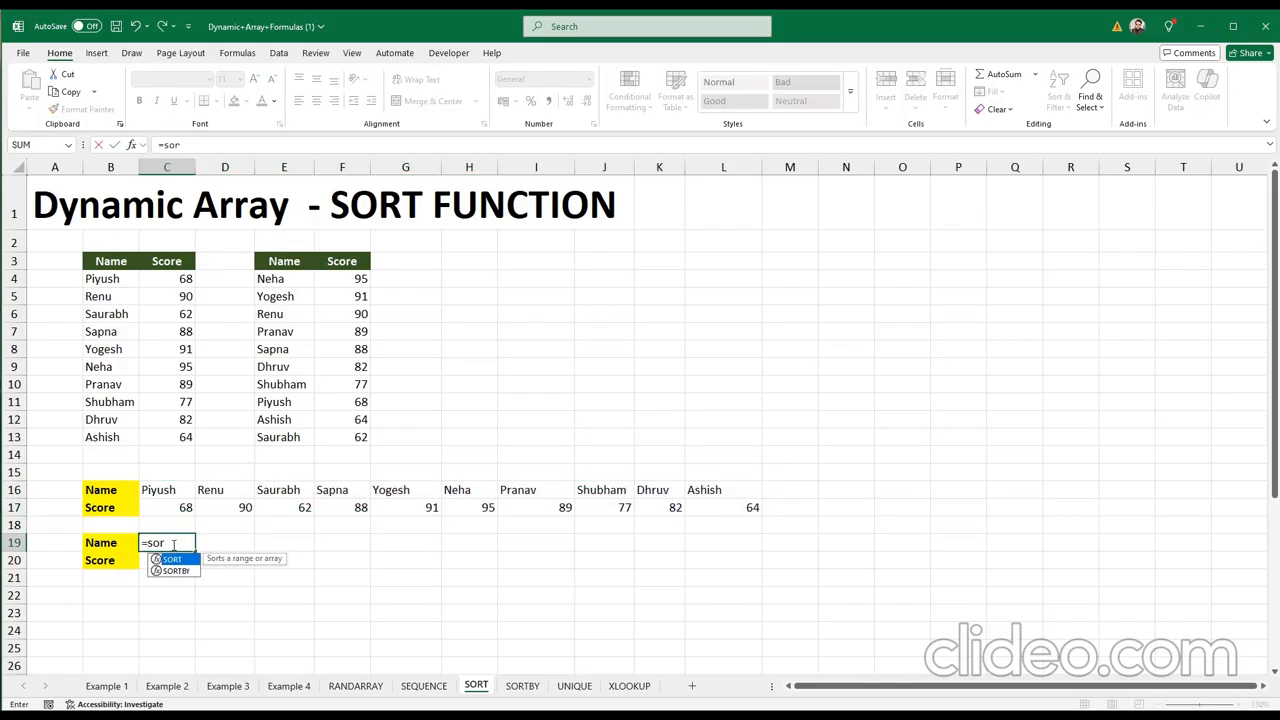
key("Tab")
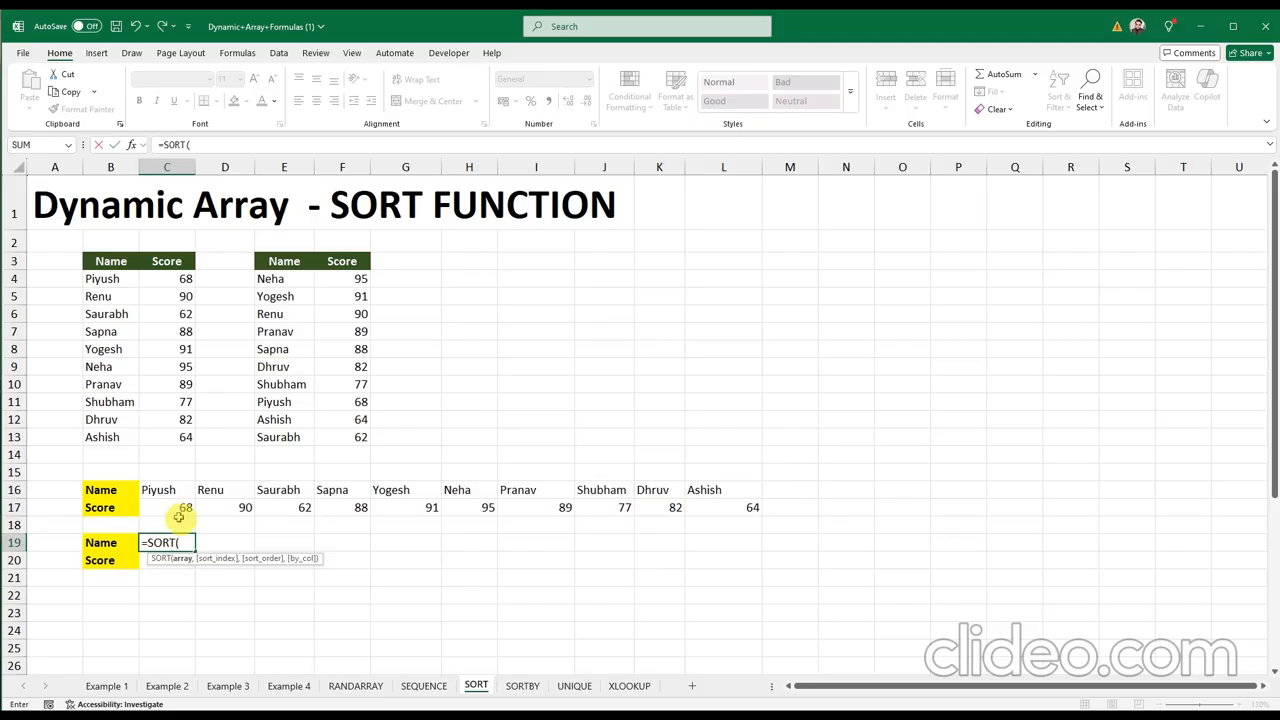
left_click_drag(163, 489, 716, 507)
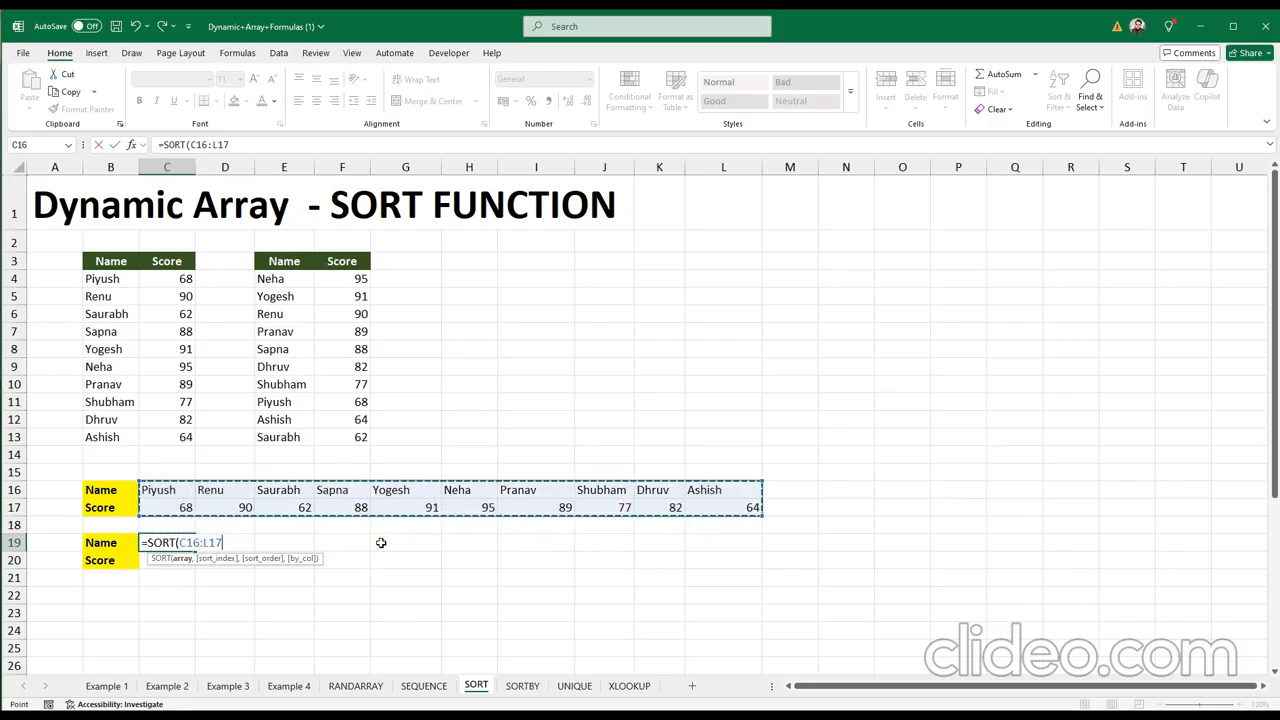
type(",")
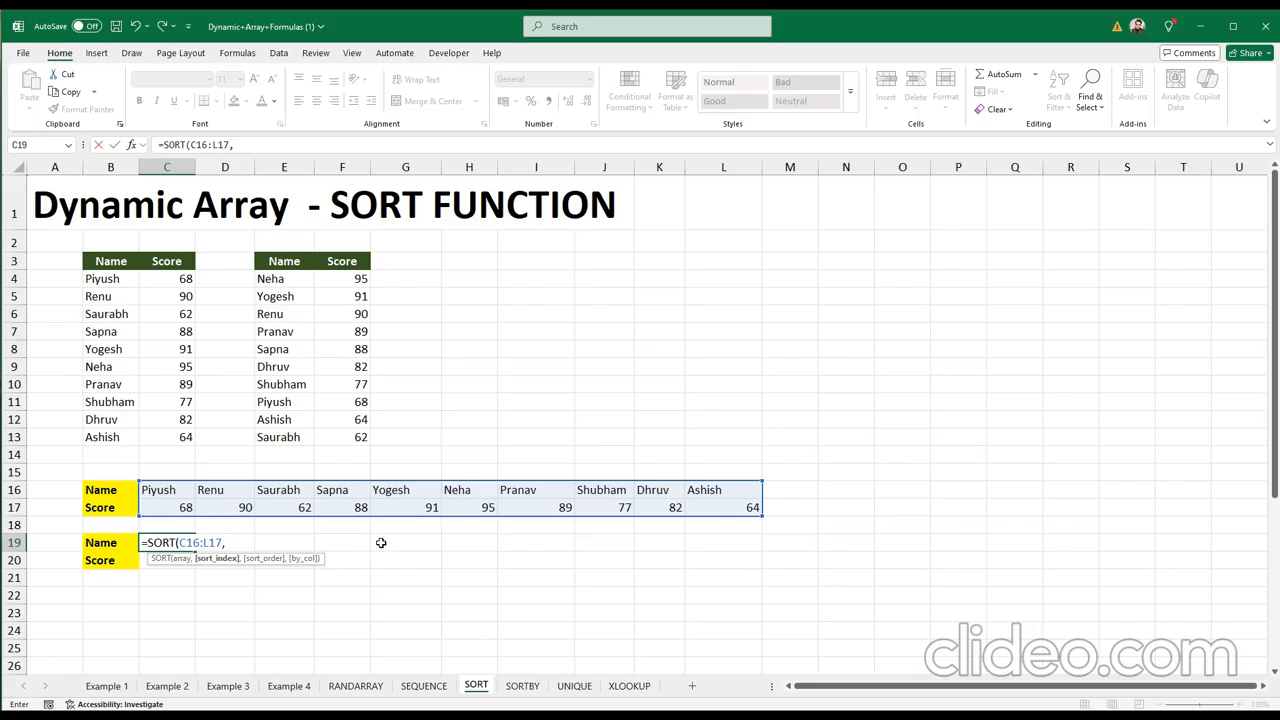
type("2,")
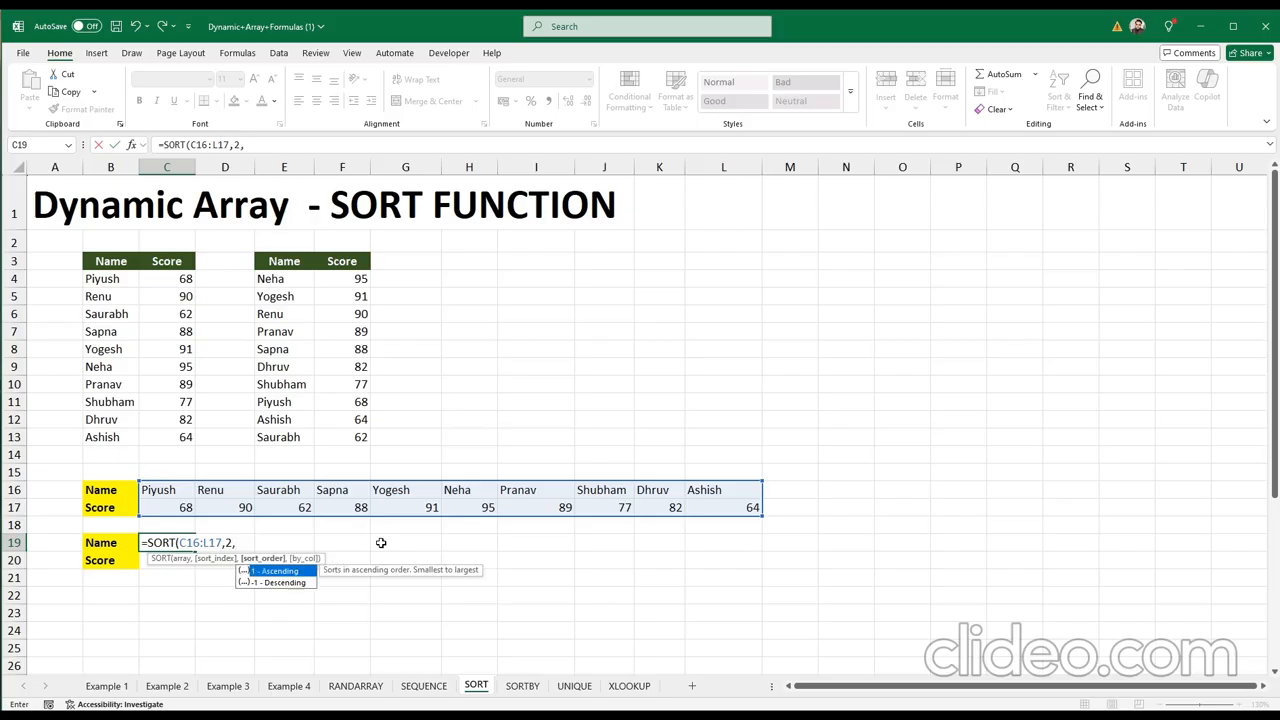
key("Down")
key("Tab")
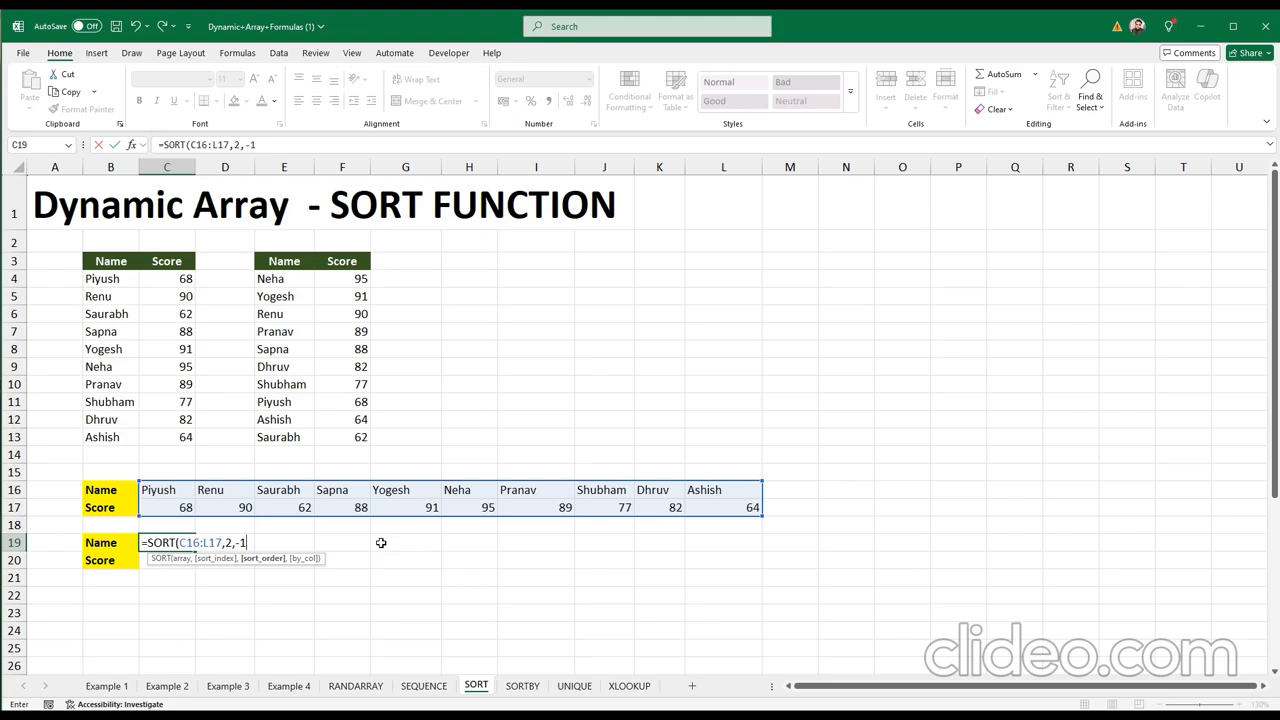
type(",")
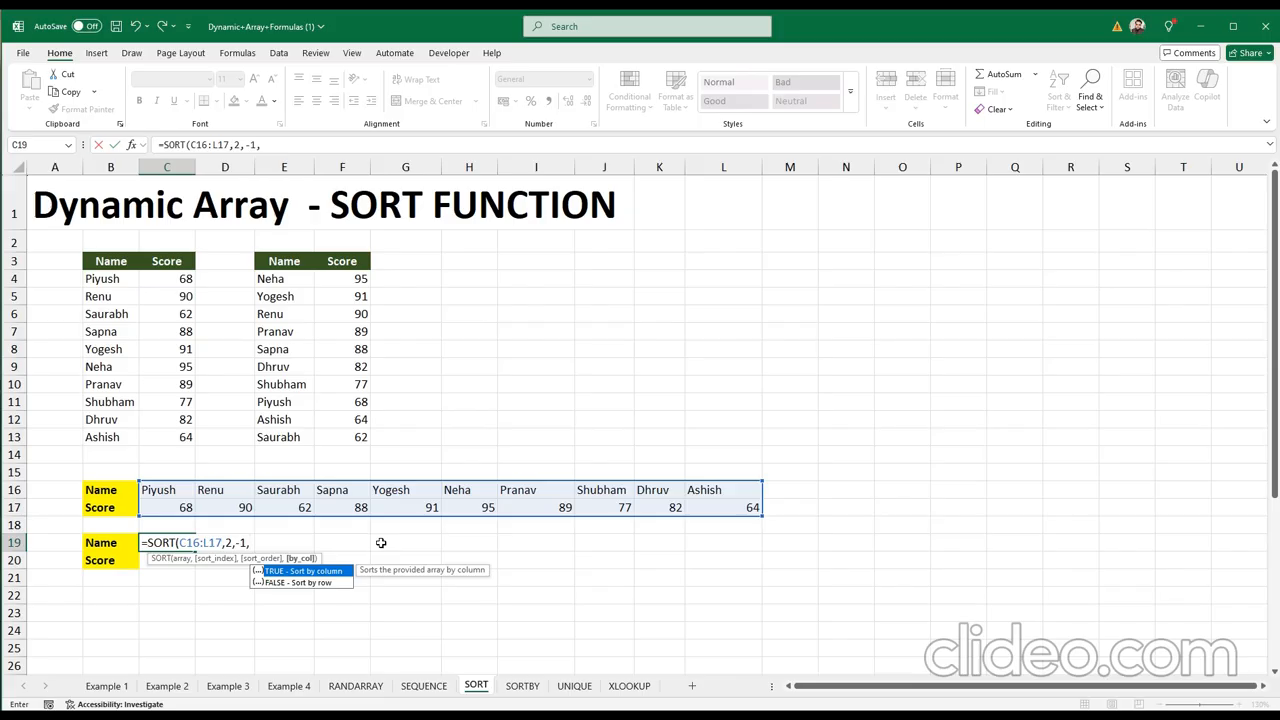
key("Tab")
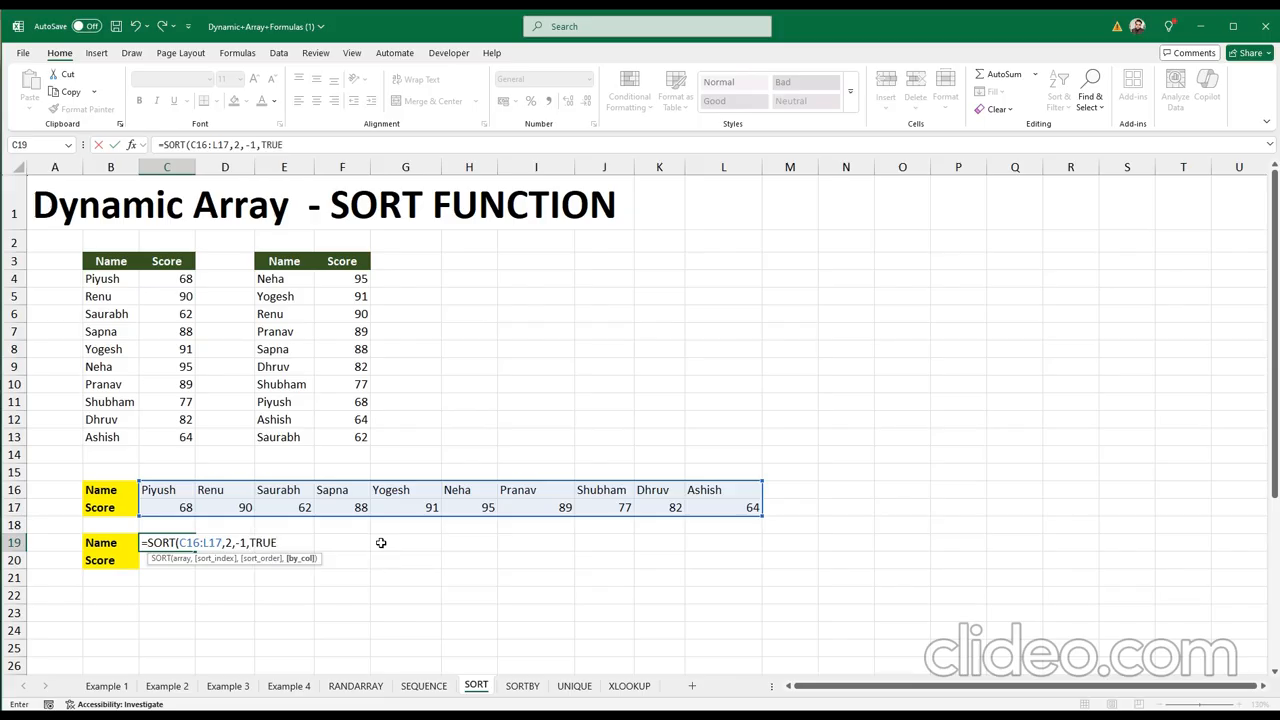
type(")")
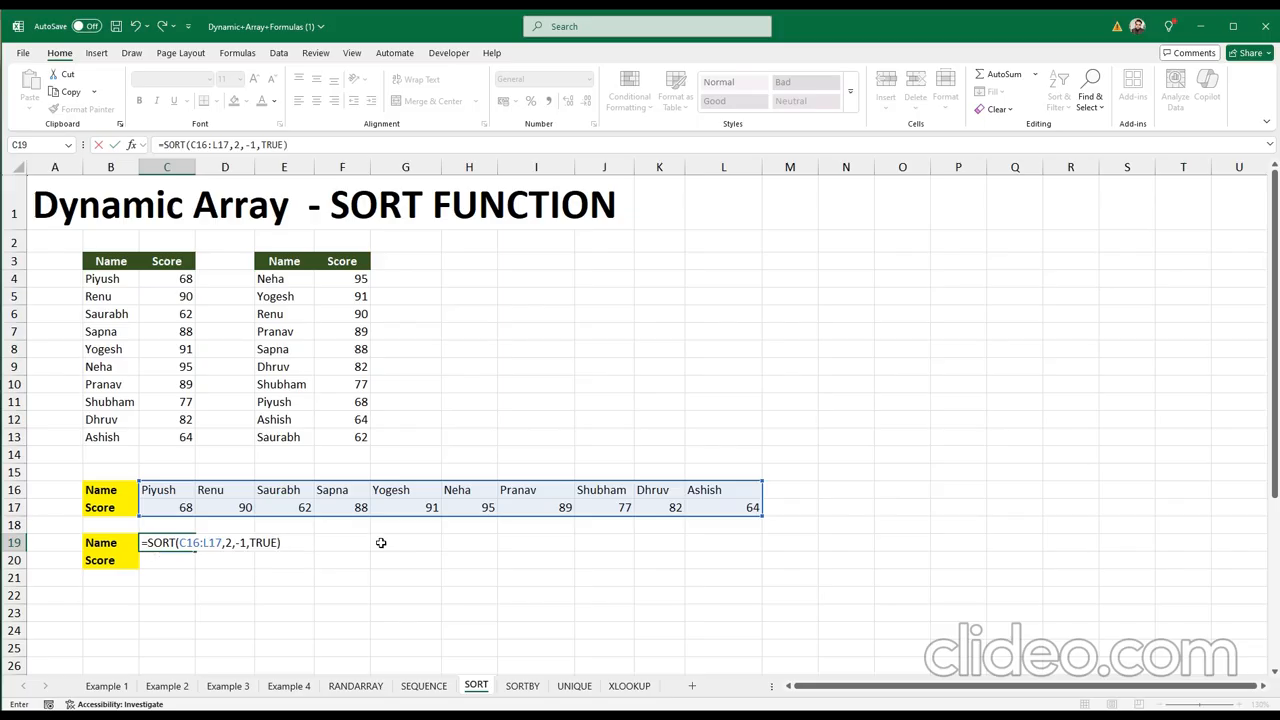
key("Return")
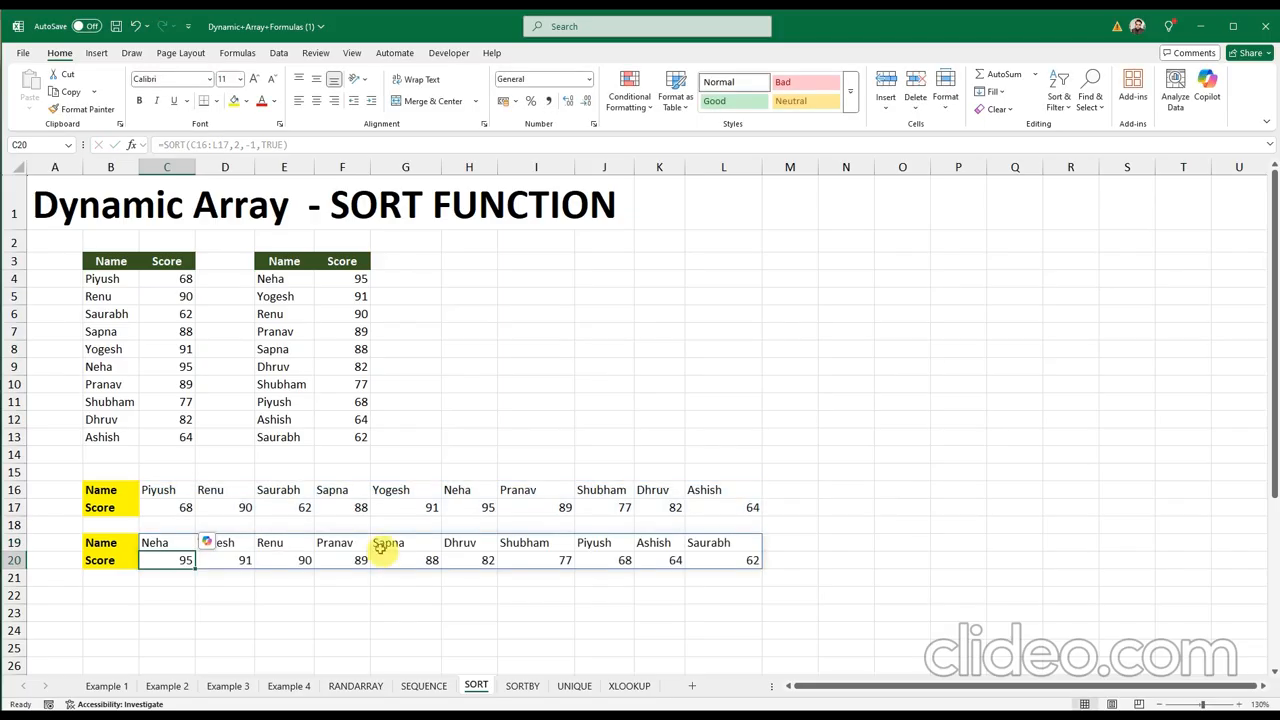
left_click(335, 610)
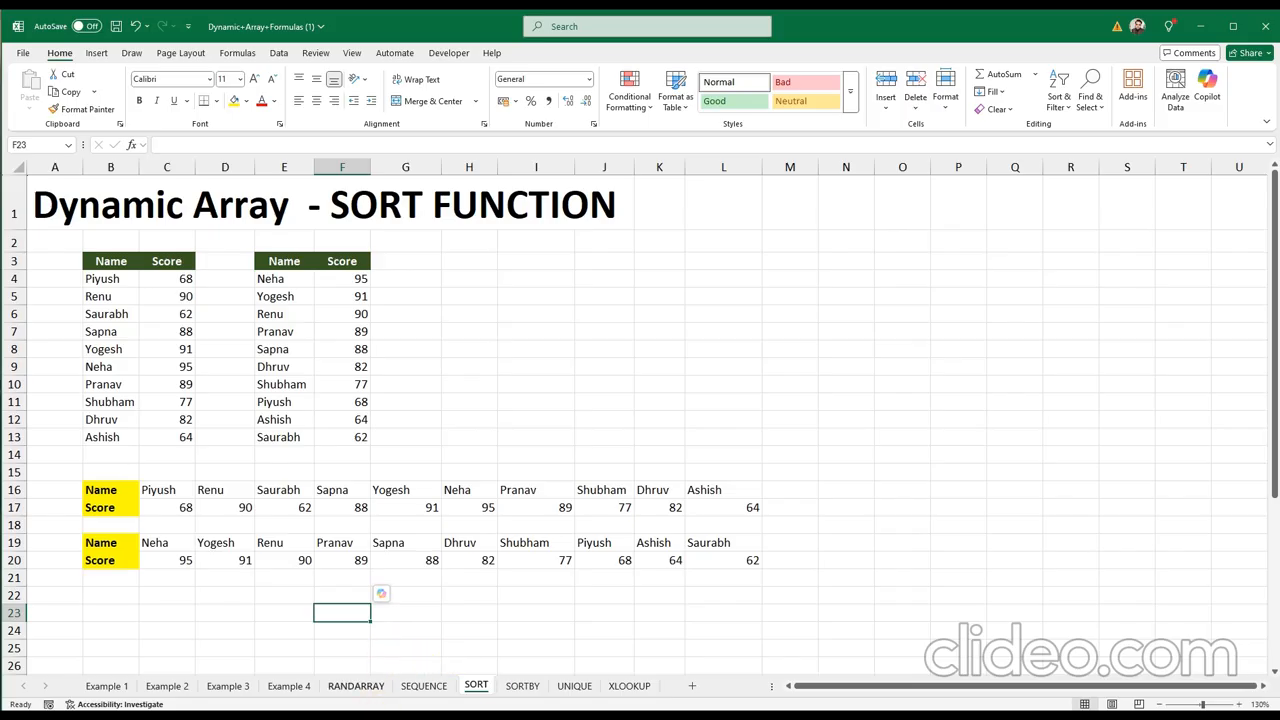
Switch to the PowerPoint presentation, show slide 12 on SORTBY, and underline "function sorts the contents of a range or array" in red ink
key("alt+Tab")
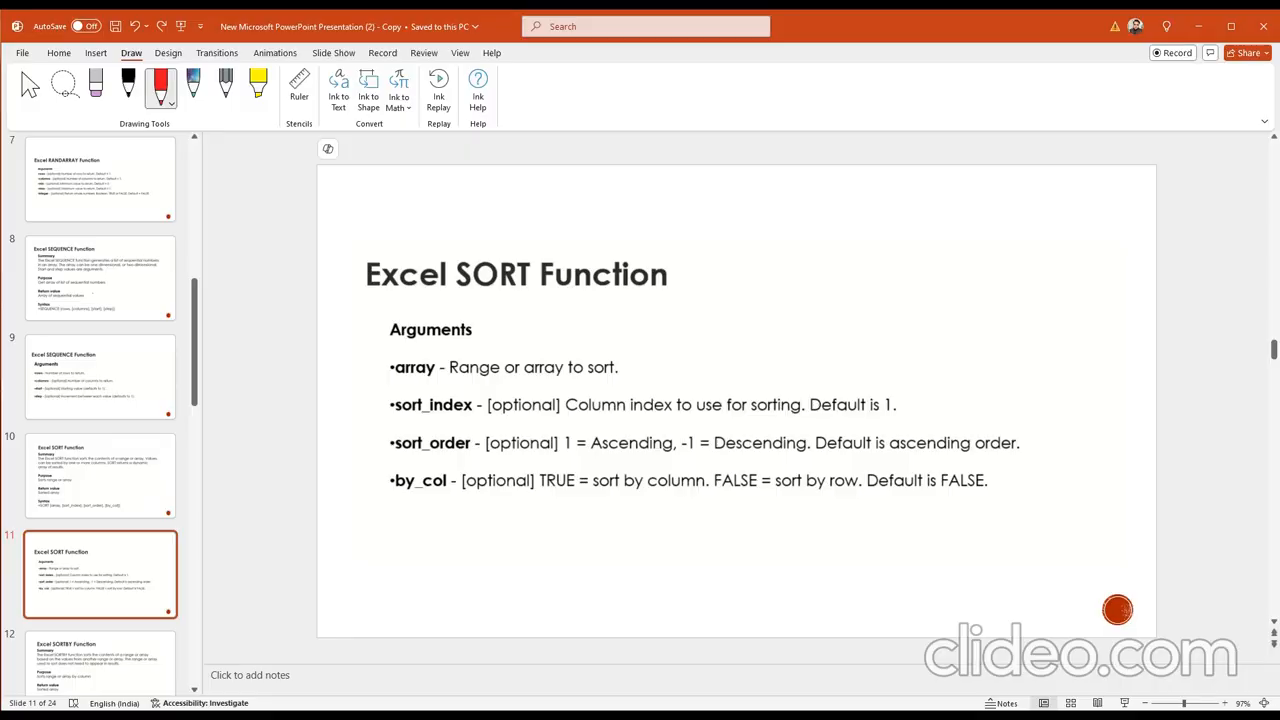
left_click(111, 651)
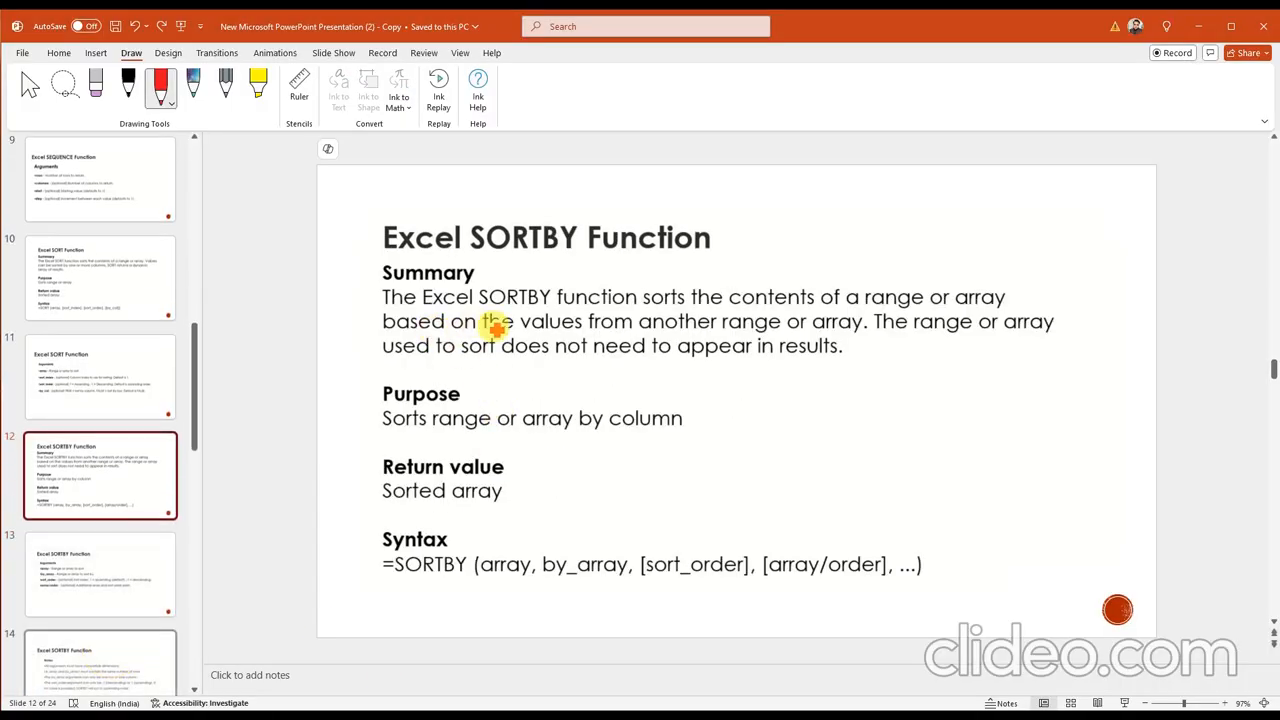
left_click_drag(572, 319, 1005, 308)
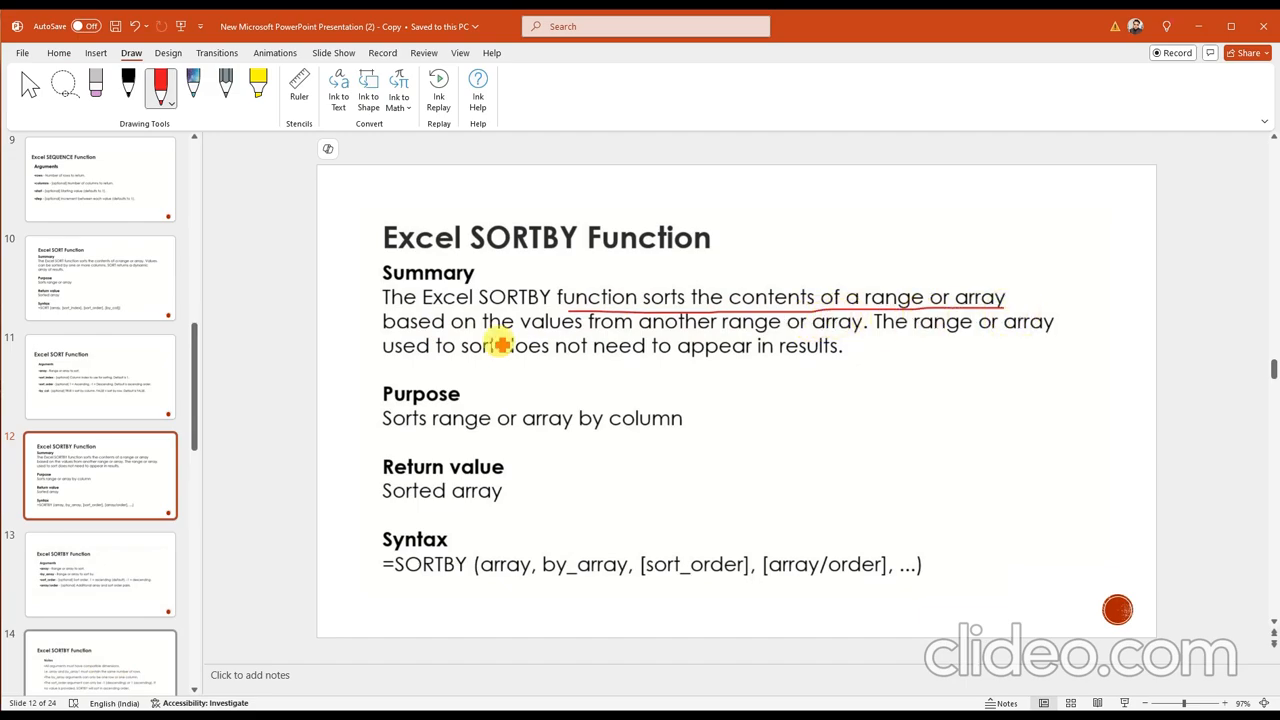
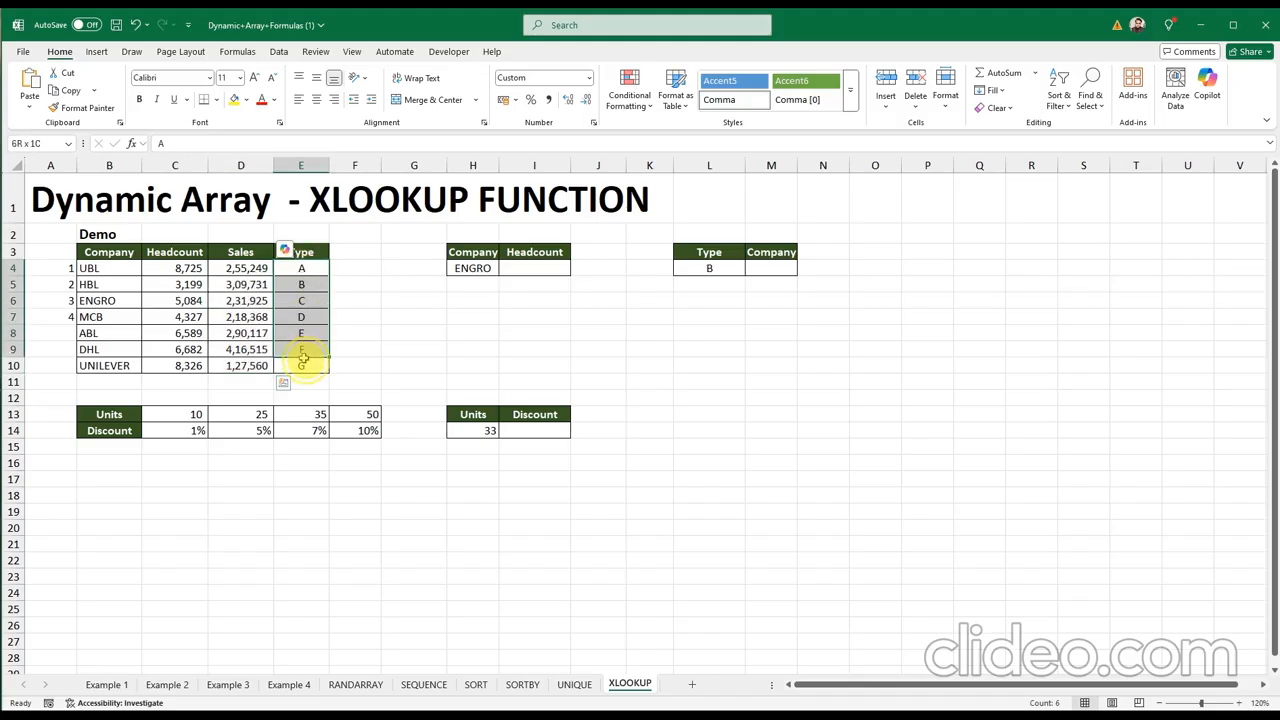
left_click(595, 299)
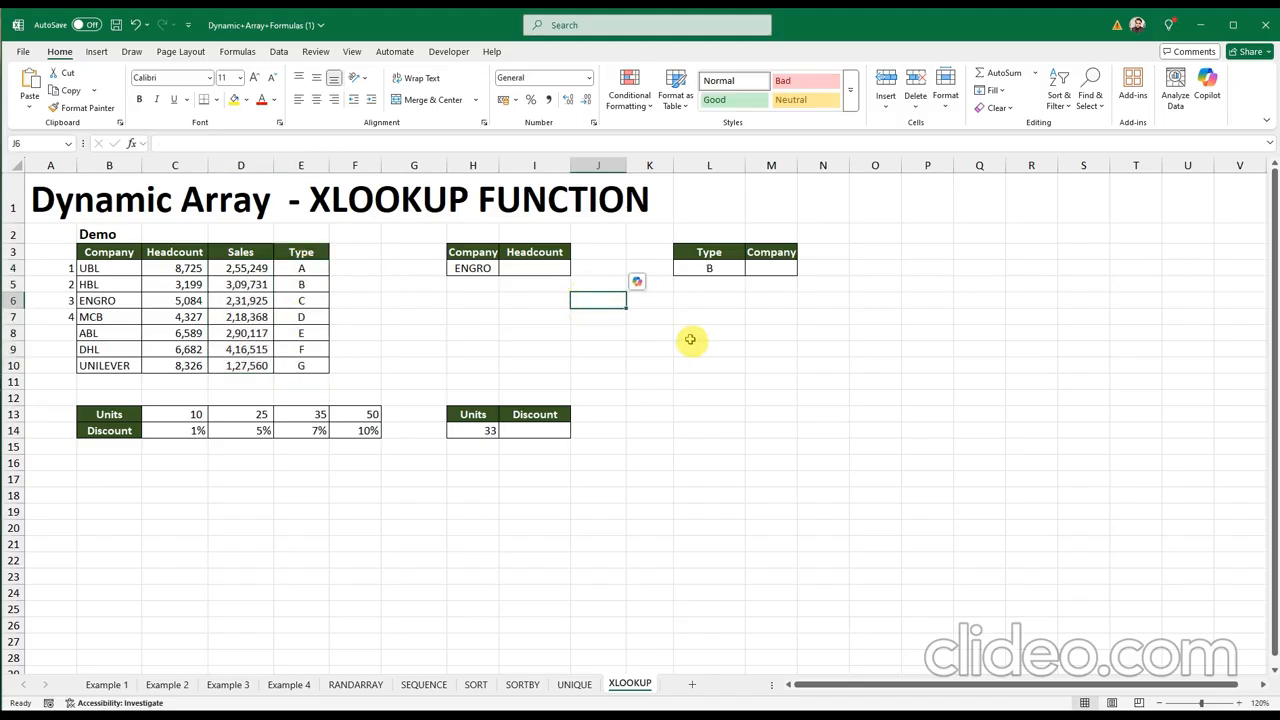
left_click(173, 289)
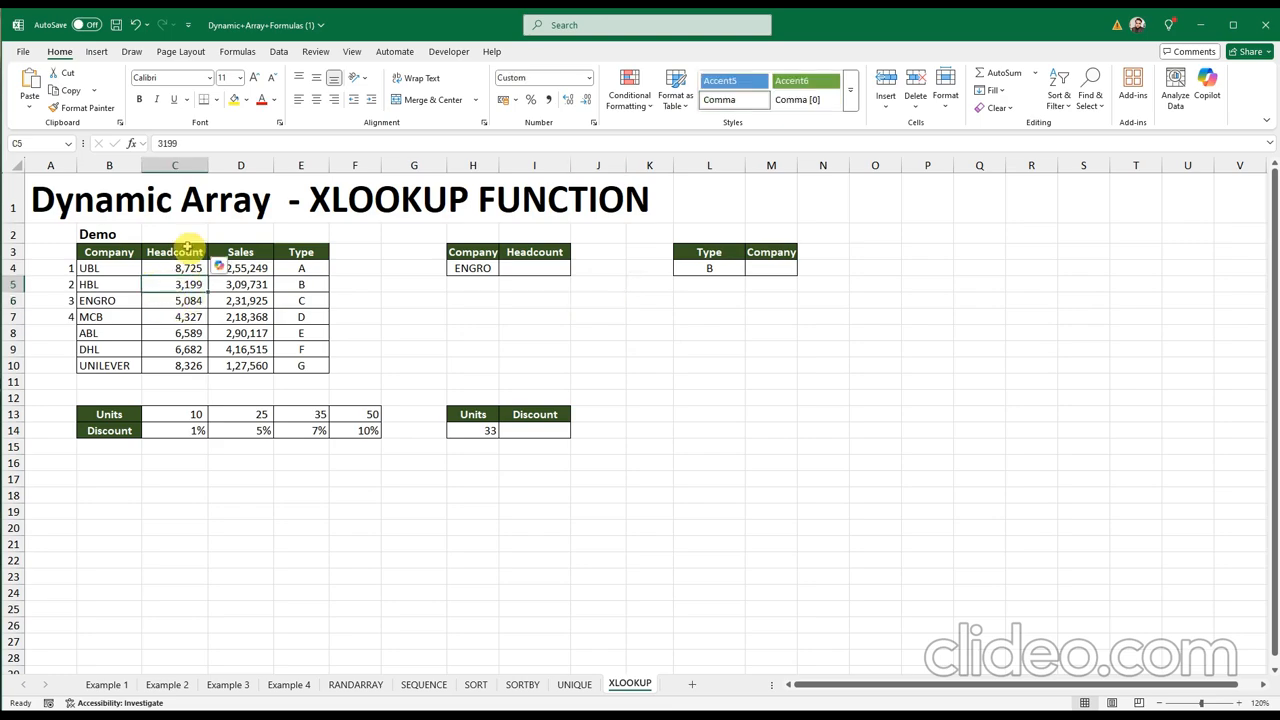
Widen column C, the Headcount column, slightly on the XLOOKUP worksheet
left_click_drag(206, 165, 272, 166)
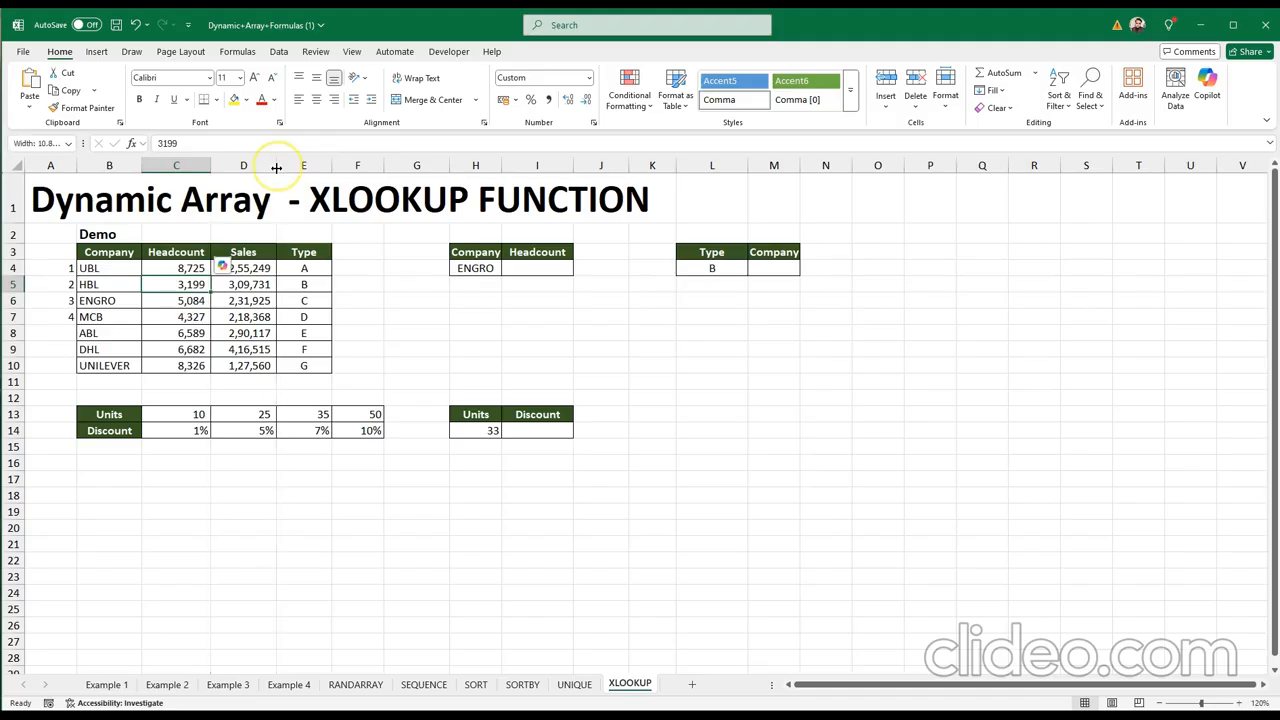
left_click(316, 318)
left_click(452, 336)
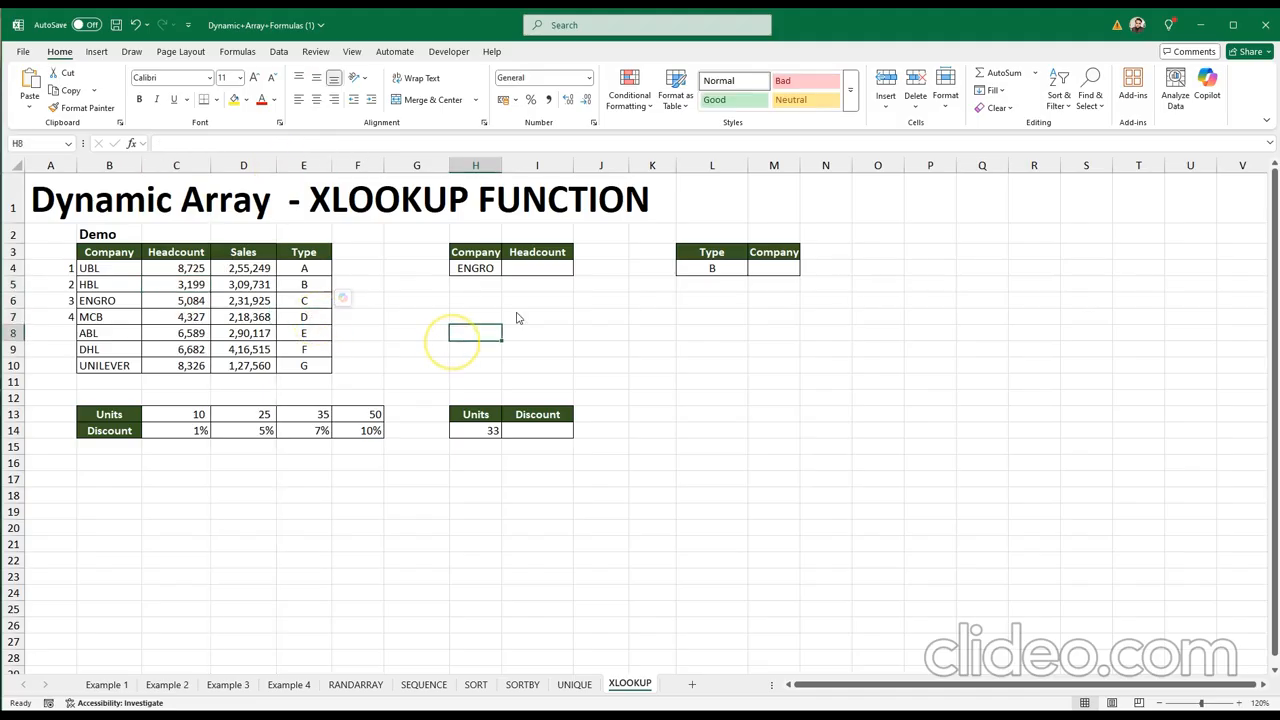
Enter =XLOOKUP(H4,B4:B10,C4:C10) in I4 to return the headcount for the company in H4
left_click(537, 268)
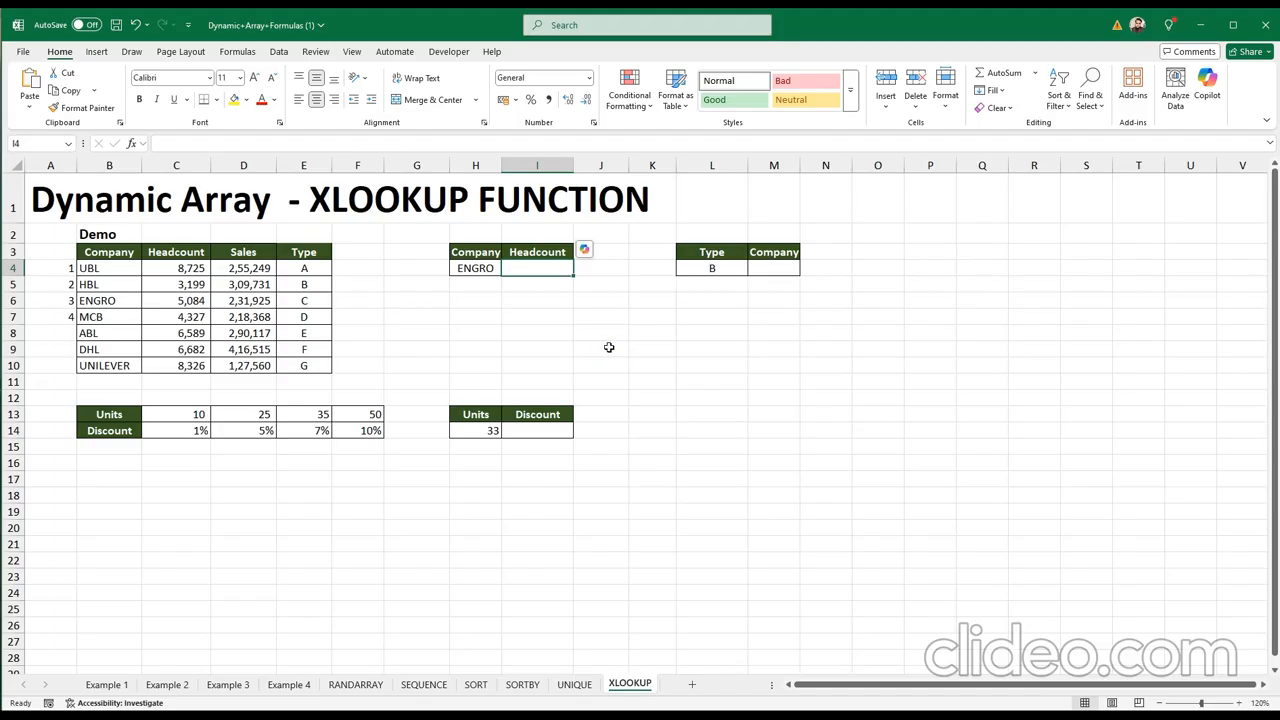
left_click(596, 340)
type("=loo")
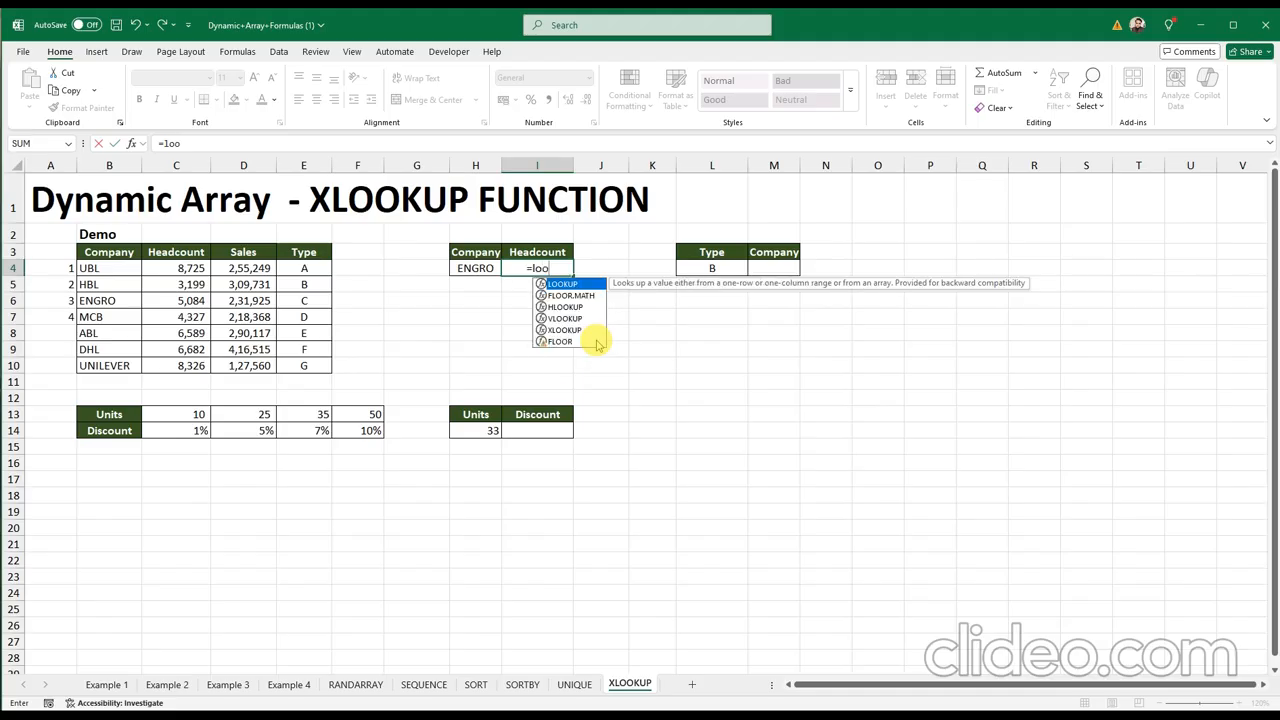
key("BackSpace")
key("BackSpace")
key("BackSpace")
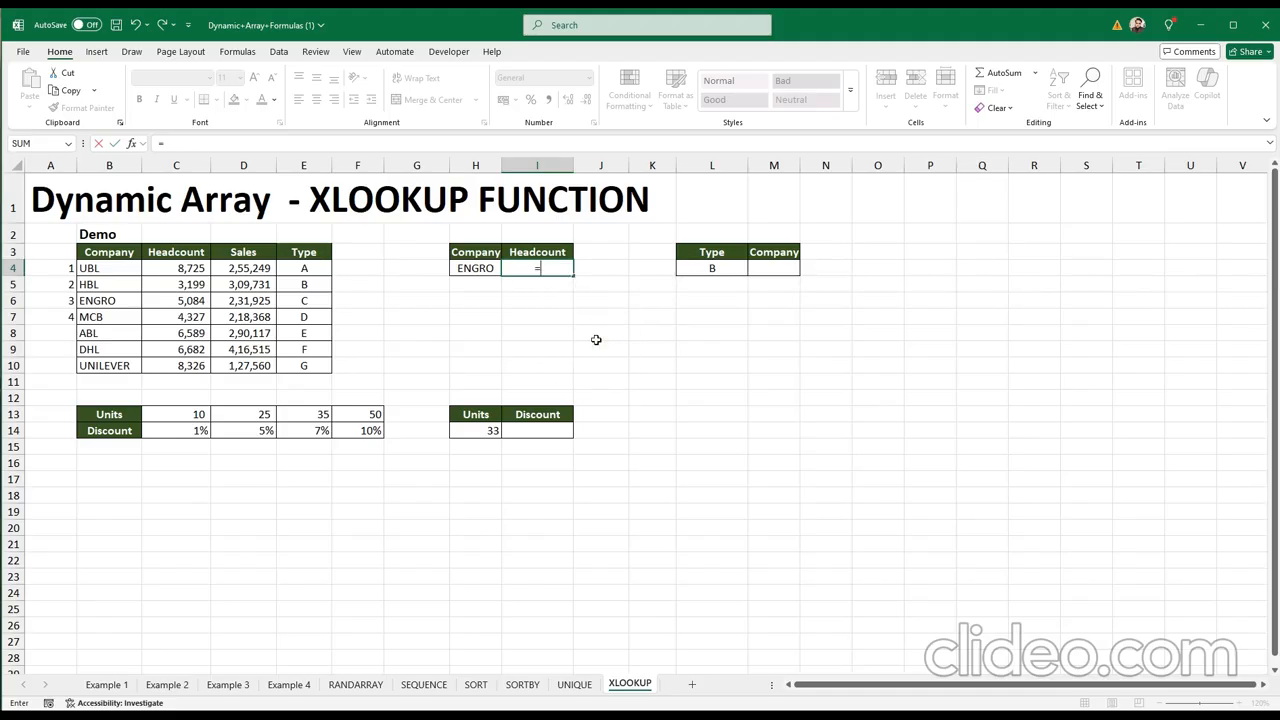
type("xlook")
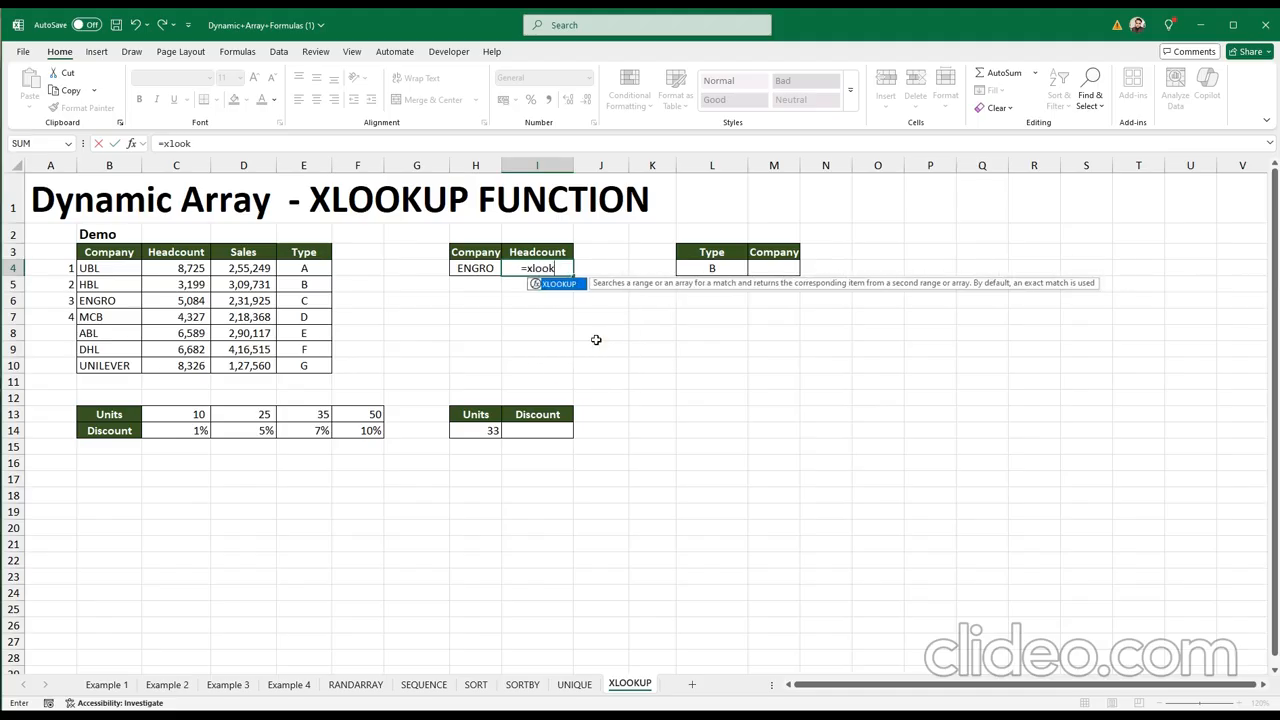
key("Tab")
left_click(468, 268)
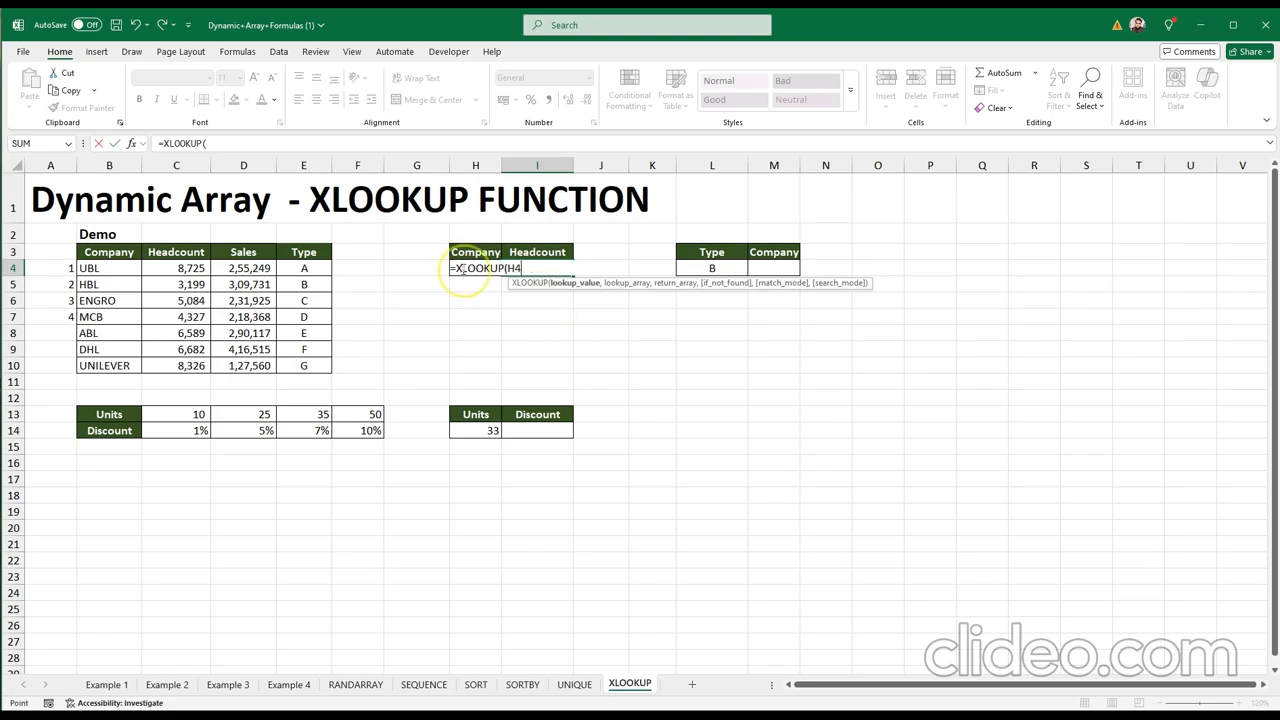
type(",")
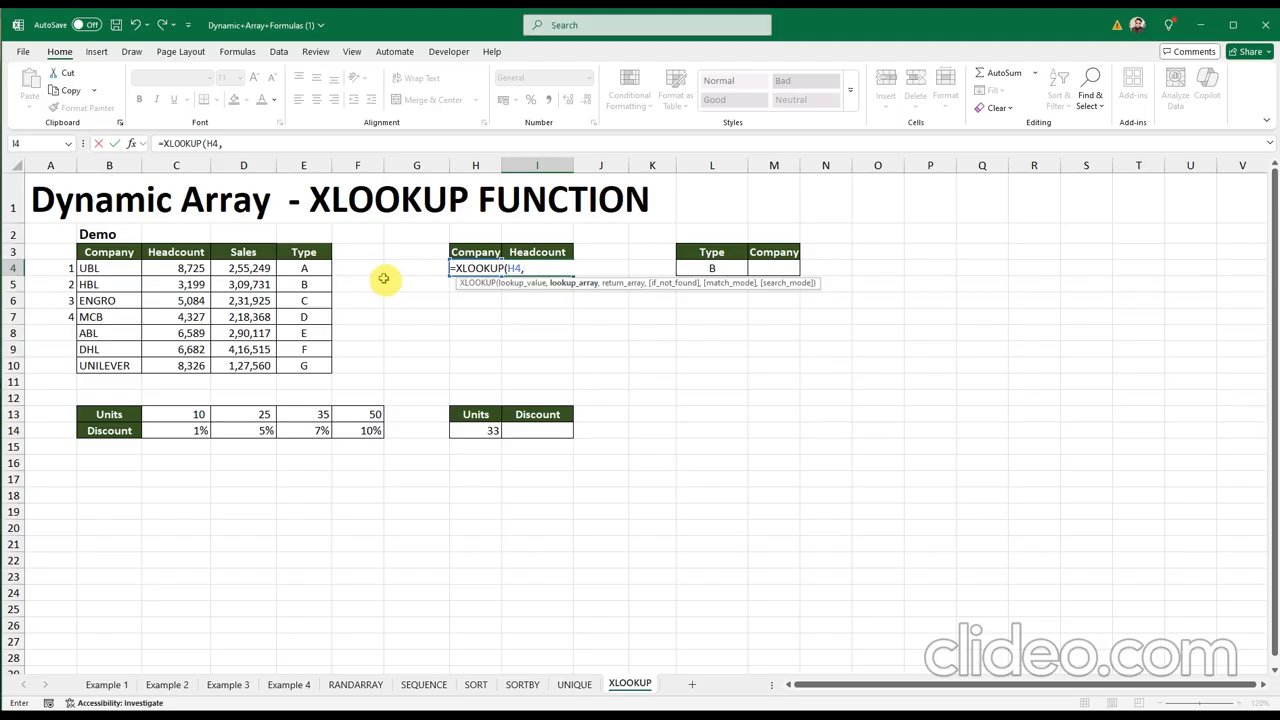
left_click(106, 268)
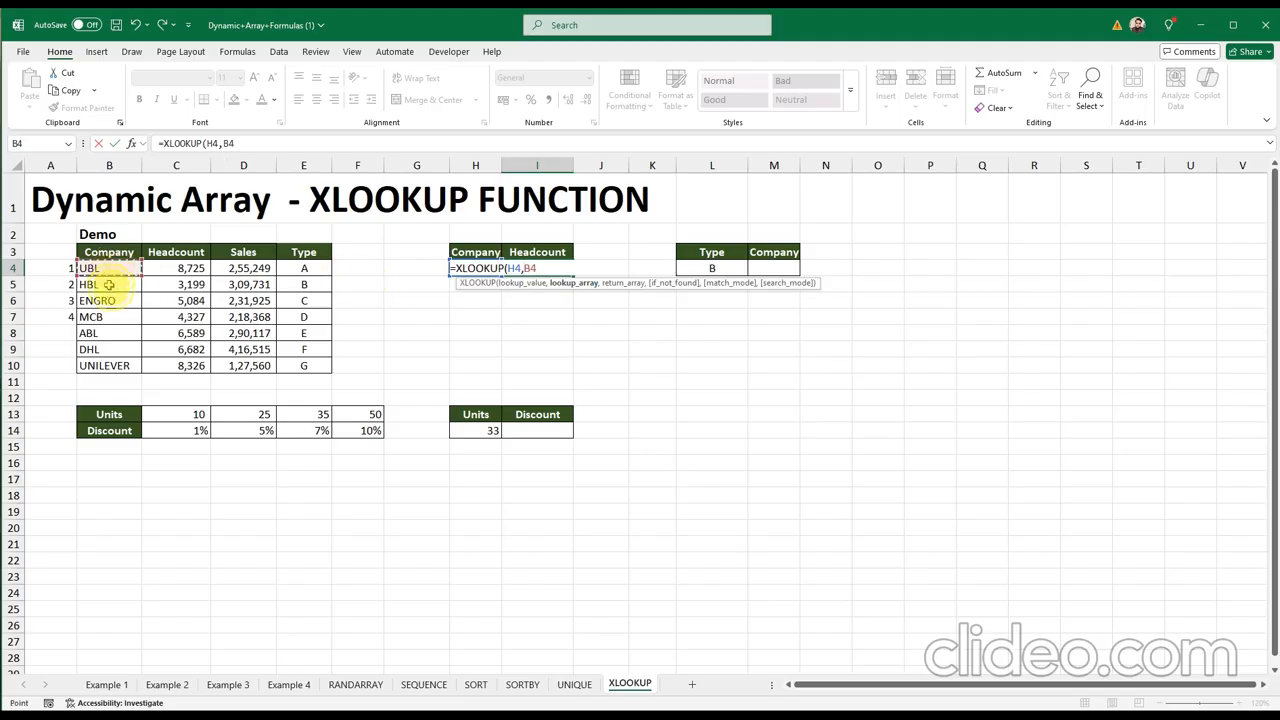
left_click_drag(108, 284, 114, 365)
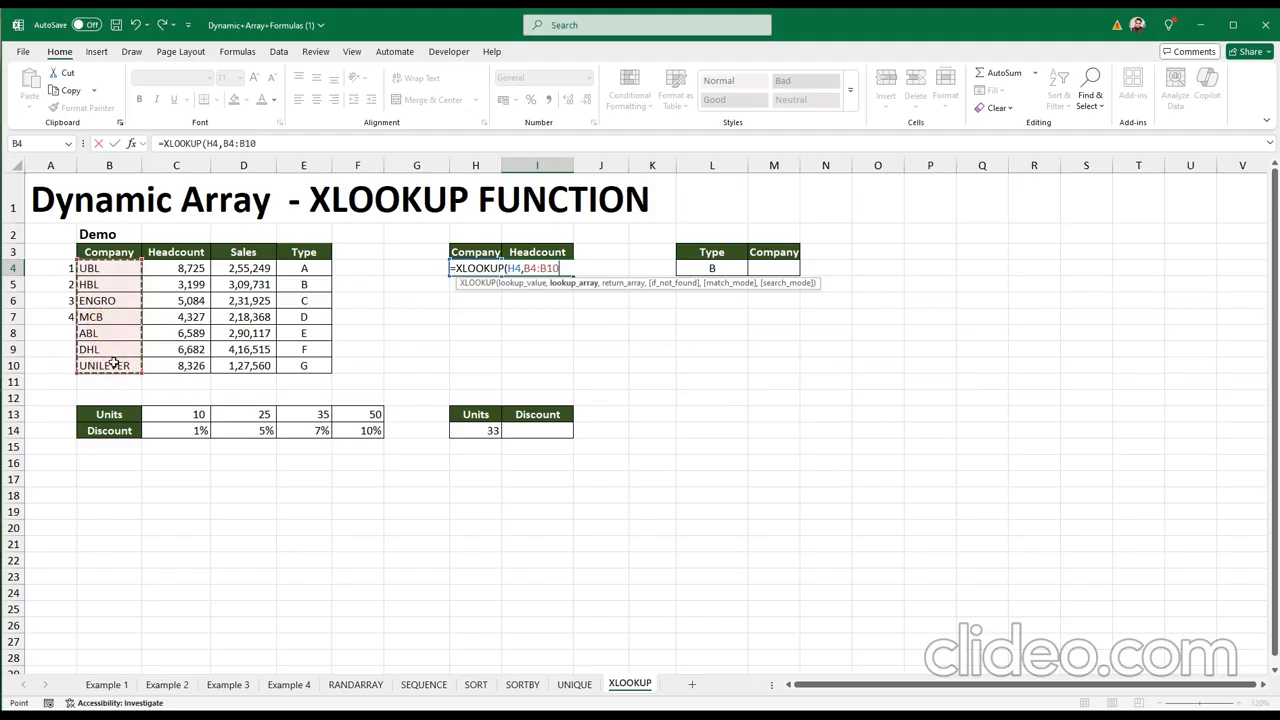
type(",")
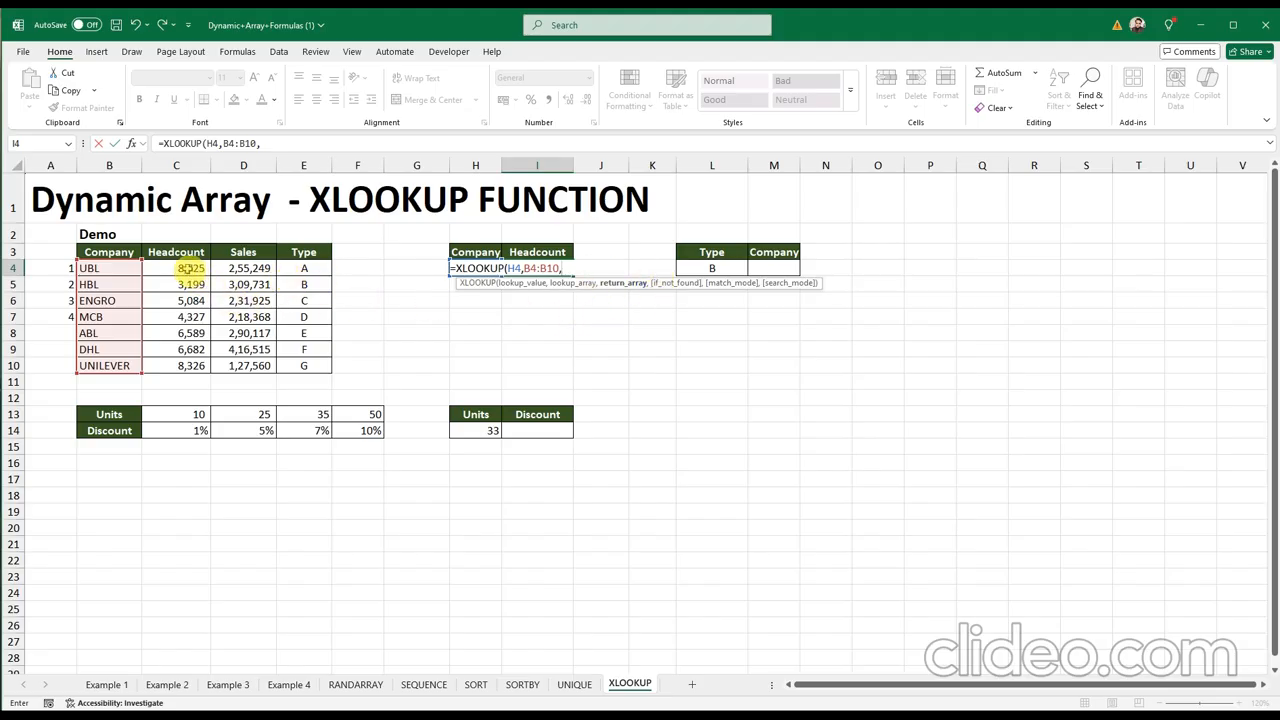
left_click_drag(190, 268, 187, 362)
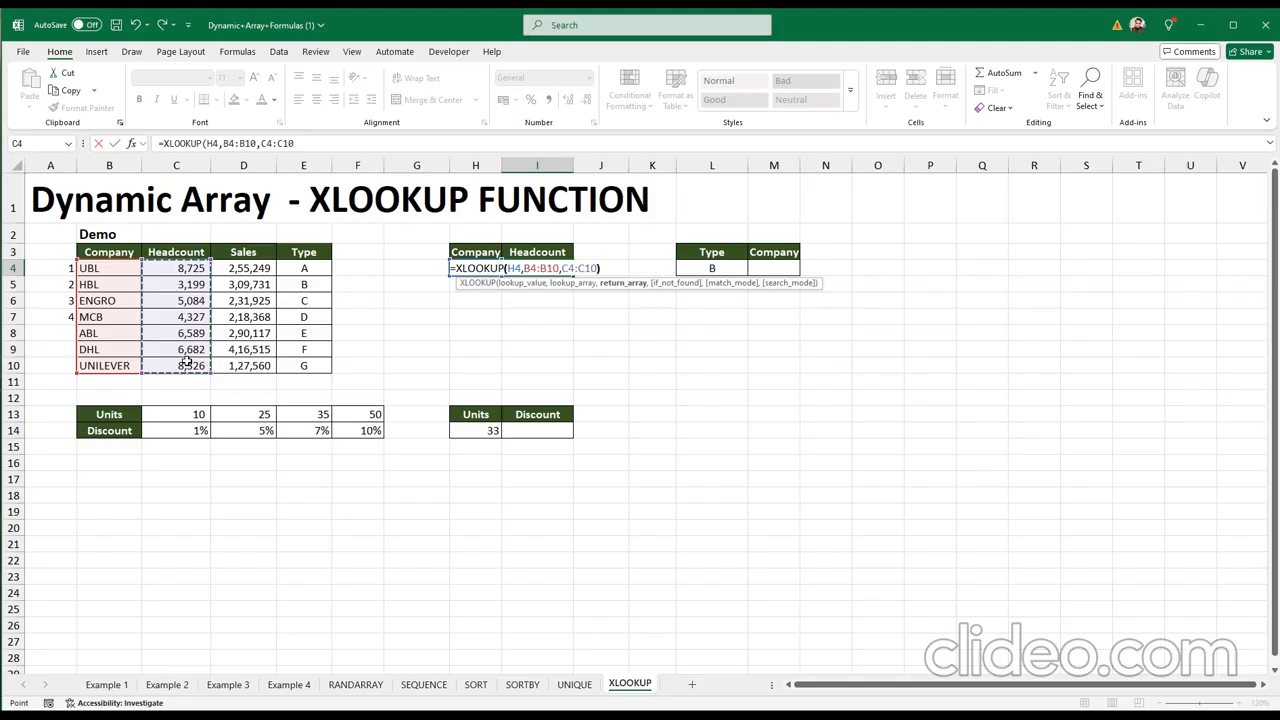
type(")")
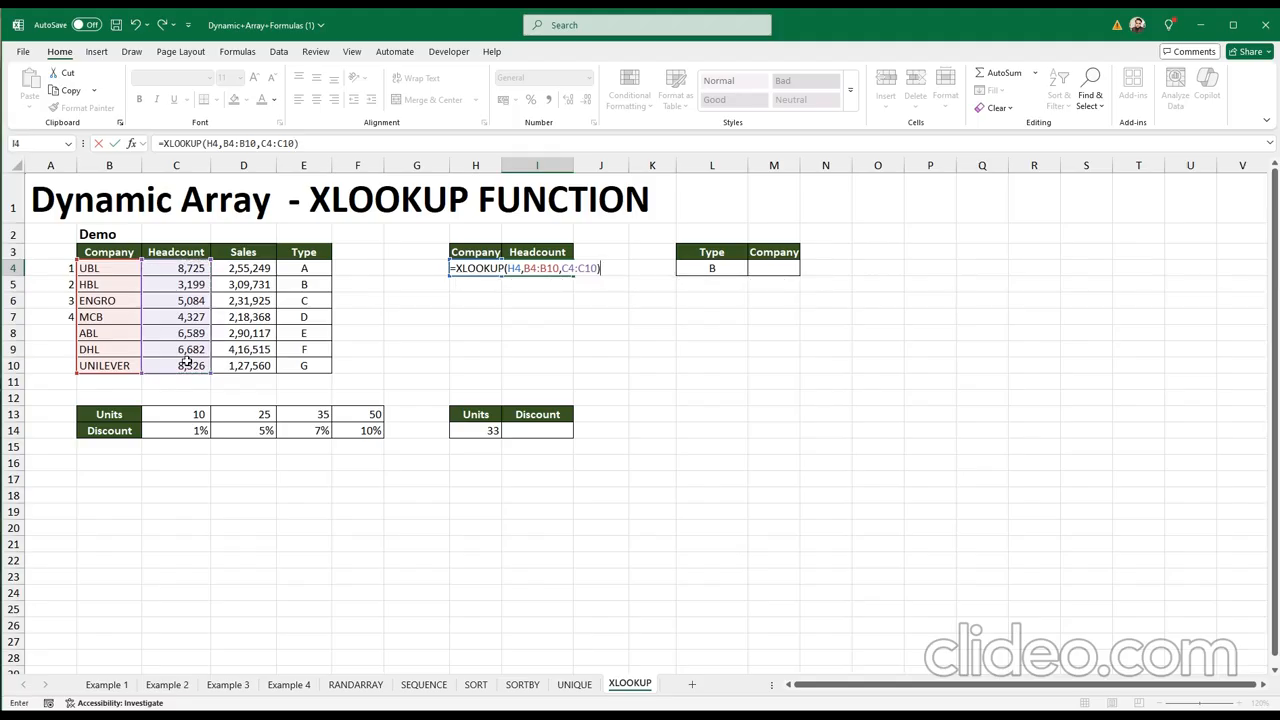
key("Return")
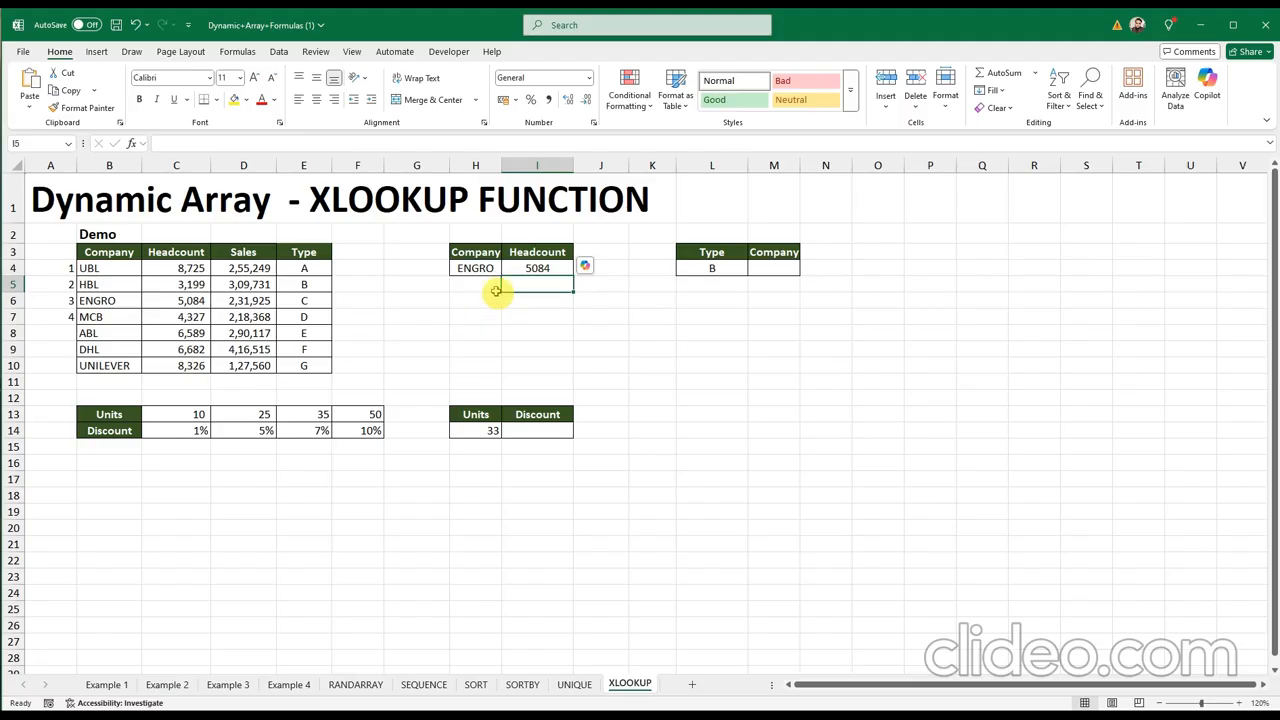
Check the headcount formula in I4 against ENGRO's row and examine the Type B entry in L4 and its source row
left_click(534, 268)
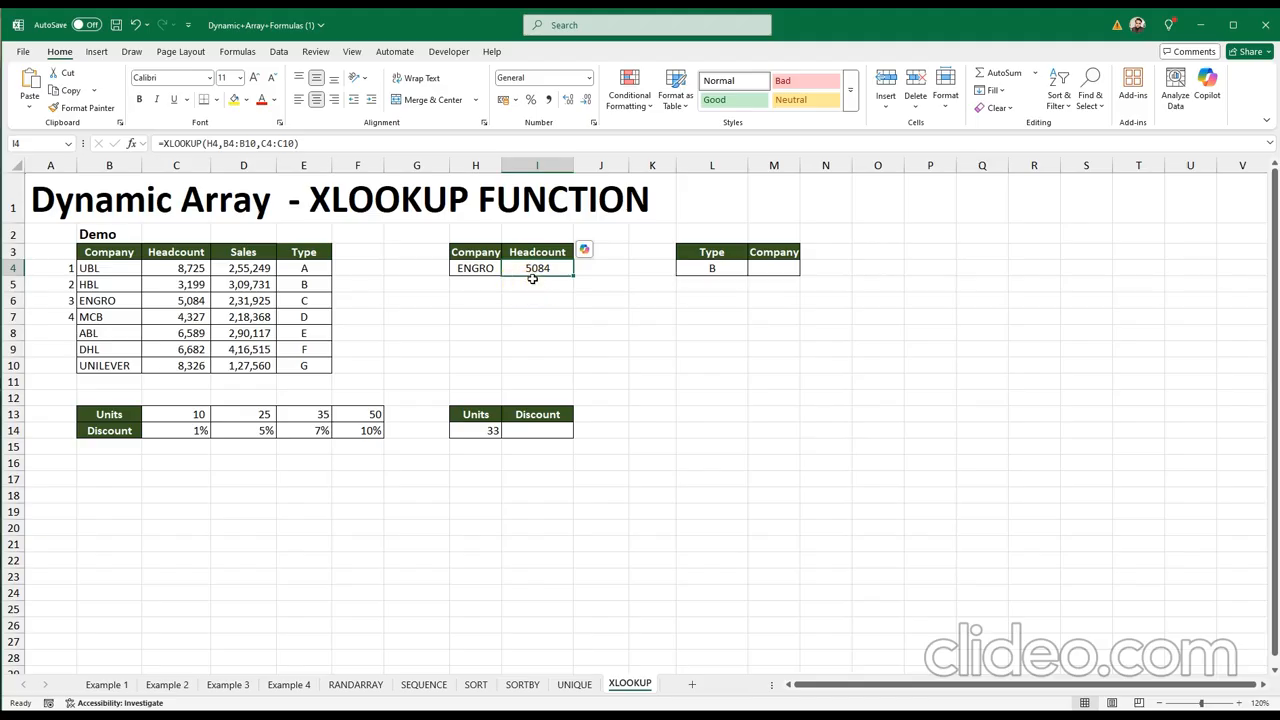
left_click(176, 302)
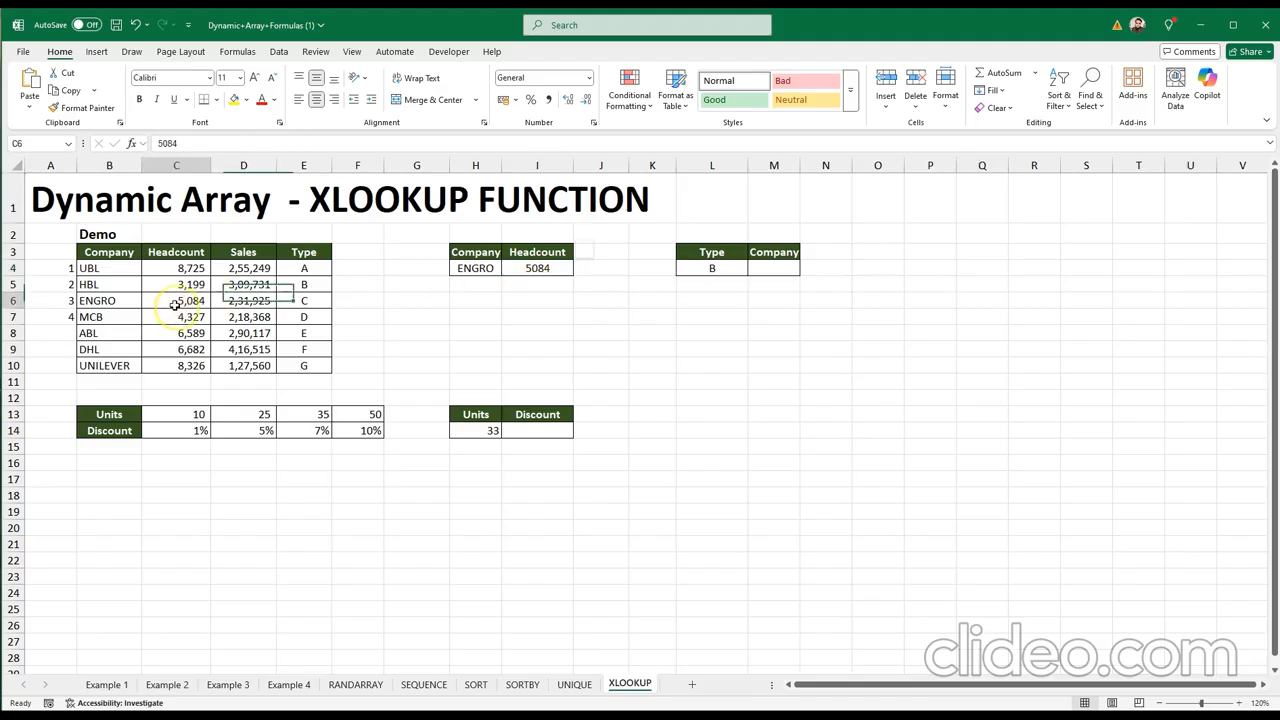
left_click(522, 268)
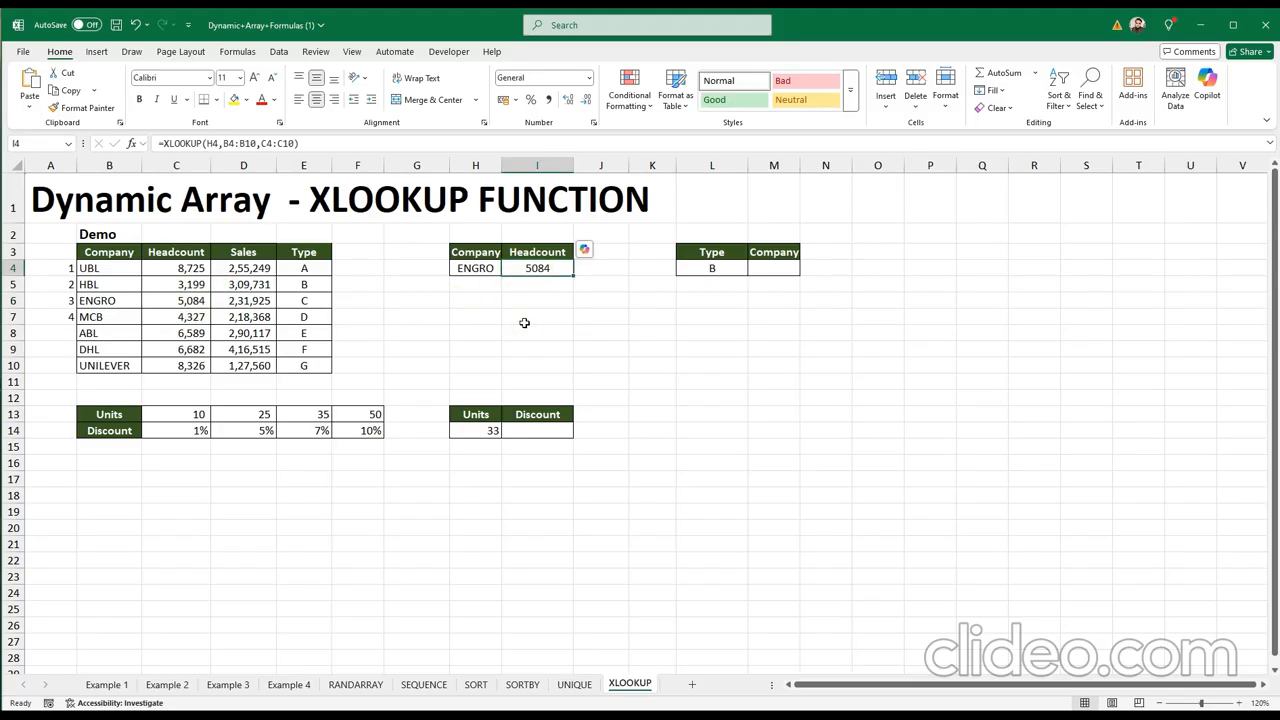
left_click(758, 268)
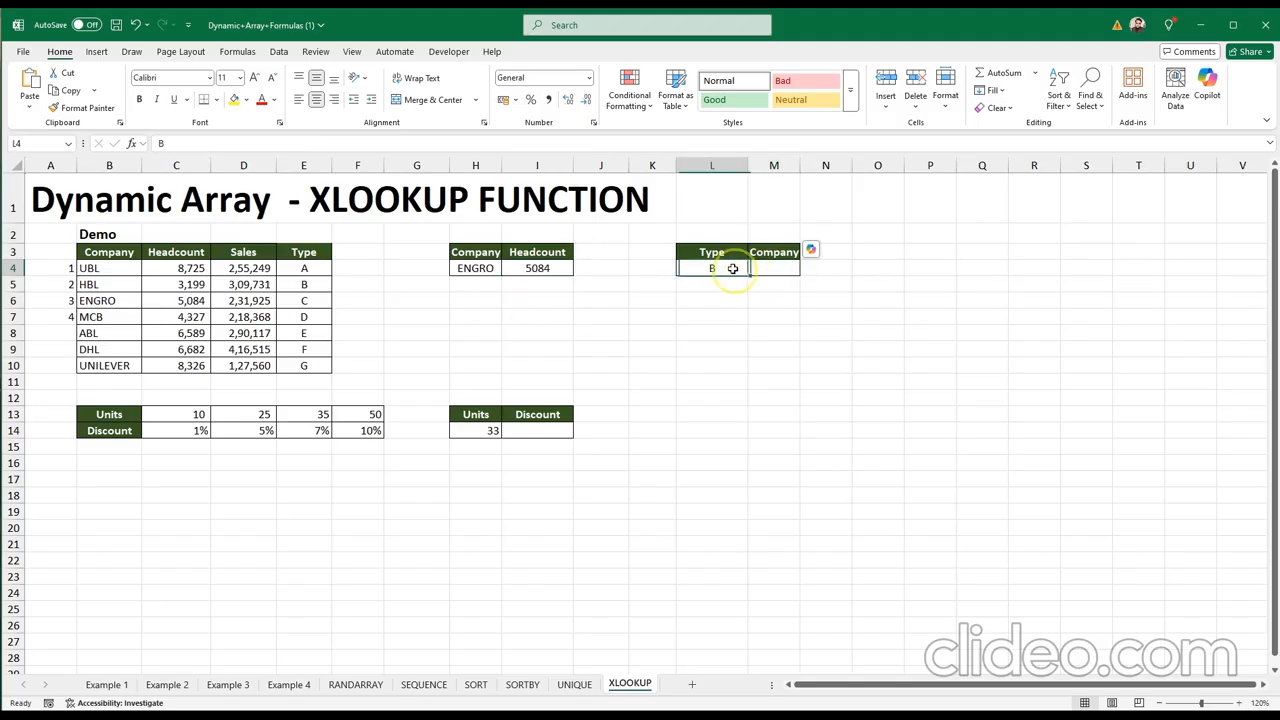
left_click(328, 281)
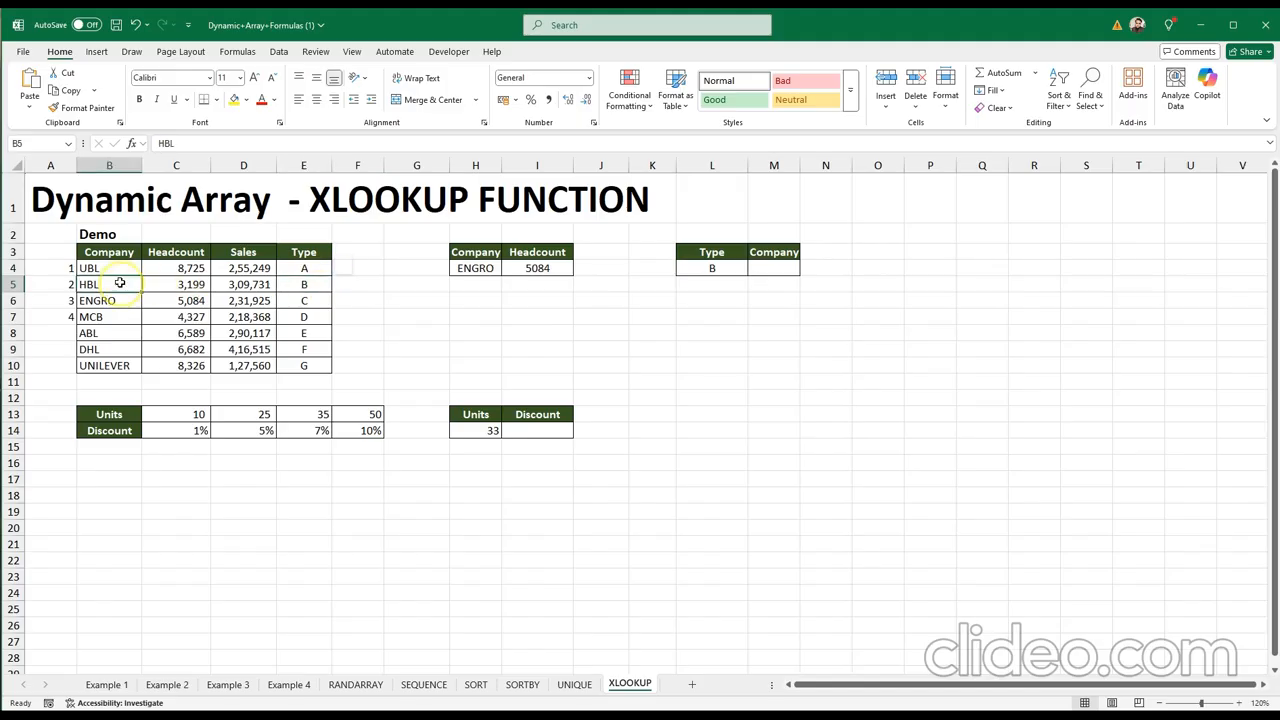
Enter =XLOOKUP(L4,E4:E10,B4:B10) in M4 to return the company for the type in L4
left_click(761, 268)
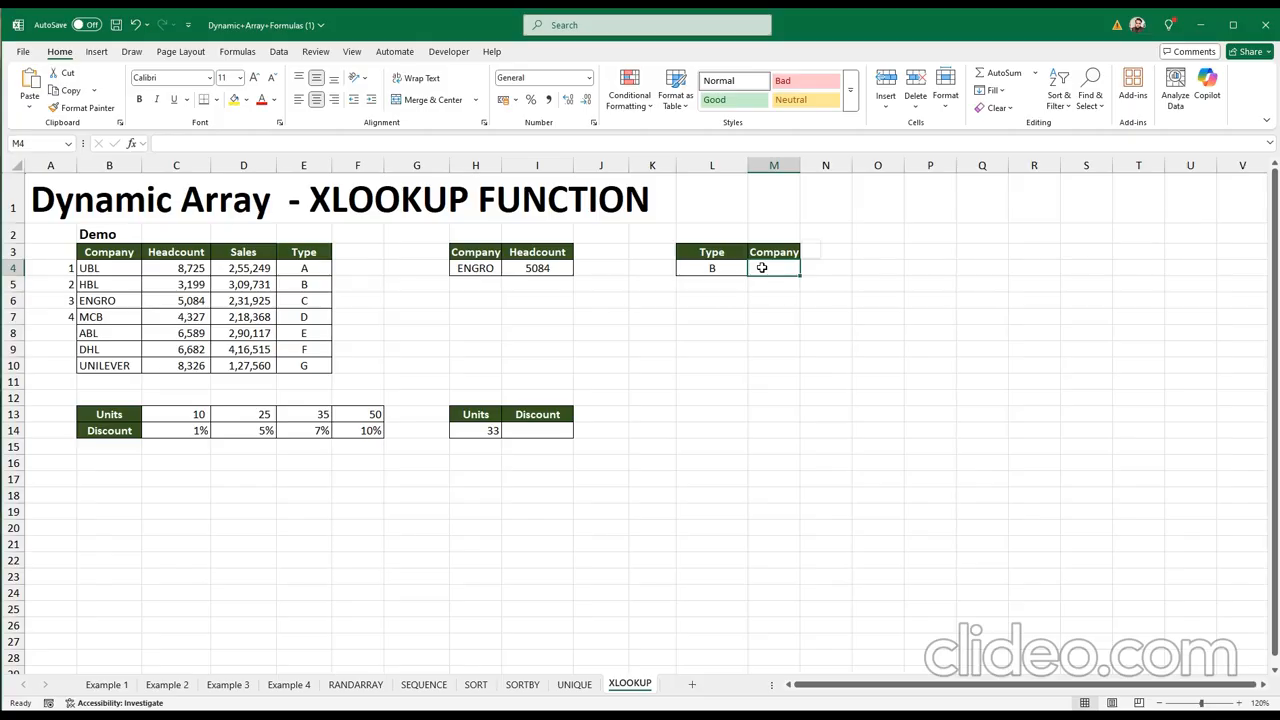
left_click(761, 268)
type("=xl")
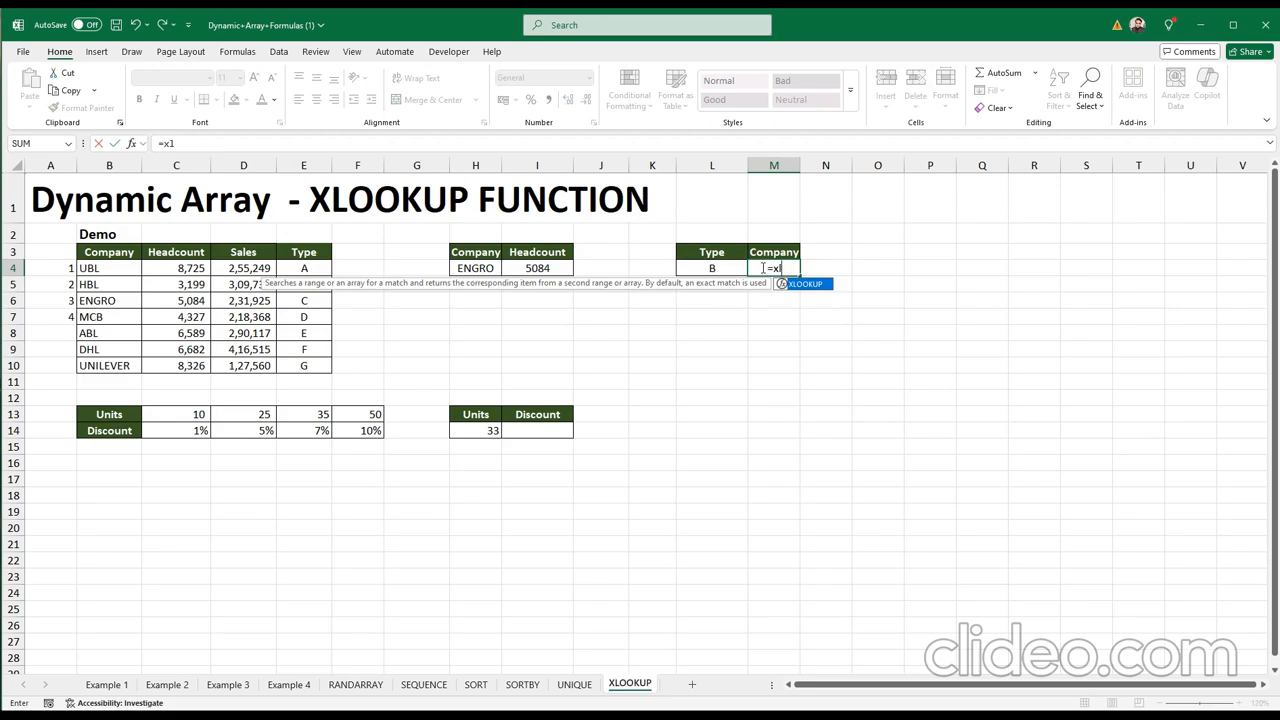
key("Tab")
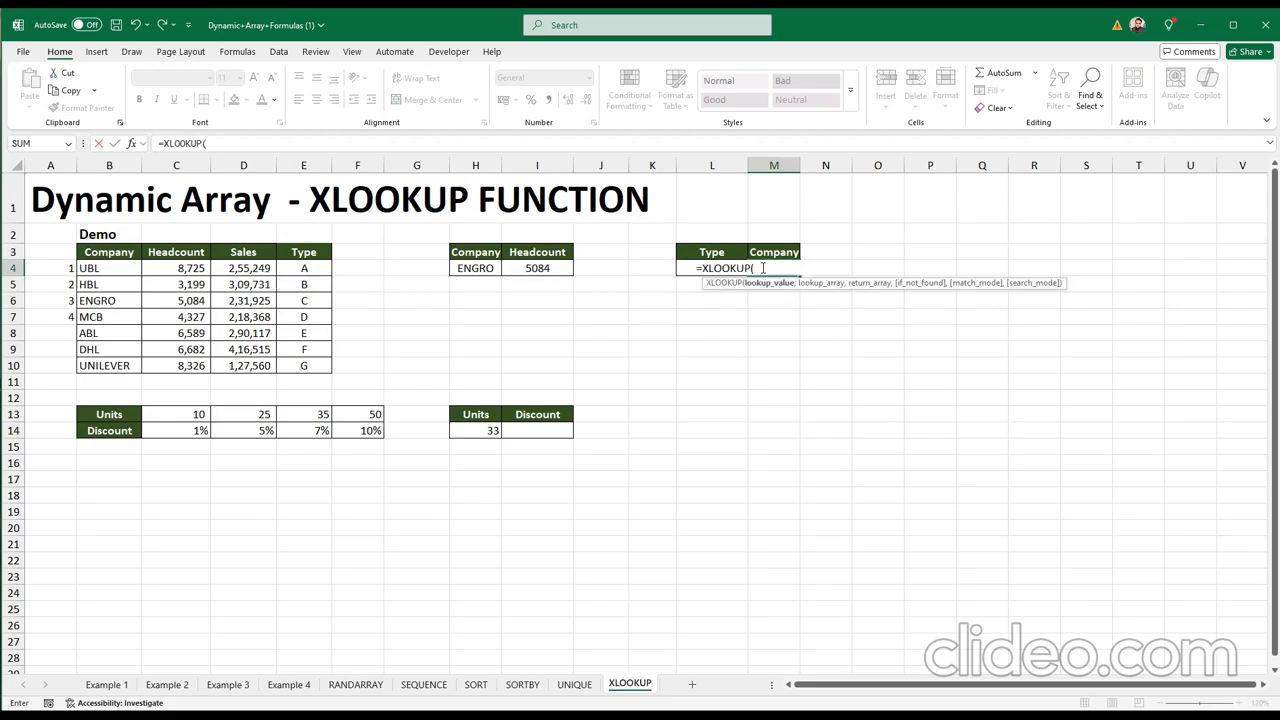
left_click(685, 266)
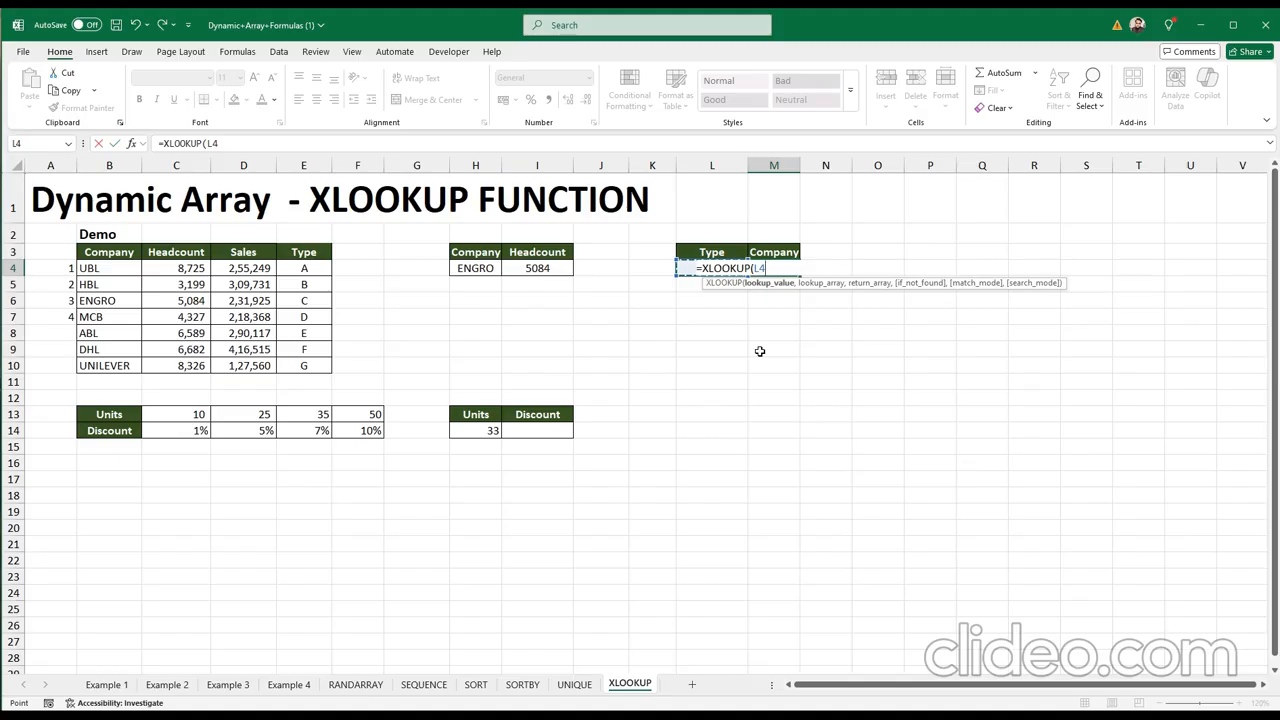
type(",")
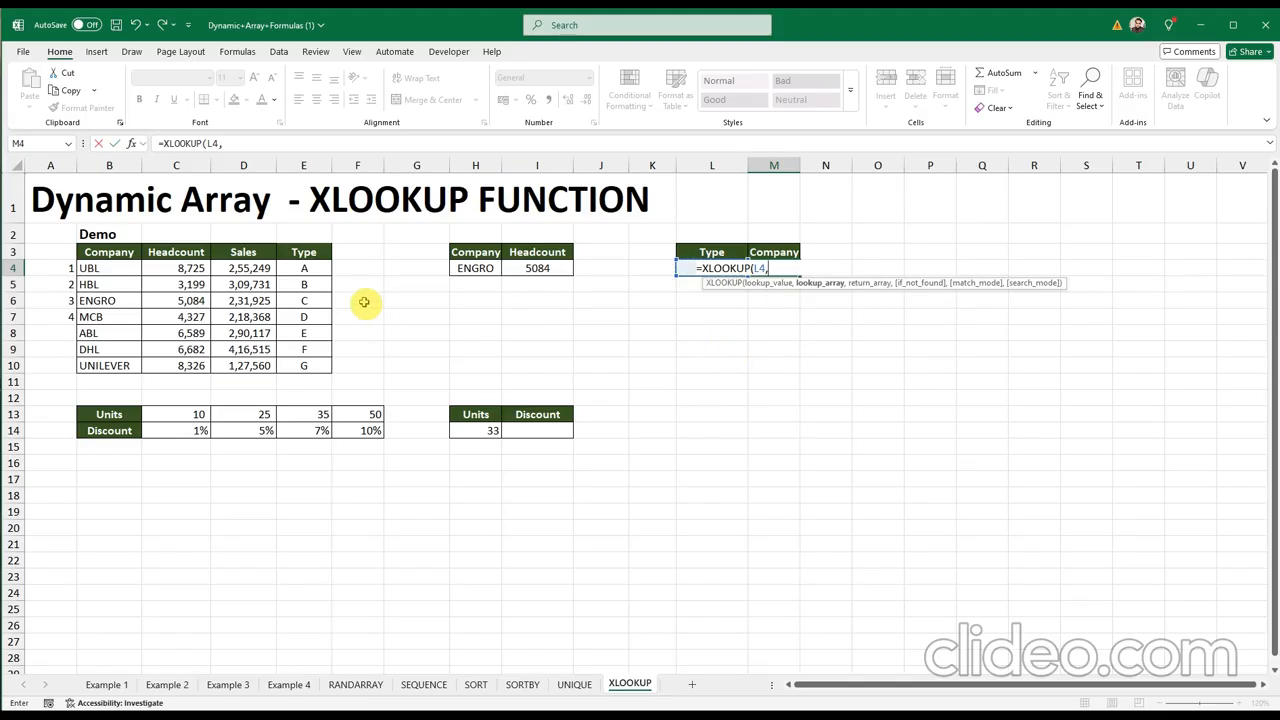
left_click_drag(307, 270, 302, 366)
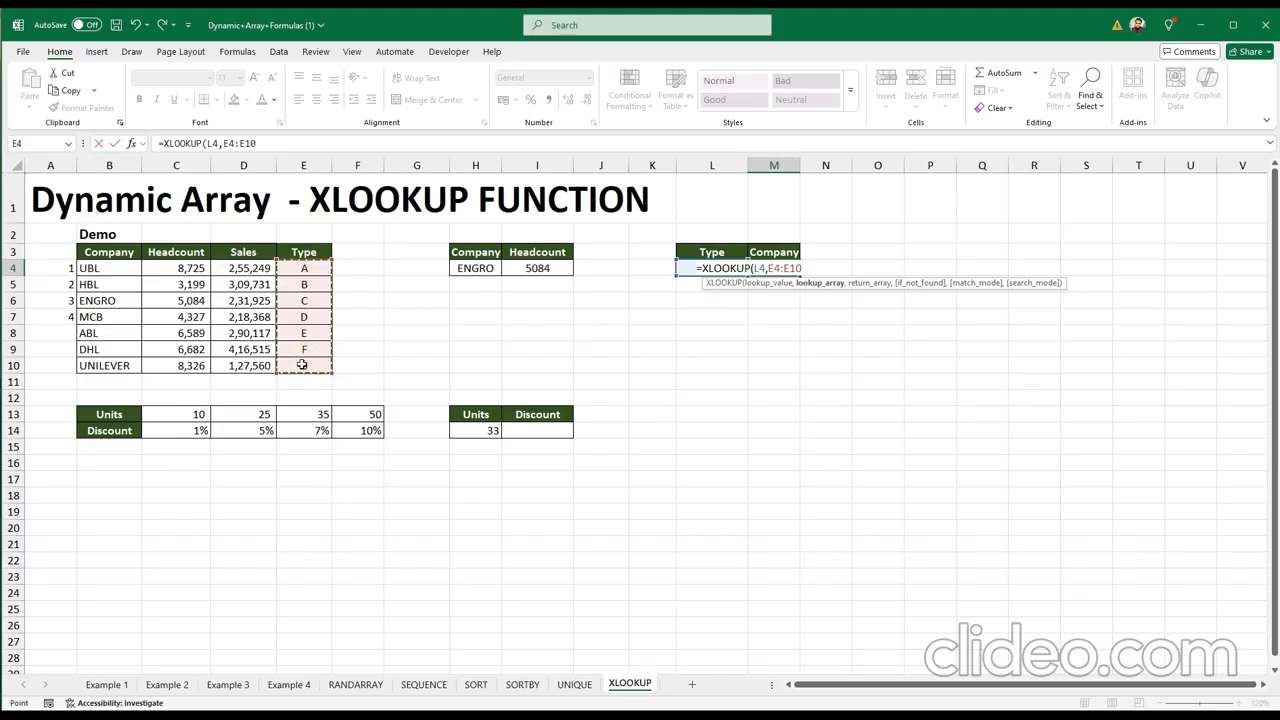
type(",")
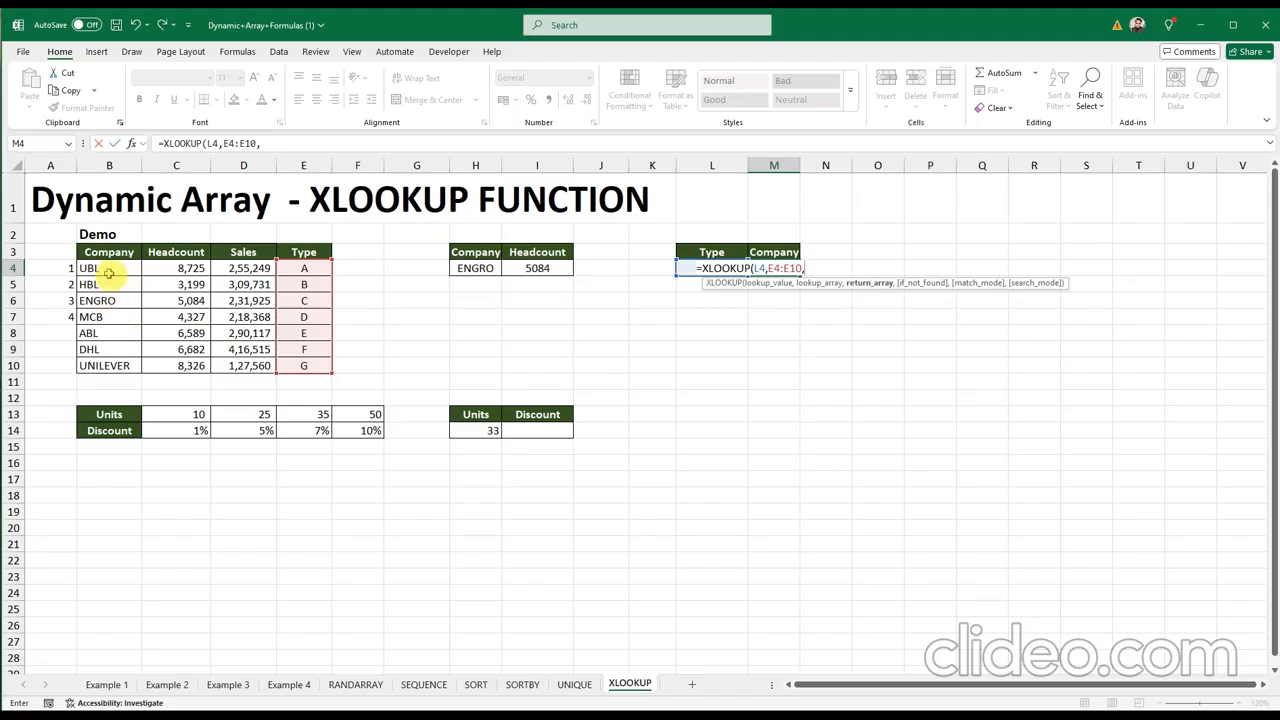
left_click_drag(109, 272, 104, 366)
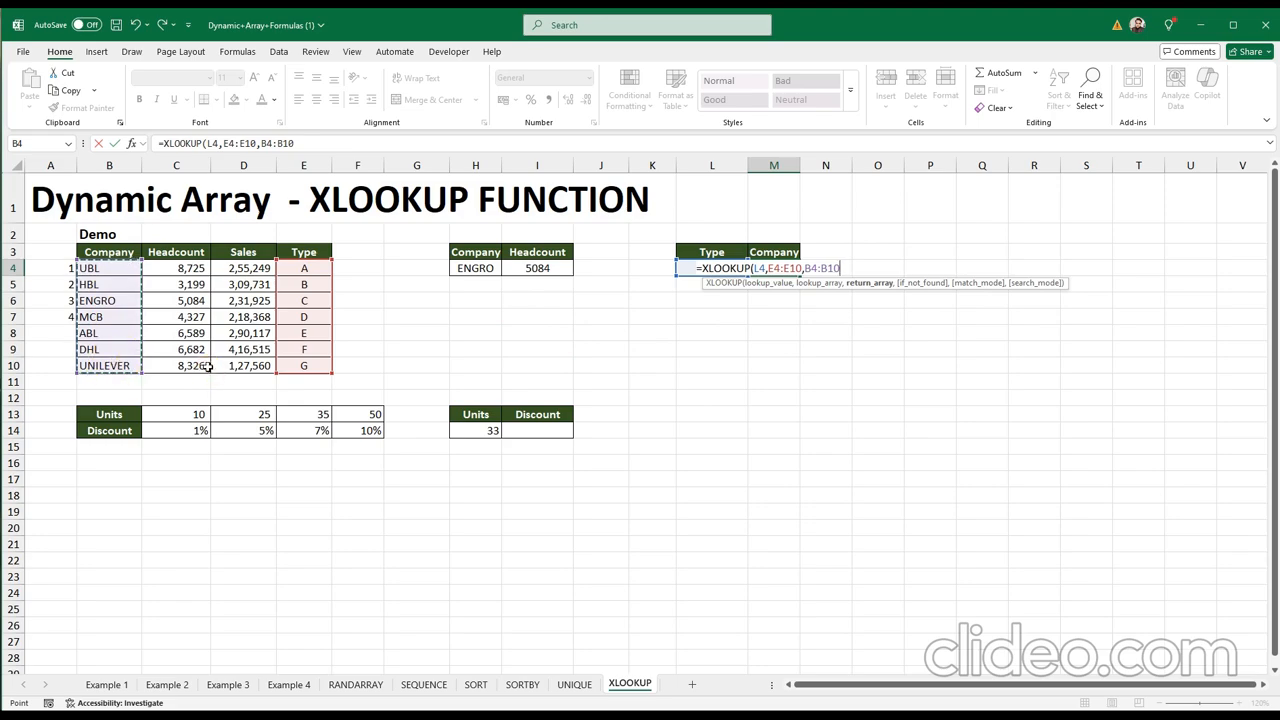
type(",")
key("BackSpace")
type(")")
key("Return")
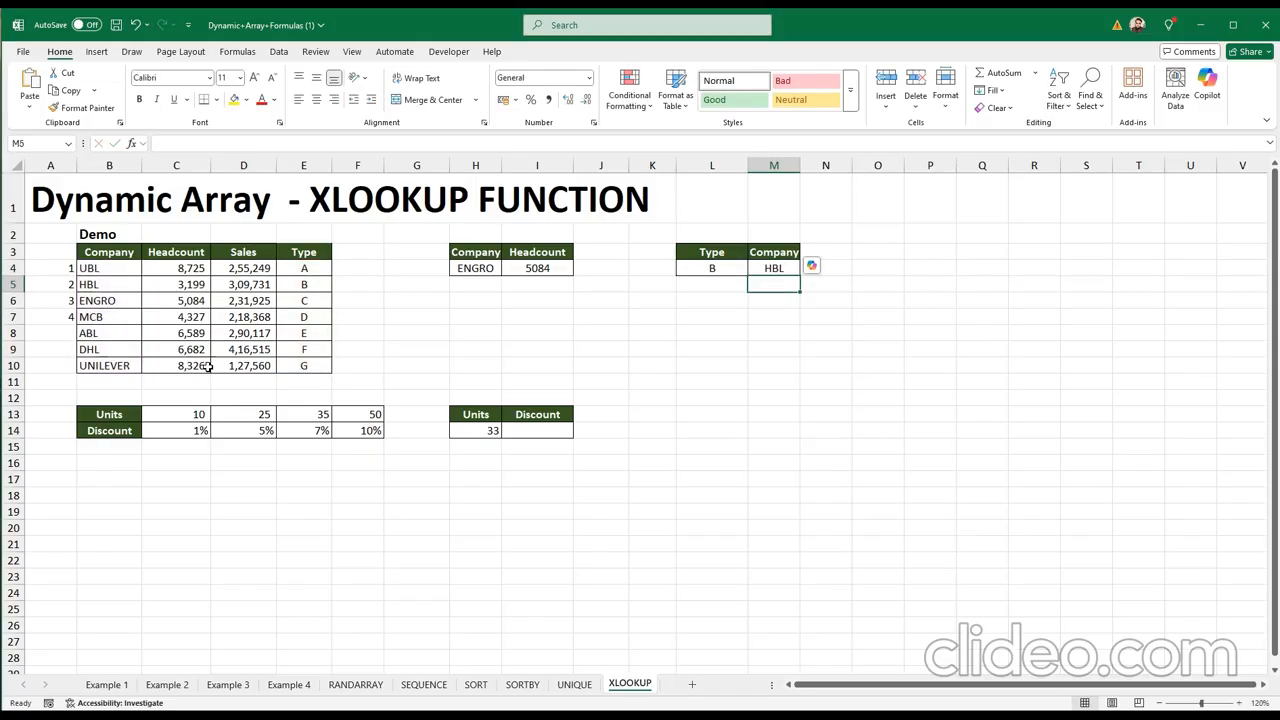
Check the company result in M4 against the source table, and examine the horizontal Units and Discount table and the lookup cells H14:I14
left_click(88, 285)
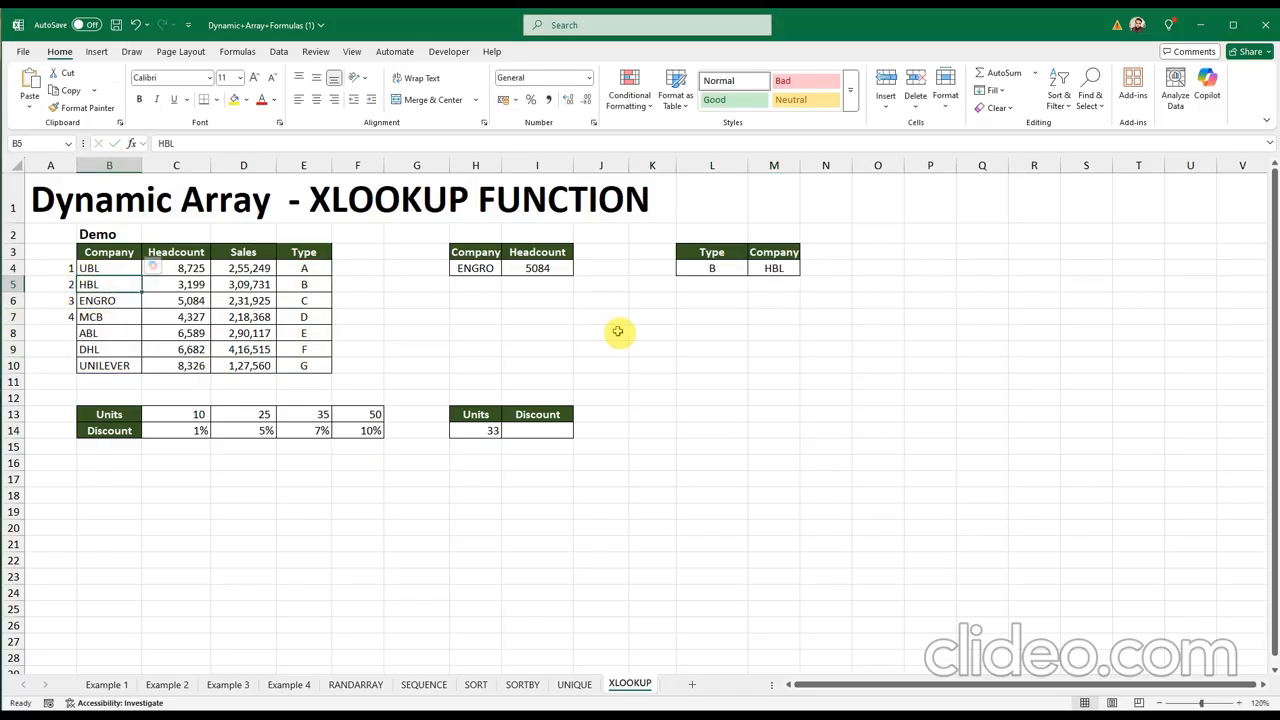
left_click(773, 268)
left_click(123, 285)
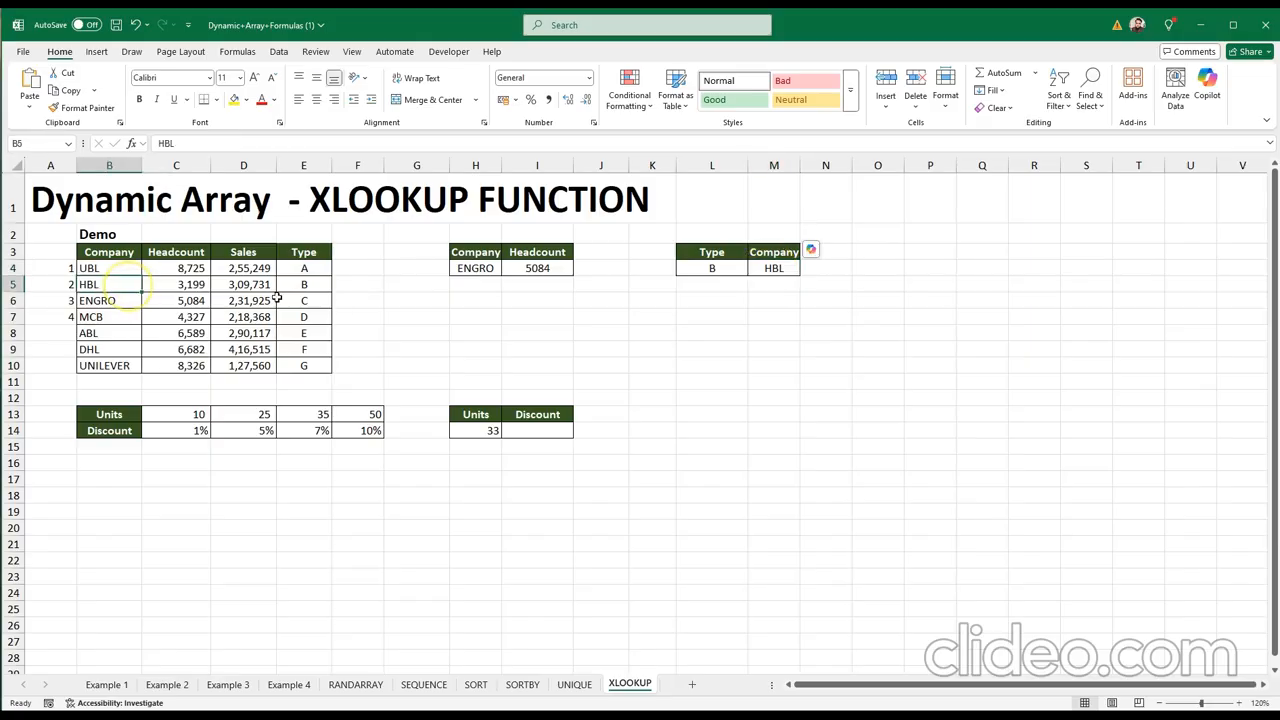
left_click(773, 268)
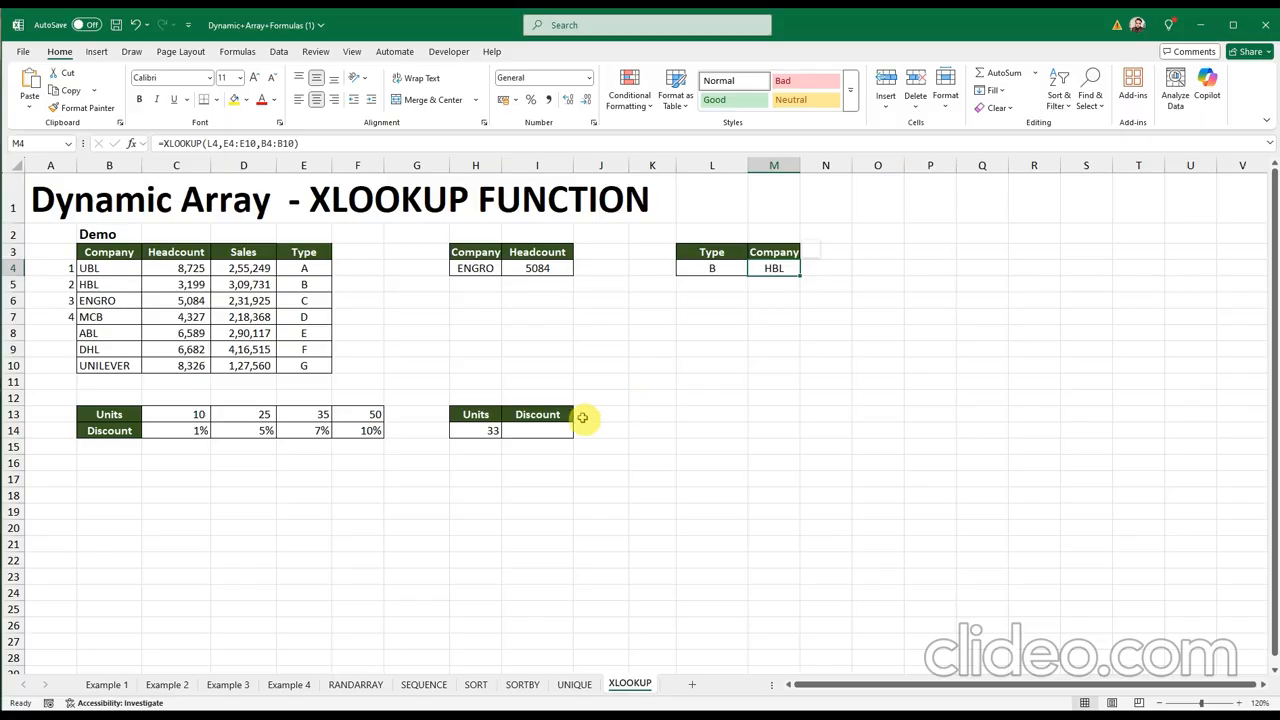
left_click(541, 430)
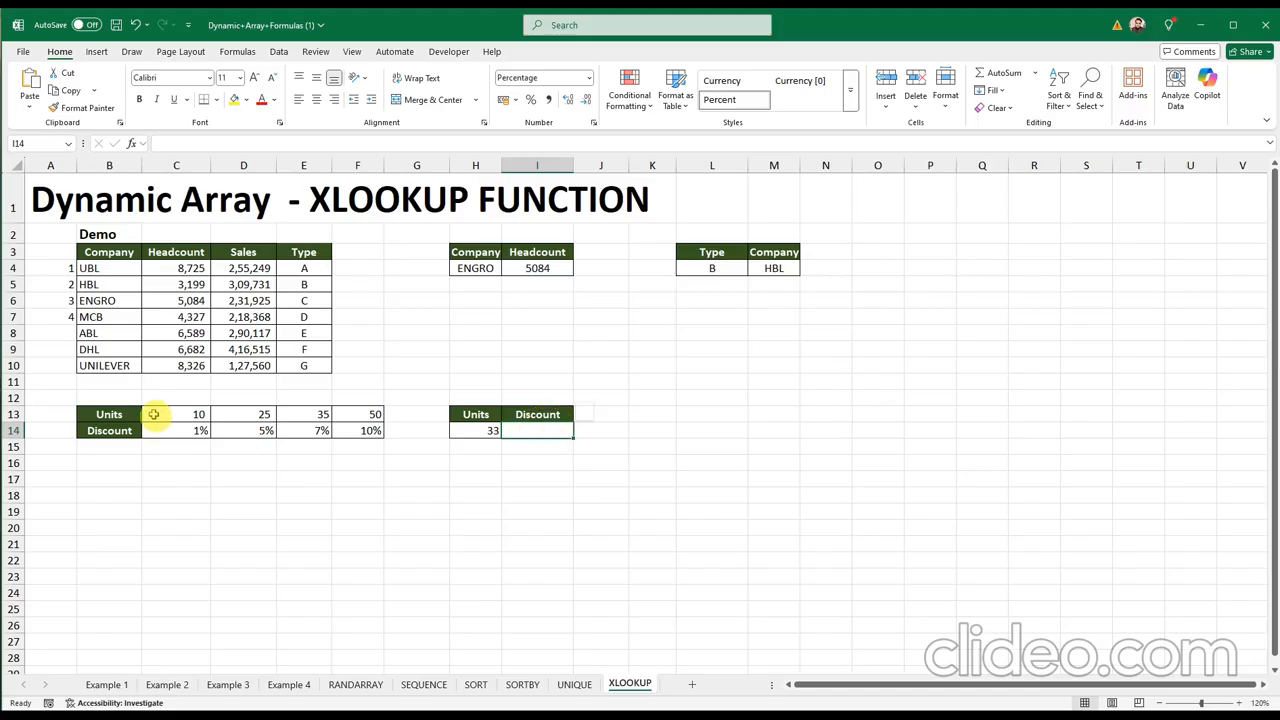
left_click_drag(157, 414, 348, 430)
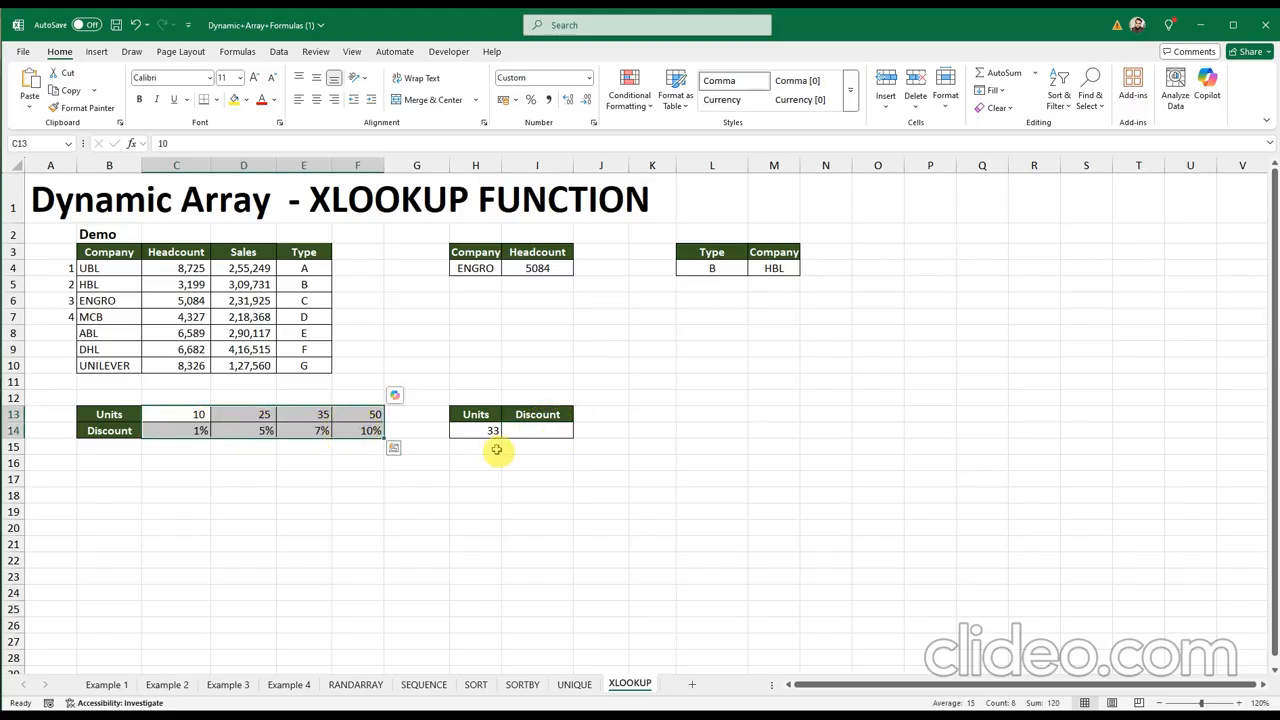
left_click(525, 431)
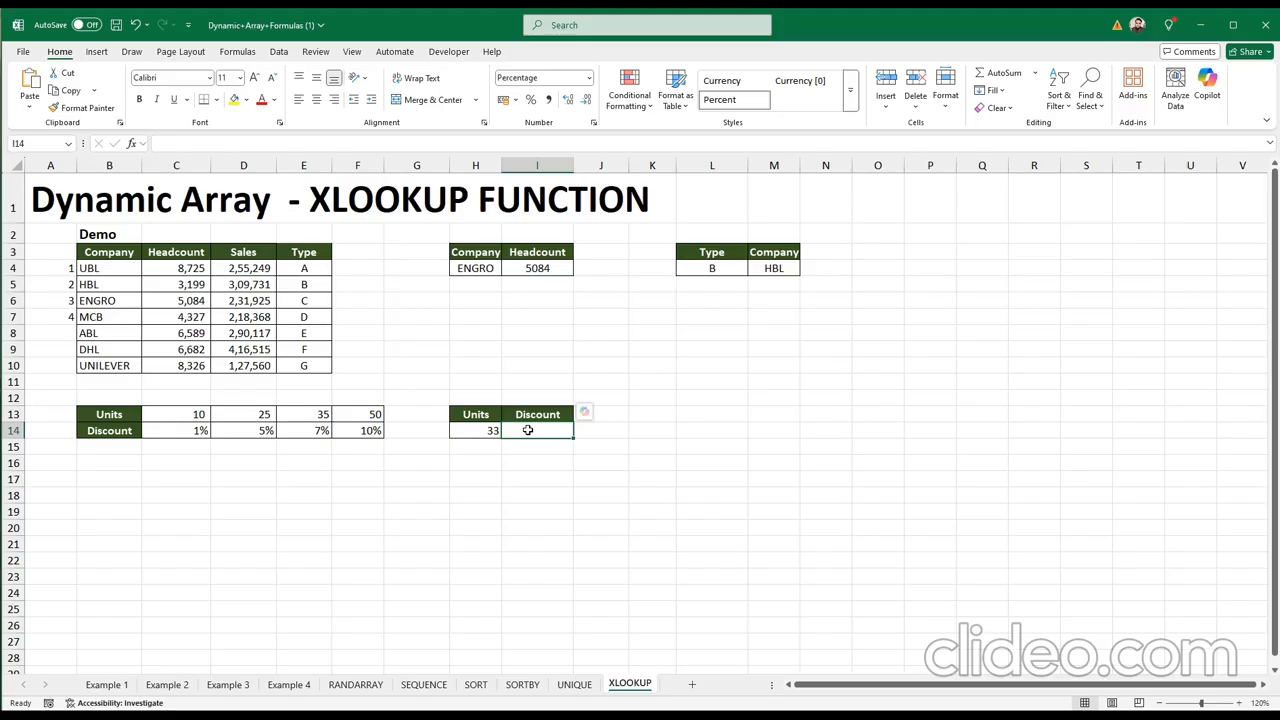
left_click(482, 429)
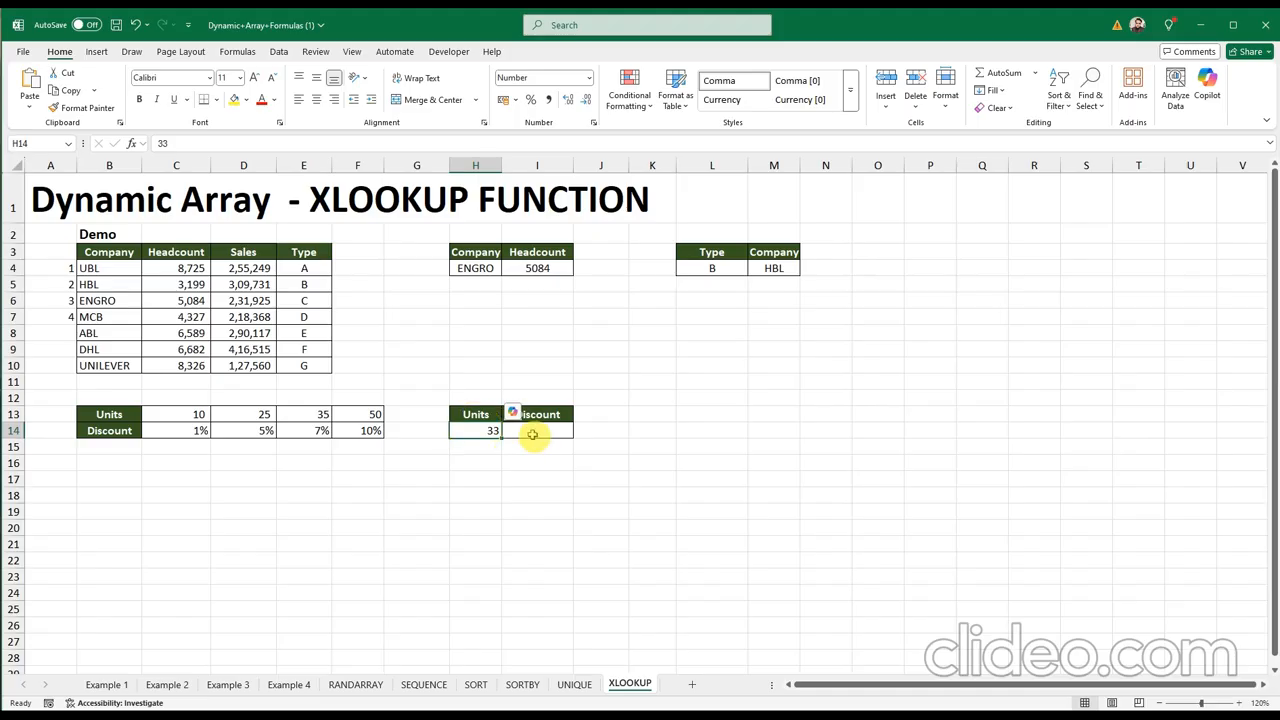
Start an XLOOKUP formula in I14 with H14 as the lookup value and the Units row C13:F13 as the lookup array
left_click(225, 414)
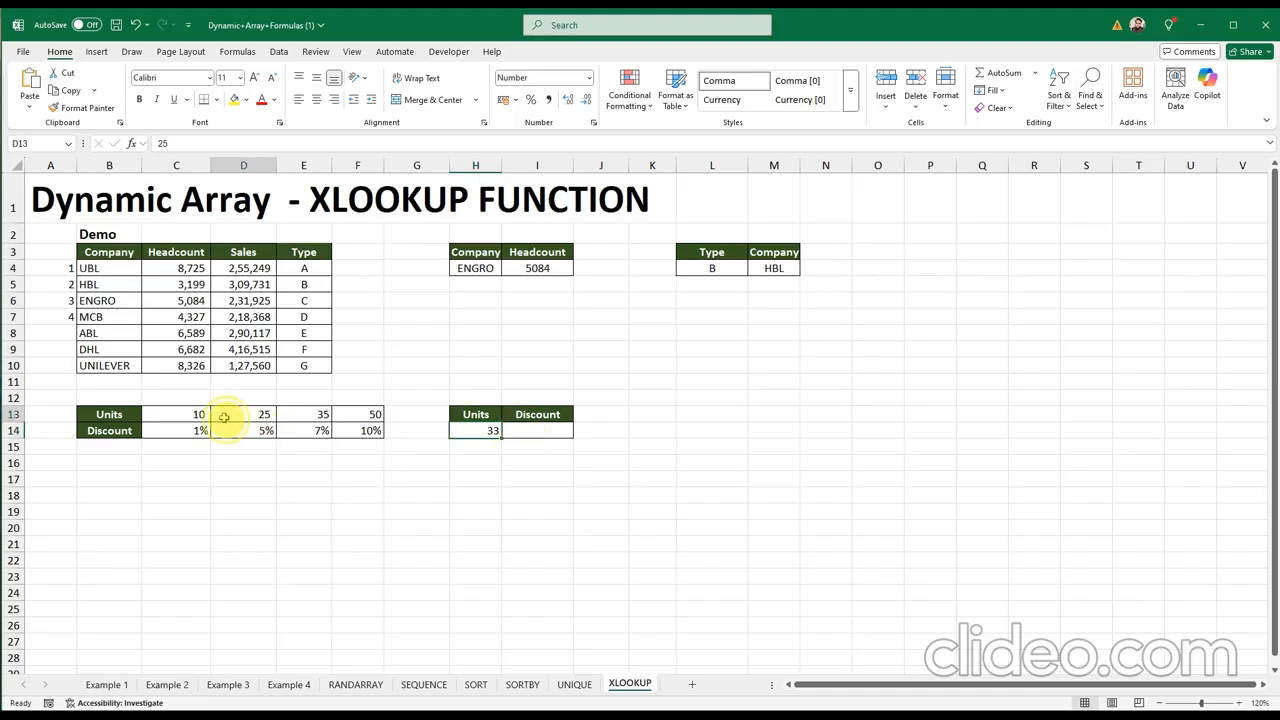
left_click(322, 414)
left_click(360, 414)
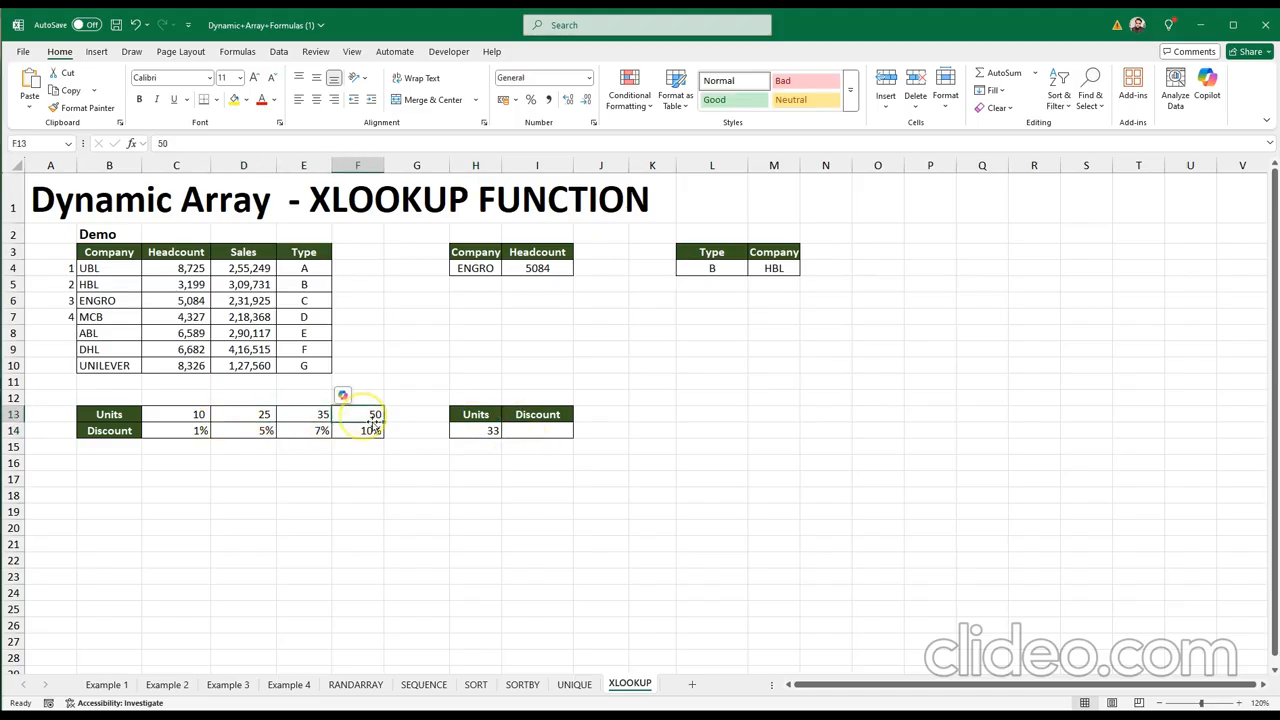
left_click(530, 428)
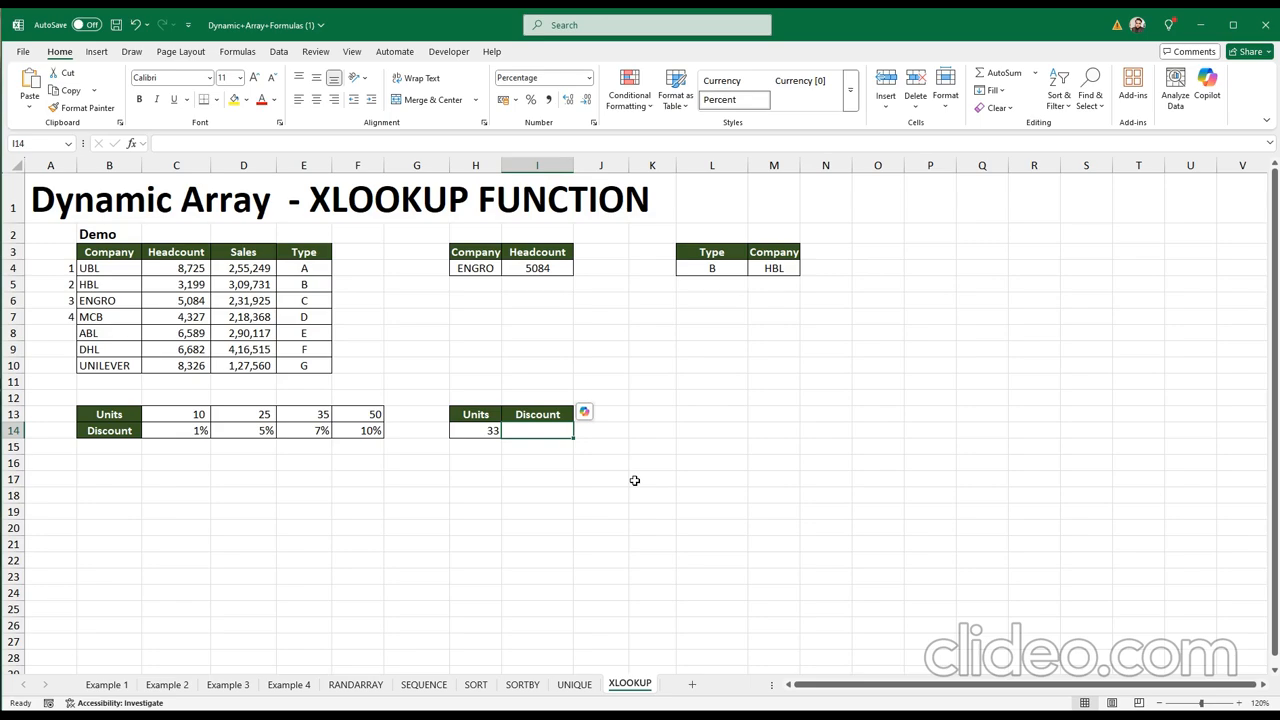
type("=")
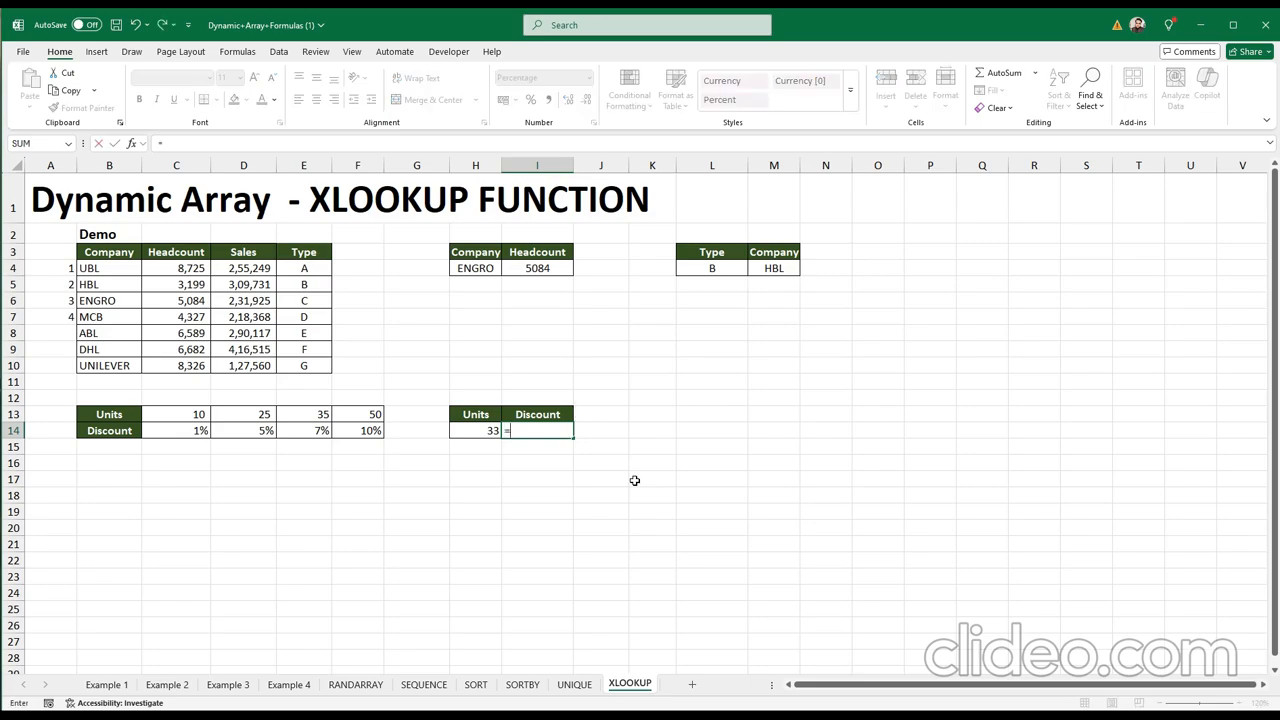
type("xl")
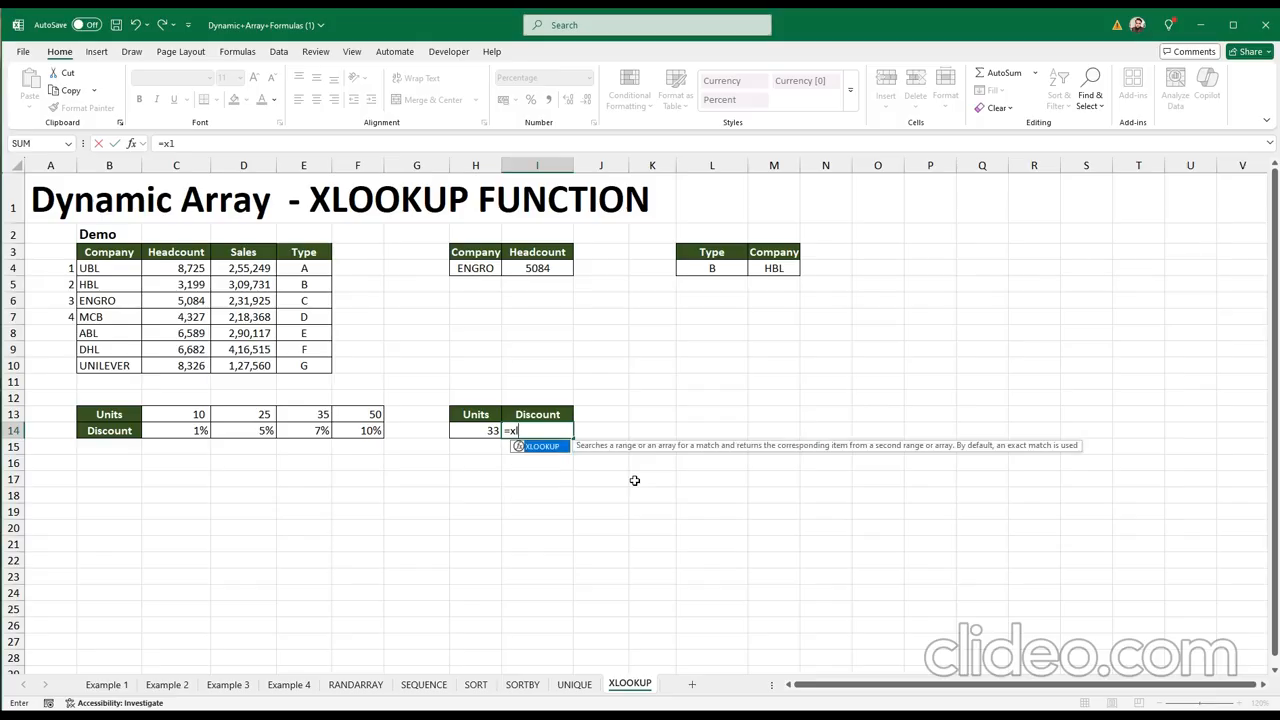
key("Tab")
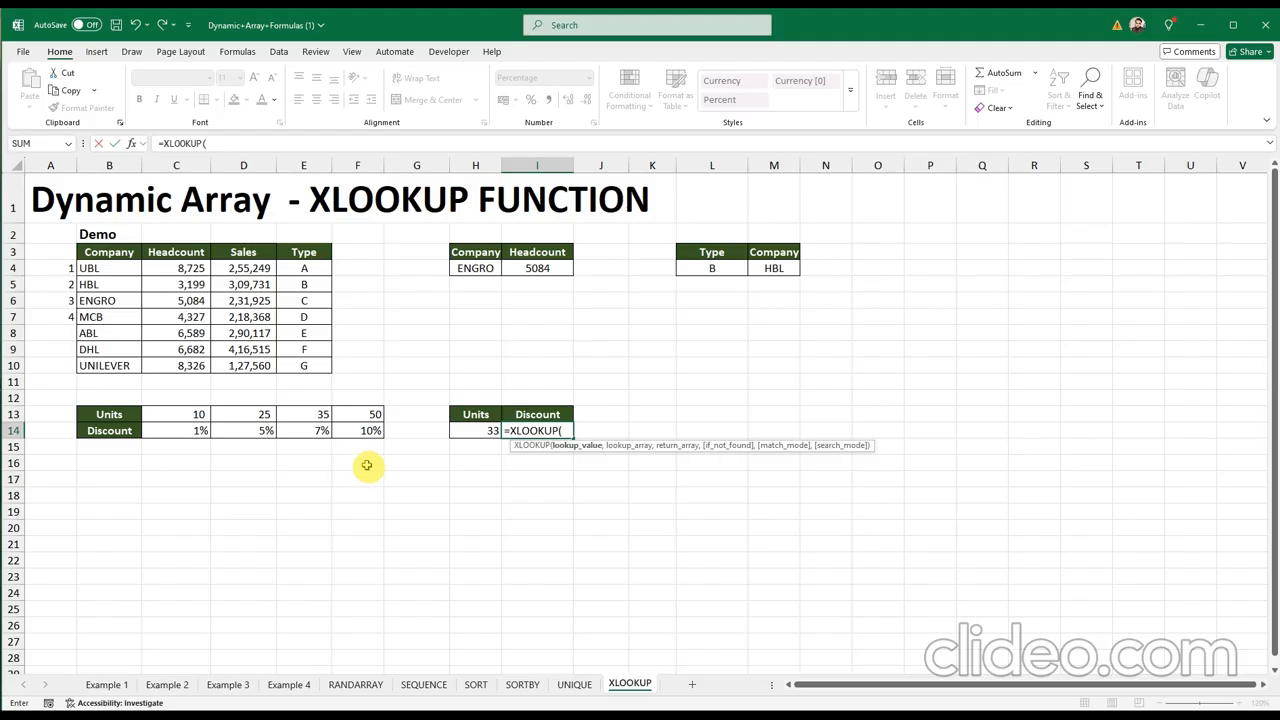
left_click(484, 430)
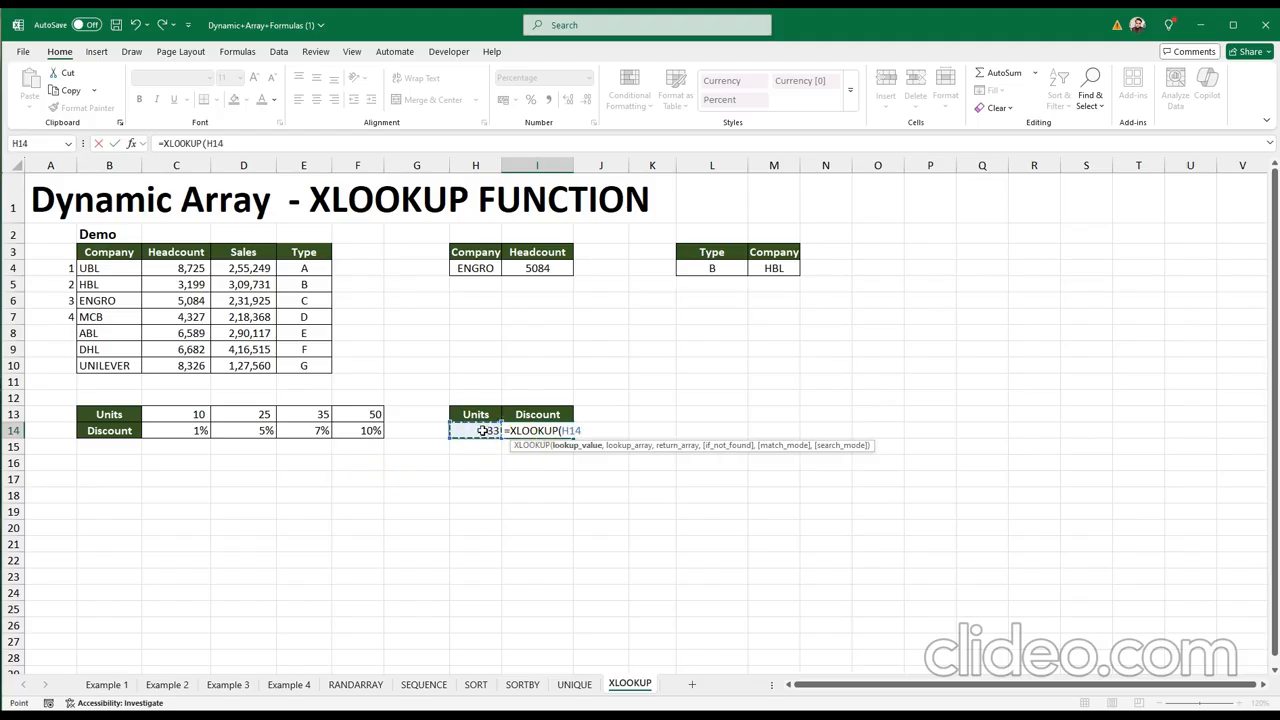
type(",")
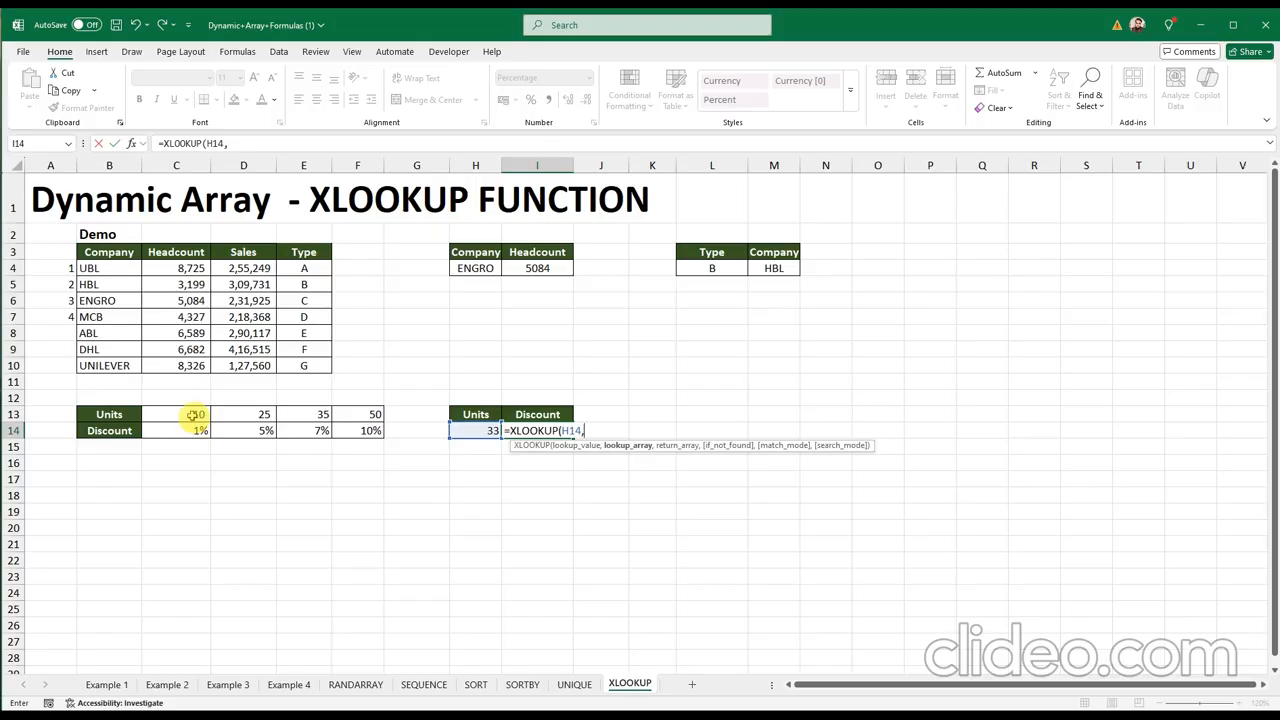
left_click_drag(195, 414, 343, 414)
type(",")
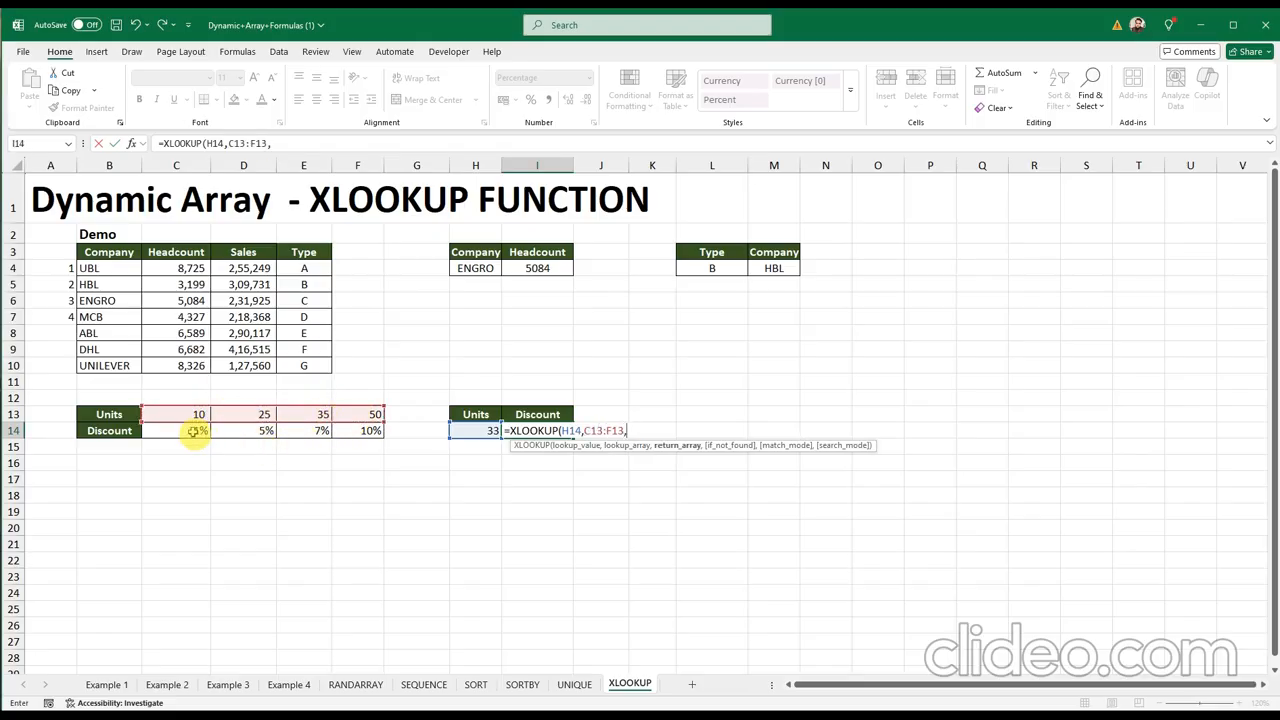
Complete the I14 formula with return array C14:F14, an empty if_not_found argument and match mode 1 (exact match or next larger item)
left_click(200, 430)
left_click_drag(200, 432, 365, 430)
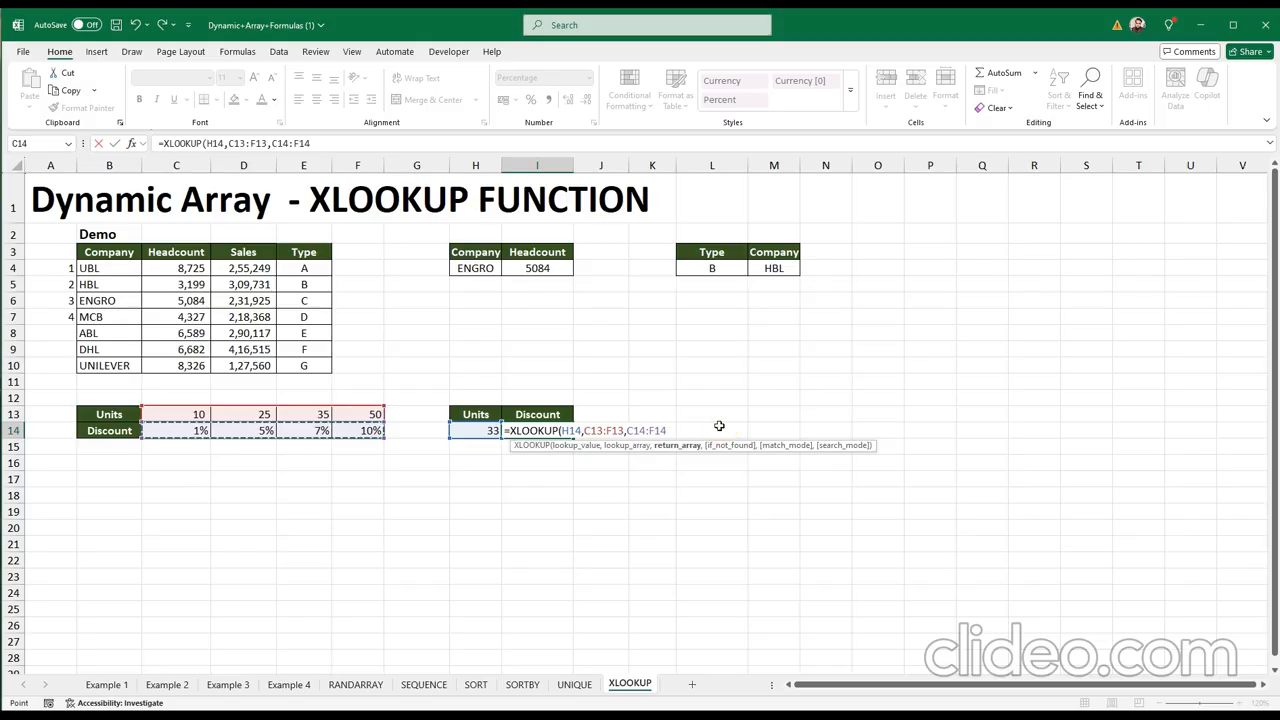
type(",")
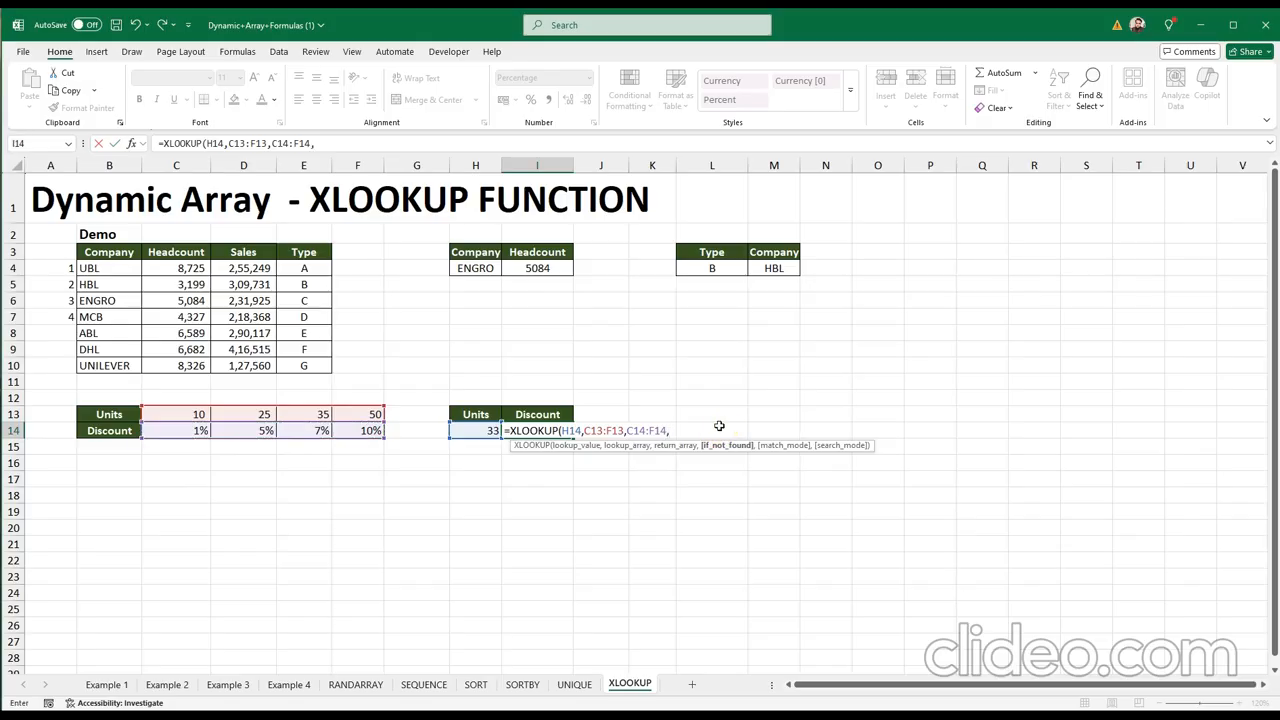
type(",")
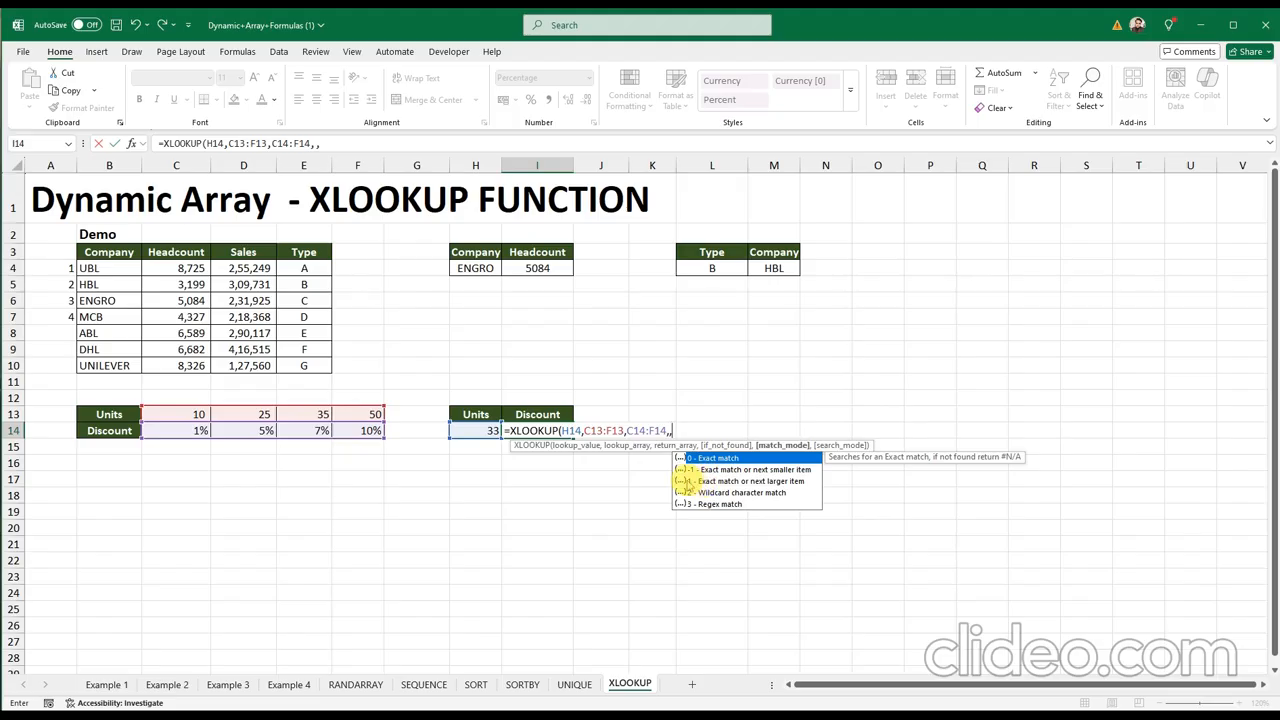
double_click(689, 484)
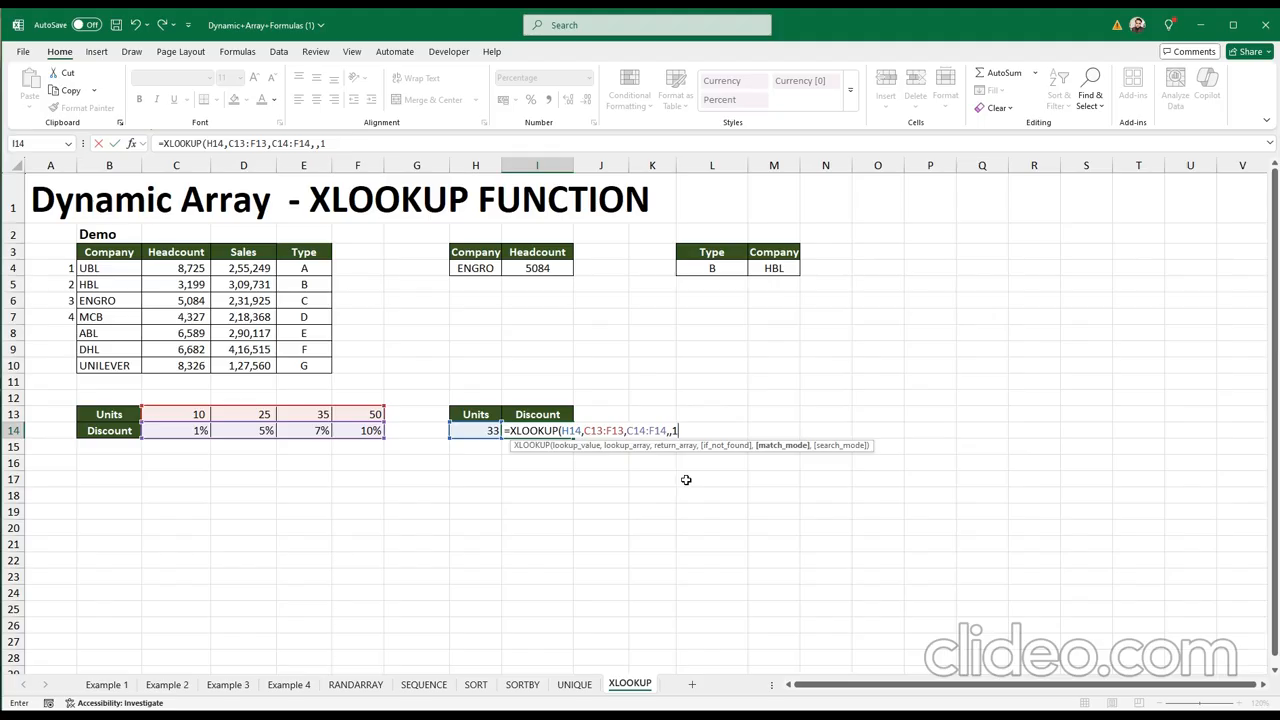
type(")")
key("Return")
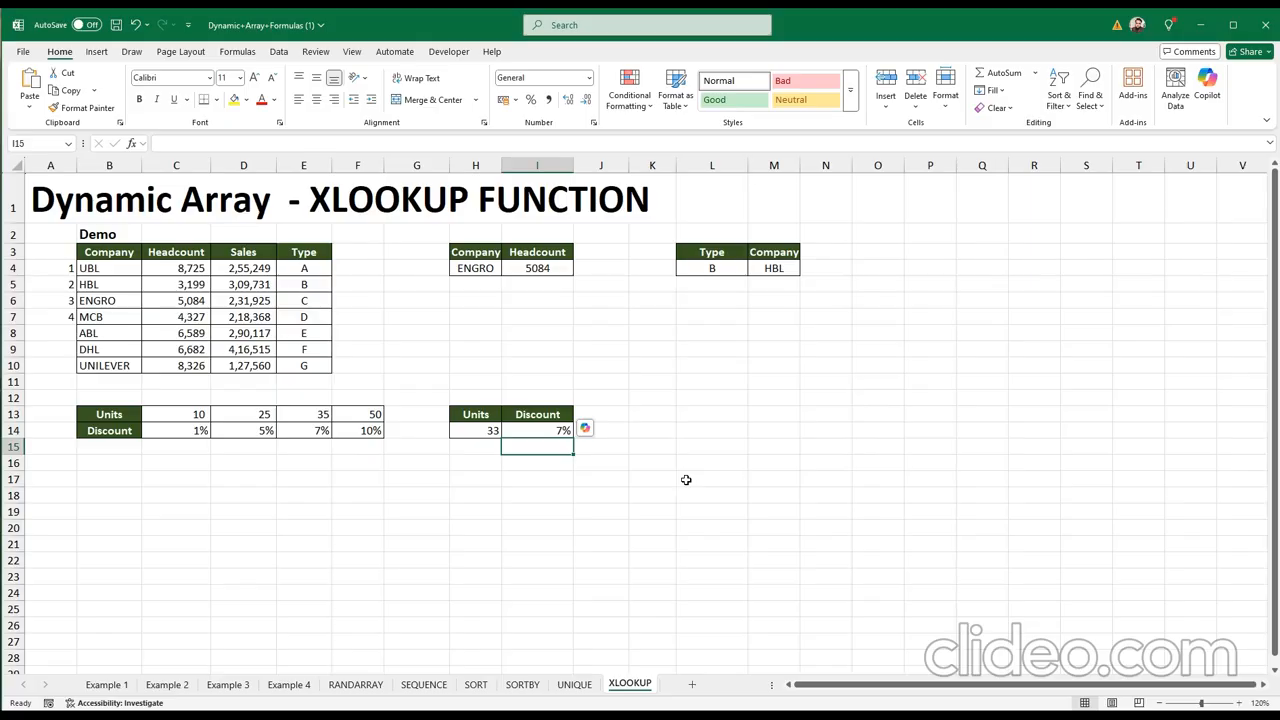
Test the discount formula by changing the units in H14 to 26, checking I14, and changing them to 36
left_click(473, 430)
type("26")
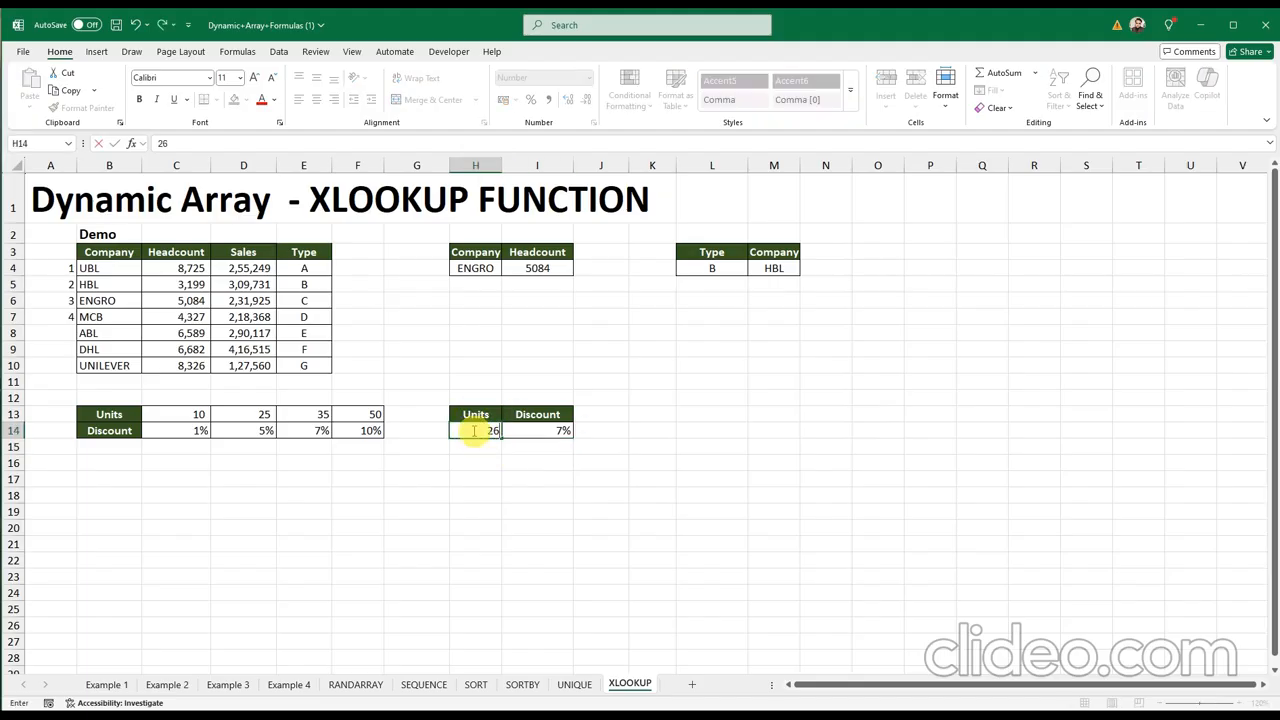
key("Return")
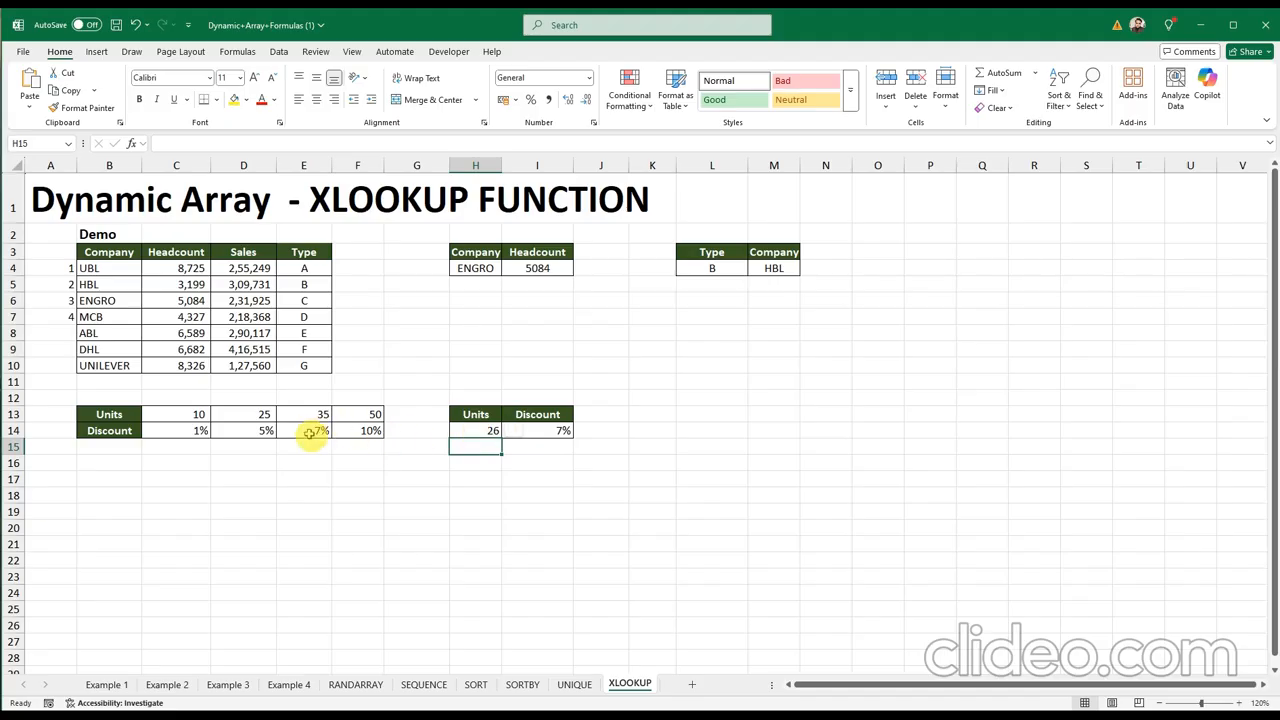
left_click(537, 432)
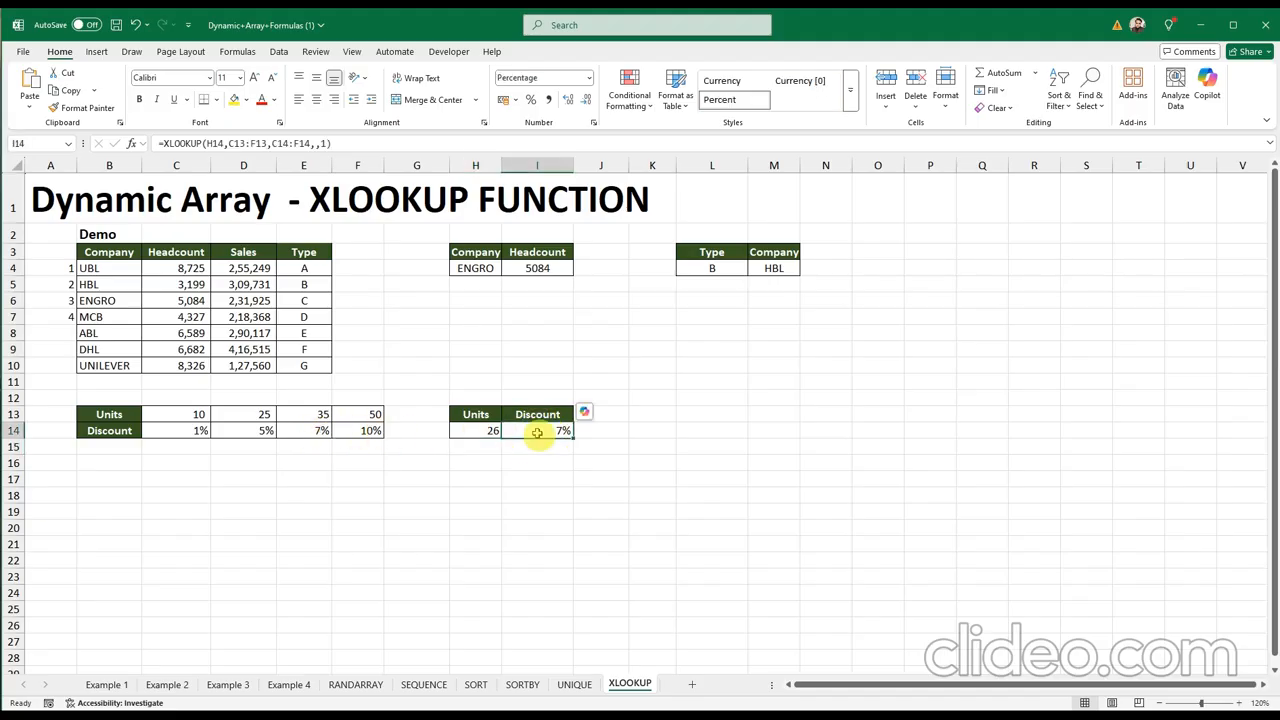
left_click(487, 432)
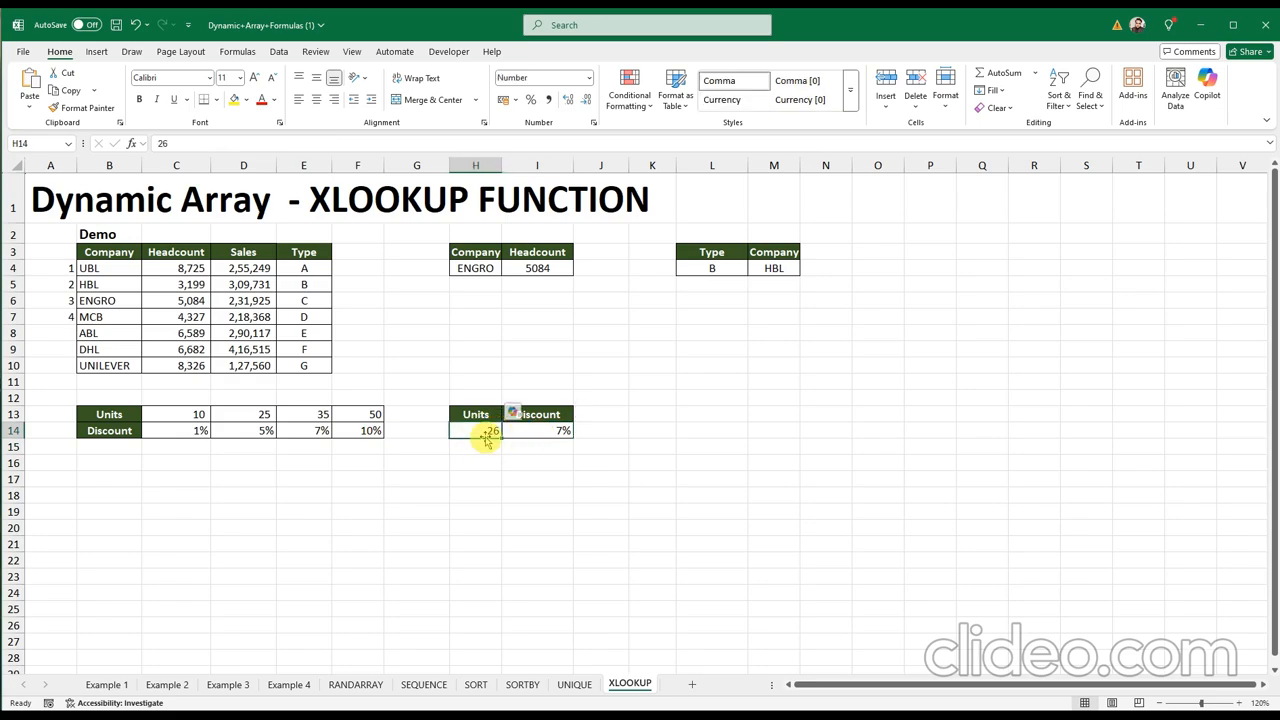
type("36")
key("Return")
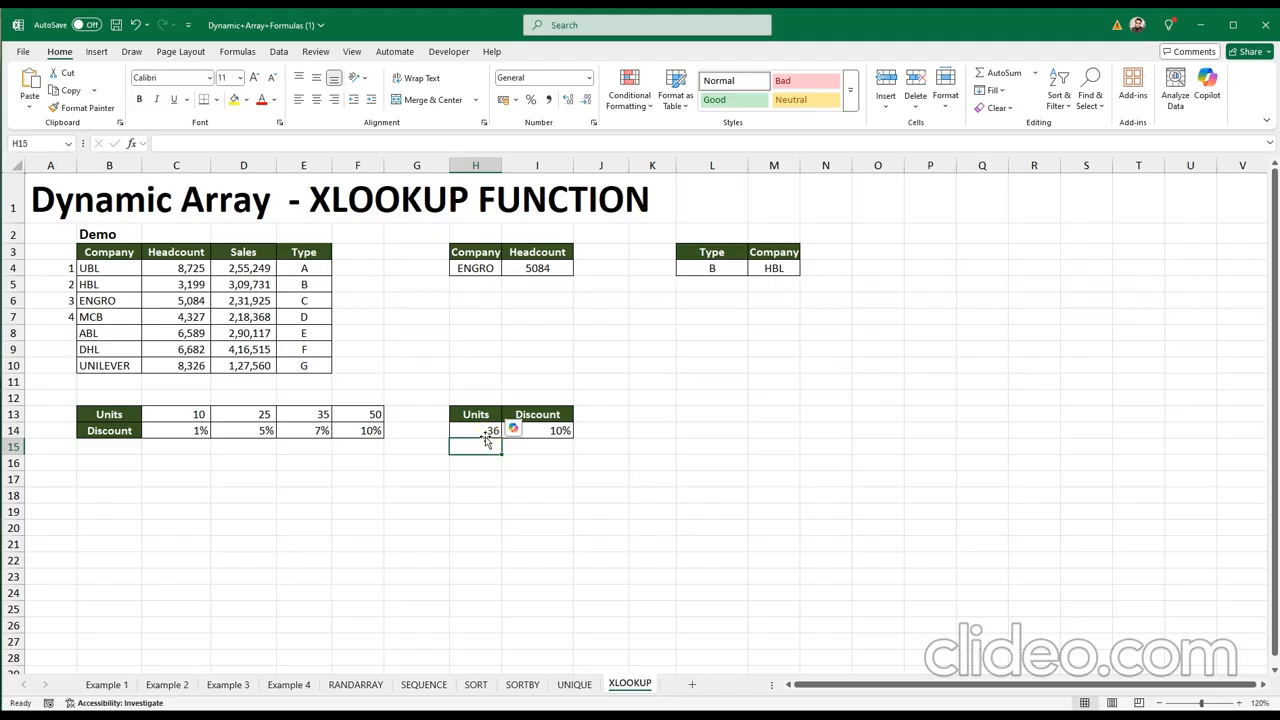
Set the lookup units in H14 to 5 to test a value below the lowest threshold
left_click(484, 430)
type("3")
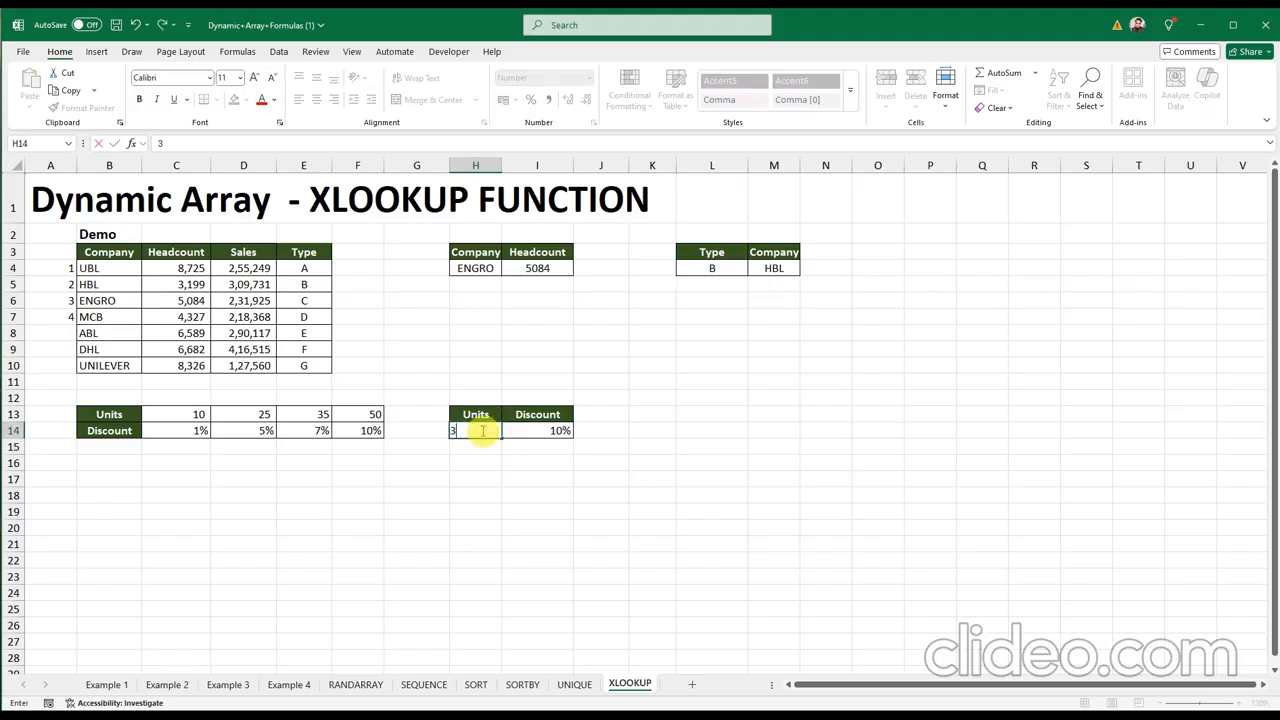
key("Escape")
type("5")
key("Return")
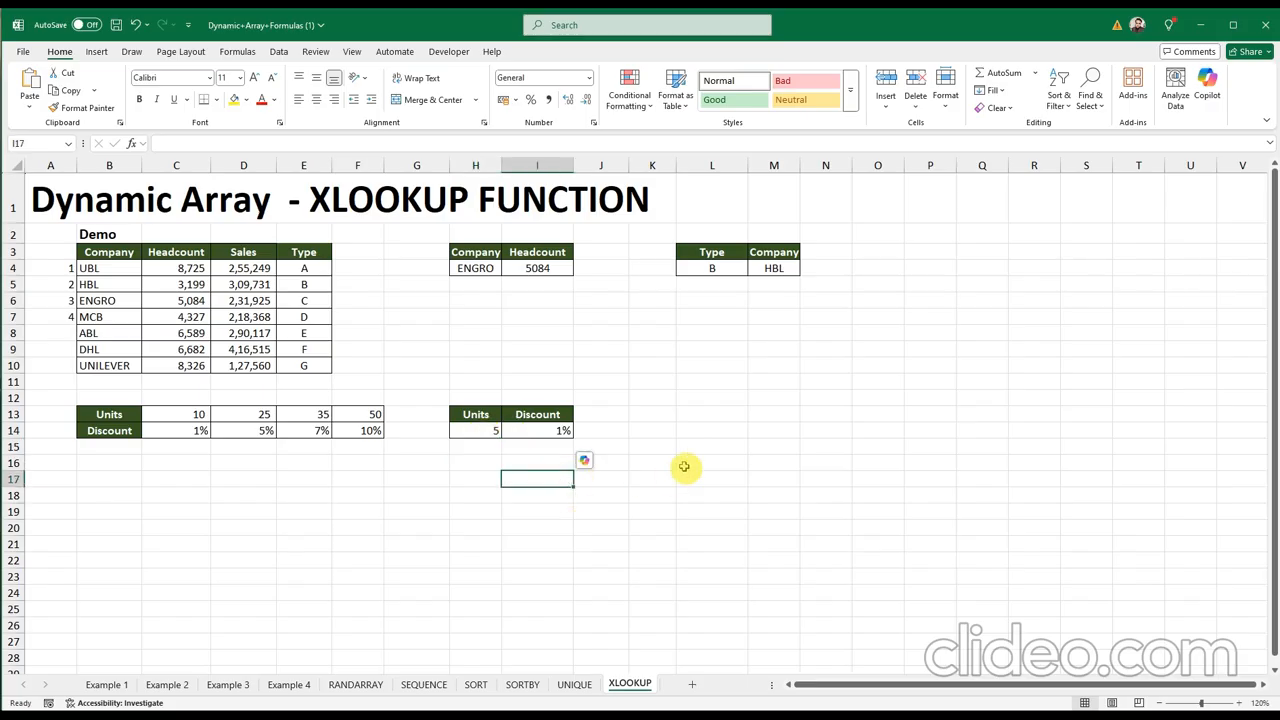
left_click(687, 461)
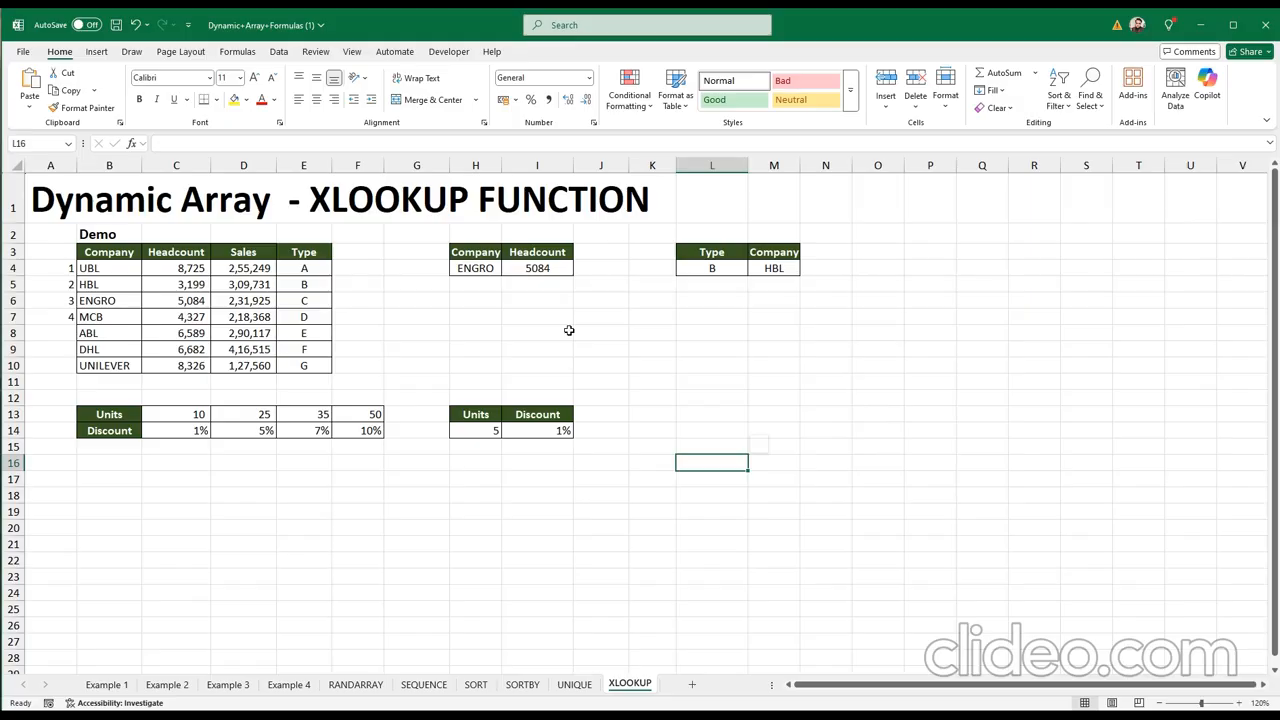
Review the company list B4:B10 and enter mcb in H7 as the lookup value
left_click(460, 315)
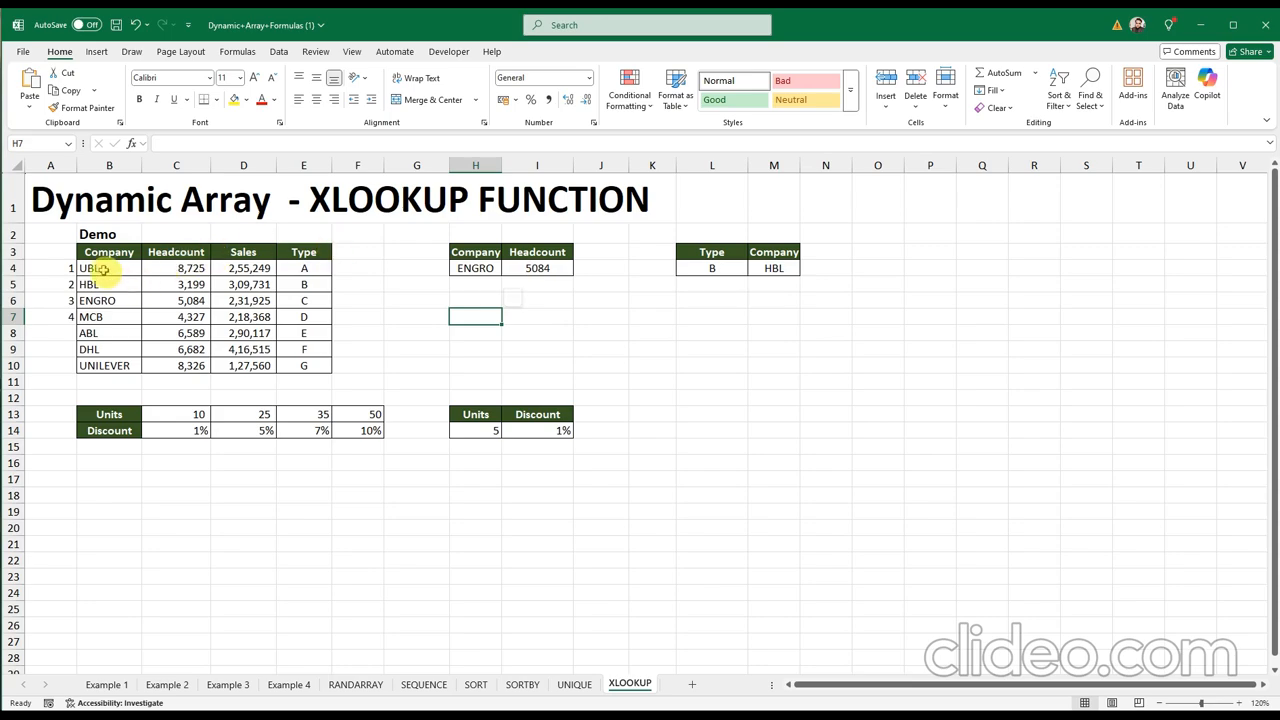
left_click_drag(95, 268, 112, 366)
left_click(482, 318)
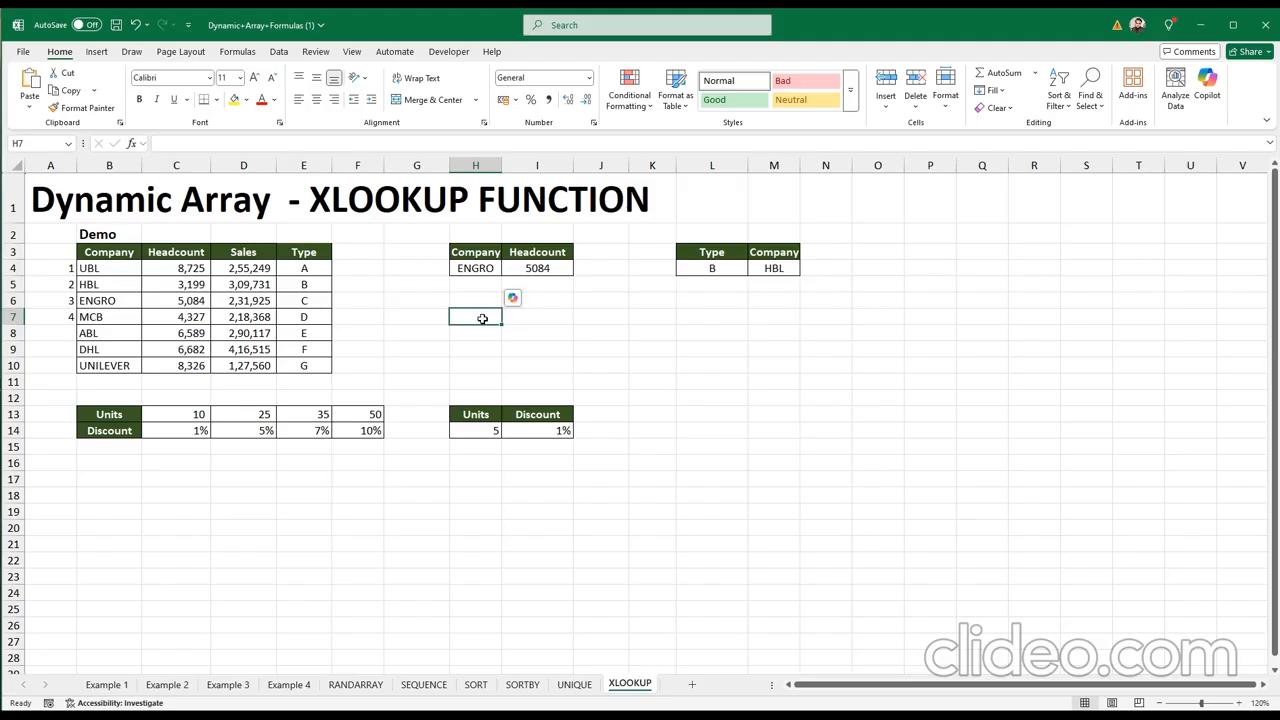
type("mcb")
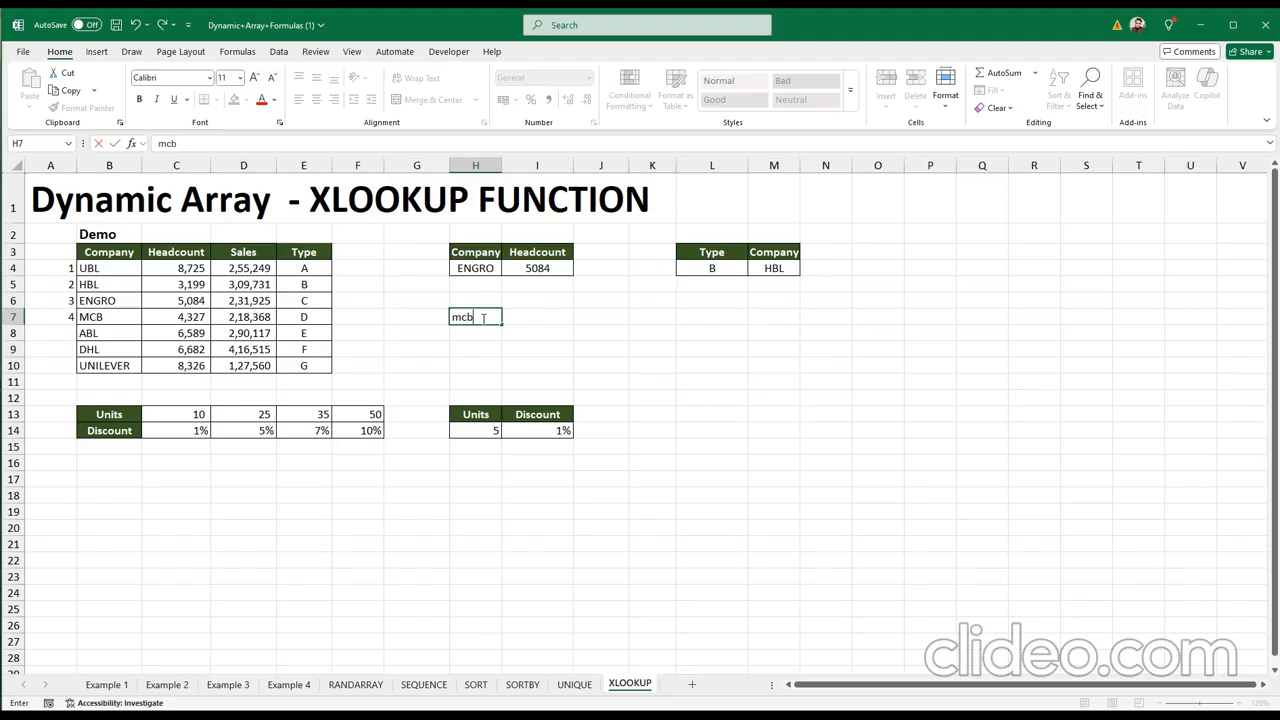
key("Return")
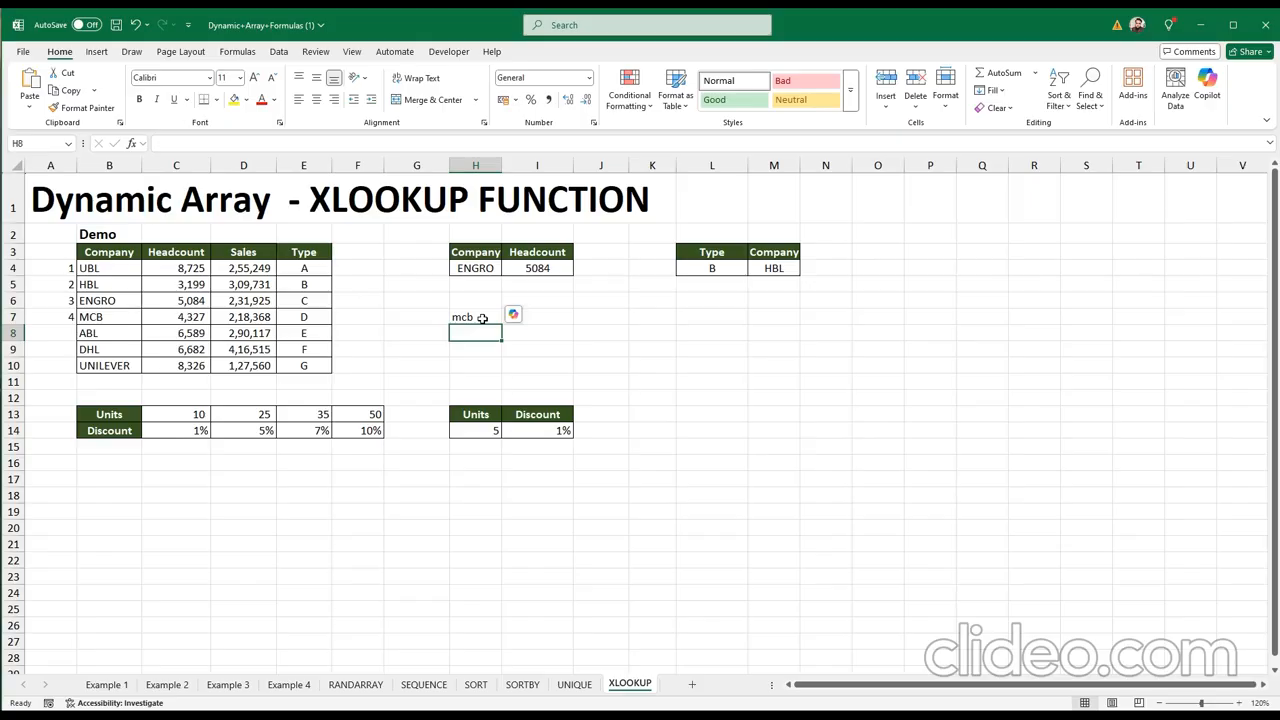
Start an XMATCH formula in H8 with the company name in H7 as the lookup value
type("=x")
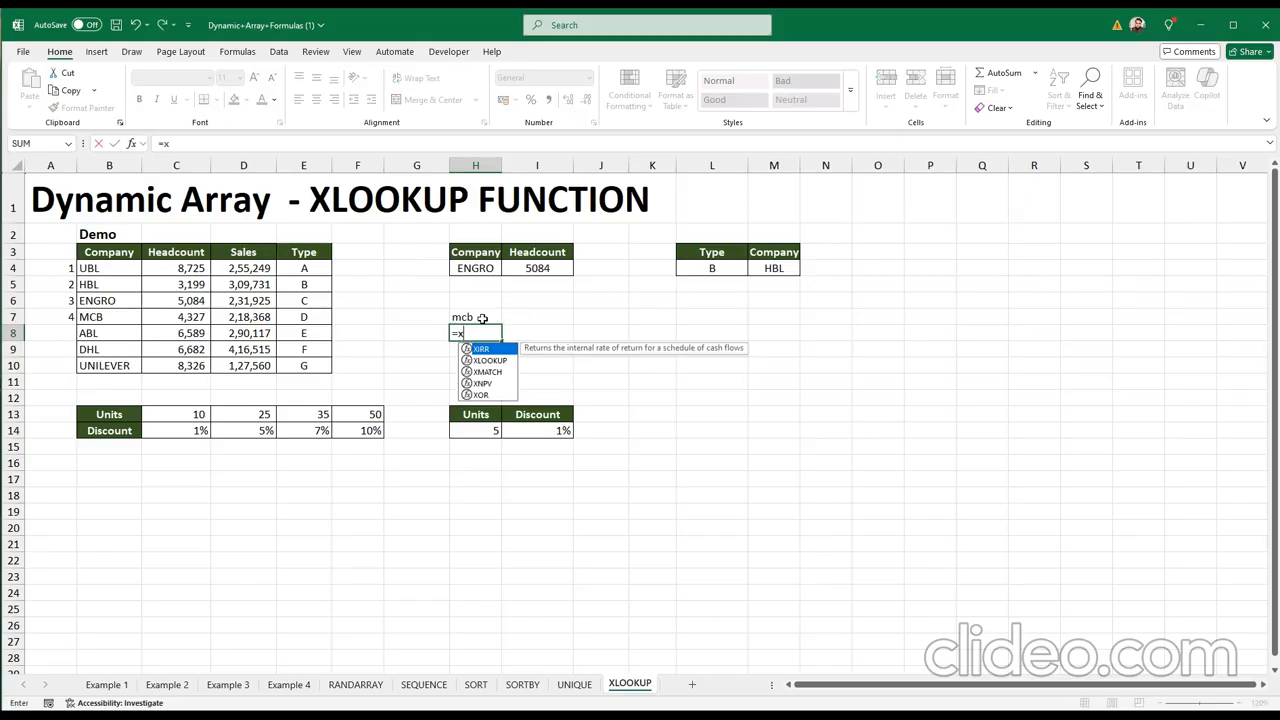
key("Down")
key("Down")
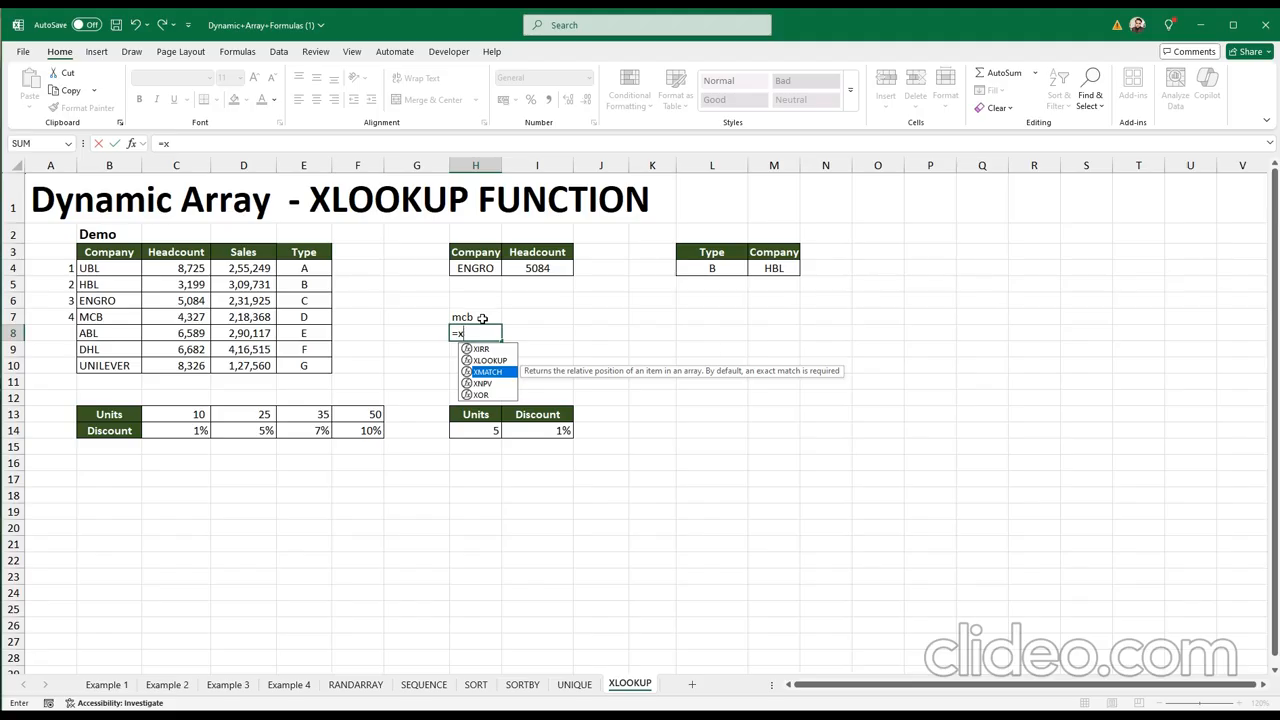
key("Tab")
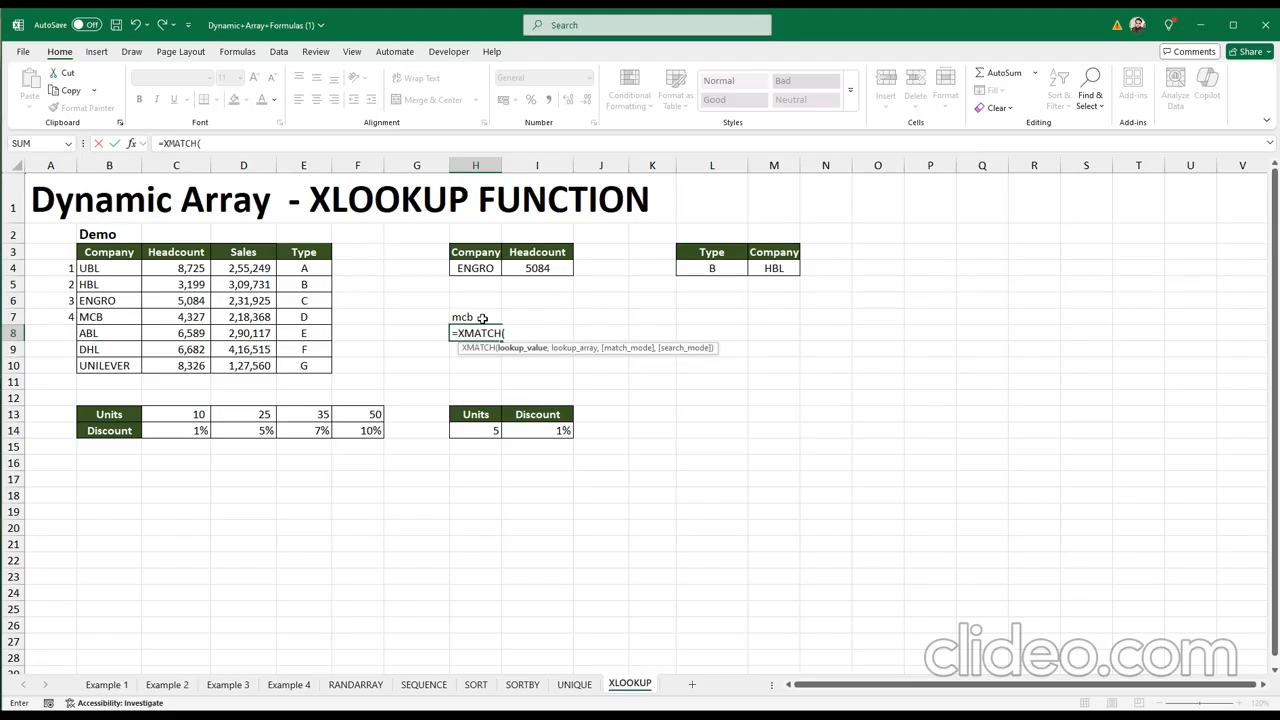
left_click(482, 318)
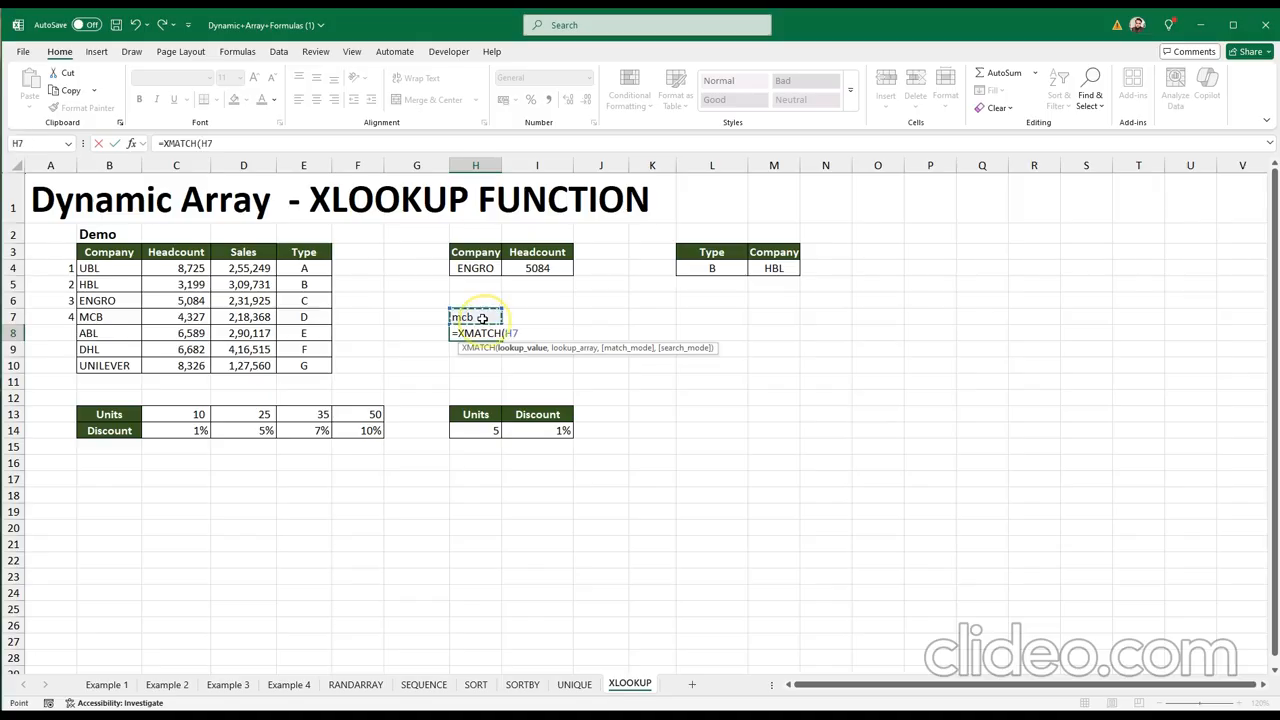
type(",")
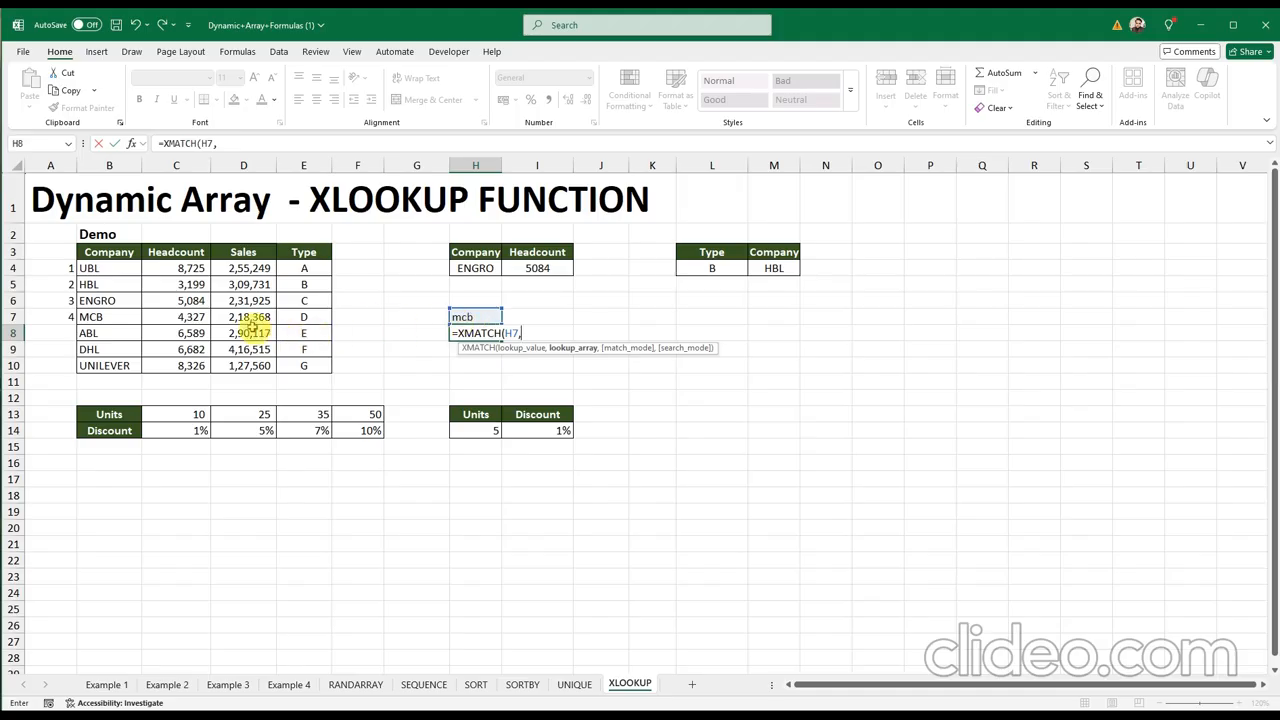
Complete the H8 XMATCH formula with lookup array B4:B10 and match mode 0 (exact match)
left_click(112, 267)
left_click_drag(112, 267, 105, 362)
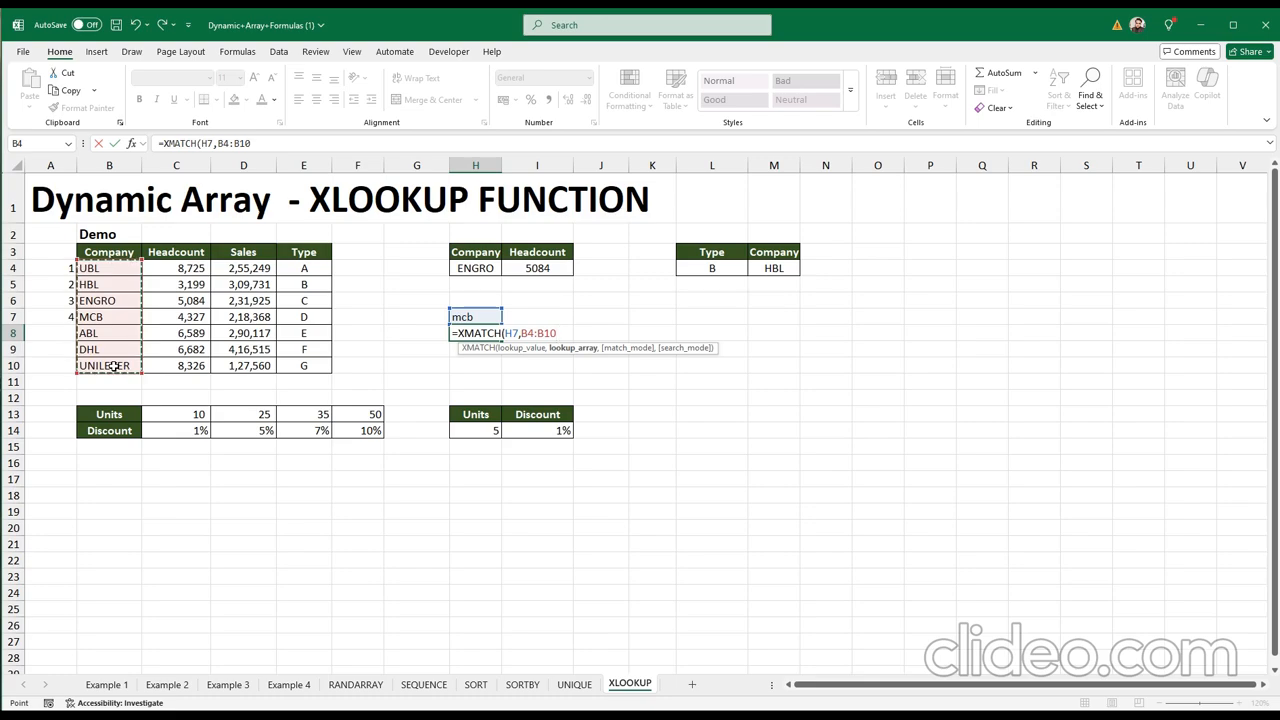
type(",")
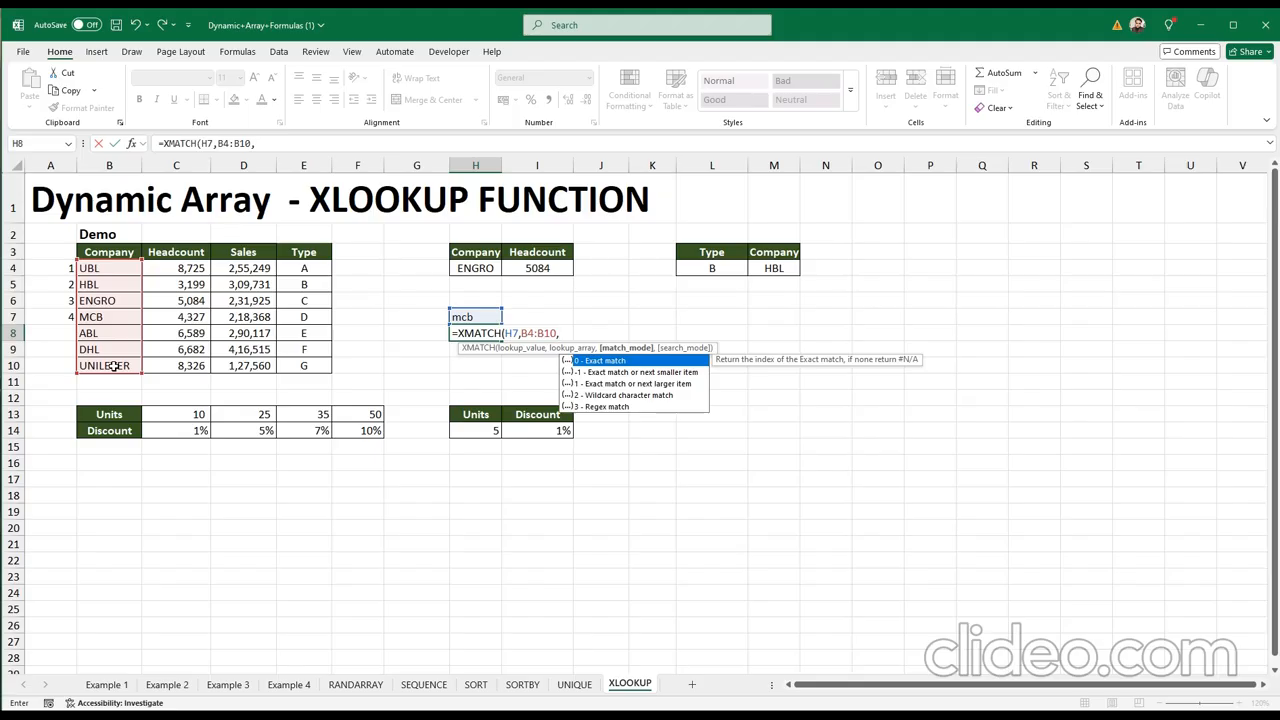
left_click(597, 361)
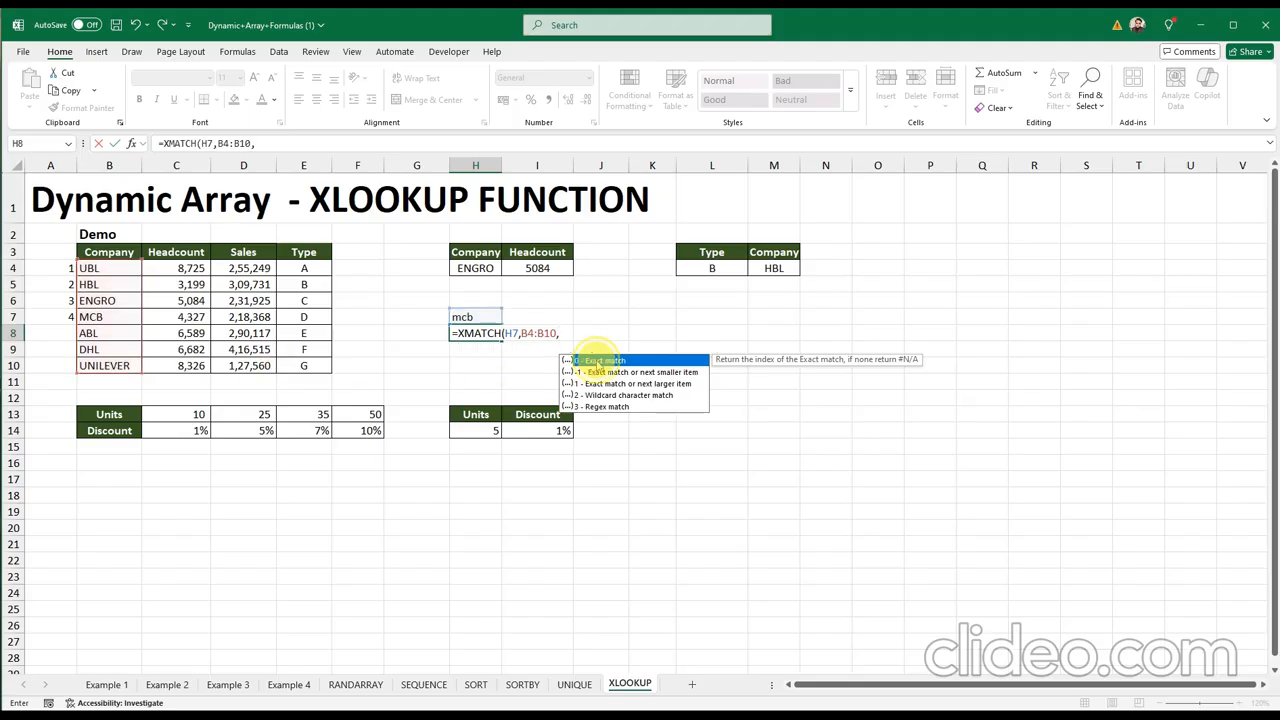
double_click(597, 361)
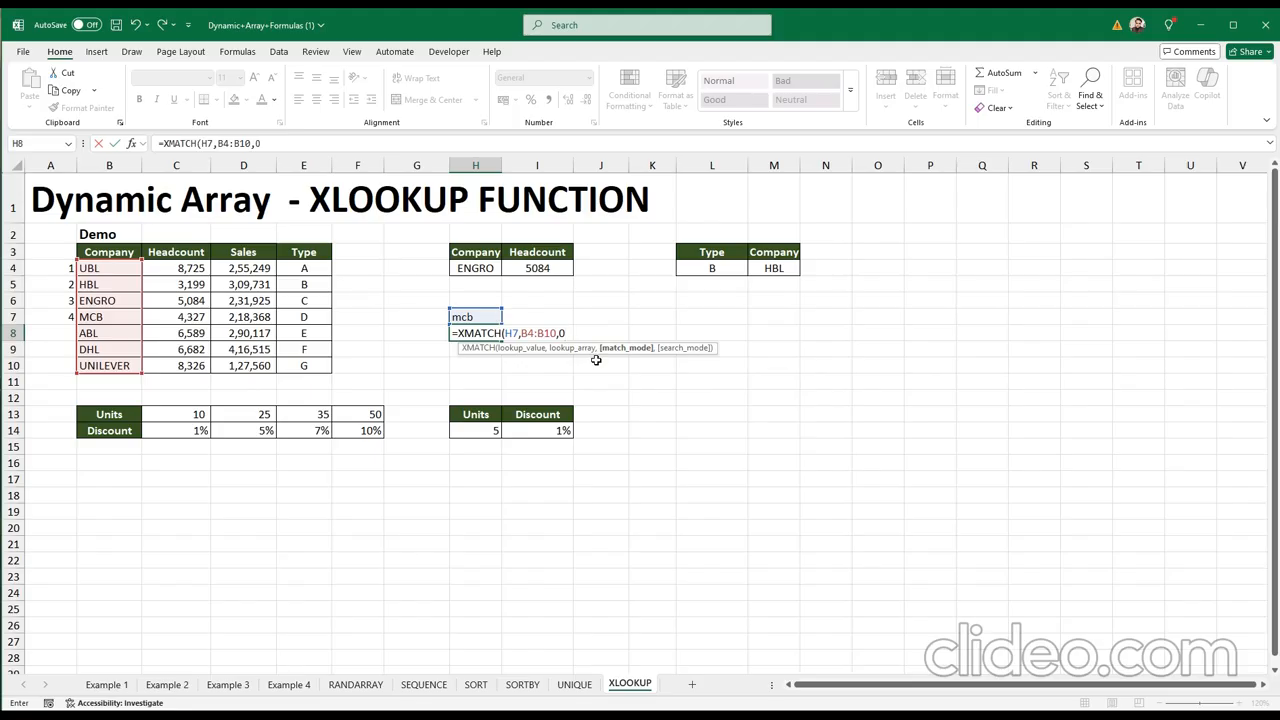
type(")")
key("Return")
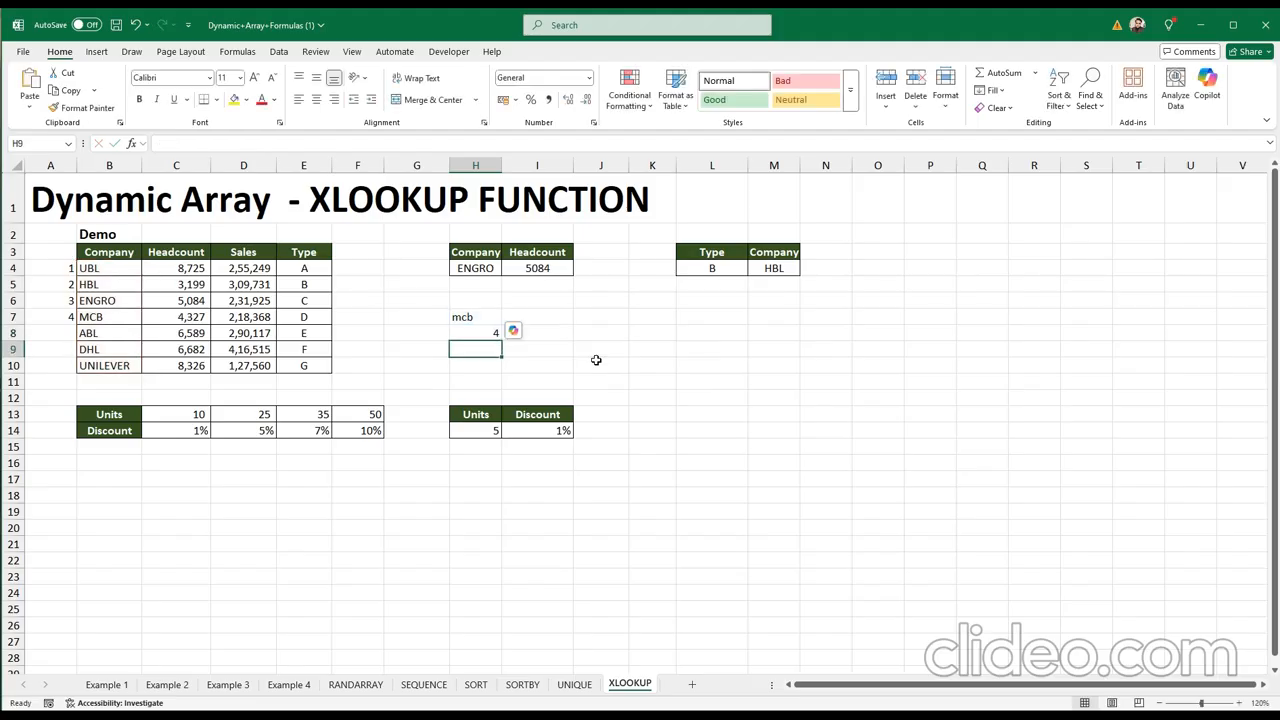
Compare the H8 result with the position numbers in A4:A7, and fill A7 and H8 with yellow
left_click(486, 332)
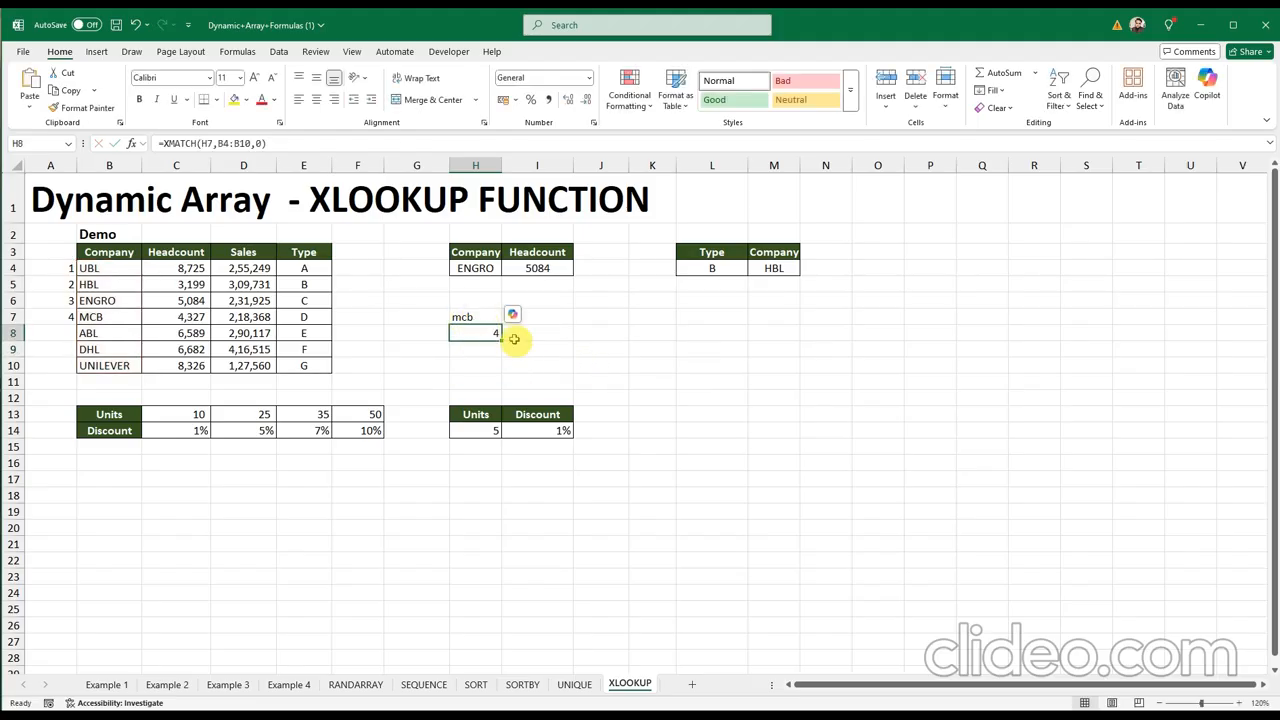
left_click_drag(66, 268, 68, 318)
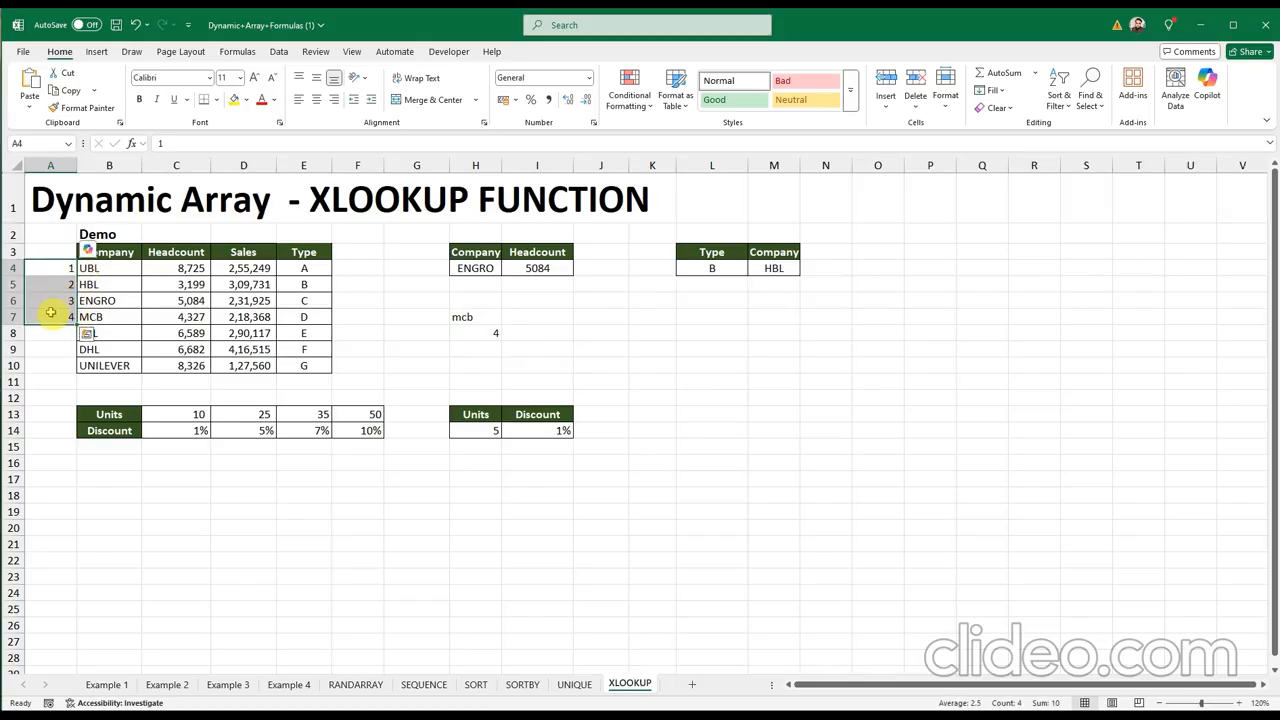
left_click(50, 315)
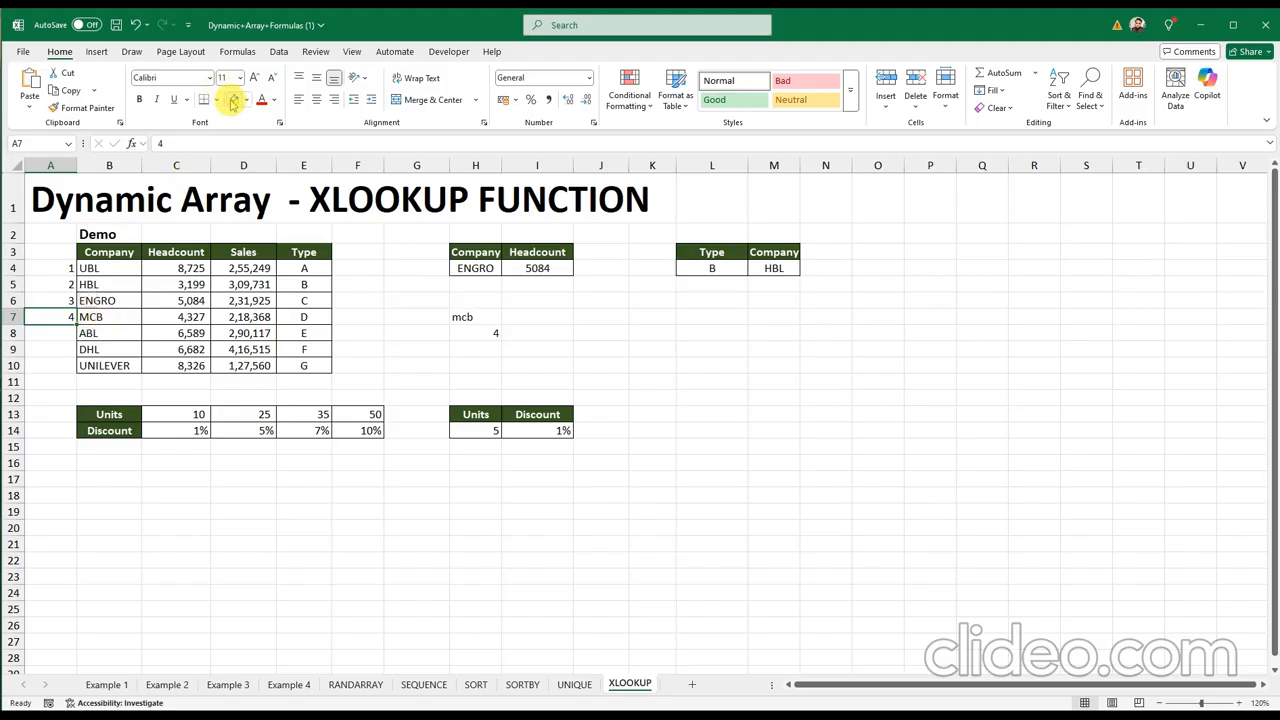
left_click(234, 99)
left_click(476, 333)
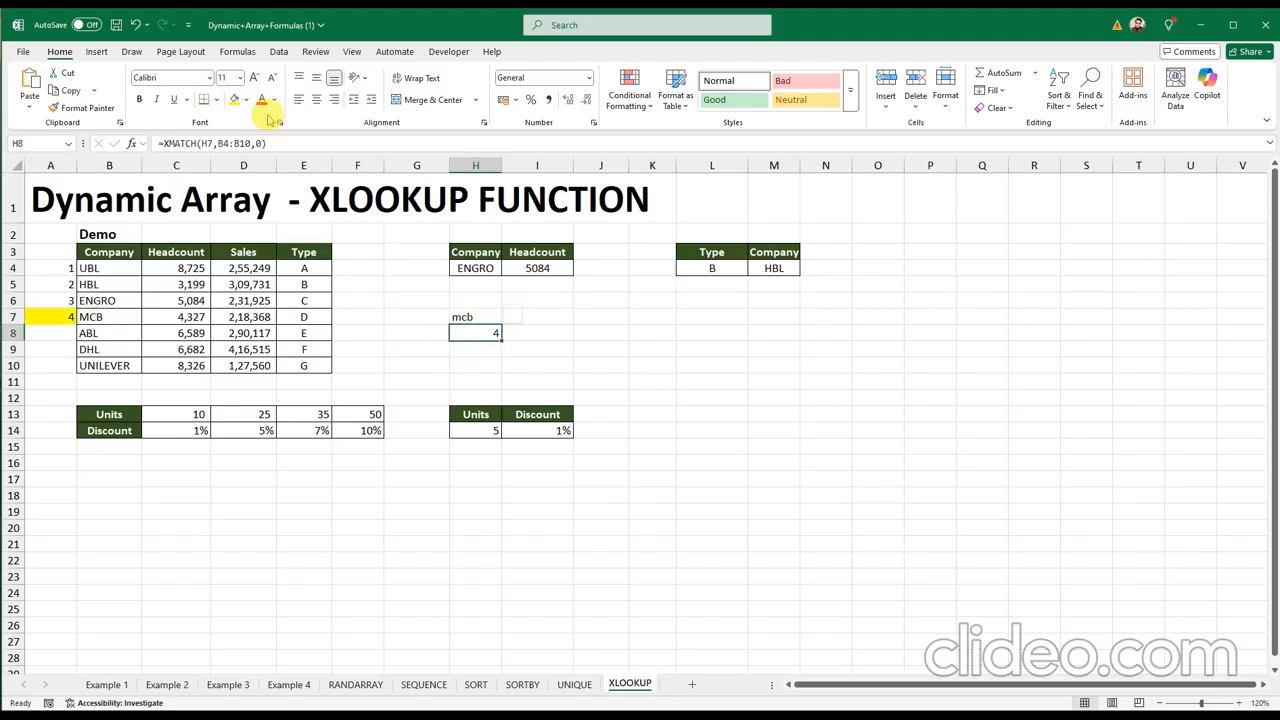
left_click(234, 99)
left_click(702, 430)
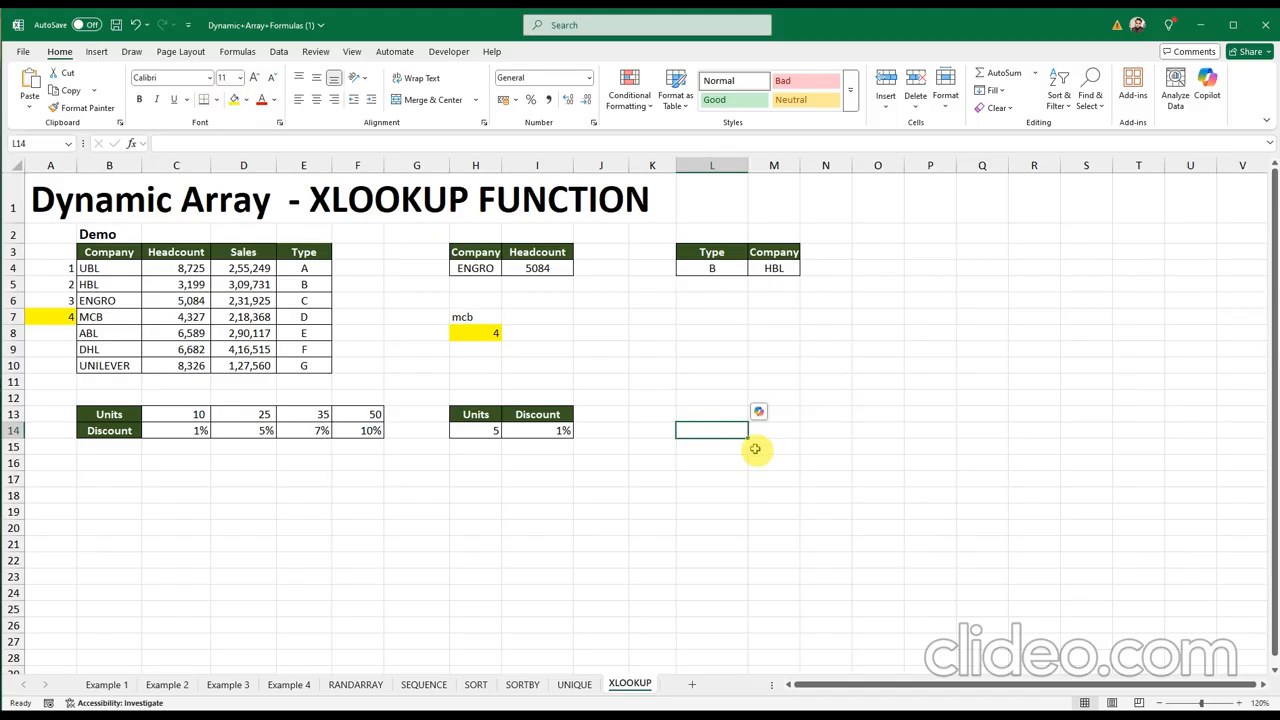